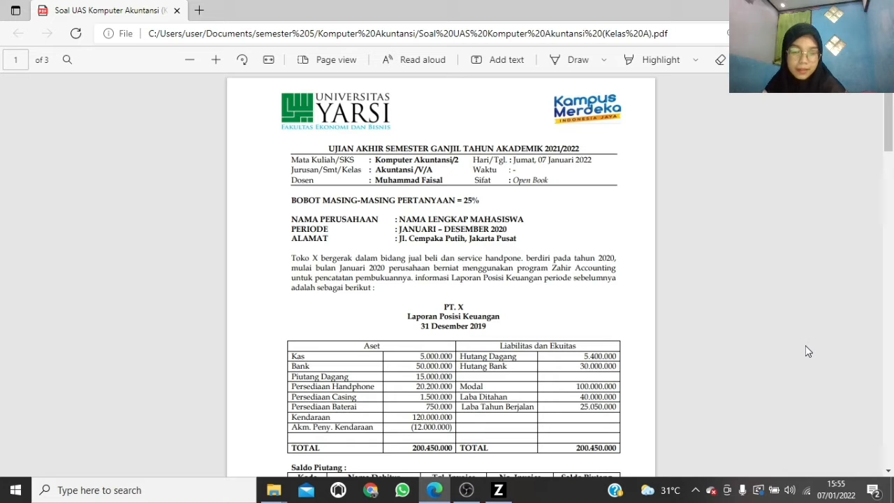
# Review the exam questions in the PDF, switch to Zahir Accounting and start creating a new company data file
pyautogui.scroll(-20, 422, 270)
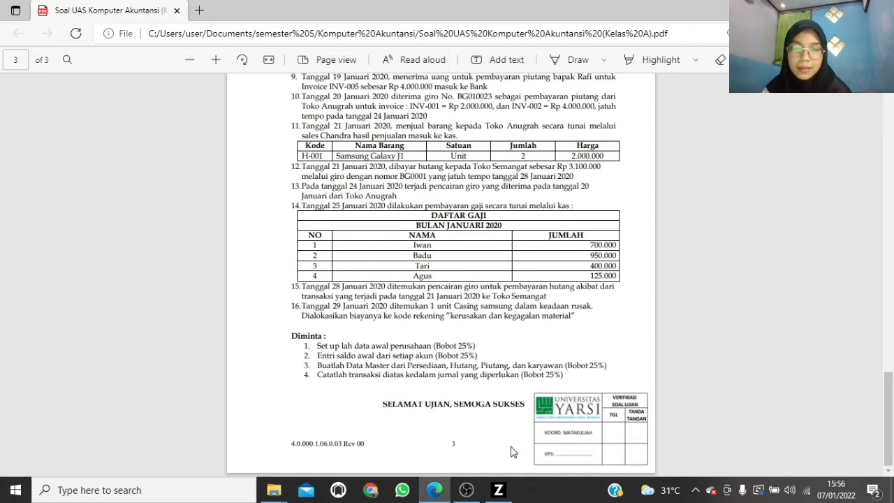
pyautogui.click(504, 495)
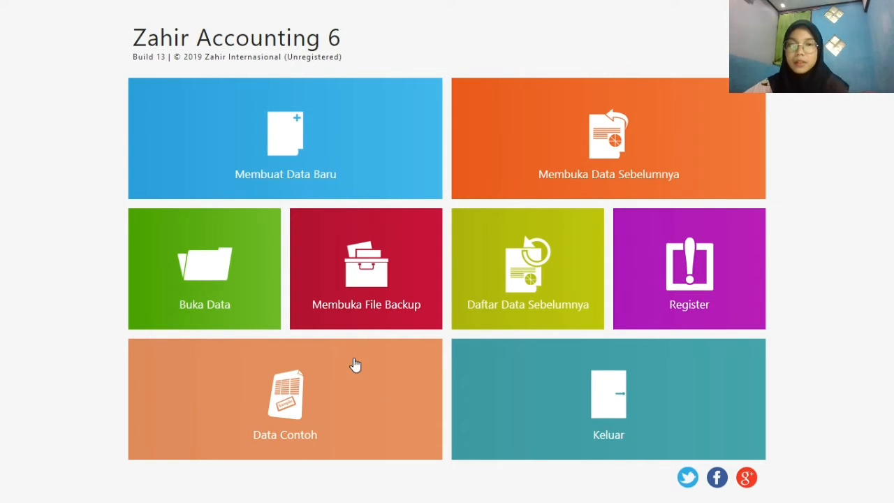
pyautogui.click(317, 141)
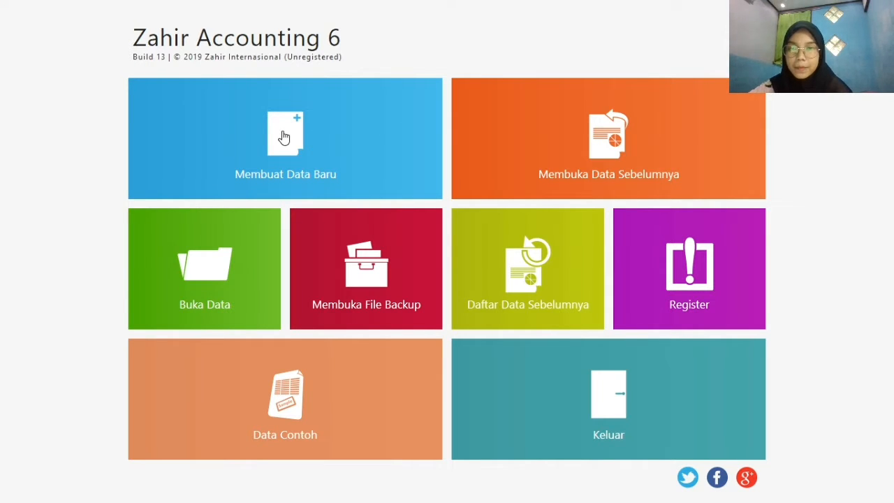
pyautogui.click(283, 137)
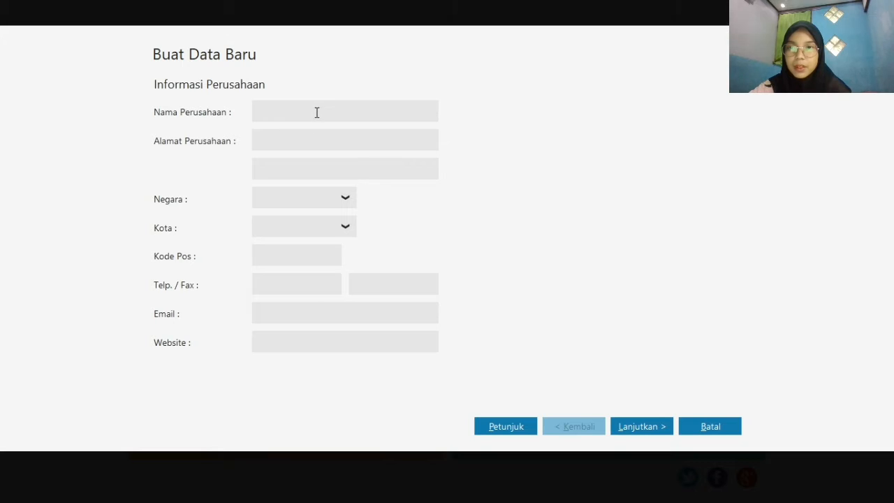
# Enter the company name as PT followed by the student's full name
pyautogui.write('PT')
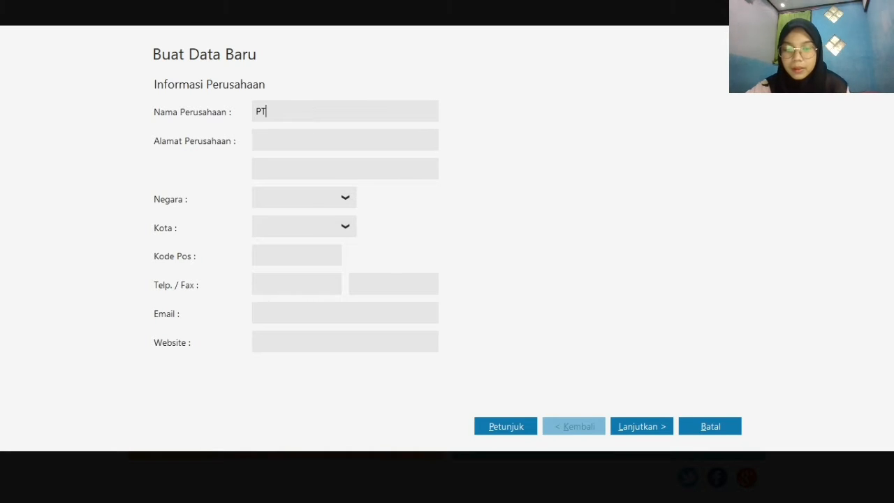
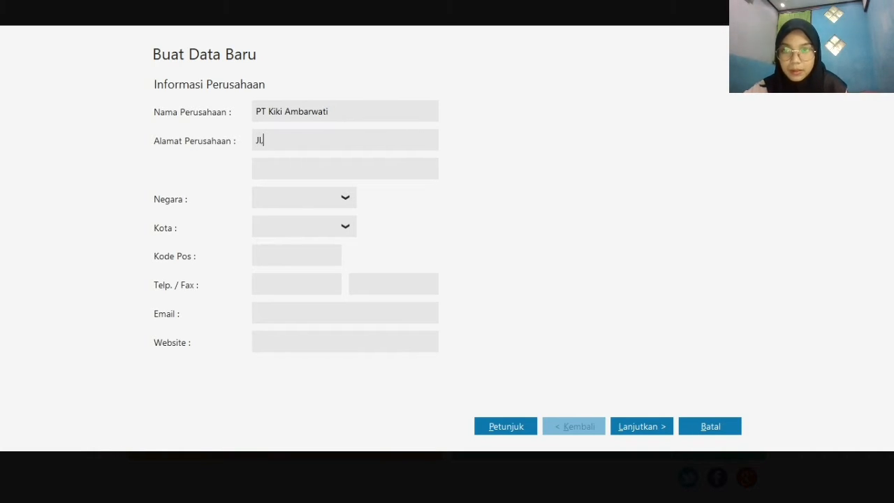
# Fill in the company's street address on the first address line
pyautogui.write('Jl. Ce')
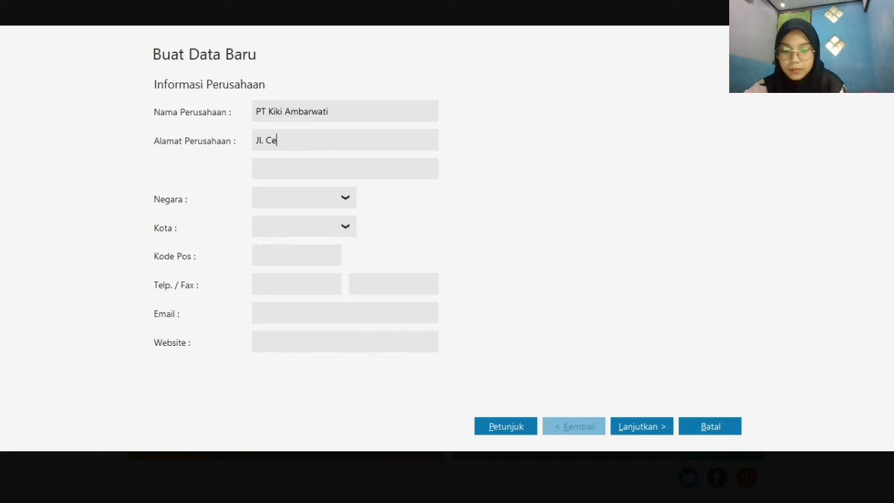
pyautogui.write('mpaka ')
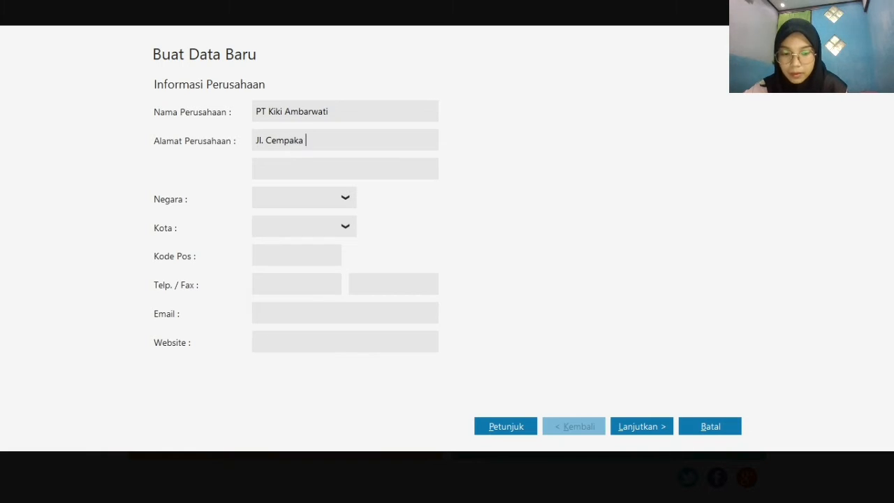
pyautogui.write('Putih')
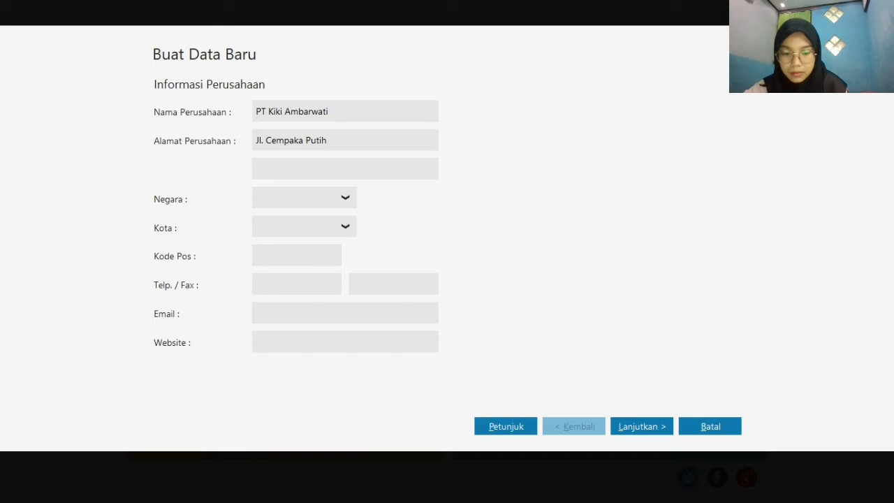
pyautogui.write(', Jaart')
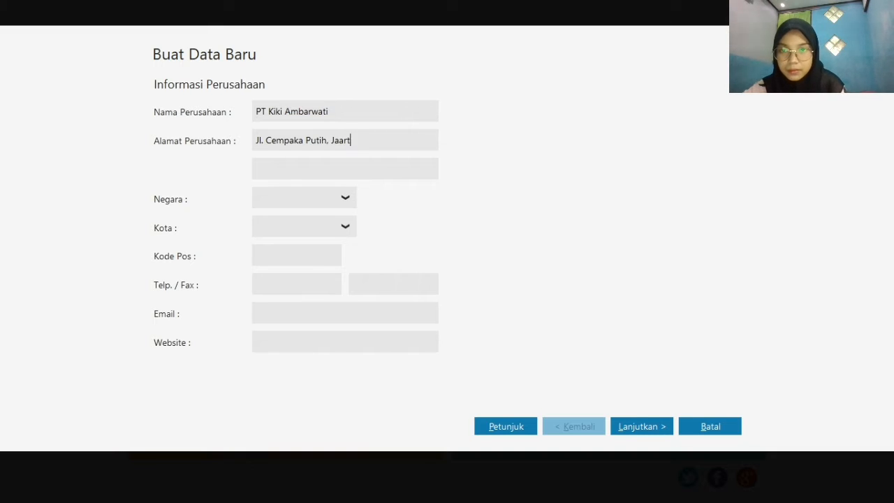
pyautogui.write('a')
pyautogui.press('BackSpace')
pyautogui.press('BackSpace')
pyautogui.press('BackSpace')
pyautogui.press('BackSpace')
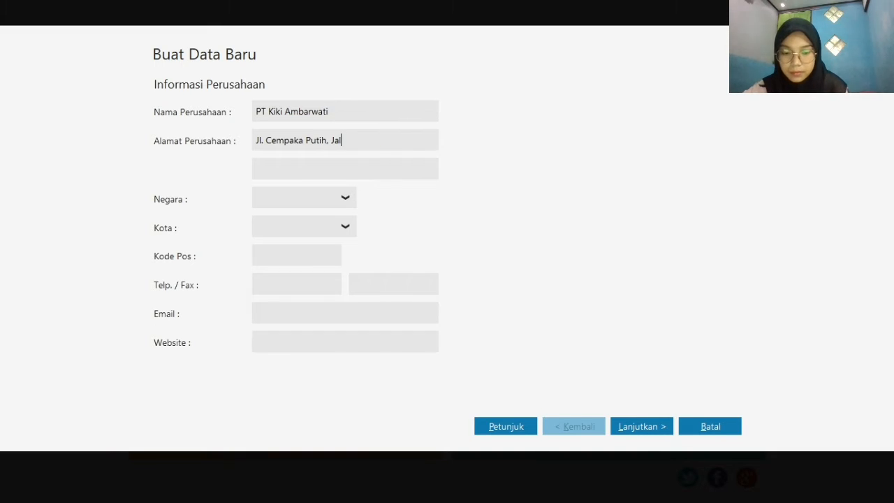
pyautogui.write('karta')
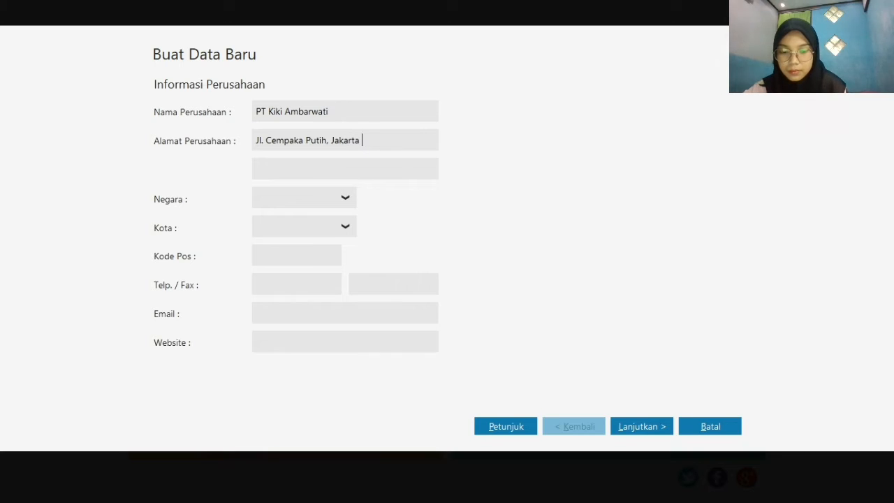
pyautogui.write(' Puasat')
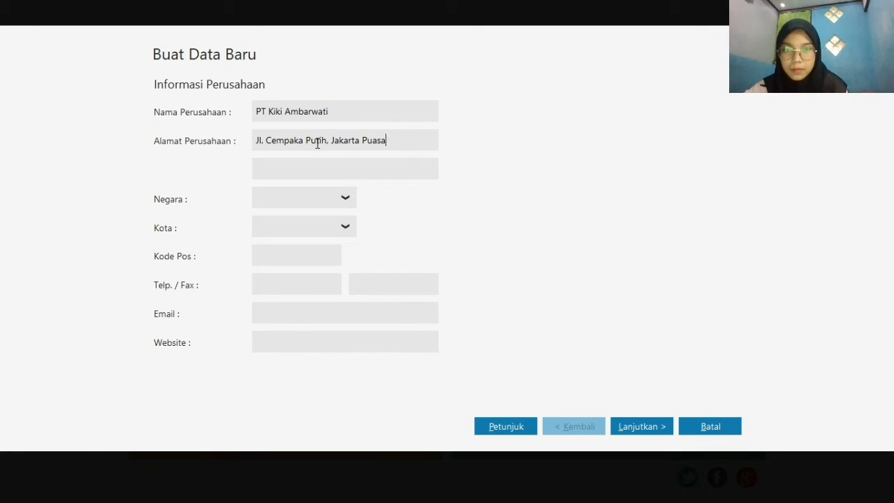
pyautogui.press('BackSpace')
pyautogui.press('BackSpace')
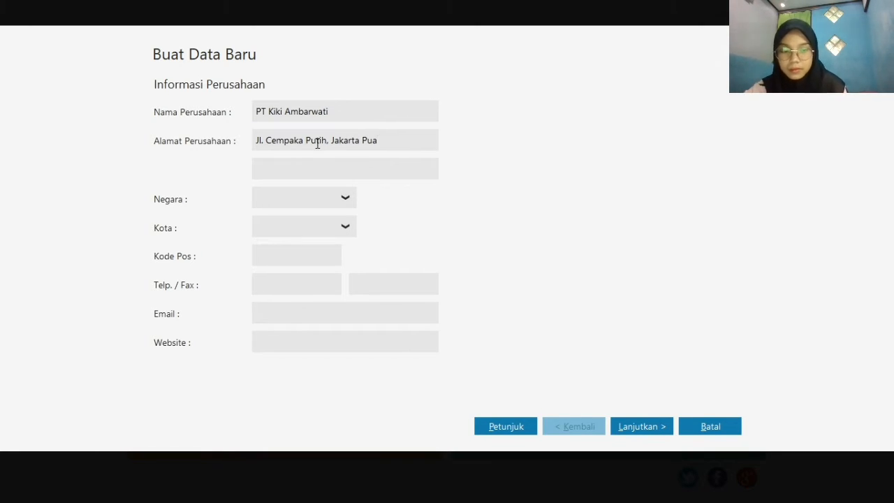
pyautogui.press('BackSpace')
pyautogui.write('sat')
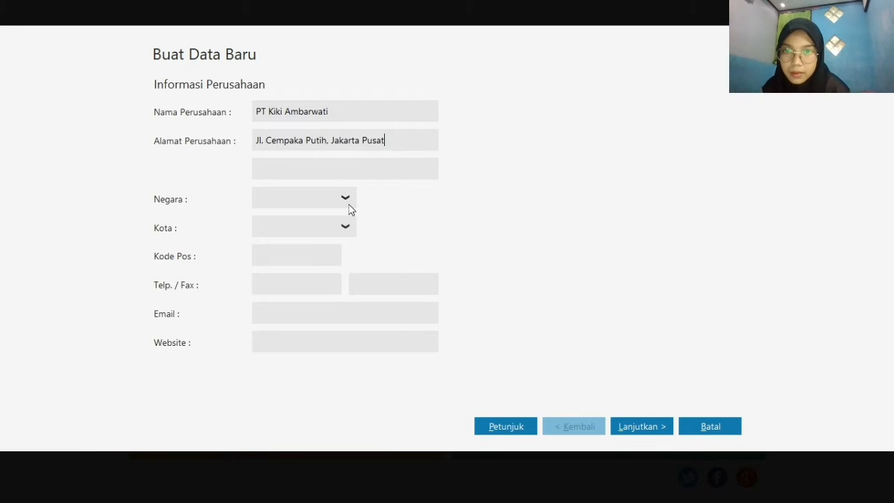
# Set the company's country to Indonesia and city to Jakarta, and continue to the accounting period
pyautogui.click(348, 203)
pyautogui.click(306, 246)
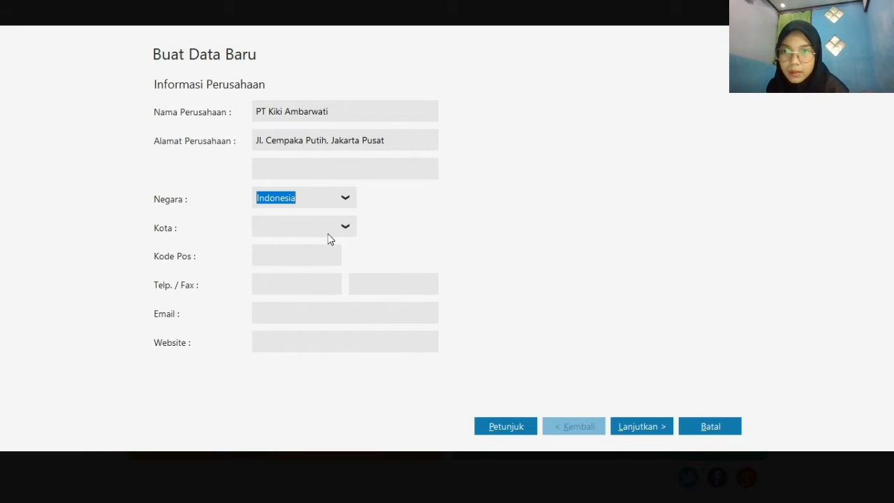
pyautogui.click(343, 229)
pyautogui.click(314, 325)
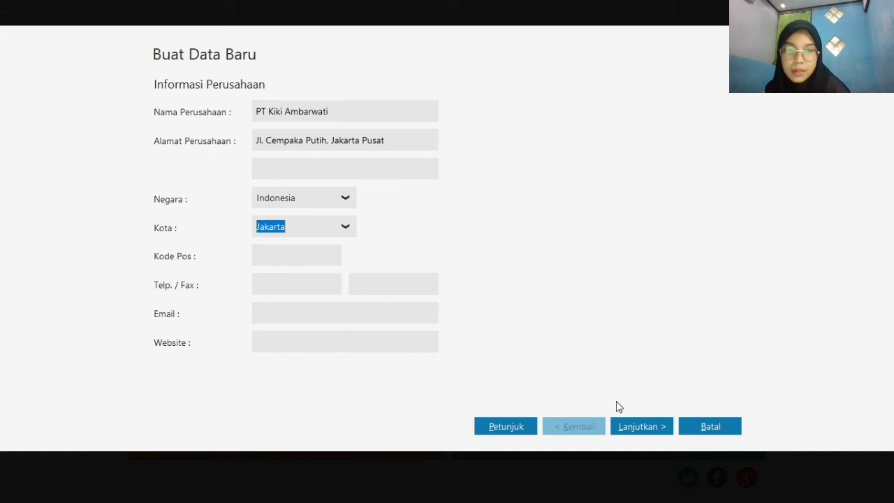
pyautogui.click(660, 434)
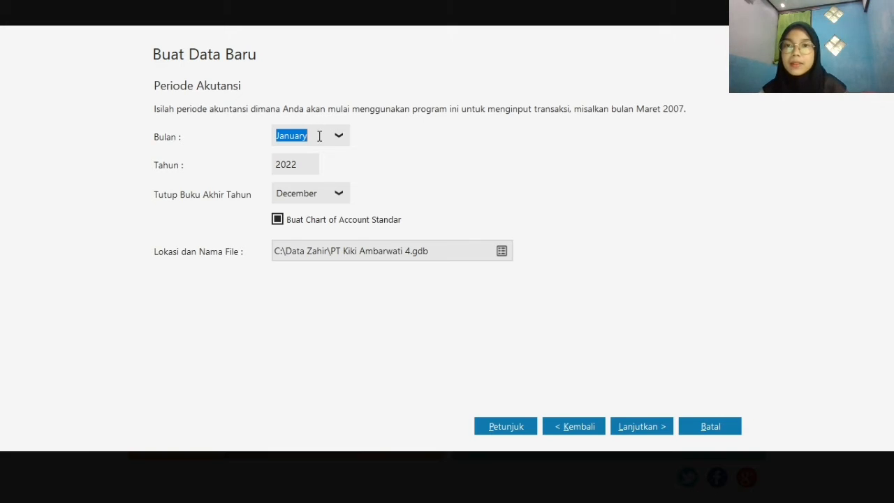
# Set the accounting period's year to 2020, keeping January as the start month, and continue to the department settings
pyautogui.click(303, 161)
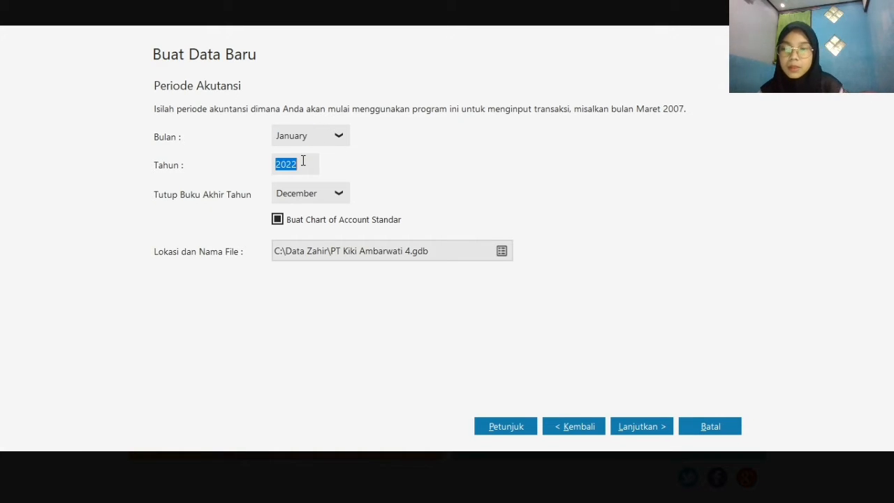
pyautogui.write('2020')
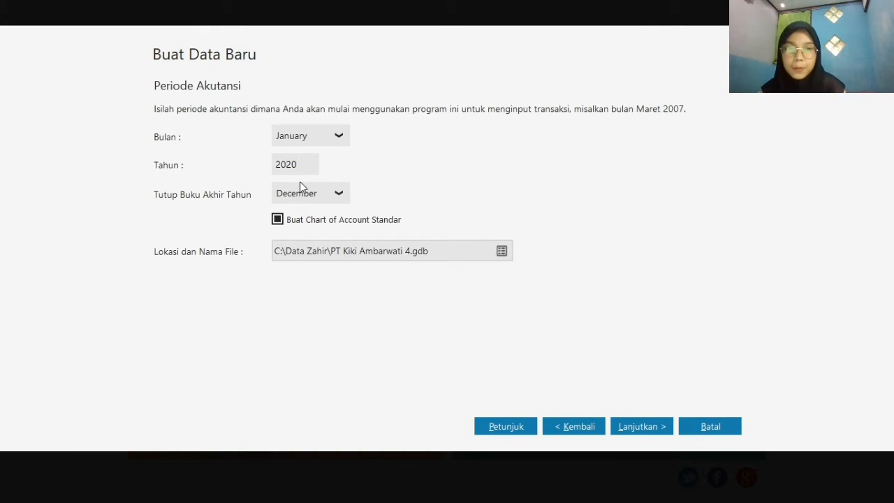
pyautogui.click(661, 431)
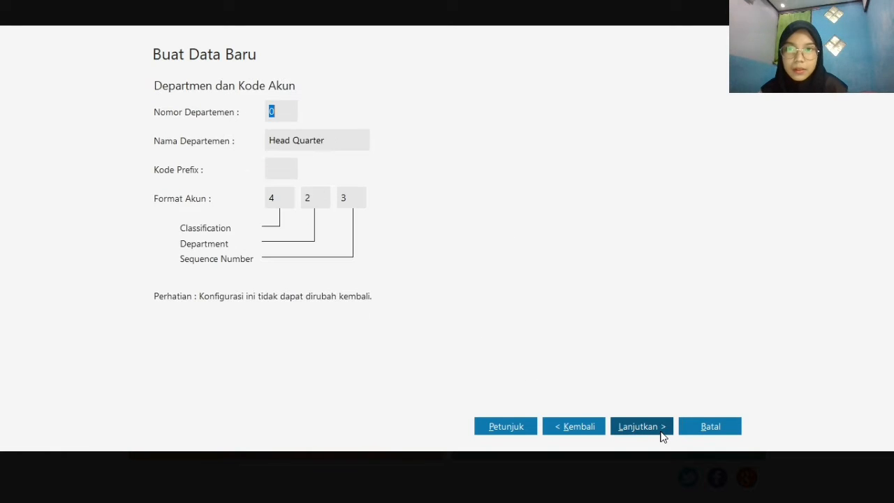
# Accept the default Head Quarter department and account format, and create the data file with the Perdagangan Umum business type
pyautogui.click(661, 434)
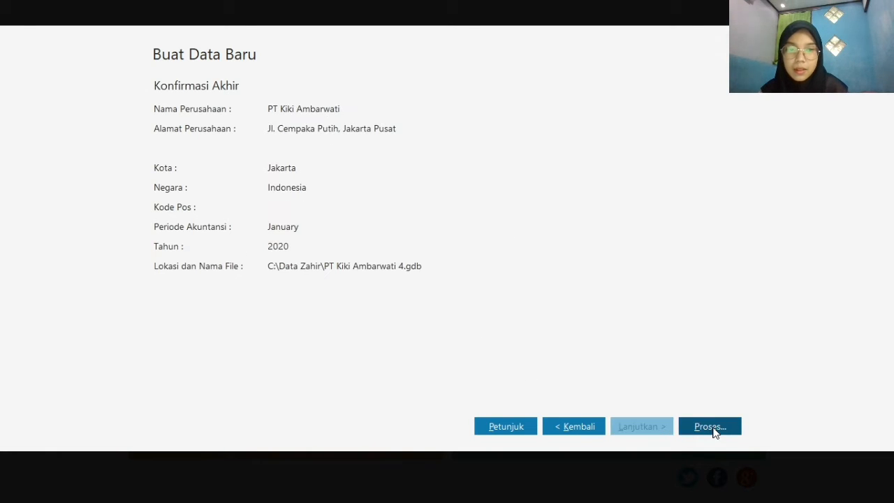
pyautogui.click(690, 430)
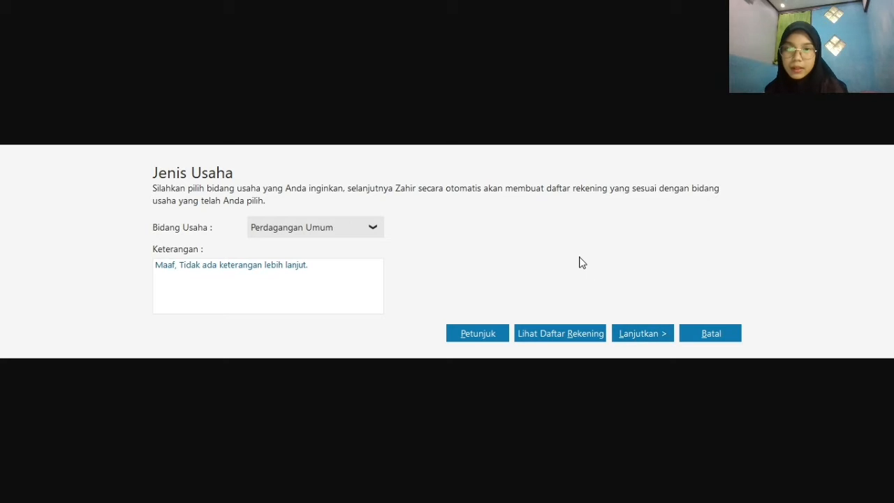
pyautogui.click(638, 334)
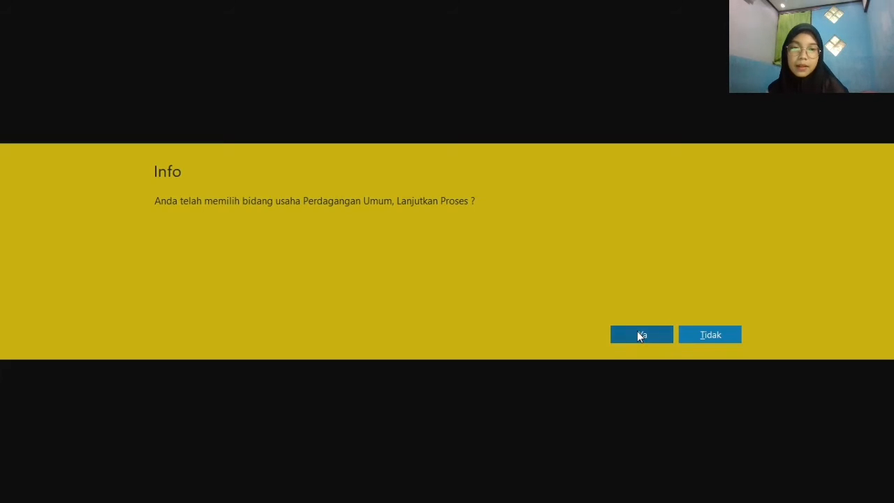
pyautogui.click(637, 335)
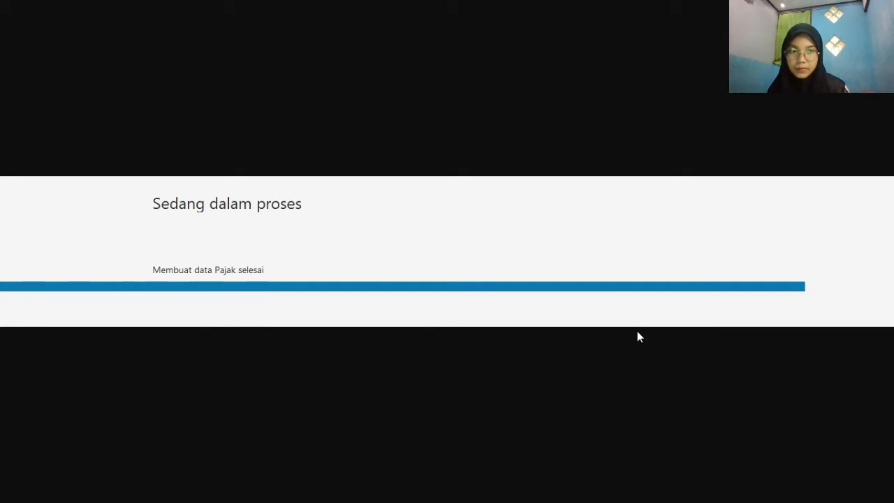
pyautogui.hotkey('alt', 'Tab')
pyautogui.hotkey('alt', 'Tab')
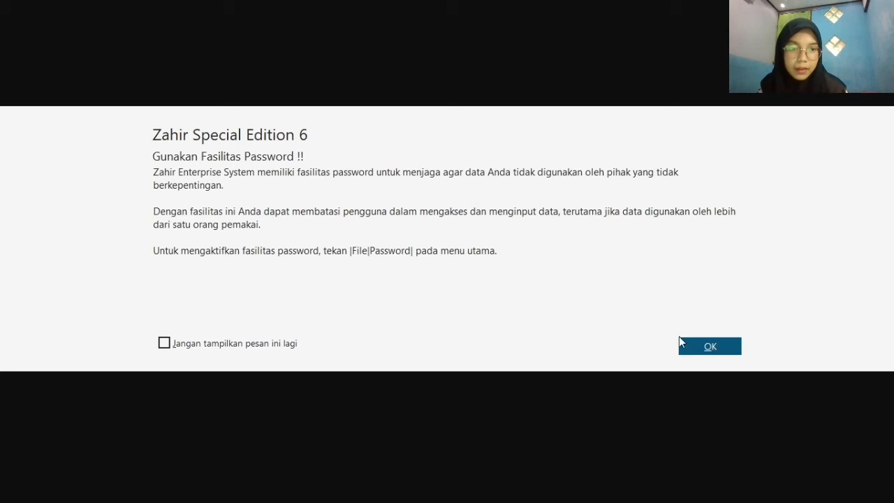
# Dismiss the password notice and complete the currency setup with IDR as functional currency and USD as foreign currency
pyautogui.click(712, 347)
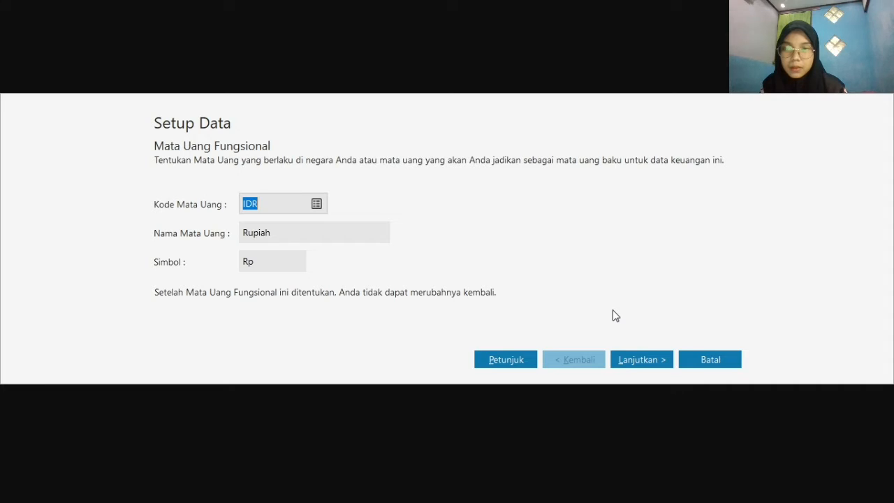
pyautogui.click(644, 365)
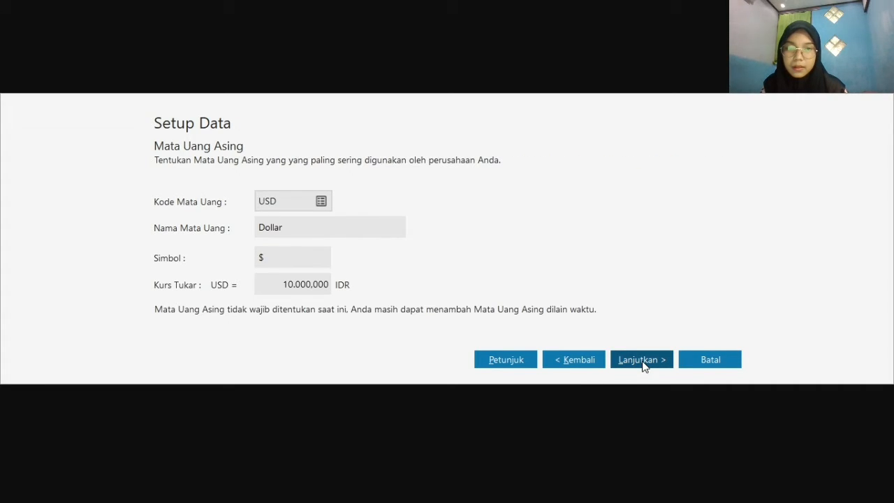
pyautogui.click(644, 365)
pyautogui.click(723, 365)
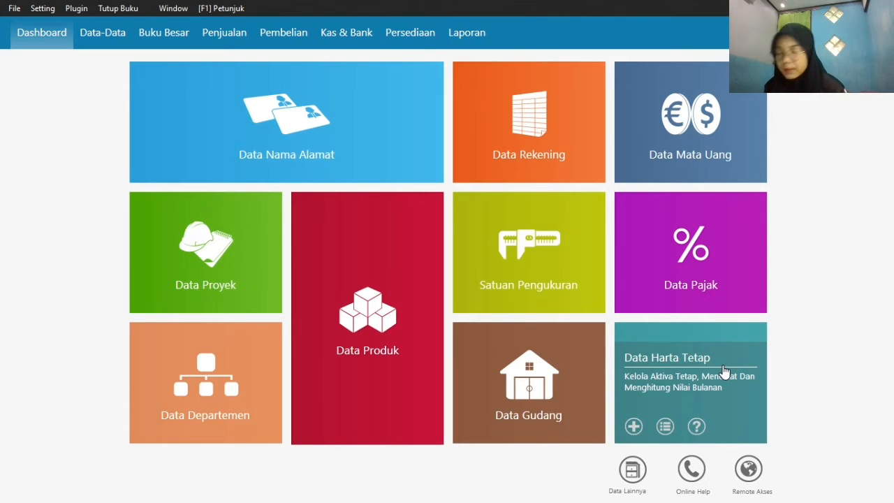
# Open the account list (Data Rekening) from the master data and switch it to the table view
pyautogui.moveTo(303, 127)
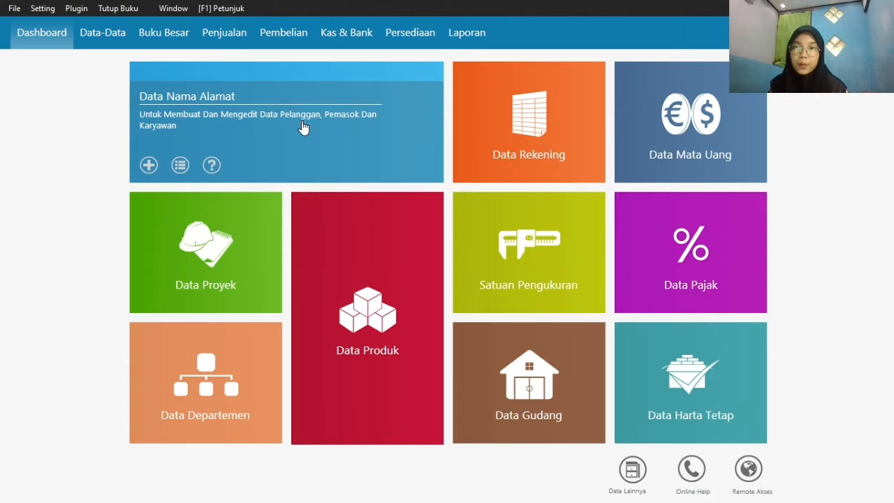
pyautogui.click(100, 35)
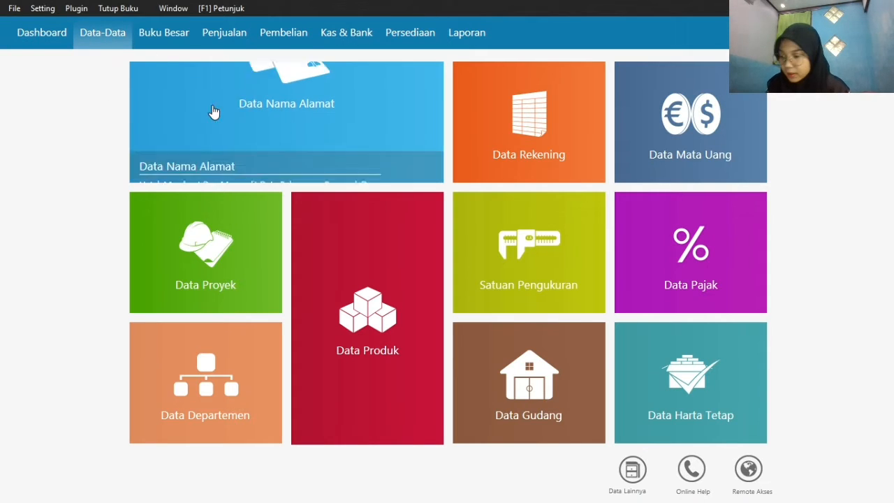
pyautogui.click(509, 123)
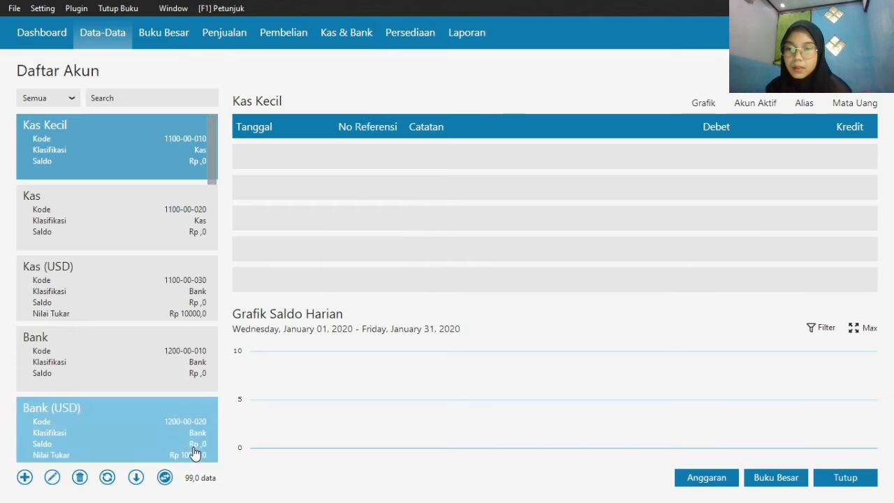
pyautogui.click(165, 477)
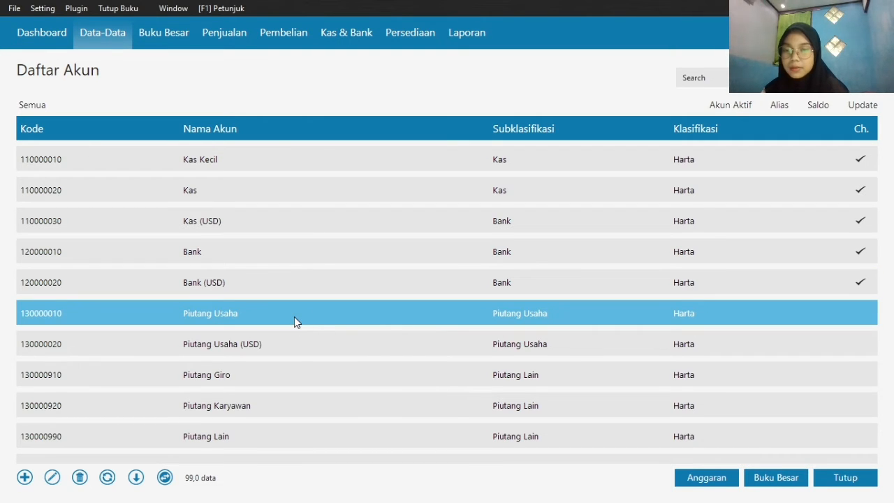
# Rename the IDR receivables account Piutang Usaha in the account list to Piutang Dagang and save it
pyautogui.rightClick(294, 317)
pyautogui.click(330, 341)
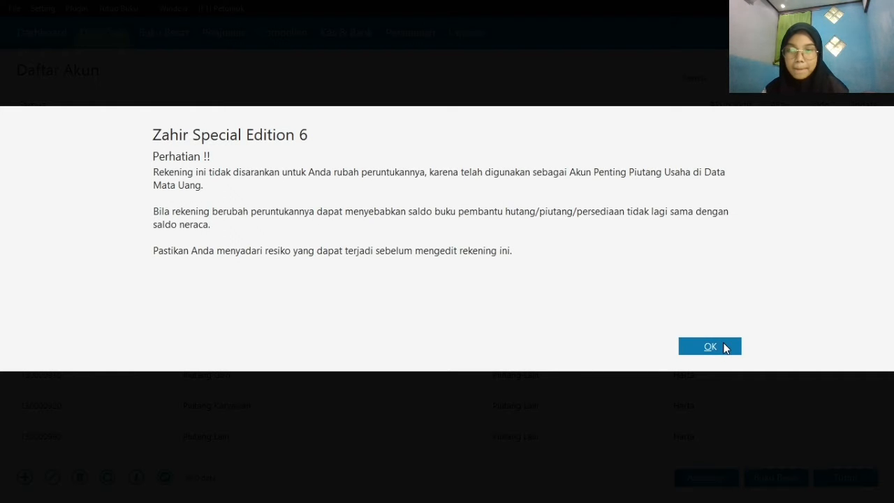
pyautogui.click(725, 348)
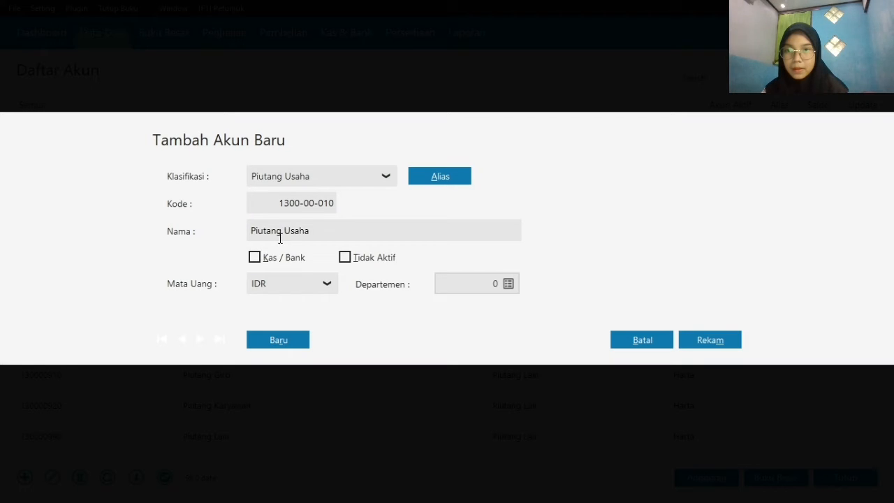
pyautogui.doubleClick(314, 227)
pyautogui.write('Da')
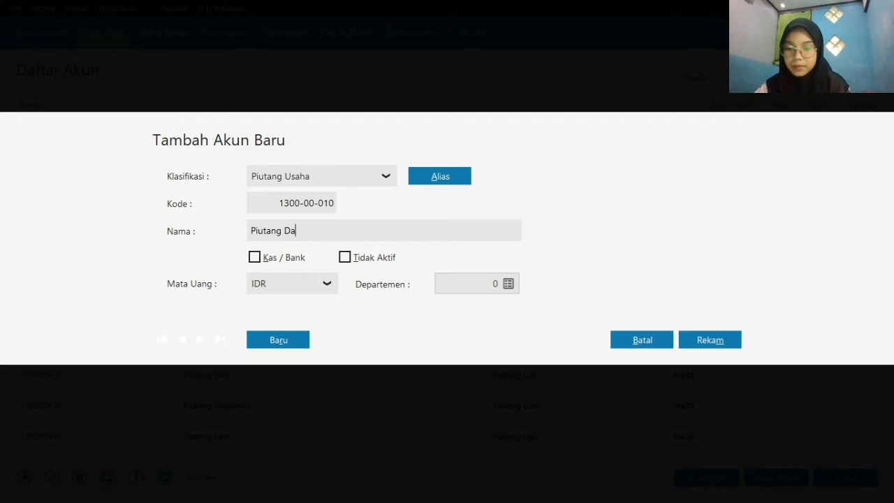
pyautogui.write('gang')
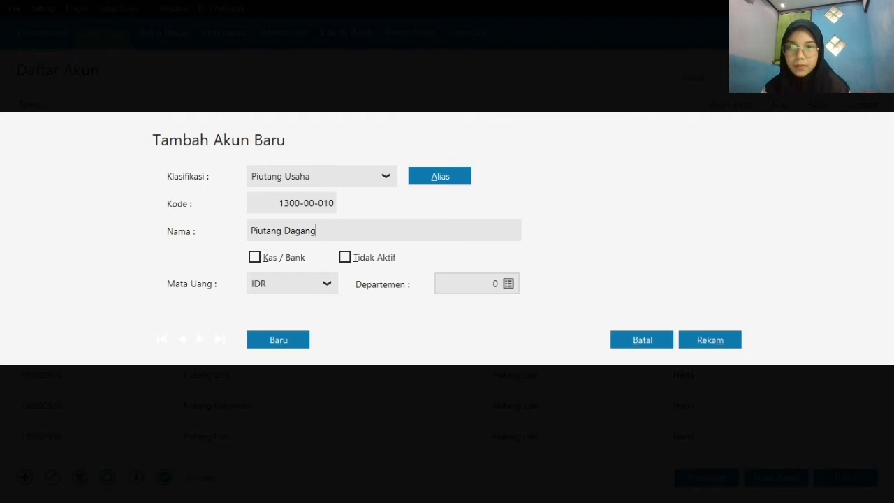
pyautogui.click(724, 341)
# Rename the inventory account Persediaan # 1 to Persediaan Handphone and save it
pyautogui.scroll(-5, 360, 392)
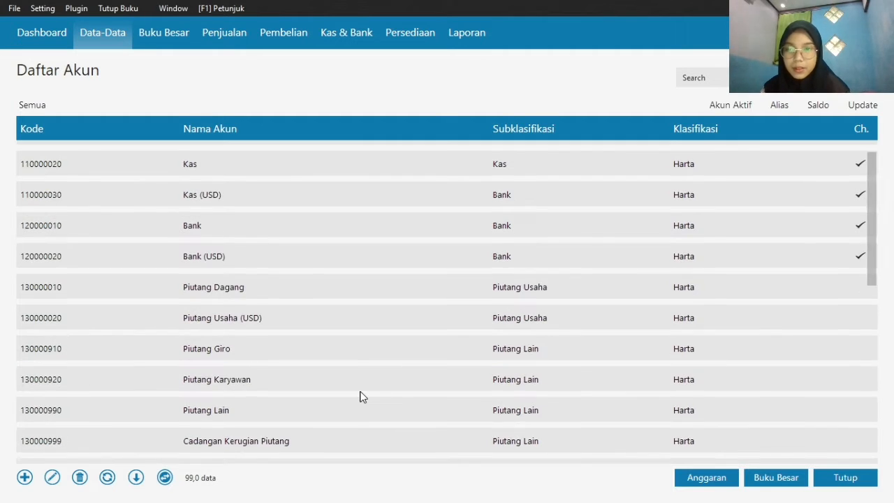
pyautogui.rightClick(352, 347)
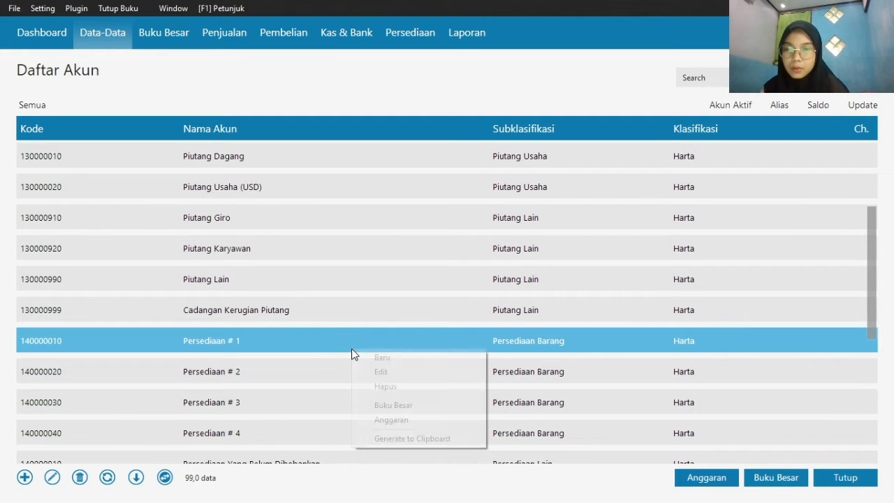
pyautogui.click(391, 375)
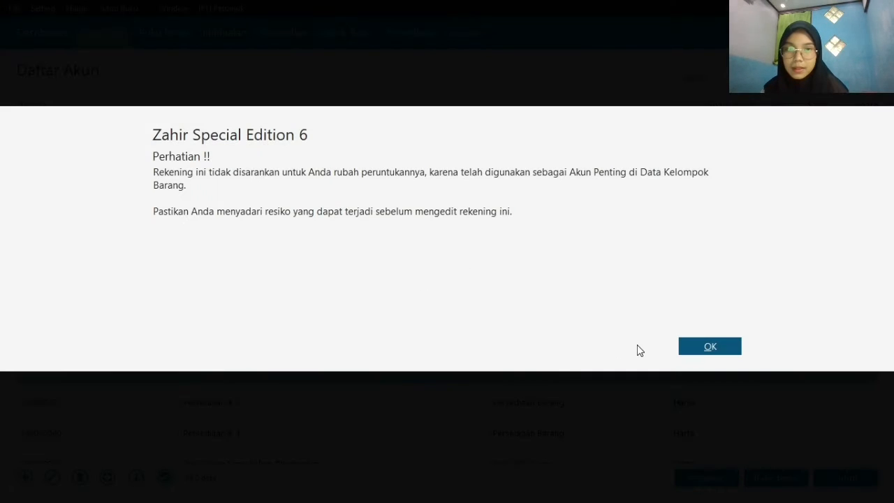
pyautogui.click(709, 346)
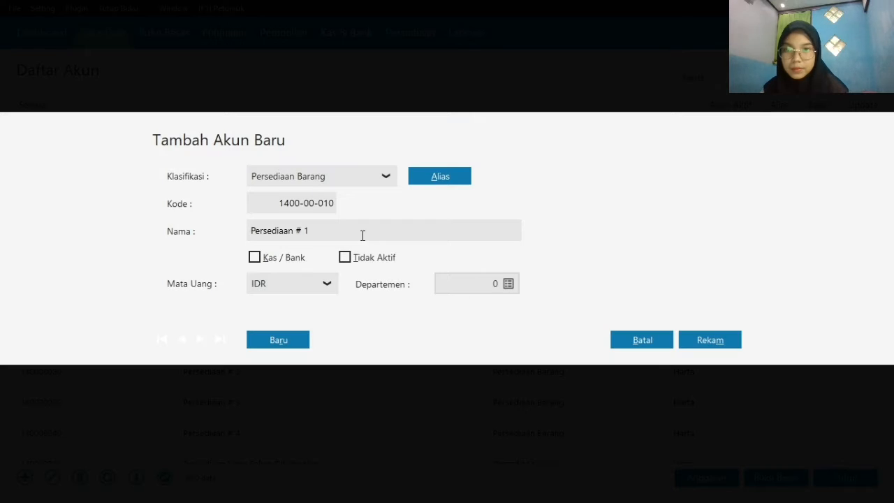
pyautogui.doubleClick(361, 235)
pyautogui.press('BackSpace')
pyautogui.press('BackSpace')
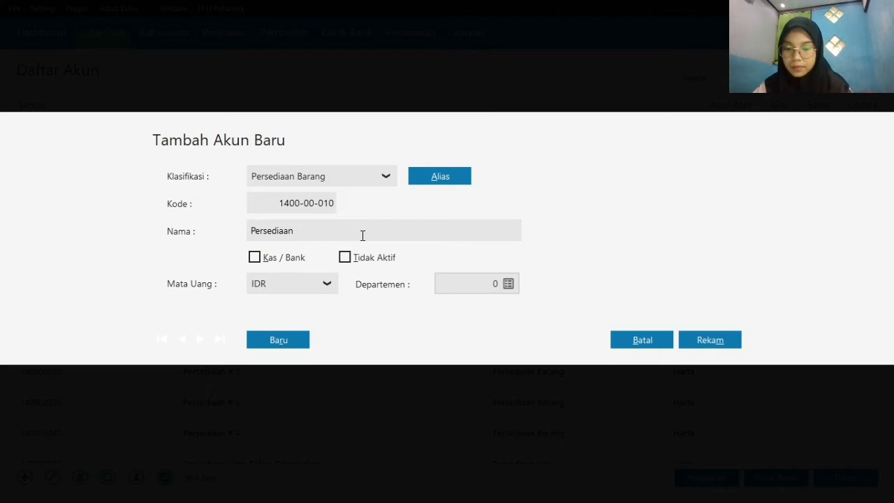
pyautogui.write('Handphone')
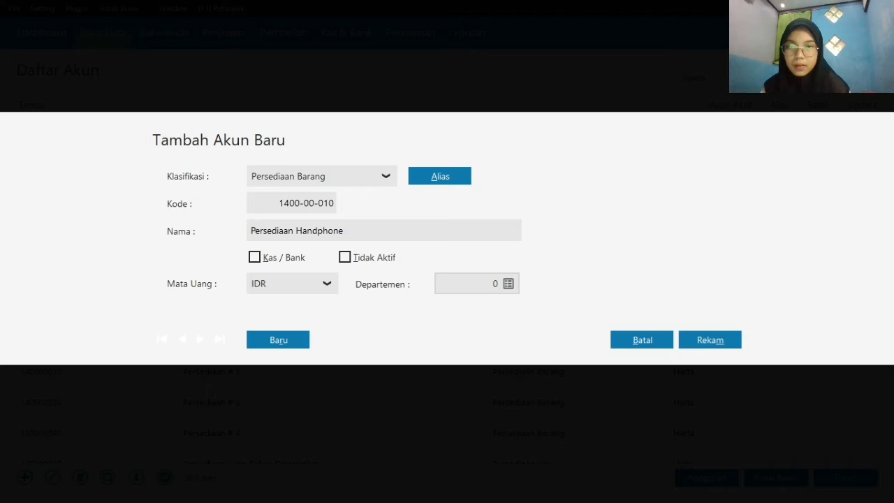
pyautogui.click(705, 342)
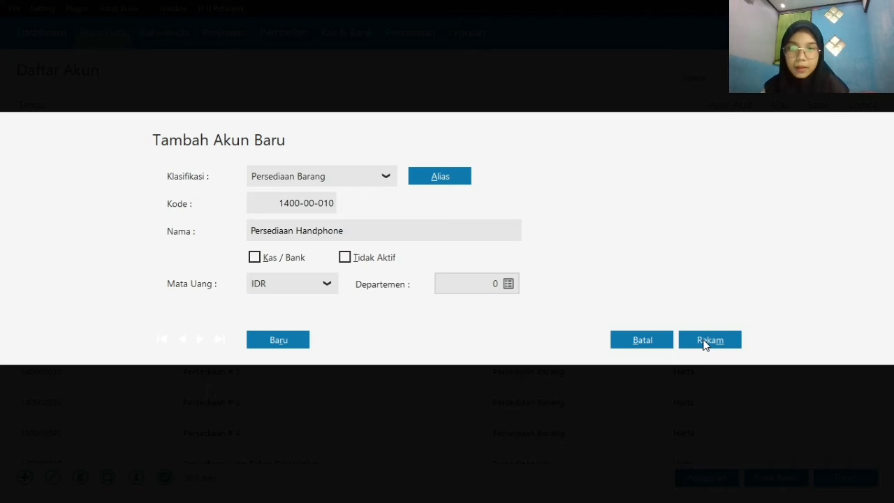
# Rename the inventory account Persediaan # 2 to Persediaan Casing and save it
pyautogui.click(403, 379)
pyautogui.rightClick(403, 380)
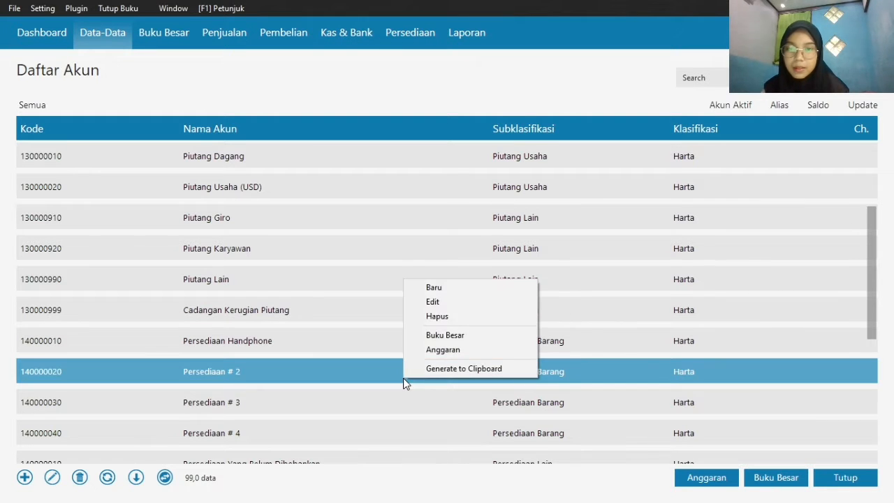
pyautogui.click(466, 304)
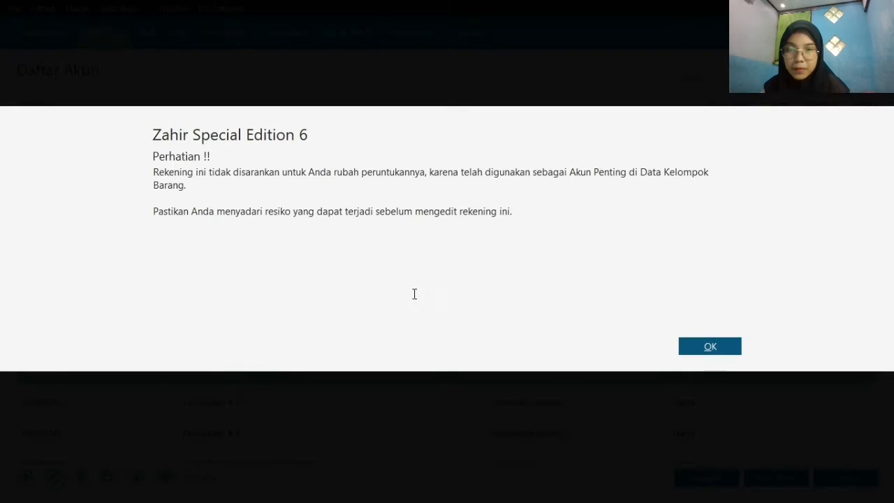
pyautogui.click(713, 352)
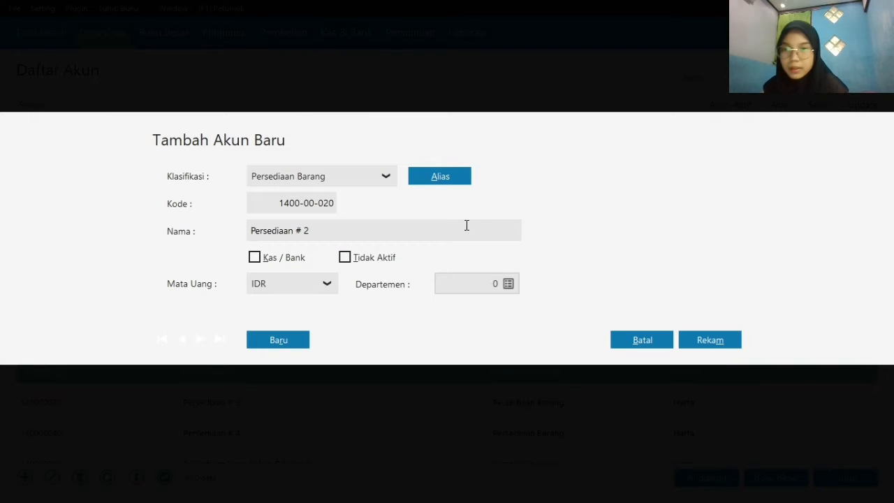
pyautogui.click(419, 231)
pyautogui.click(420, 231)
pyautogui.press('BackSpace')
pyautogui.press('BackSpace')
pyautogui.press('BackSpace')
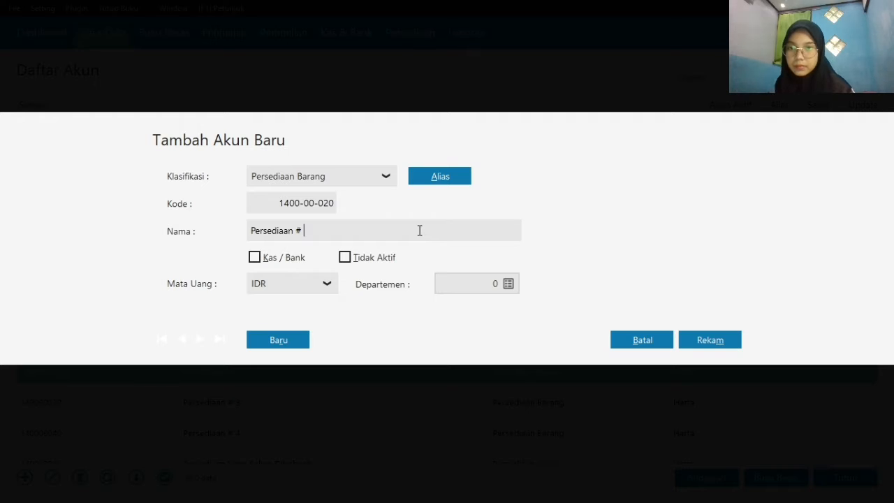
pyautogui.write('Casi')
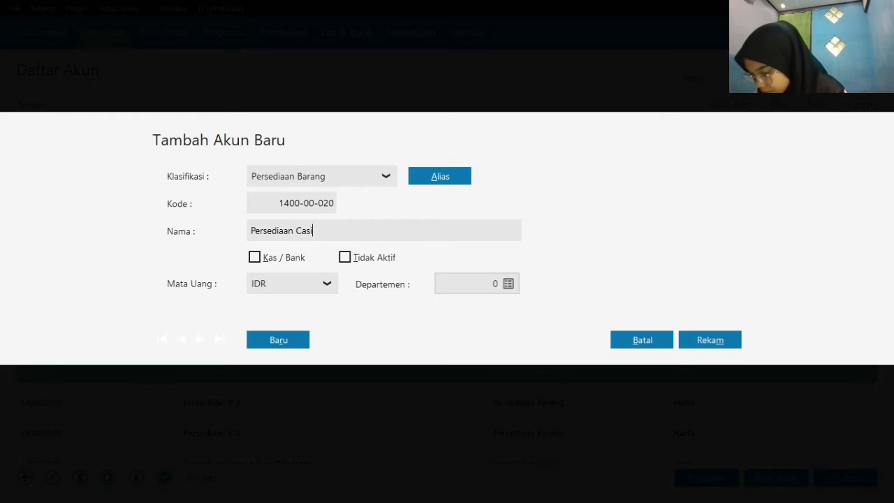
pyautogui.write('ng')
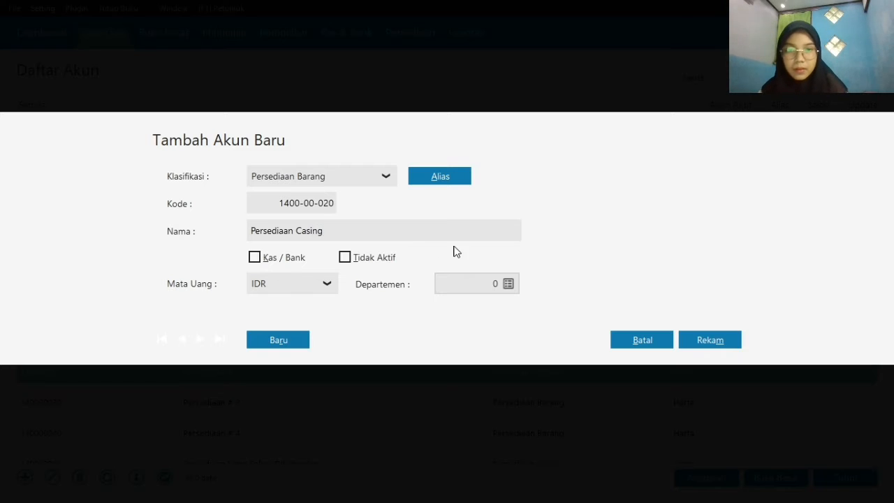
pyautogui.click(717, 341)
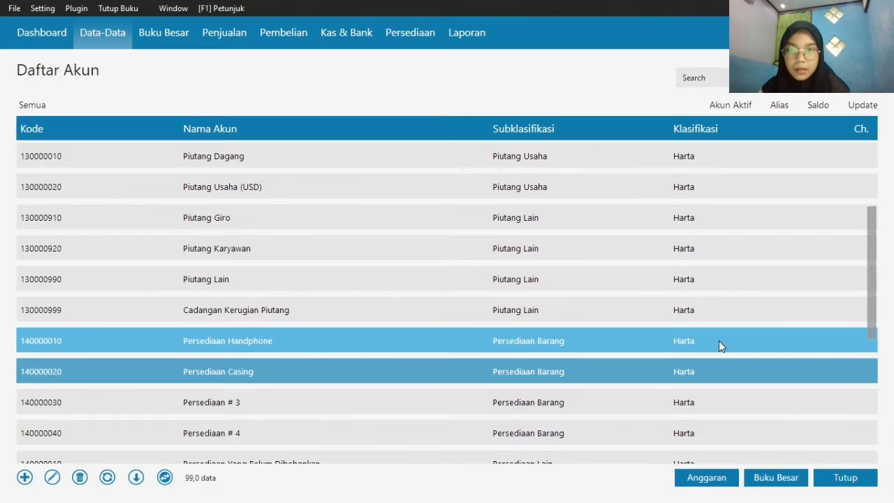
# Rename the inventory account Persediaan # 3 to Persediaan Baterai and save it
pyautogui.rightClick(370, 408)
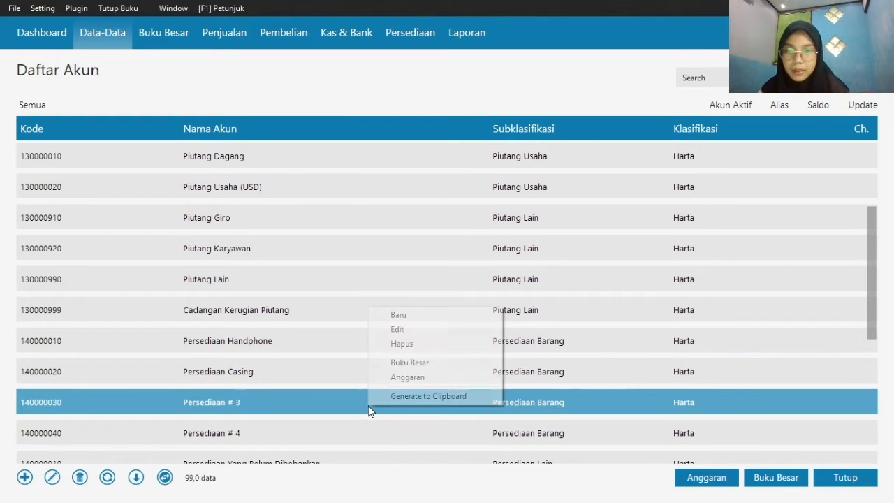
pyautogui.click(401, 331)
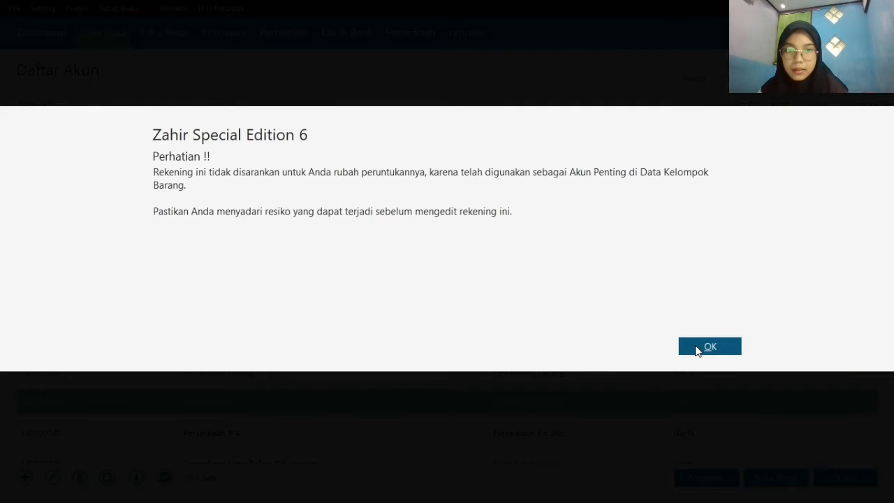
pyautogui.click(697, 346)
pyautogui.doubleClick(324, 231)
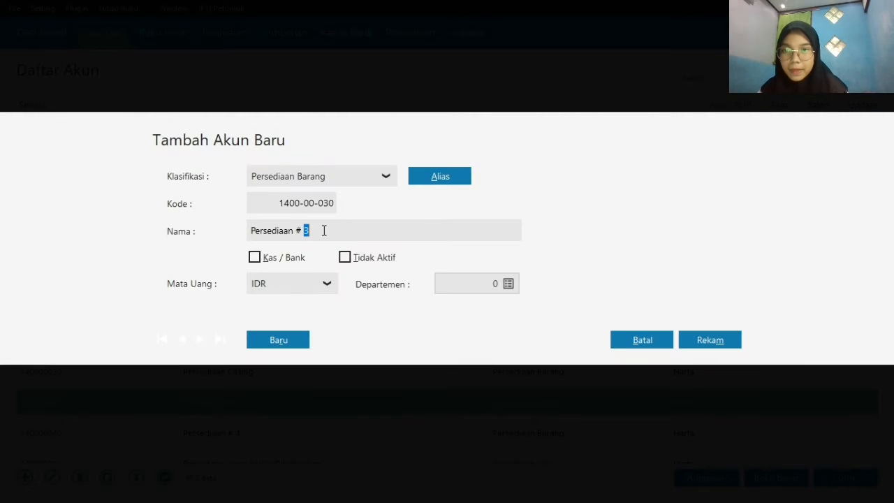
pyautogui.press('BackSpace')
pyautogui.press('BackSpace')
pyautogui.press('BackSpace')
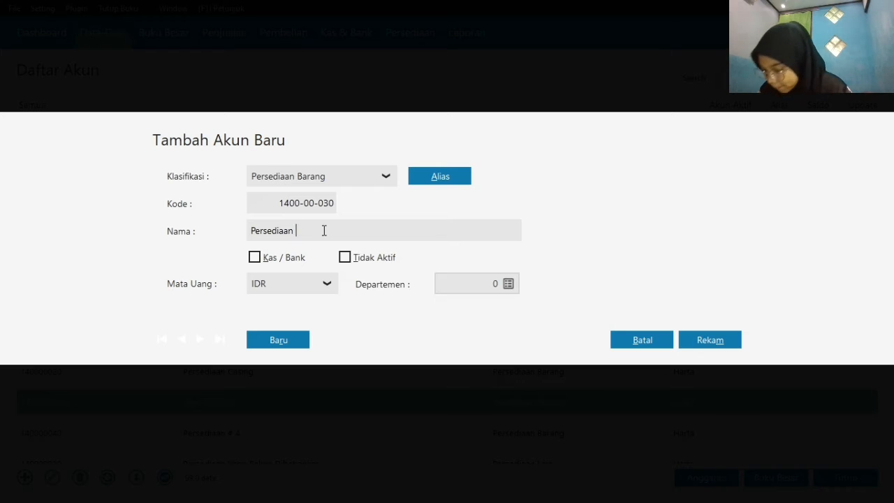
pyautogui.write('Baterai')
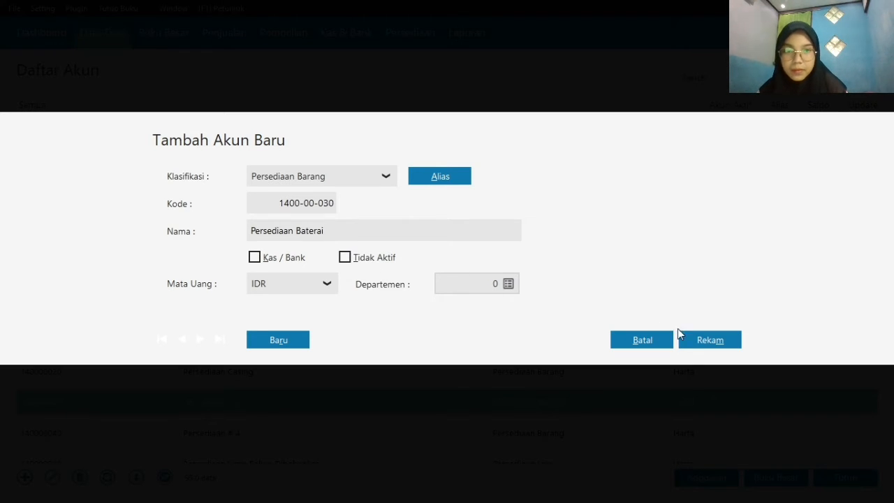
pyautogui.click(708, 339)
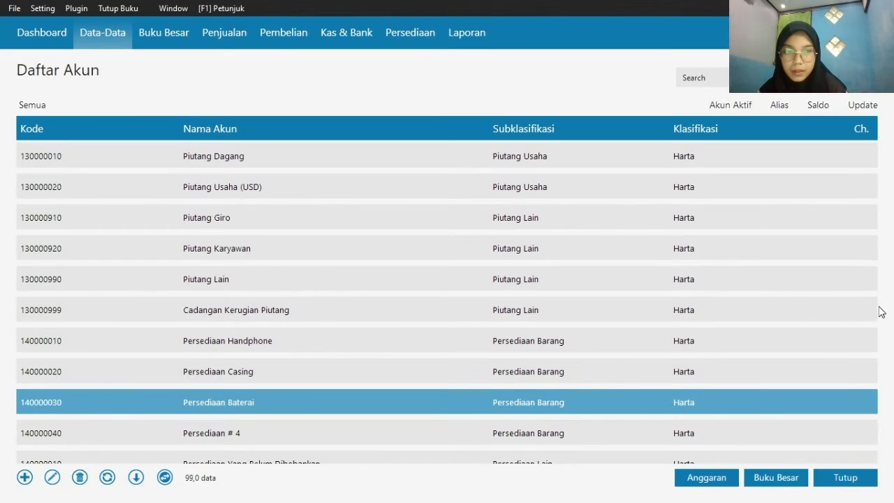
# Rename the IDR payables account Utang Usaha under Kewajiban to Utang Dagang and save it
pyautogui.moveTo(871, 303); pyautogui.dragTo(873, 364)
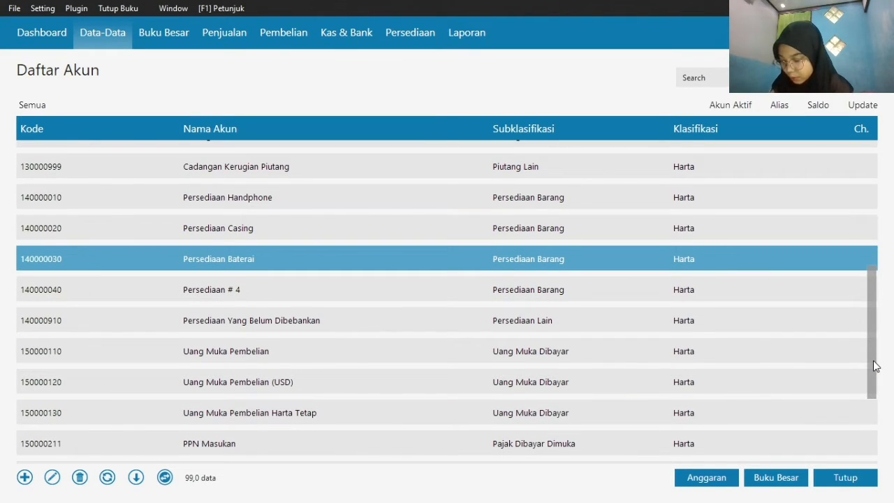
pyautogui.moveTo(873, 360); pyautogui.dragTo(874, 384)
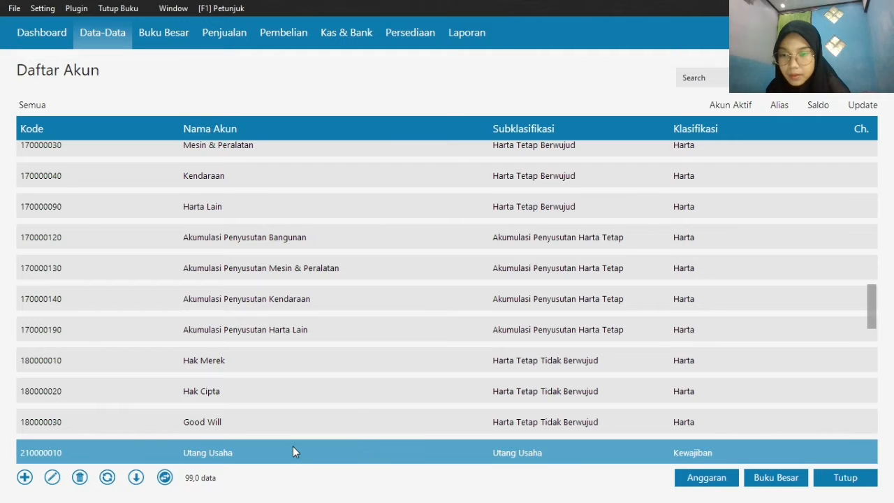
pyautogui.rightClick(293, 449)
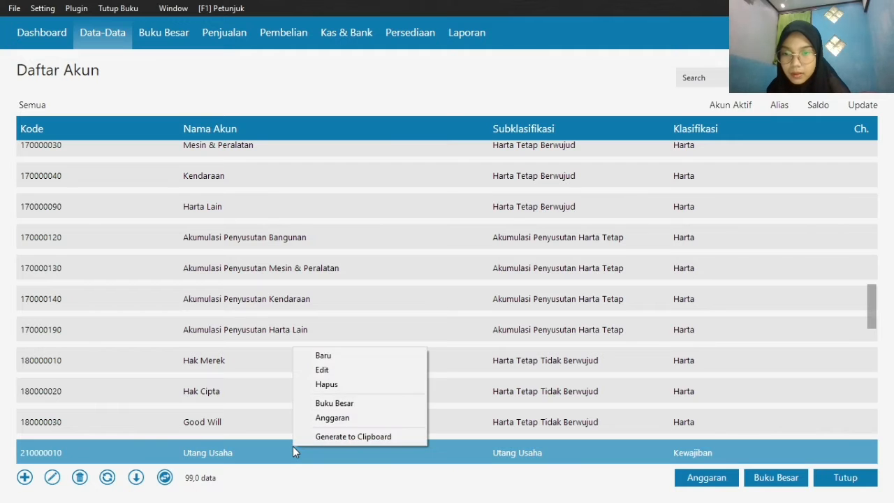
pyautogui.click(336, 368)
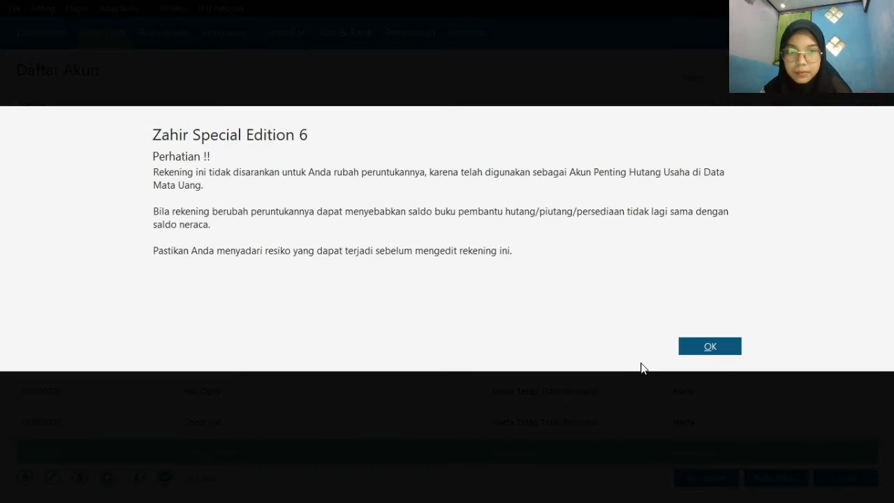
pyautogui.click(705, 349)
pyautogui.click(344, 227)
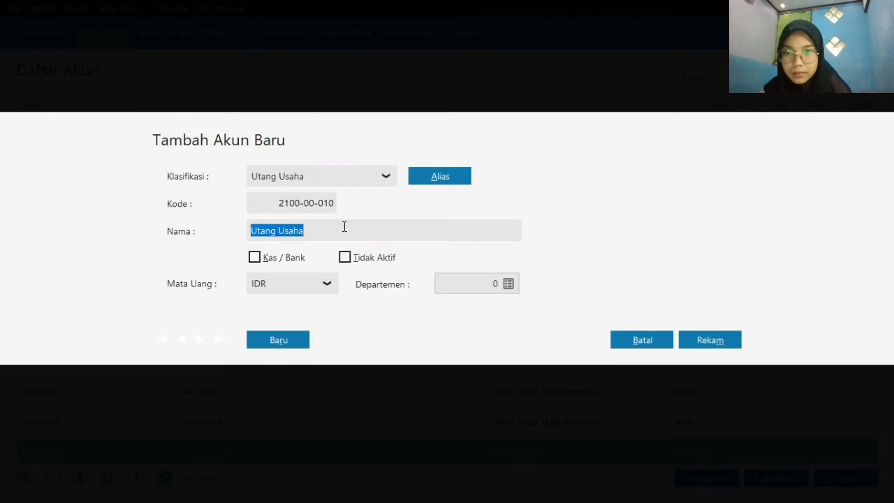
pyautogui.doubleClick(344, 227)
pyautogui.press('BackSpace')
pyautogui.write('Dah')
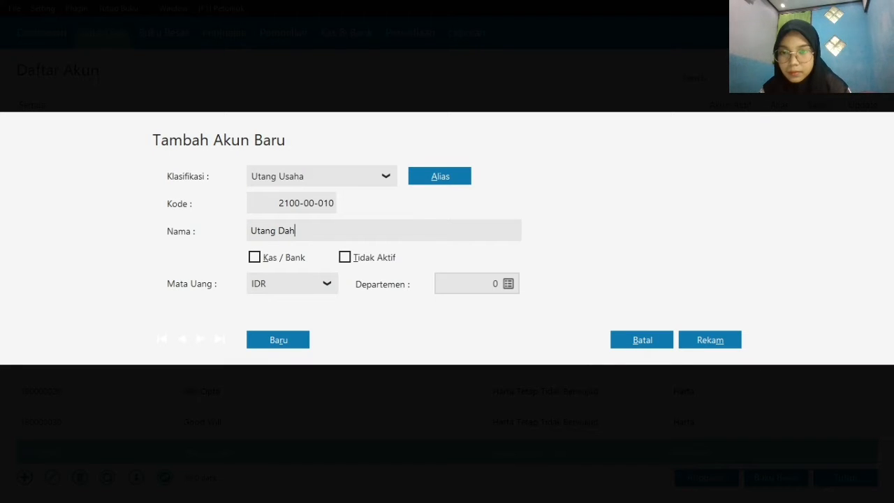
pyautogui.press('BackSpace')
pyautogui.write('gang')
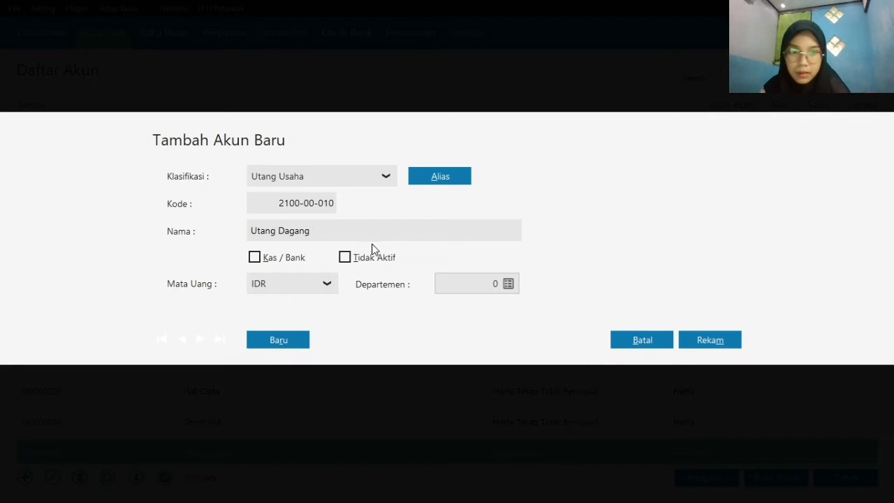
pyautogui.click(719, 343)
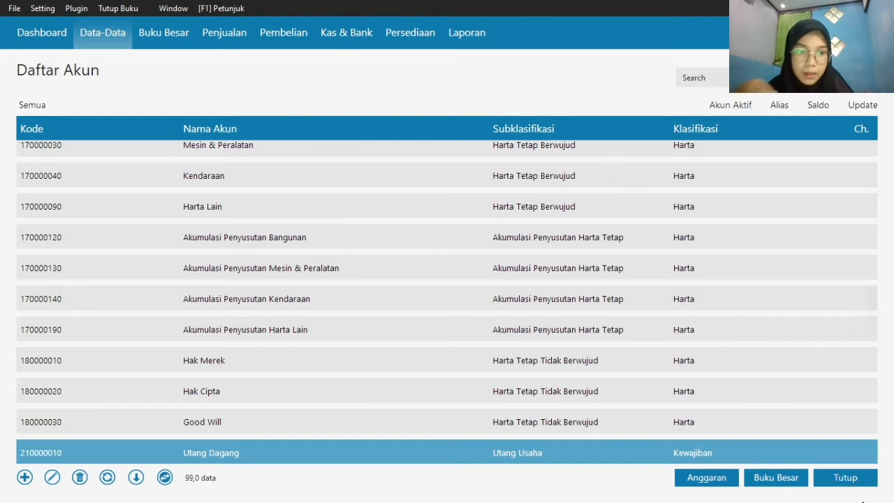
# Close the account list and open the account opening balance form, Saldo Awal Akun
pyautogui.click(843, 482)
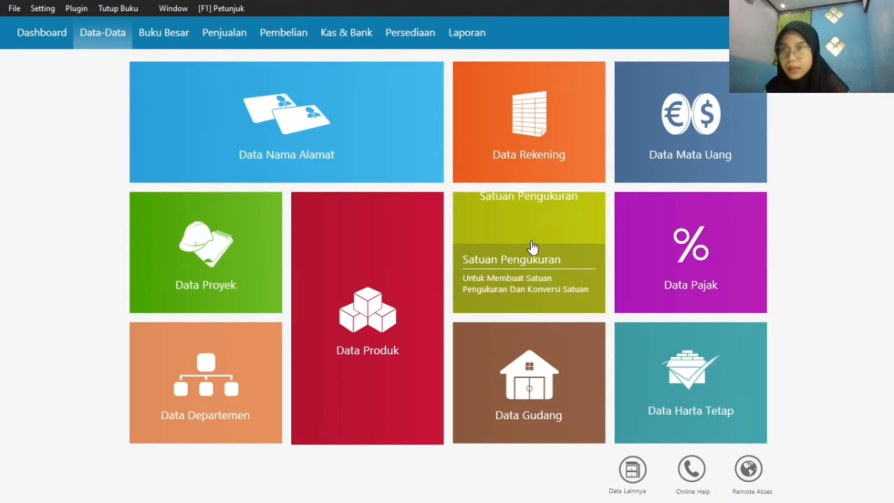
pyautogui.click(50, 9)
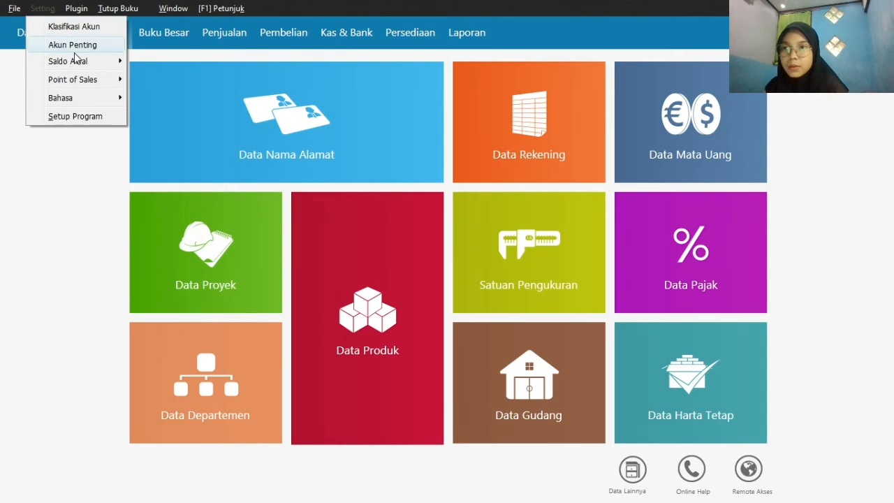
pyautogui.moveTo(82, 62)
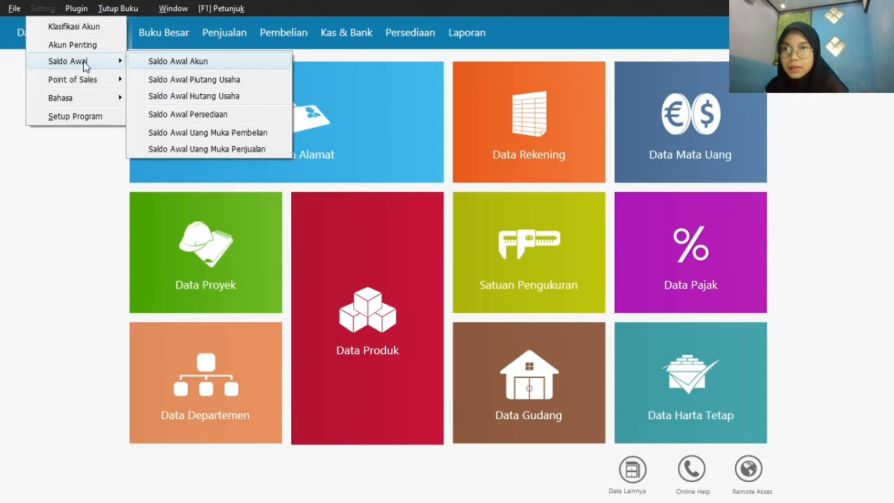
pyautogui.click(174, 61)
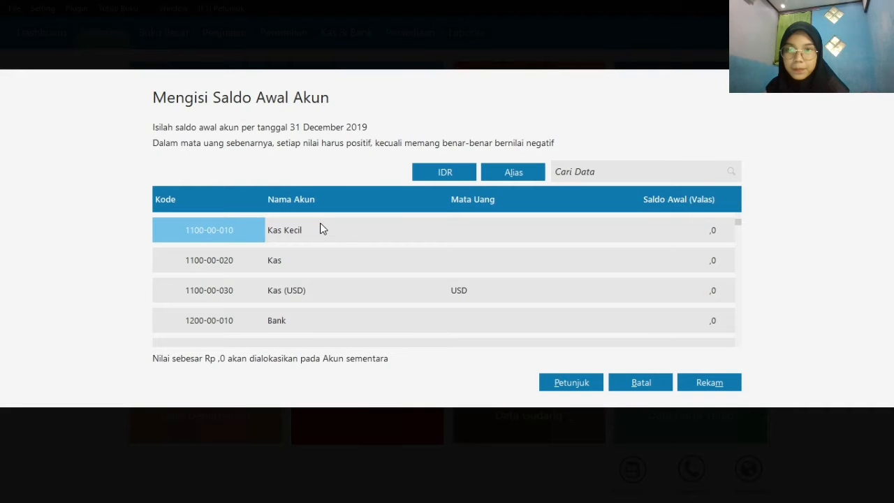
# Set the opening balance of the Kas account to 5000000
pyautogui.click(526, 260)
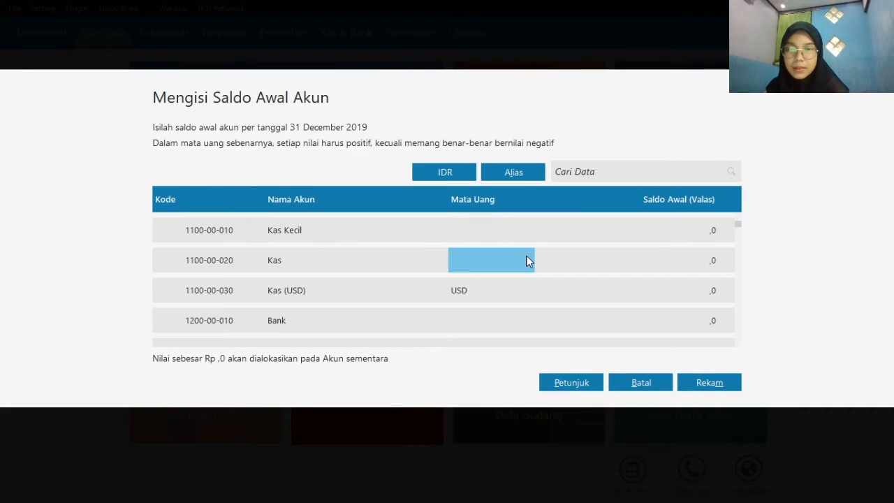
pyautogui.click(592, 260)
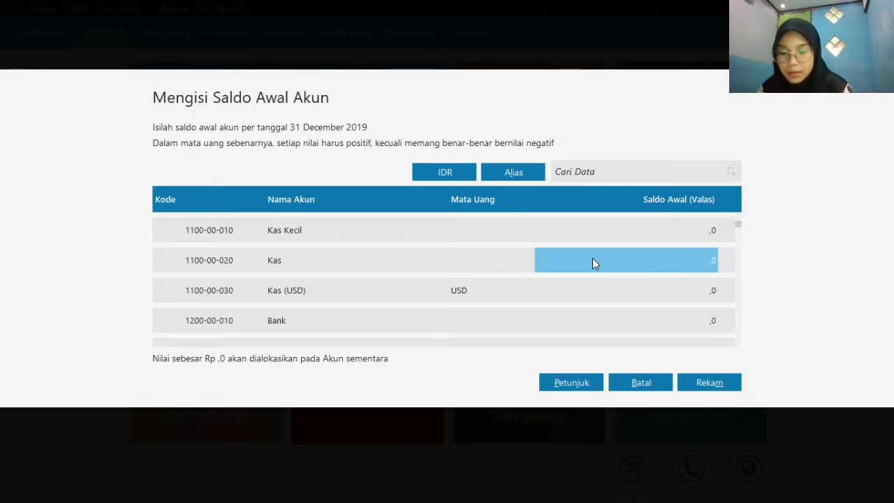
pyautogui.write('5000000')
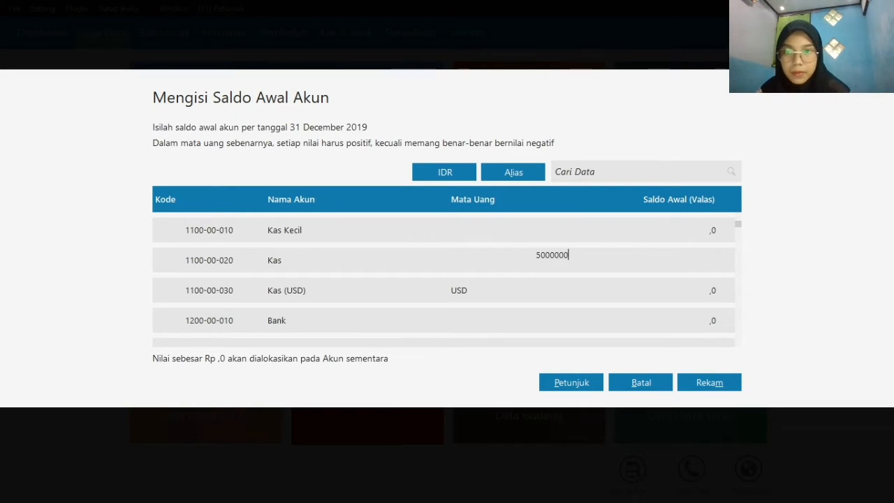
pyautogui.press('Return')
pyautogui.press('Return')
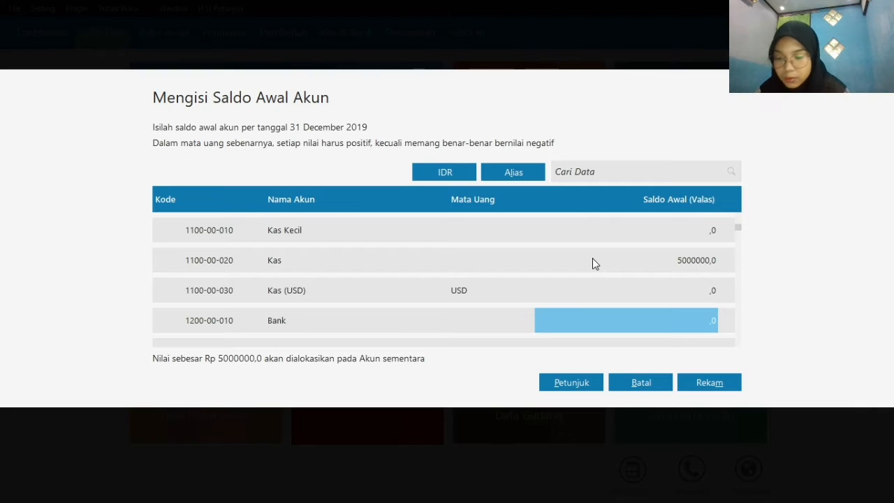
# Set the opening balance of the IDR Bank account to 50000000
pyautogui.write('2')
pyautogui.press('BackSpace')
pyautogui.write('5')
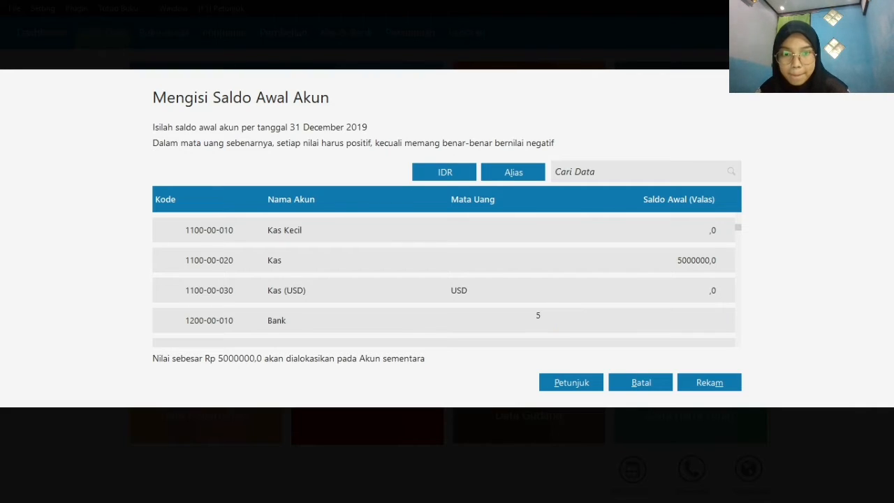
pyautogui.write('0000000')
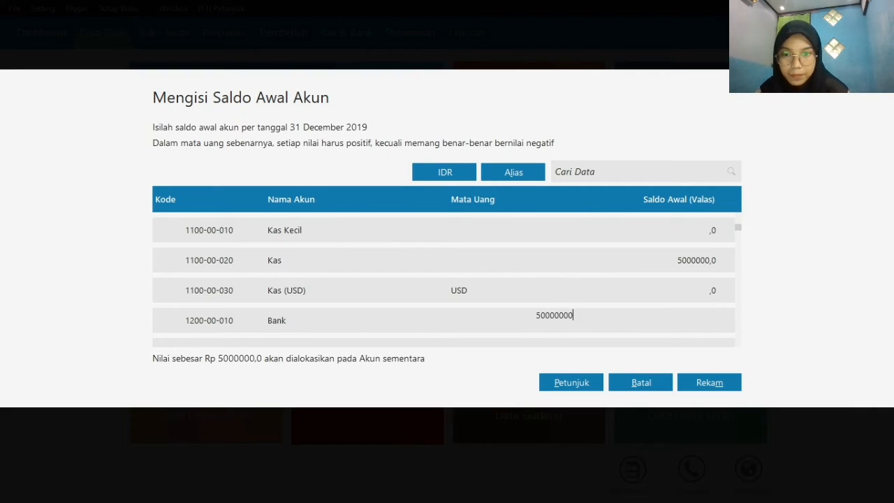
pyautogui.press('Return')
pyautogui.press('Down')
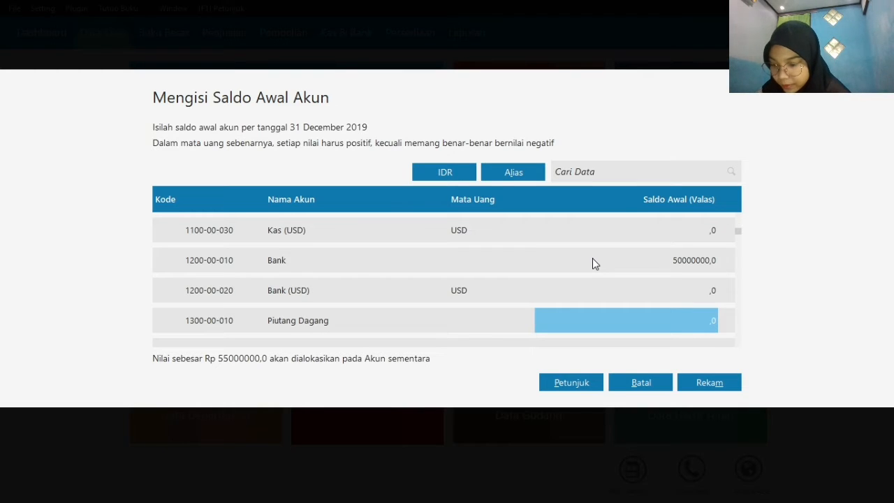
# Set the opening balance of the Piutang Dagang account to 15000000
pyautogui.write('15')
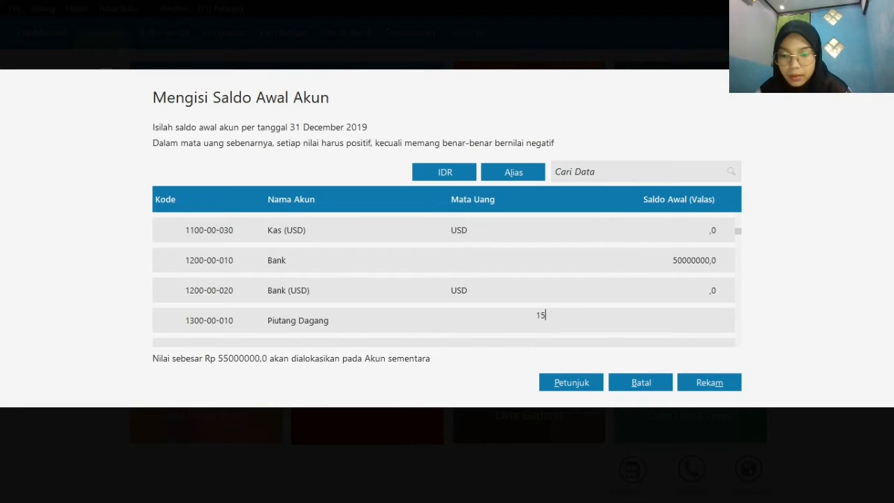
pyautogui.write('000000')
pyautogui.press('Return')
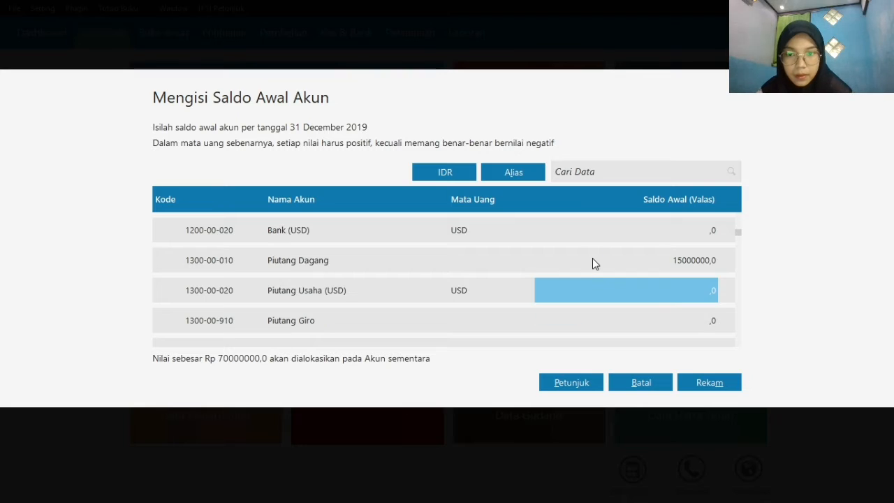
# Set the opening balance of the Persediaan Handphone account to 20200000
pyautogui.press('Down')
pyautogui.press('Down')
pyautogui.press('Down')
pyautogui.press('Down')
pyautogui.press('Down')
pyautogui.press('Down')
pyautogui.press('Down')
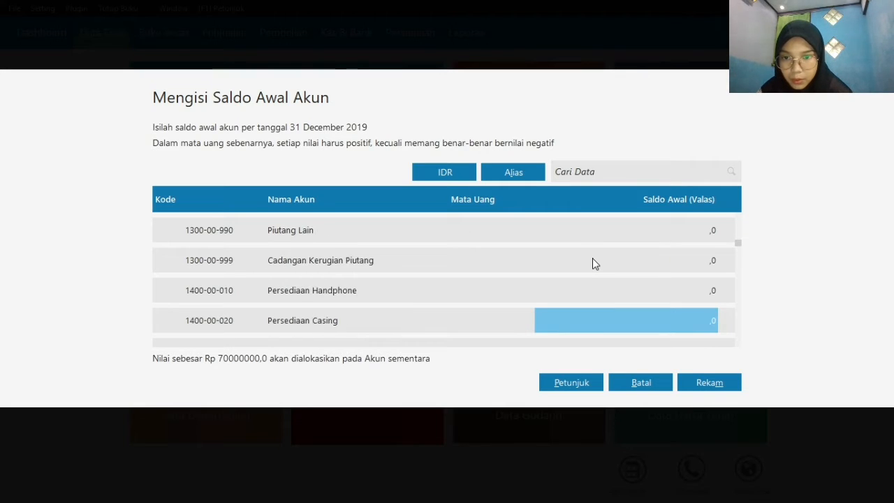
pyautogui.press('Up')
pyautogui.press('Up')
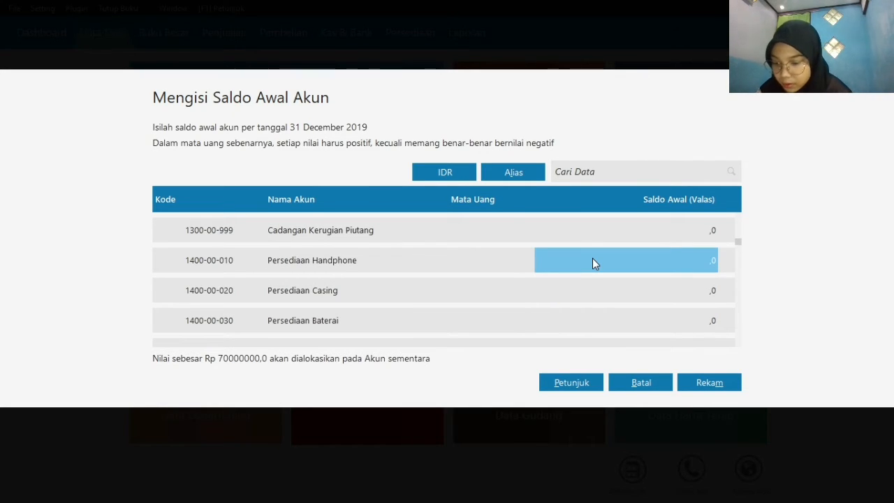
pyautogui.write('2020')
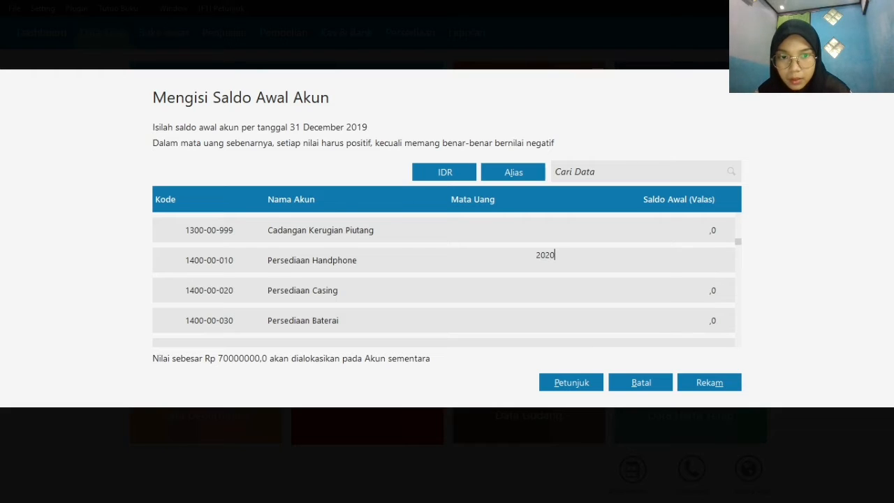
pyautogui.write('0000')
pyautogui.press('Return')
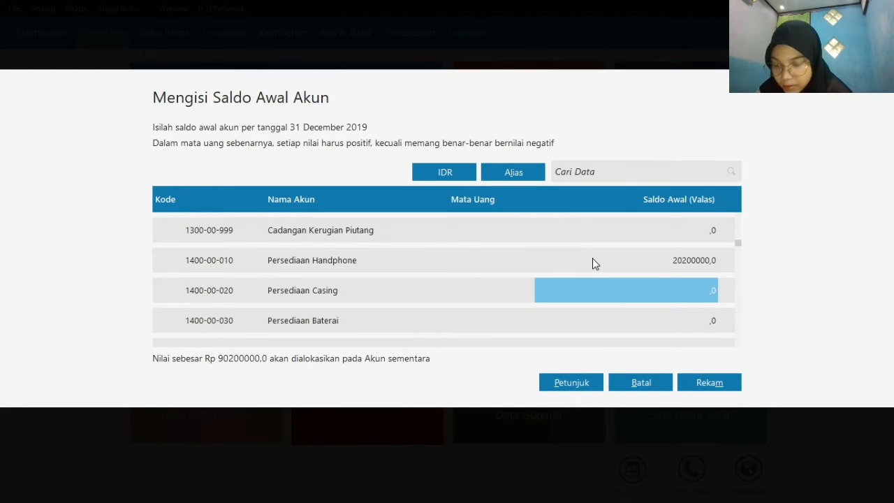
# Set the opening balances of Persediaan Casing to 1500000 and Persediaan Baterai to 750000
pyautogui.write('150000')
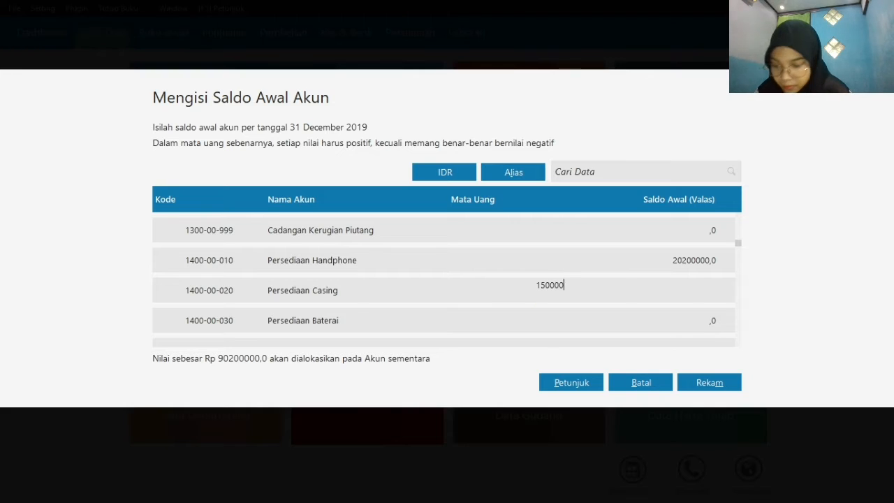
pyautogui.write('0')
pyautogui.press('Return')
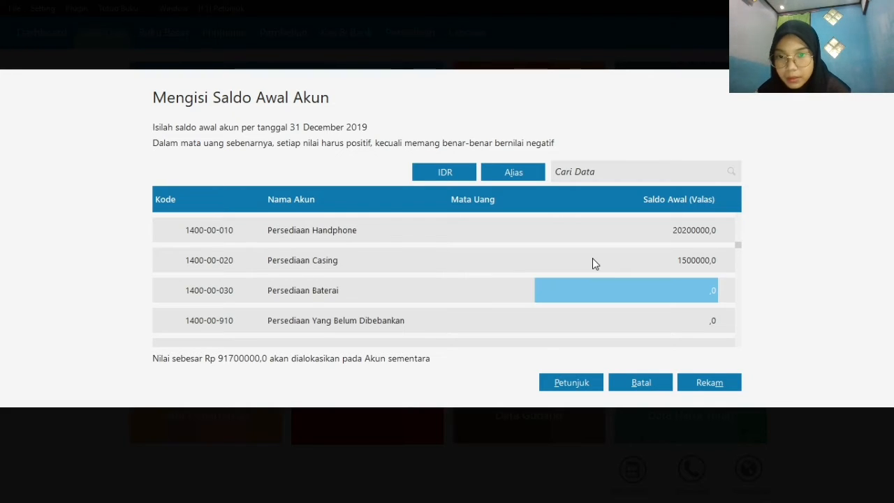
pyautogui.write('750')
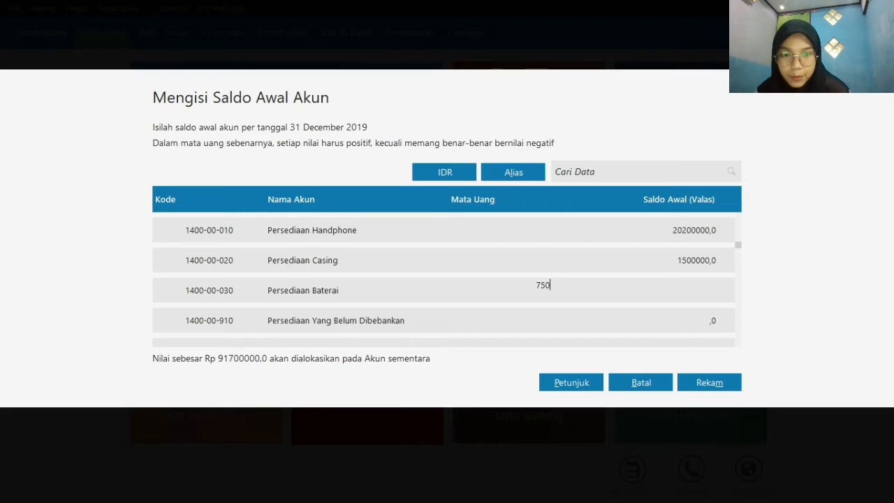
pyautogui.write('000')
pyautogui.press('Return')
# Set the opening balance of the fixed asset account Kendaraan to 120000000
pyautogui.press('Down')
pyautogui.press('Down')
pyautogui.press('Down')
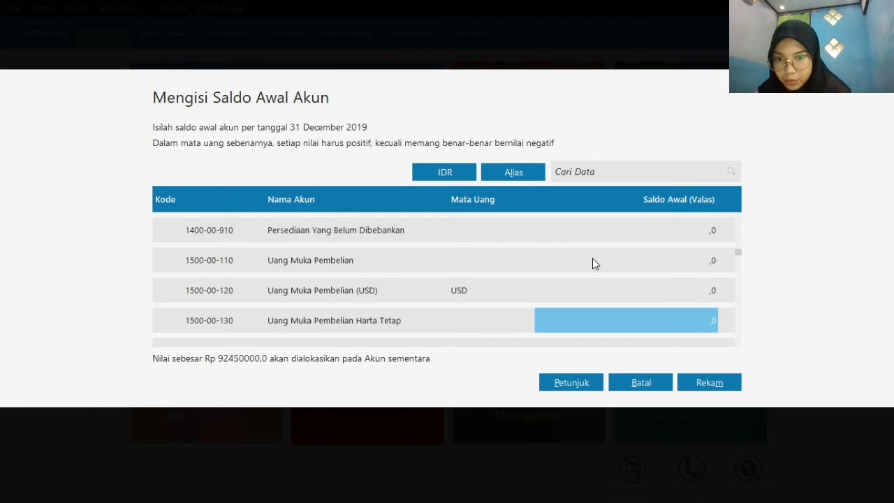
pyautogui.press('Down')
pyautogui.press('Down')
pyautogui.press('Down')
pyautogui.press('Down')
pyautogui.press('Down')
pyautogui.press('Down')
pyautogui.press('Down')
pyautogui.press('Down')
pyautogui.press('Down')
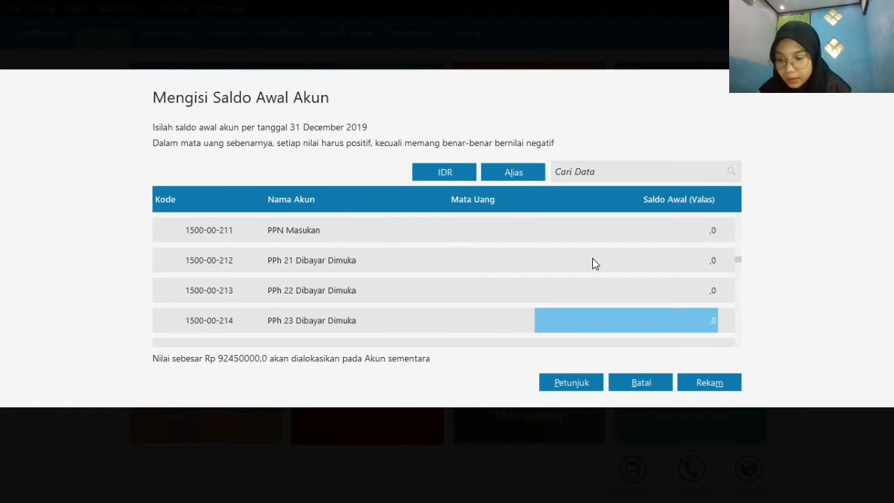
pyautogui.press('Down')
pyautogui.press('Down')
pyautogui.press('Down')
pyautogui.press('Down')
pyautogui.press('Down')
pyautogui.press('Down')
pyautogui.press('Down')
pyautogui.press('Down')
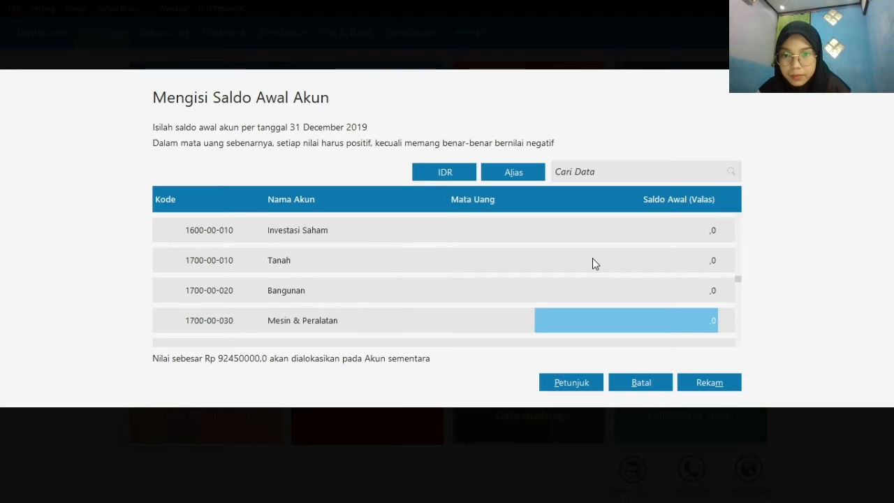
pyautogui.press('Up')
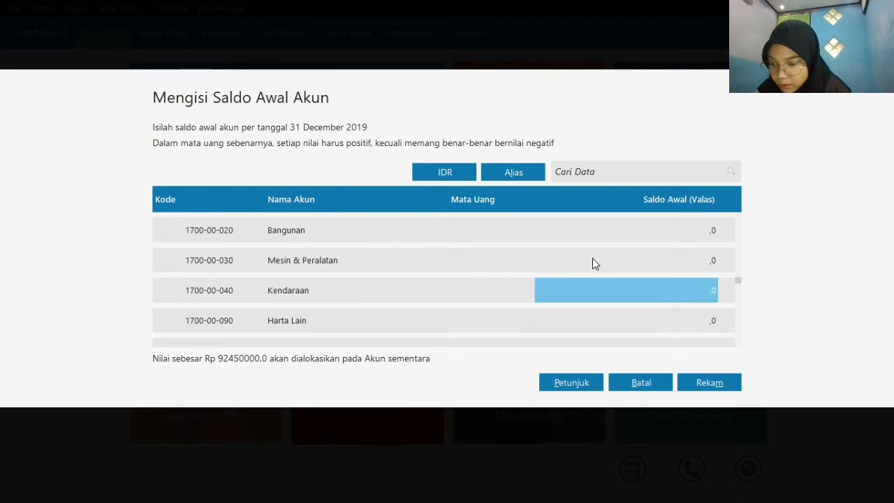
pyautogui.write('1200')
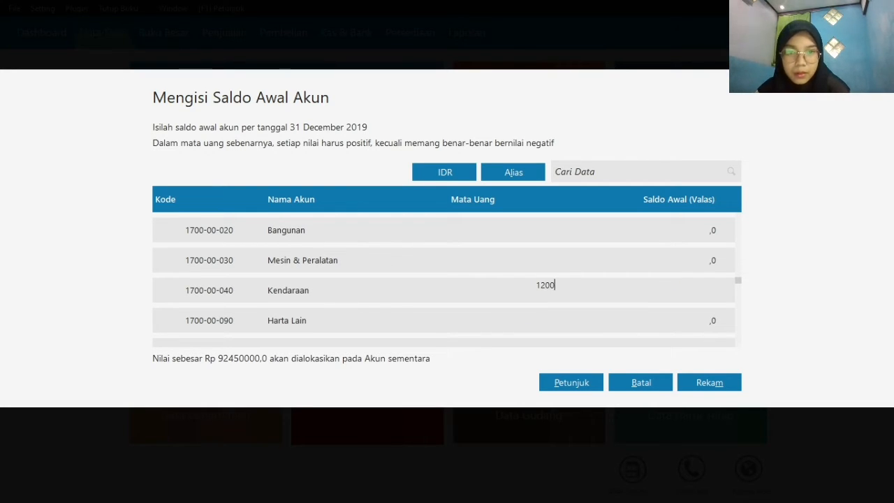
pyautogui.write('00000')
pyautogui.press('Down')
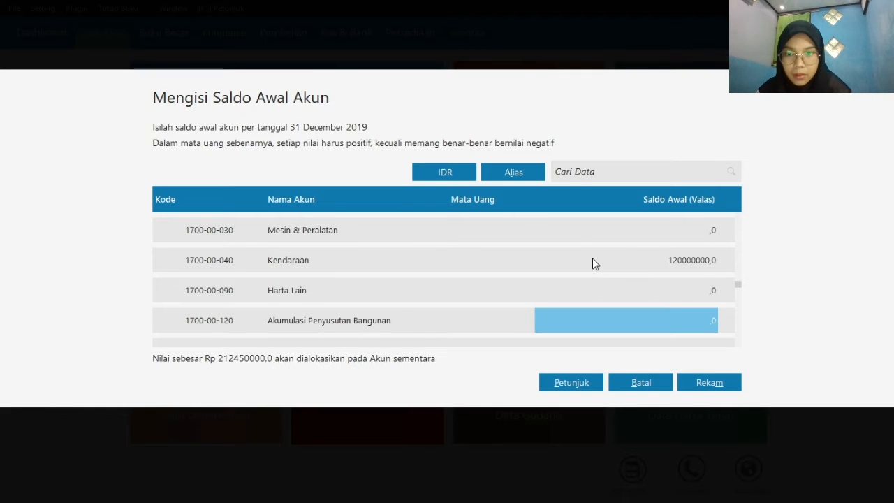
# Set the opening balance of Akumulasi Penyusutan Kendaraan to the negative amount -12000000
pyautogui.press('Down')
pyautogui.press('Down')
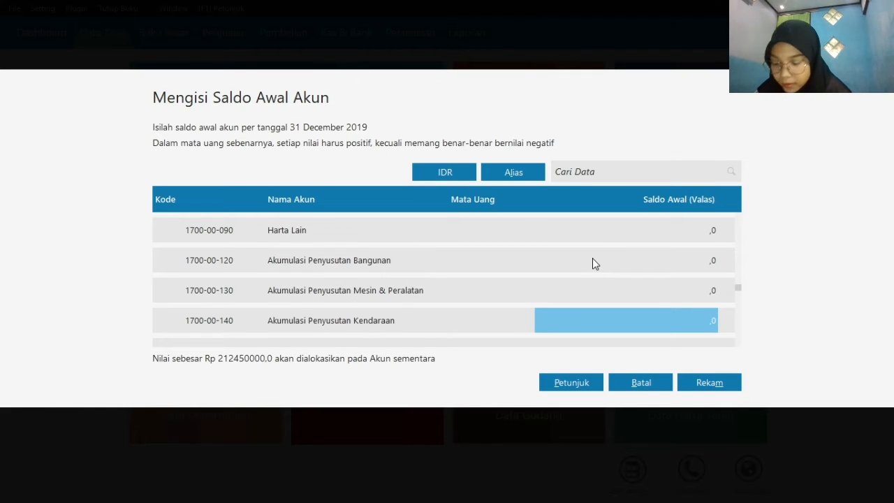
pyautogui.write('-12')
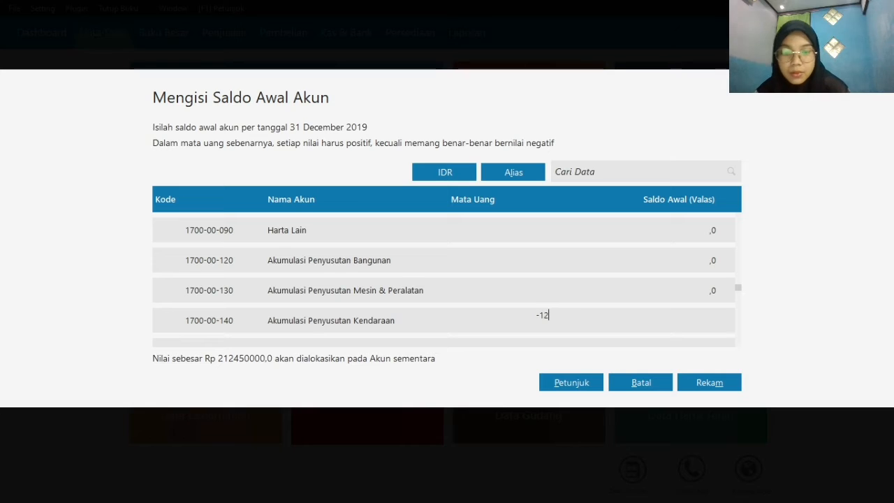
pyautogui.write('000000')
pyautogui.press('Down')
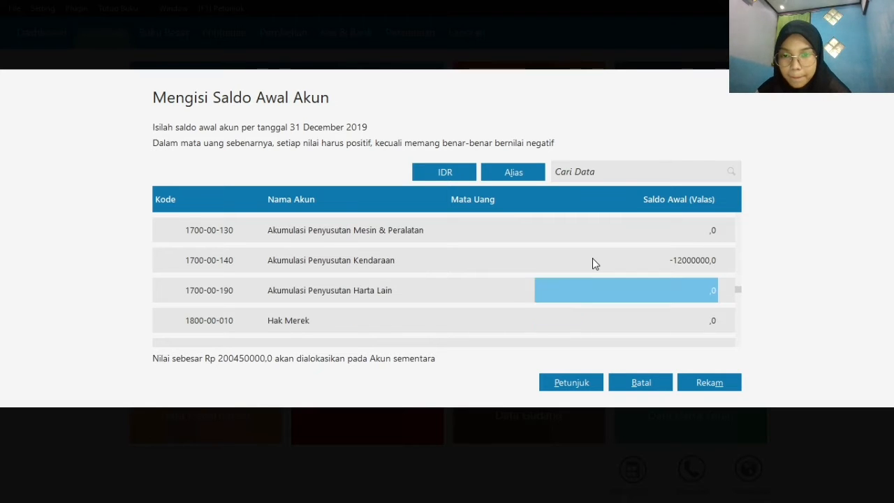
# Set the opening balance of the IDR payables account Utang Dagang to 5400000
pyautogui.press('Down')
pyautogui.press('Down')
pyautogui.press('Down')
pyautogui.press('Down')
pyautogui.press('Down')
pyautogui.press('Up')
pyautogui.press('Up')
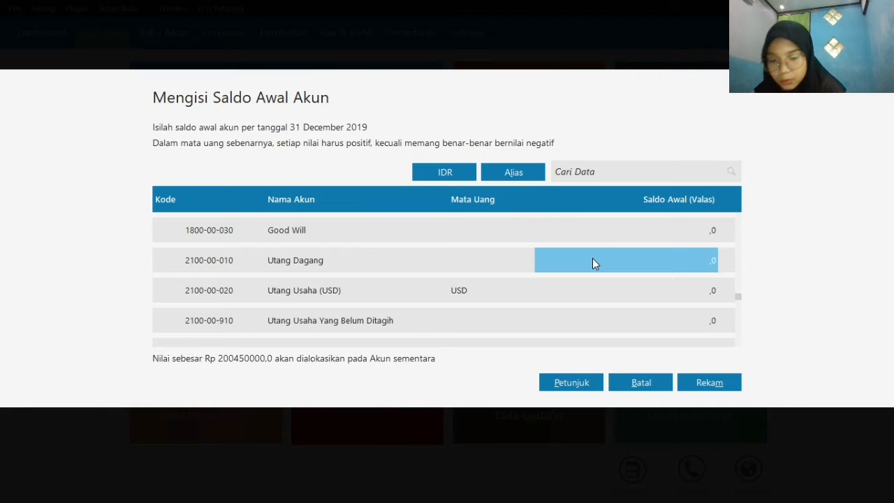
pyautogui.write('5400')
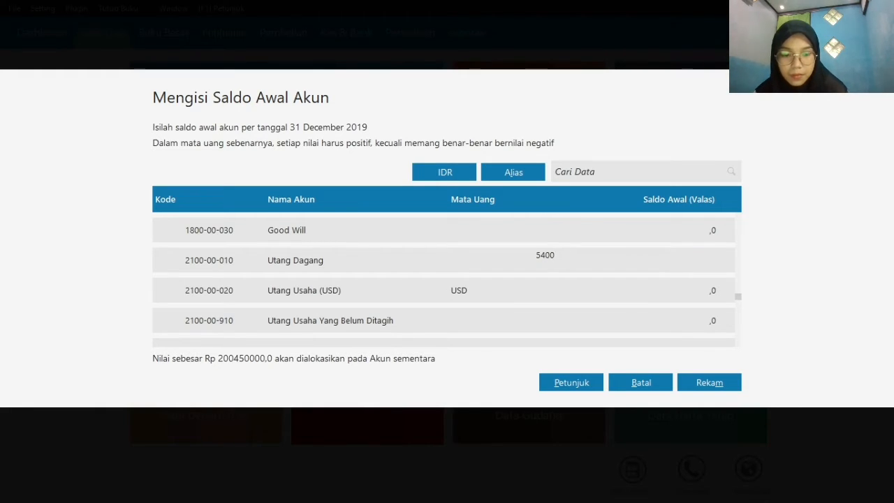
pyautogui.write('000')
pyautogui.press('Down')
pyautogui.press('Down')
pyautogui.press('Down')
pyautogui.press('Down')
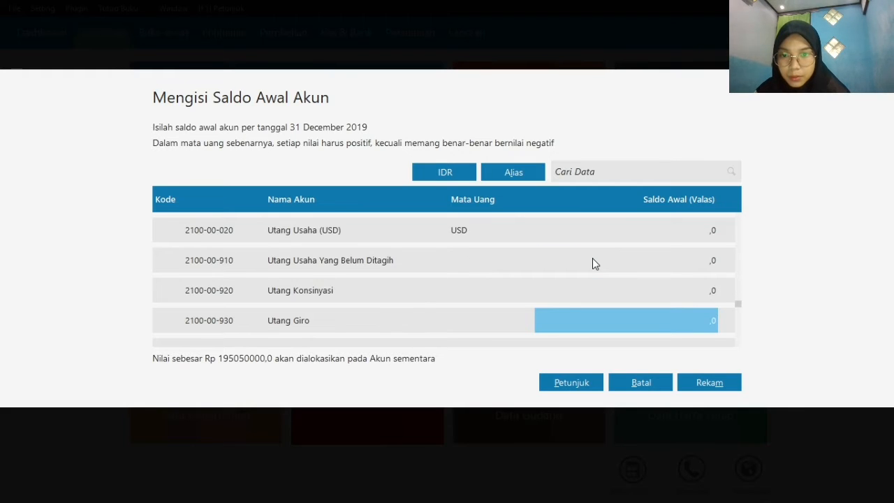
# Set the opening balance of the liability account Utang Bank to 30000000
pyautogui.press('Down')
pyautogui.press('Down')
pyautogui.press('Down')
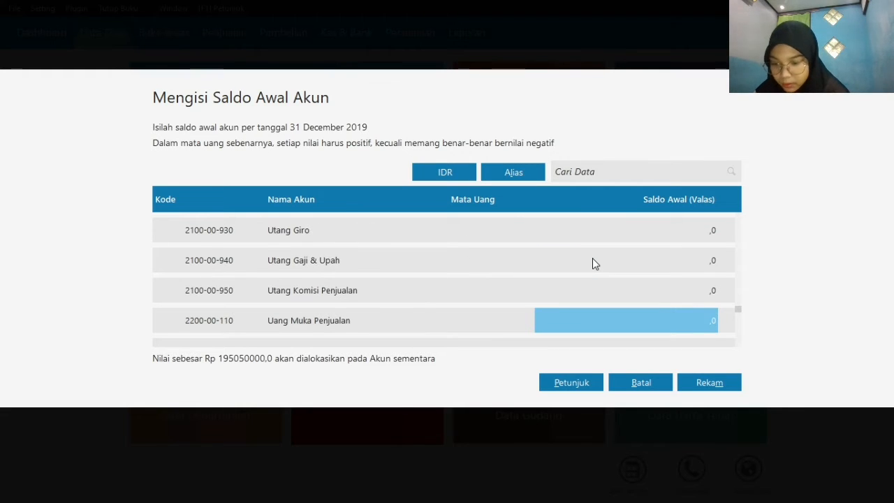
pyautogui.press('Down')
pyautogui.press('Down')
pyautogui.press('Down')
pyautogui.press('Down')
pyautogui.press('Down')
pyautogui.press('Down')
pyautogui.press('Down')
pyautogui.press('Down')
pyautogui.press('Down')
pyautogui.press('Down')
pyautogui.press('Down')
pyautogui.press('Down')
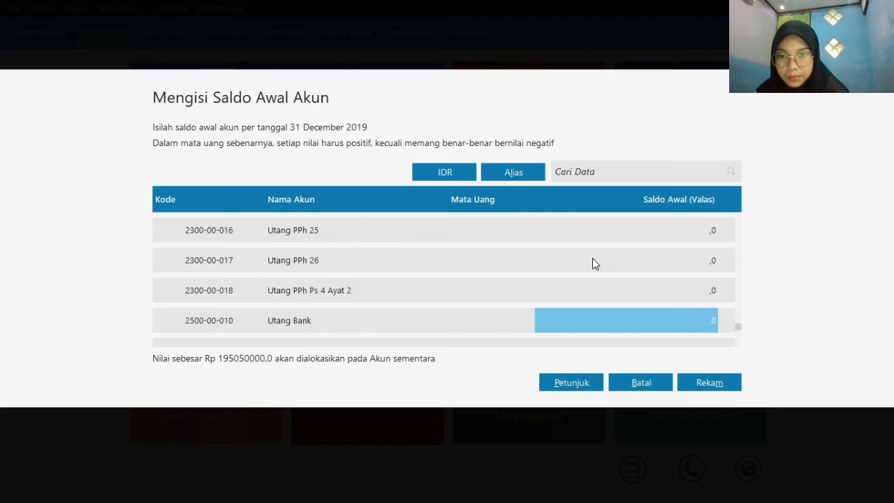
pyautogui.press('Up')
pyautogui.press('Up')
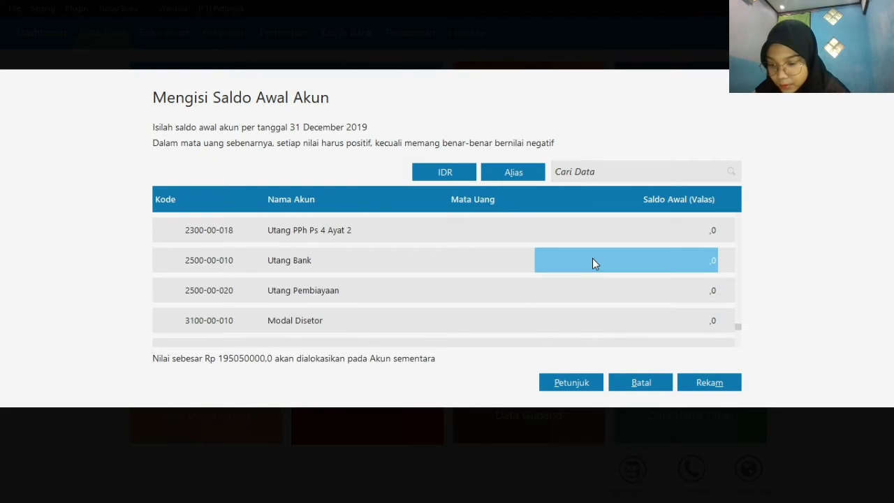
pyautogui.click(592, 260)
pyautogui.write('300')
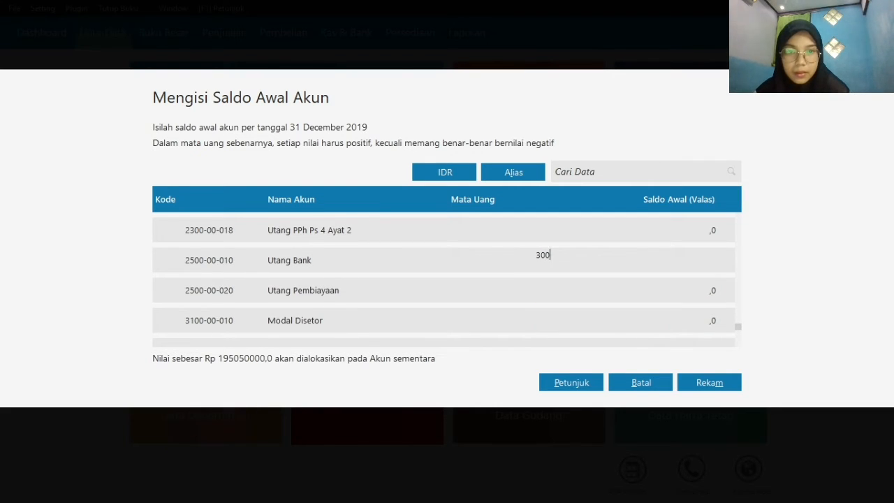
pyautogui.write('00000')
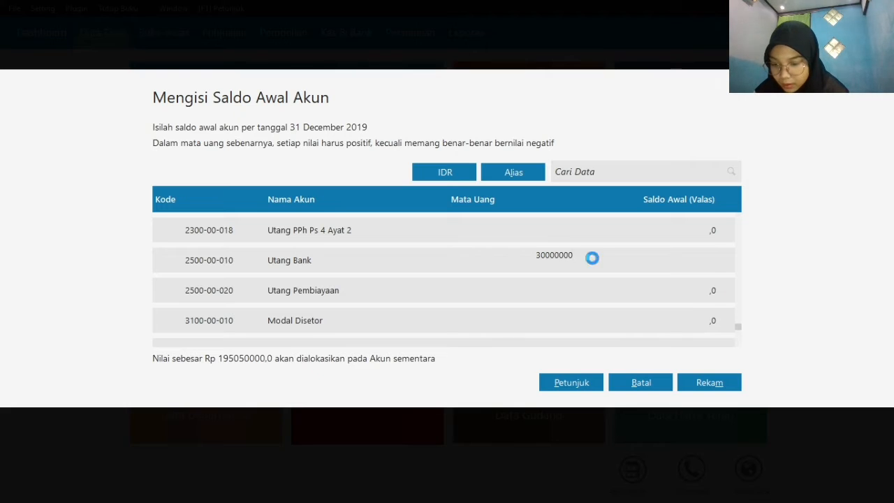
pyautogui.press('Return')
# Set the opening balance of the equity account Modal Disetor to 100000000
pyautogui.press('Down')
pyautogui.press('Down')
pyautogui.press('Down')
pyautogui.press('Up')
pyautogui.press('Up')
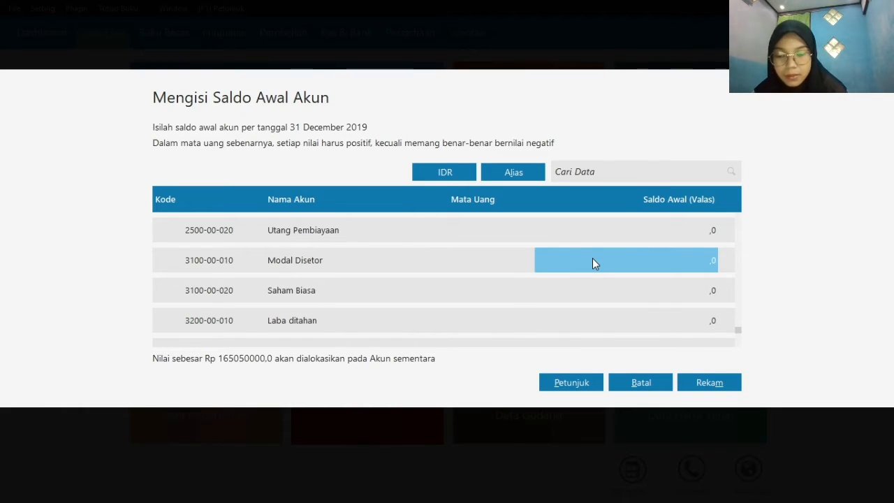
pyautogui.click(592, 264)
pyautogui.write('10000000')
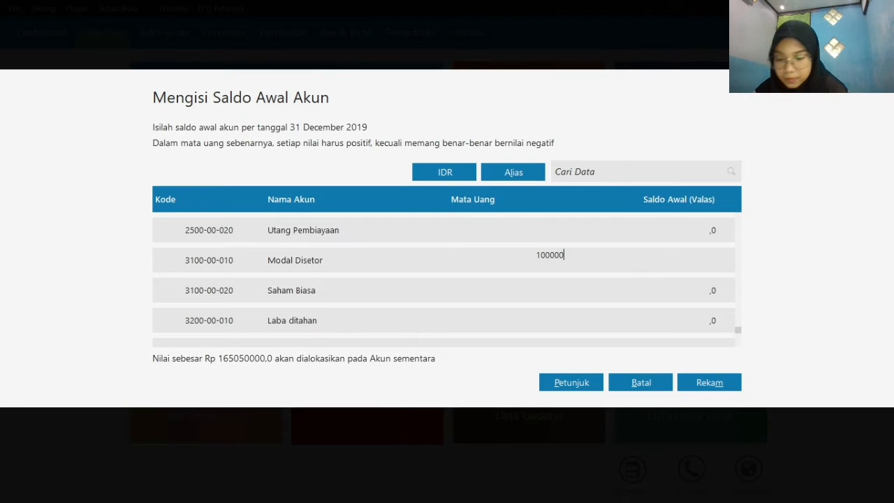
pyautogui.press('Return')
# Set the opening balance of the retained earnings account Laba ditahan to 40000000
pyautogui.press('Down')
pyautogui.press('Down')
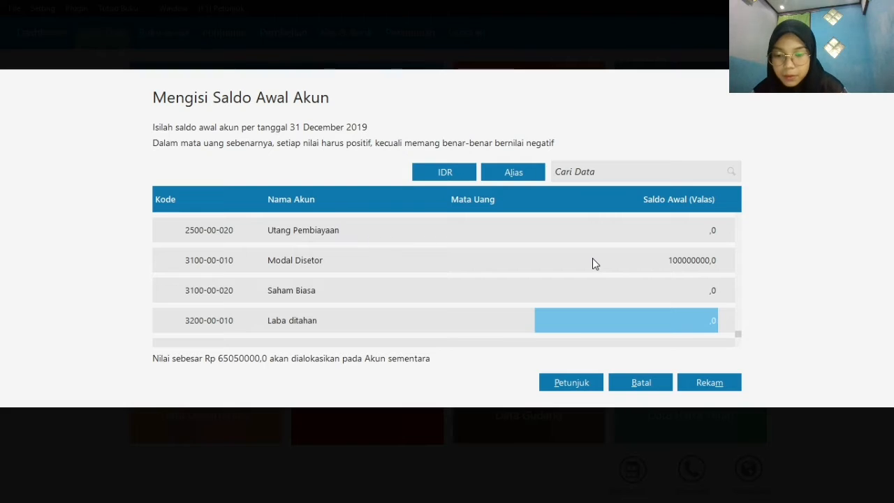
pyautogui.write('40000000')
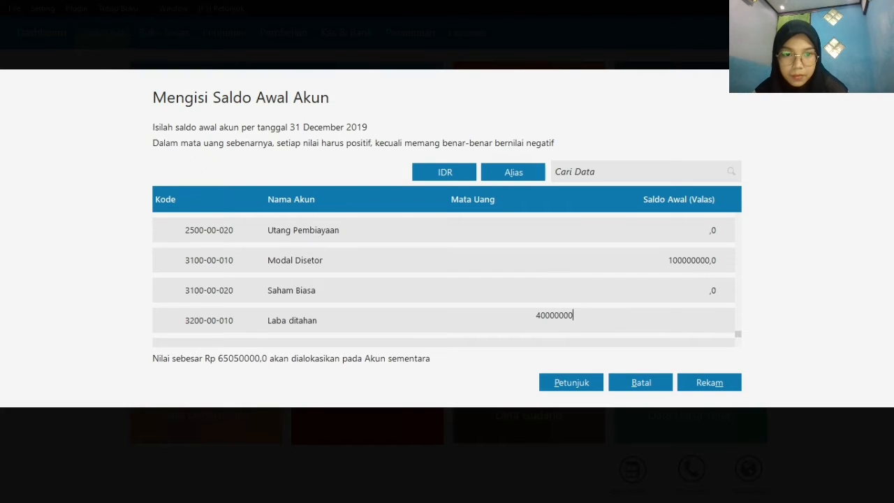
pyautogui.press('Return')
# Set the opening balance of Laba Tahun Berjalan to 25050000 and save all the account opening balances
pyautogui.press('Down')
pyautogui.press('Down')
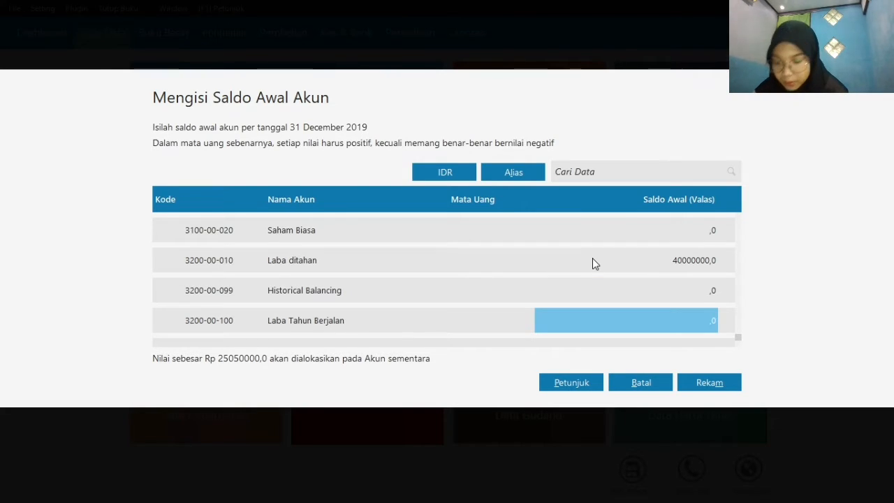
pyautogui.write('25')
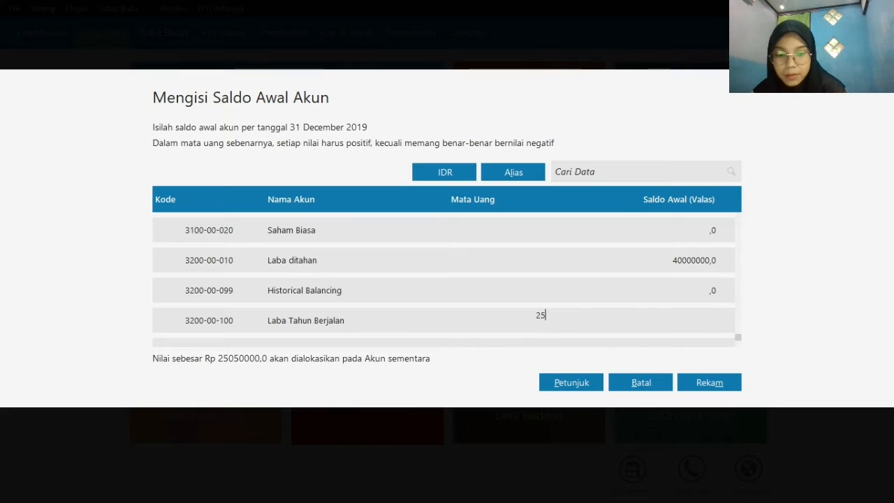
pyautogui.write('050000')
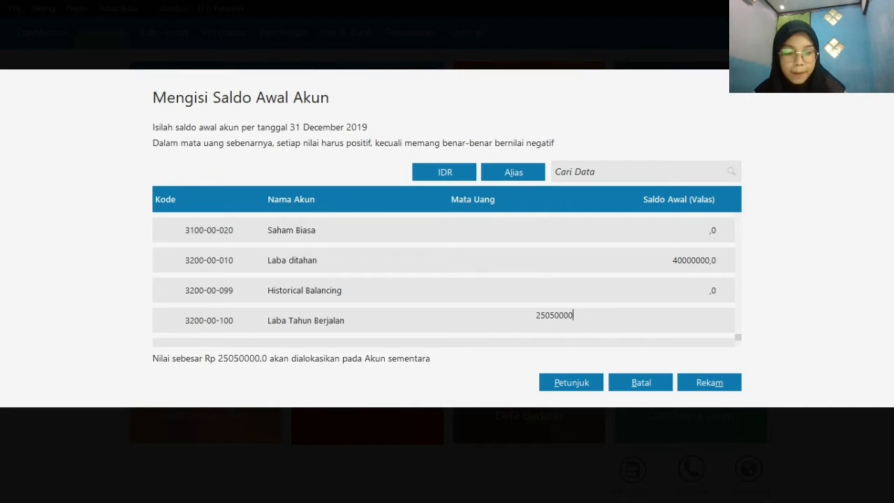
pyautogui.press('Up')
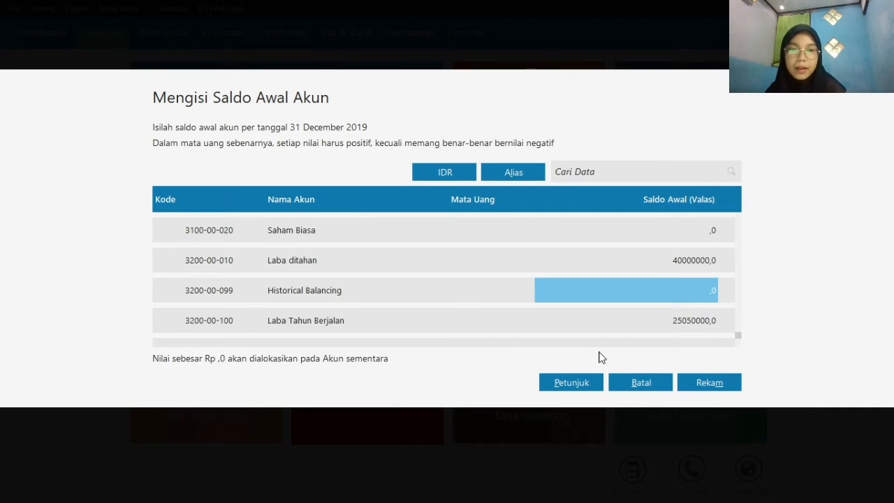
pyautogui.click(709, 383)
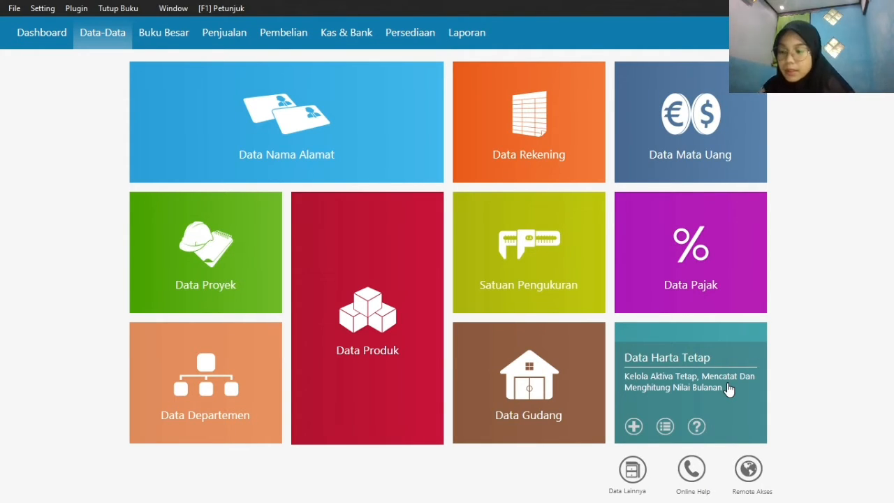
# Start a new name-and-address record and replace its default ID with the first customer's ID code
pyautogui.moveTo(290, 167)
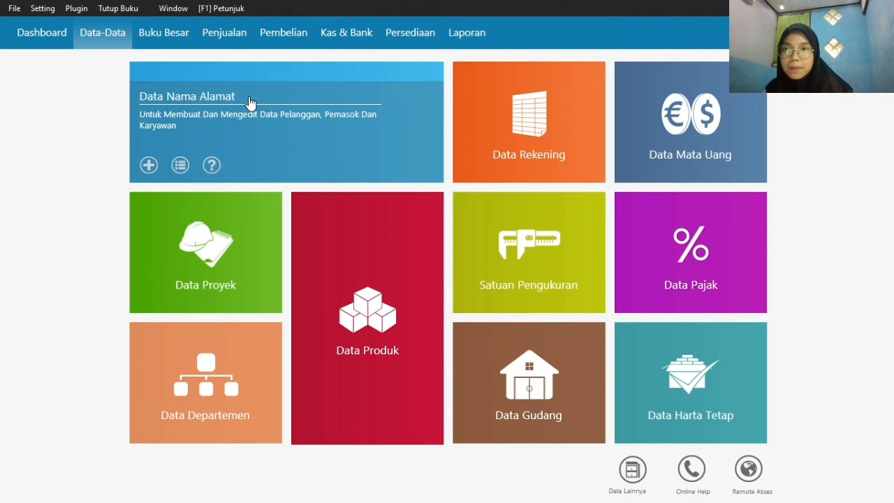
pyautogui.click(147, 166)
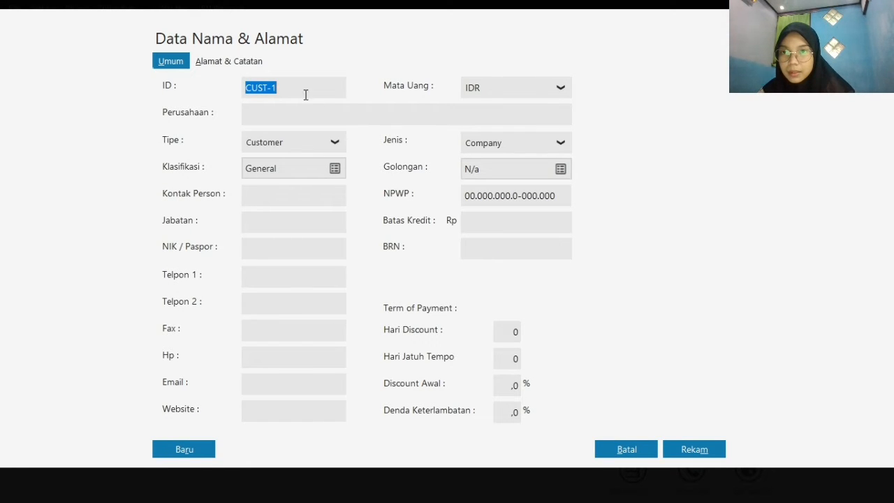
pyautogui.click(267, 89)
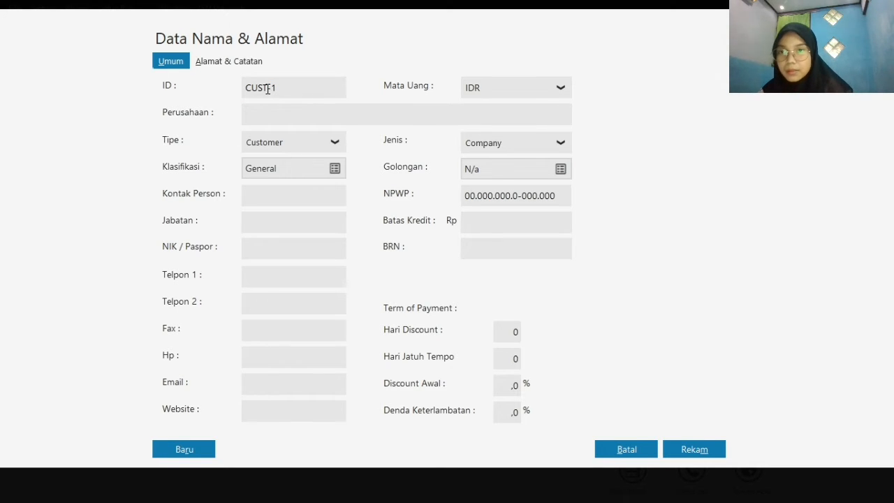
pyautogui.press('BackSpace')
pyautogui.press('BackSpace')
pyautogui.press('BackSpace')
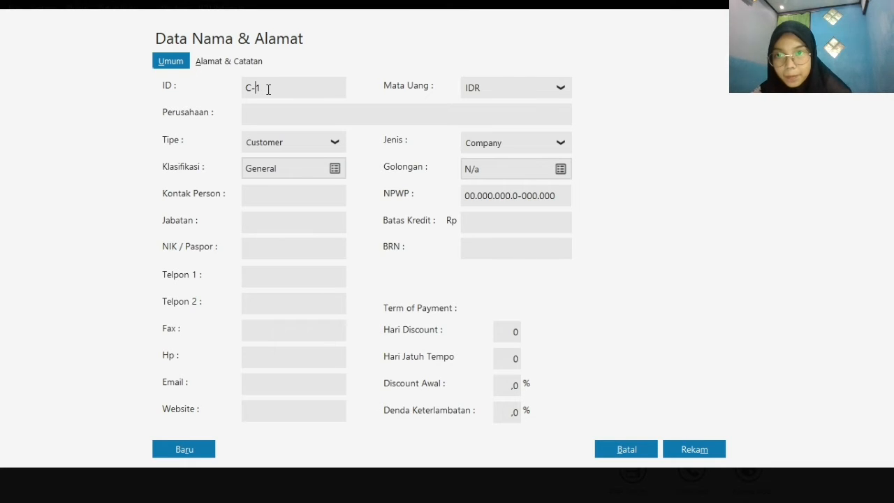
pyautogui.press('Right')
pyautogui.write('00')
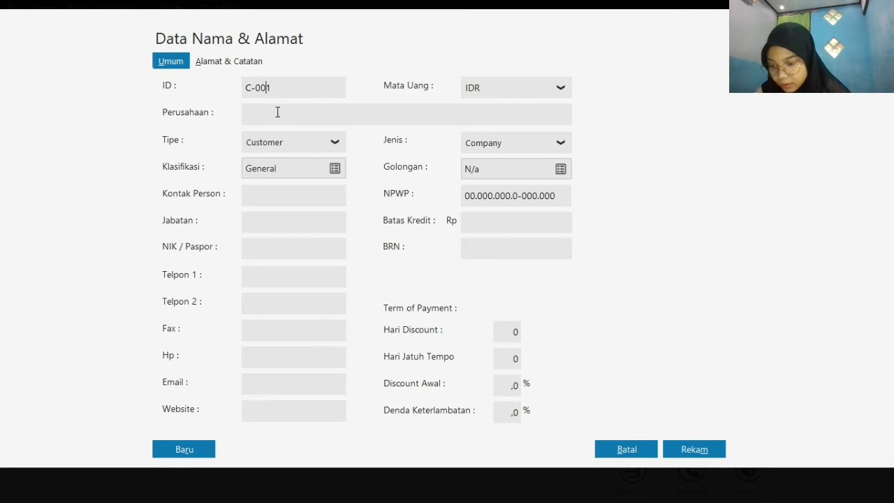
# Enter Toko Anugrah as the customer's company name and save the record without an NPWP or NIK
pyautogui.click(310, 113)
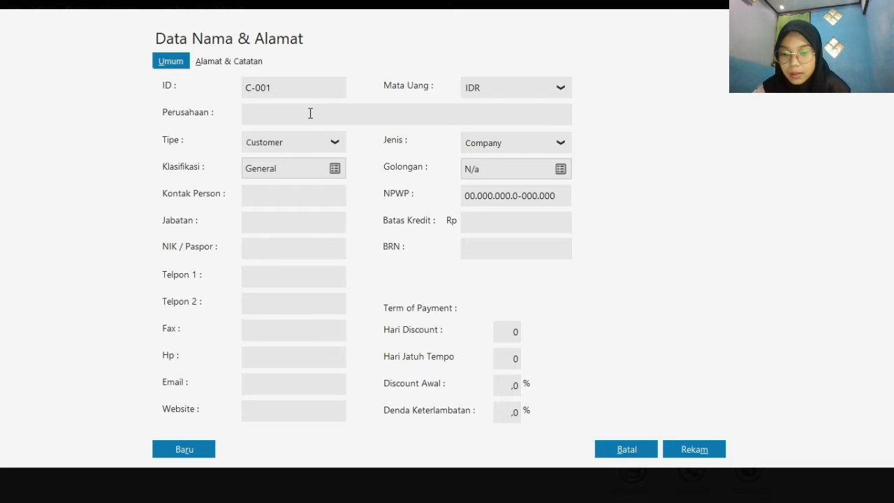
pyautogui.write('Toko')
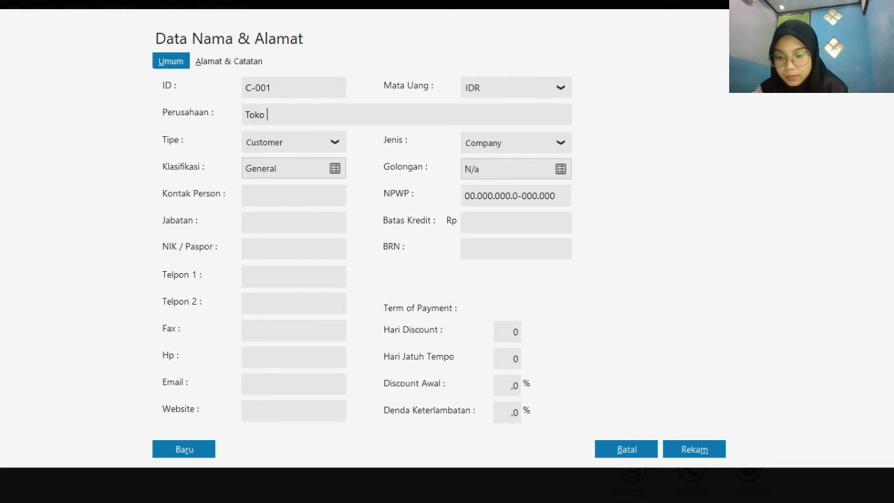
pyautogui.write(' Anugh')
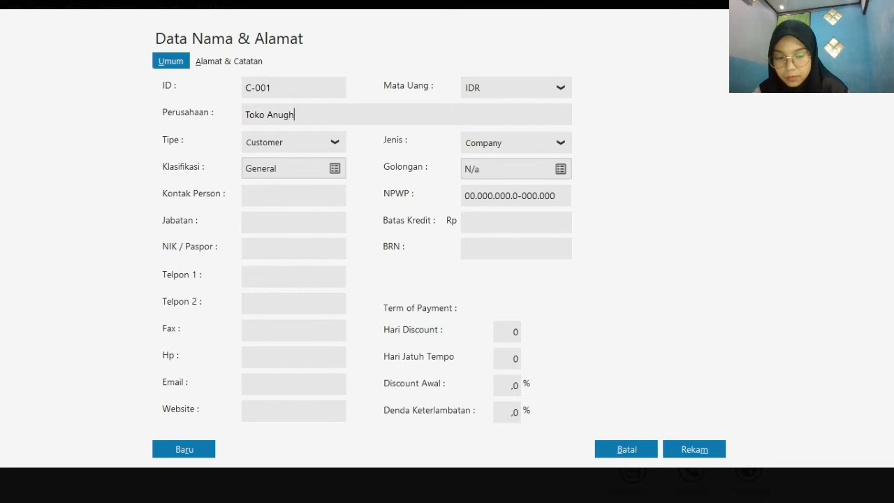
pyautogui.press('BackSpace')
pyautogui.write('rah')
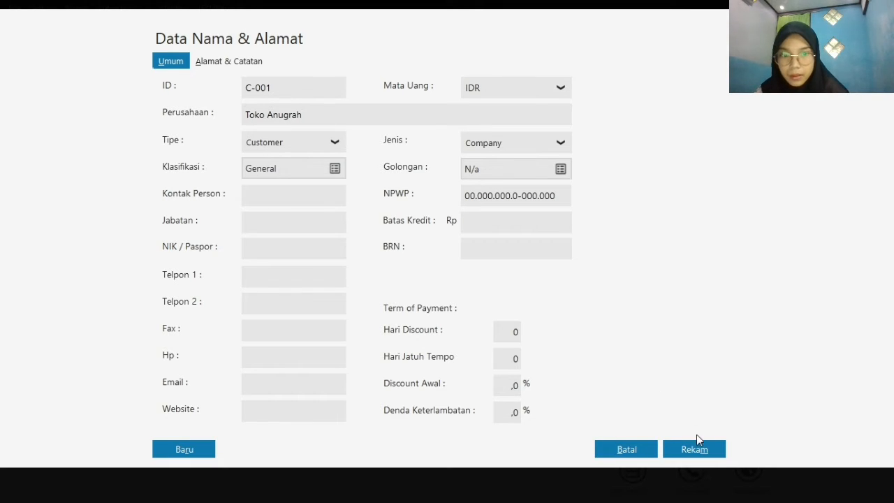
pyautogui.click(707, 450)
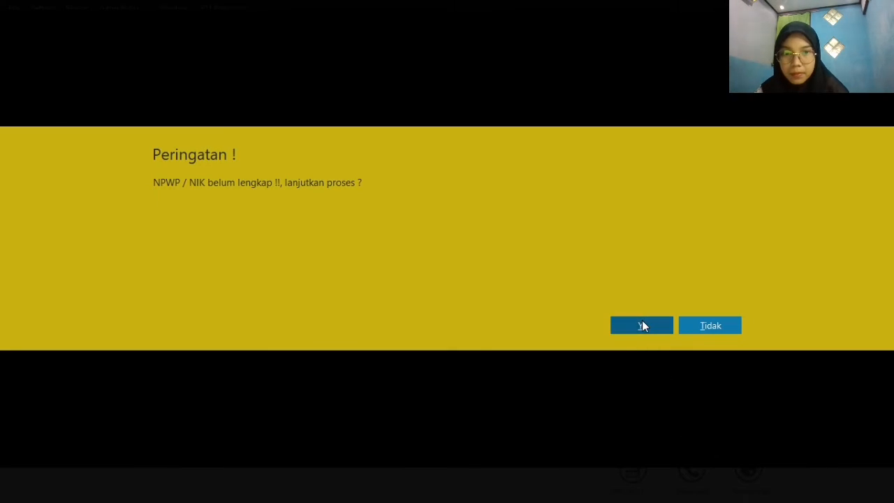
pyautogui.click(643, 323)
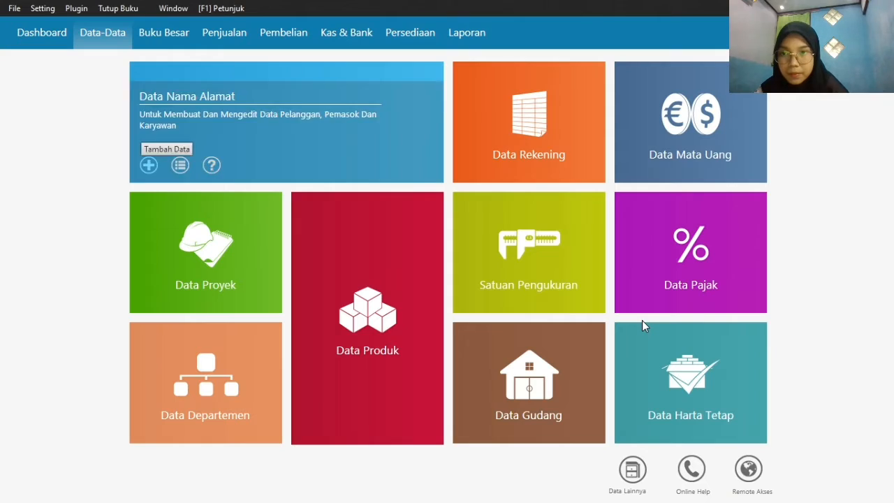
# Start another name-and-address record and replace its default ID with the second customer's ID code
pyautogui.click(149, 168)
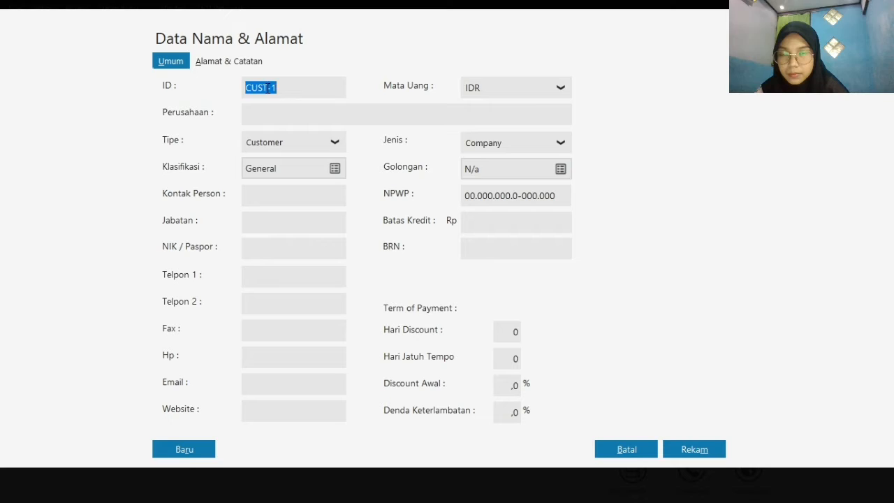
pyautogui.click(267, 88)
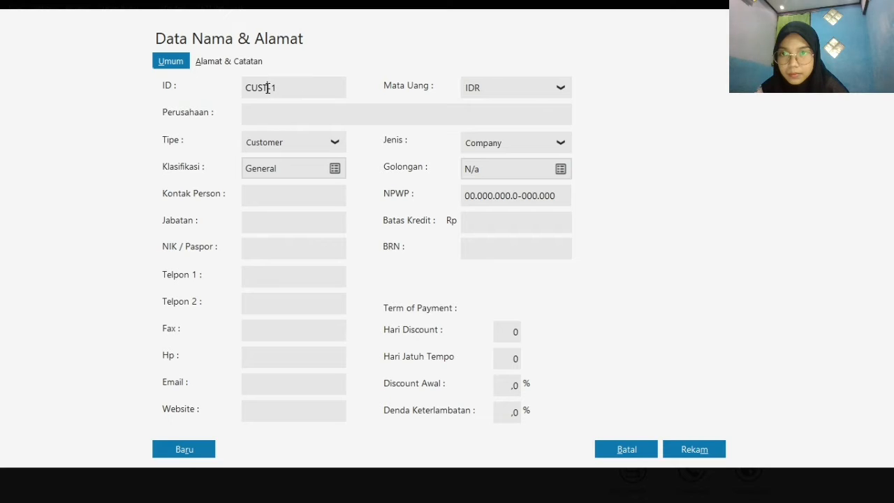
pyautogui.press('BackSpace')
pyautogui.press('BackSpace')
pyautogui.press('BackSpace')
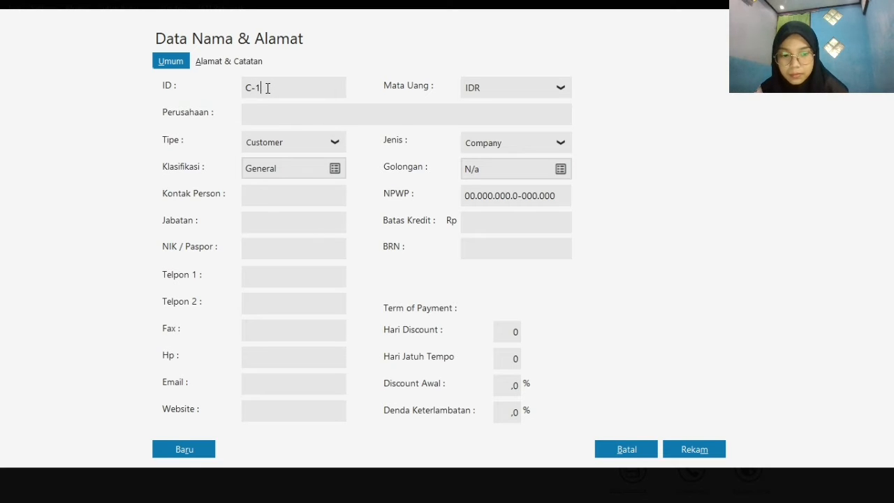
pyautogui.press('BackSpace')
pyautogui.write('002')
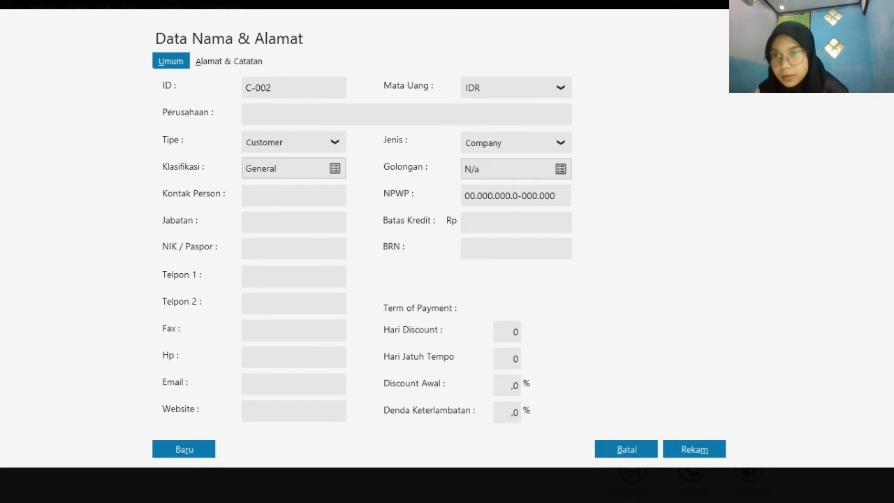
# Enter Toko Berkat as the second customer's company name
pyautogui.click(285, 111)
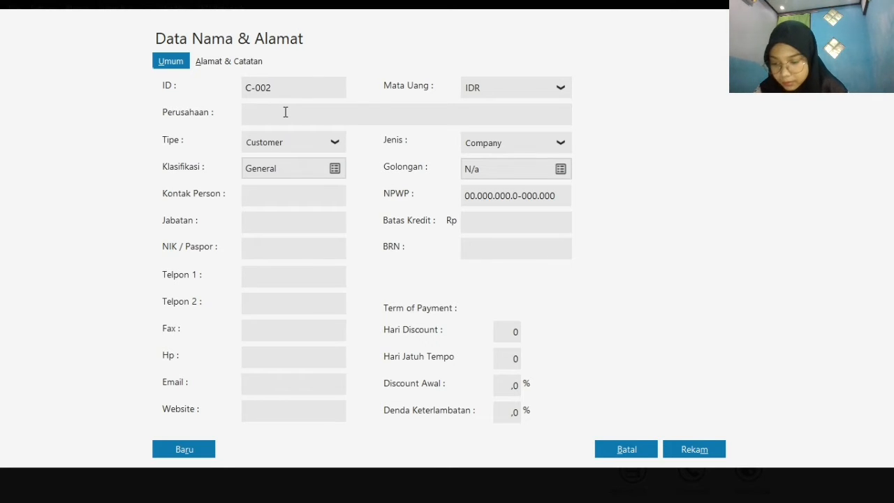
pyautogui.write('To')
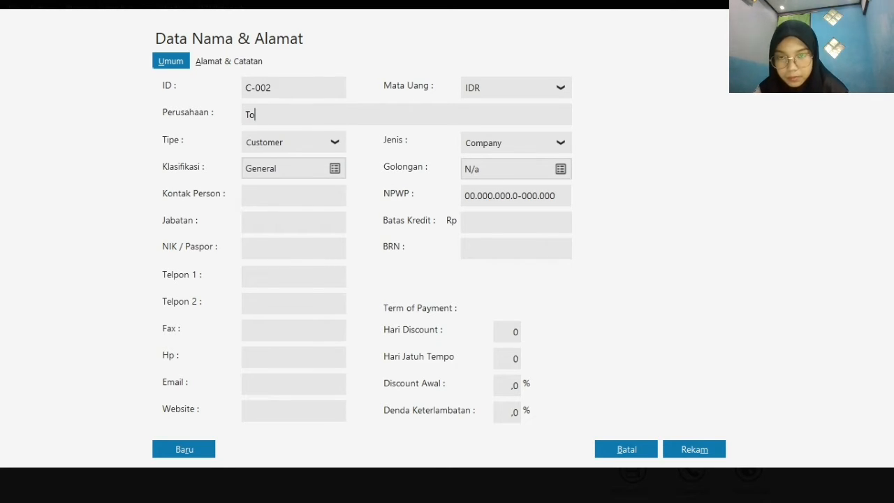
pyautogui.write('ko B')
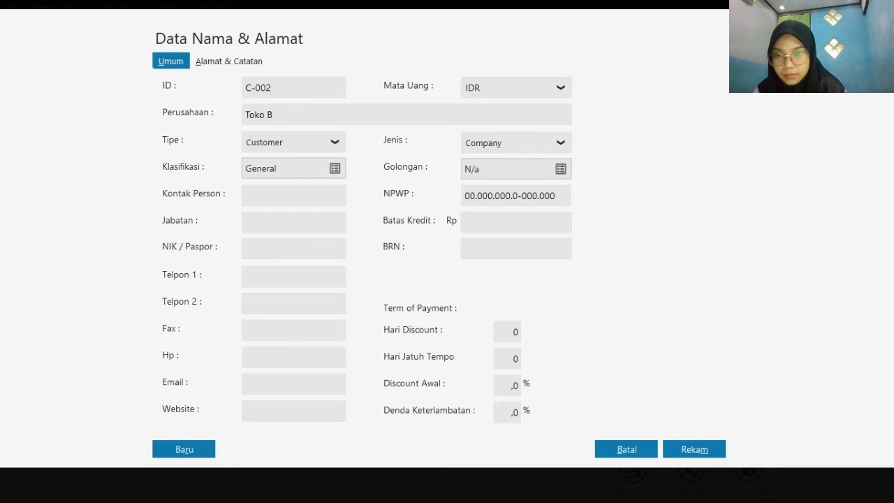
pyautogui.write('erk')
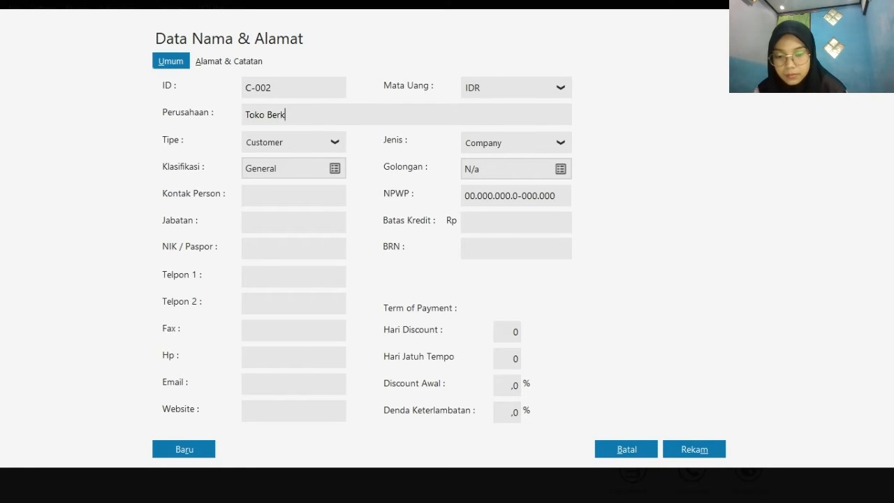
pyautogui.write('at')
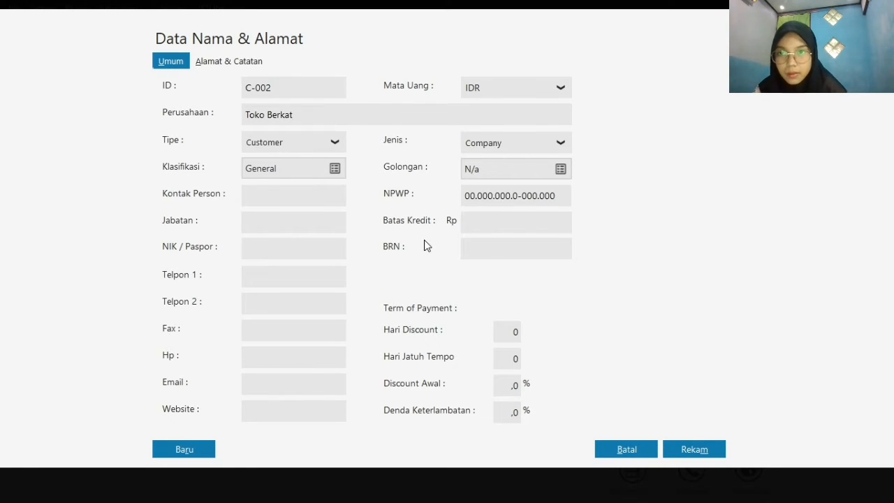
# Save the Toko Berkat customer record without an NPWP or NIK
pyautogui.click(693, 450)
pyautogui.click(647, 331)
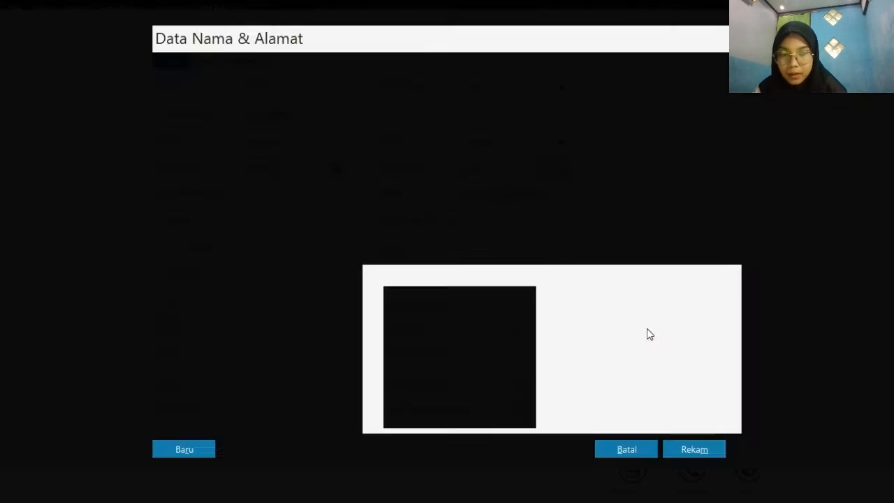
# Start a third name-and-address record and replace its default ID with the third customer's ID code
pyautogui.moveTo(210, 171)
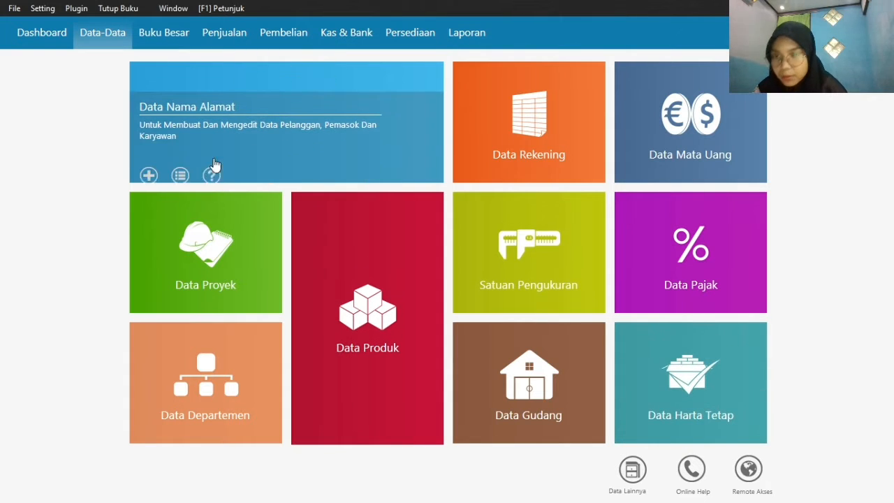
pyautogui.click(148, 166)
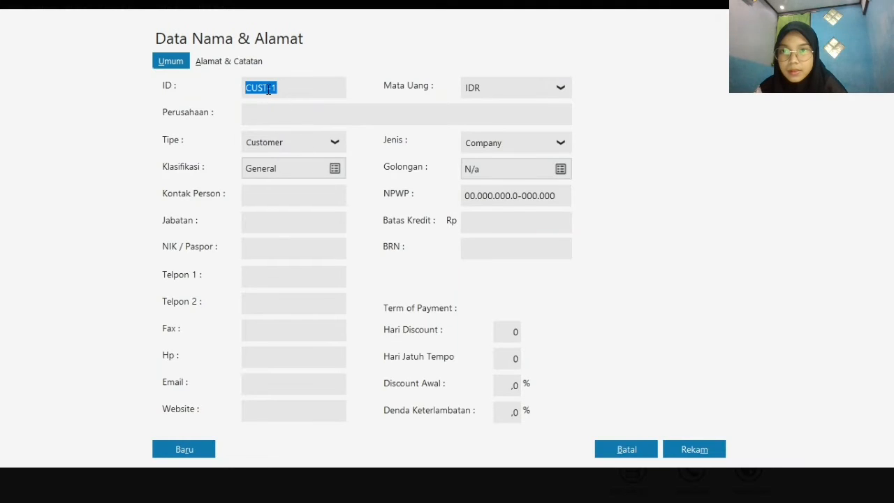
pyautogui.click(264, 88)
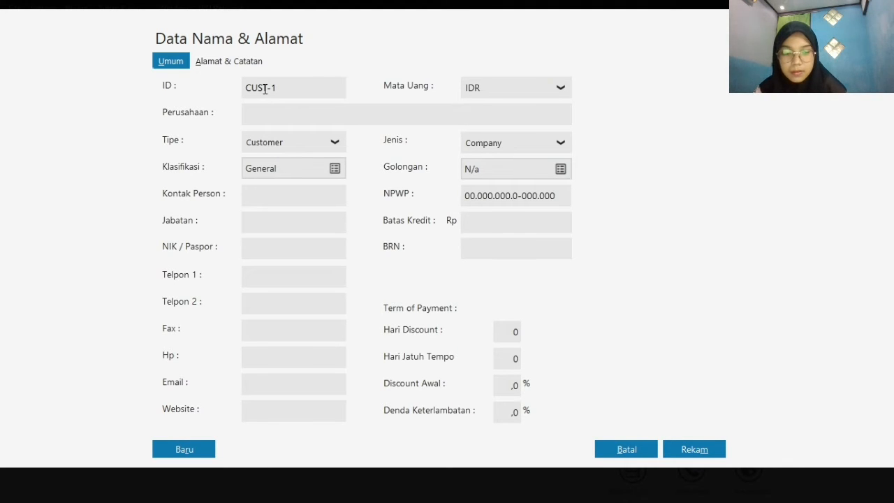
pyautogui.press('BackSpace')
pyautogui.press('BackSpace')
pyautogui.press('BackSpace')
pyautogui.press('Right')
pyautogui.press('Delete')
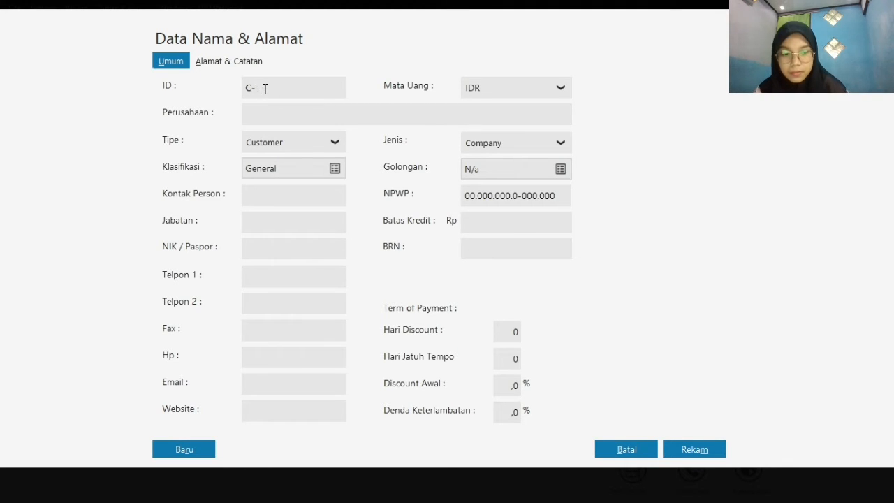
pyautogui.write('003')
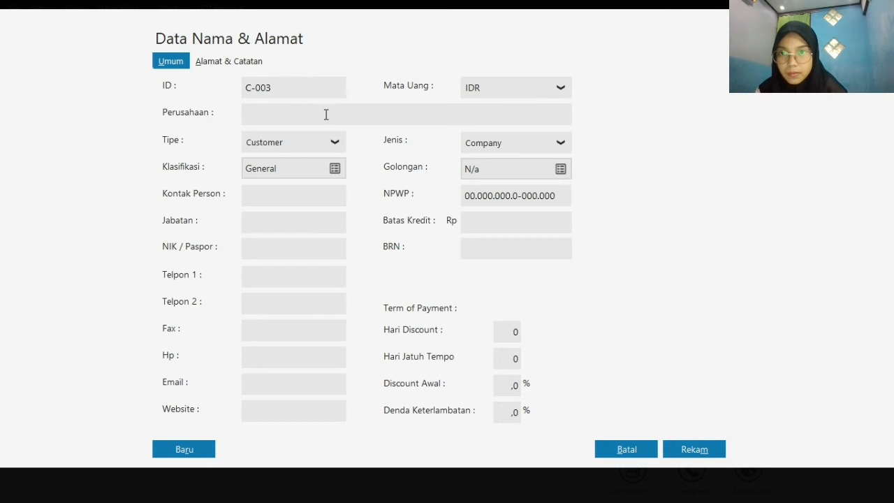
# Enter Toko Sukses as the third customer's company name and save the record without an NPWP or NIK
pyautogui.click(326, 114)
pyautogui.write('To')
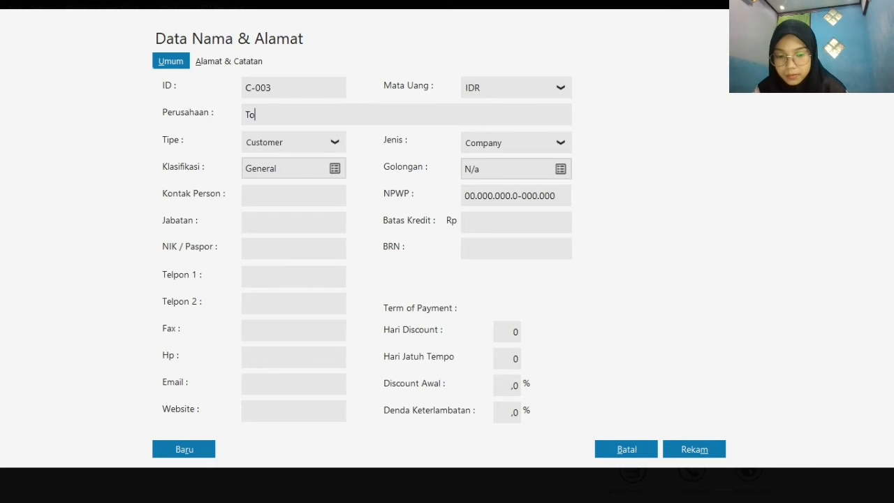
pyautogui.write('ko Sukses')
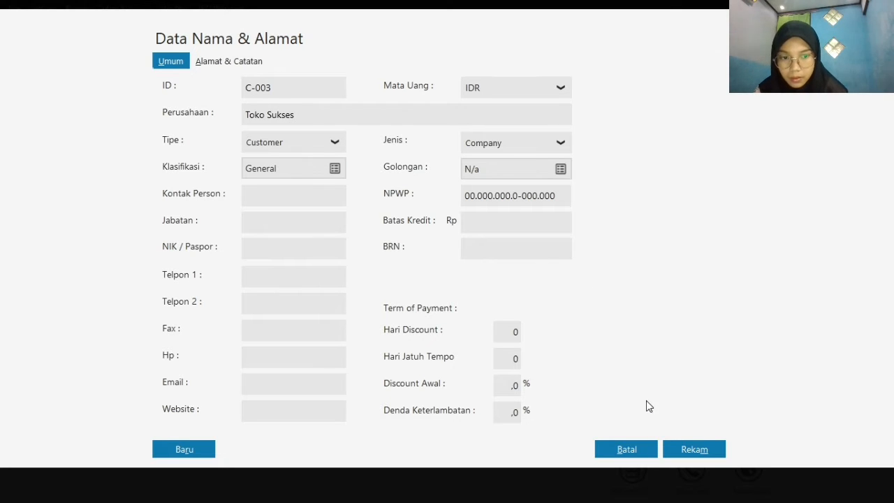
pyautogui.click(701, 453)
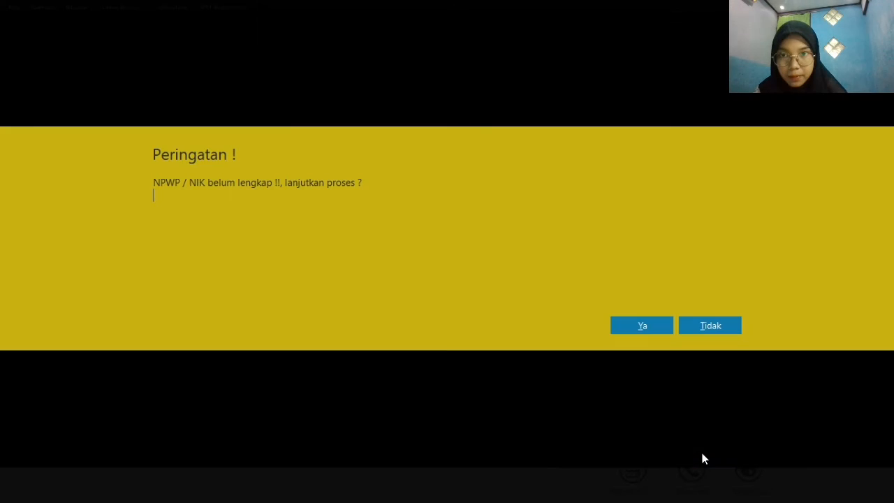
pyautogui.click(635, 329)
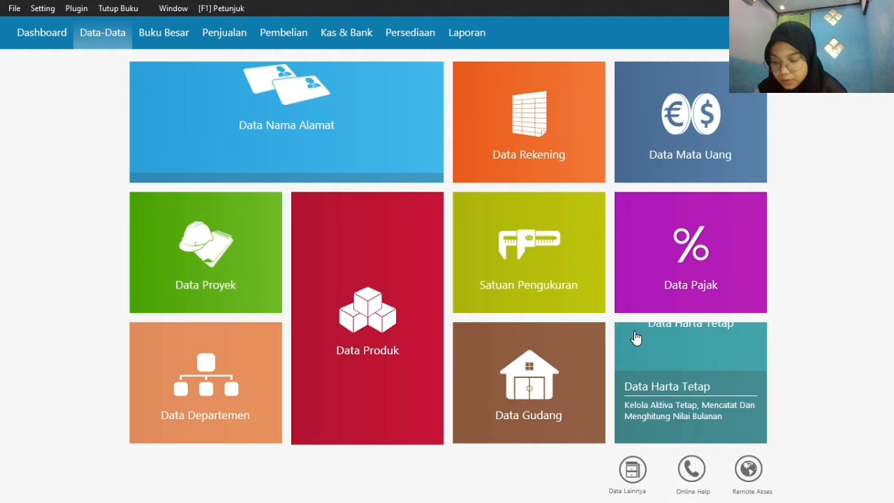
# Start a fourth name-and-address record and replace its default ID with the fourth customer's ID code
pyautogui.moveTo(184, 163)
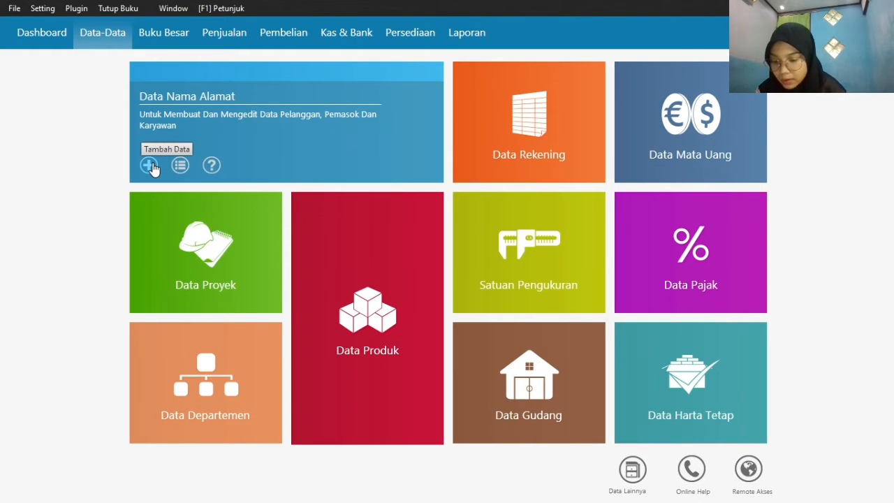
pyautogui.click(149, 165)
pyautogui.click(268, 88)
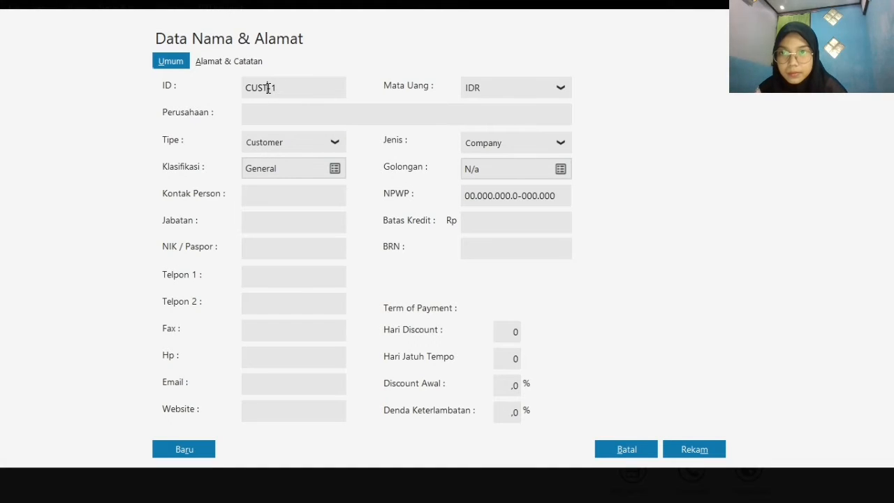
pyautogui.press('BackSpace')
pyautogui.press('BackSpace')
pyautogui.press('BackSpace')
pyautogui.press('BackSpace')
pyautogui.press('BackSpace')
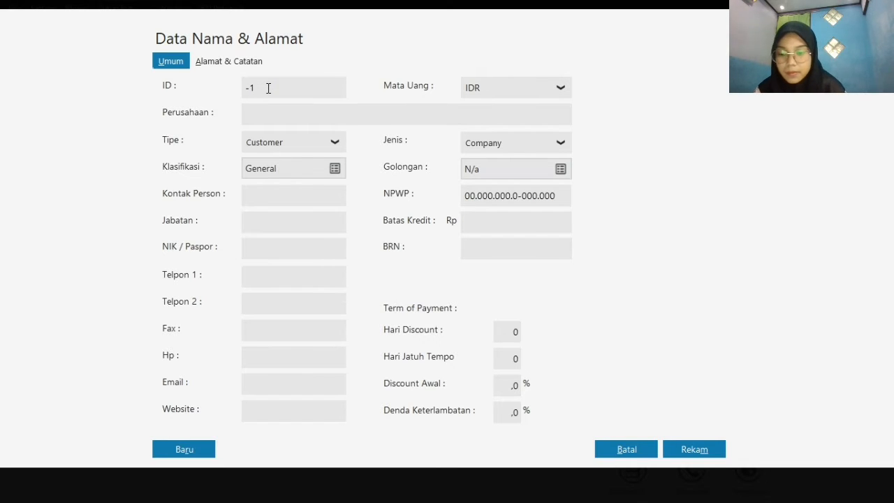
pyautogui.write('C-')
pyautogui.press('BackSpace')
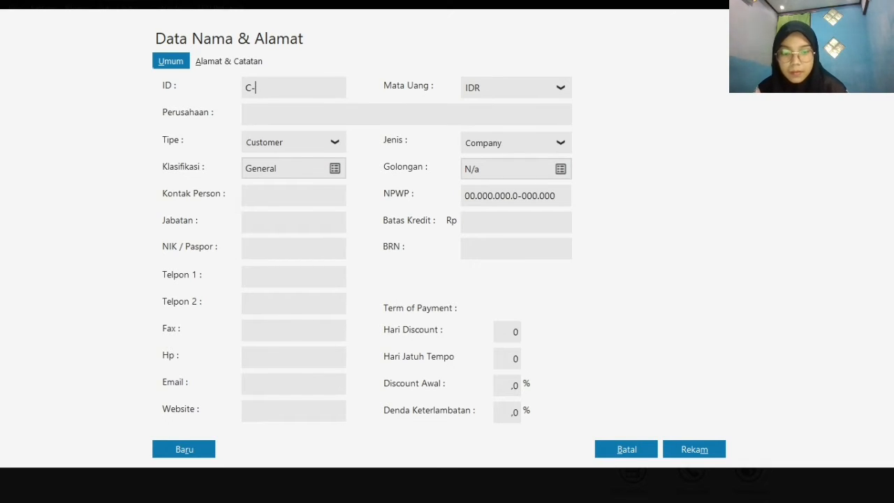
pyautogui.write('00')
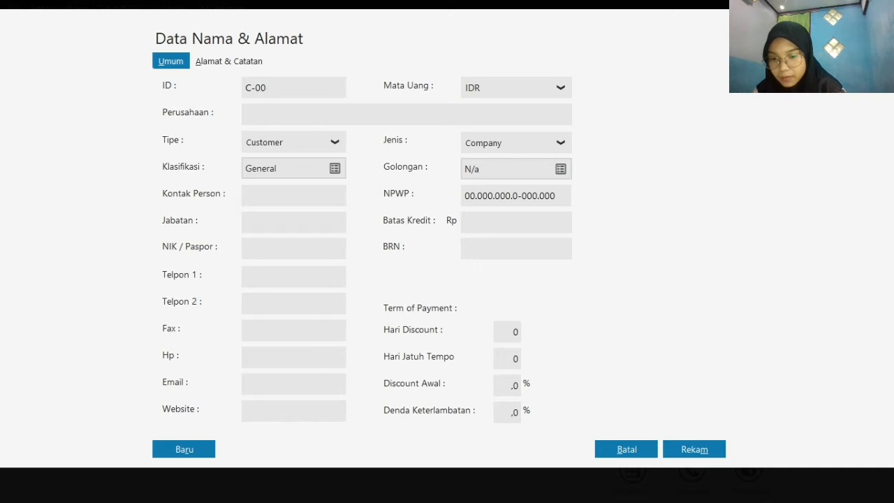
pyautogui.write('4')
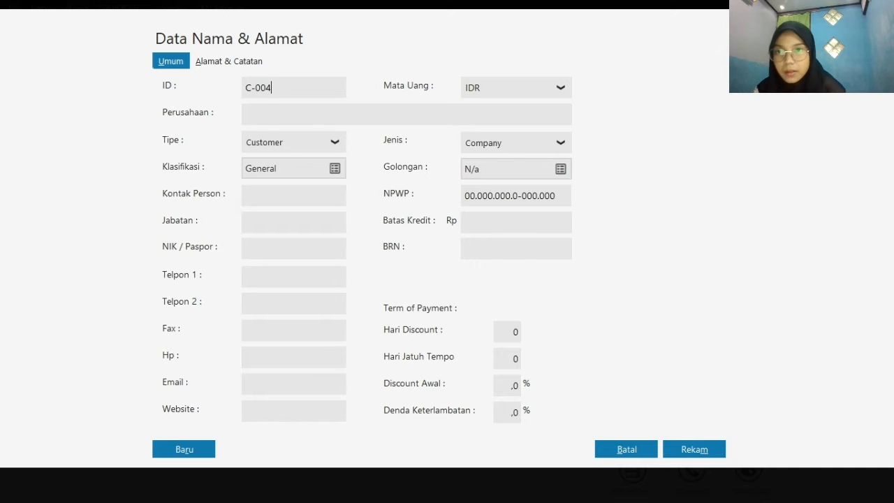
# Enter the fourth customer's name in the company field and save the record without an NPWP or NIK
pyautogui.click(297, 113)
pyautogui.write('Rafi')
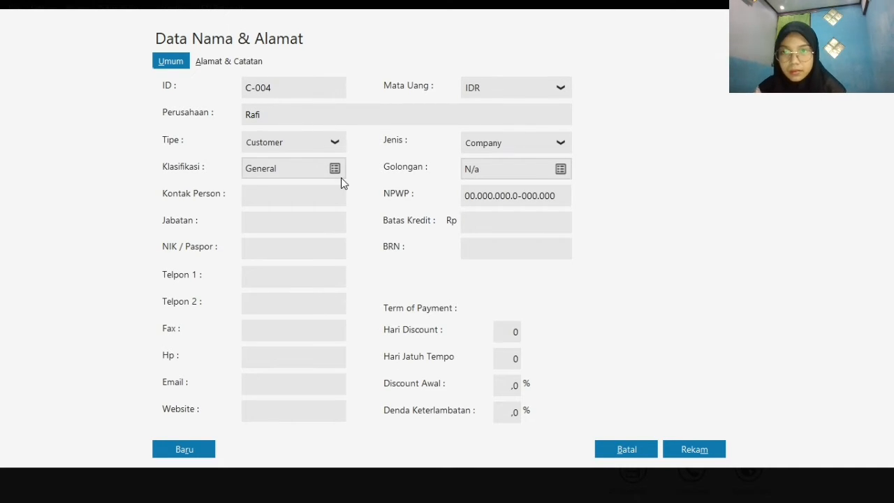
pyautogui.click(692, 453)
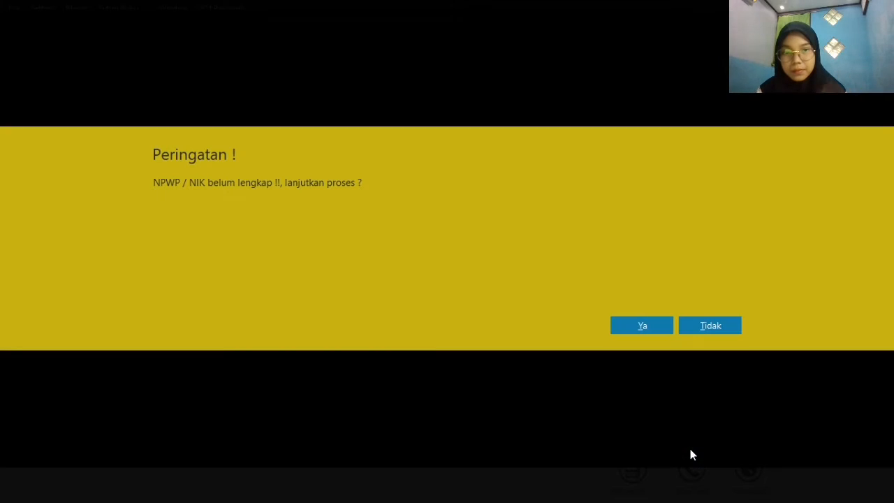
pyautogui.click(643, 324)
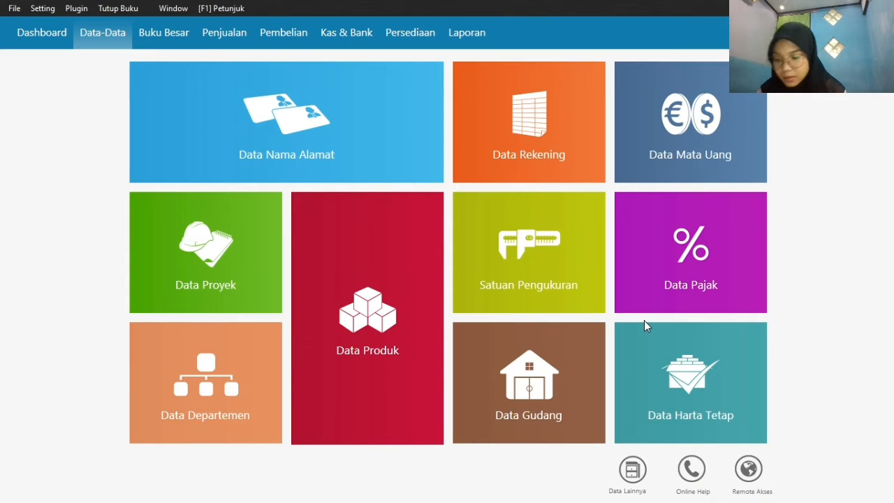
# Start a new name-and-address record of type Vendor and replace its default ID with the first vendor's ID code
pyautogui.moveTo(202, 166)
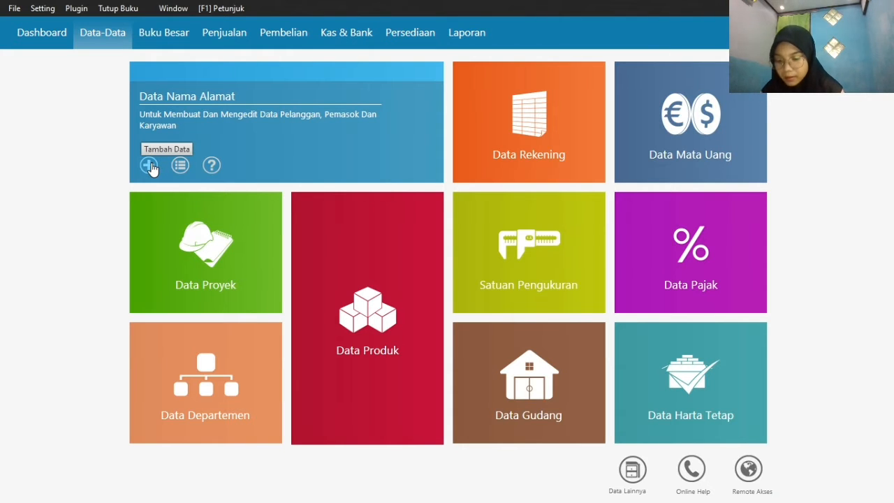
pyautogui.click(151, 166)
pyautogui.click(312, 143)
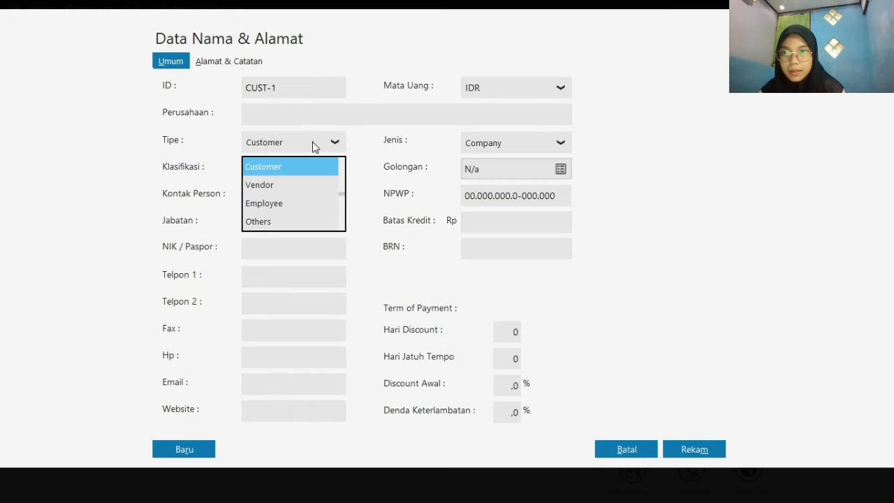
pyautogui.click(313, 186)
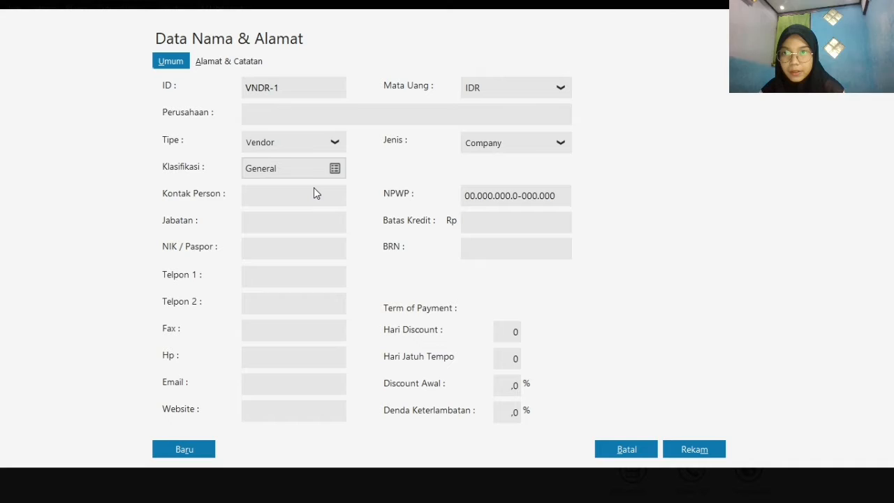
pyautogui.doubleClick(268, 86)
pyautogui.click(268, 86)
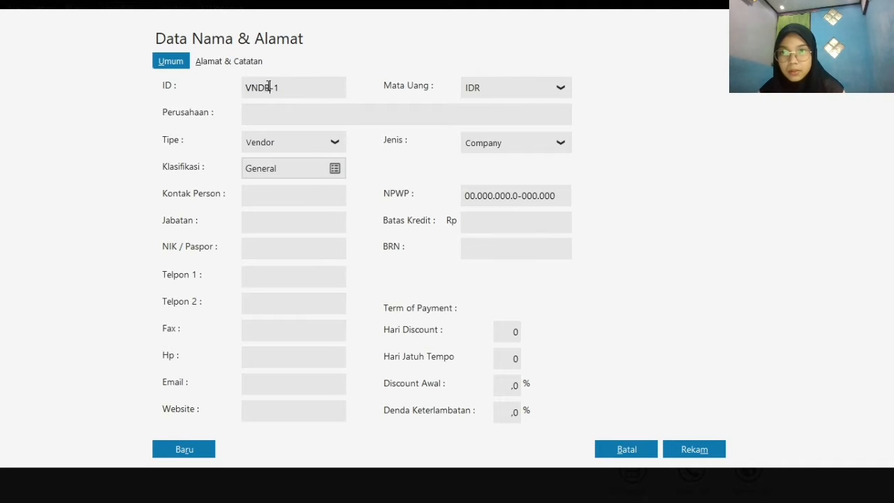
pyautogui.press('BackSpace')
pyautogui.press('BackSpace')
pyautogui.press('BackSpace')
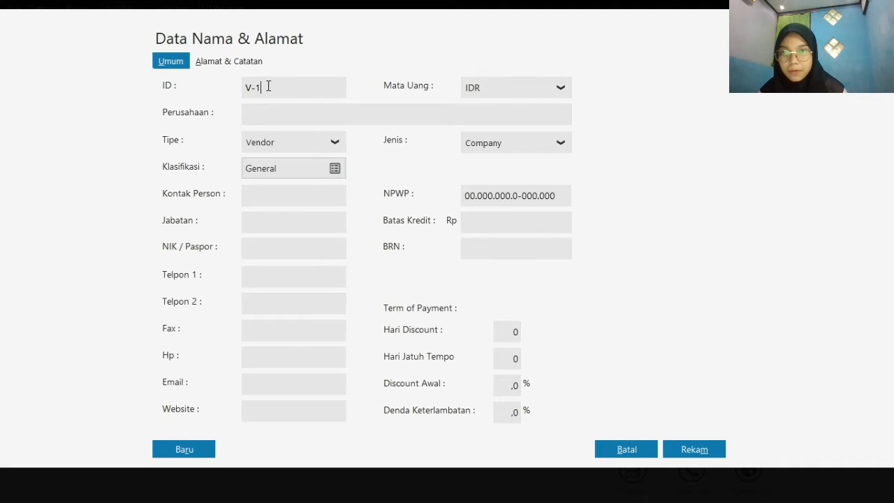
pyautogui.press('Delete')
pyautogui.write('001')
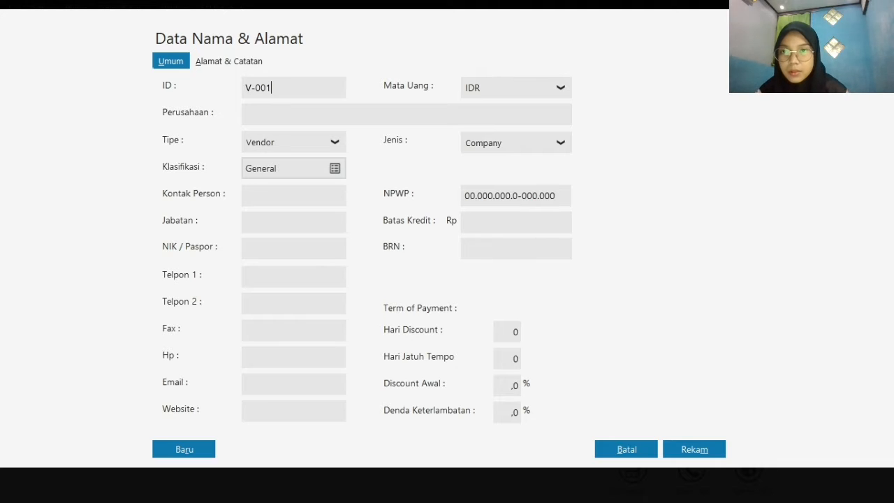
# Enter Sephia Phone as the vendor's company name and save the record without an NPWP or NIK
pyautogui.click(290, 112)
pyautogui.write('S')
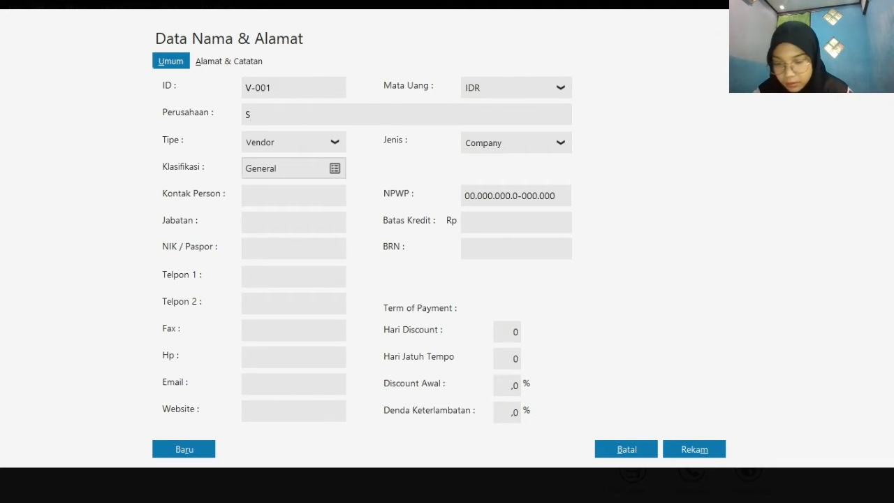
pyautogui.write('ephia')
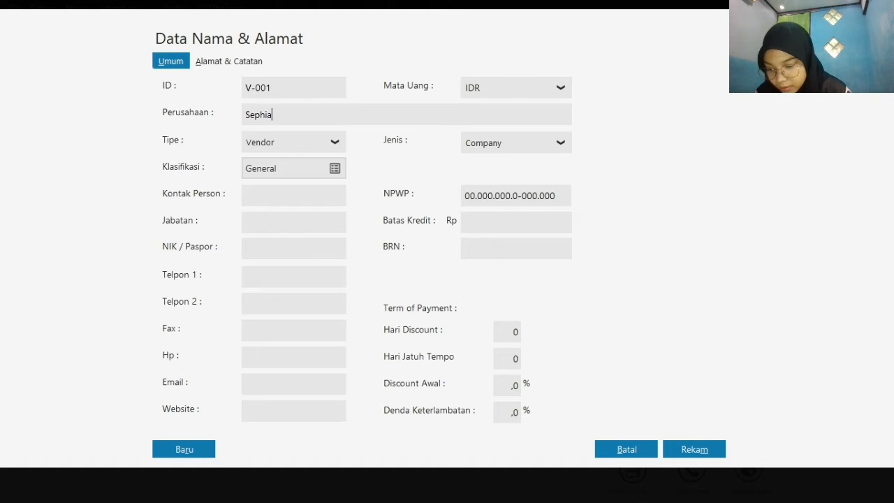
pyautogui.write(' Phone')
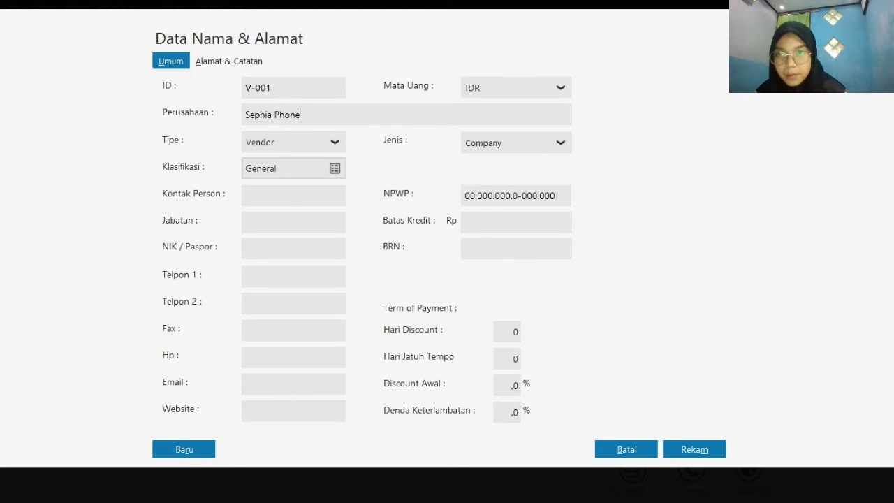
pyautogui.click(694, 454)
pyautogui.click(628, 325)
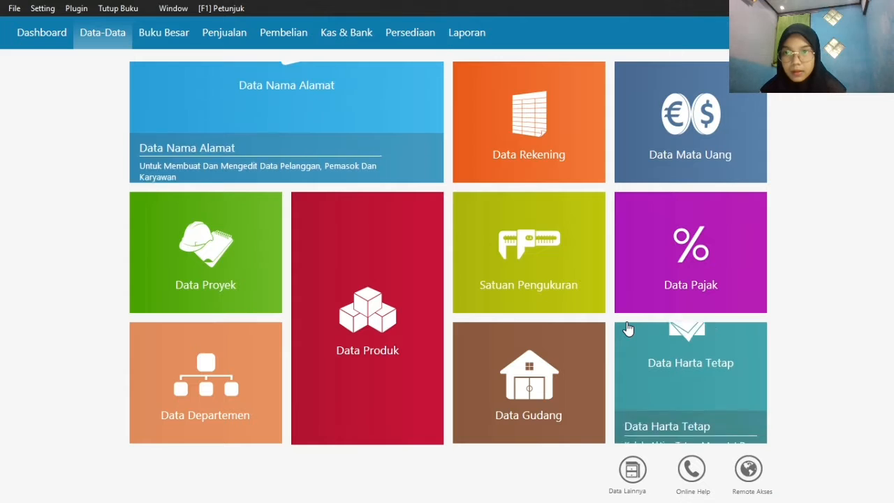
# Start a new name-and-address record of type Vendor and replace its default ID with the second vendor's ID code
pyautogui.moveTo(228, 167)
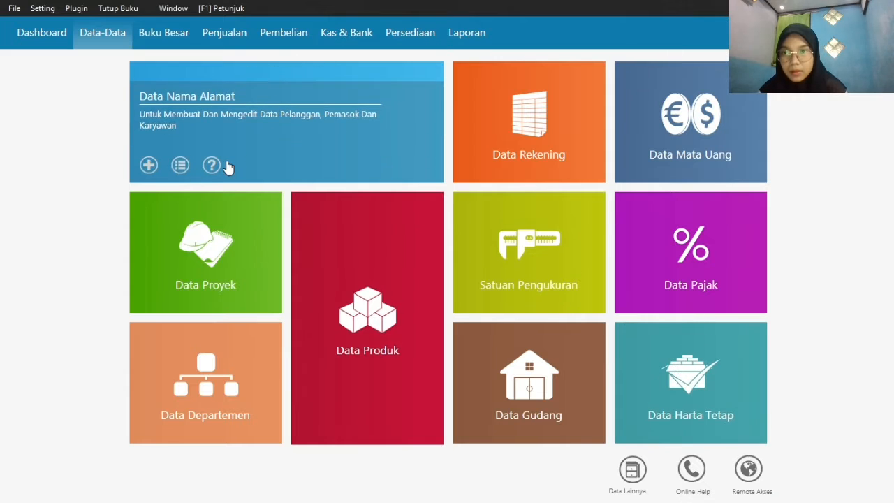
pyautogui.click(148, 165)
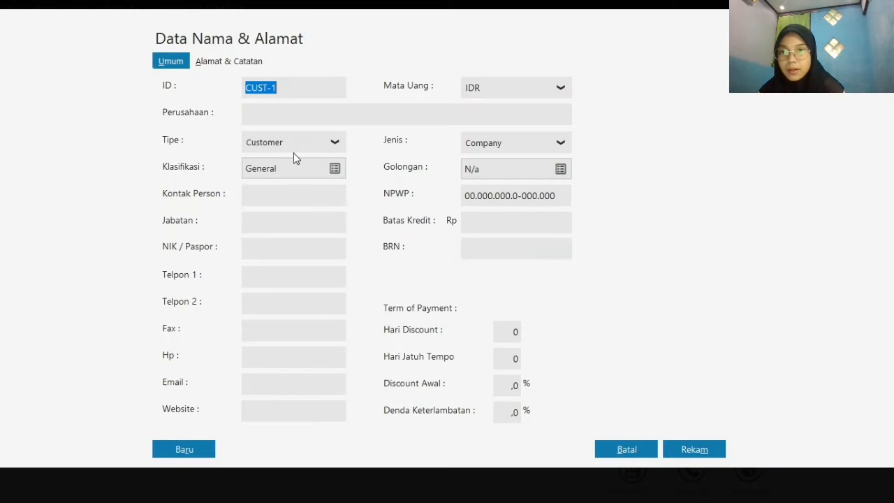
pyautogui.click(307, 145)
pyautogui.click(315, 187)
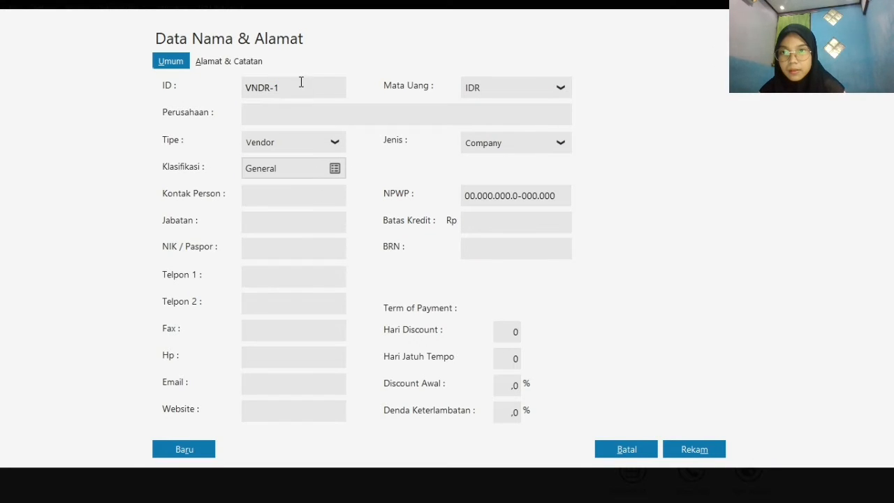
pyautogui.doubleClick(268, 87)
pyautogui.click(265, 88)
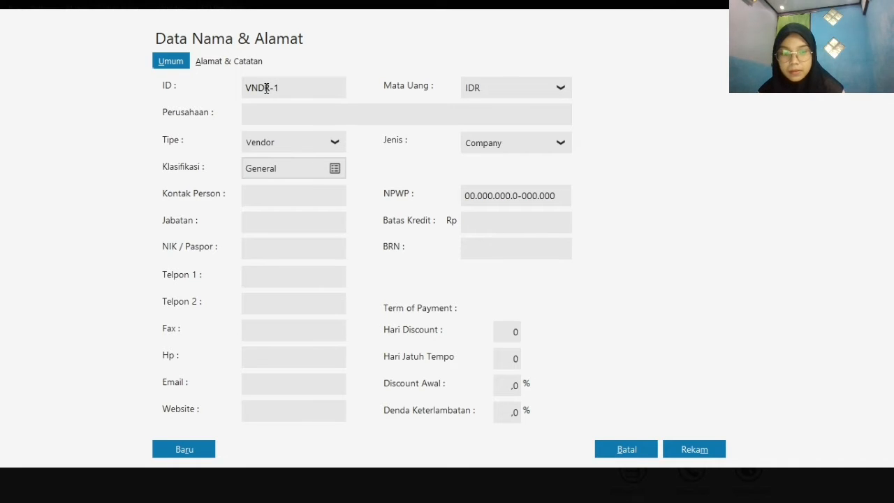
pyautogui.press('BackSpace')
pyautogui.press('BackSpace')
pyautogui.press('BackSpace')
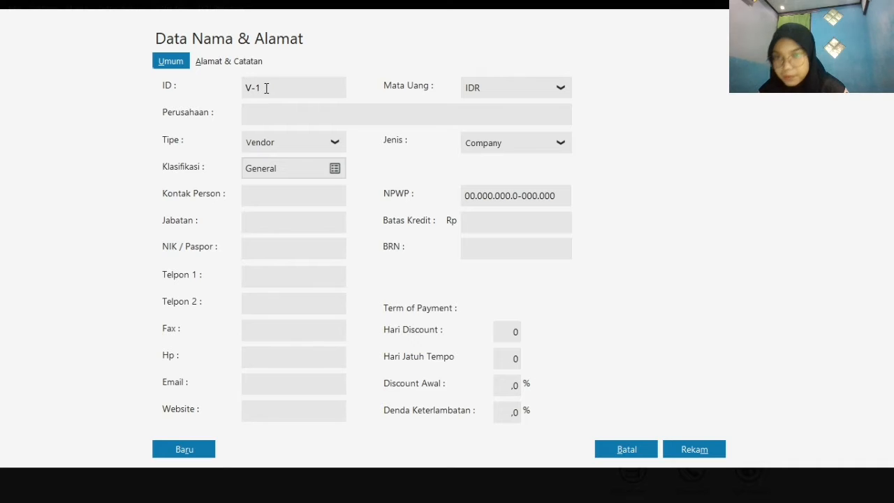
pyautogui.press('Right')
pyautogui.press('Delete')
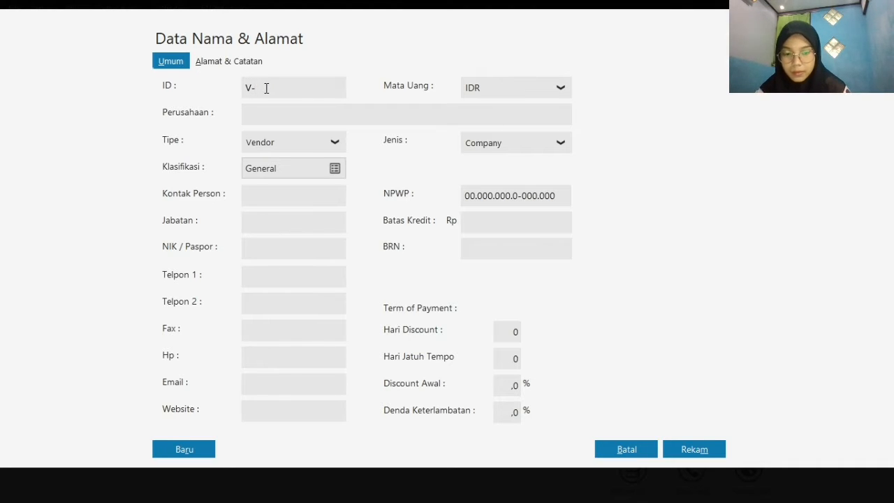
pyautogui.write('002')
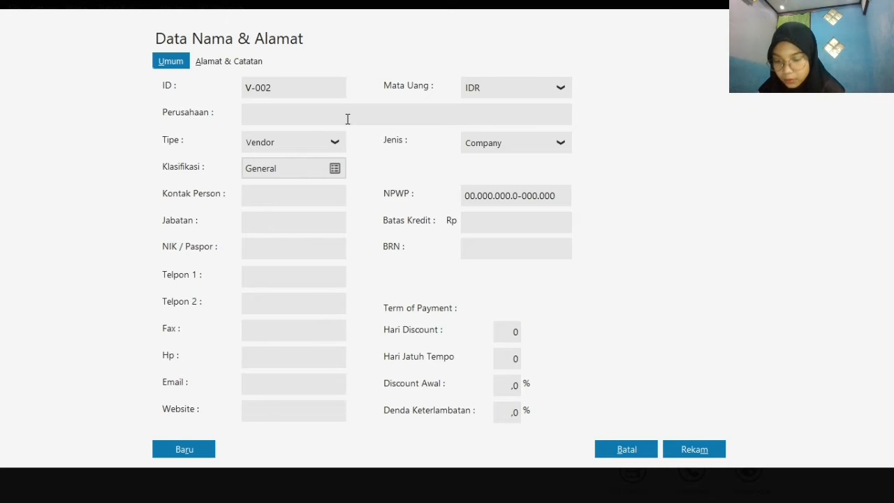
pyautogui.write('Toko')
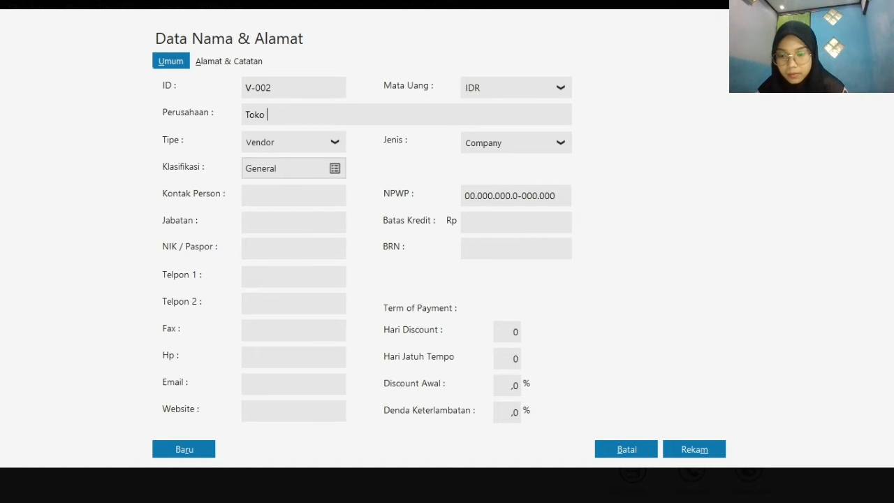
pyautogui.write(' Semangat')
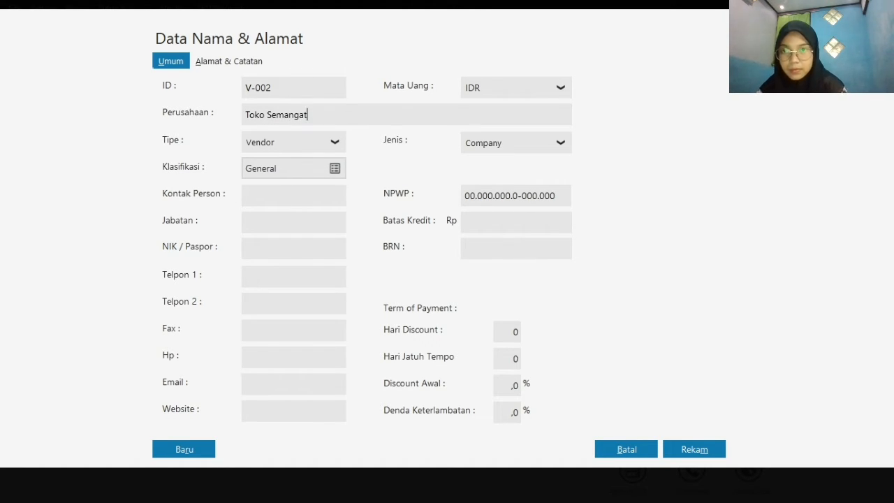
# Enter Toko Semangat as the vendor's company name and save the record without an NPWP or NIK
pyautogui.click(699, 451)
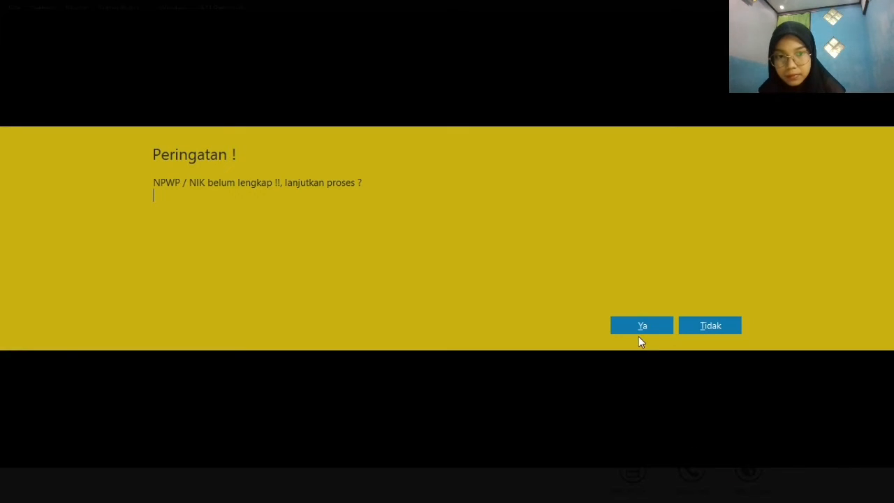
pyautogui.click(640, 327)
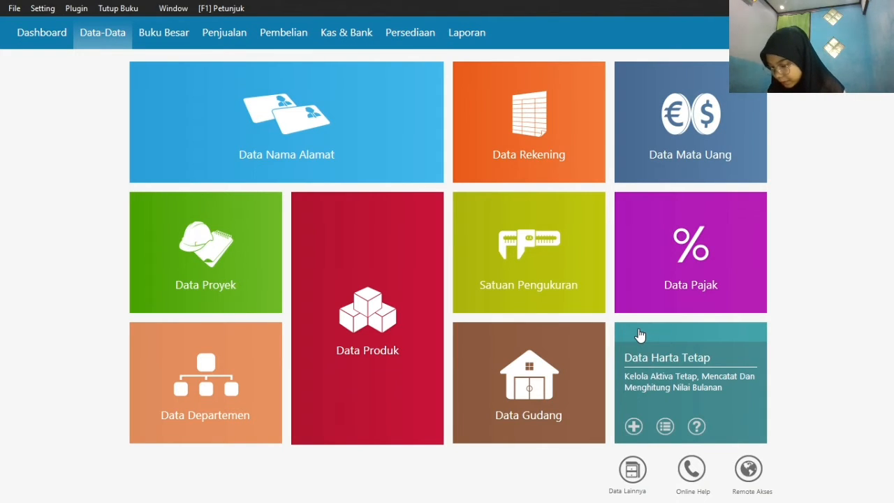
# Add a name-and-address record of type Employee with the first employee's name, keeping the default ID, and save it without an NPWP or NIK
pyautogui.moveTo(207, 161)
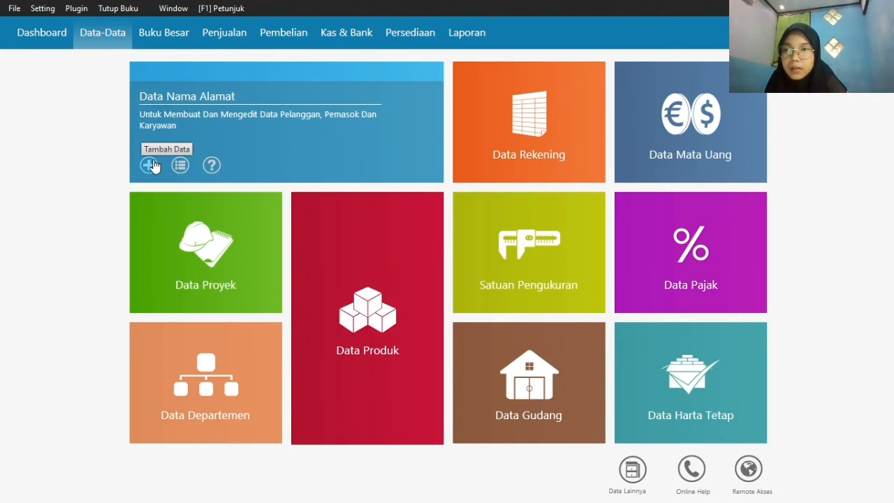
pyautogui.click(152, 165)
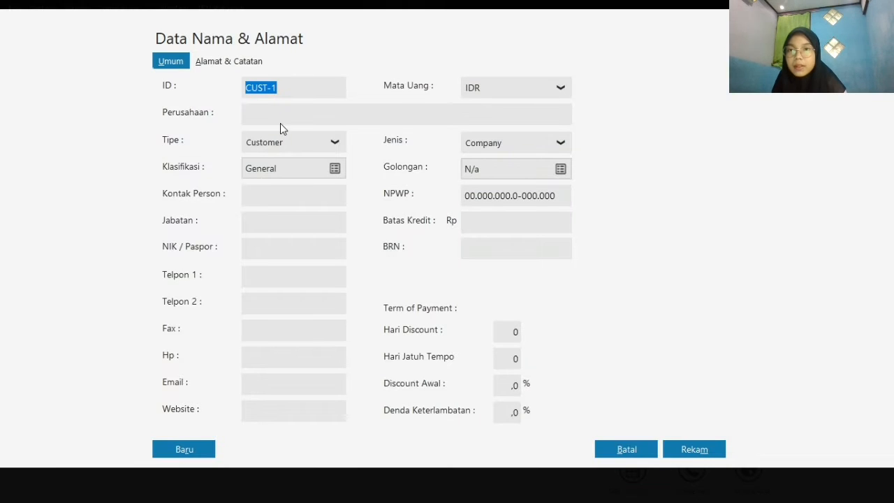
pyautogui.click(333, 143)
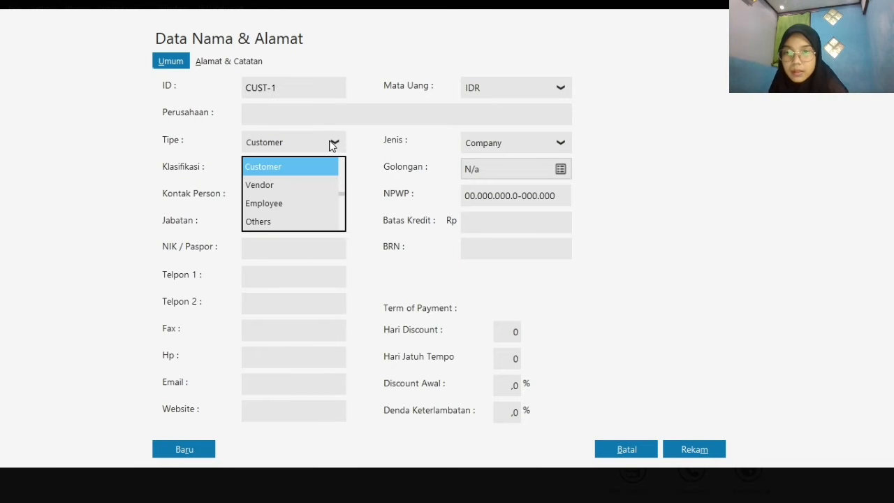
pyautogui.click(273, 204)
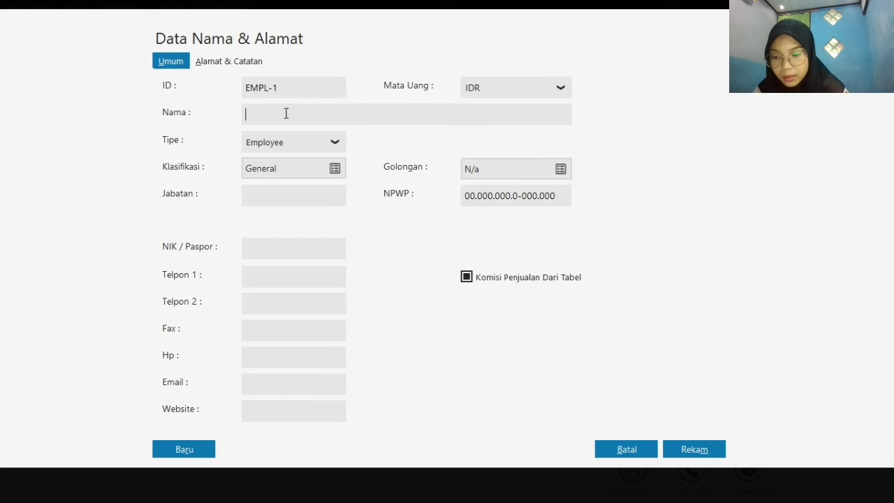
pyautogui.write('Iwan')
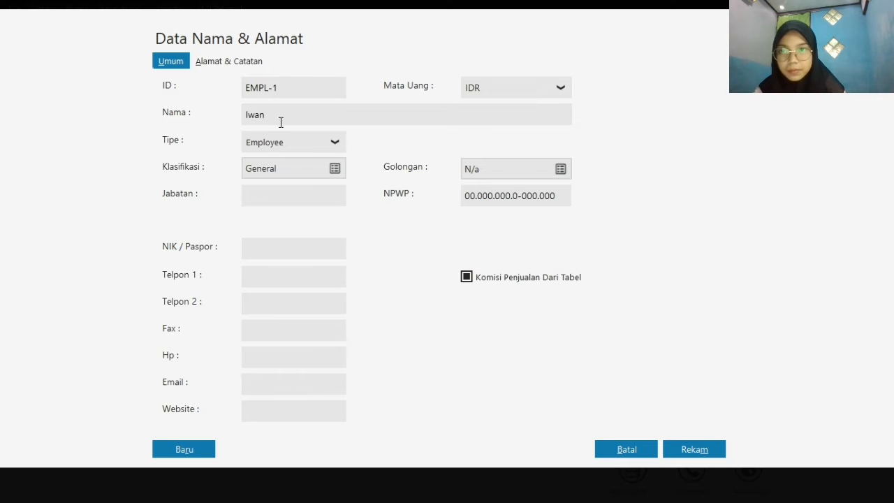
pyautogui.click(709, 451)
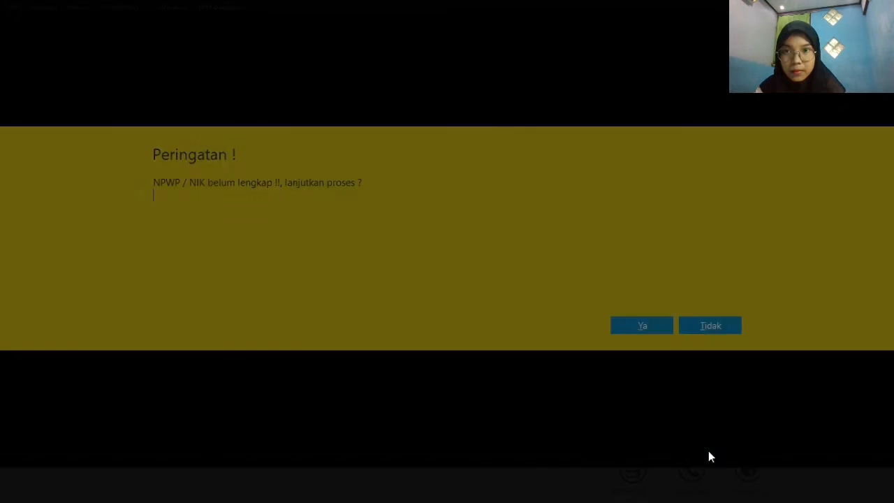
pyautogui.click(643, 328)
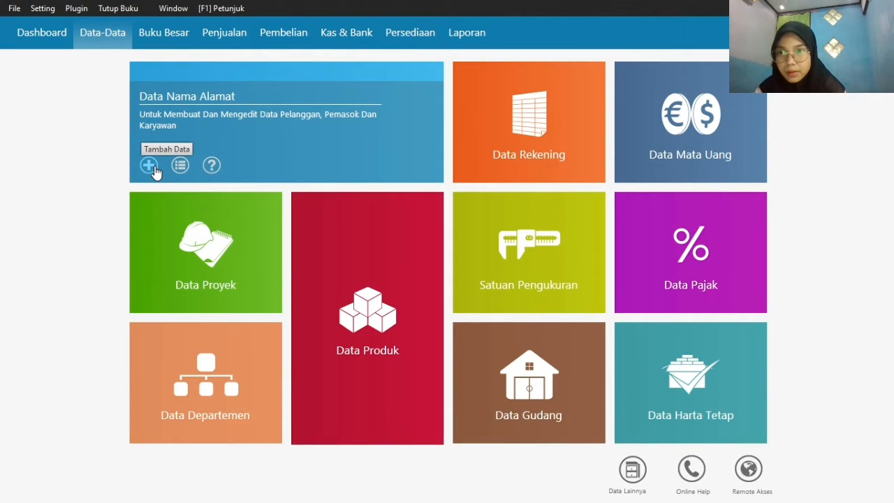
# Add a second Employee record with the second employee's name and the default ID, and save it without an NPWP or NIK
pyautogui.click(154, 169)
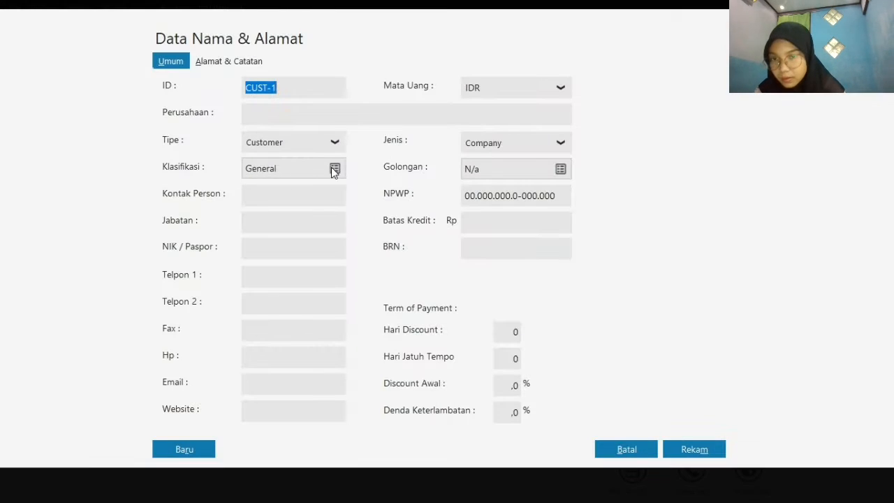
pyautogui.click(333, 146)
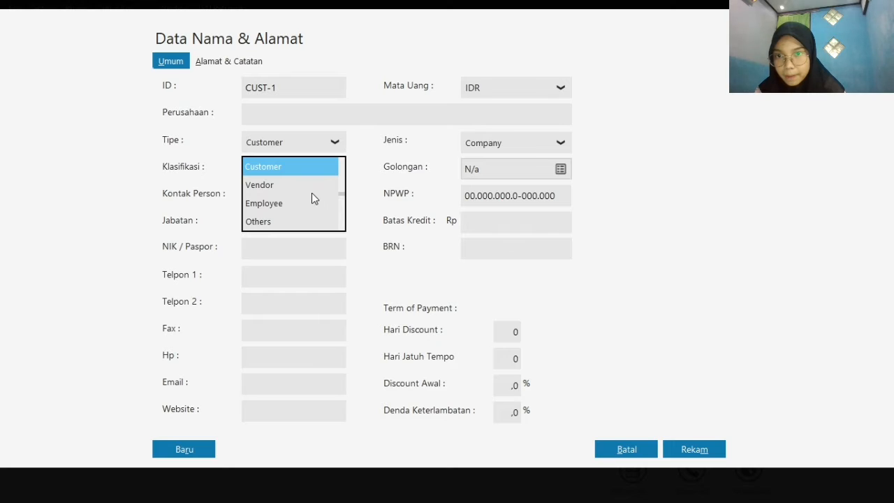
pyautogui.click(310, 208)
pyautogui.click(308, 120)
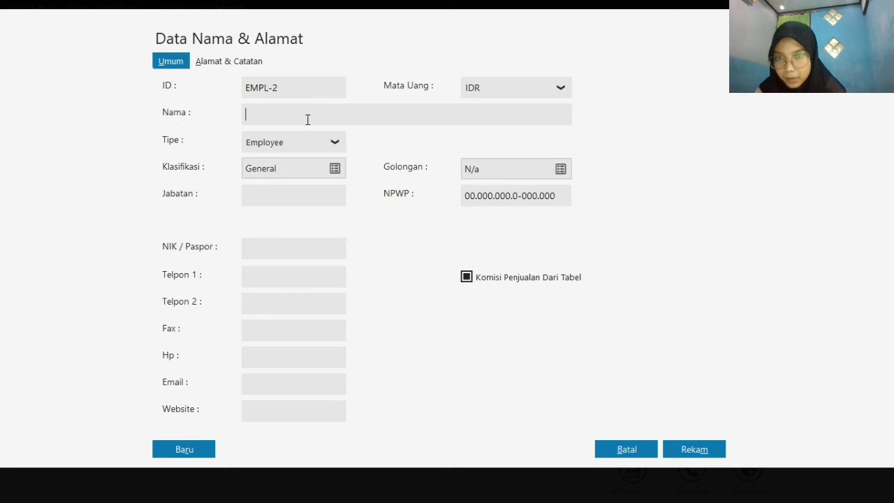
pyautogui.write('B')
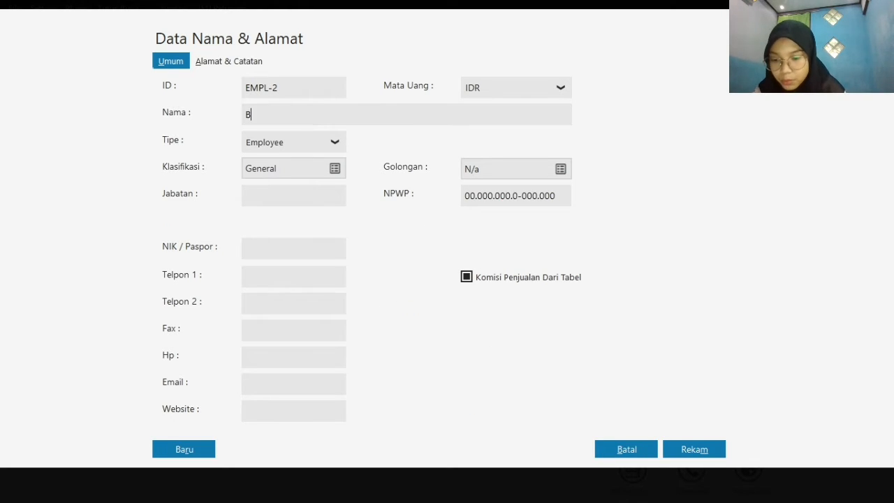
pyautogui.write('adu')
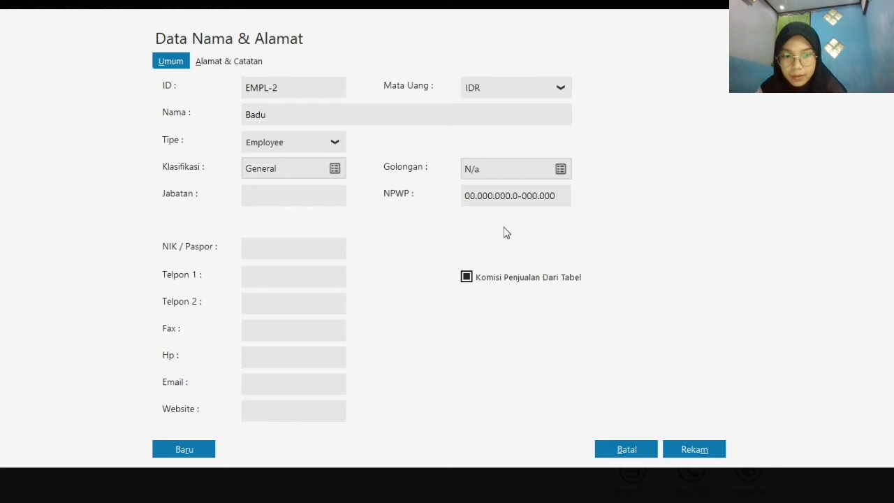
pyautogui.click(694, 451)
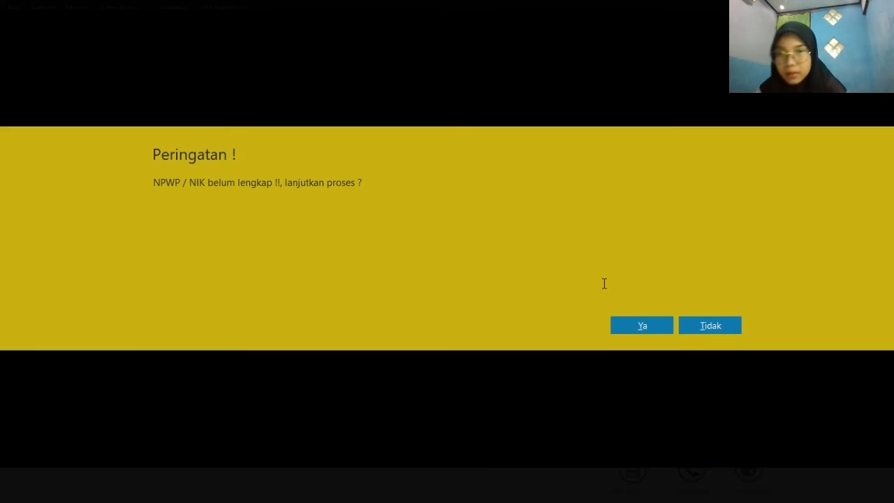
pyautogui.click(653, 322)
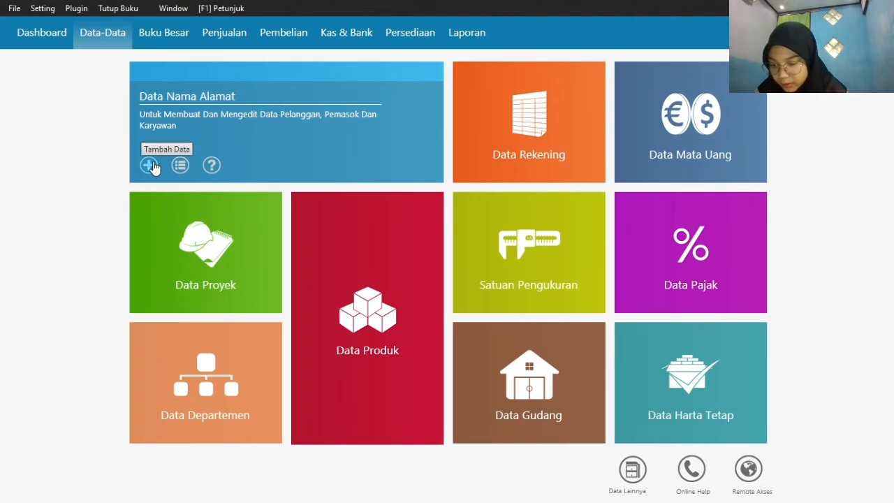
# Add a third Employee record with the third employee's name and the default ID, and save it without an NPWP or NIK
pyautogui.click(150, 166)
pyautogui.click(284, 143)
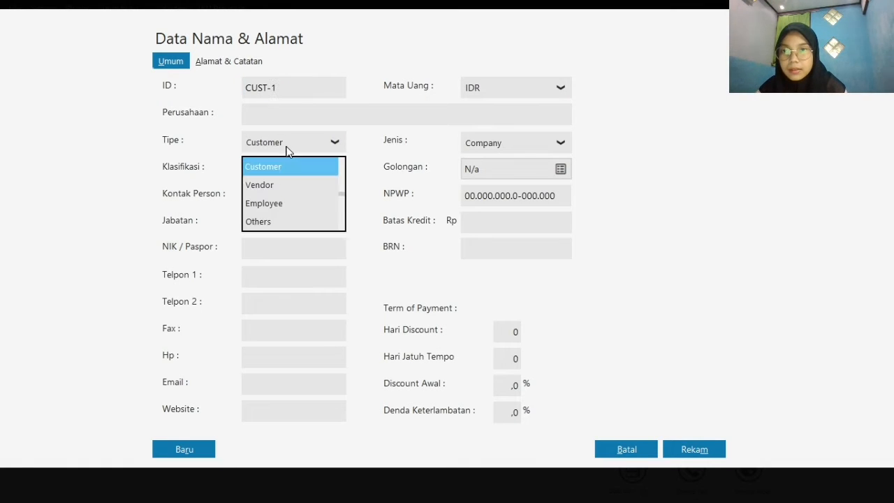
pyautogui.click(305, 203)
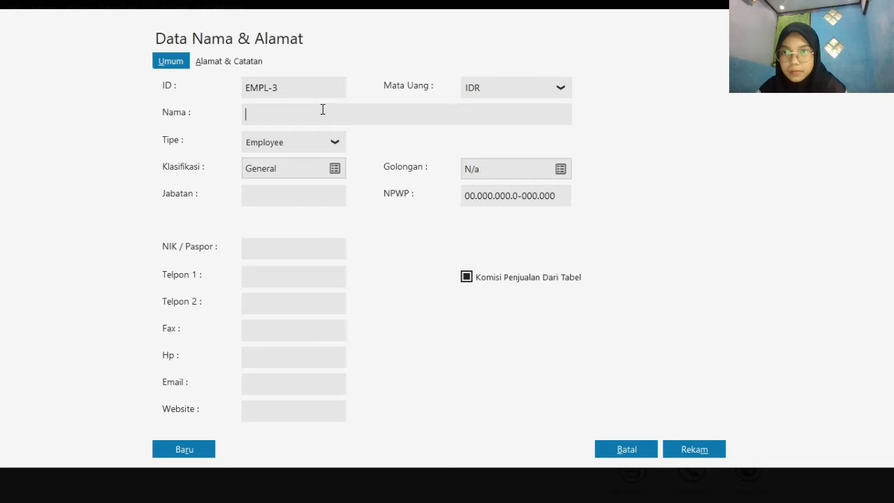
pyautogui.click(323, 109)
pyautogui.write('Tari')
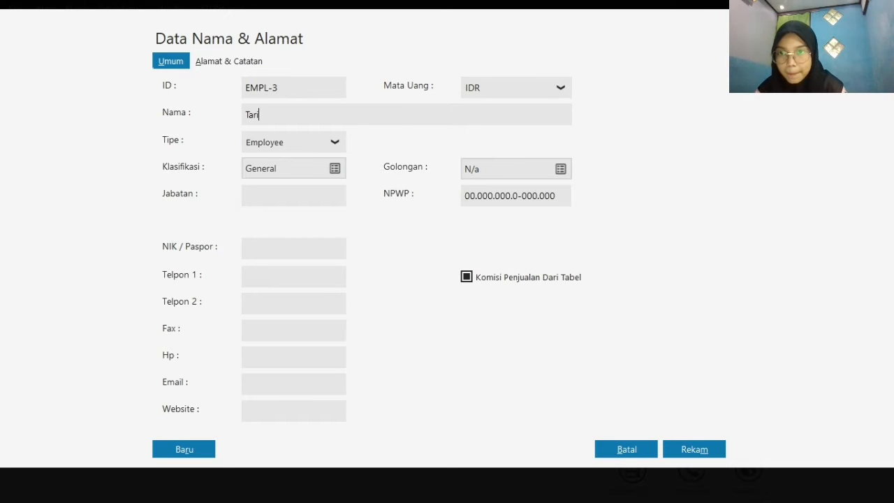
pyautogui.click(694, 450)
pyautogui.click(642, 325)
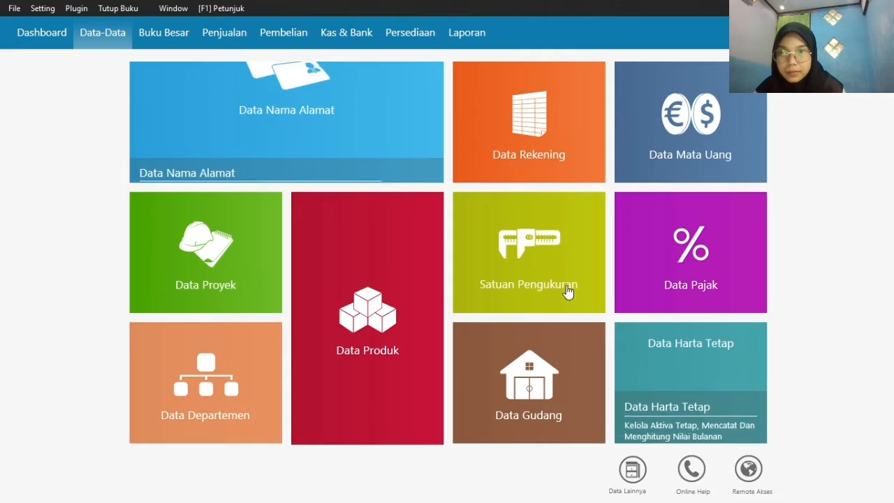
# Add a fourth Employee record with the fourth employee's name and the default ID, and save it without an NPWP or NIK
pyautogui.click(148, 166)
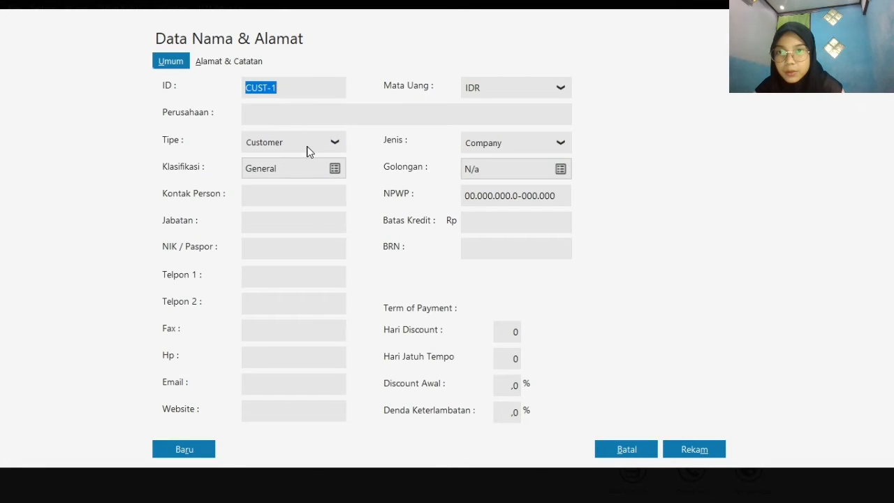
pyautogui.click(308, 148)
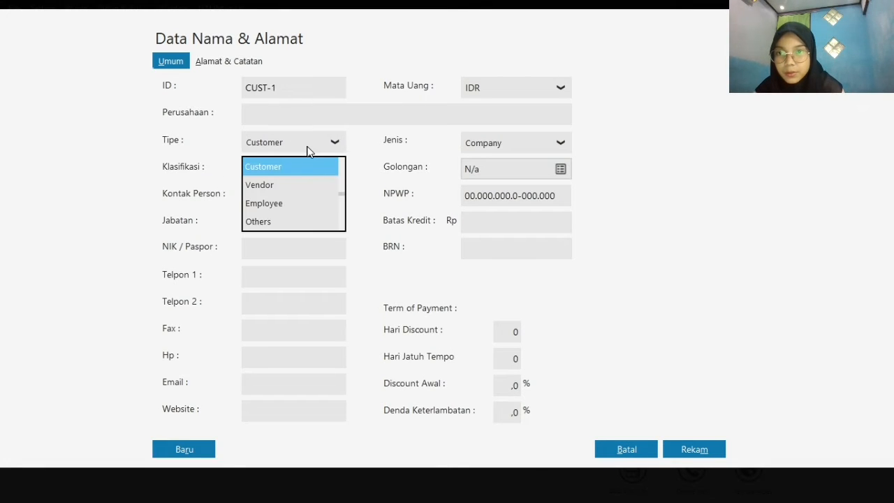
pyautogui.click(310, 218)
pyautogui.click(318, 152)
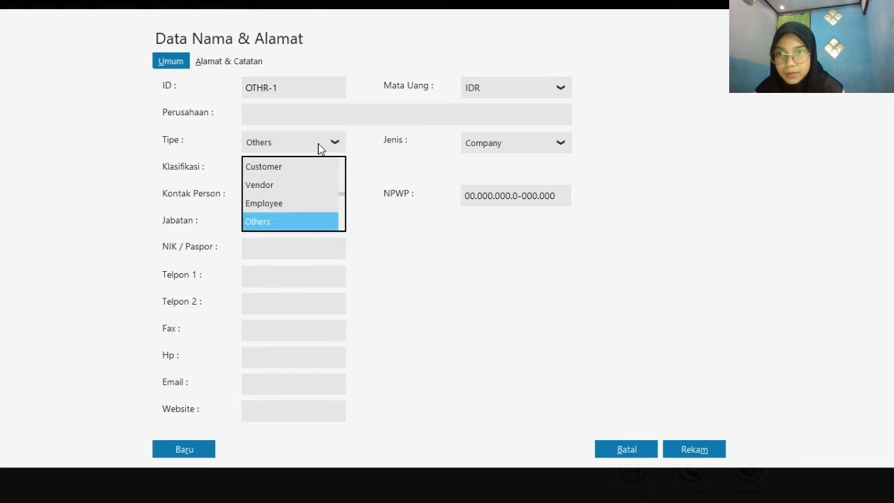
pyautogui.click(320, 204)
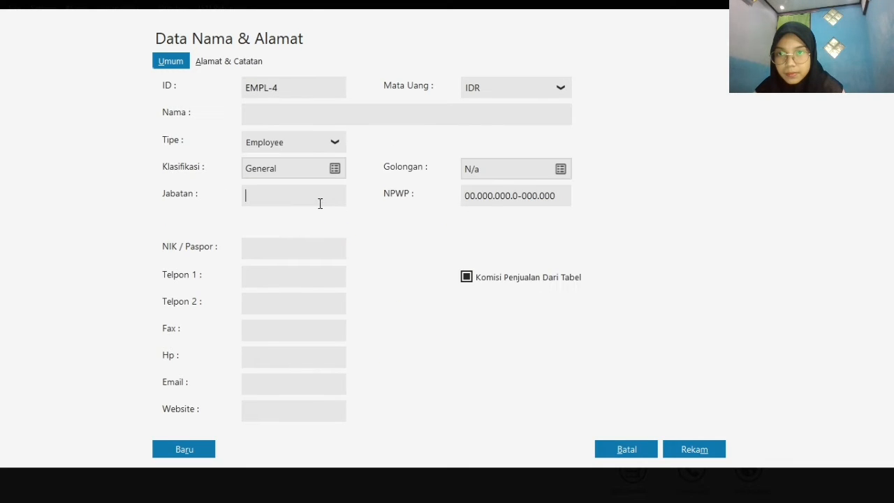
pyautogui.click(335, 123)
pyautogui.write('Agus')
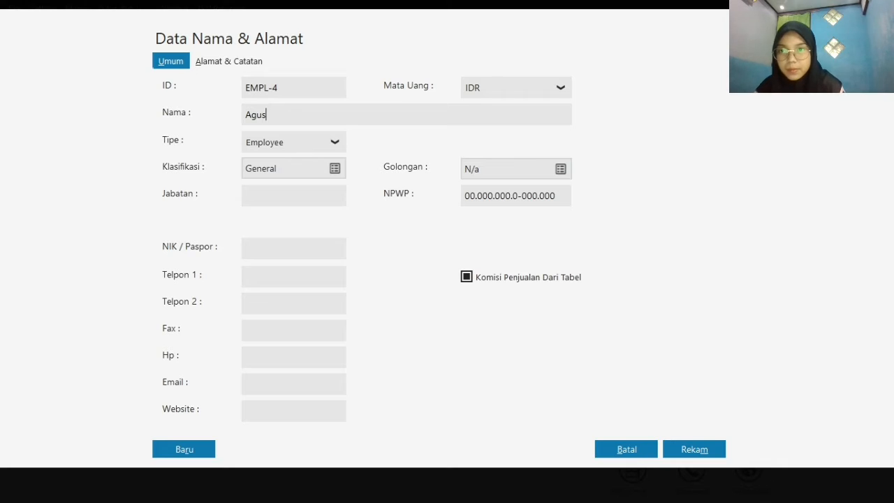
pyautogui.click(675, 448)
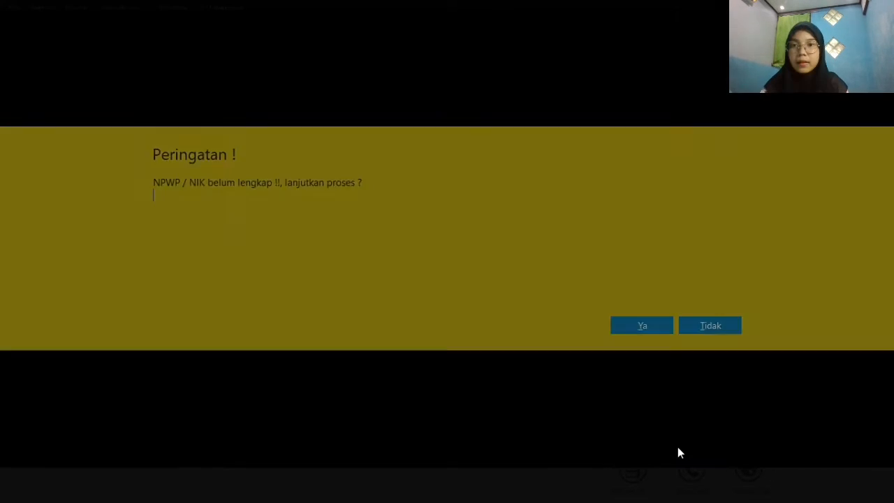
pyautogui.click(646, 326)
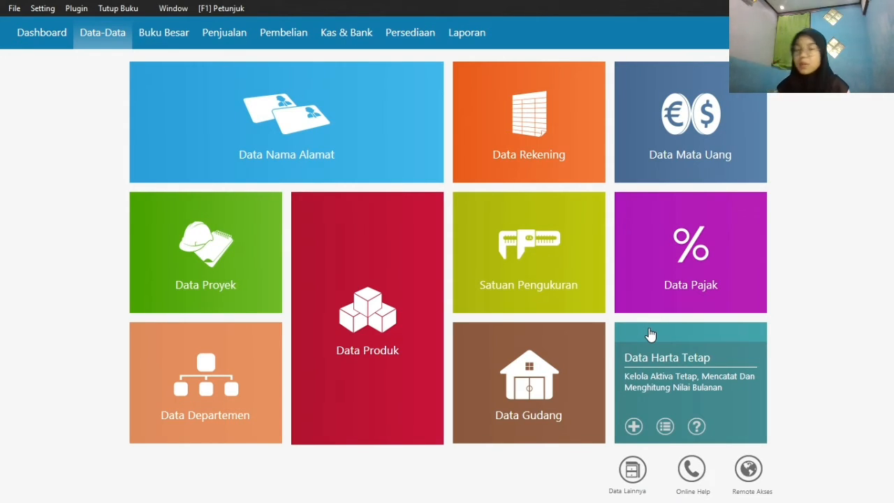
# Start a new opening balance entry for accounts receivable (Saldo Awal Piutang Usaha) and choose Toko Anugrah as the customer
pyautogui.click(53, 10)
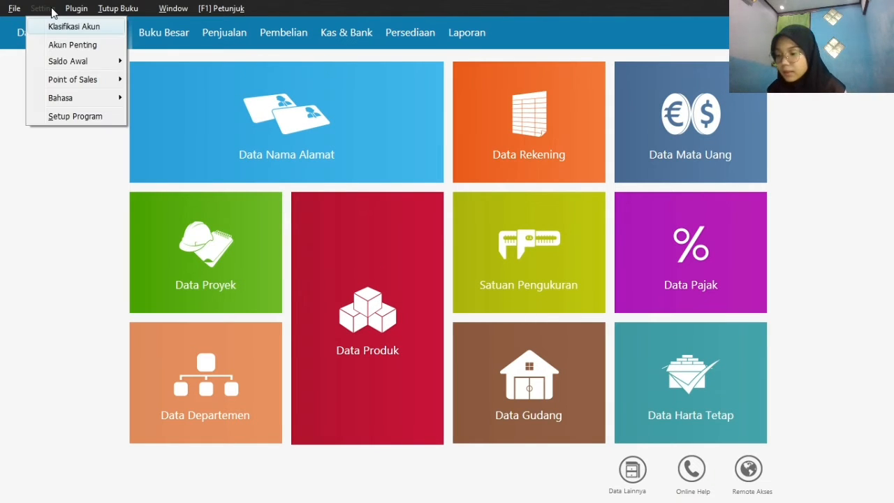
pyautogui.moveTo(94, 62)
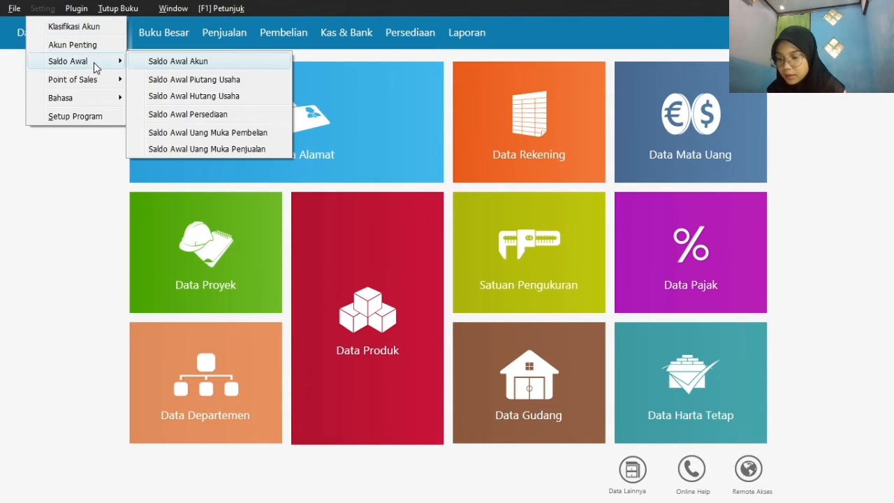
pyautogui.click(217, 82)
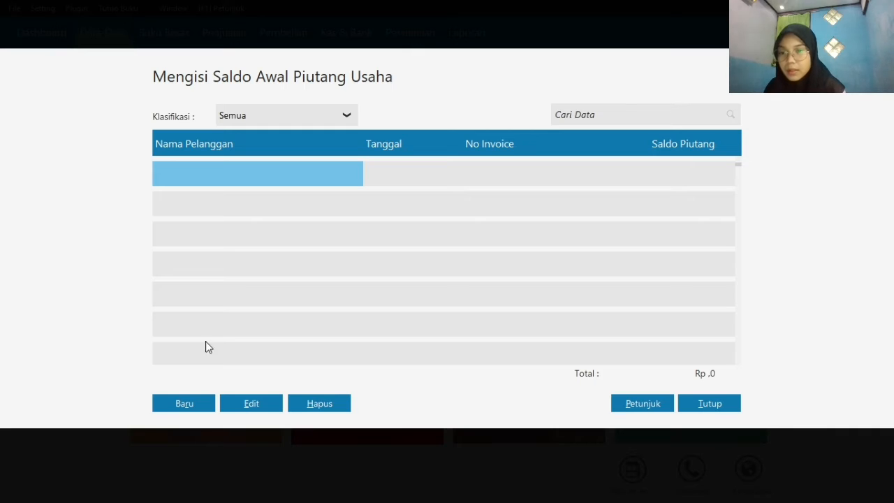
pyautogui.click(166, 405)
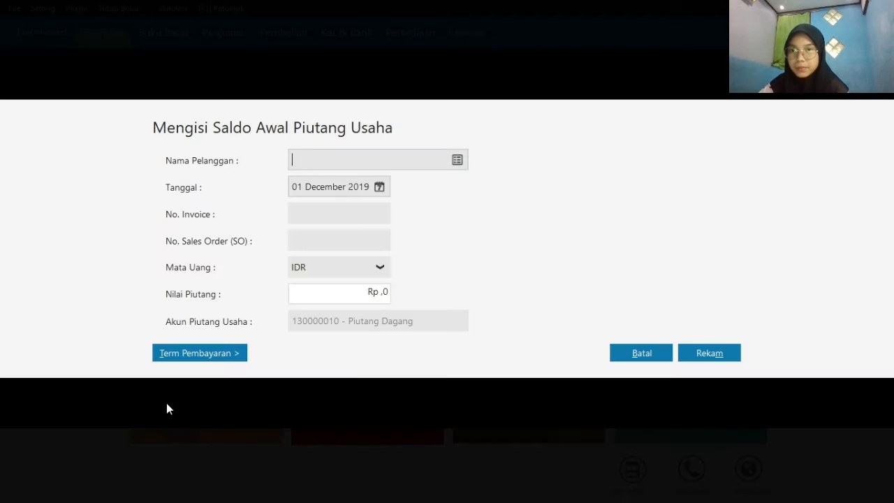
pyautogui.click(458, 161)
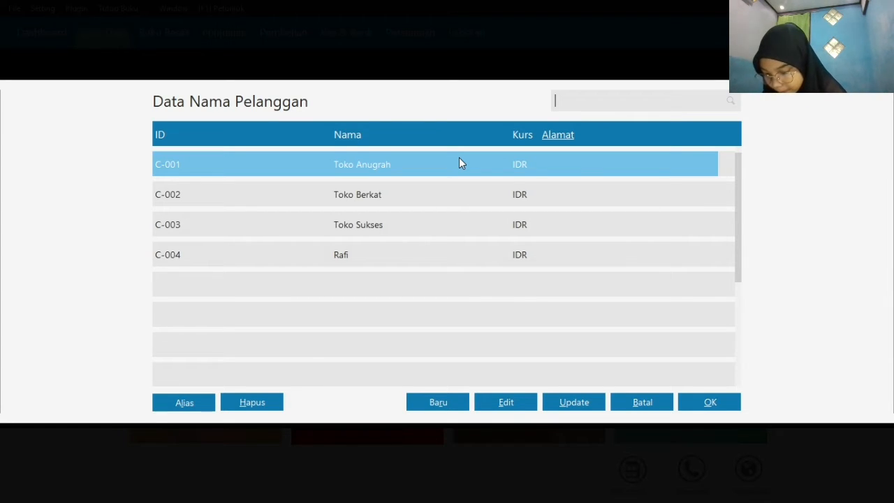
pyautogui.click(459, 158)
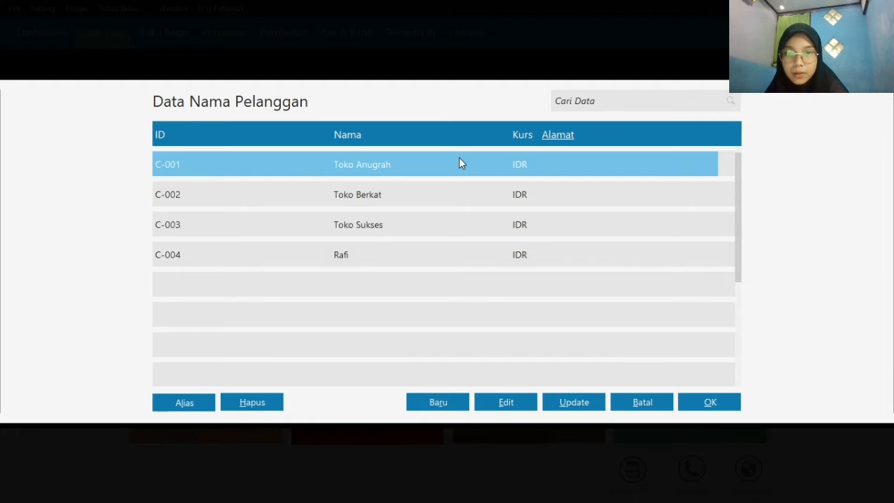
pyautogui.doubleClick(459, 158)
pyautogui.click(458, 160)
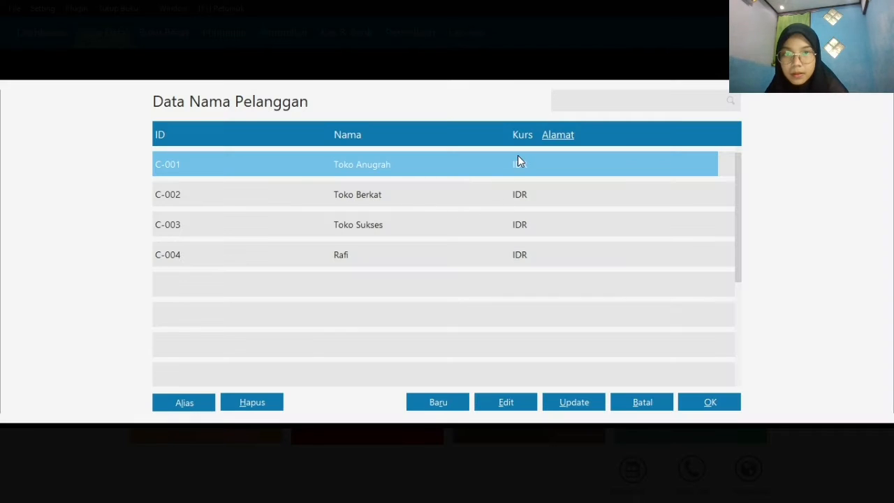
pyautogui.click(709, 401)
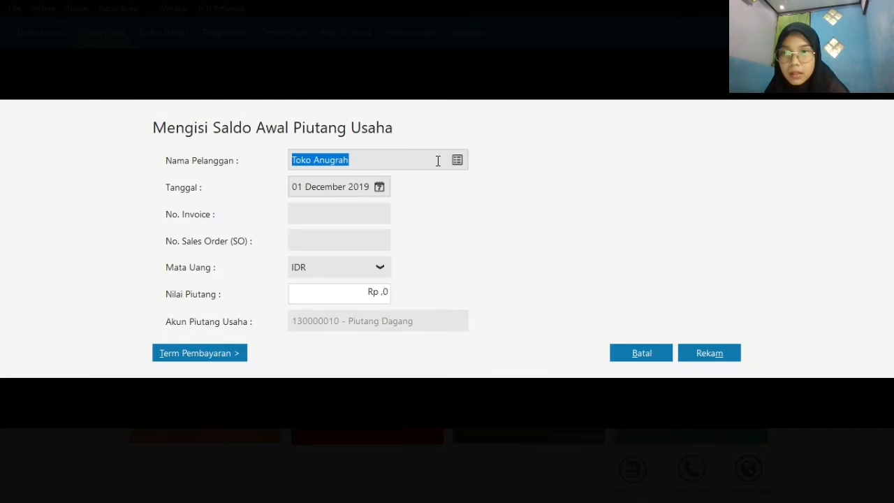
# Date Toko Anugrah's opening receivable 11 November 2019 and enter invoice number INV-001
pyautogui.click(379, 188)
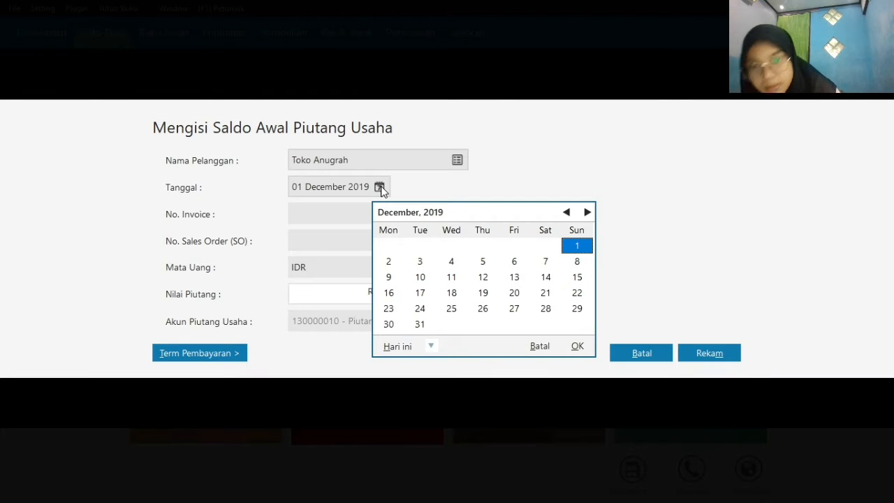
pyautogui.click(566, 213)
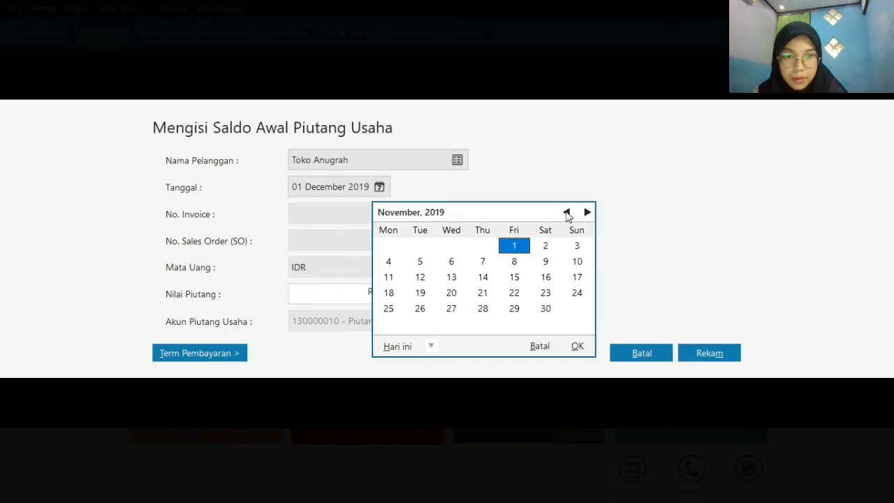
pyautogui.click(393, 277)
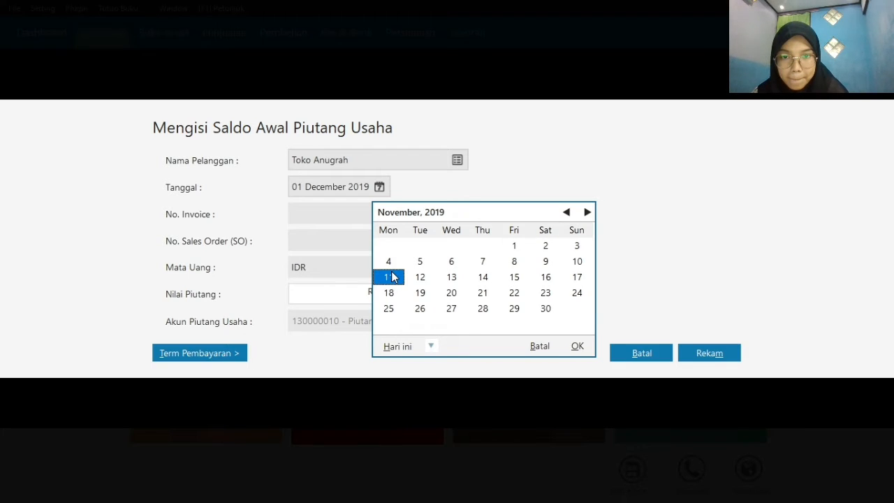
pyautogui.click(576, 346)
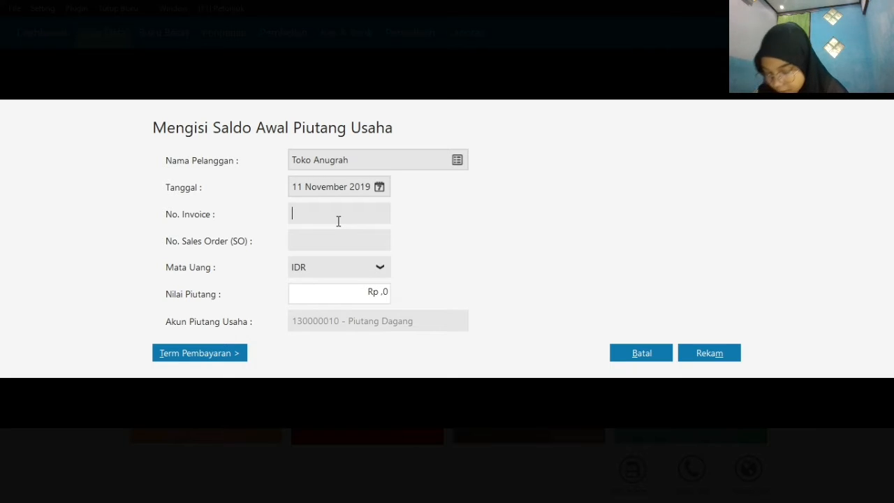
pyautogui.write('INV-')
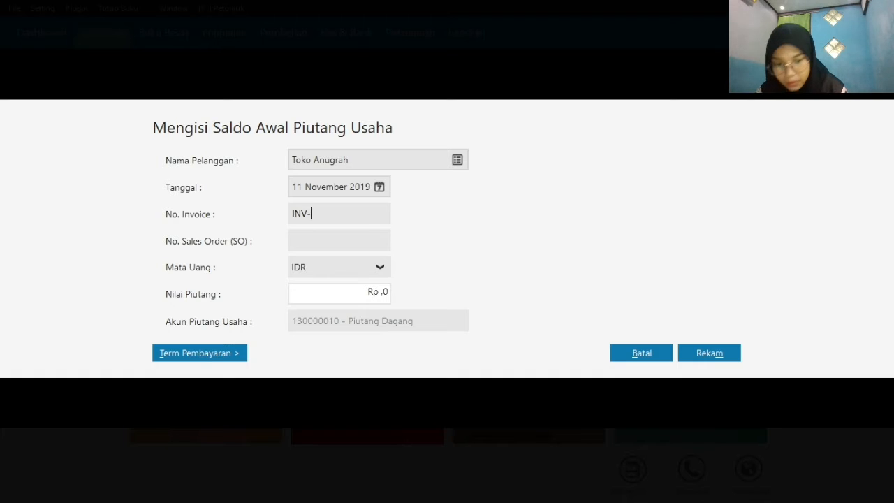
pyautogui.write('001')
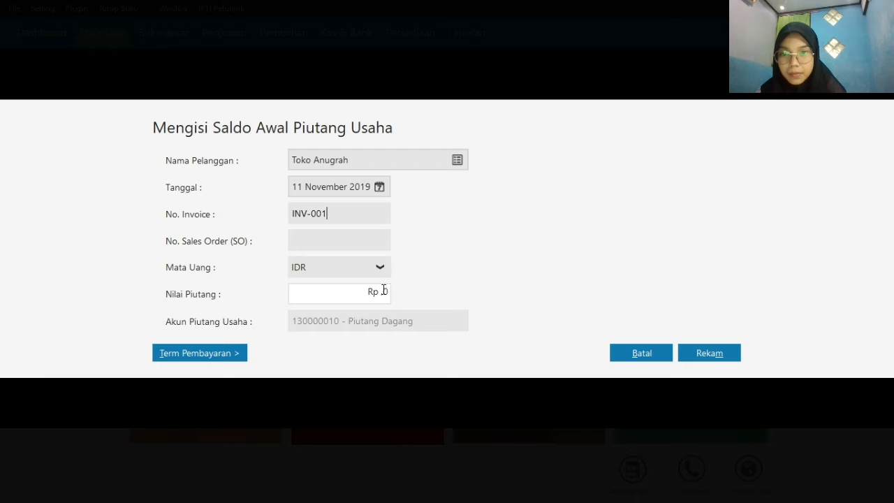
# Set the receivable value of invoice INV-001 to Rp 2000000 and record the entry
pyautogui.click(383, 291)
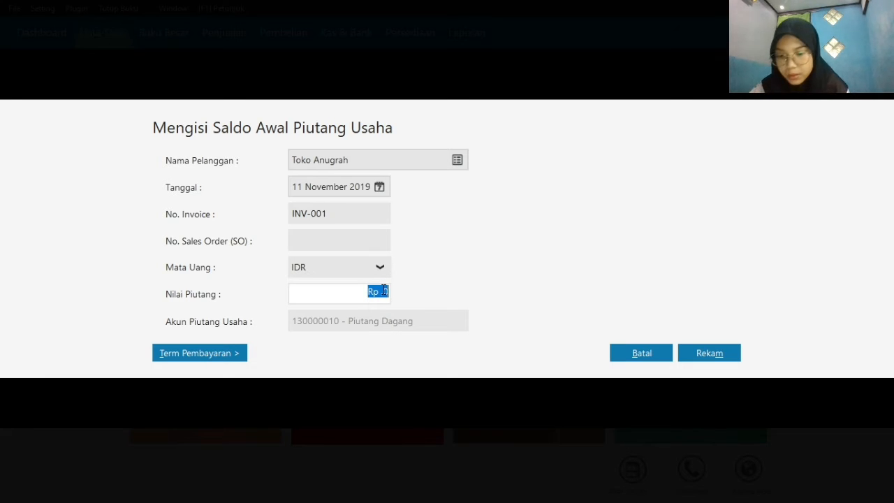
pyautogui.write('200000')
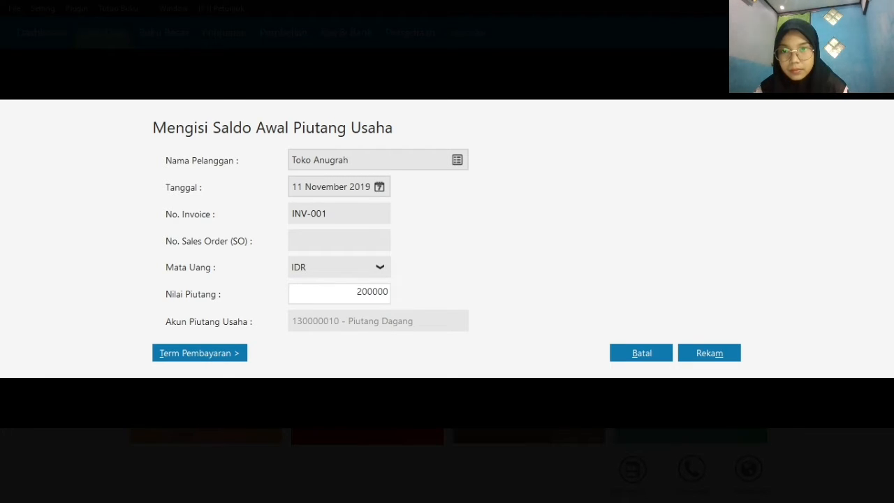
pyautogui.write('0')
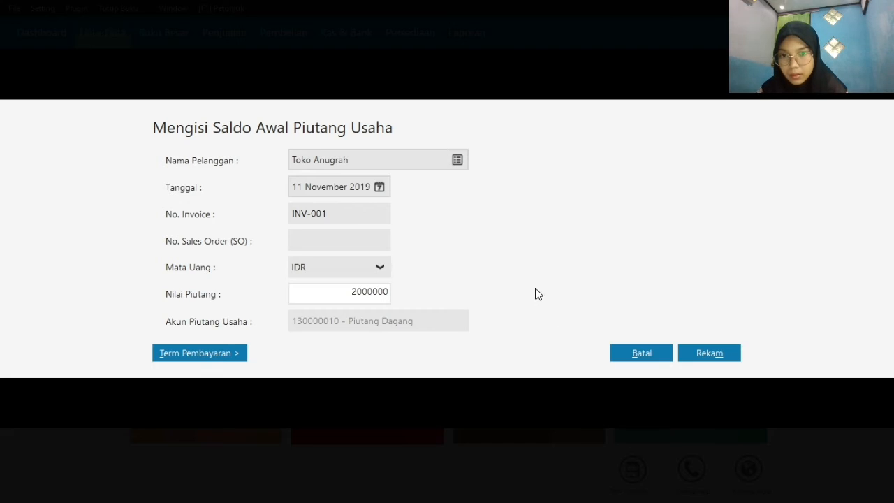
pyautogui.click(703, 357)
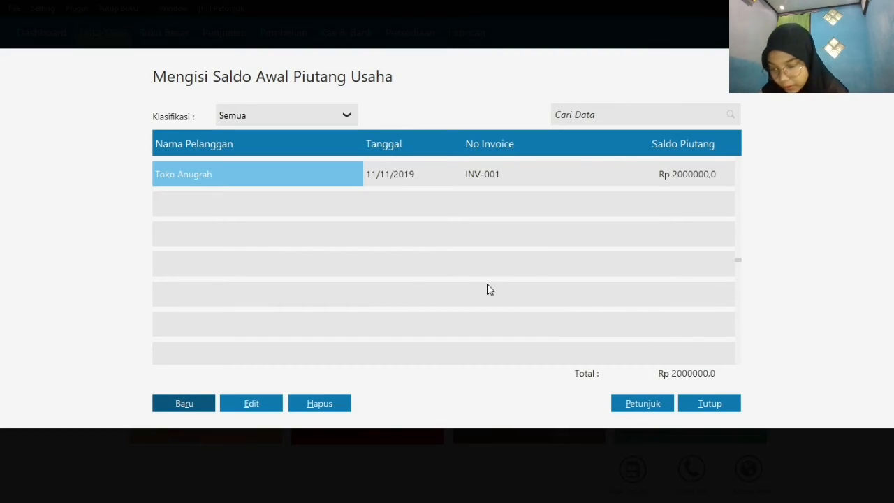
# Start a second opening receivable entry and choose Toko Anugrah as its customer
pyautogui.click(194, 409)
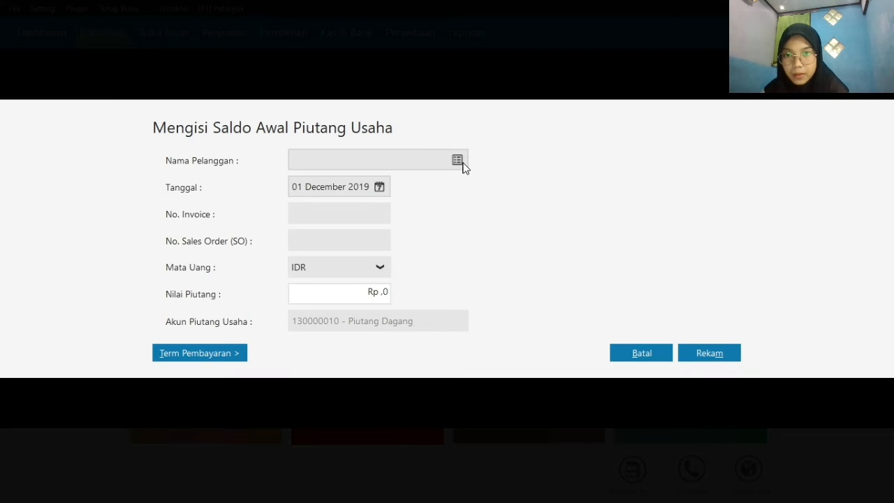
pyautogui.click(457, 161)
pyautogui.doubleClick(440, 166)
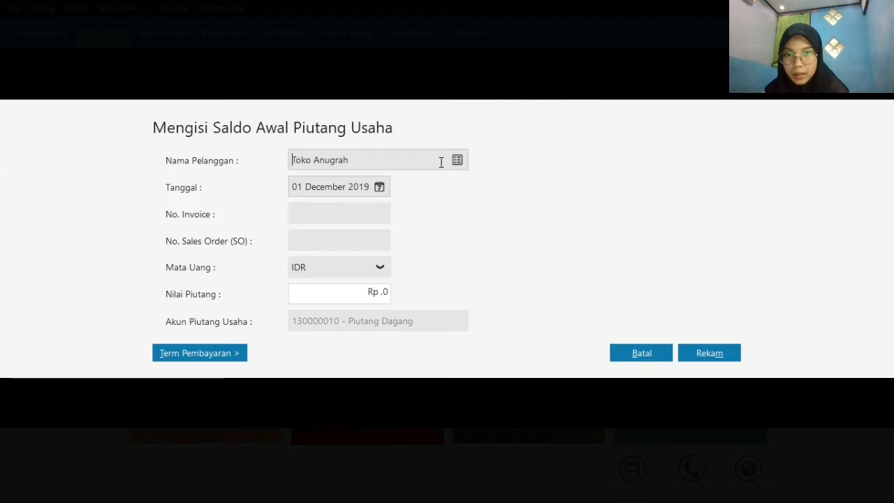
# Date Toko Anugrah's second opening receivable 12 December 2019 and enter invoice number INV-002
pyautogui.click(380, 187)
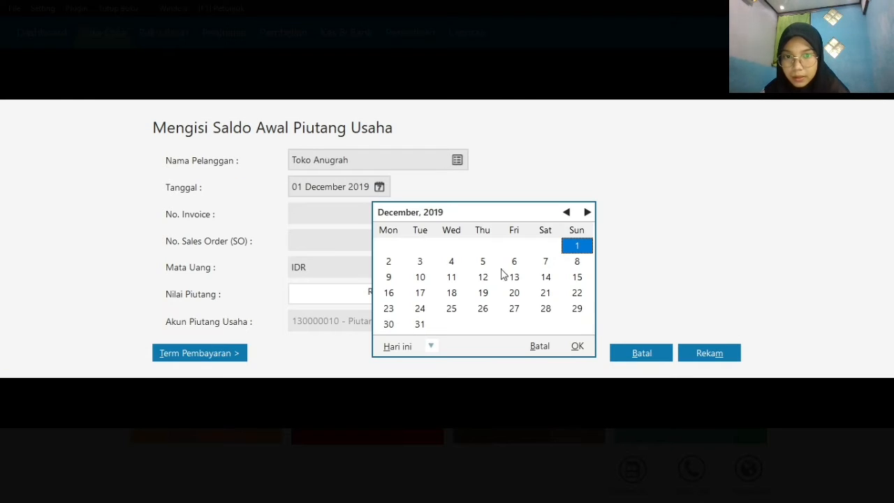
pyautogui.click(565, 213)
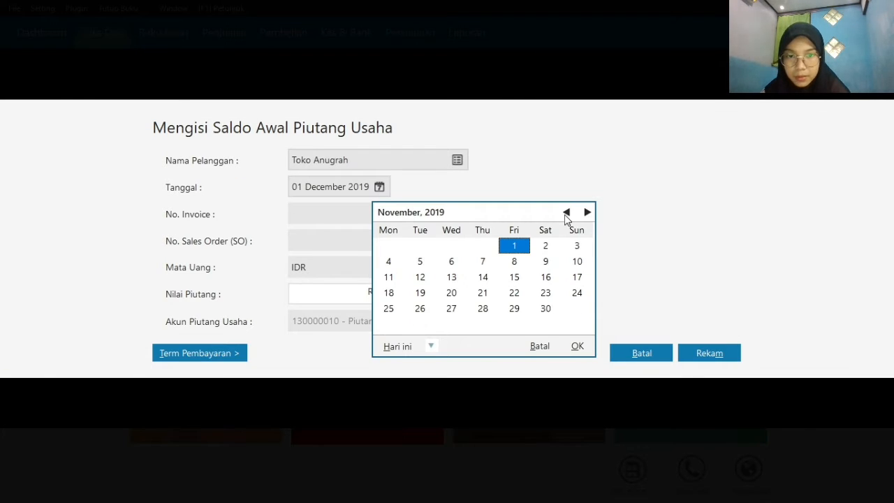
pyautogui.click(421, 280)
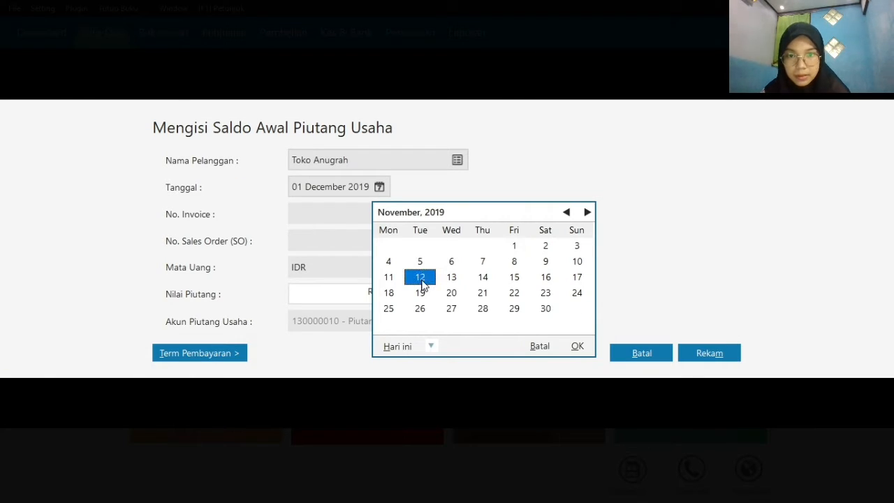
pyautogui.click(577, 347)
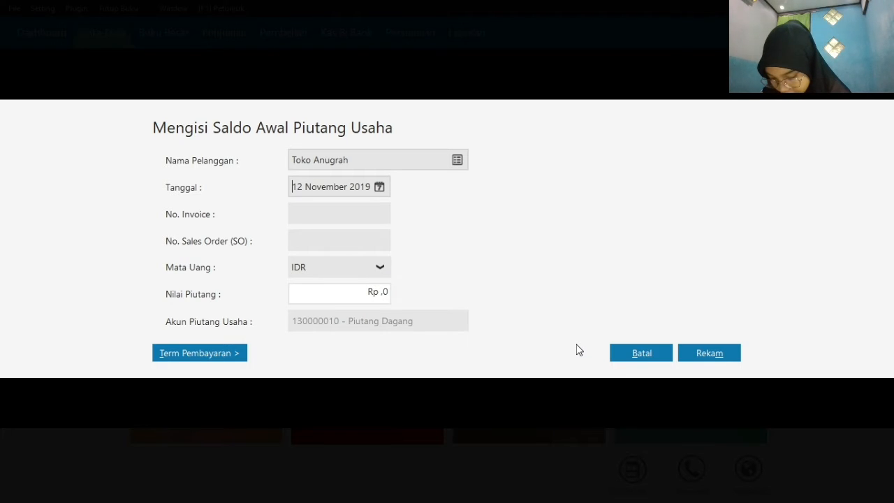
pyautogui.click(381, 189)
pyautogui.click(587, 212)
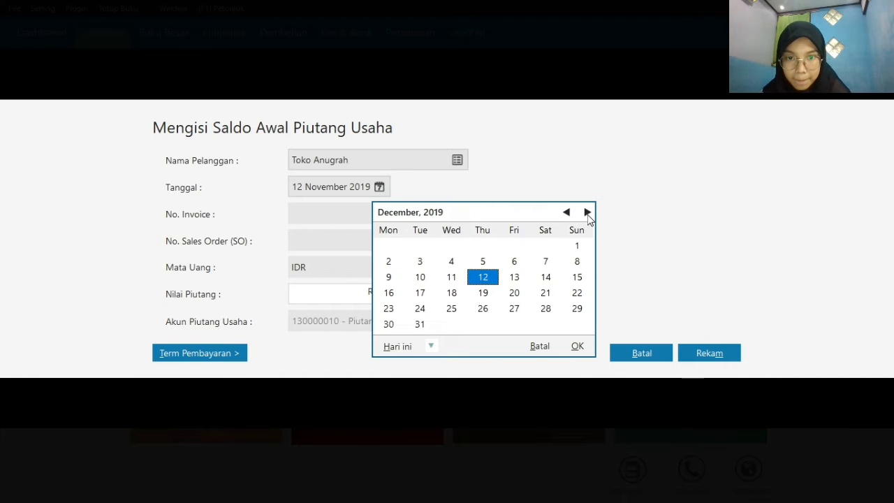
pyautogui.click(578, 347)
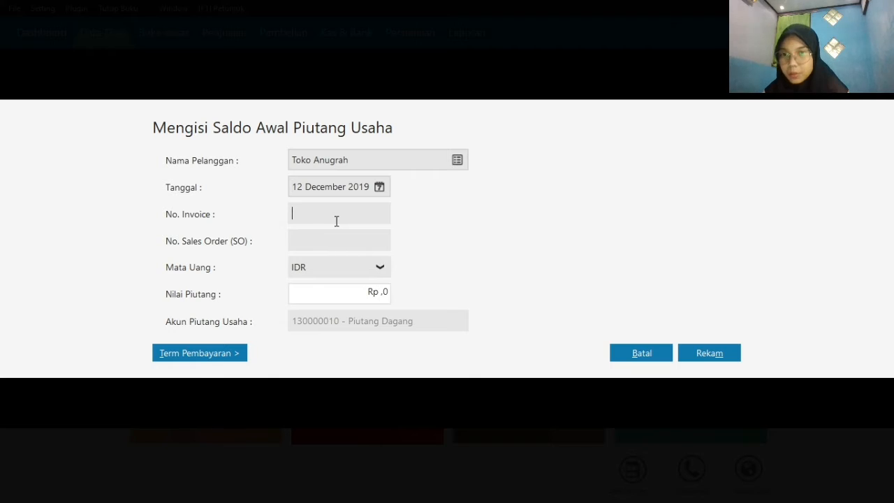
pyautogui.write('IN')
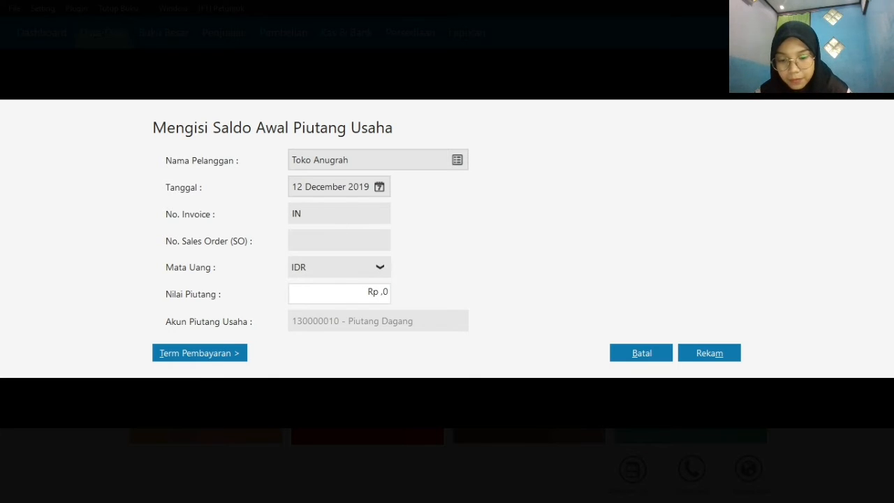
pyautogui.write('V-002')
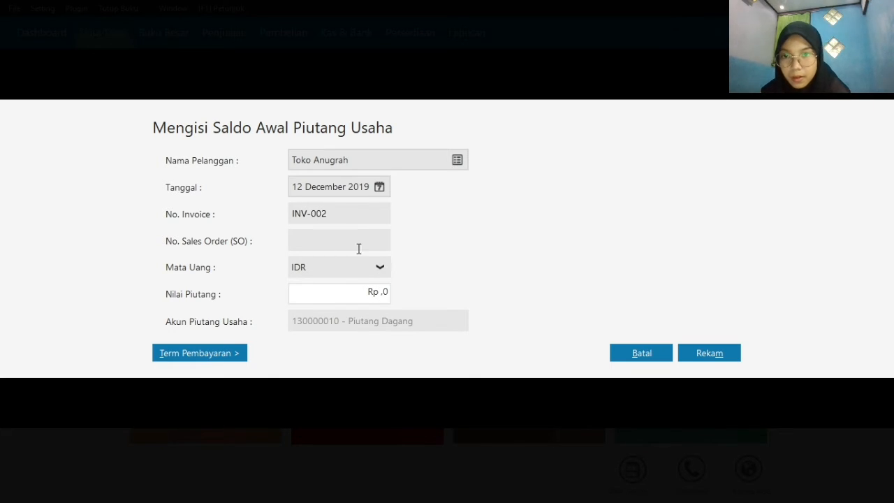
# Set the receivable value of invoice INV-002 to Rp 4300000 and record the entry
pyautogui.click(384, 291)
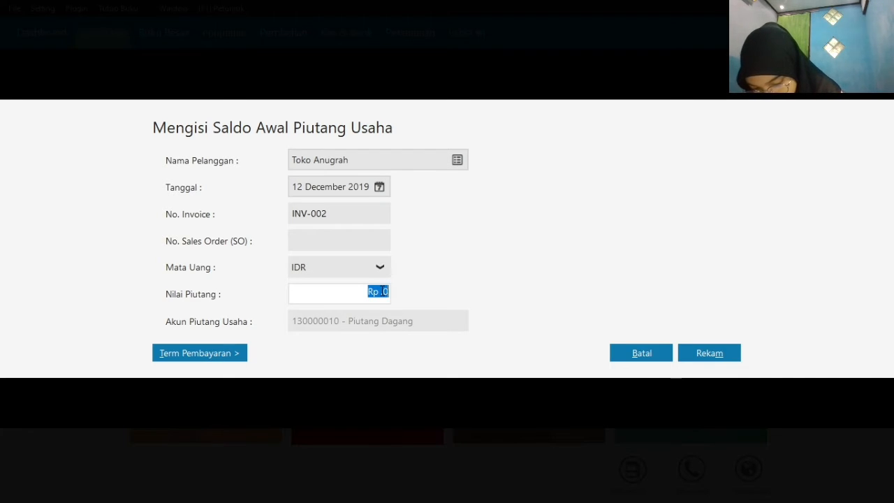
pyautogui.write('43')
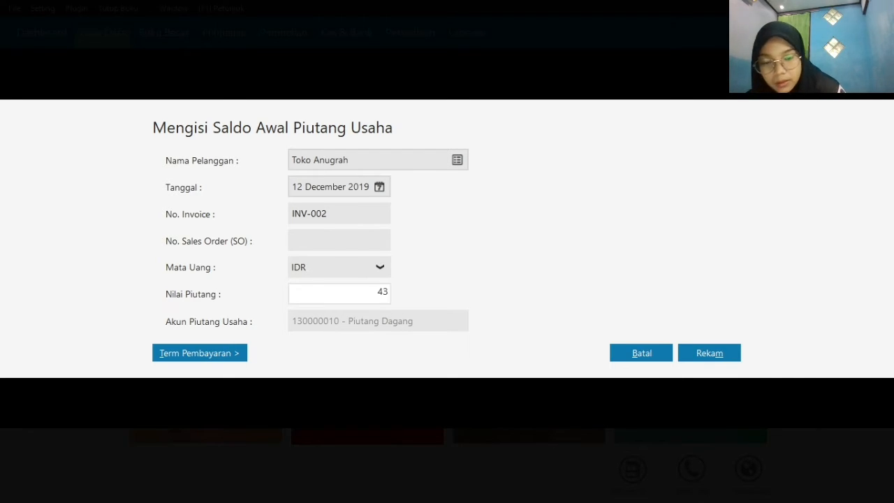
pyautogui.write('00000')
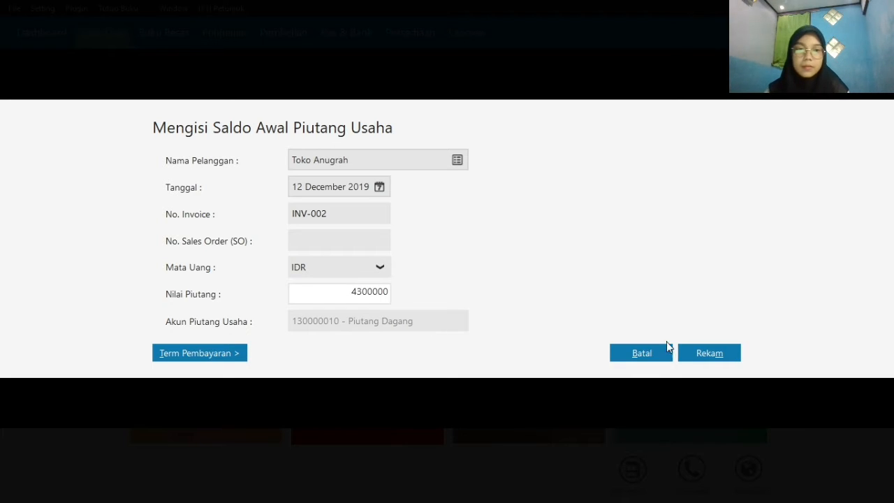
pyautogui.click(686, 352)
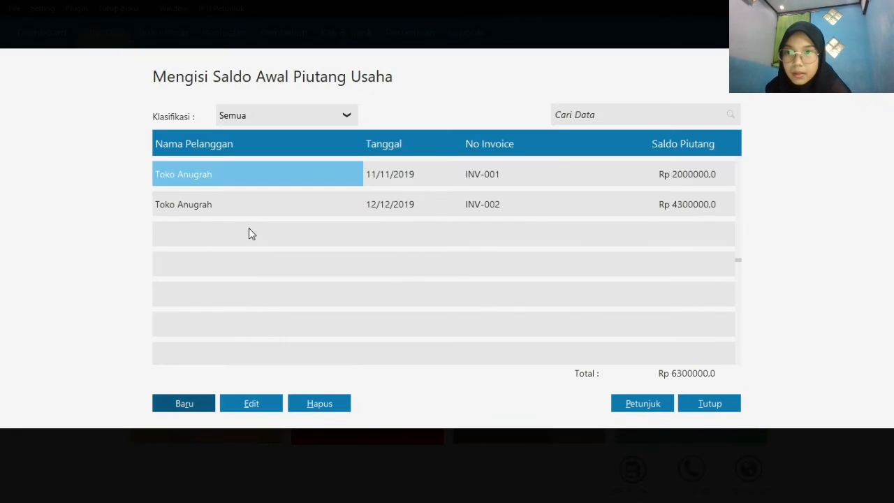
# Start a new opening receivable entry and choose Toko Berkat as its customer
pyautogui.click(193, 405)
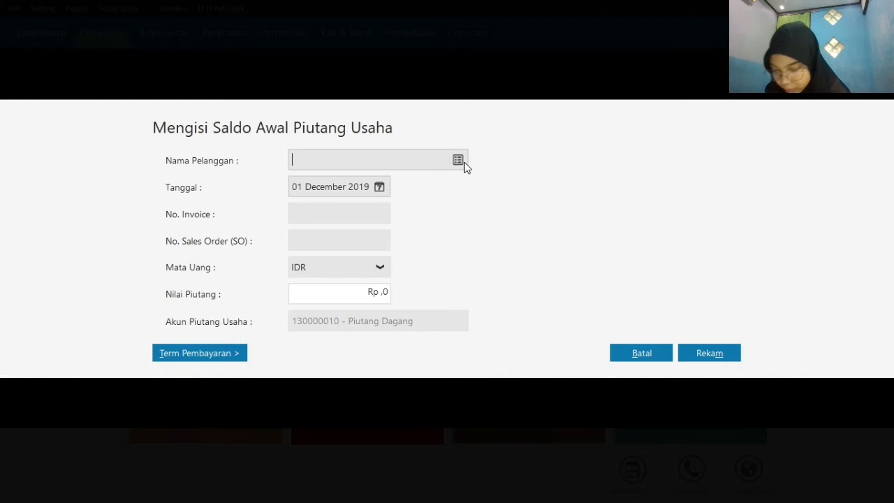
pyautogui.click(461, 161)
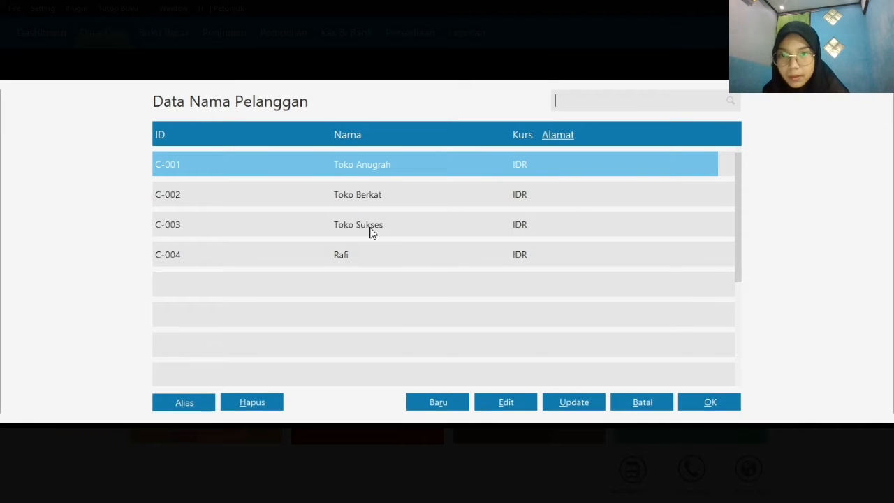
pyautogui.click(363, 196)
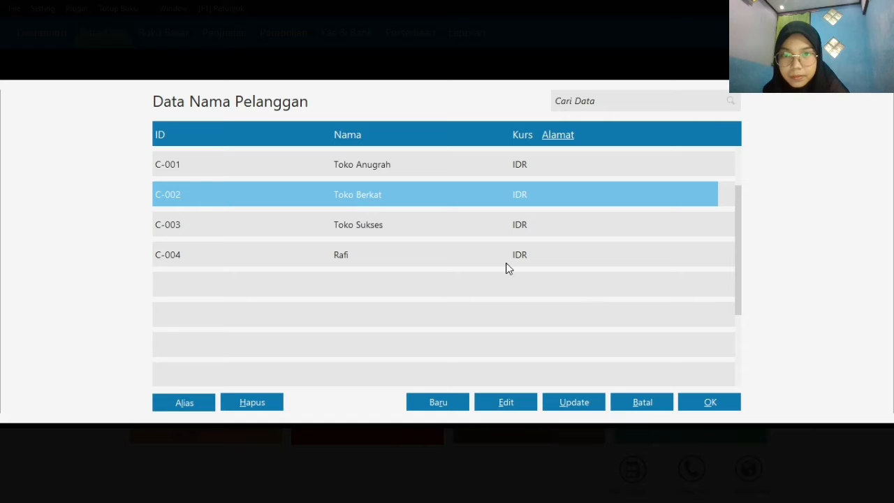
pyautogui.click(711, 402)
# Date Toko Berkat's opening receivable 13 December 2019 and enter invoice number INV-003
pyautogui.click(378, 189)
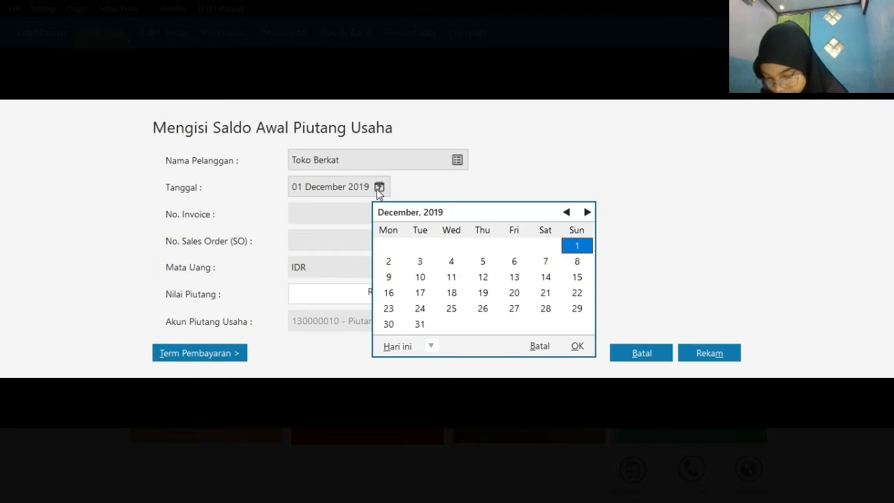
pyautogui.click(589, 213)
pyautogui.click(567, 212)
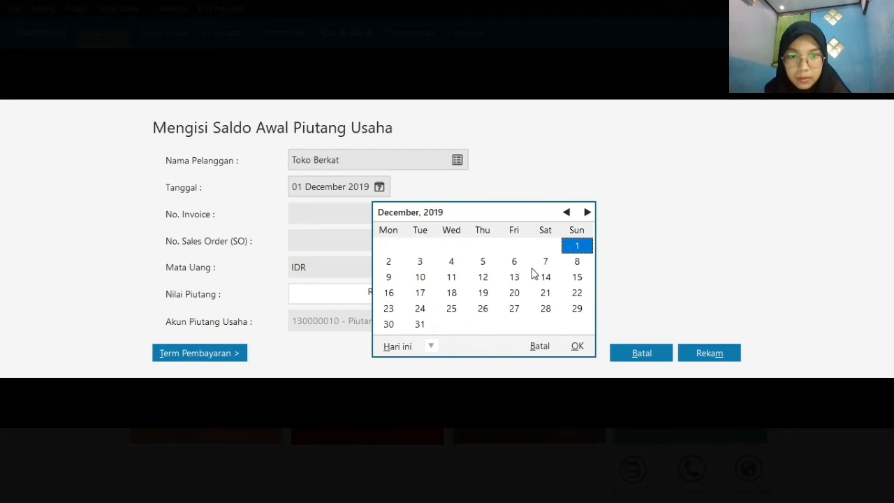
pyautogui.click(513, 281)
pyautogui.click(578, 347)
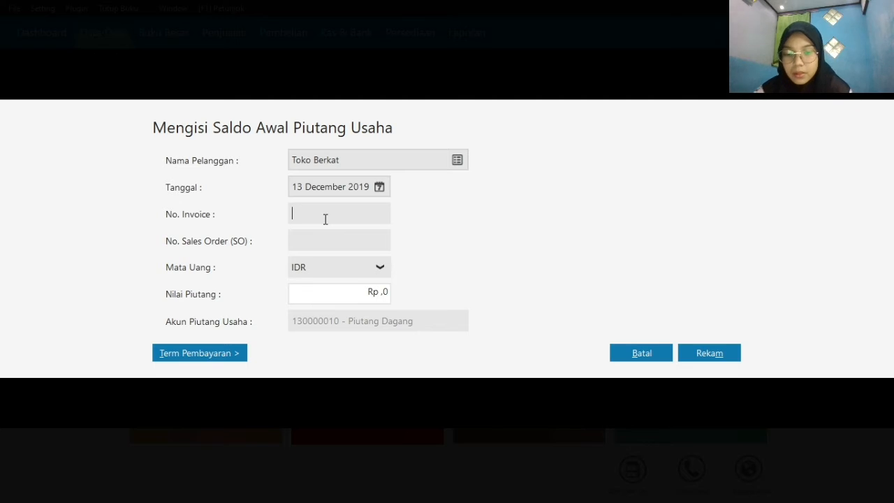
pyautogui.write('INV-003')
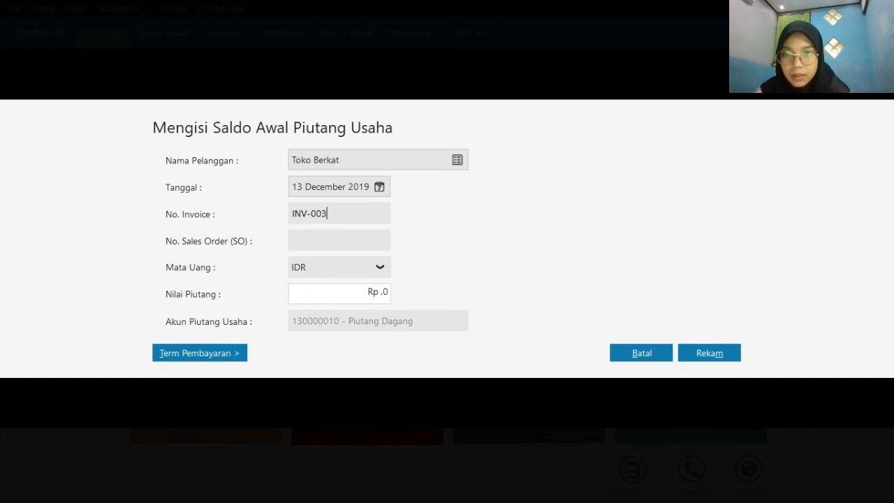
# Set the receivable value of invoice INV-003 to Rp 3200000 and record the entry
pyautogui.click(368, 294)
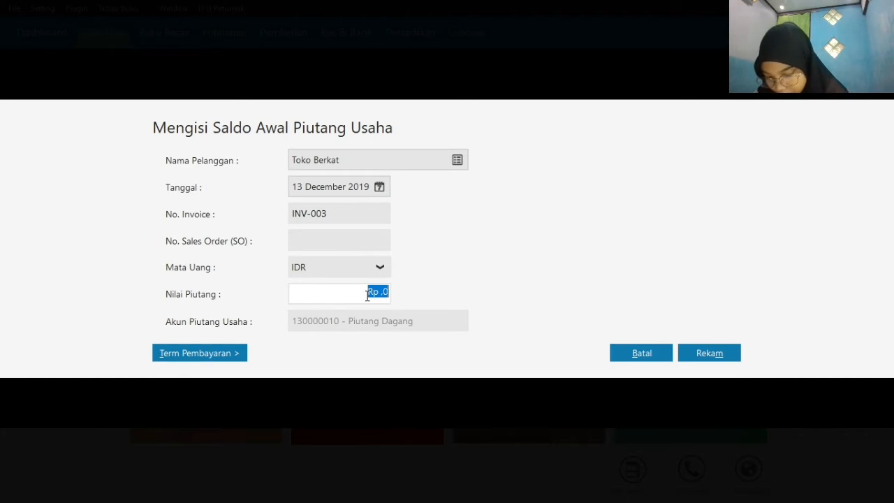
pyautogui.write('3')
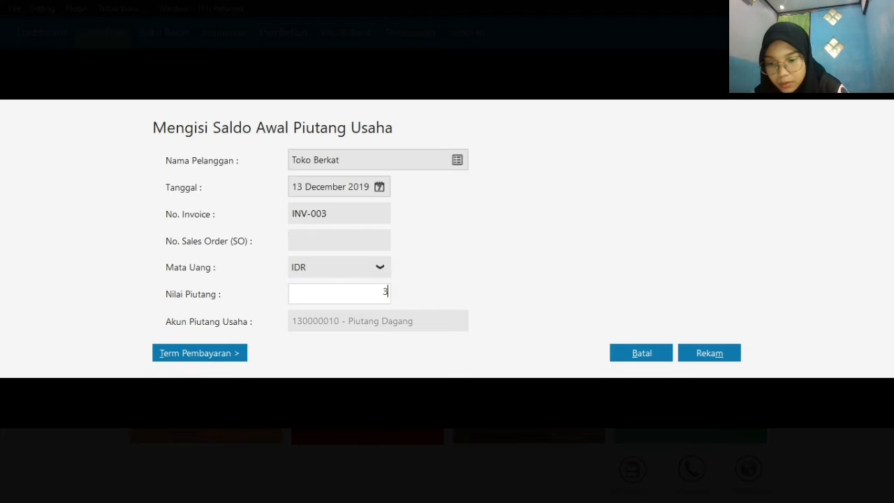
pyautogui.write('200000')
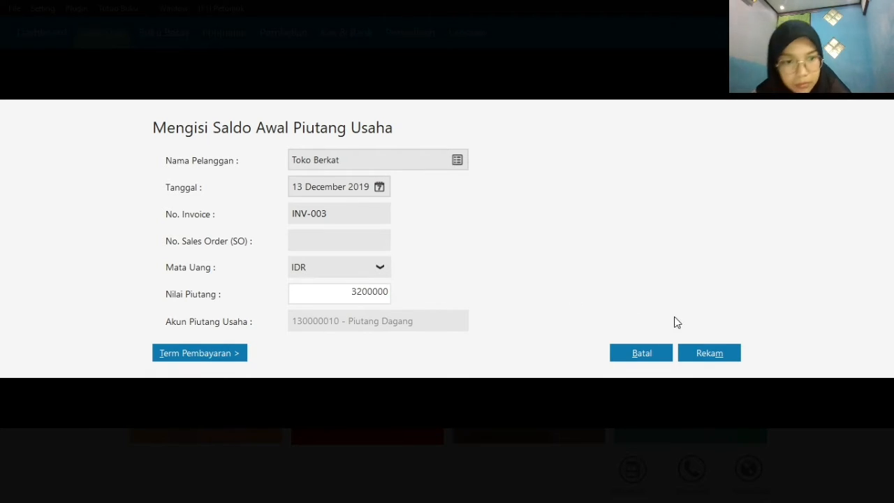
pyautogui.click(698, 351)
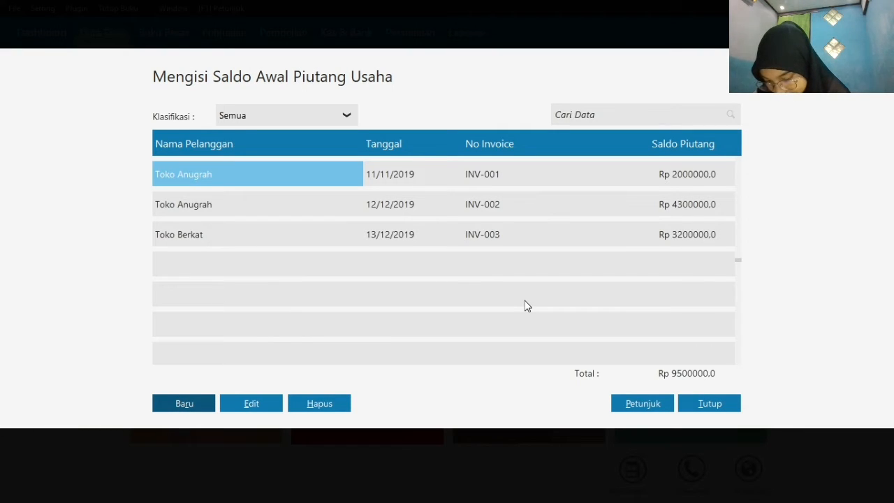
# Start another opening receivable entry and choose Toko Sukses as its customer
pyautogui.click(200, 399)
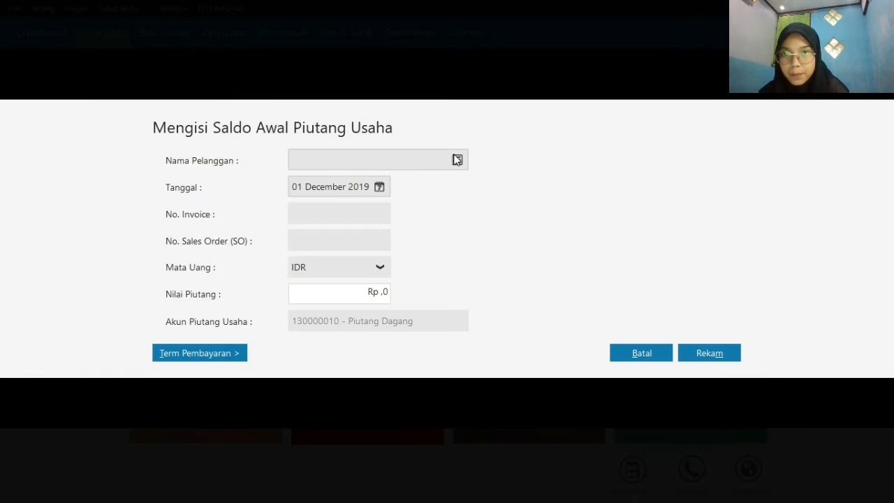
pyautogui.click(457, 160)
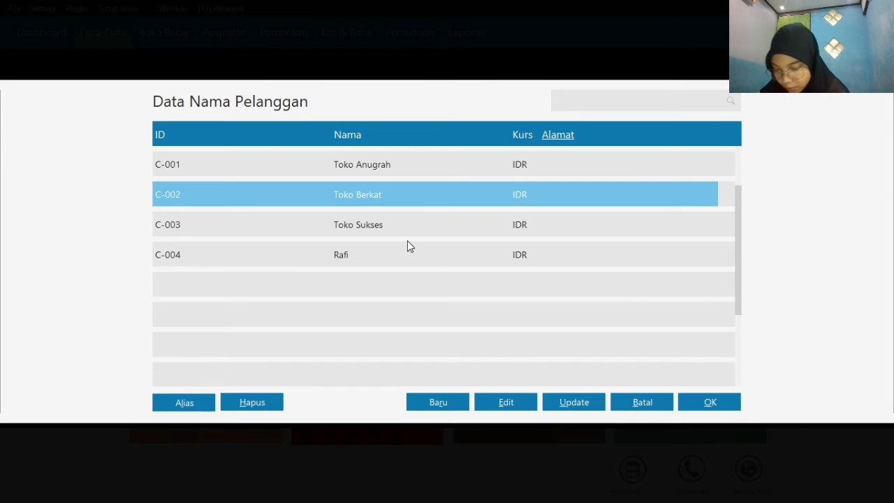
pyautogui.click(363, 229)
pyautogui.click(708, 405)
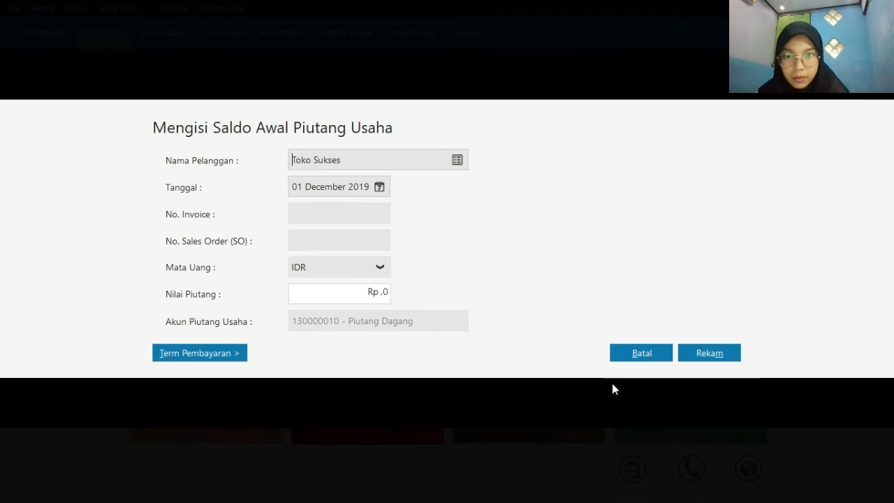
# Date Toko Sukses's opening receivable 13 December 2019 and enter invoice number INV-04
pyautogui.click(379, 188)
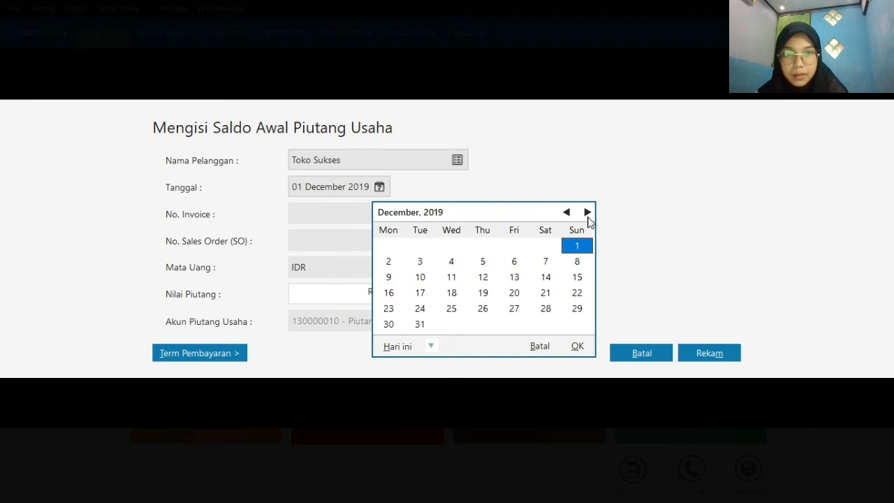
pyautogui.click(514, 277)
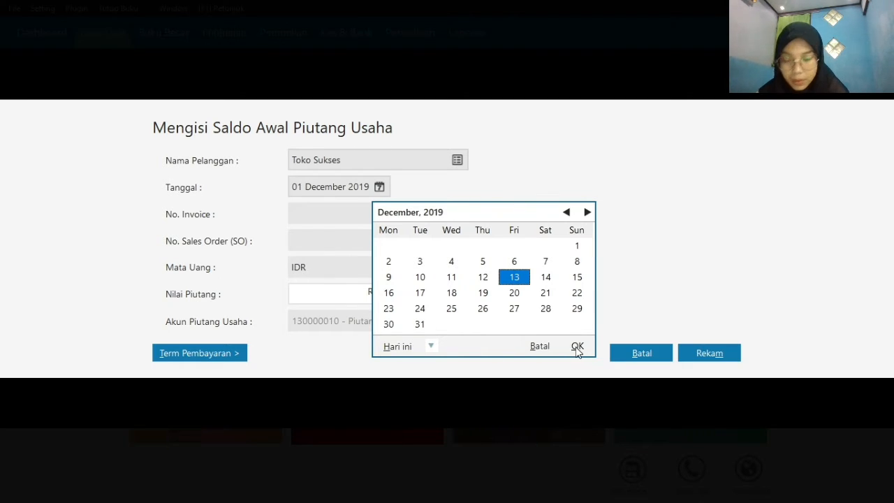
pyautogui.click(577, 347)
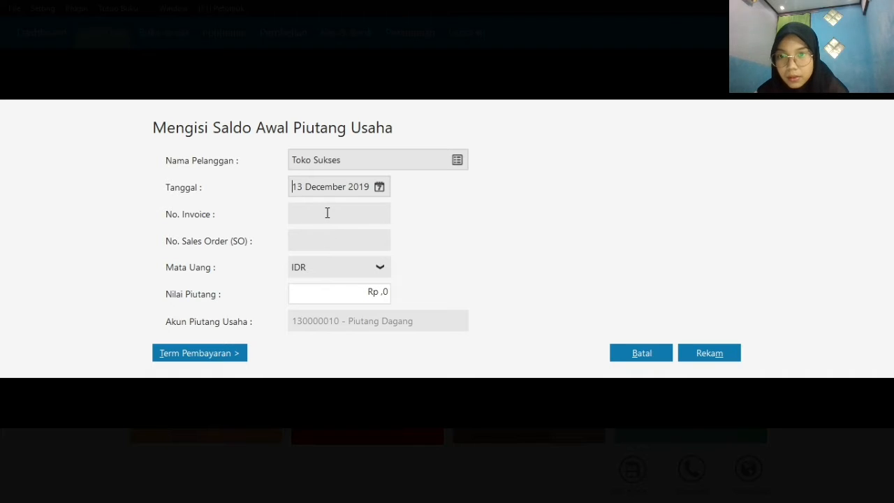
pyautogui.write('INV-')
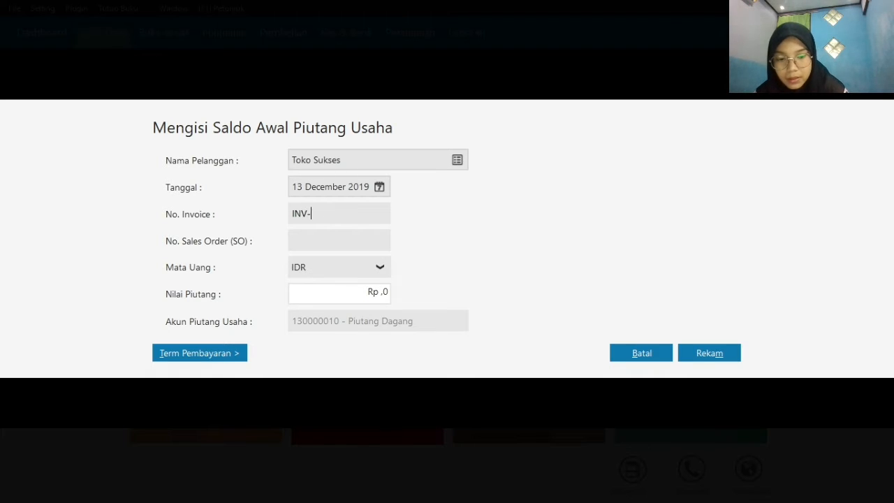
pyautogui.write('04')
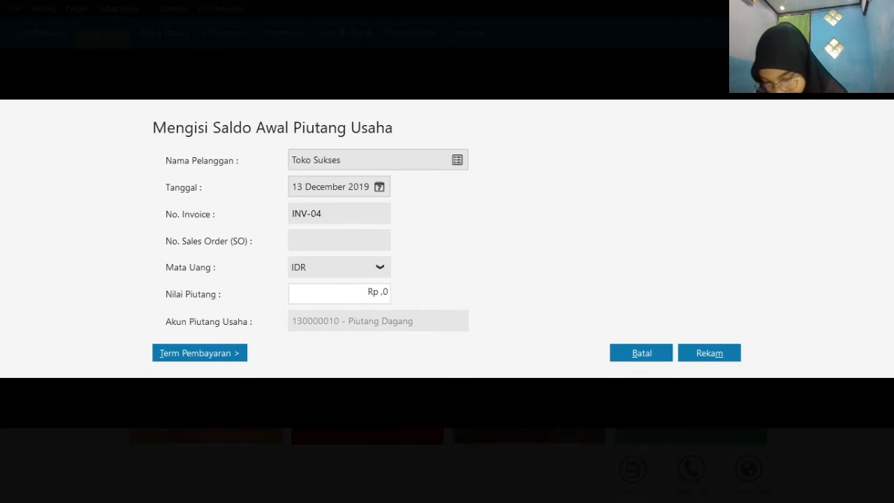
# Set Toko Sukses's receivable value to Rp 750000 and record the entry
pyautogui.click(387, 294)
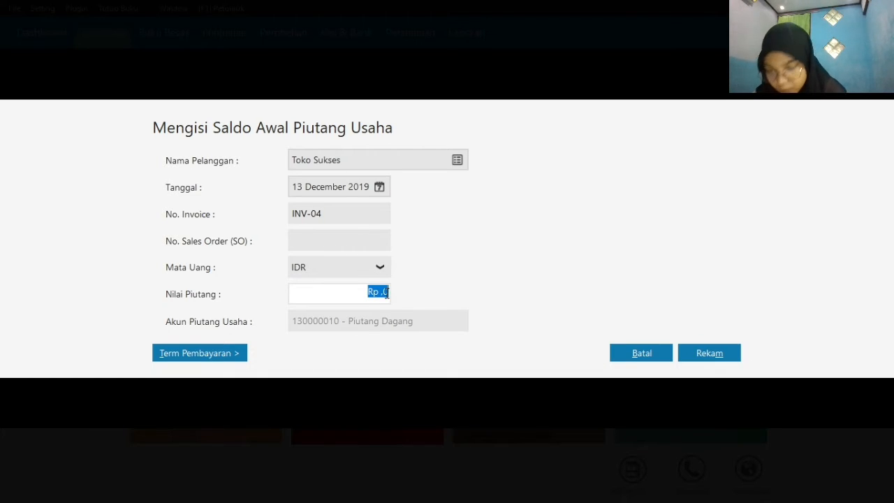
pyautogui.write('750')
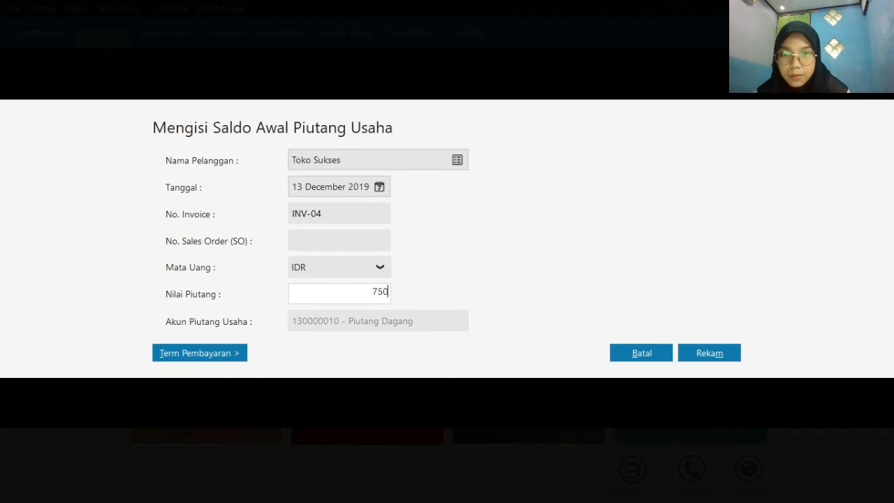
pyautogui.write('000')
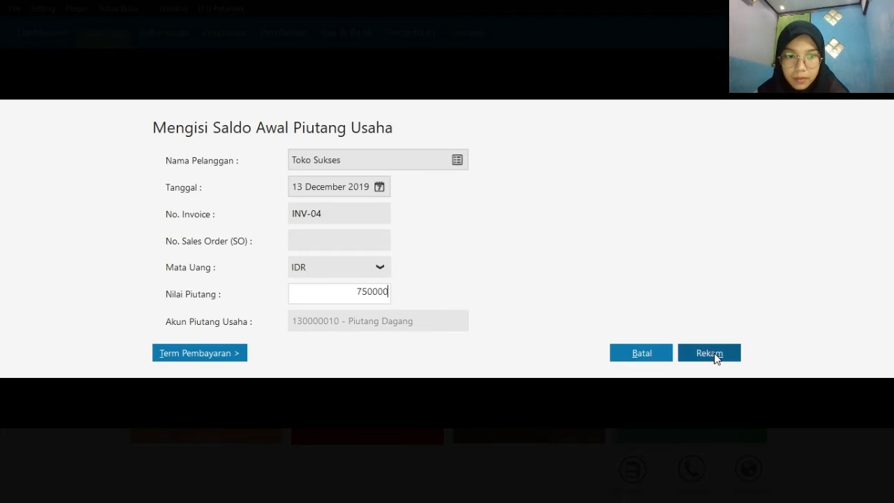
pyautogui.click(714, 355)
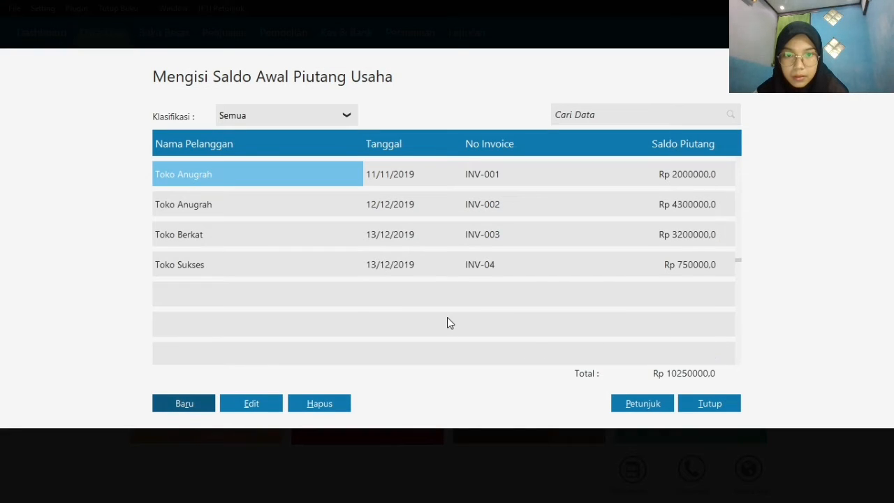
# Edit Toko Sukses's recorded receivable to change its invoice number to INV-004, and record the correction
pyautogui.click(495, 264)
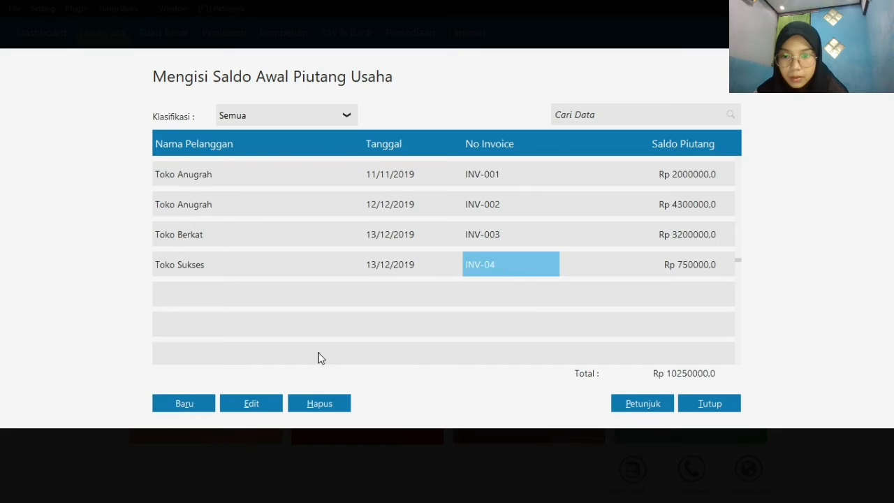
pyautogui.click(265, 401)
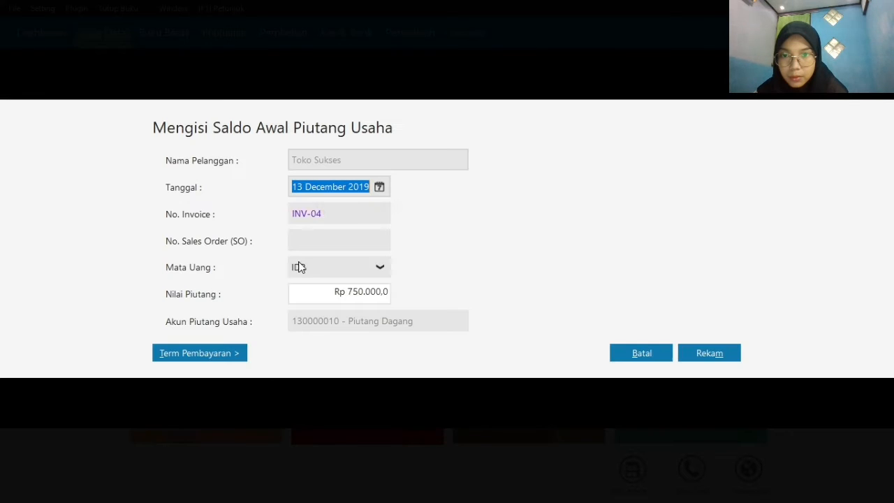
pyautogui.click(311, 211)
pyautogui.click(312, 211)
pyautogui.write('0')
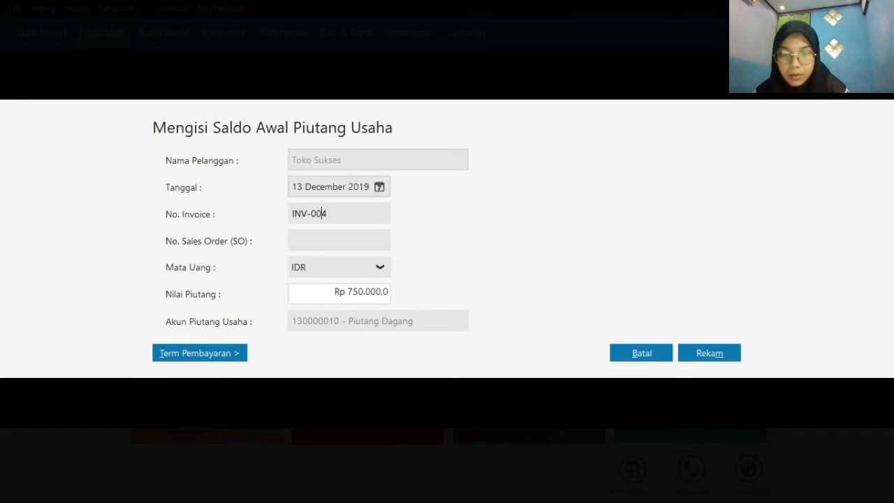
pyautogui.click(690, 352)
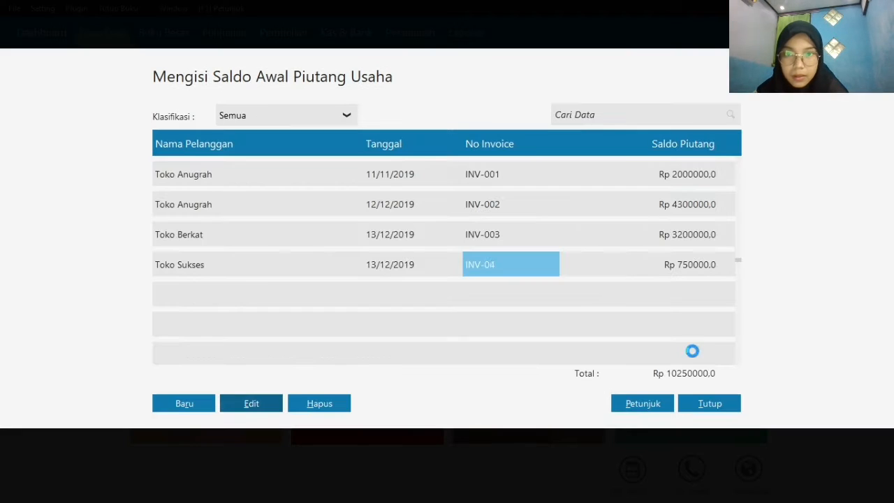
# Start another opening receivable entry and choose the fourth customer, listed directly after Toko Sukses
pyautogui.click(185, 404)
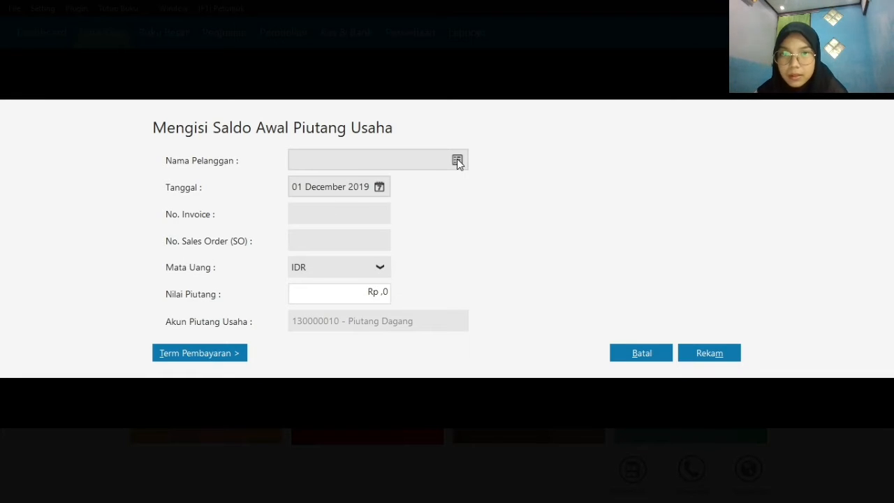
pyautogui.click(457, 162)
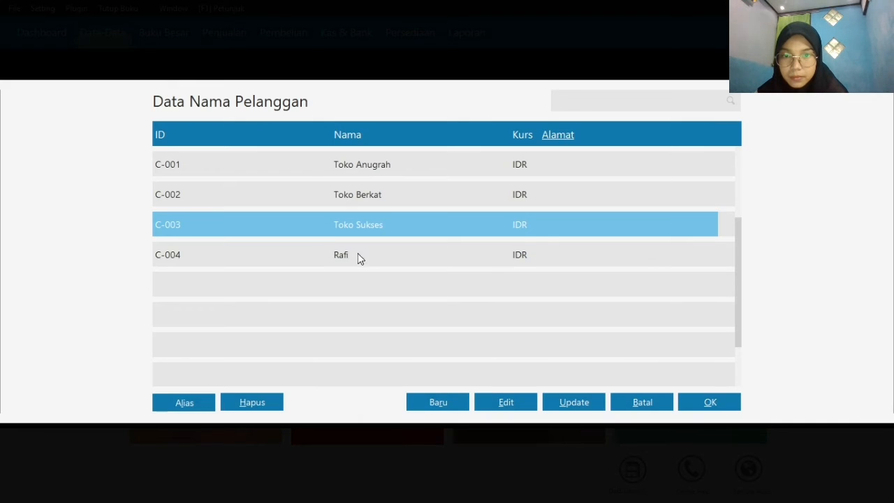
pyautogui.click(358, 257)
pyautogui.click(709, 405)
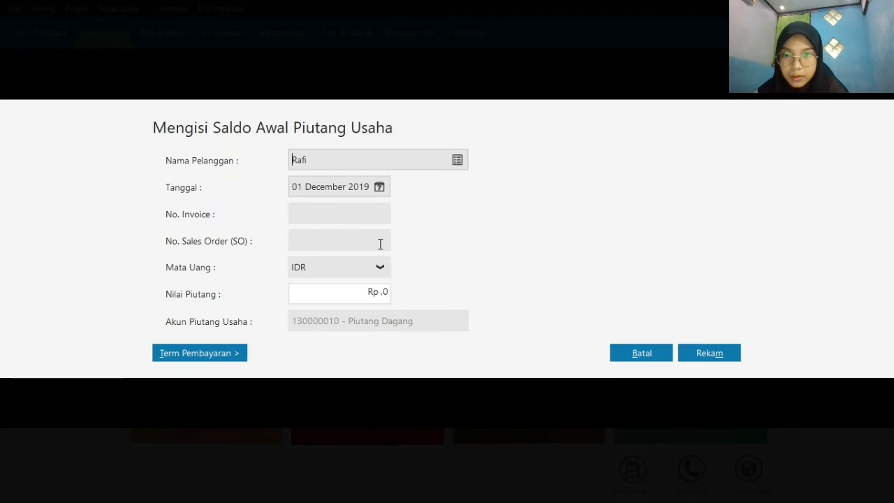
# Date the fourth customer's opening receivable 13 December 2019 and enter invoice number INV-005
pyautogui.click(380, 188)
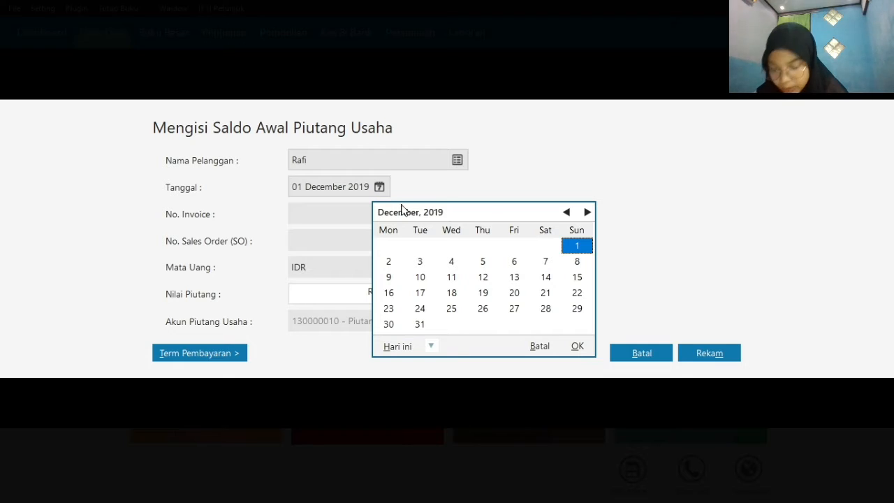
pyautogui.click(514, 277)
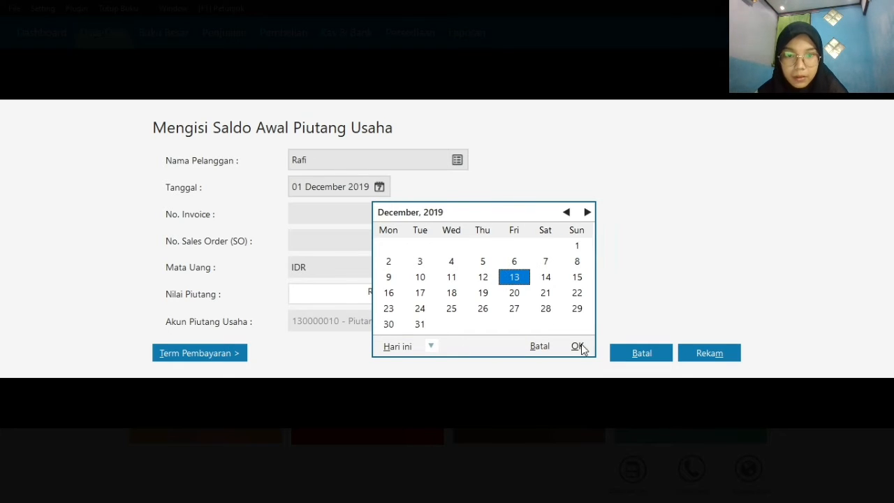
pyautogui.click(578, 346)
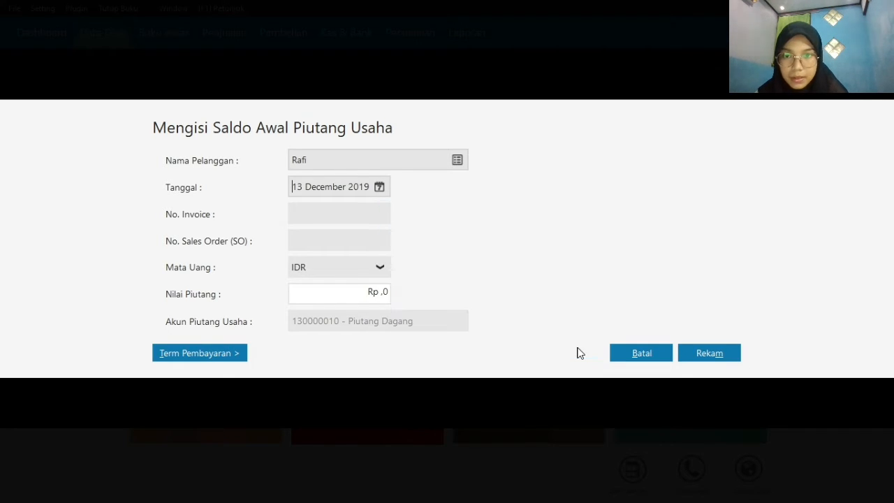
pyautogui.click(317, 212)
pyautogui.write('INV')
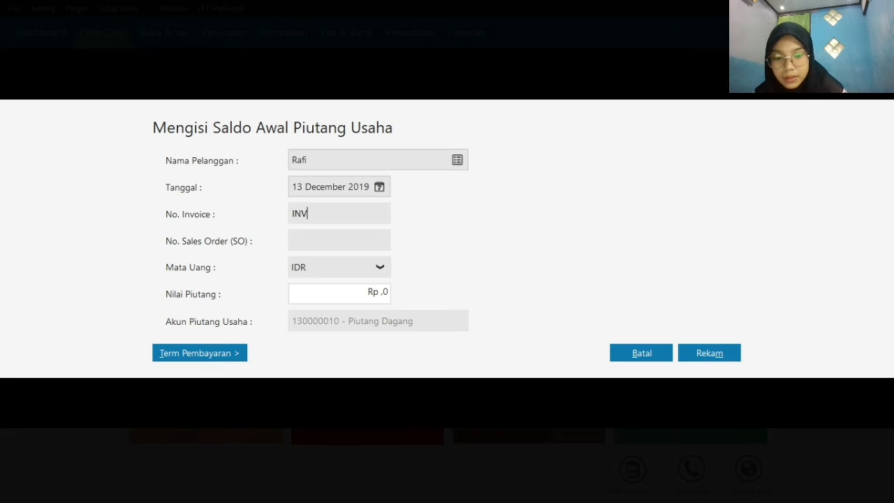
pyautogui.write('-005')
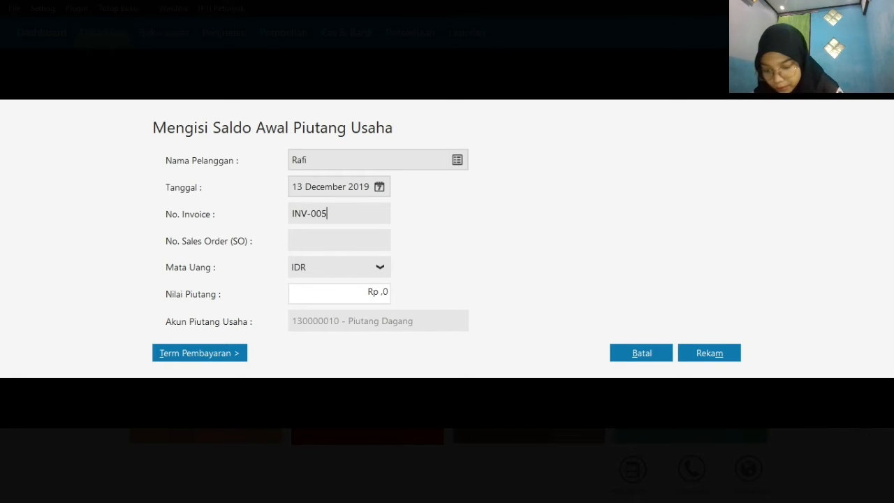
# Set the receivable value for invoice INV-005 to Rp 4750000 and record the entry
pyautogui.click(380, 294)
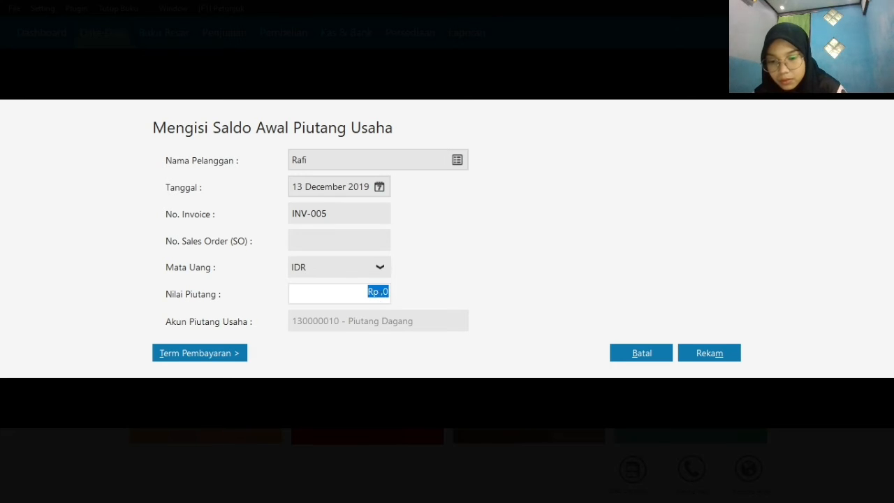
pyautogui.write('4750000')
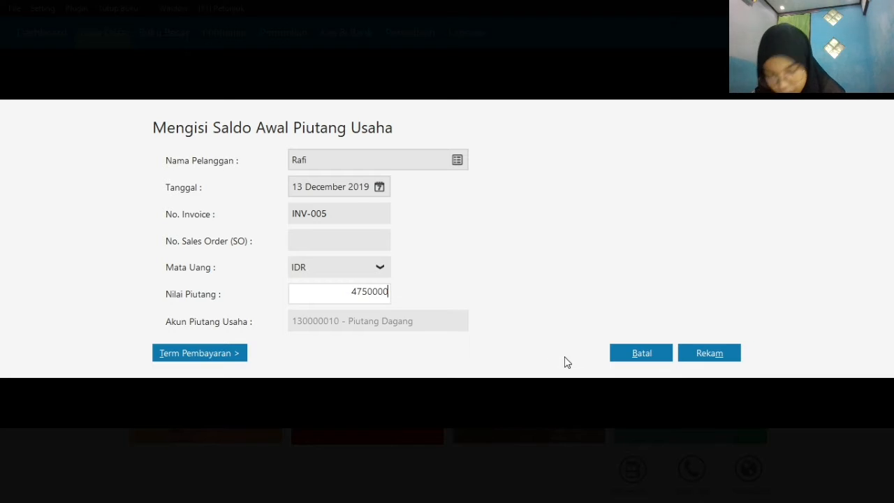
pyautogui.click(717, 354)
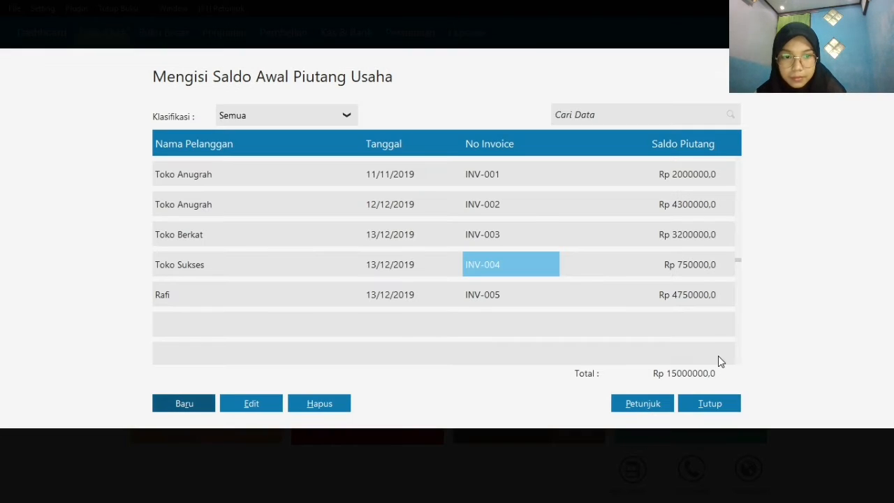
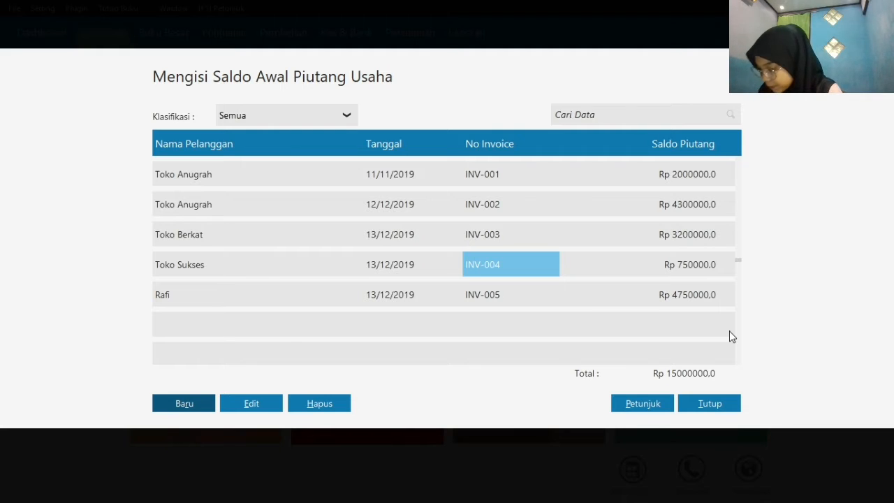
# Close the opening receivables list and open the opening balances for accounts payable (Saldo Awal Hutang Usaha)
pyautogui.click(720, 408)
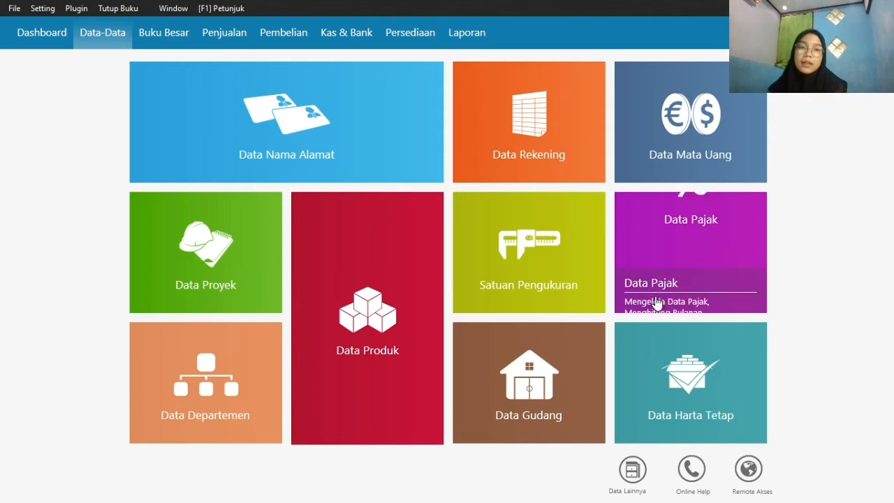
pyautogui.click(44, 10)
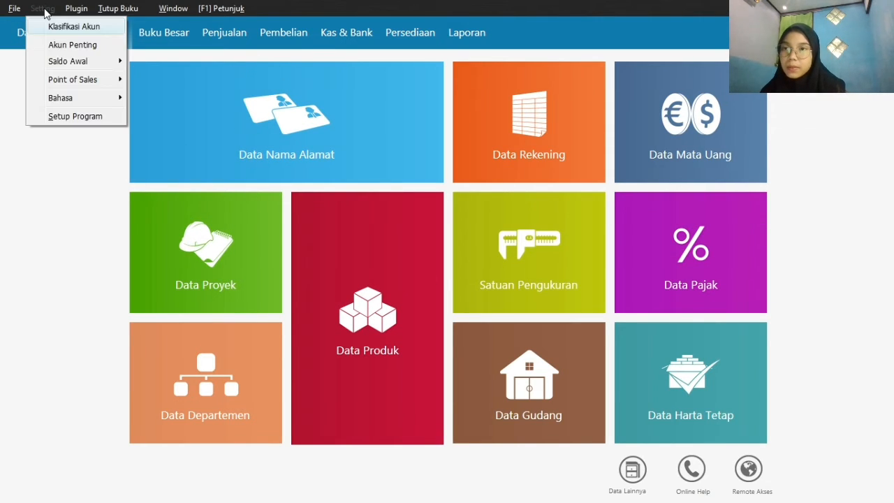
pyautogui.moveTo(76, 66)
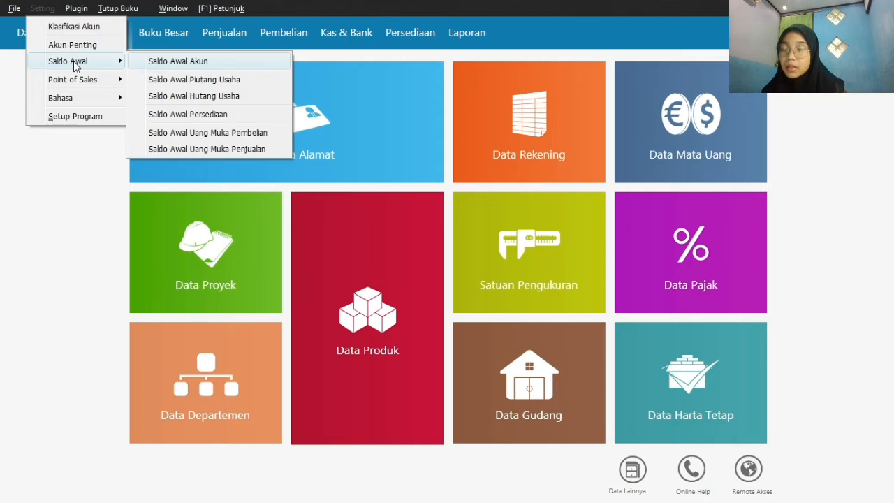
pyautogui.click(209, 98)
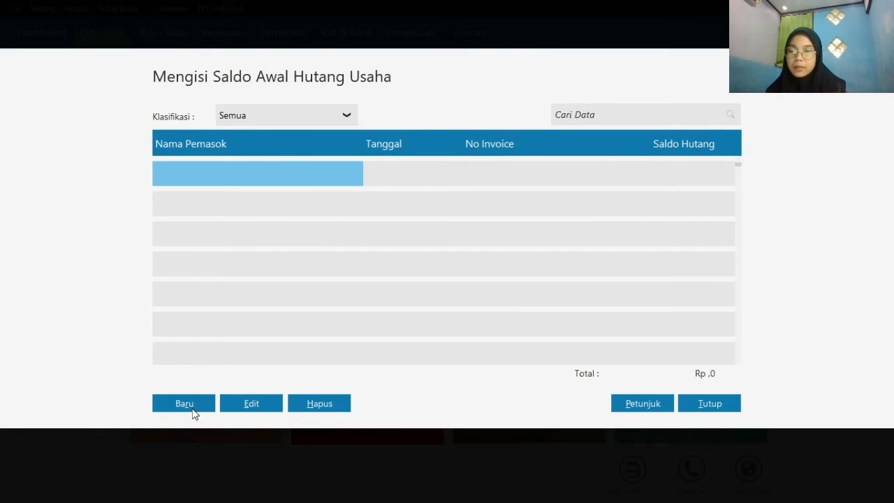
# Start a new opening payable entry and choose Sephia Phone as the supplier
pyautogui.click(192, 403)
pyautogui.click(456, 160)
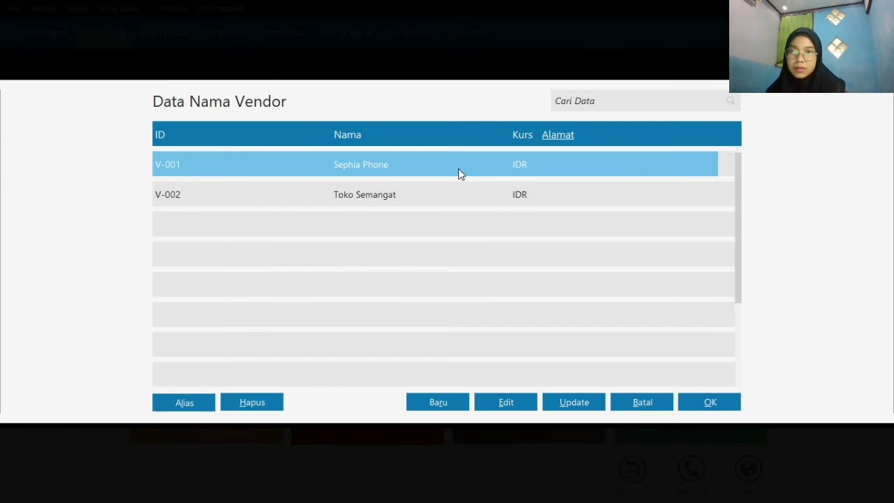
pyautogui.click(699, 406)
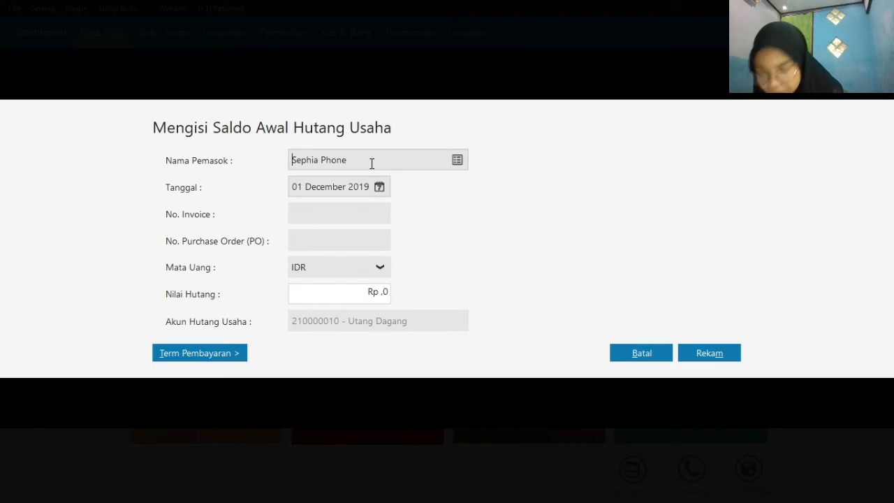
# Date Sephia Phone's opening payable 18 November 2019 and enter invoice number INV-023
pyautogui.click(378, 188)
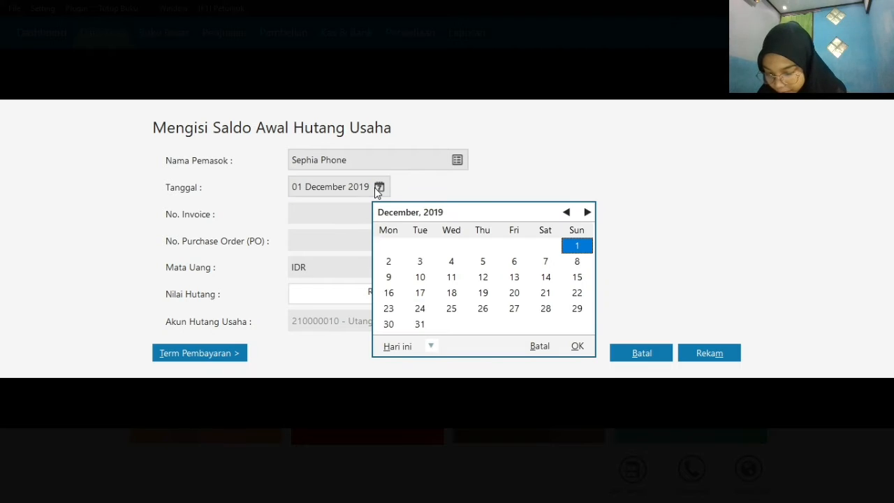
pyautogui.click(567, 213)
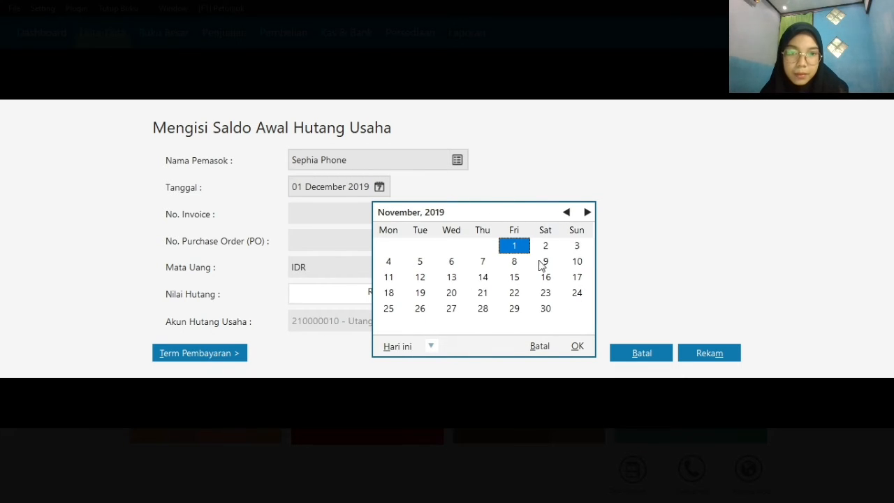
pyautogui.click(385, 295)
pyautogui.click(571, 346)
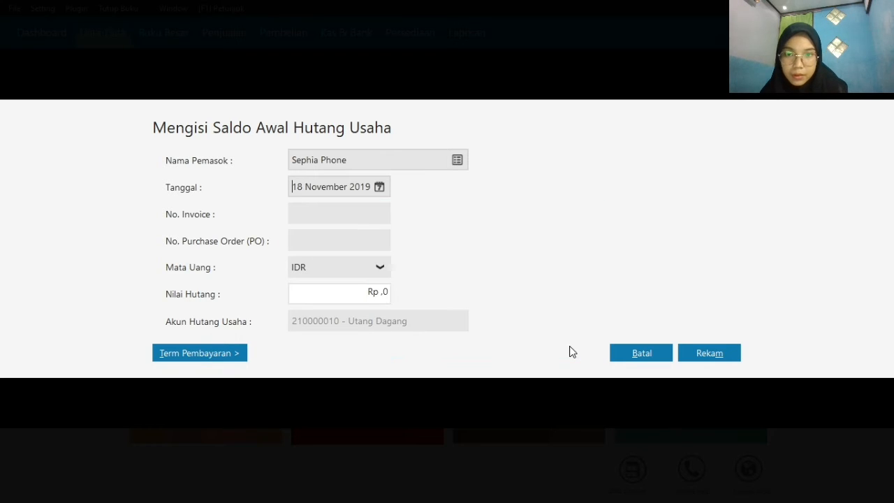
pyautogui.click(344, 220)
pyautogui.write('IN')
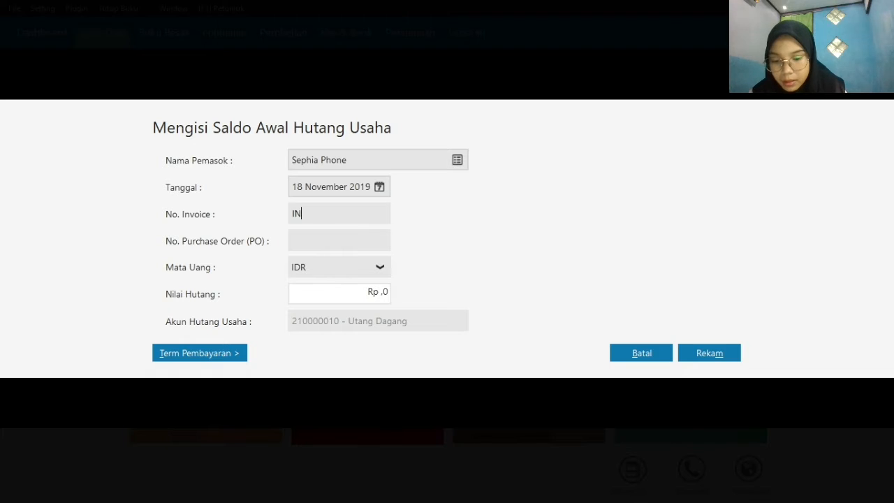
pyautogui.write('V-023')
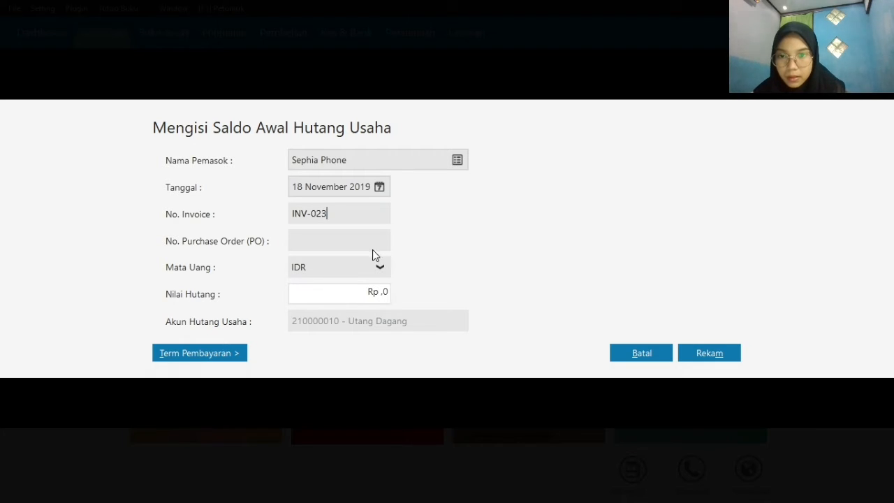
# Set the payable value for invoice INV-023 to Rp 2300000 and record the entry
pyautogui.click(370, 294)
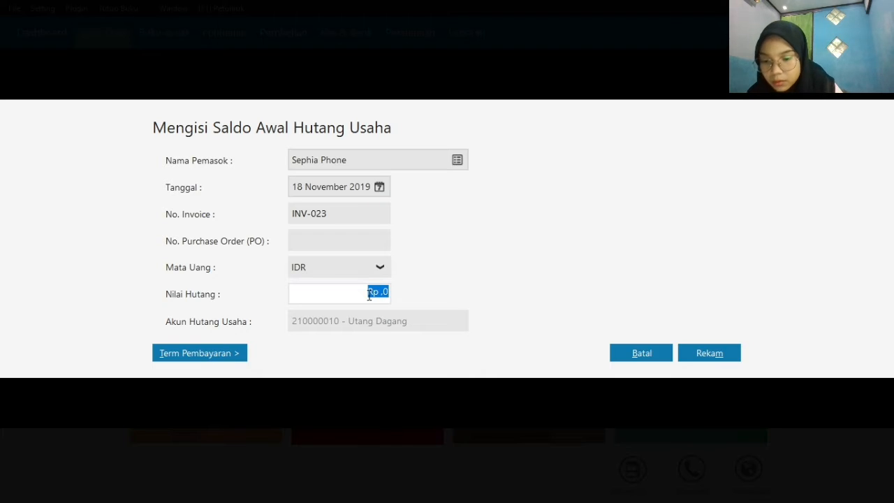
pyautogui.write('2300000')
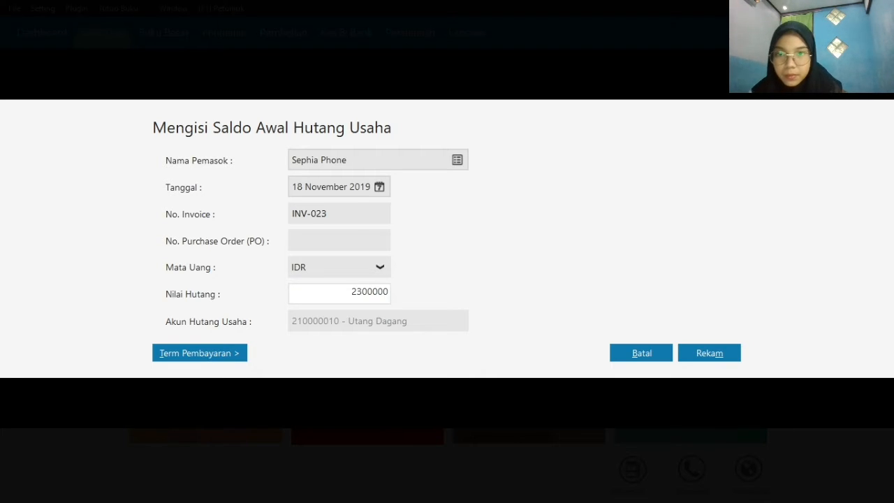
pyautogui.click(699, 353)
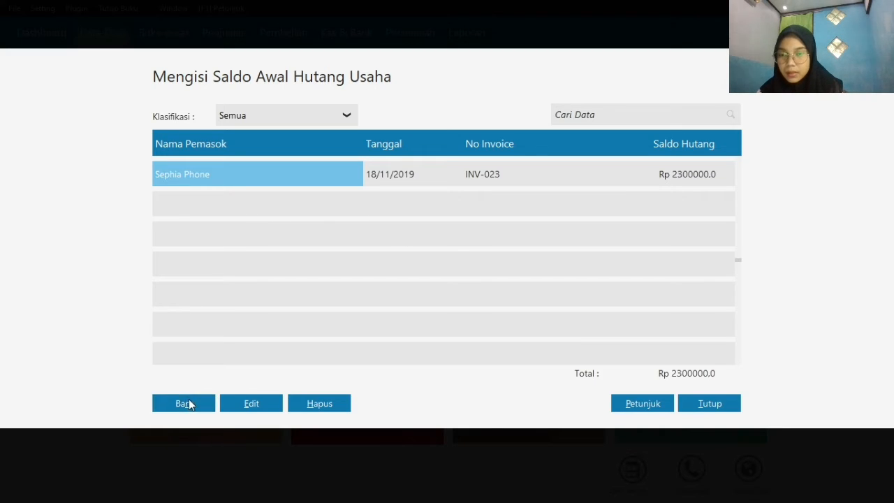
# Start another opening payable entry and choose Toko Semangat as the supplier
pyautogui.click(185, 403)
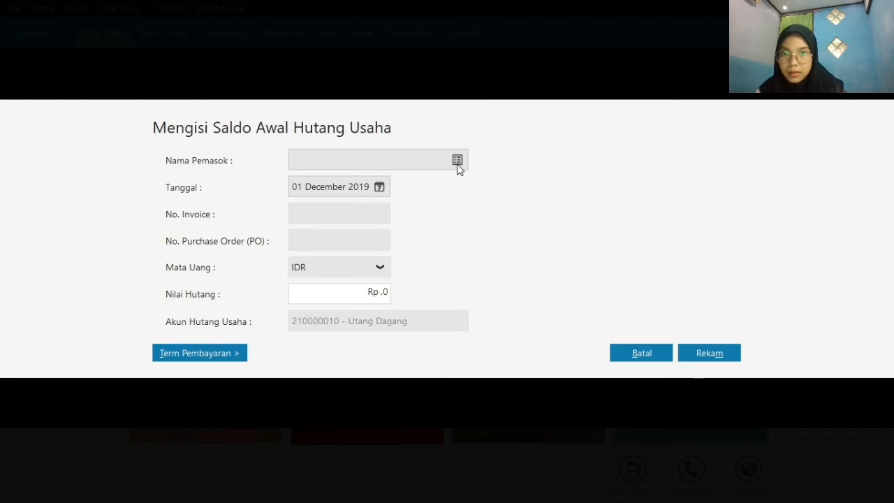
pyautogui.click(457, 162)
pyautogui.click(443, 190)
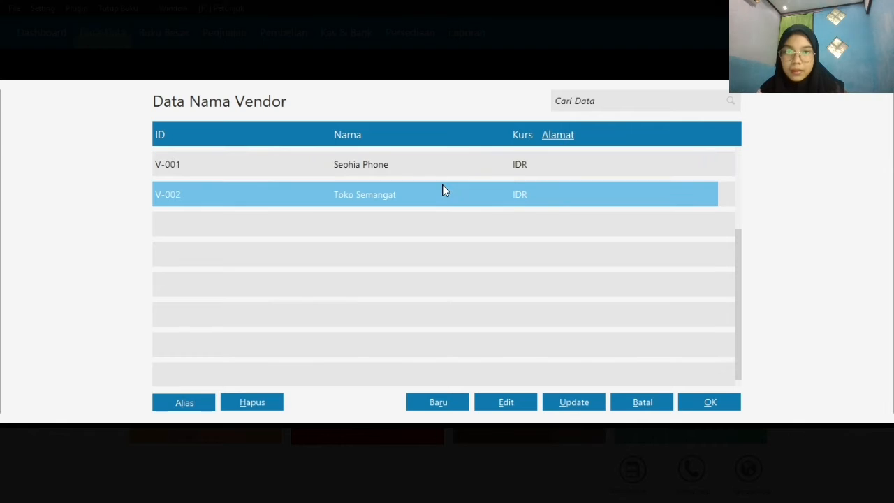
pyautogui.click(695, 405)
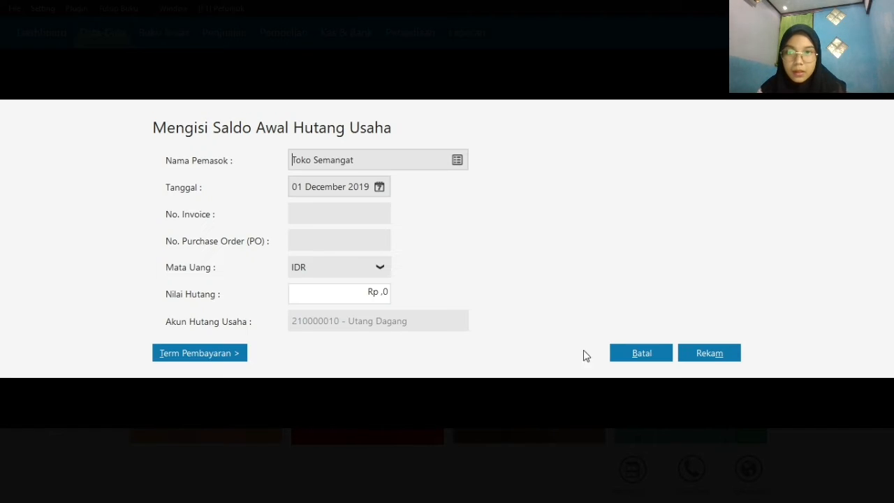
# Date Toko Semangat's opening payable 11 December 2019 and enter invoice number XII/243
pyautogui.click(384, 191)
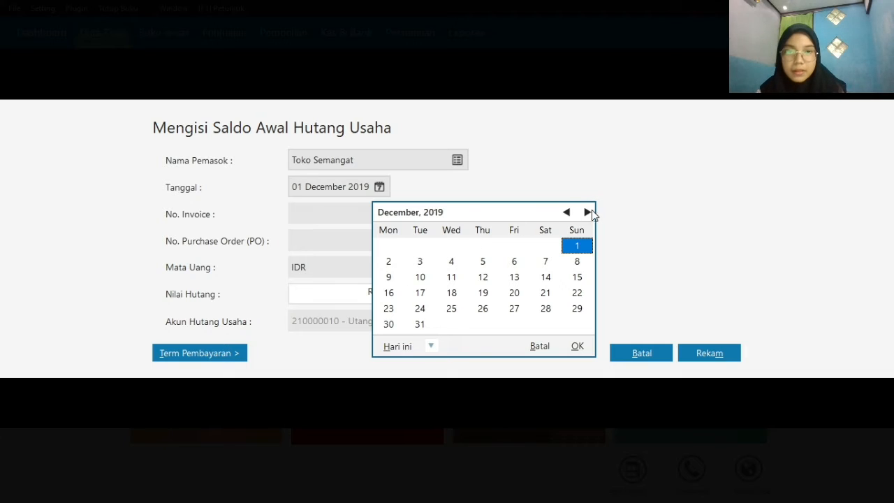
pyautogui.click(452, 279)
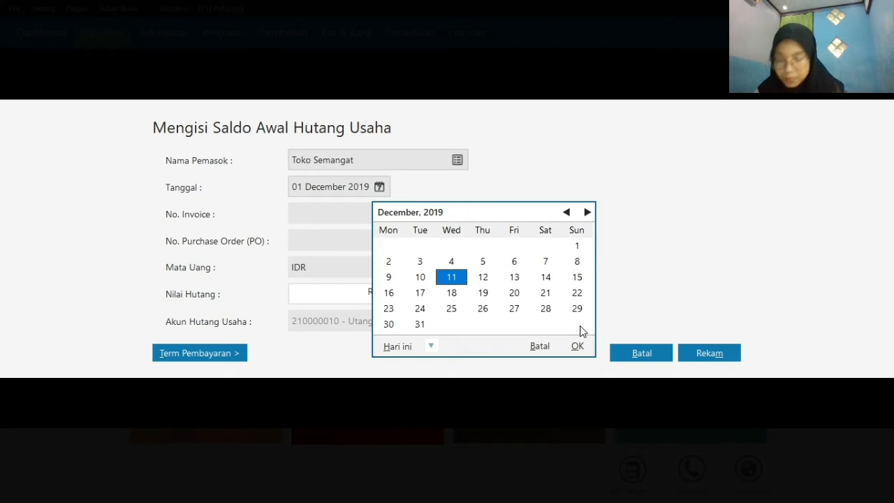
pyautogui.click(576, 347)
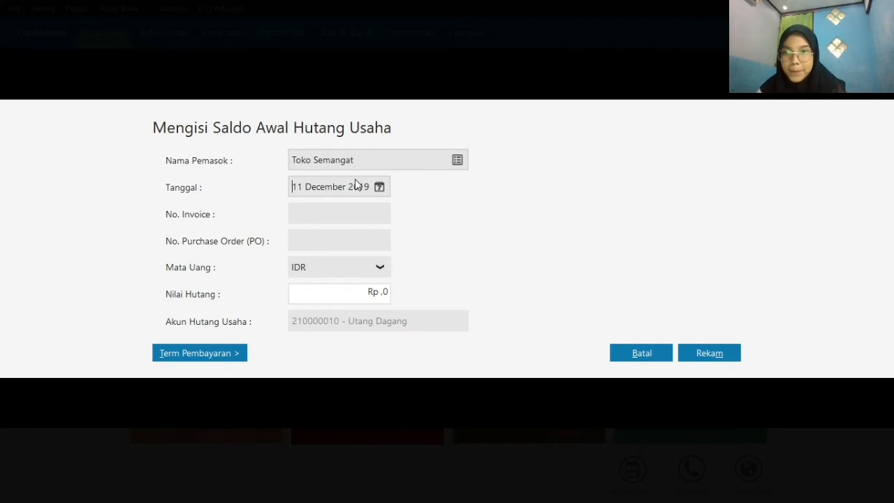
pyautogui.click(343, 215)
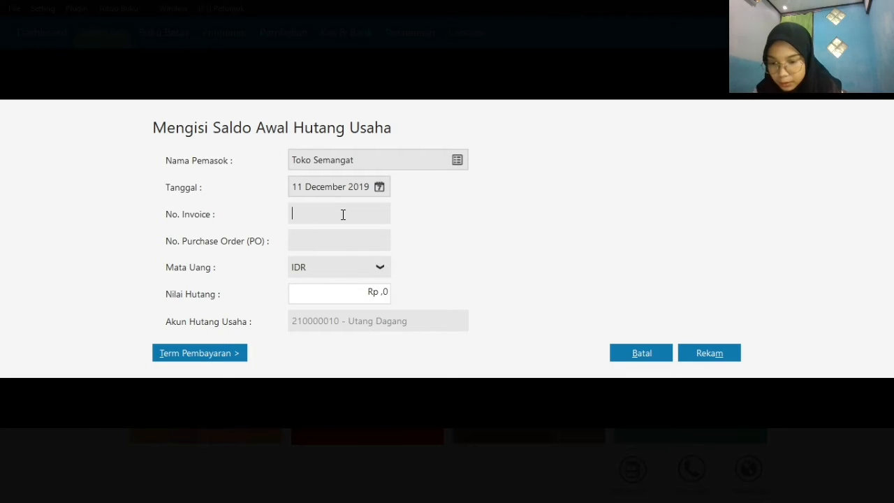
pyautogui.write('XX')
pyautogui.press('BackSpace')
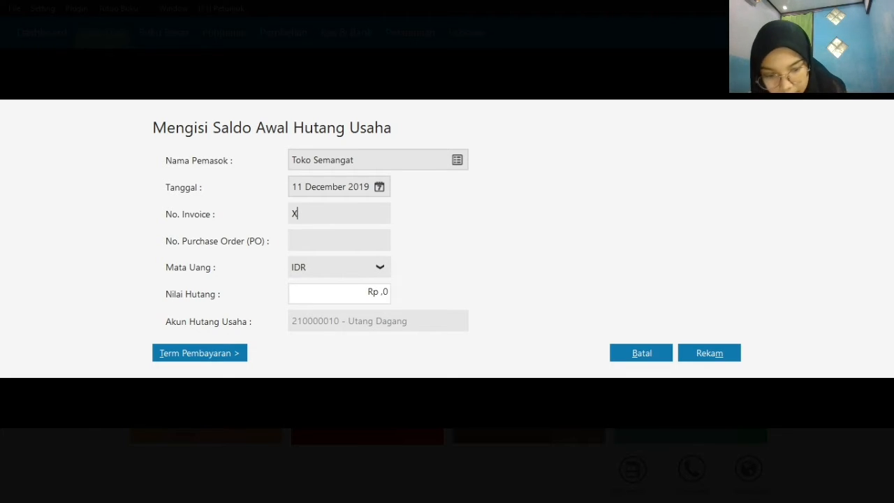
pyautogui.write('II/')
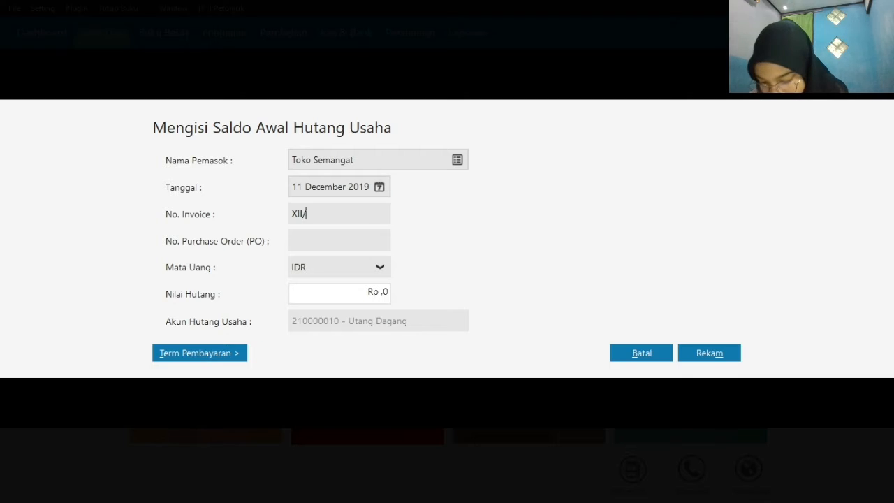
pyautogui.write('243')
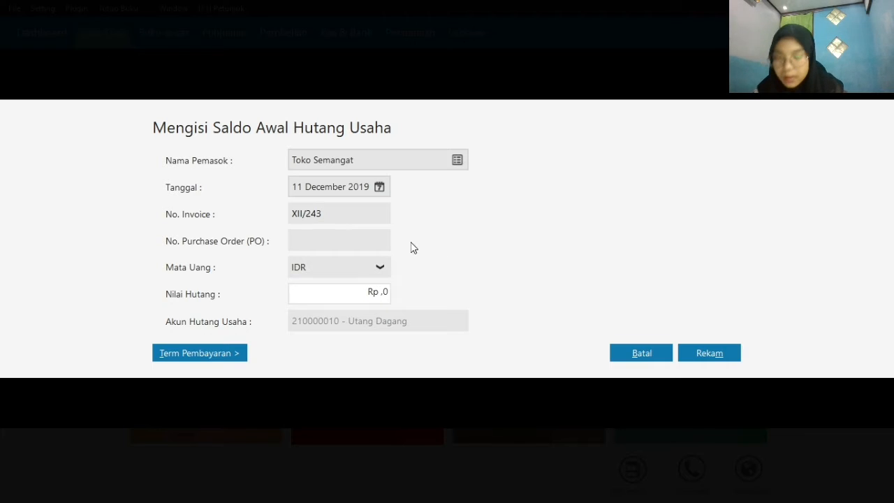
# Set the payable value for invoice XII/243 to Rp 3100000, record the entry, and close the opening payables list
pyautogui.click(360, 294)
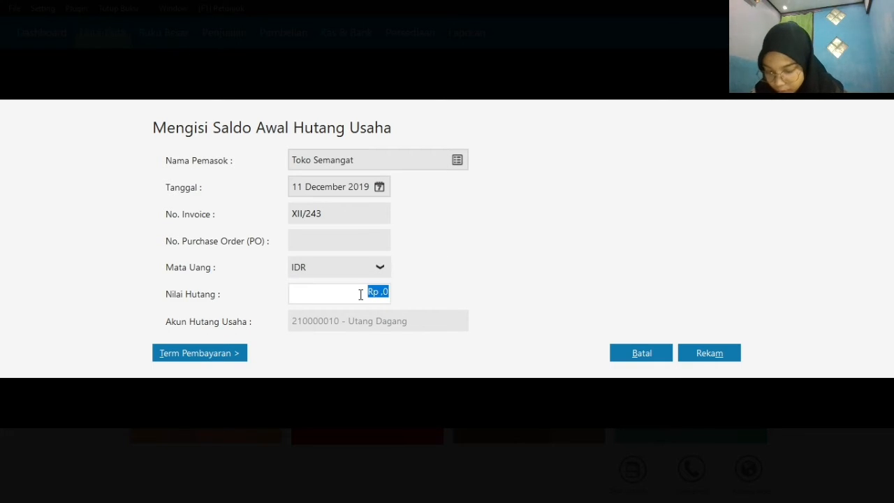
pyautogui.write('3.100.0')
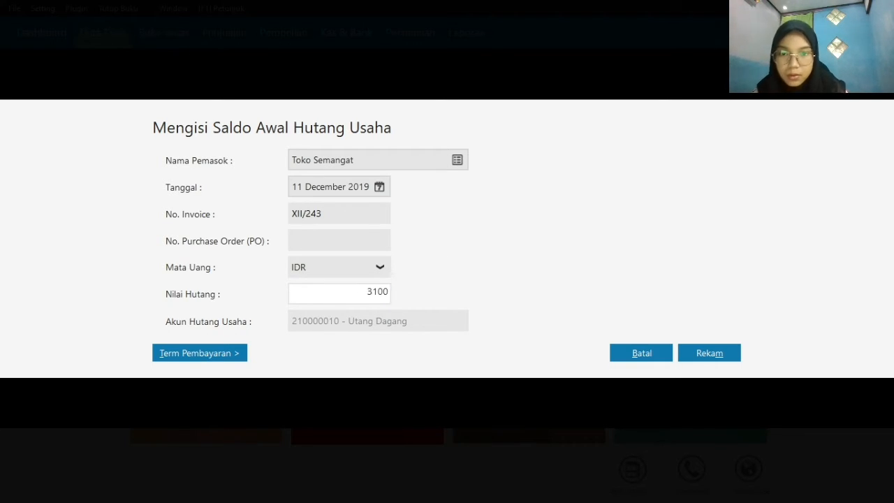
pyautogui.write('000')
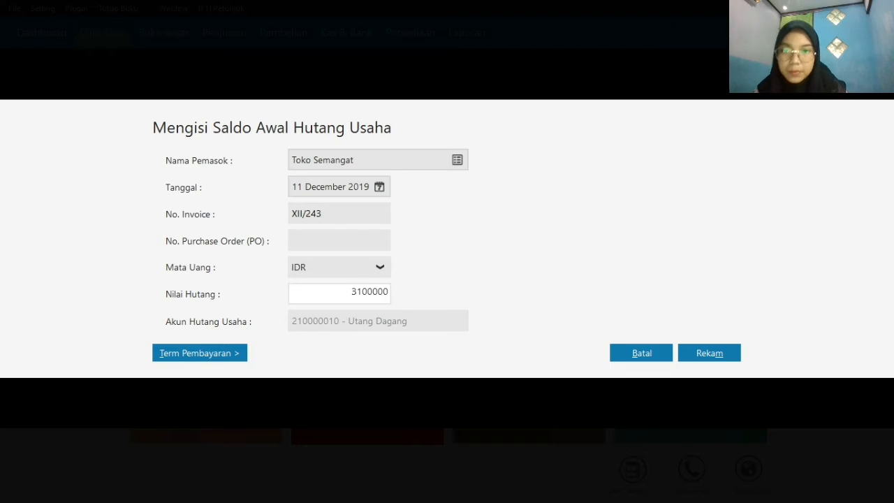
pyautogui.click(711, 356)
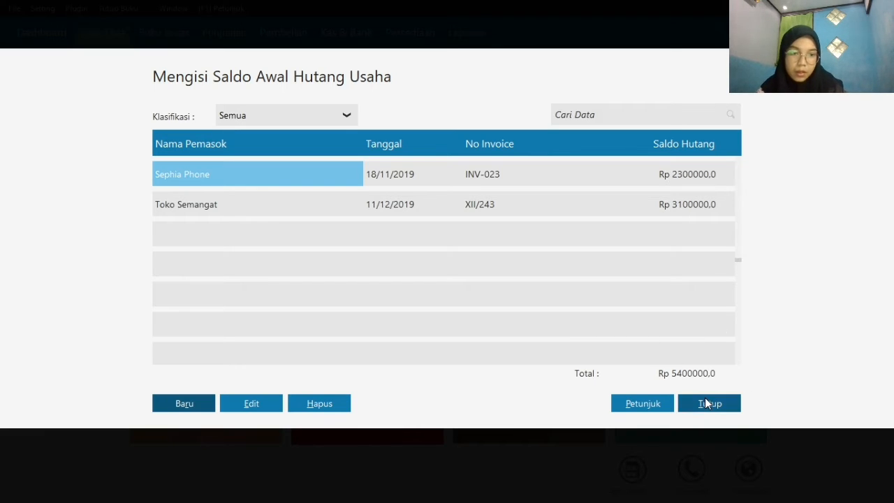
pyautogui.click(709, 403)
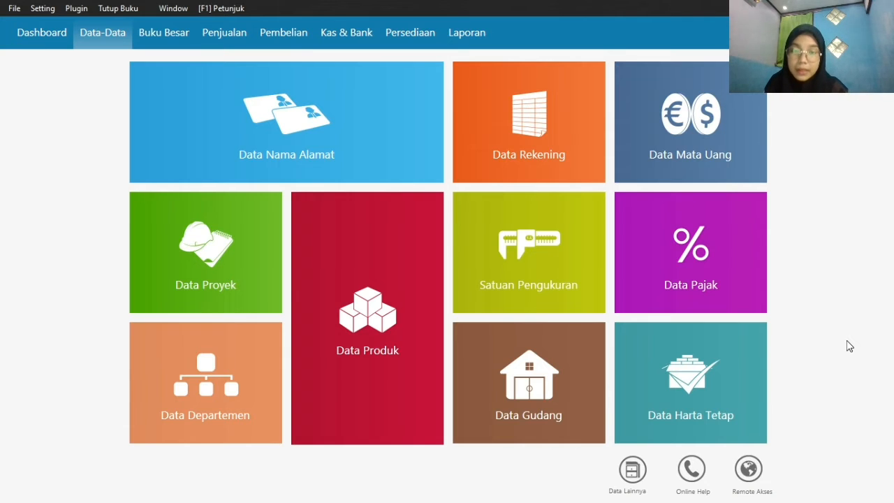
# Start a new product record and try to assign it to the Barang Handphone item group
pyautogui.moveTo(365, 310)
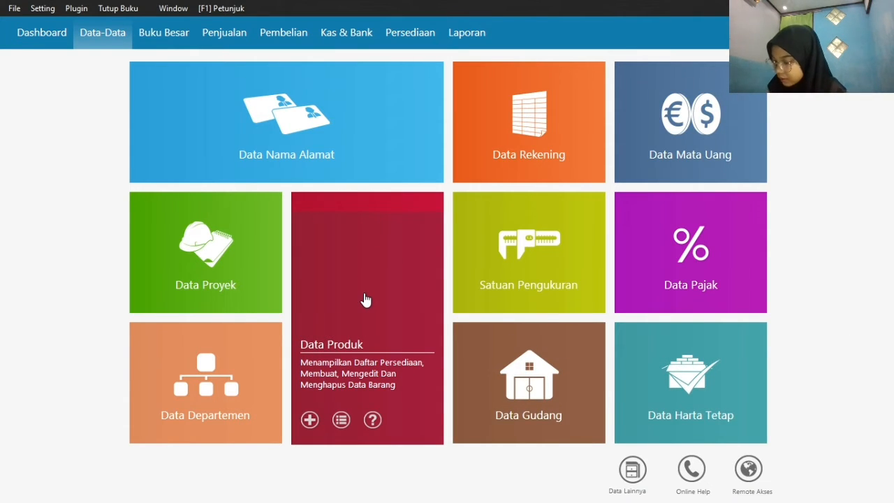
pyautogui.click(310, 420)
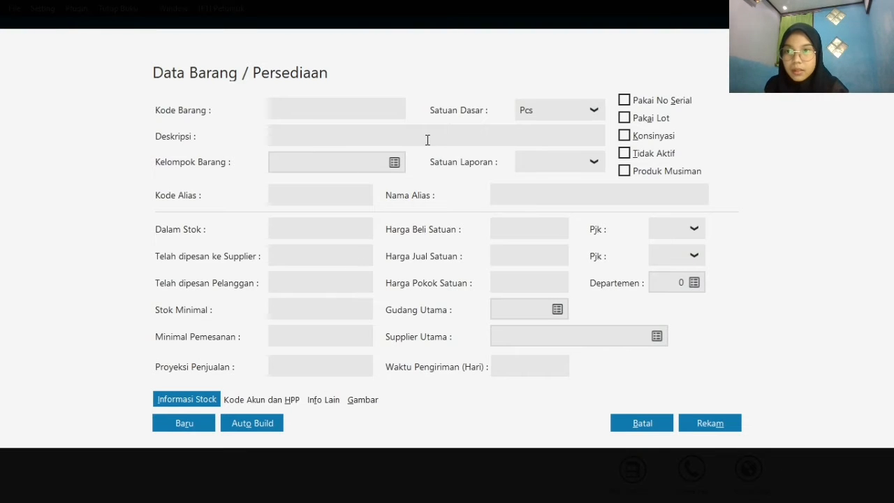
pyautogui.click(395, 162)
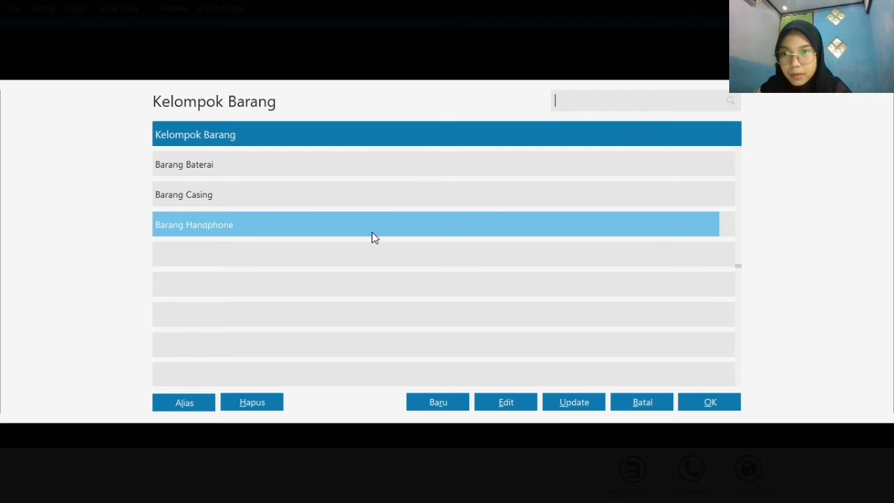
pyautogui.click(711, 403)
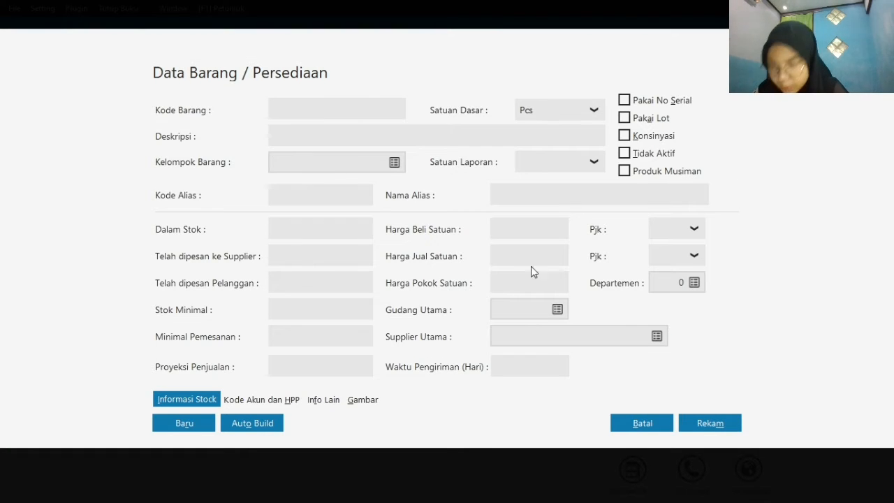
pyautogui.click(391, 117)
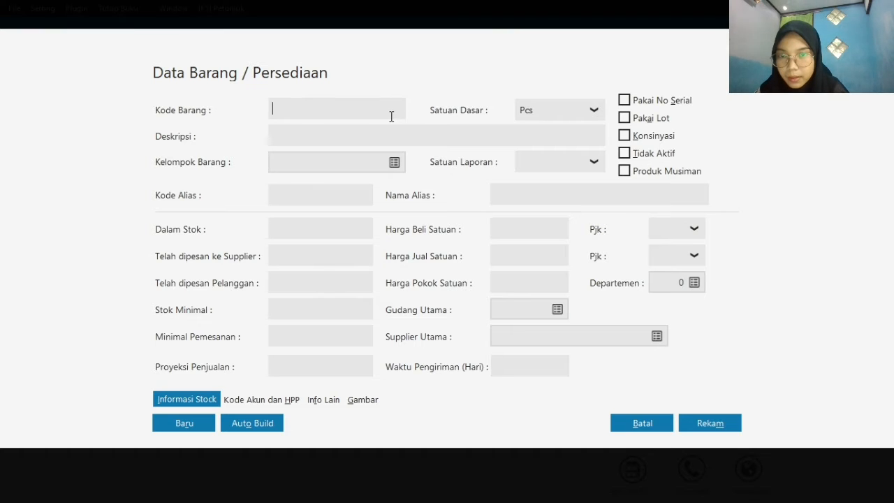
pyautogui.click(396, 165)
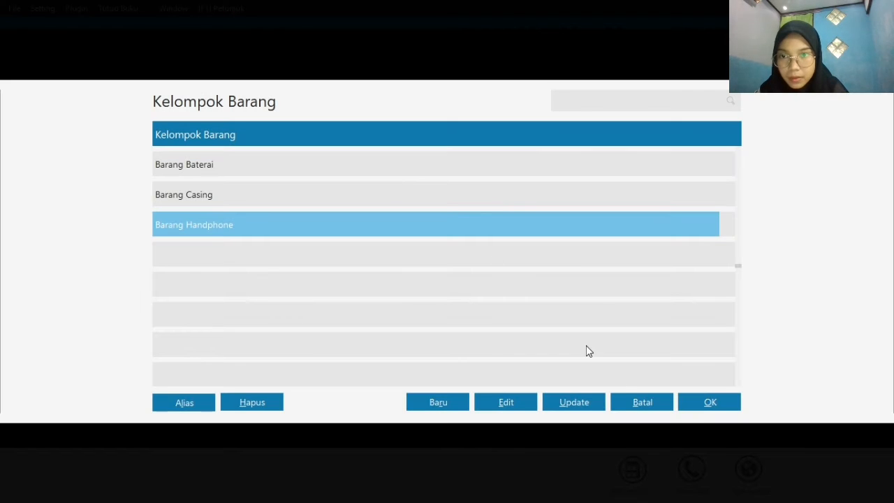
pyautogui.click(709, 401)
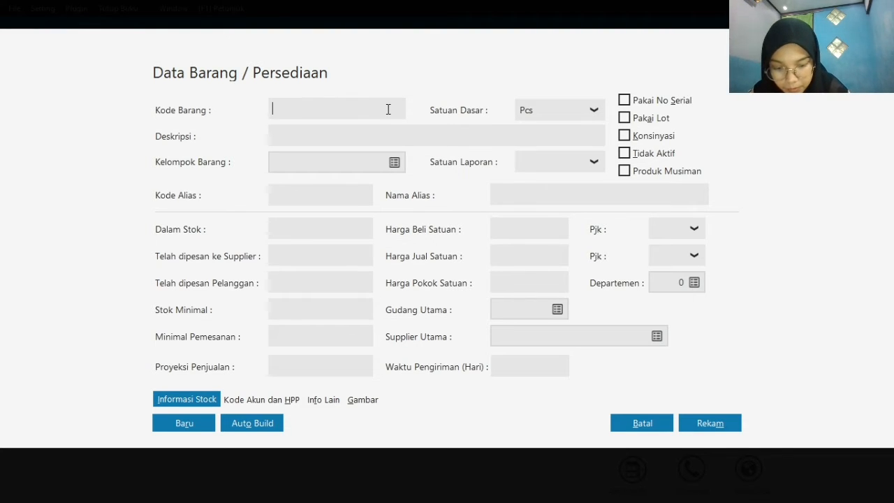
# Enter H-001 as the new product's item code
pyautogui.click(389, 110)
pyautogui.write('H')
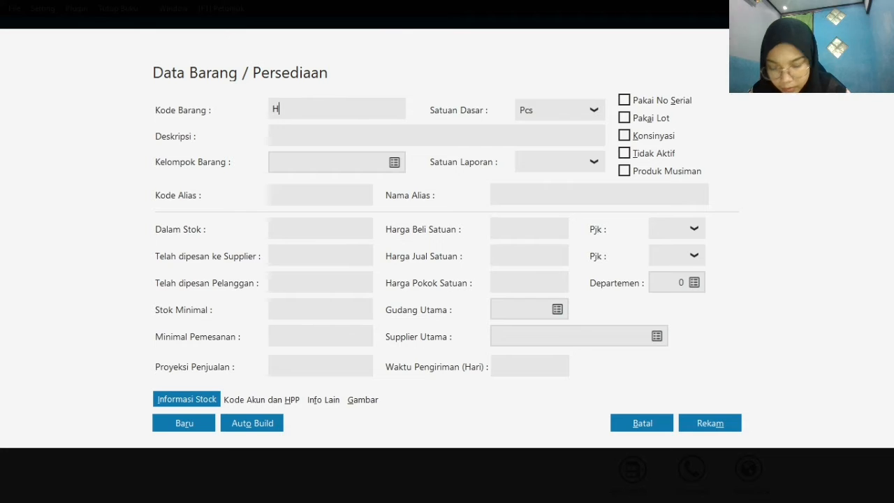
pyautogui.write('-00')
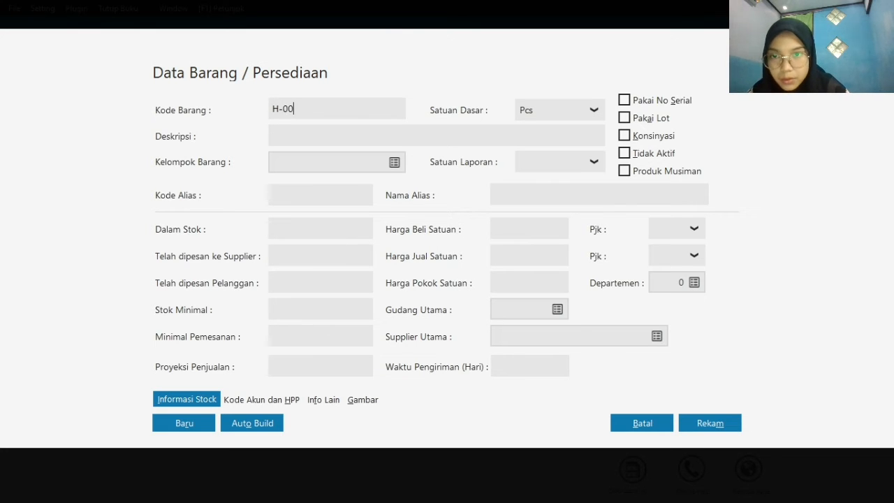
pyautogui.write('1')
# Describe product H-001 as Samsung Galaxy J1 and record it, returning to the master data overview
pyautogui.click(409, 138)
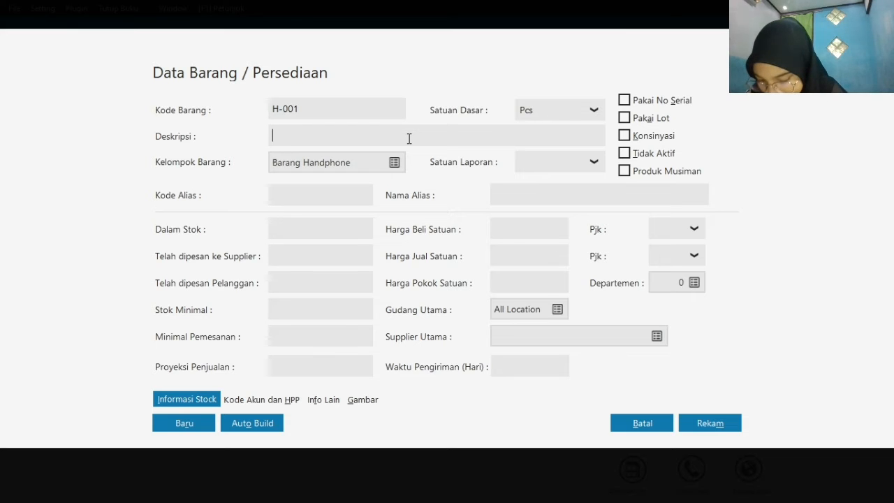
pyautogui.write('S')
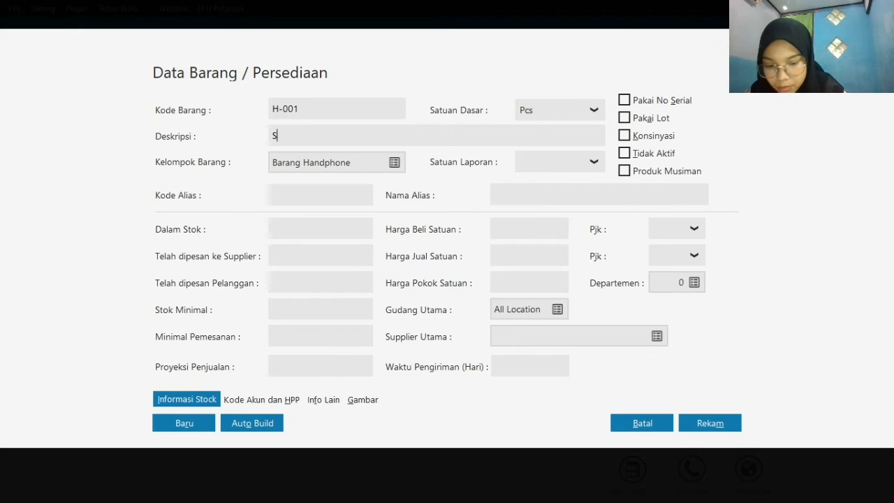
pyautogui.write('amsung Galaxy')
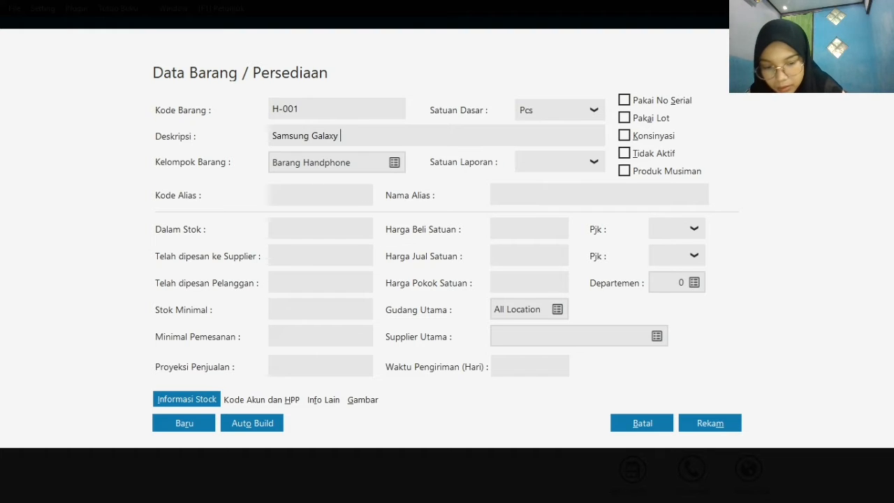
pyautogui.write(' J1')
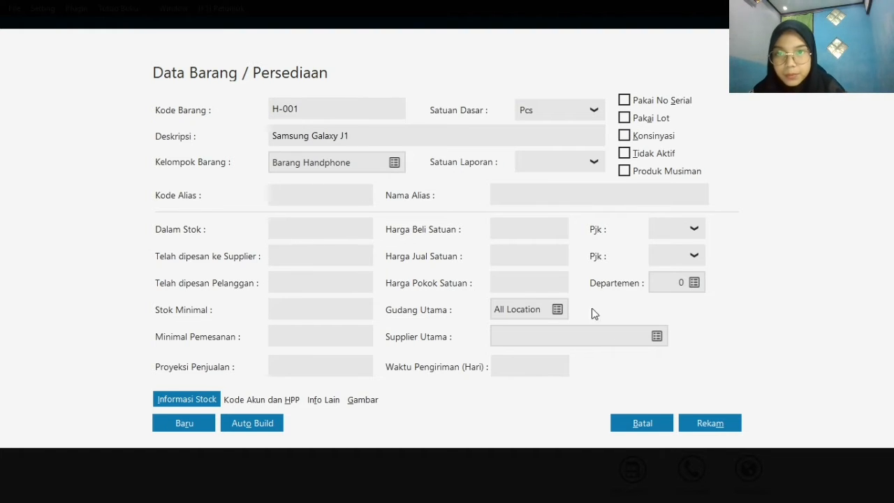
pyautogui.click(707, 421)
pyautogui.click(706, 421)
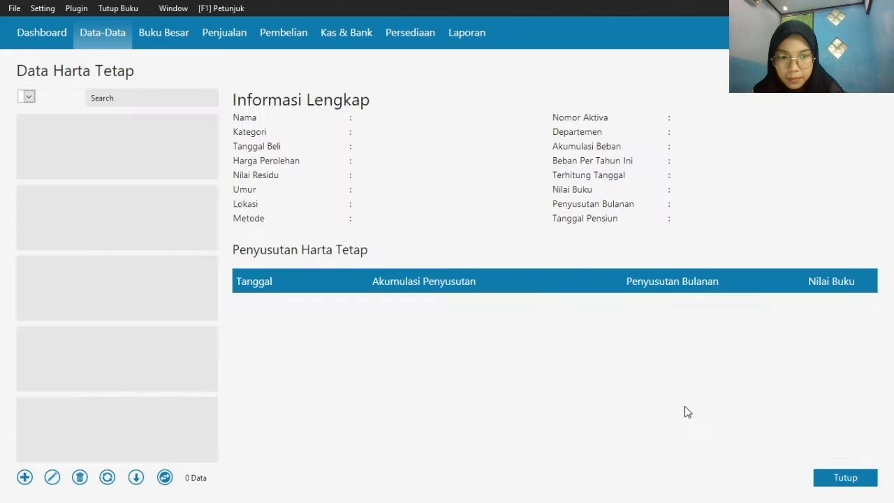
pyautogui.click(834, 480)
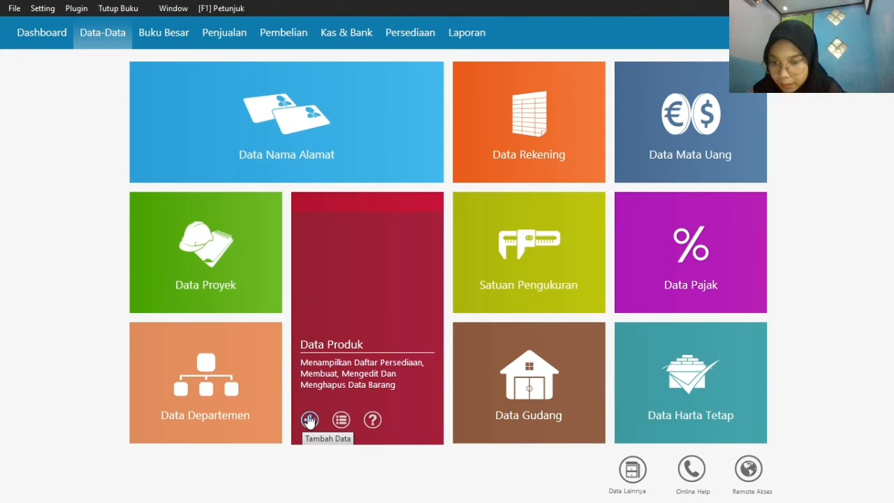
# Start another product record and enter item code H-002 with a capital H
pyautogui.click(310, 419)
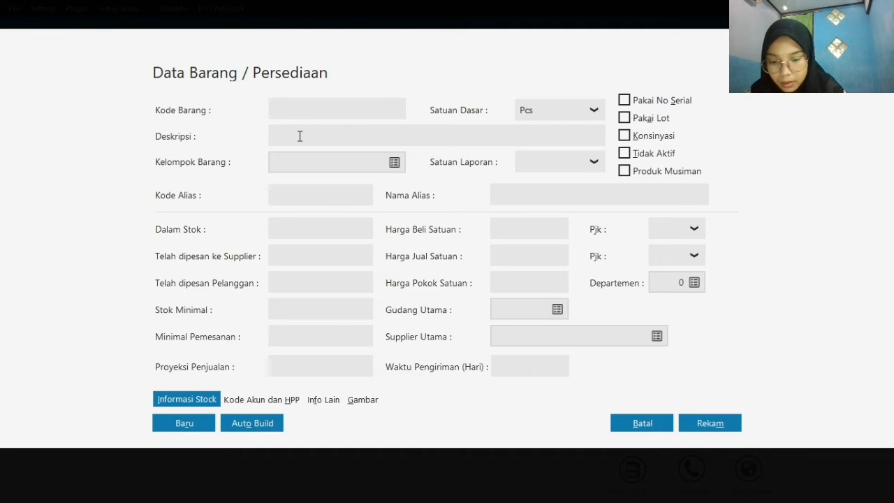
pyautogui.write('h-00')
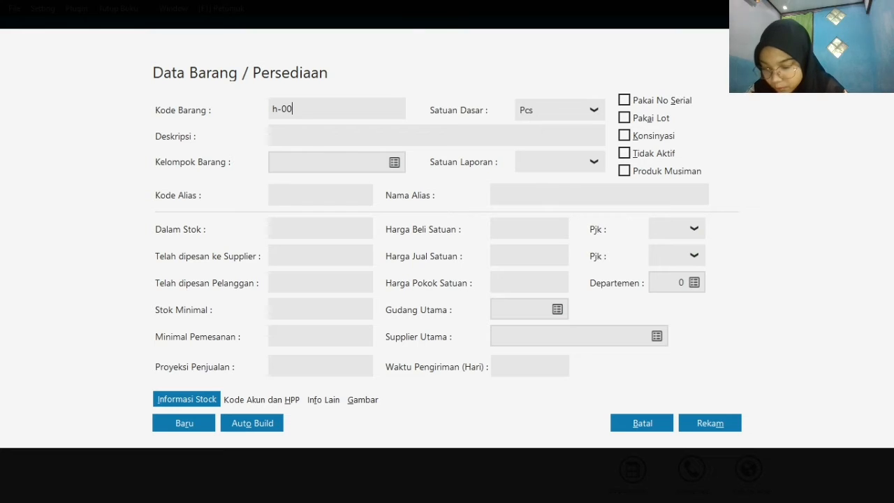
pyautogui.write('2')
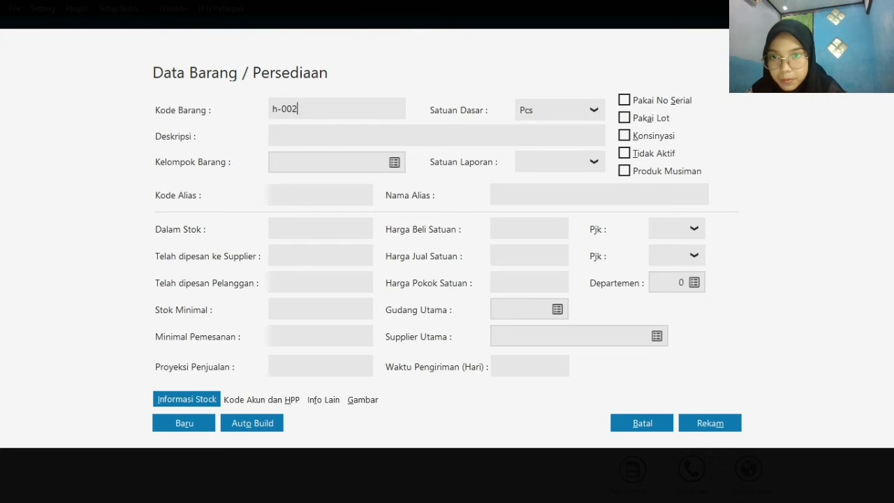
pyautogui.click(278, 108)
pyautogui.press('BackSpace')
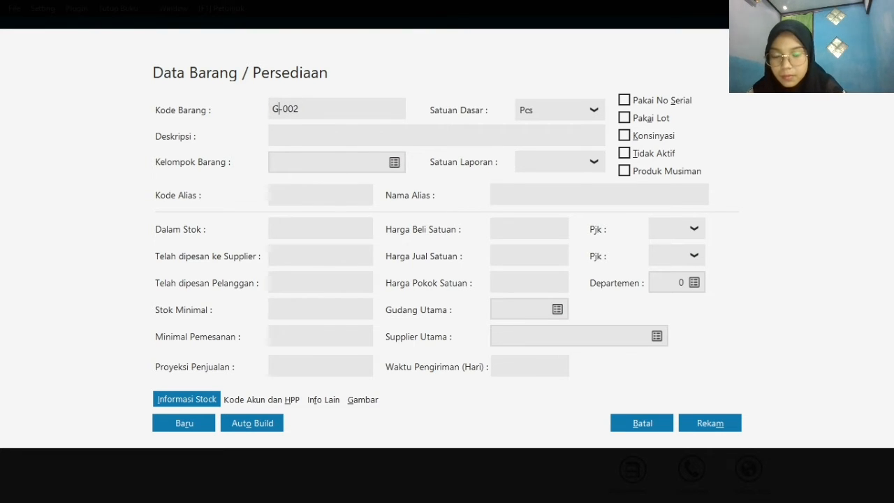
pyautogui.write('H')
# Describe product H-002 as Samsung Galaxy 7 and record it
pyautogui.click(298, 134)
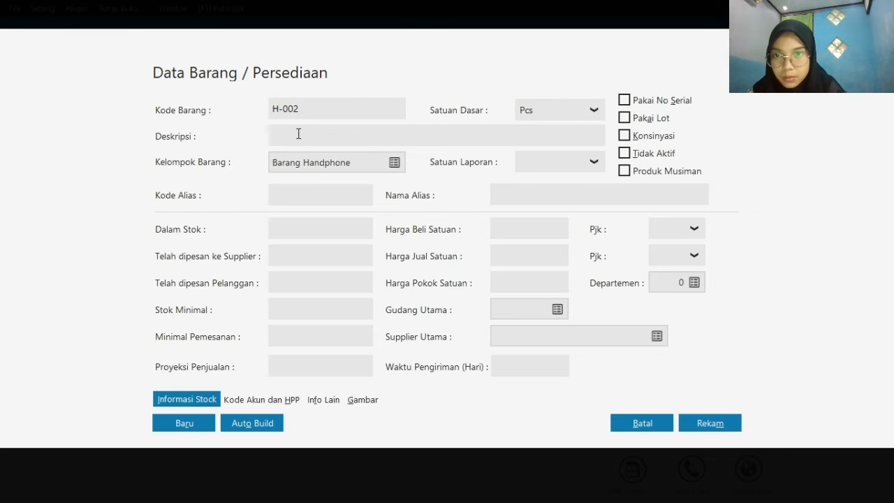
pyautogui.write('Samsu')
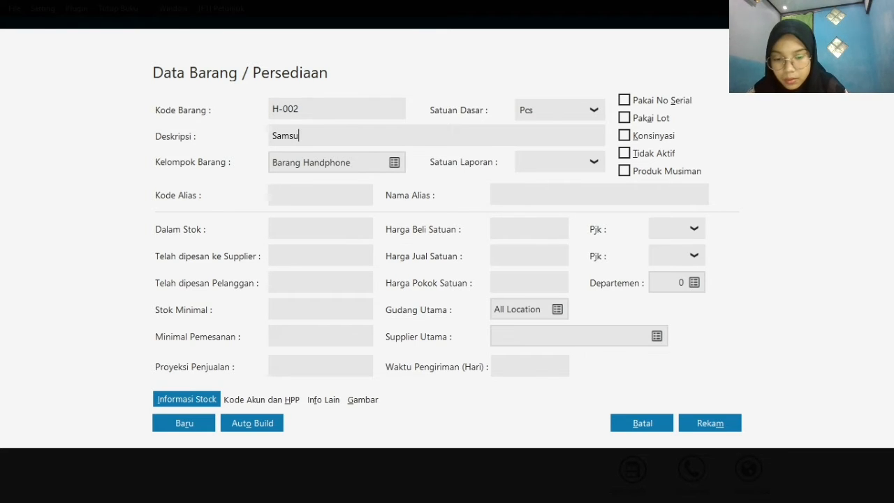
pyautogui.write('ng Gal')
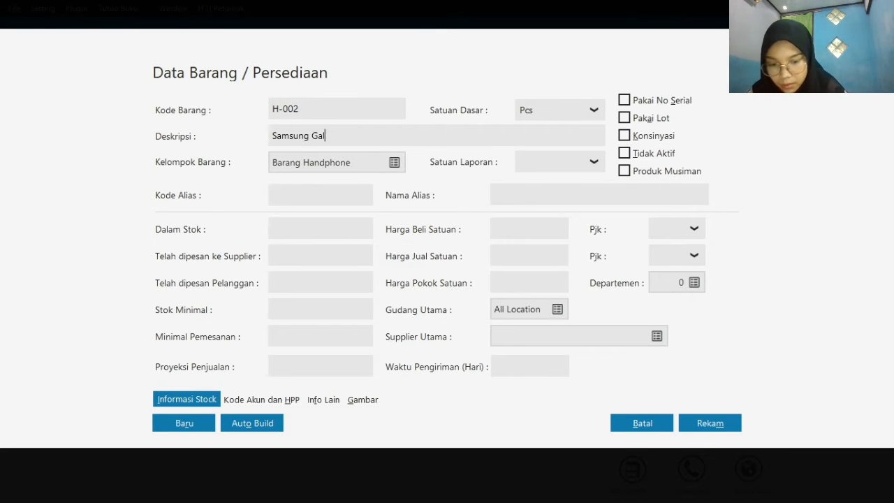
pyautogui.write('axy J')
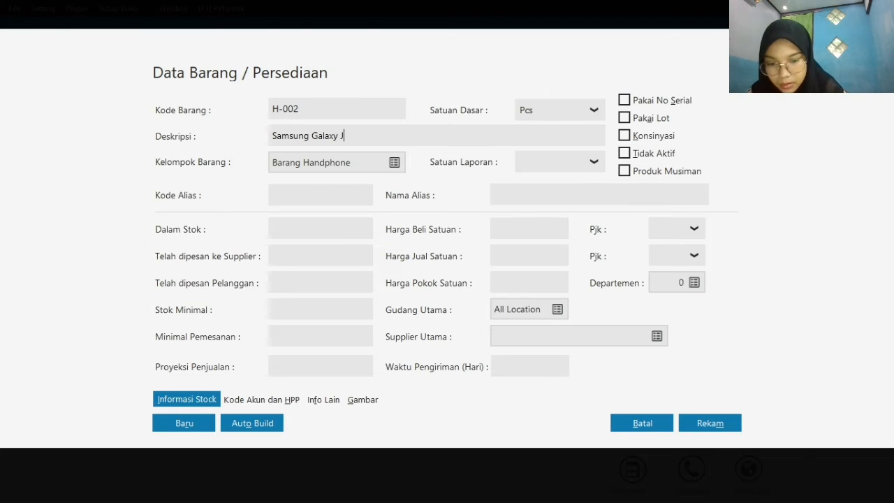
pyautogui.press('BackSpace')
pyautogui.write('7')
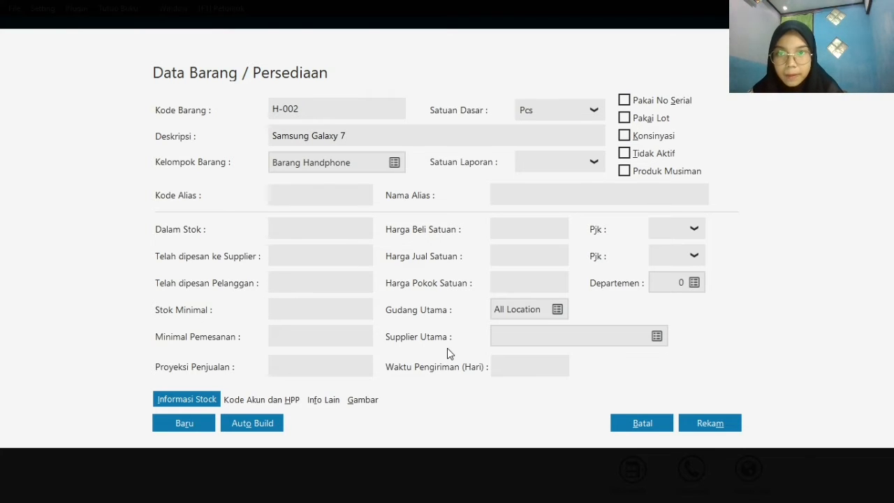
pyautogui.click(693, 429)
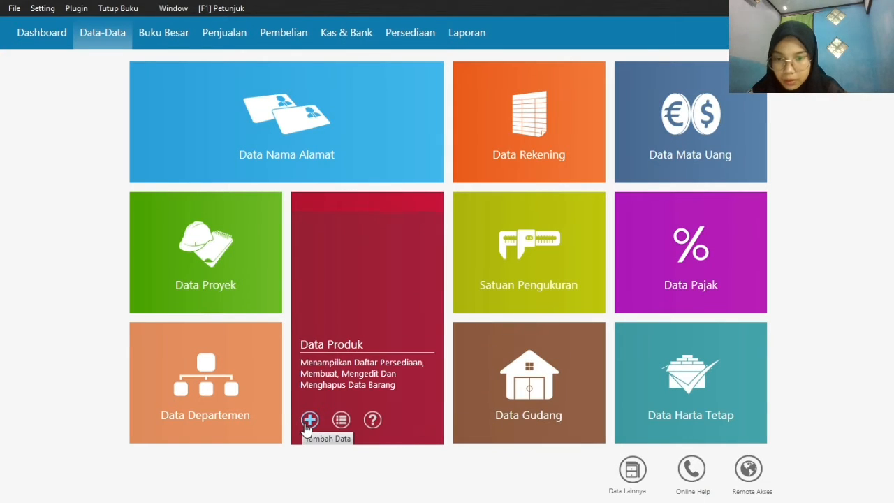
# Add a product with item code H-003 and description Oppo F1 Plus, and record it
pyautogui.click(307, 422)
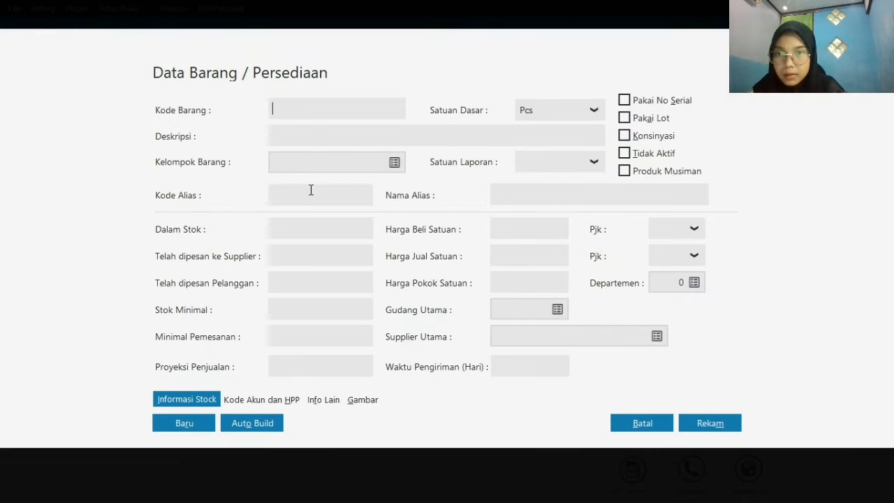
pyautogui.write('H-003')
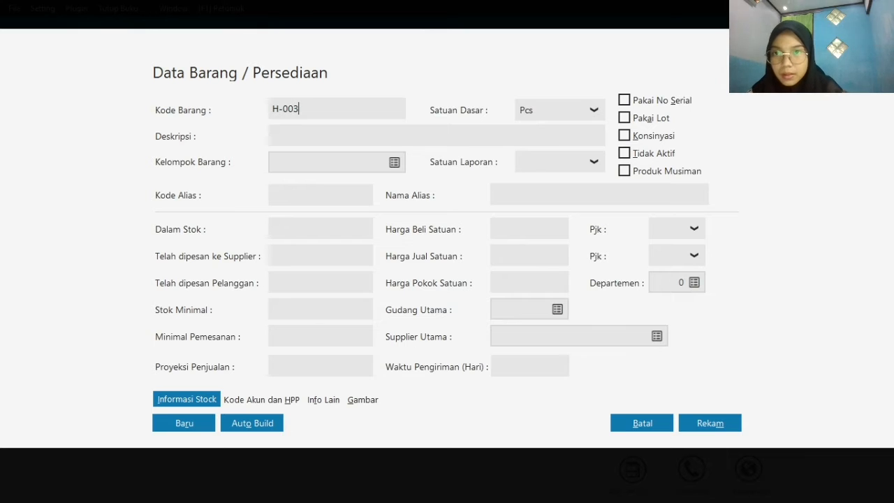
pyautogui.click(332, 134)
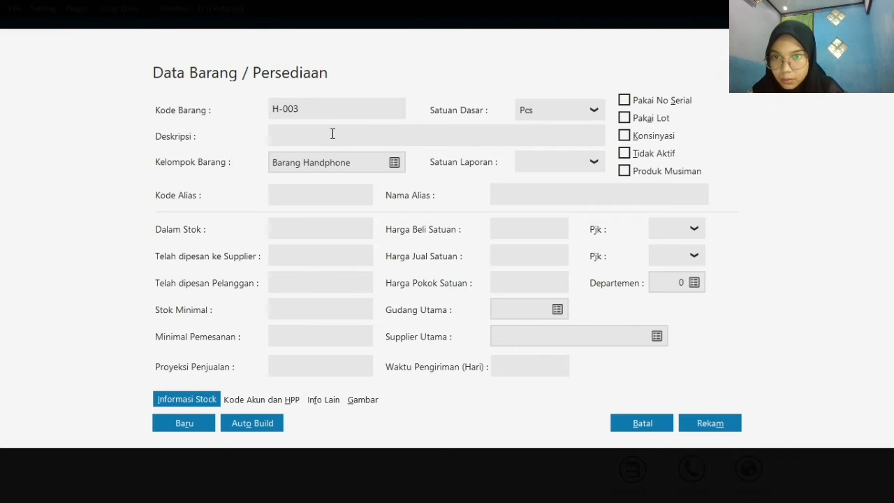
pyautogui.write('O')
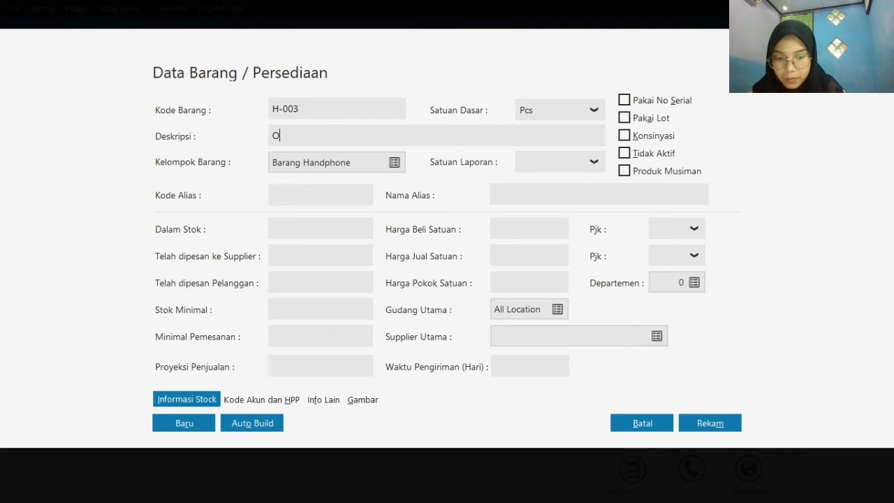
pyautogui.write('ppo F')
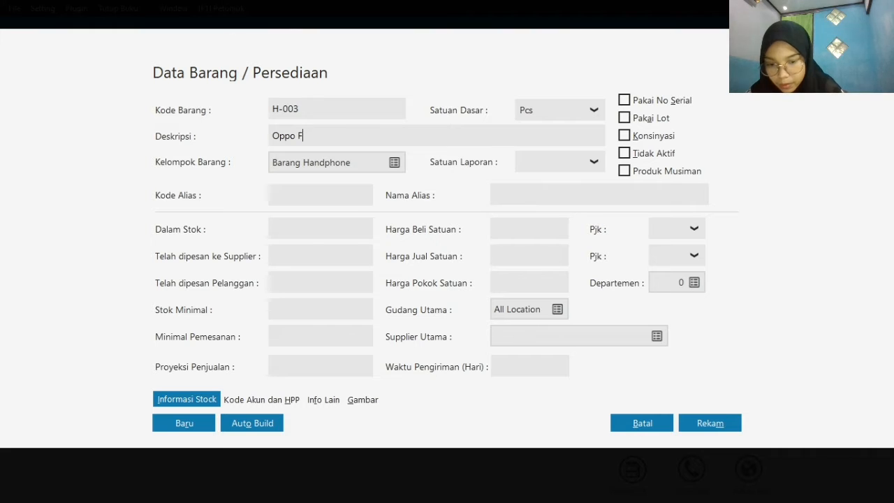
pyautogui.write('1 Pluse')
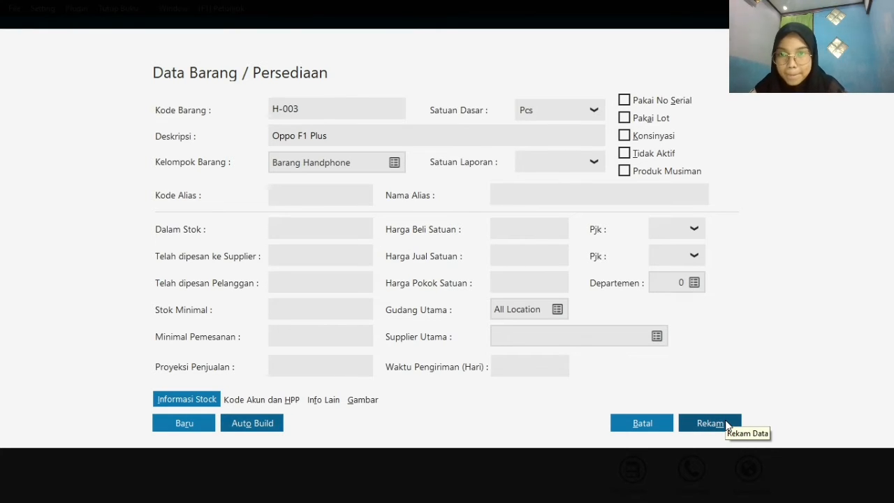
pyautogui.click(725, 423)
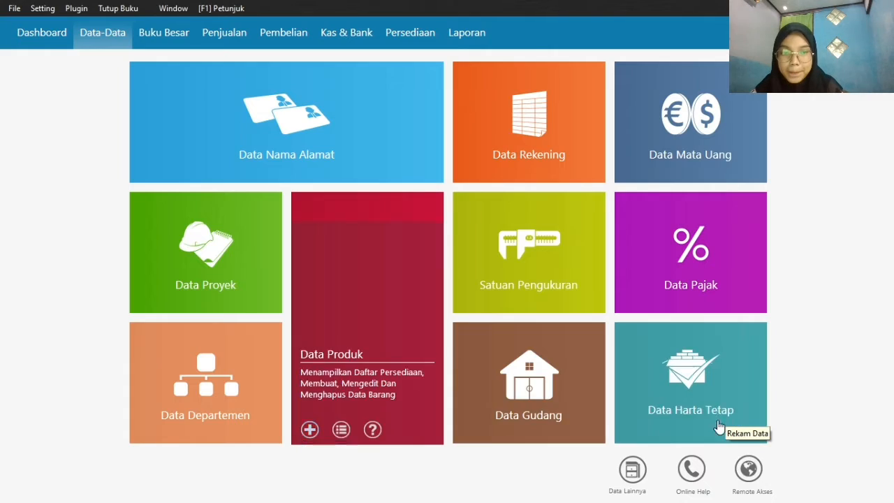
# Add a product with item code H-004 and description Oppo F1 S, and record it
pyautogui.click(306, 426)
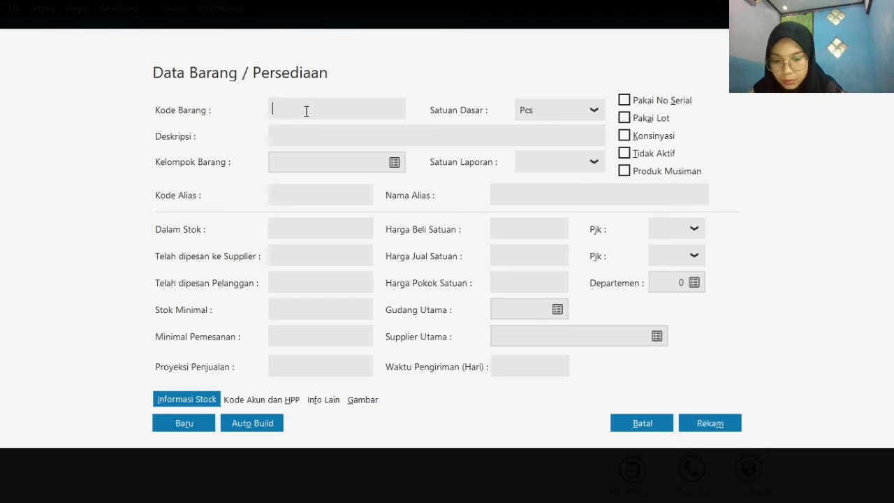
pyautogui.write('H-004')
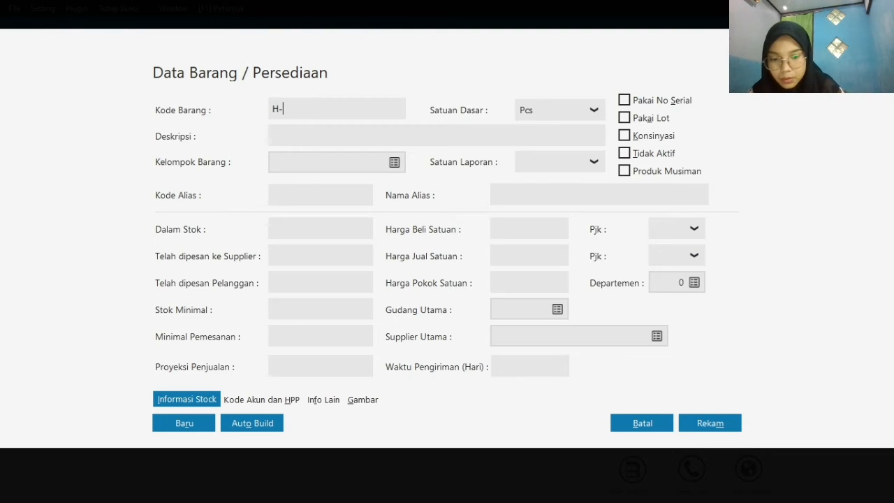
pyautogui.click(341, 135)
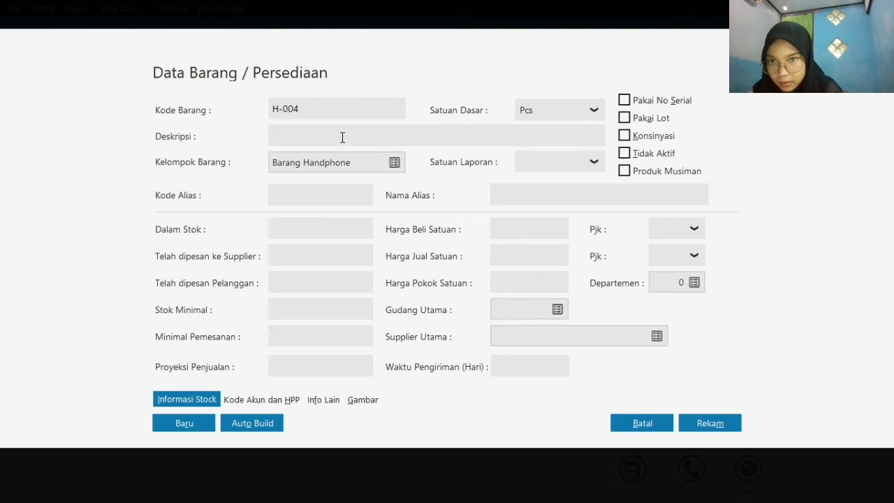
pyautogui.write('O')
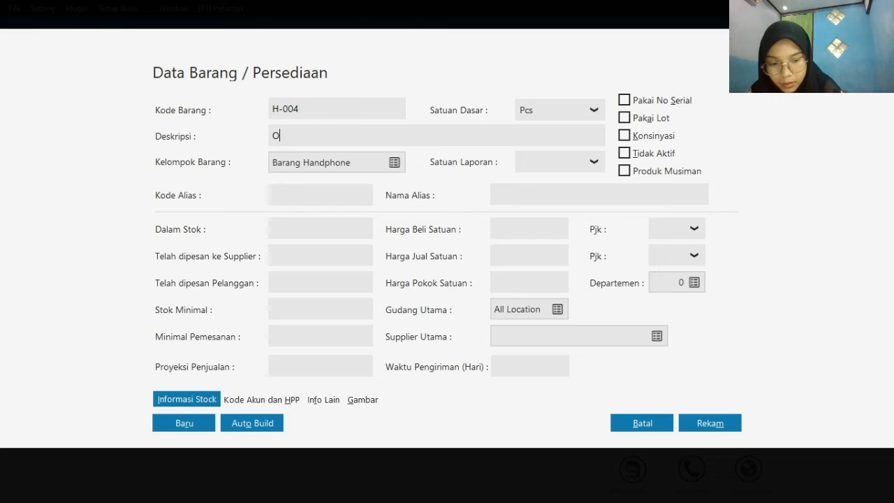
pyautogui.write('ppo F')
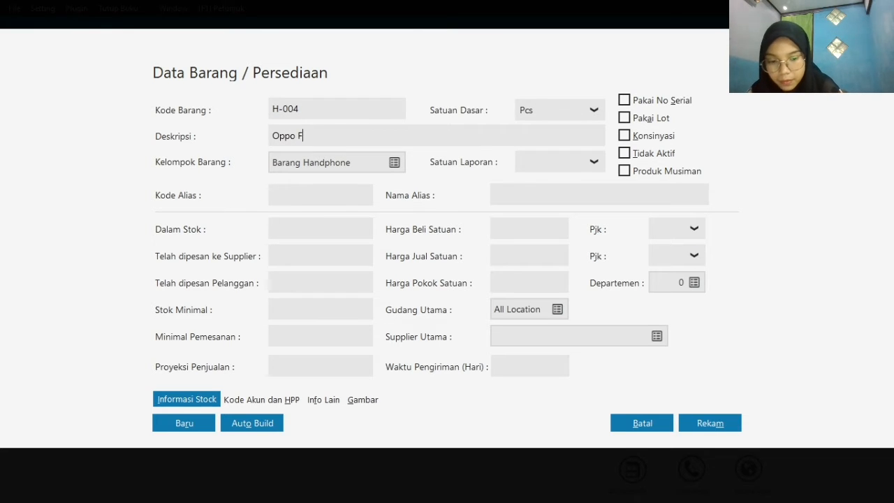
pyautogui.write('1')
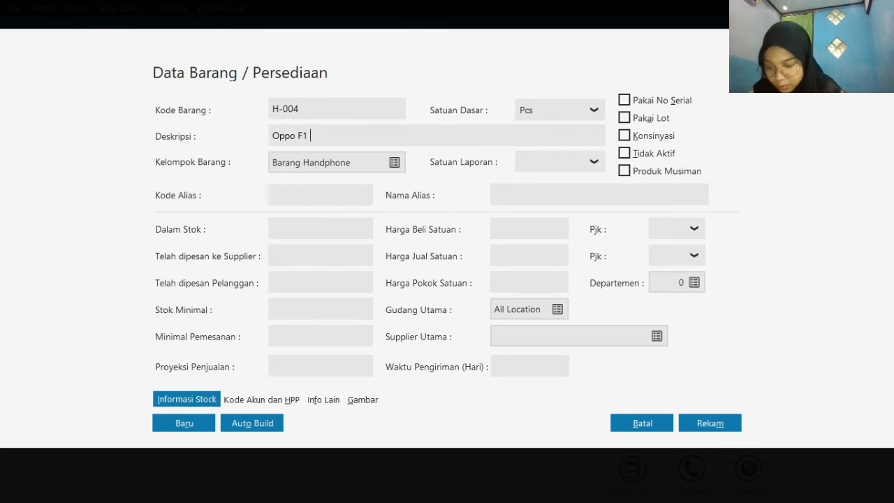
pyautogui.write(' S')
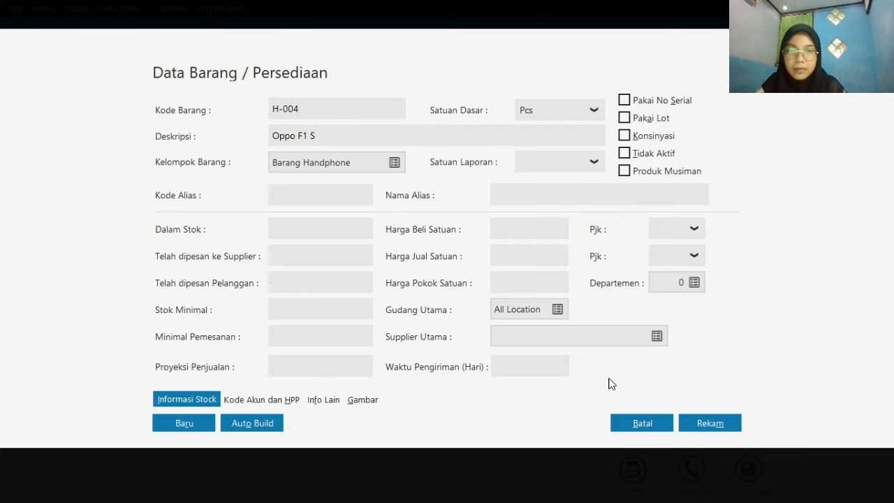
pyautogui.click(708, 423)
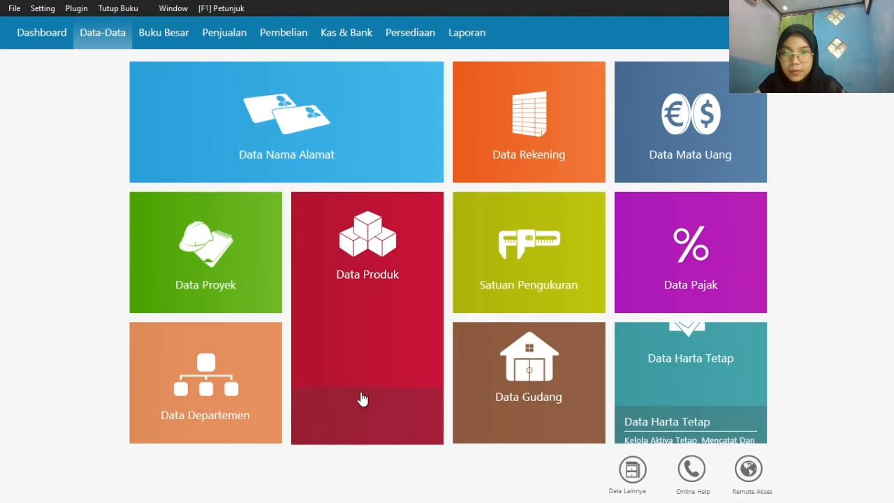
# Start a new product record with item code C-001 and assign it to the Barang Casing item group
pyautogui.moveTo(356, 397)
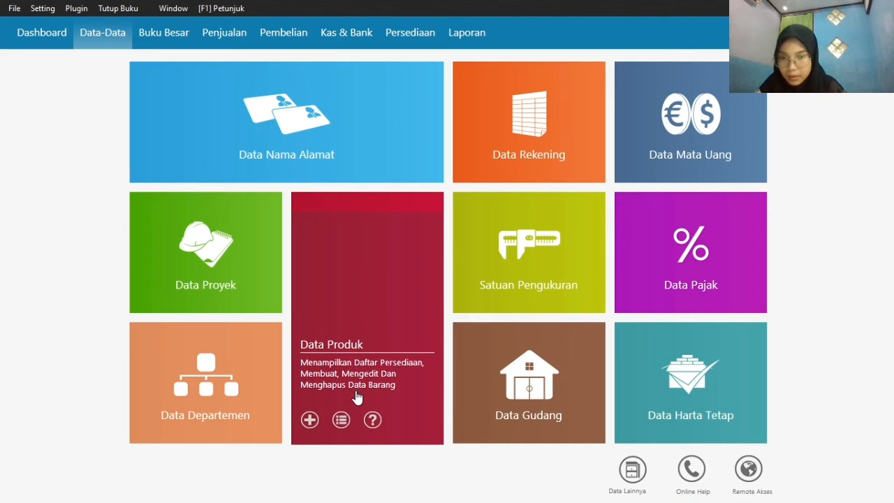
pyautogui.click(308, 420)
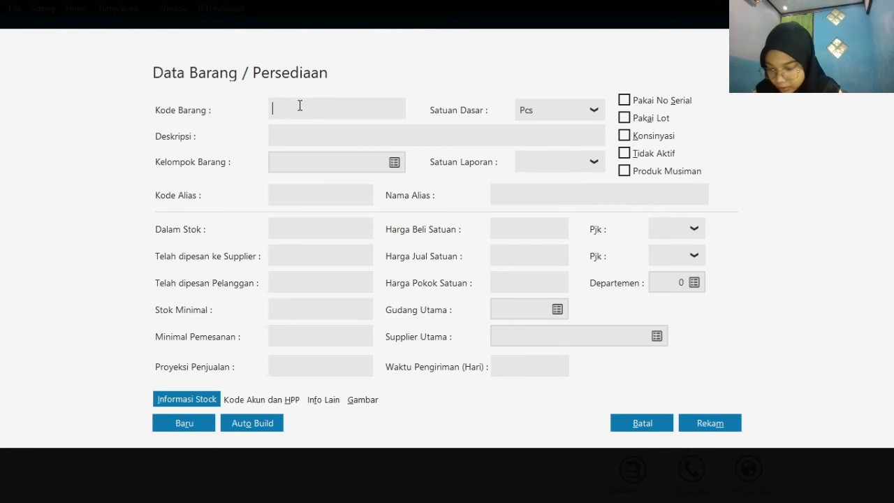
pyautogui.write('C')
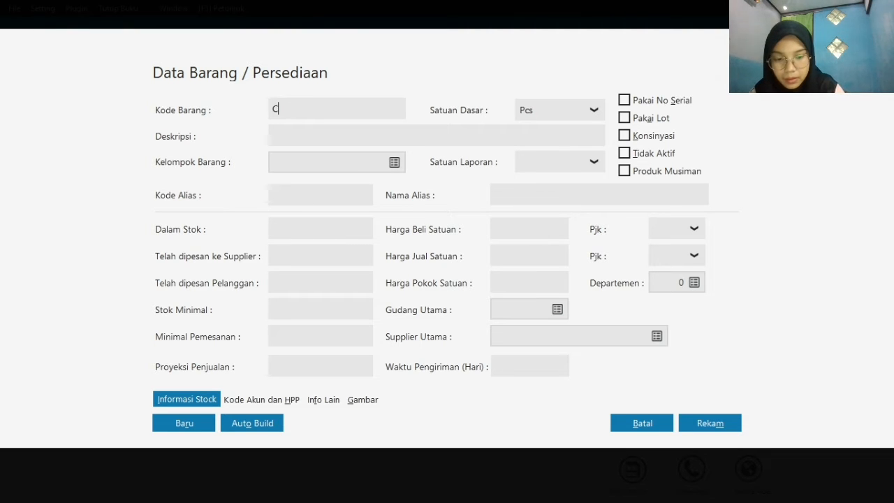
pyautogui.write('-00')
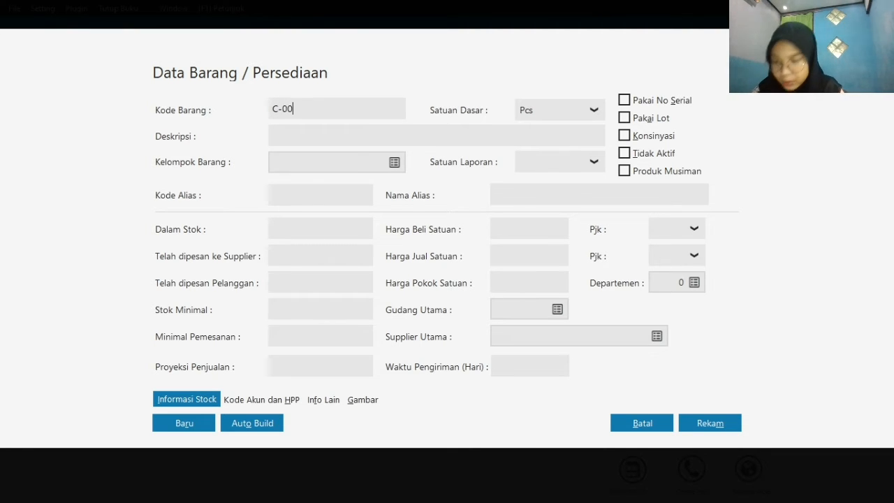
pyautogui.write('1')
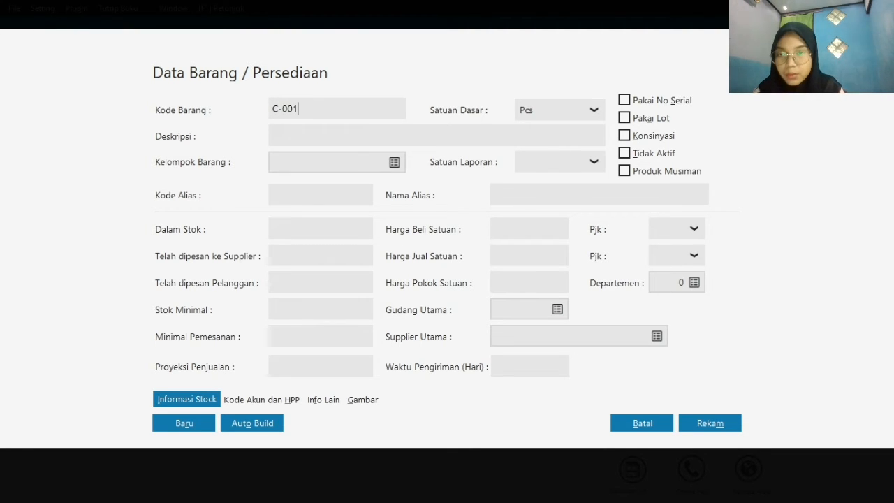
pyautogui.click(319, 130)
pyautogui.click(393, 162)
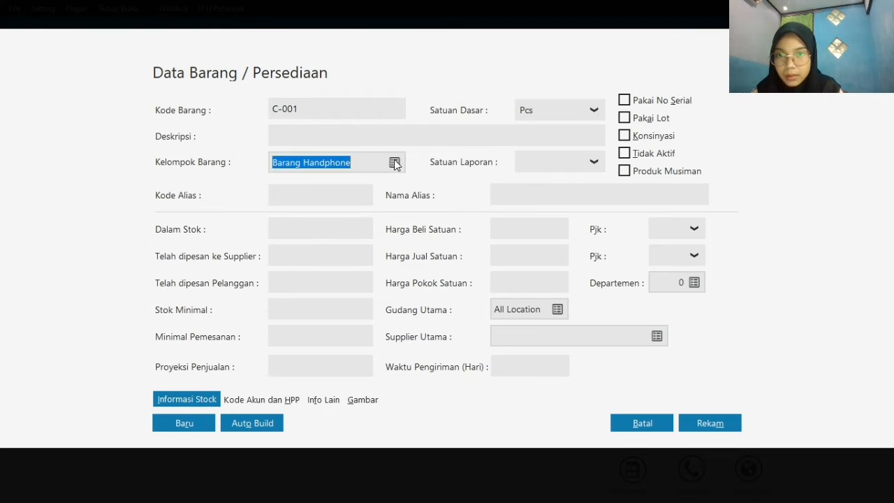
pyautogui.click(392, 189)
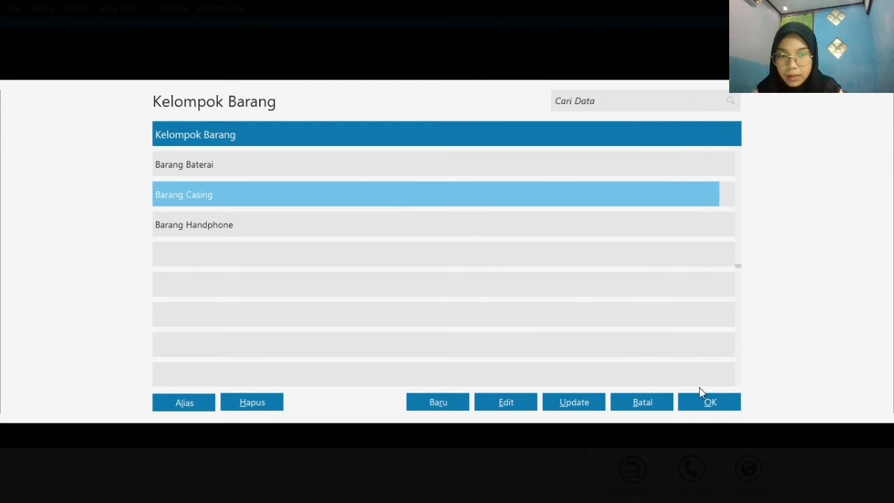
pyautogui.click(709, 402)
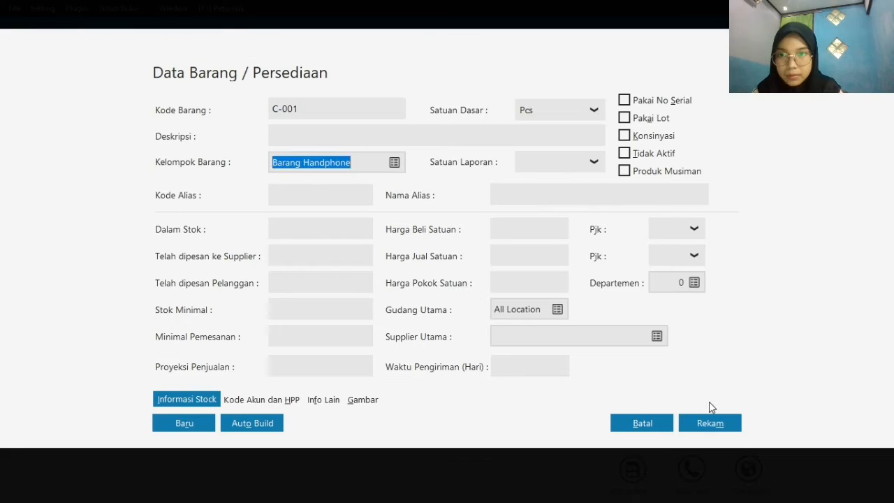
# Describe product C-001 as Casing Samsung and record it
pyautogui.click(364, 135)
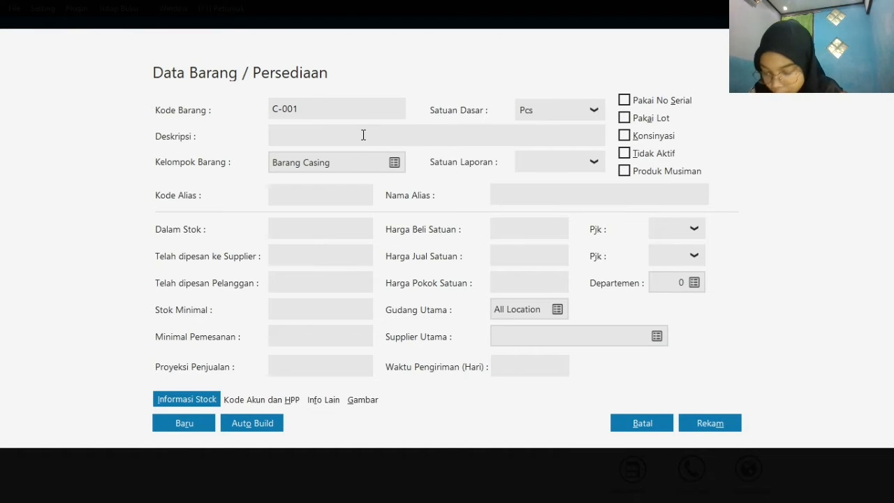
pyautogui.write('Caing ')
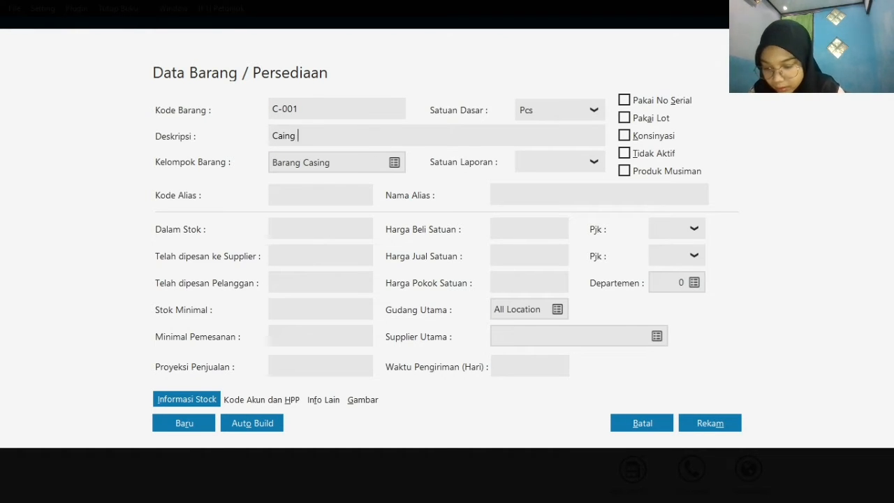
pyautogui.write('Samsung')
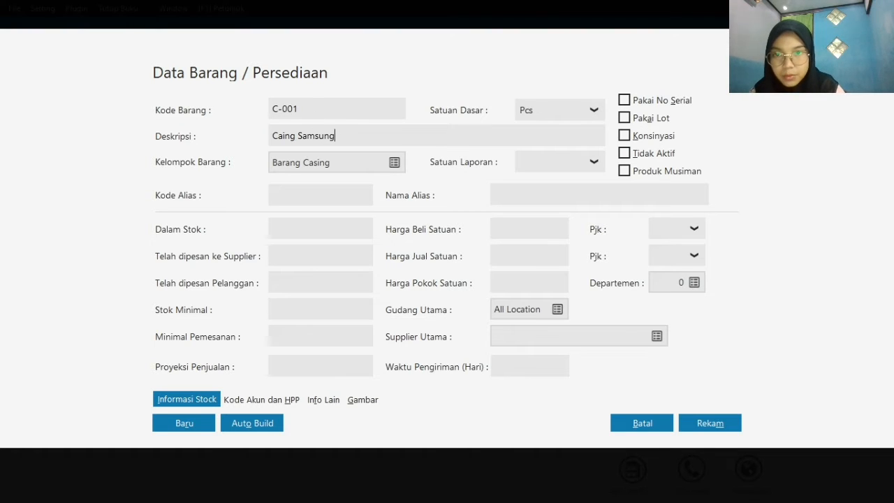
pyautogui.click(283, 136)
pyautogui.write('s')
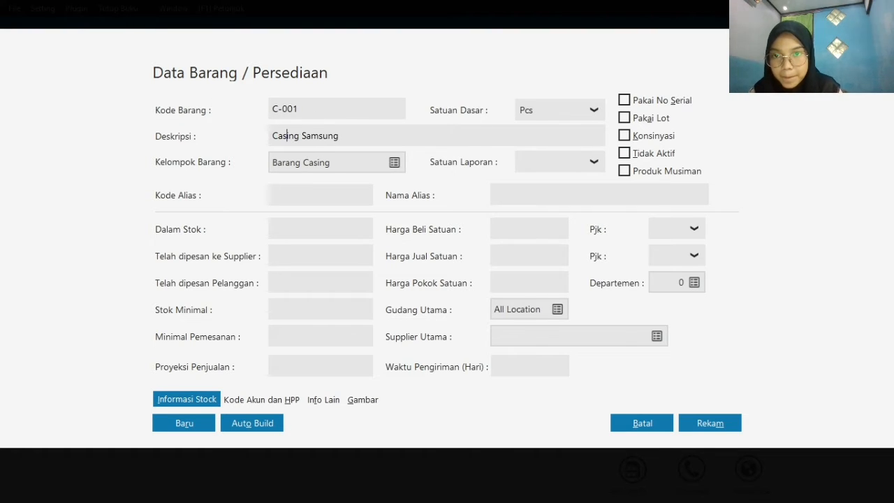
pyautogui.click(711, 423)
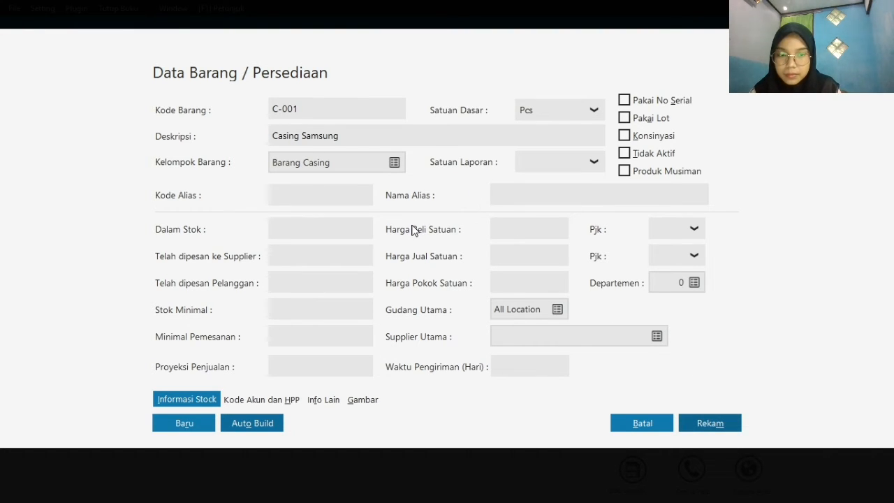
pyautogui.press('Escape')
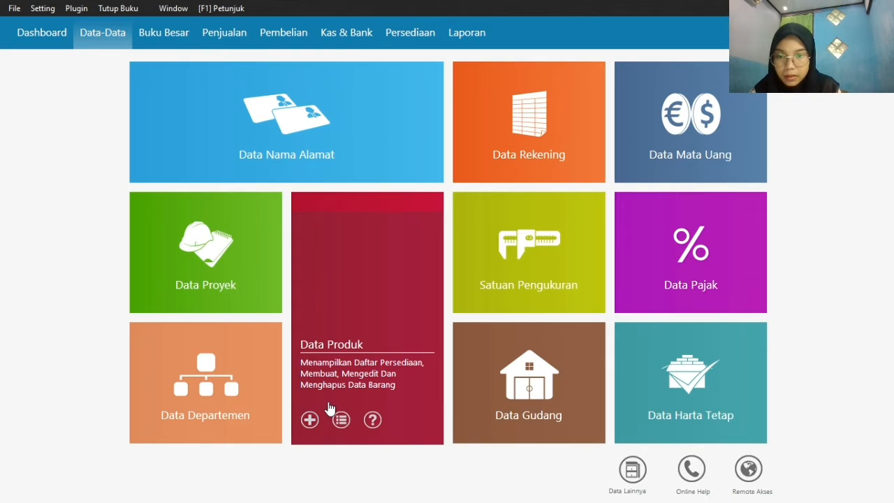
# Add a product with item code C-002 and description Casing Oppo, and record it
pyautogui.click(309, 420)
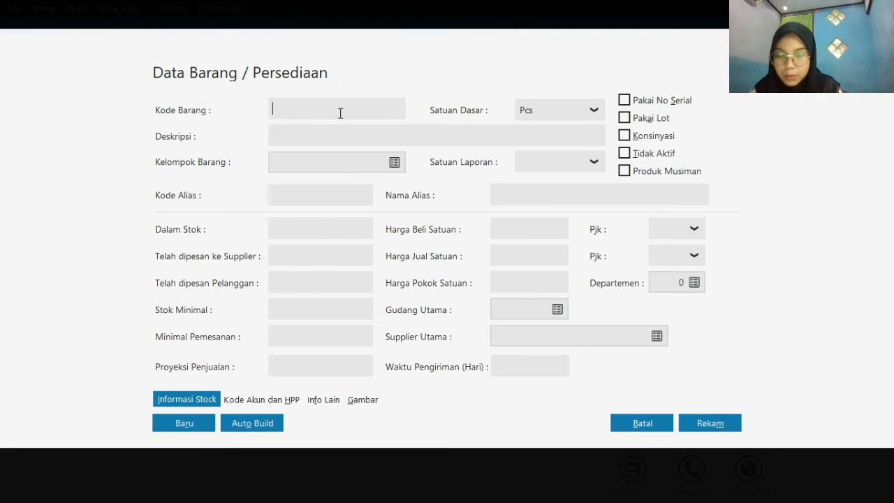
pyautogui.write('C-002')
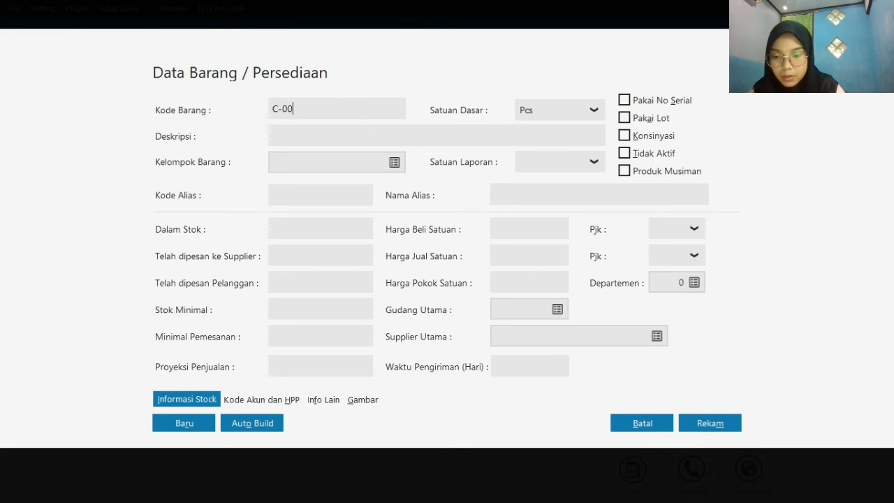
pyautogui.click(347, 144)
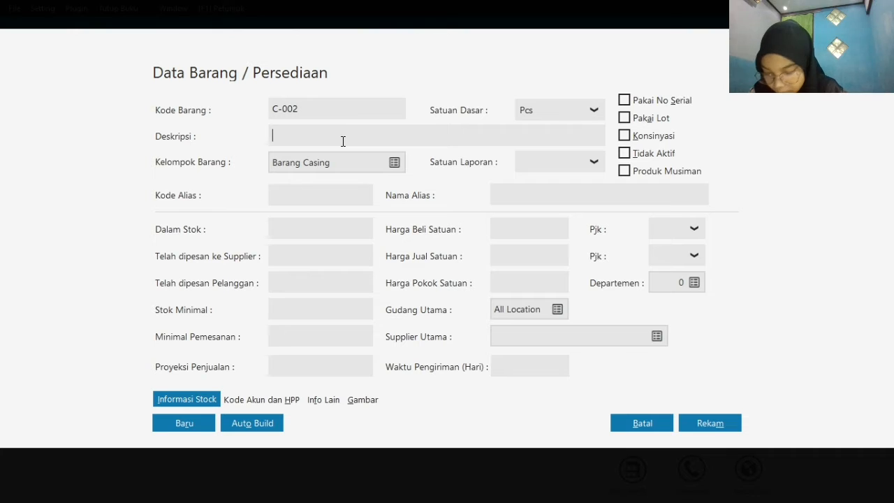
pyautogui.write('Casi')
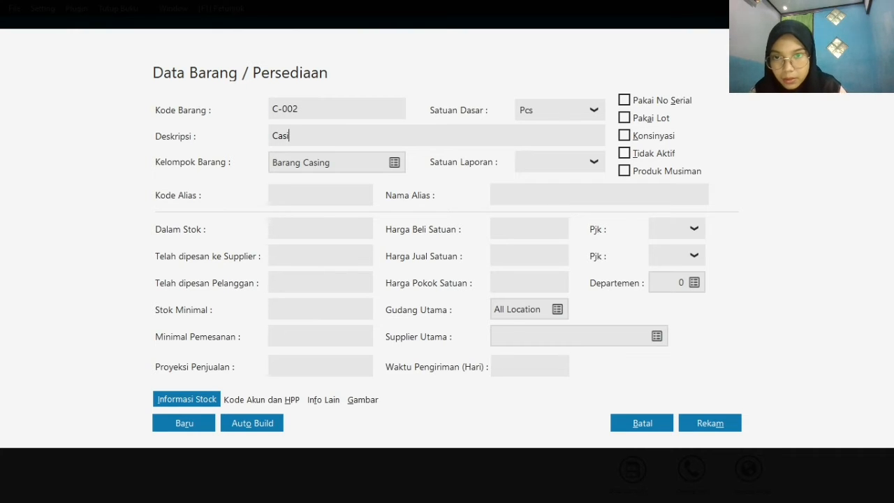
pyautogui.write('ng Oppo')
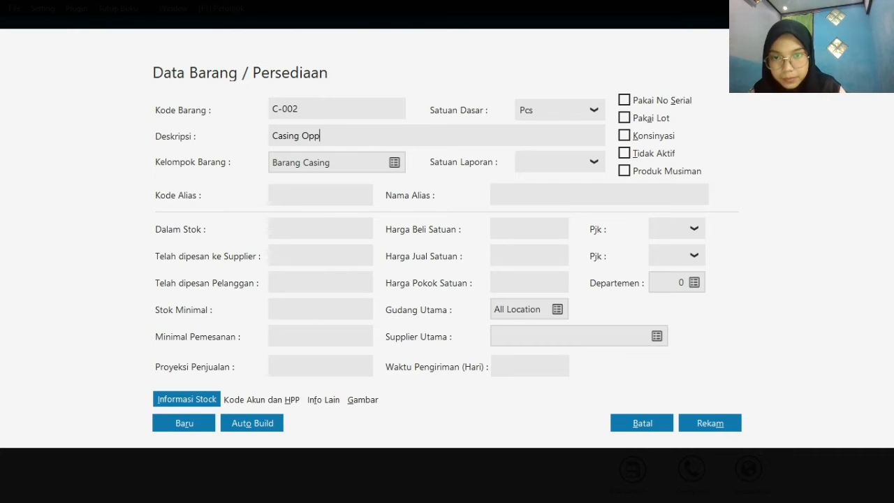
pyautogui.click(698, 420)
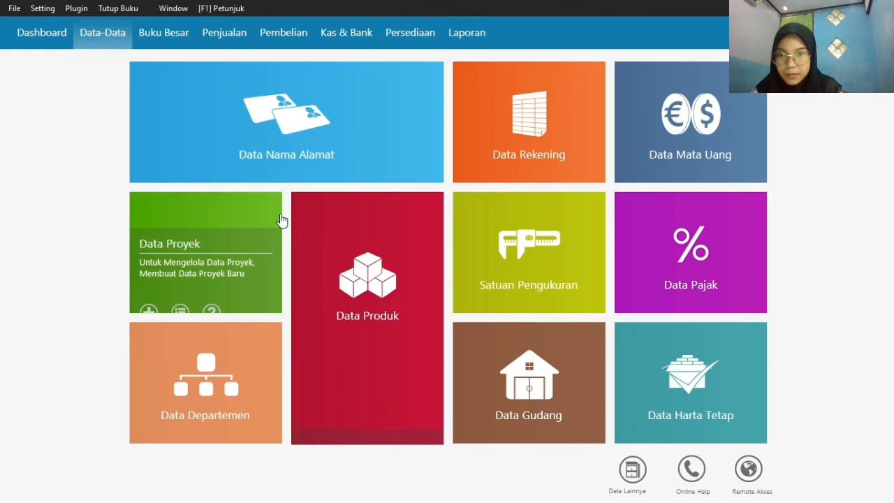
# Start a new product record with item code B-001 and description Batrai Samsung
pyautogui.moveTo(341, 388)
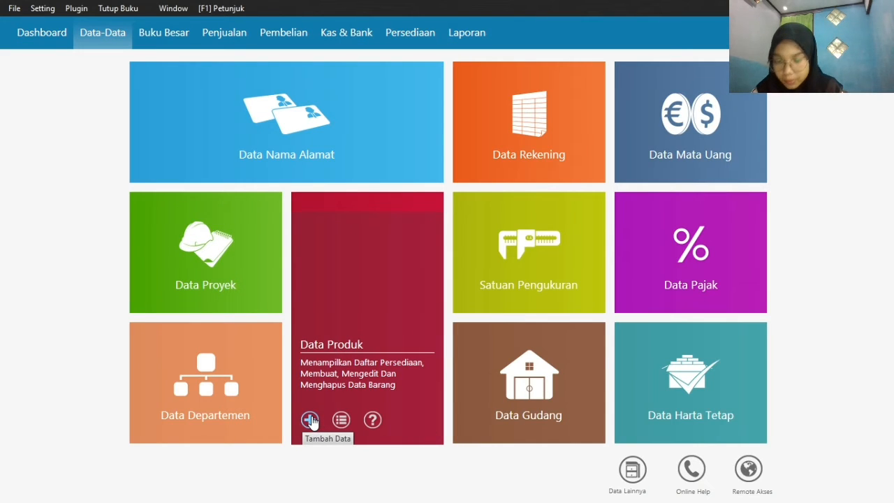
pyautogui.click(311, 418)
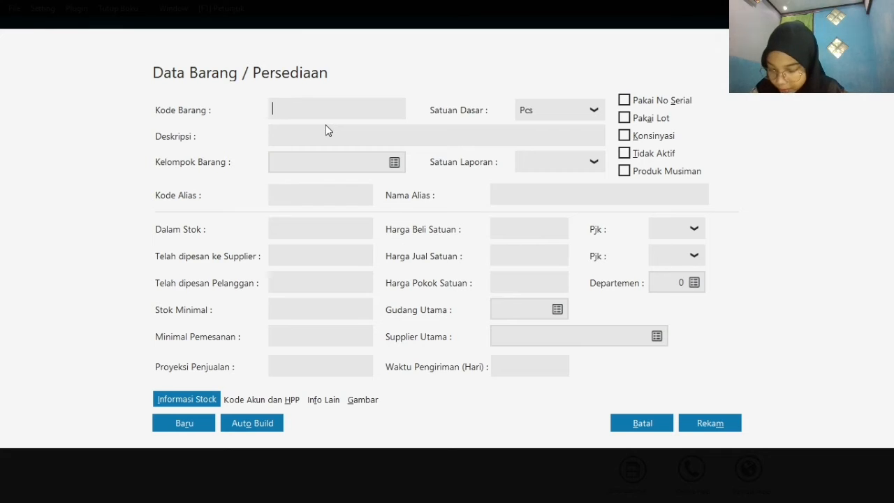
pyautogui.write('B-002')
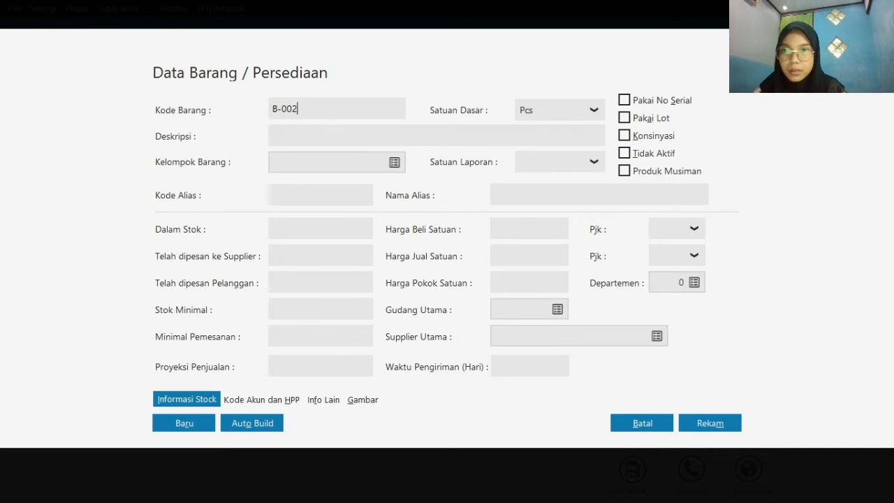
pyautogui.press('BackSpace')
pyautogui.write('1')
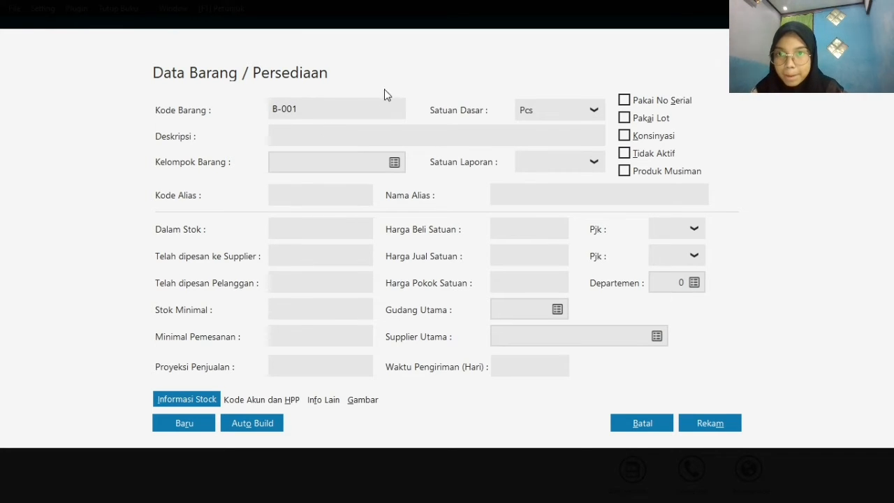
pyautogui.click(379, 144)
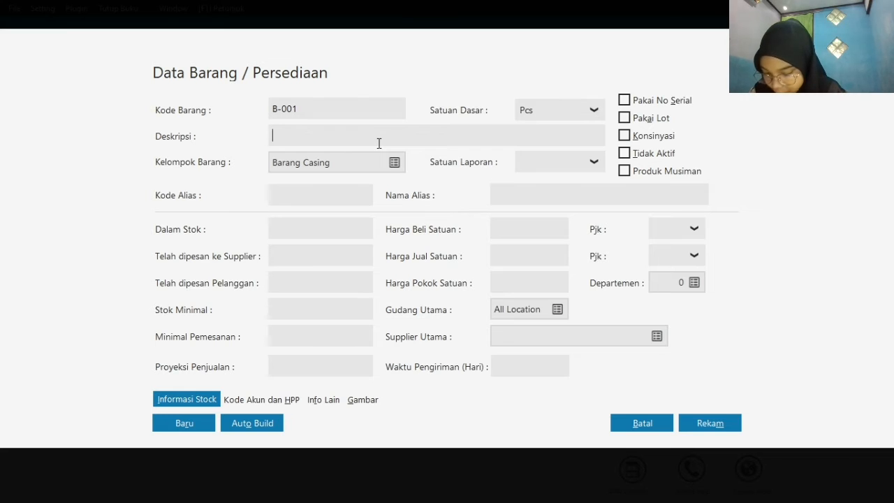
pyautogui.write('B')
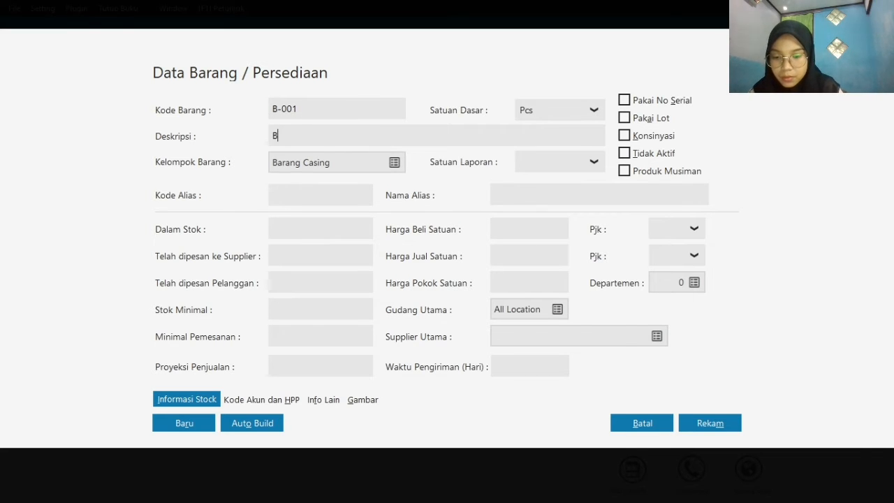
pyautogui.write('atrai Samsung')
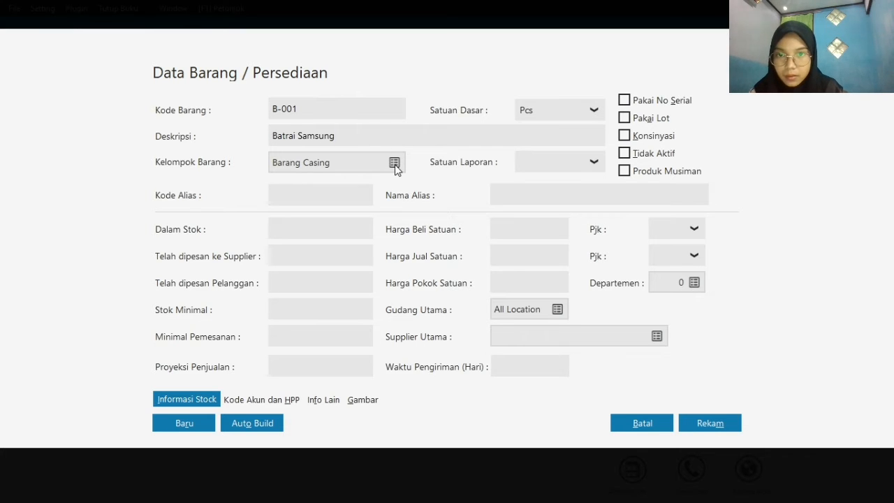
# Assign product B-001 to the Barang Baterai item group and record it
pyautogui.click(372, 168)
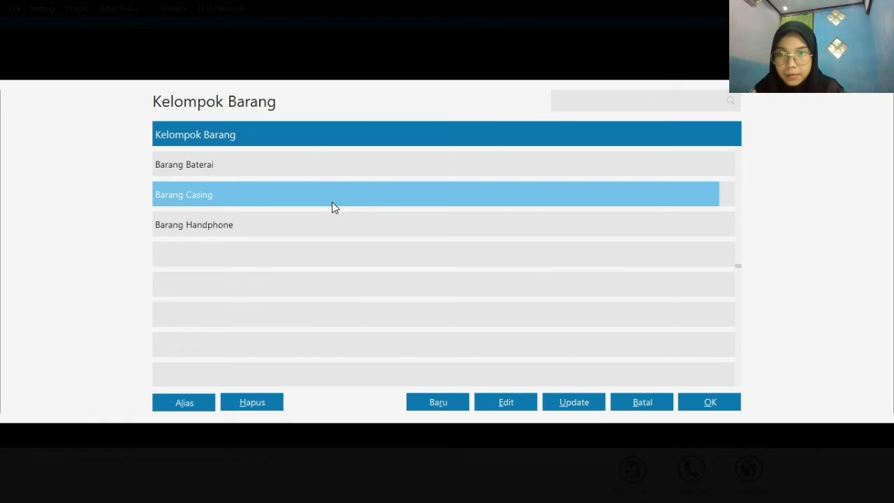
pyautogui.click(317, 164)
pyautogui.click(710, 402)
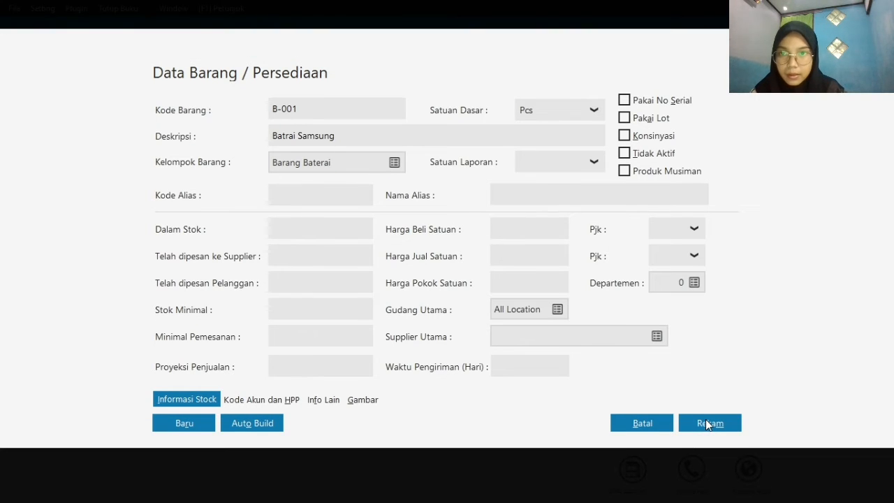
pyautogui.click(708, 424)
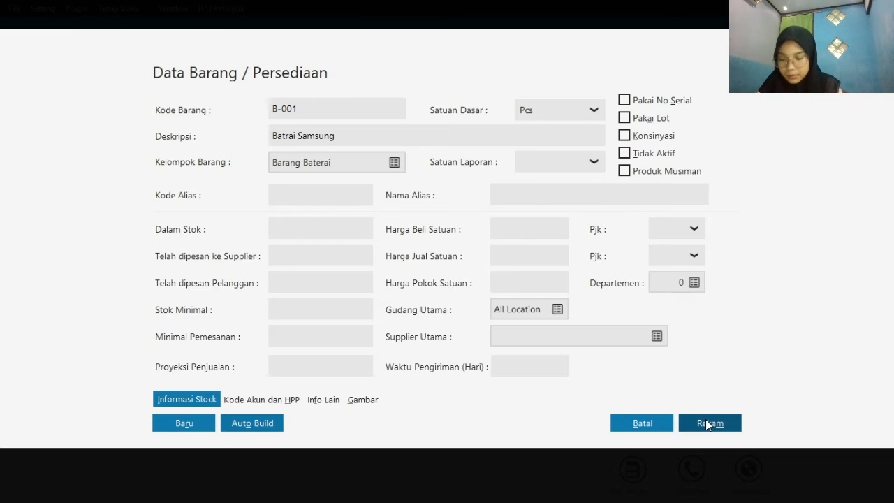
pyautogui.click(706, 425)
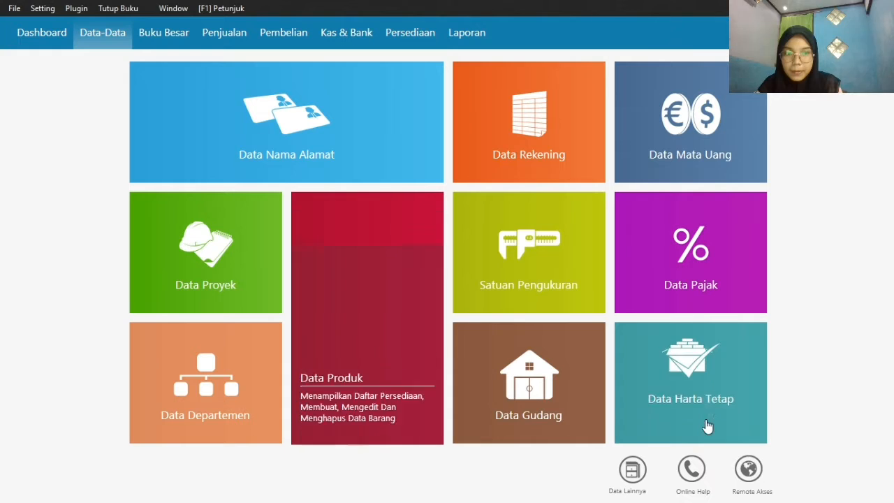
# Add a product with item code B-002 and description Baterai Oppo, and record it
pyautogui.moveTo(323, 437)
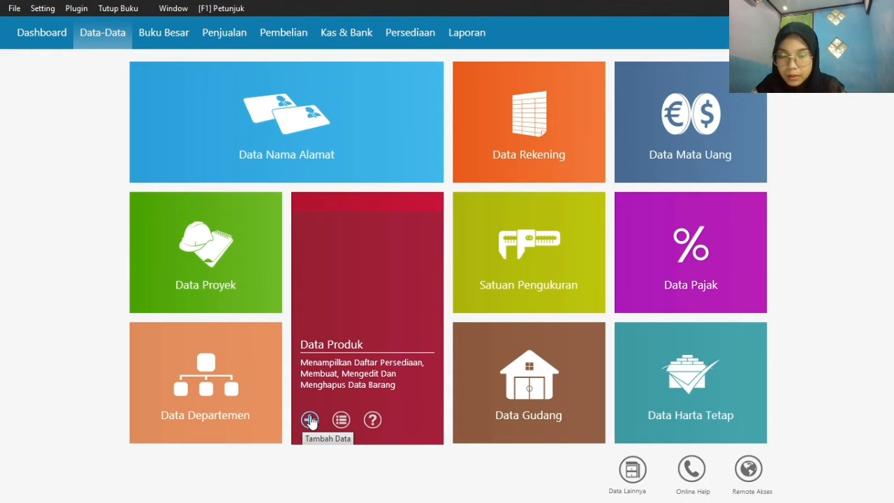
pyautogui.click(310, 420)
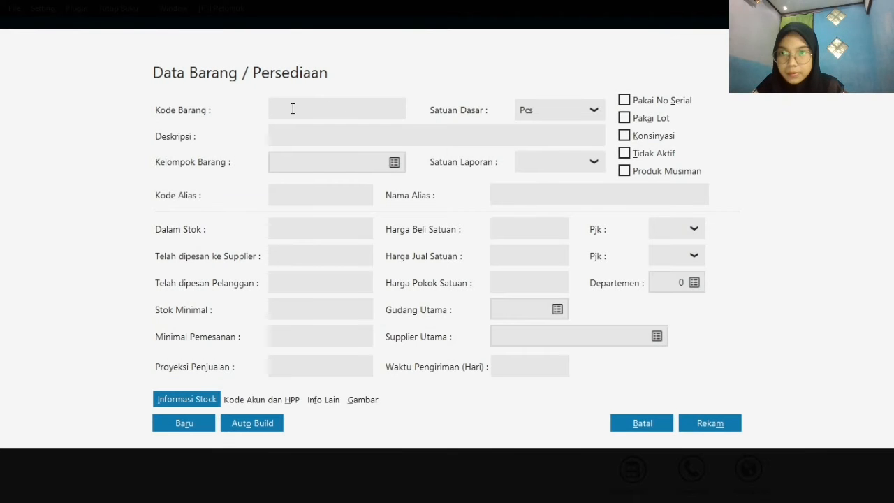
pyautogui.click(294, 108)
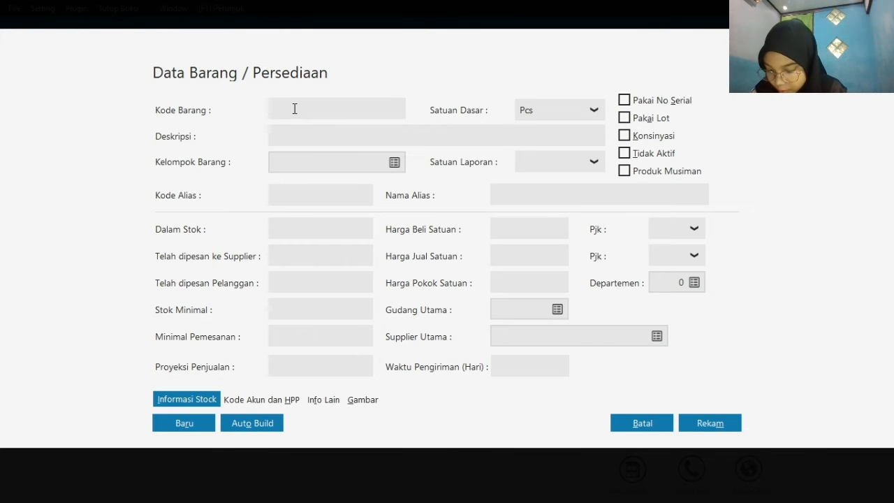
pyautogui.write('B')
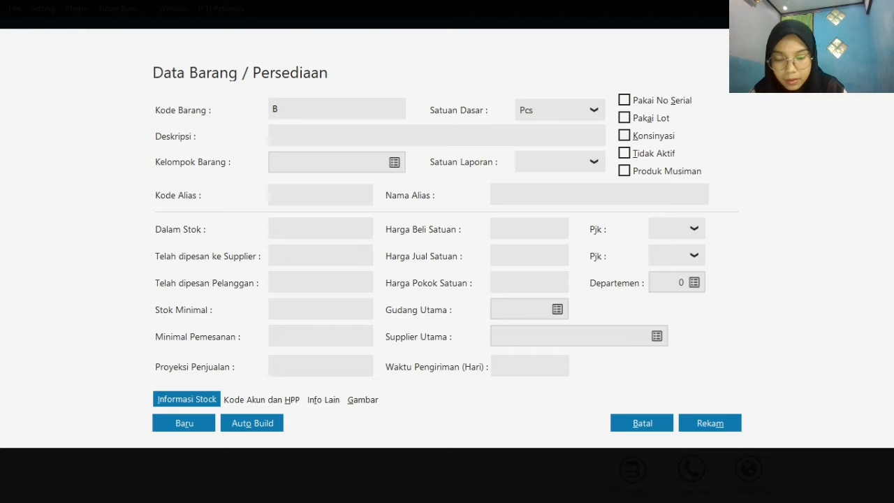
pyautogui.write('-002')
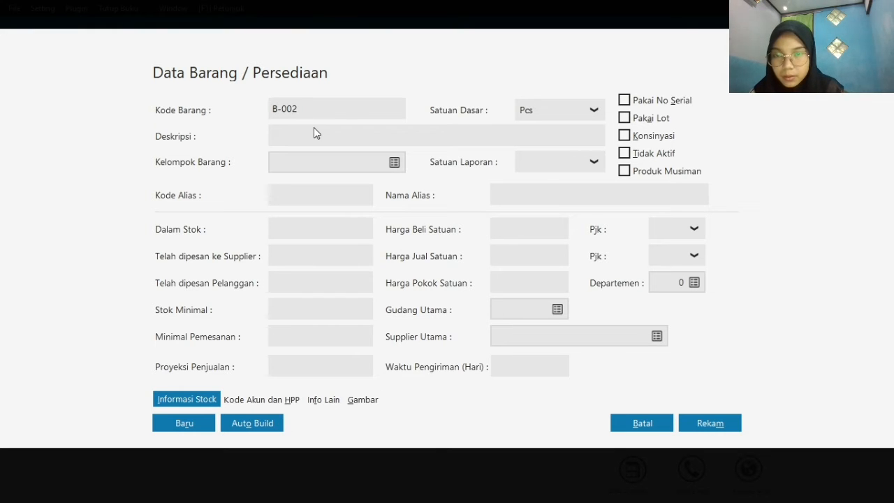
pyautogui.click(317, 135)
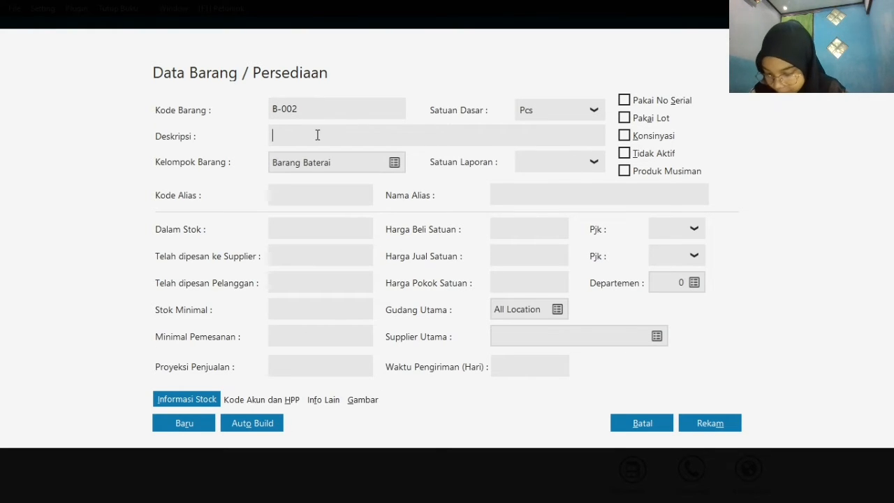
pyautogui.write('Batera')
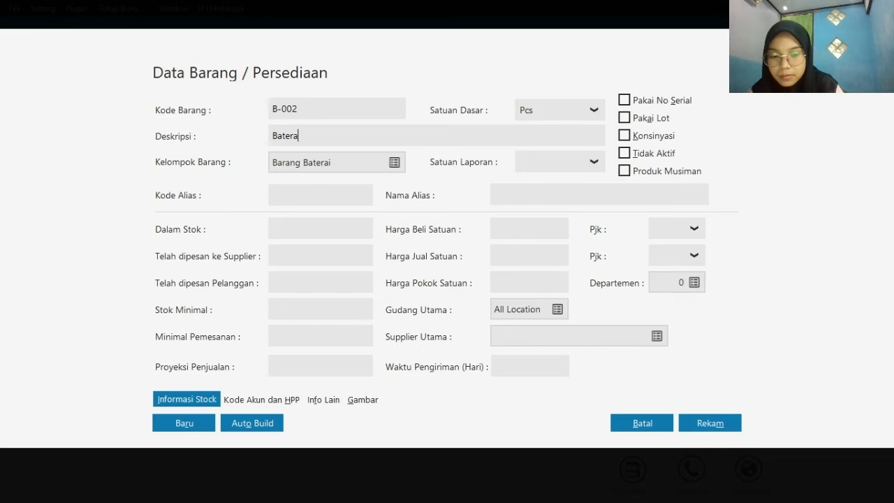
pyautogui.write('i Oppo')
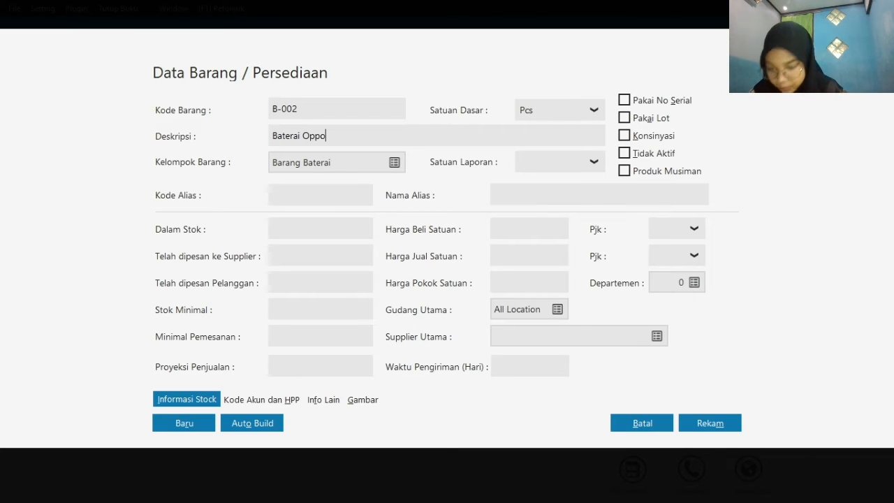
pyautogui.click(712, 431)
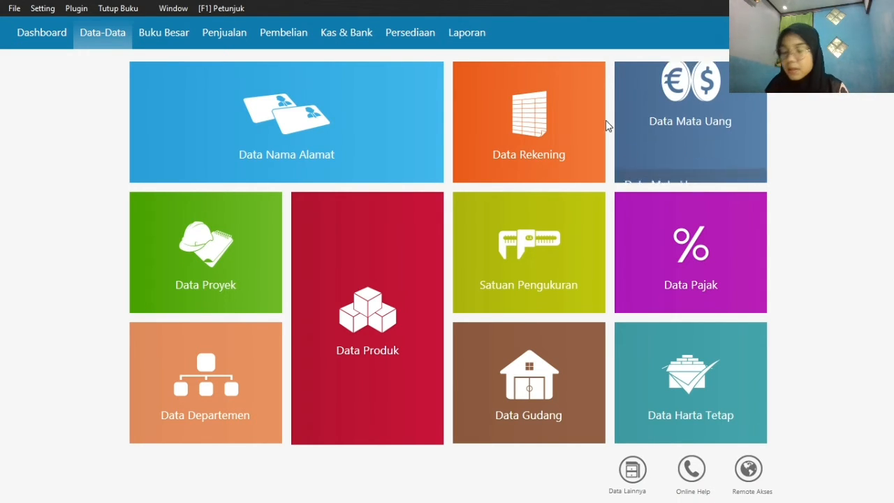
# Start a new opening inventory balance entry and choose item H-001, Samsung Galaxy J1
pyautogui.click(42, 8)
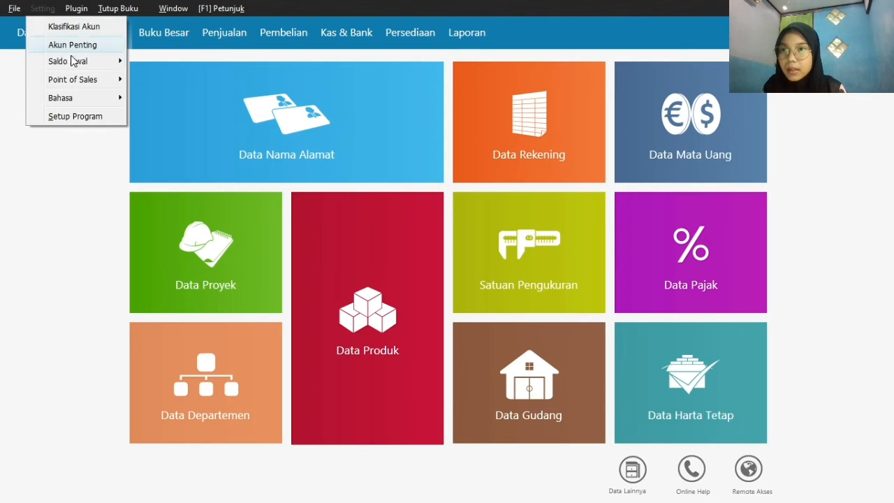
pyautogui.moveTo(77, 69)
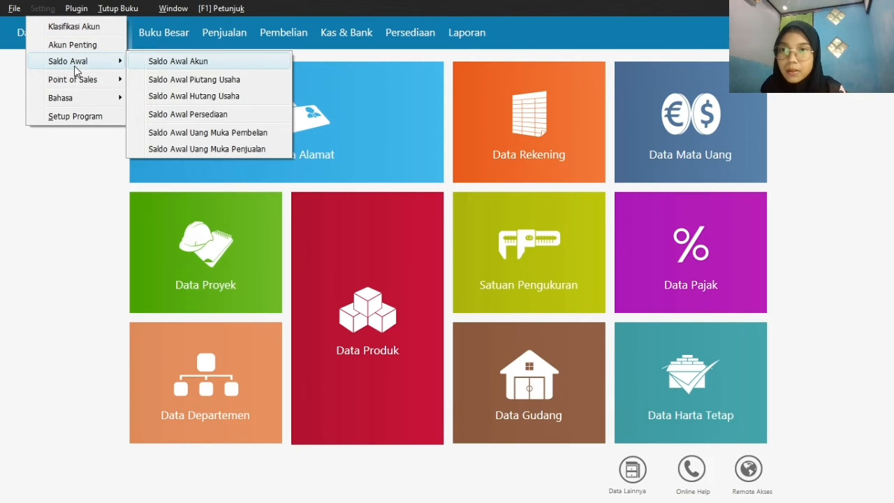
pyautogui.click(211, 114)
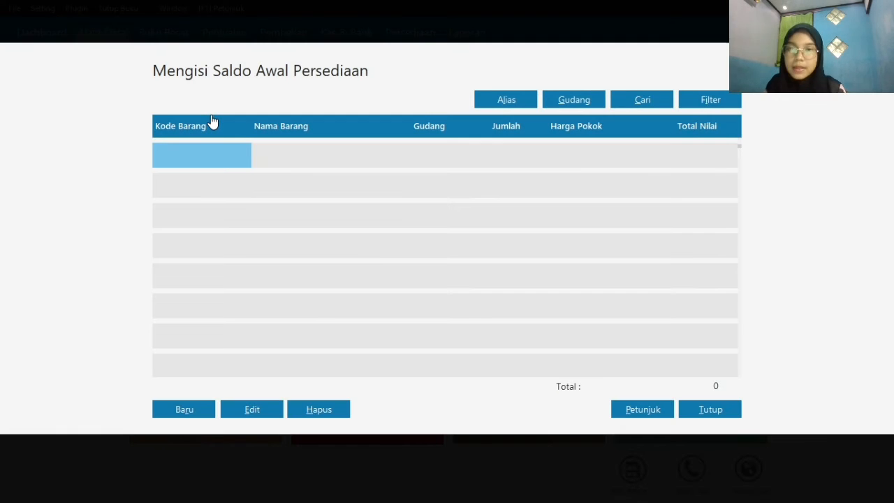
pyautogui.click(187, 413)
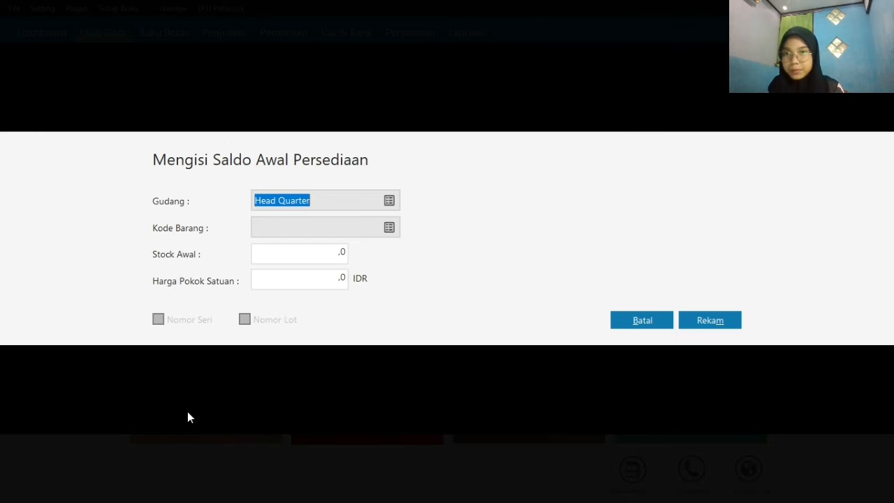
pyautogui.click(389, 228)
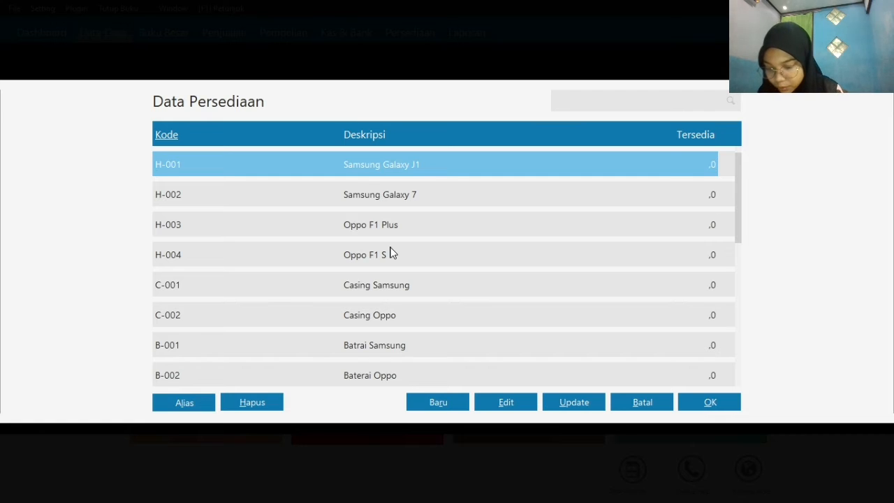
pyautogui.doubleClick(398, 166)
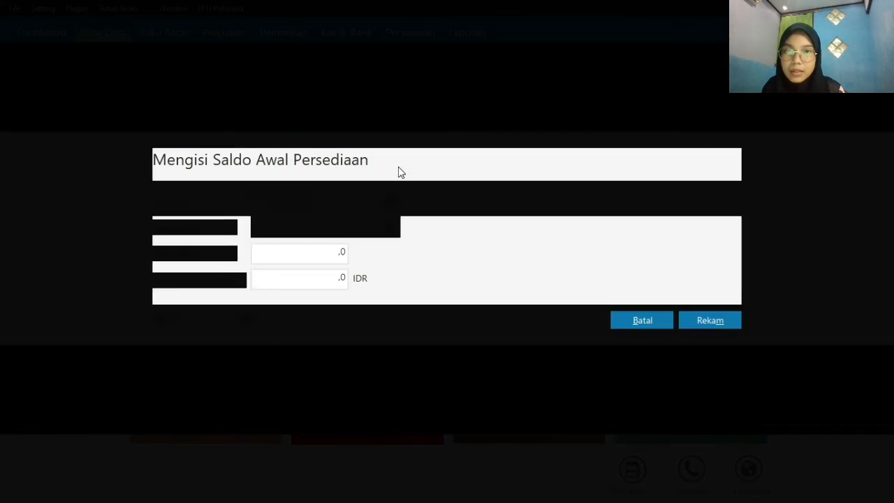
# Set H-001's opening stock to 4 and unit cost to 1500000 IDR, and record the entry
pyautogui.click(325, 255)
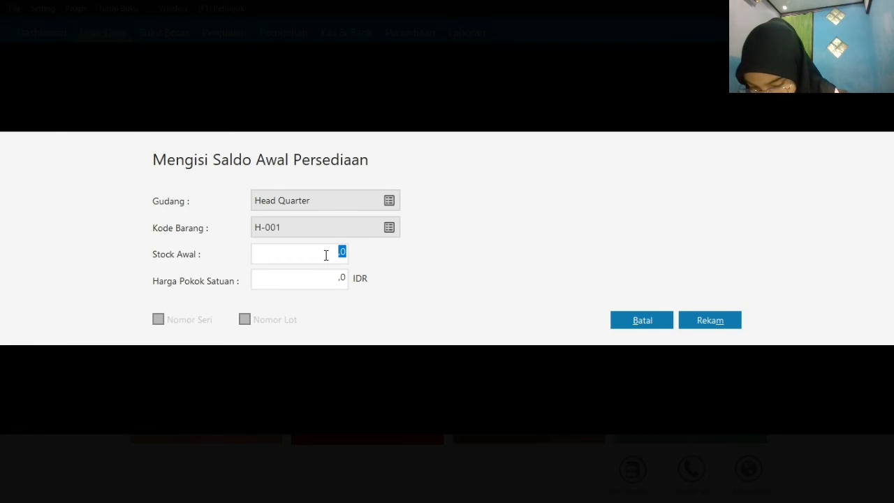
pyautogui.write('4')
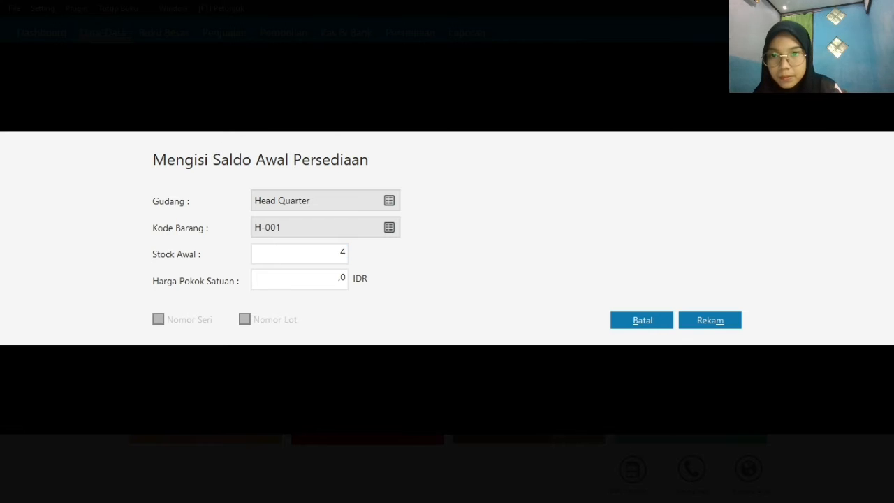
pyautogui.click(310, 280)
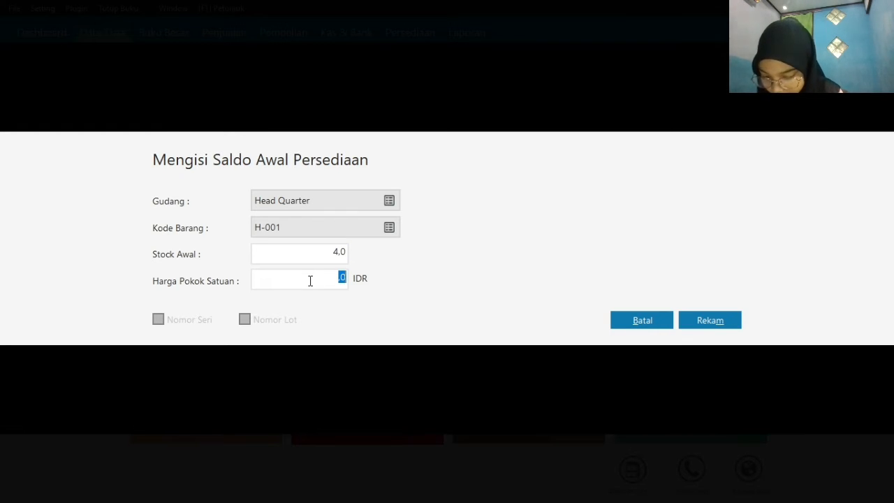
pyautogui.write('150000')
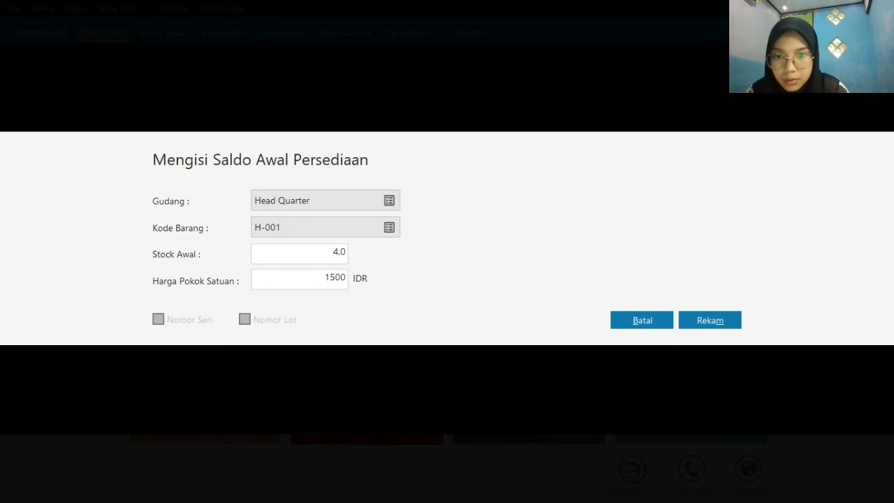
pyautogui.write('0')
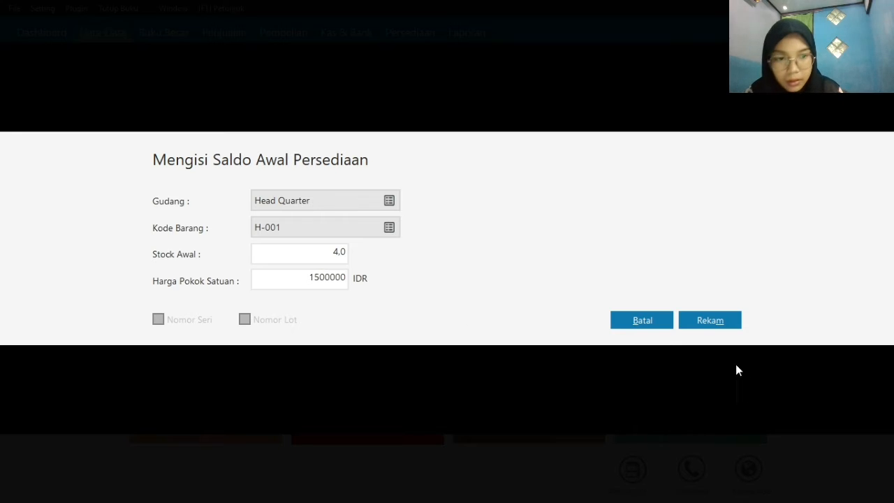
pyautogui.click(711, 319)
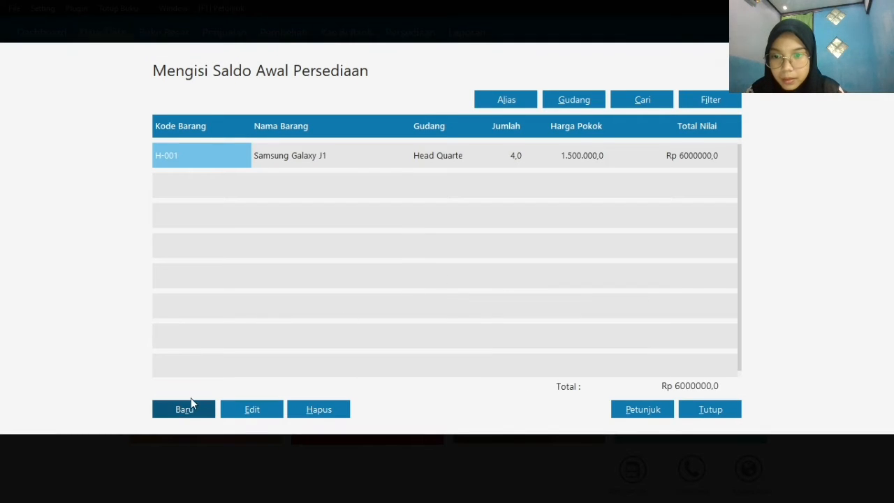
# Start another opening inventory balance entry for item H-002, Samsung Galaxy 7
pyautogui.click(185, 411)
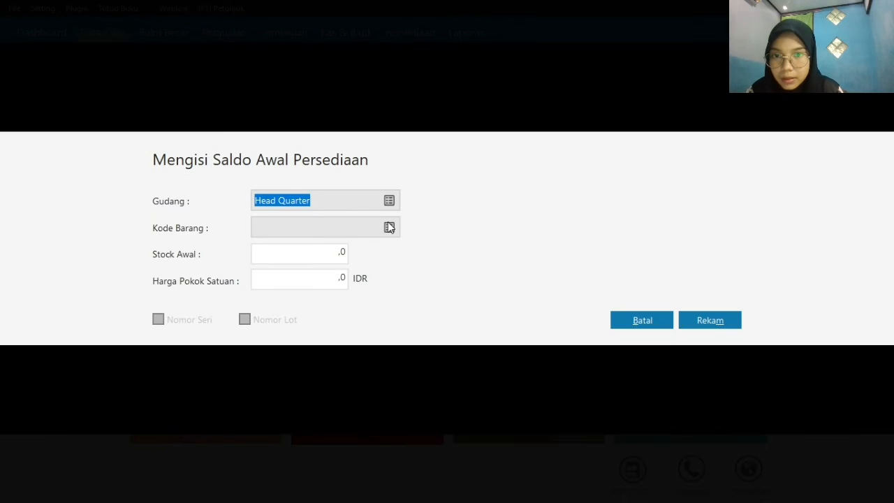
pyautogui.click(389, 225)
pyautogui.click(355, 195)
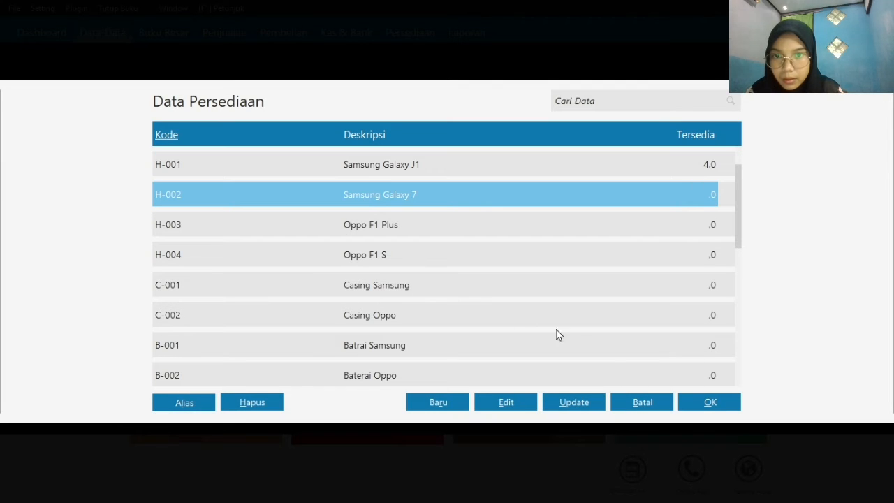
pyautogui.click(710, 403)
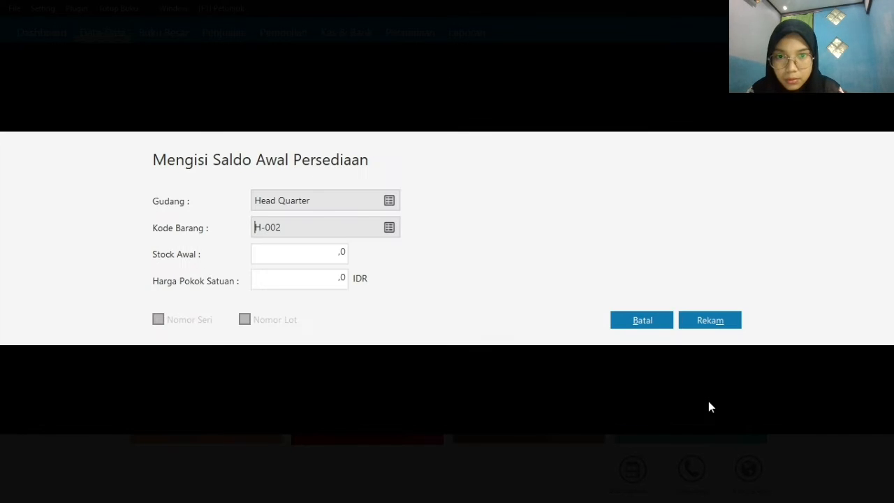
# Set H-002's opening stock to 2 and unit cost to 2800000 IDR, and record the entry
pyautogui.click(321, 257)
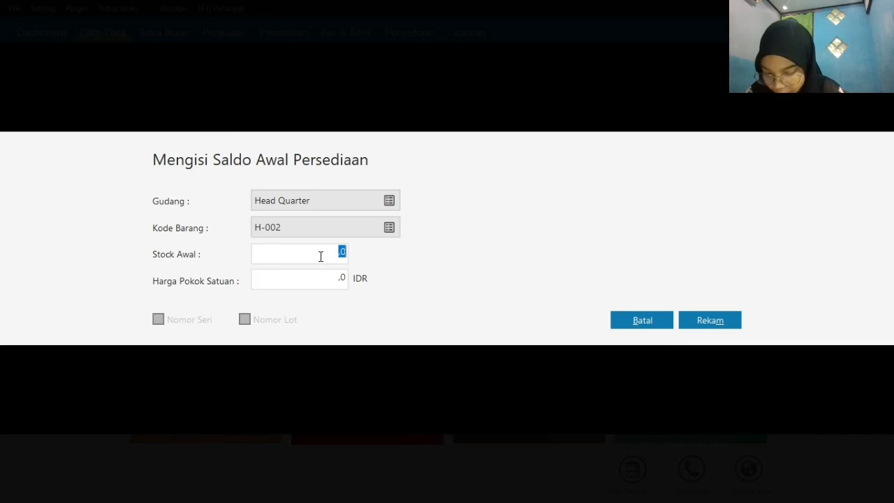
pyautogui.write('2')
pyautogui.click(324, 282)
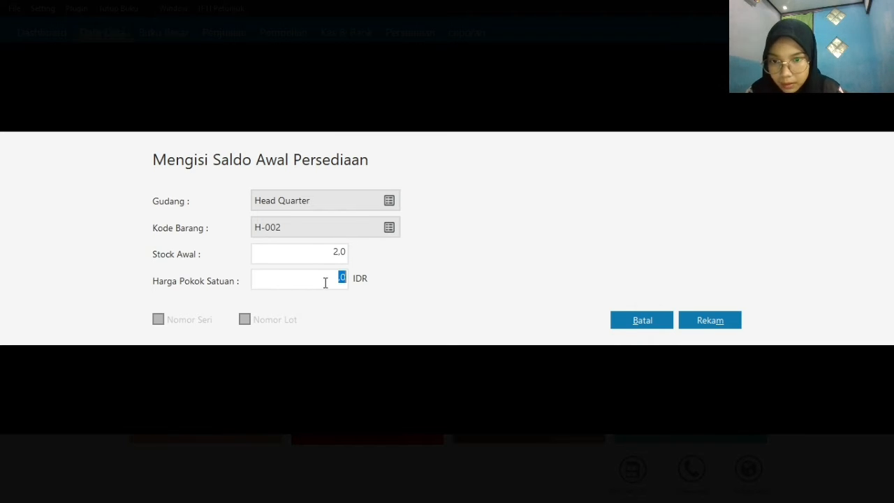
pyautogui.write('2800000')
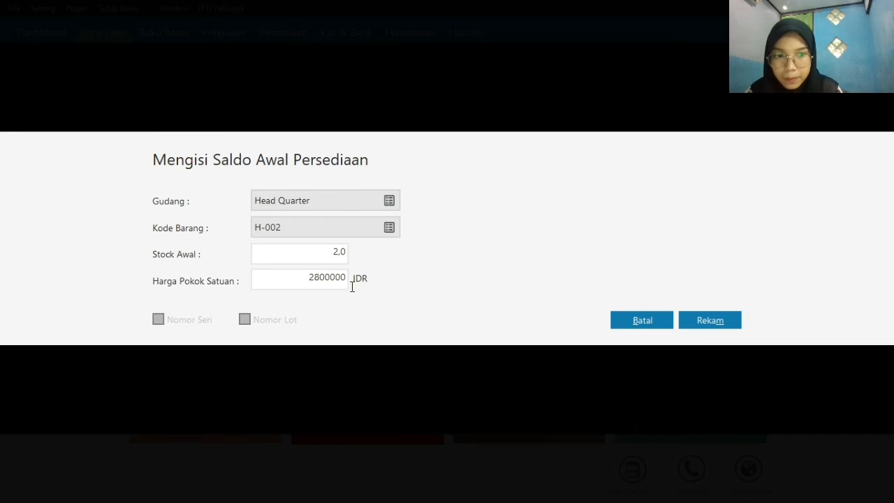
pyautogui.click(691, 321)
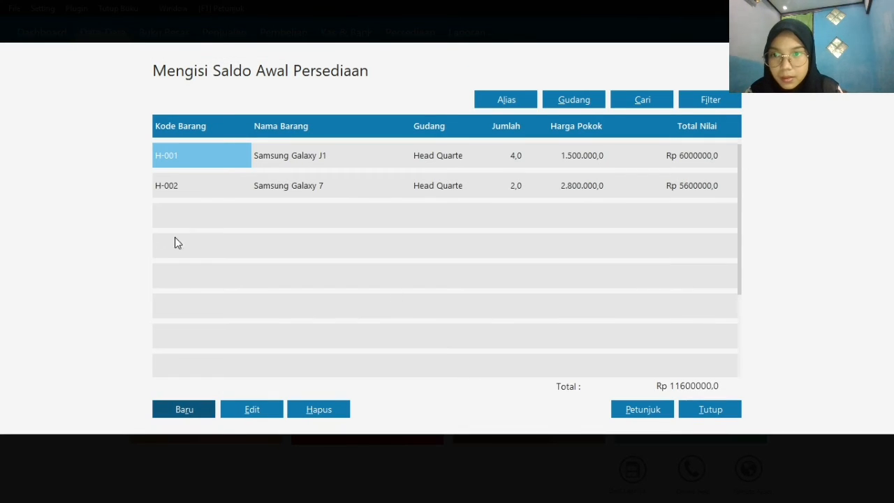
# Start another opening inventory balance entry for item H-003, Oppo F1 Plus
pyautogui.click(184, 410)
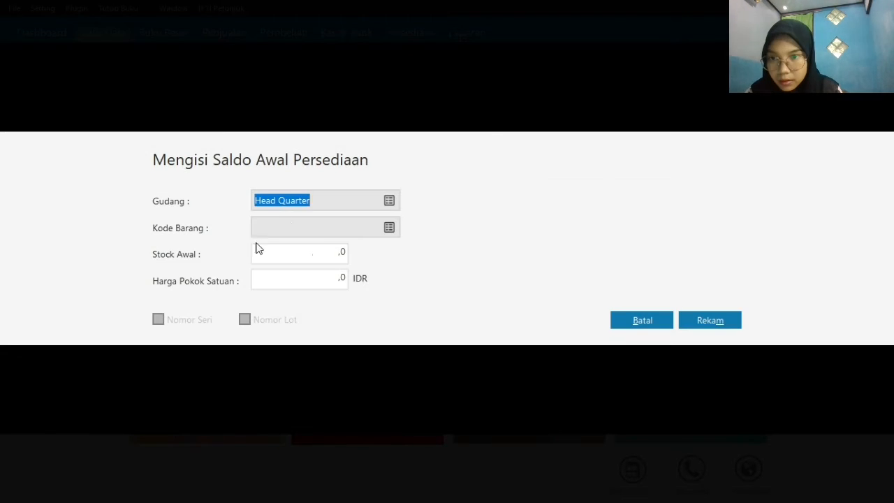
pyautogui.click(391, 227)
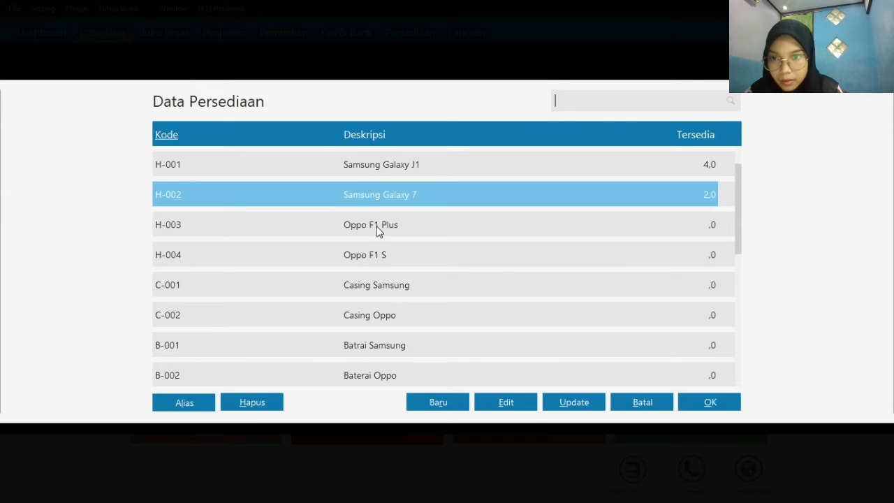
pyautogui.click(377, 231)
pyautogui.click(714, 408)
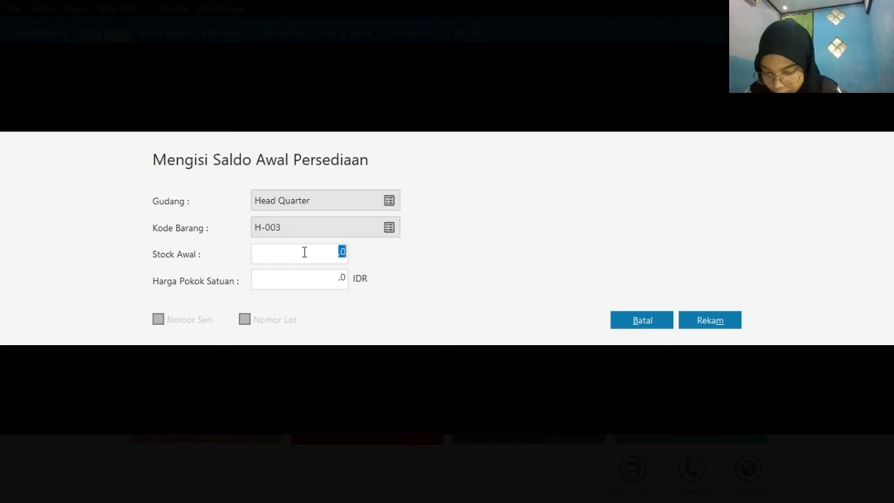
# Set H-003's opening stock to 5 and unit cost to 1100000 IDR, and record the entry
pyautogui.write('4')
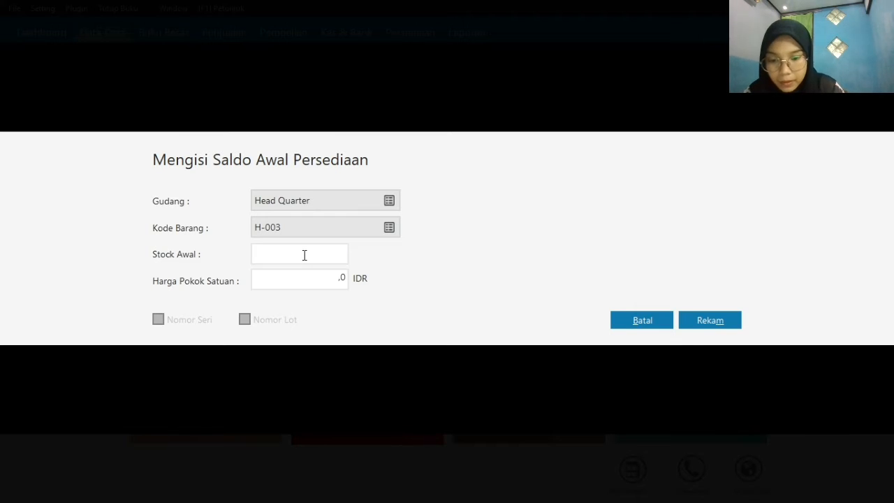
pyautogui.write('5')
pyautogui.click(342, 279)
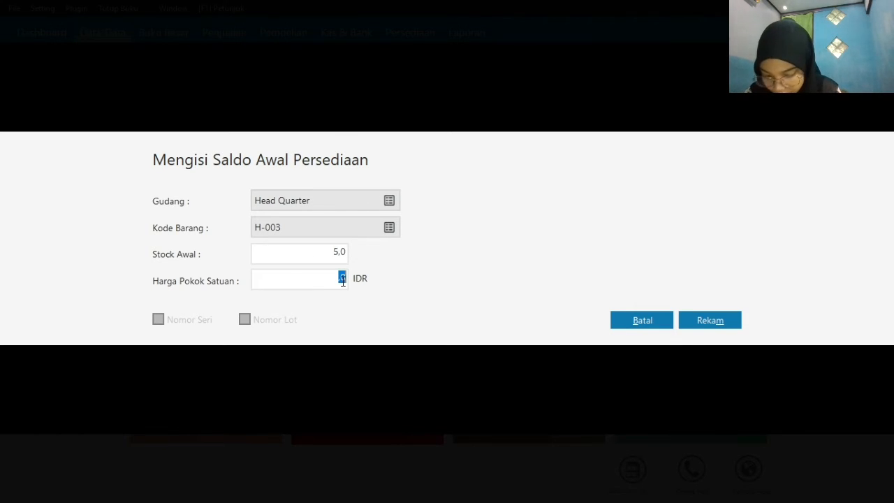
pyautogui.write('11')
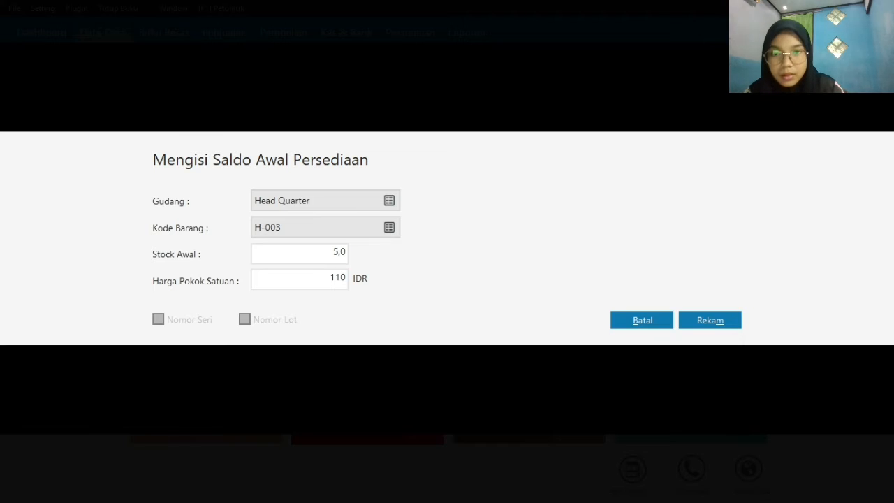
pyautogui.write('00000')
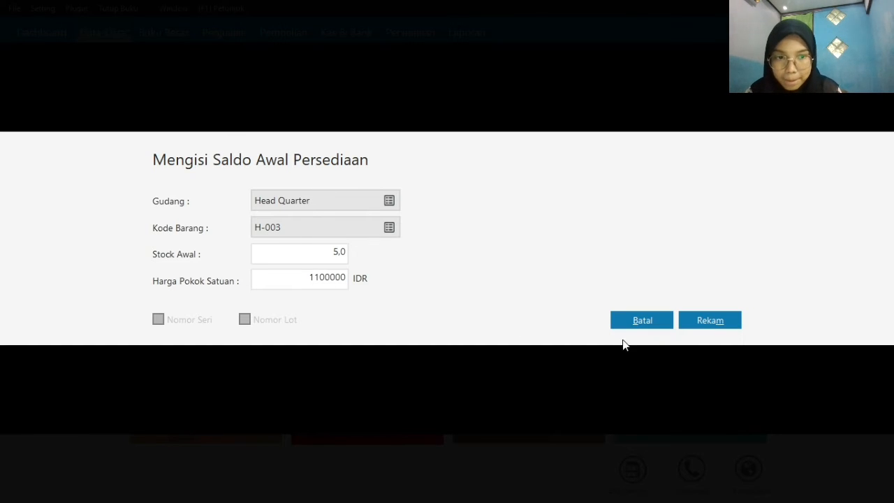
pyautogui.click(690, 315)
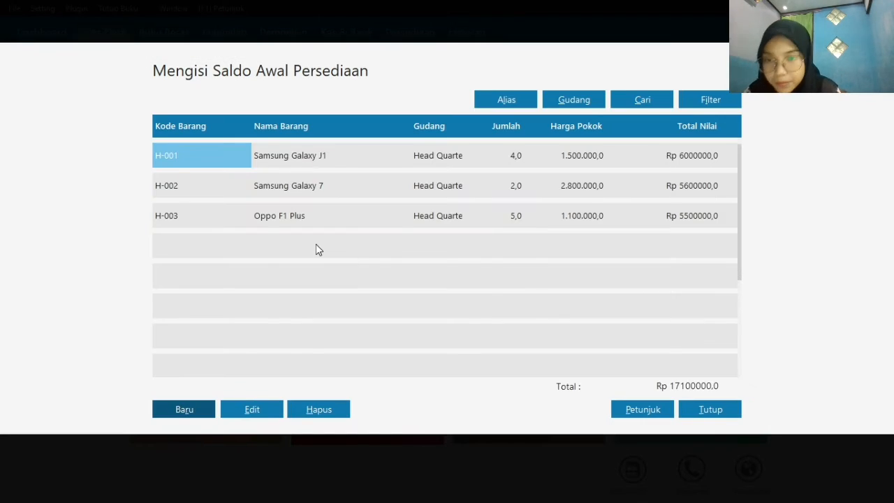
# Start another opening inventory balance entry for item H-004, Oppo F1 S
pyautogui.click(177, 414)
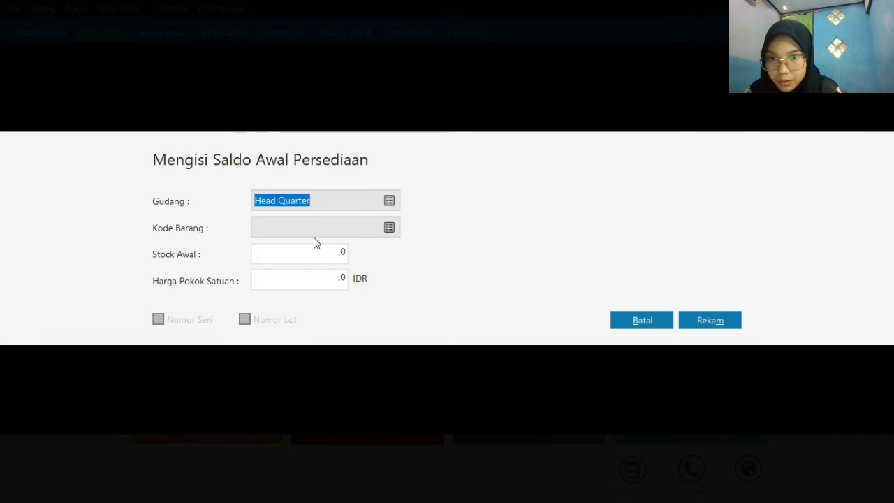
pyautogui.click(388, 229)
pyautogui.click(387, 253)
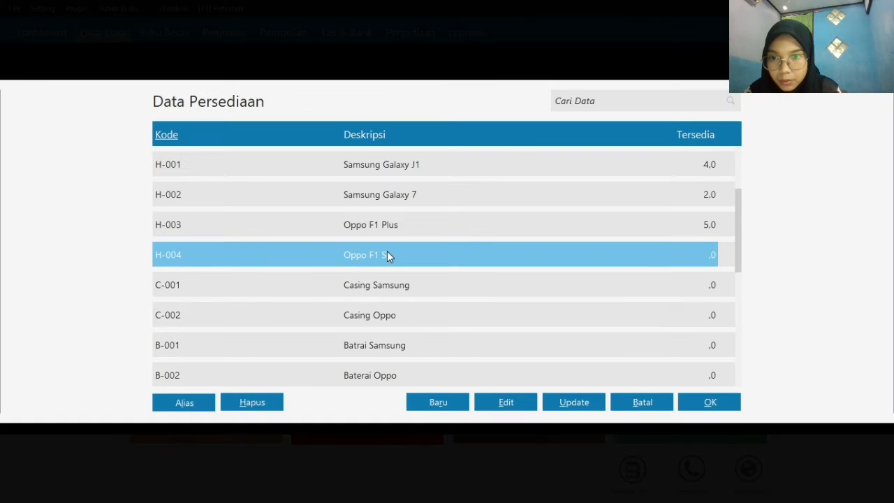
pyautogui.click(707, 404)
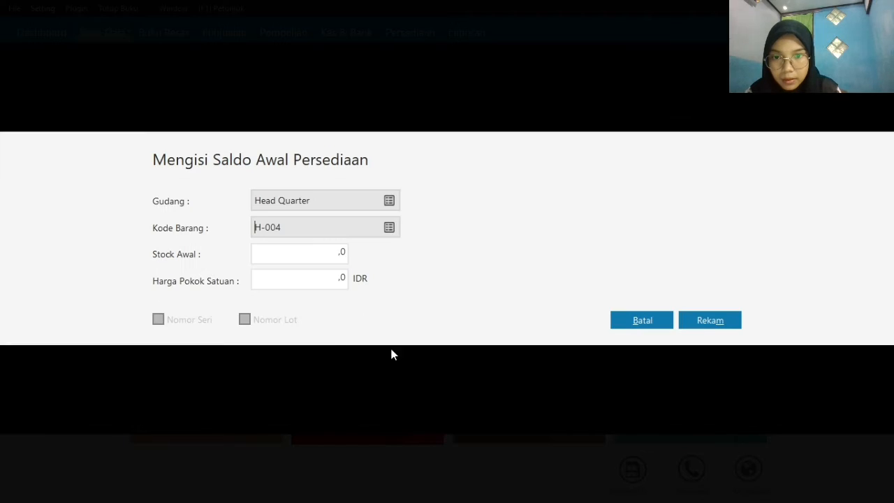
# Set H-004's opening stock to 1 and unit cost to 3100000 IDR, and record the entry
pyautogui.click(312, 260)
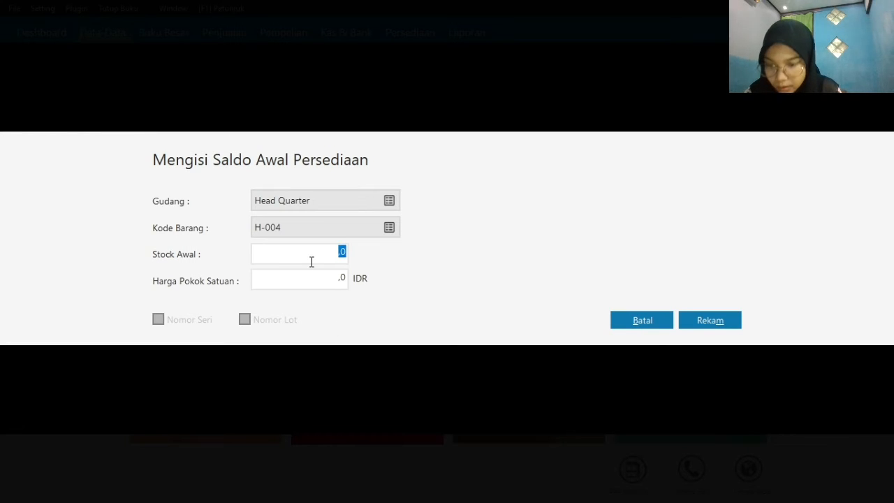
pyautogui.write('1')
pyautogui.click(305, 281)
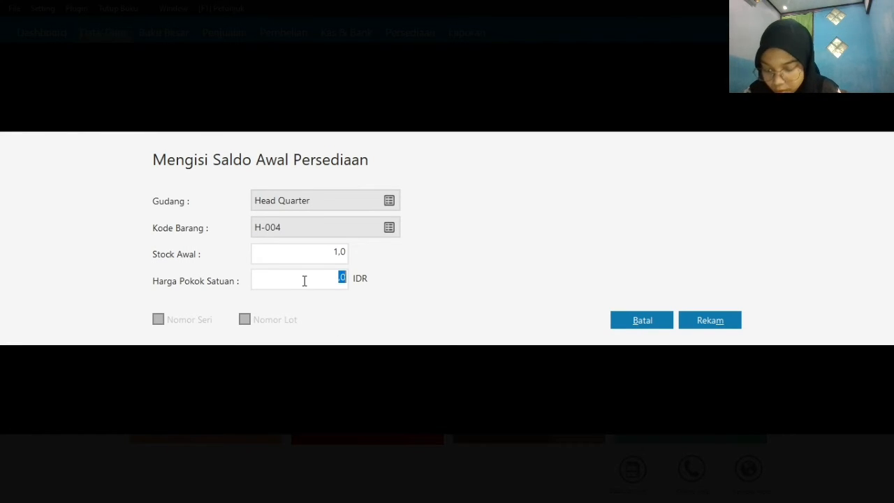
pyautogui.write('311')
pyautogui.press('BackSpace')
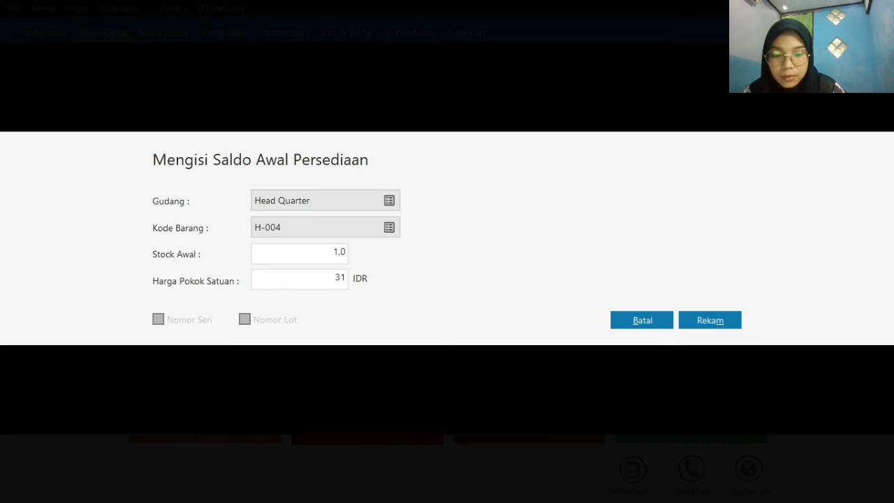
pyautogui.write('00000')
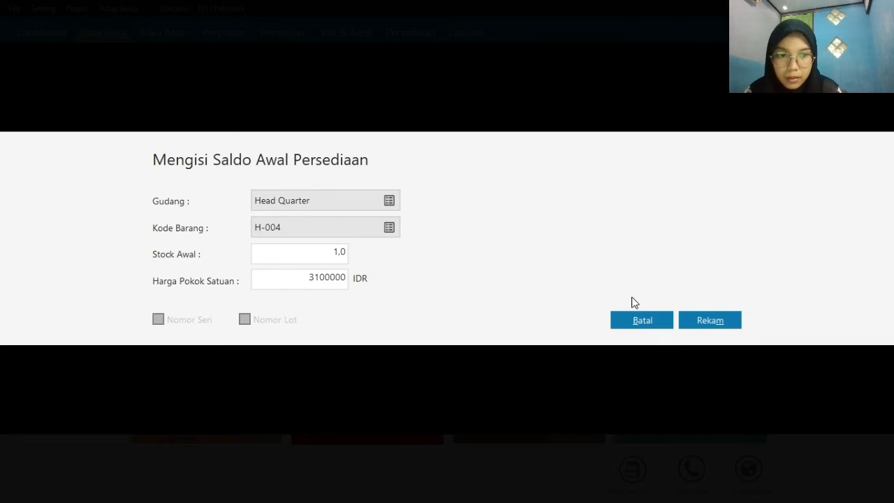
pyautogui.click(701, 320)
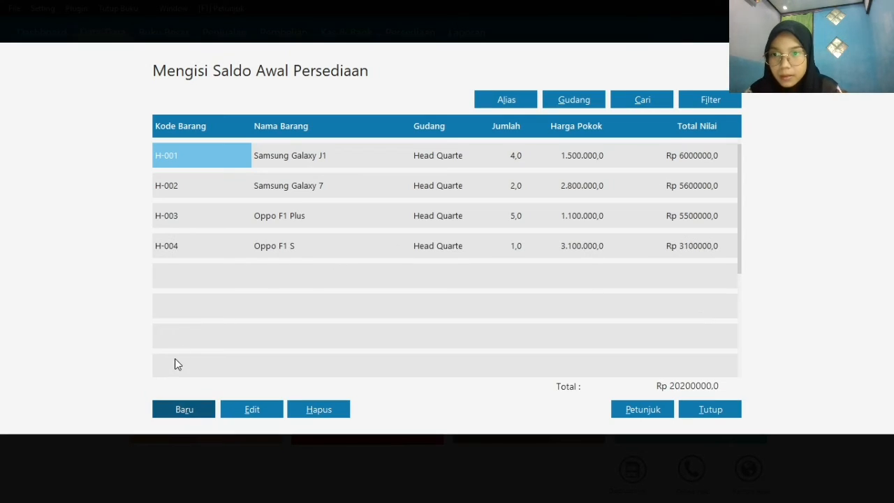
# Start another opening inventory balance entry for item C-001, Casing Samsung
pyautogui.click(194, 410)
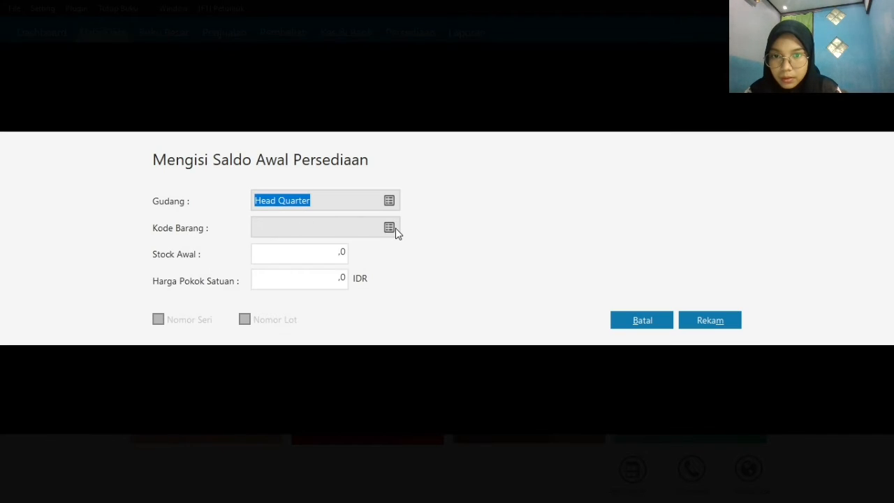
pyautogui.click(389, 228)
pyautogui.click(343, 295)
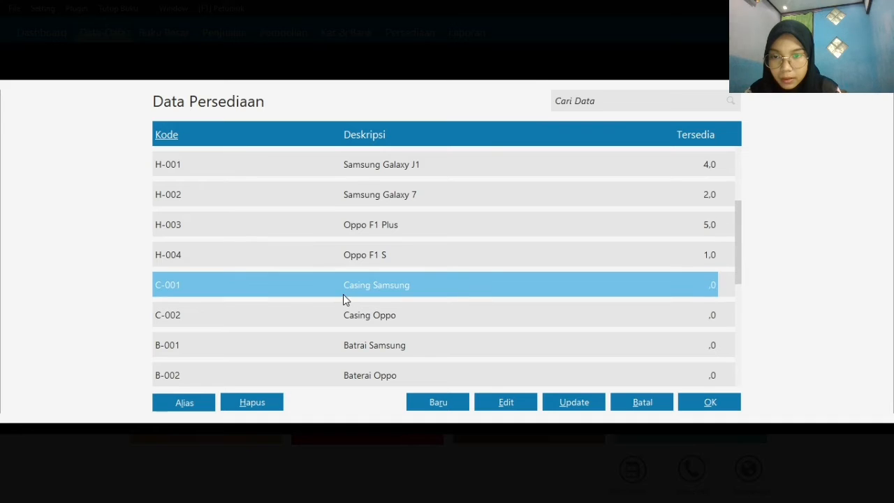
pyautogui.click(705, 407)
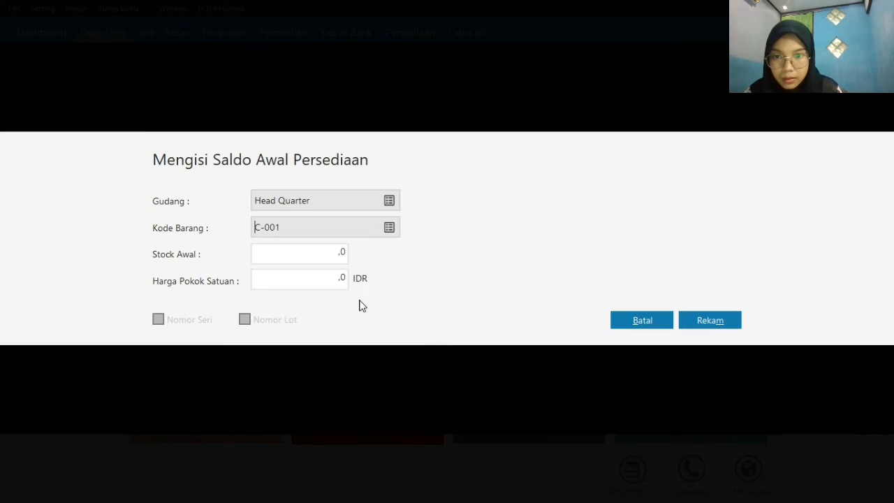
# Set C-001's opening stock to 10 and unit cost to 100000 IDR, and record the entry
pyautogui.click(329, 253)
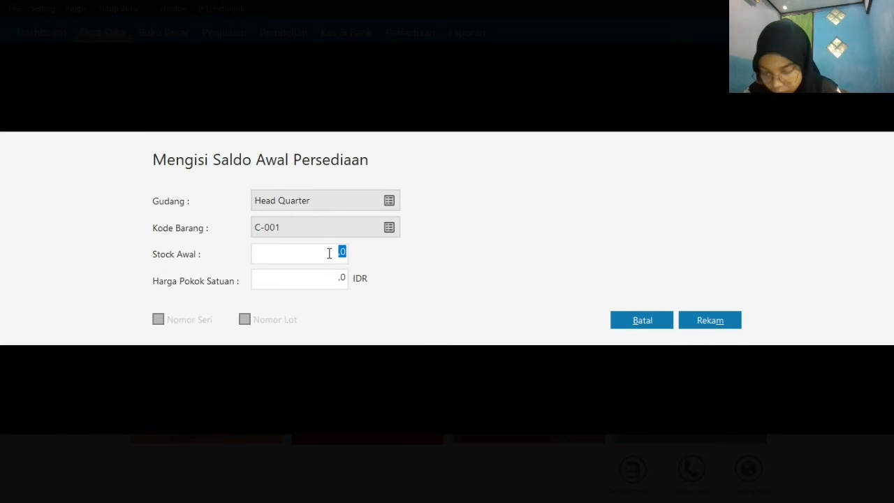
pyautogui.write('10')
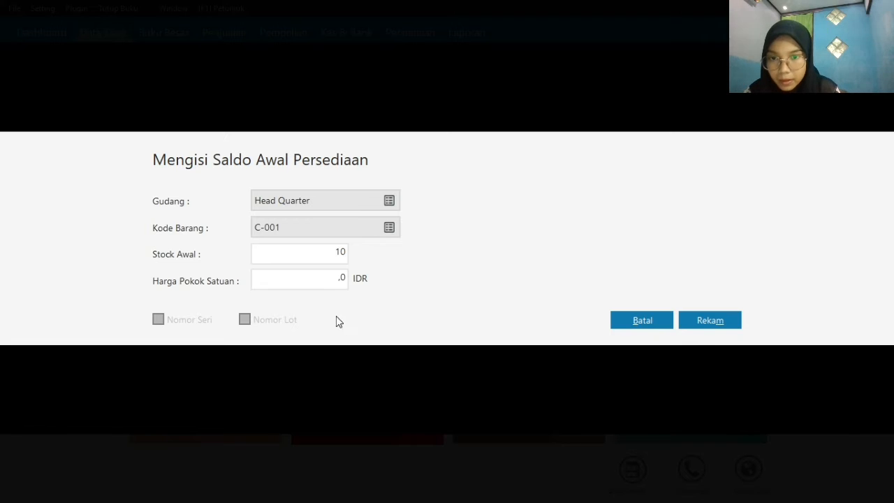
pyautogui.click(320, 278)
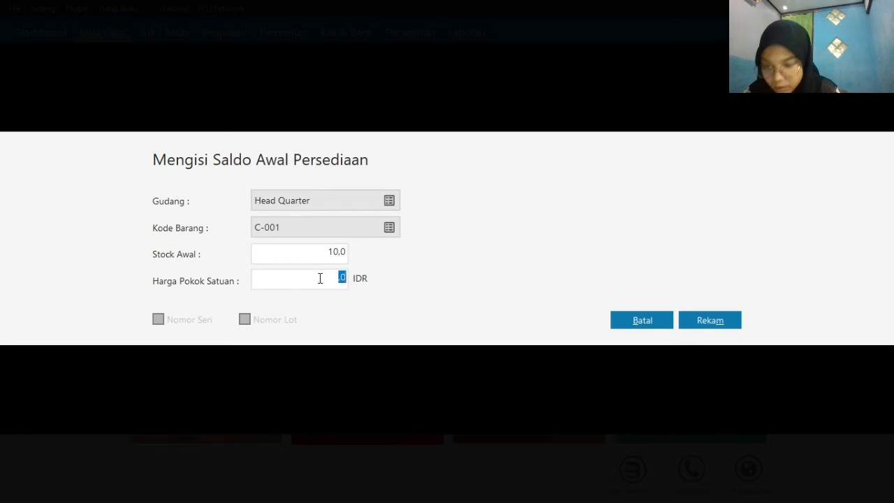
pyautogui.write('100000')
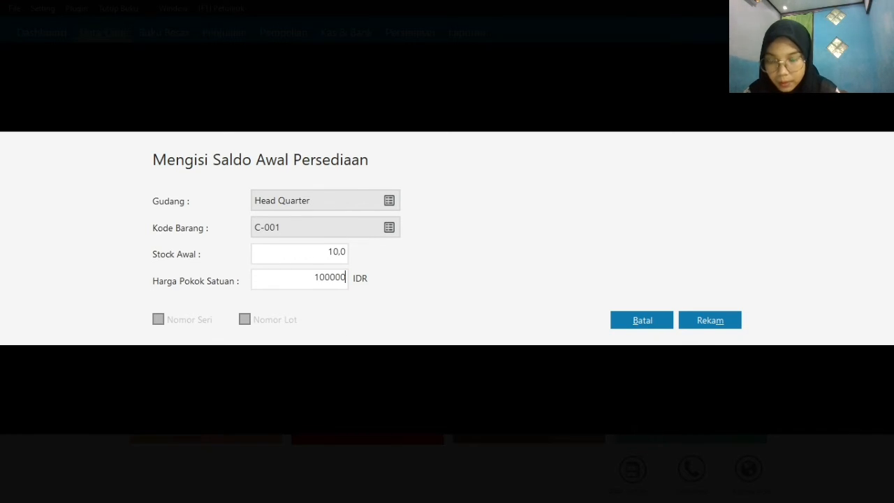
pyautogui.click(706, 320)
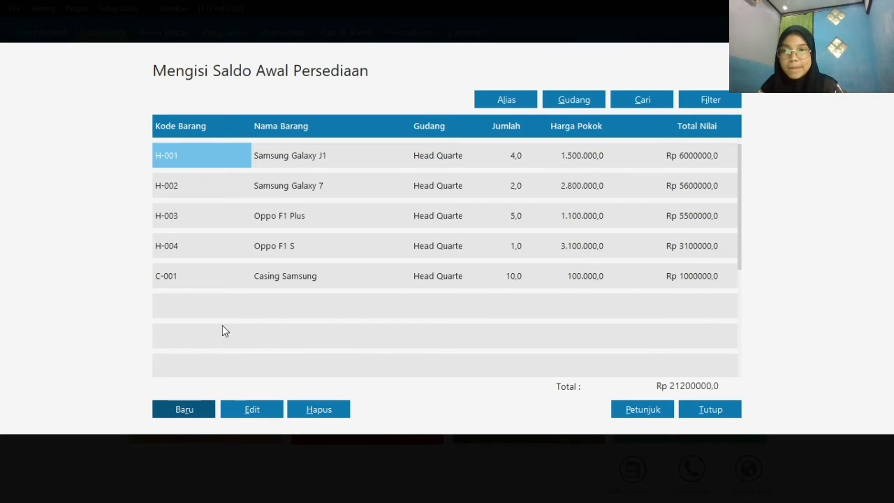
# Start another opening inventory balance entry for item C-002, Casing Oppo
pyautogui.click(183, 411)
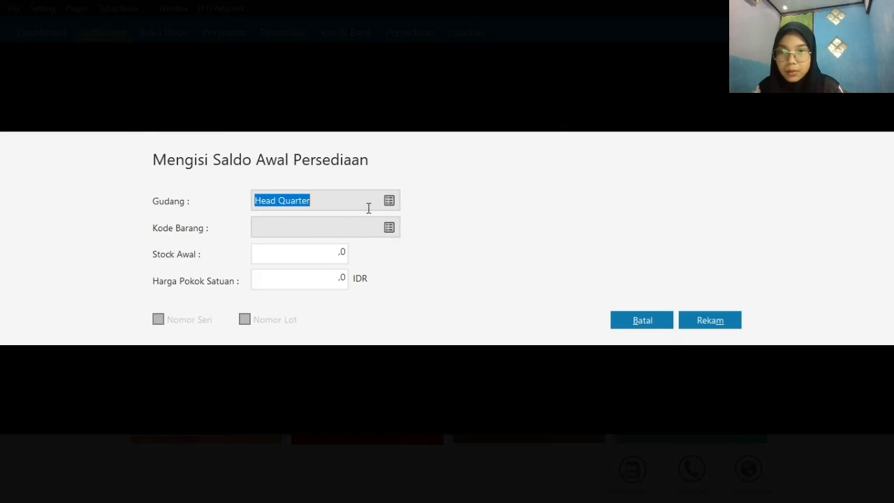
pyautogui.click(394, 229)
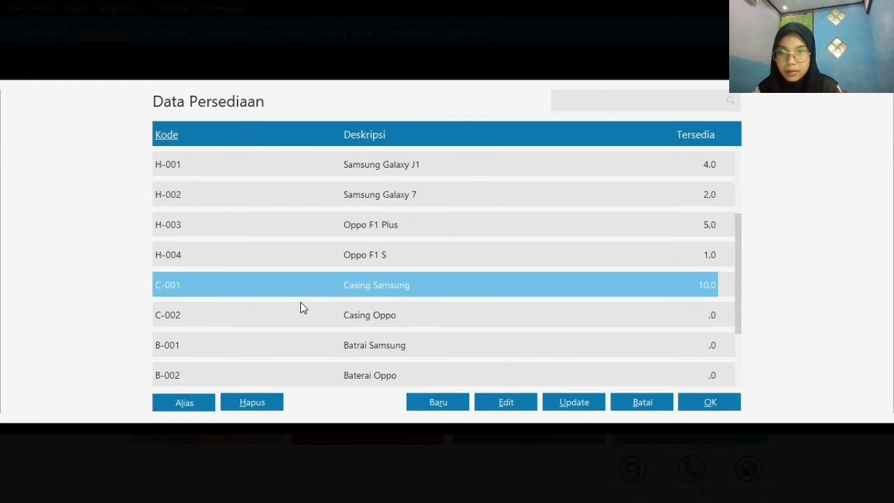
pyautogui.click(300, 308)
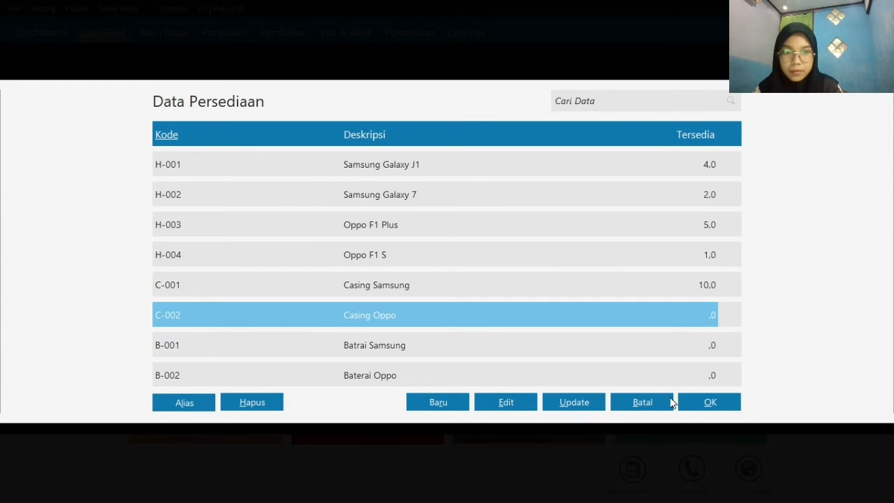
pyautogui.click(692, 407)
# Set C-002's opening stock to 10 and unit cost to 50000 IDR, and record the entry
pyautogui.click(283, 270)
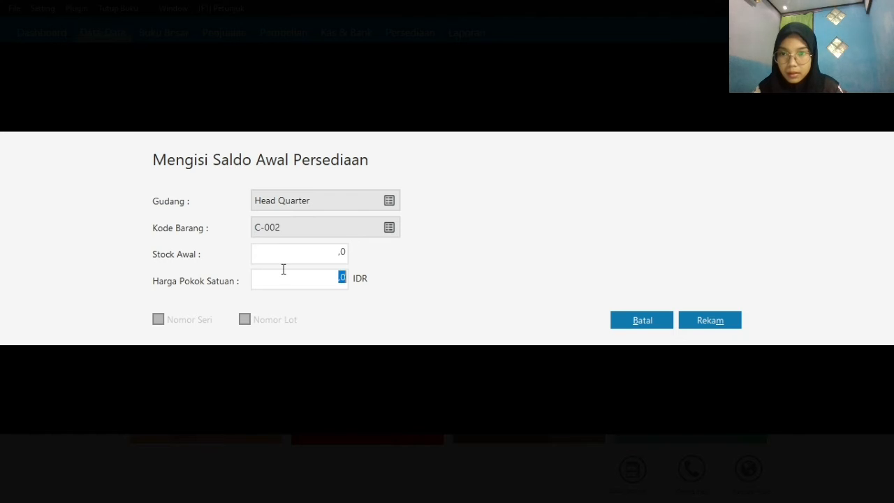
pyautogui.click(284, 262)
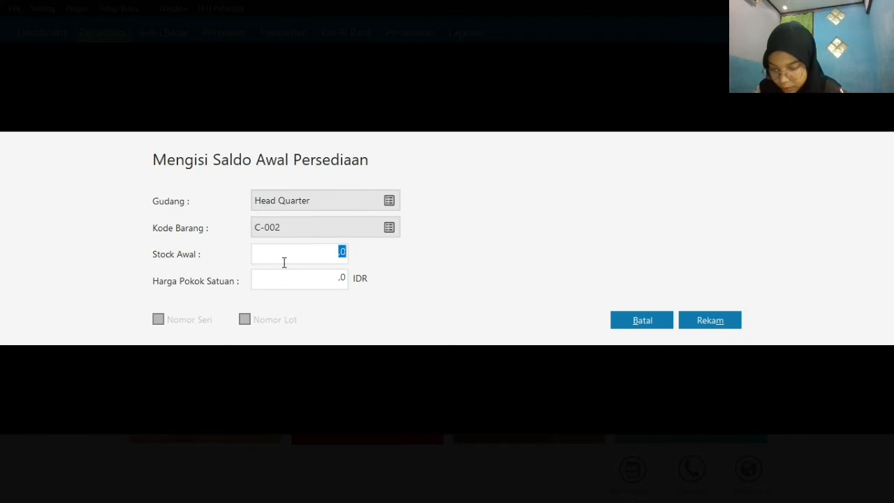
pyautogui.write('10')
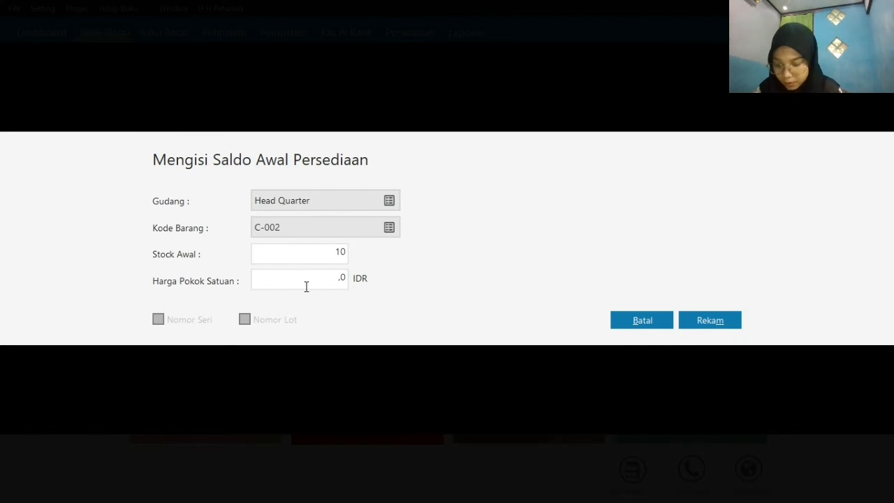
pyautogui.click(306, 286)
pyautogui.write('20')
pyautogui.press('BackSpace')
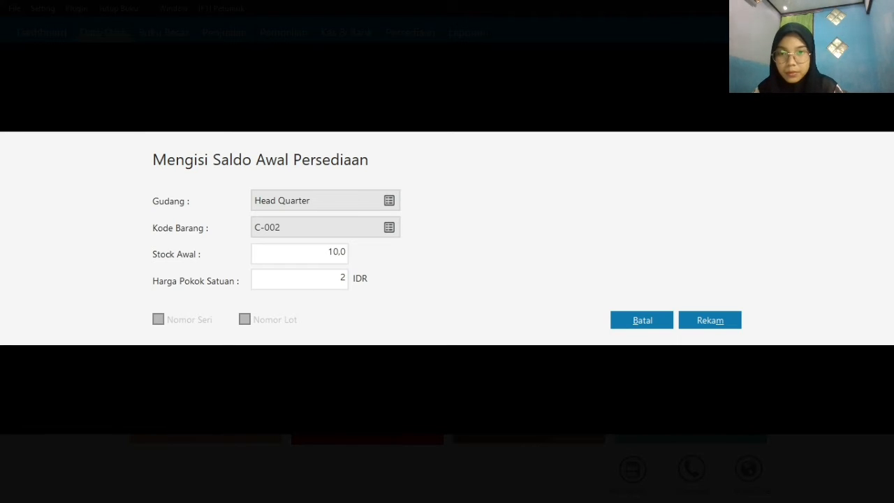
pyautogui.write('50000')
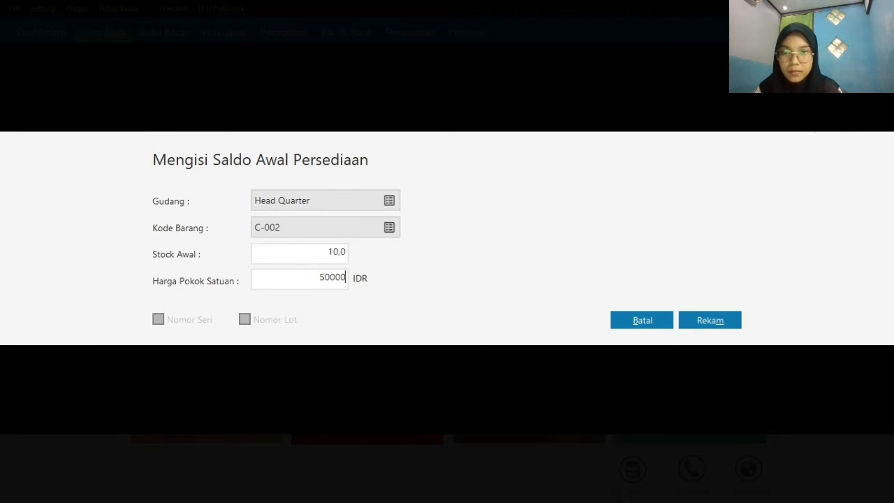
pyautogui.click(692, 323)
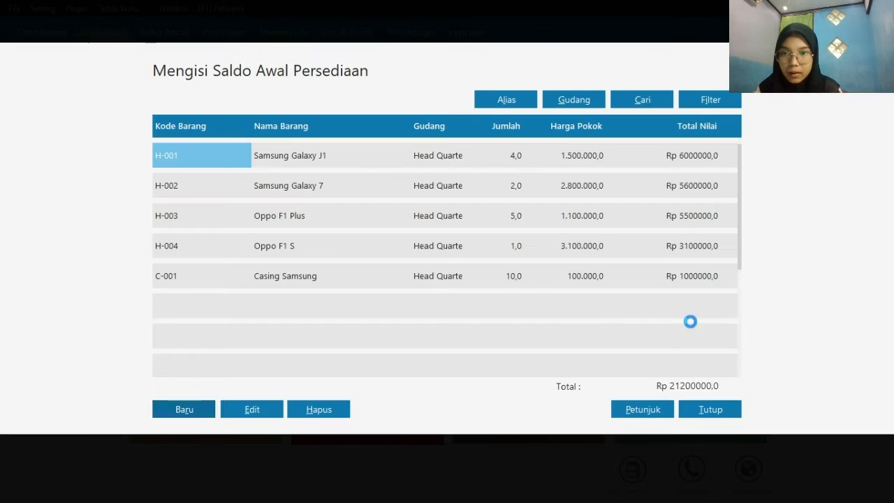
# Start another opening inventory balance entry for item B-001, Batrai Samsung
pyautogui.click(177, 412)
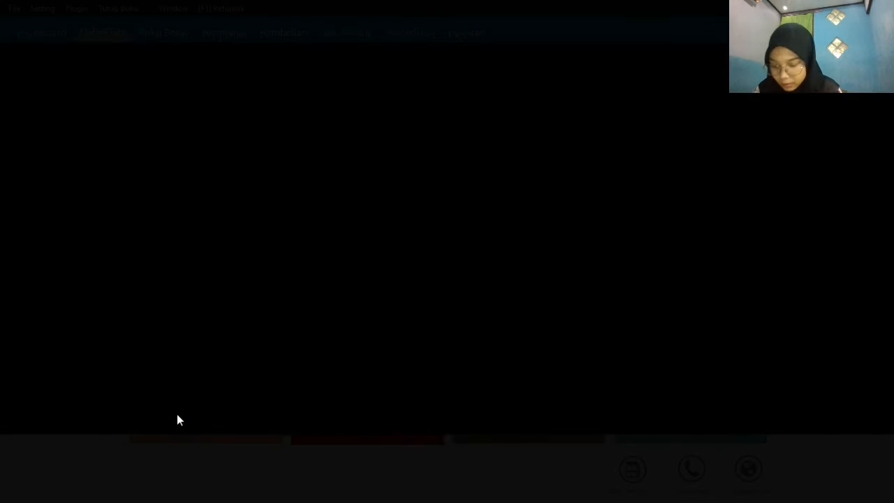
pyautogui.click(388, 229)
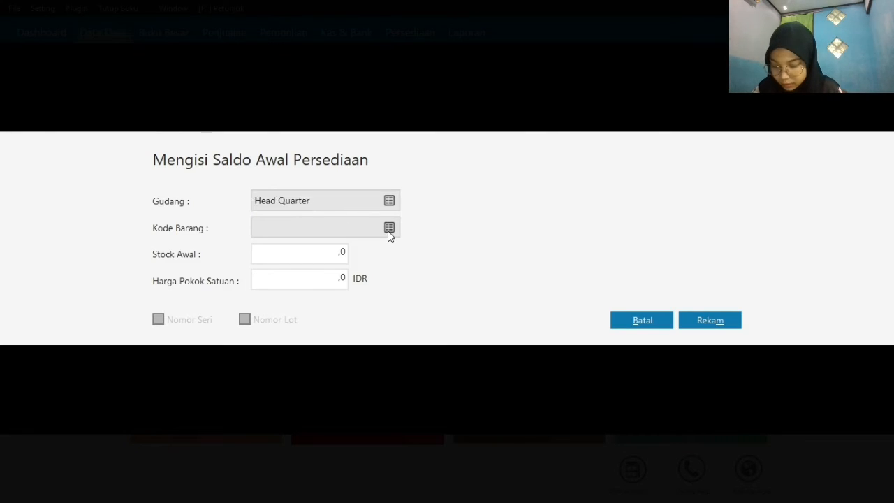
pyautogui.click(396, 356)
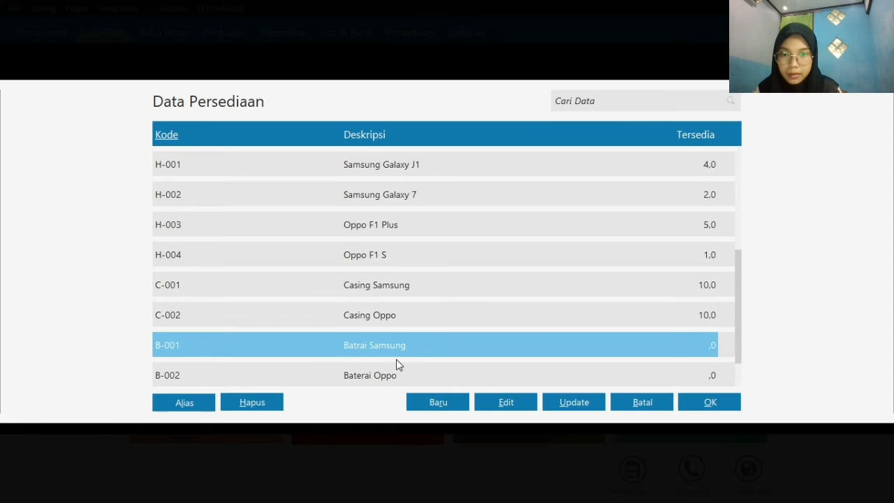
pyautogui.click(691, 408)
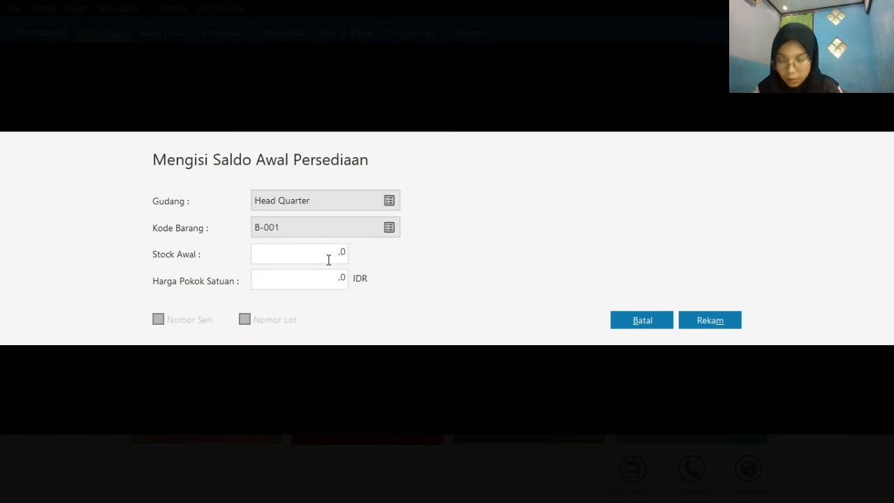
# Set B-001's opening stock to 5 and unit cost to 50000 IDR, and record the entry
pyautogui.click(329, 259)
pyautogui.write('5')
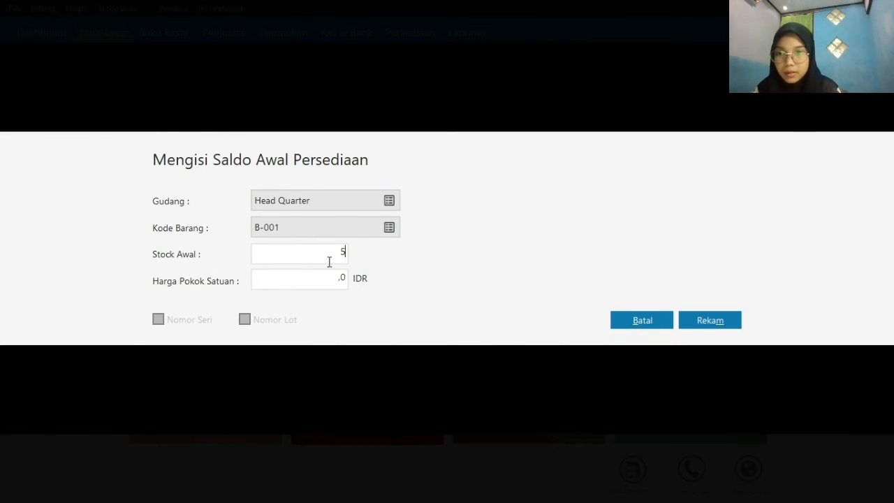
pyautogui.click(340, 284)
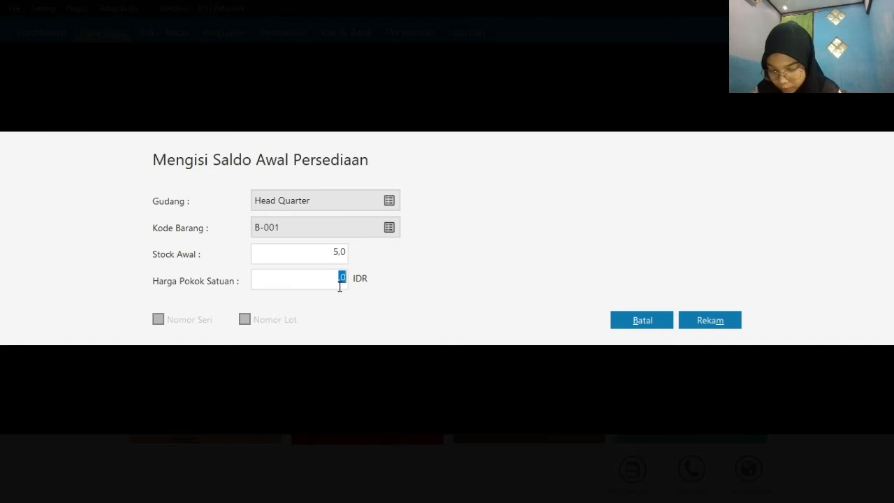
pyautogui.write('500')
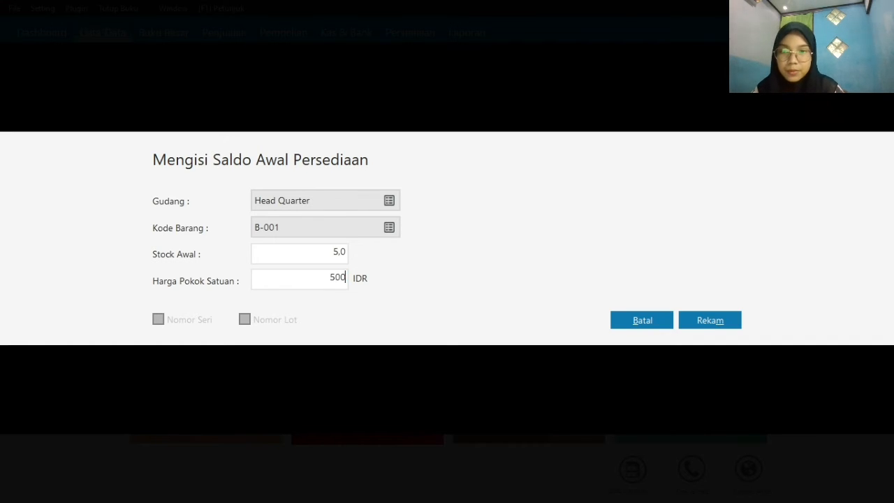
pyautogui.write('00')
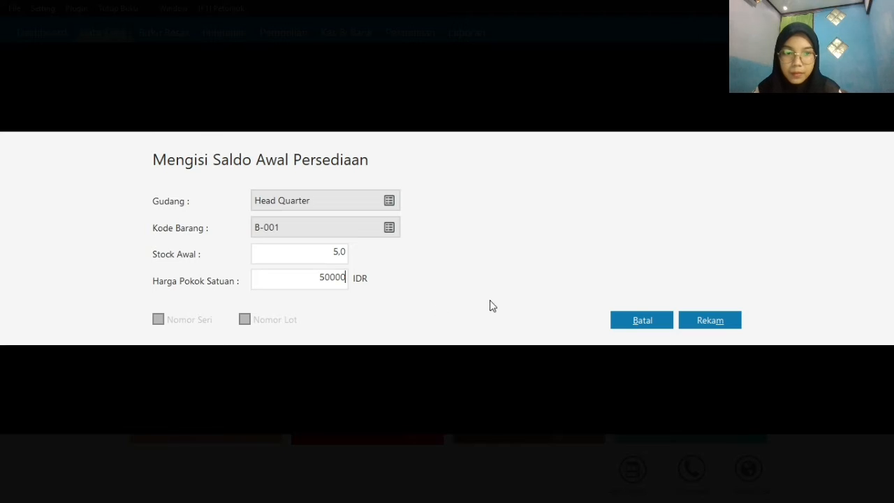
pyautogui.click(684, 319)
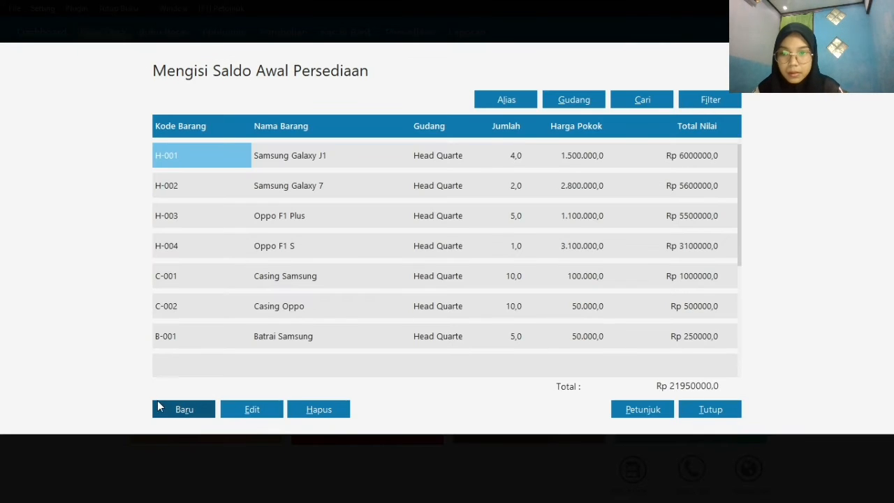
# Start another opening inventory balance entry for item B-002, Baterai Oppo
pyautogui.click(182, 409)
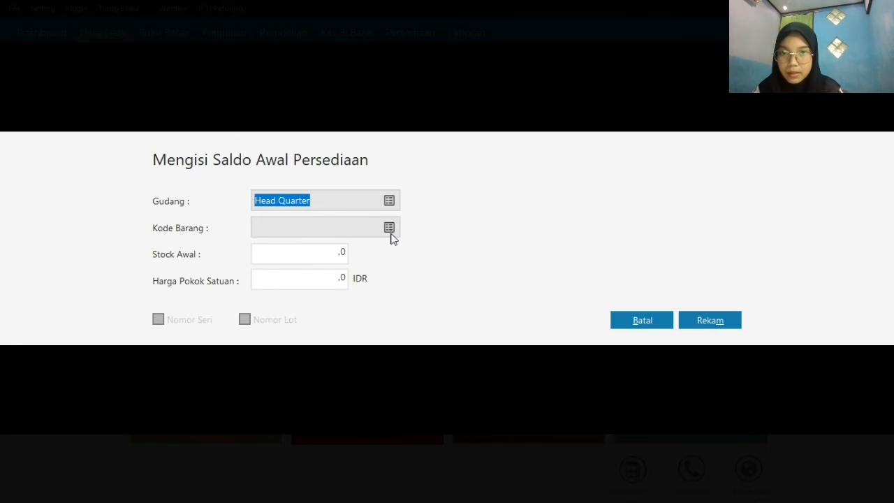
pyautogui.click(390, 232)
pyautogui.click(348, 369)
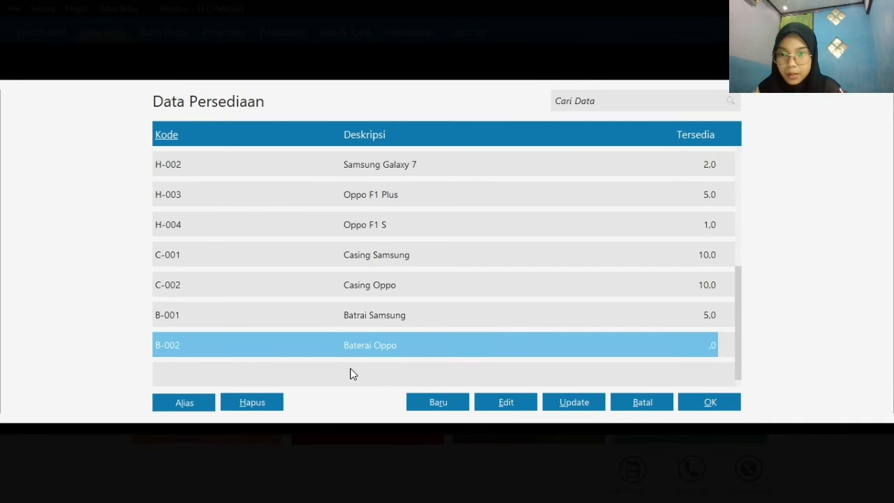
pyautogui.click(712, 405)
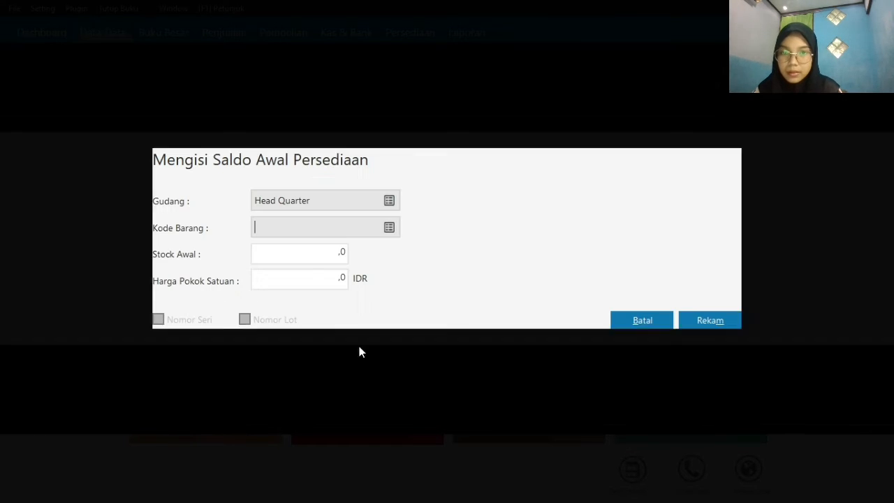
# Set B-002's opening stock to 10 and unit cost to 50000 IDR, and record the entry
pyautogui.click(312, 255)
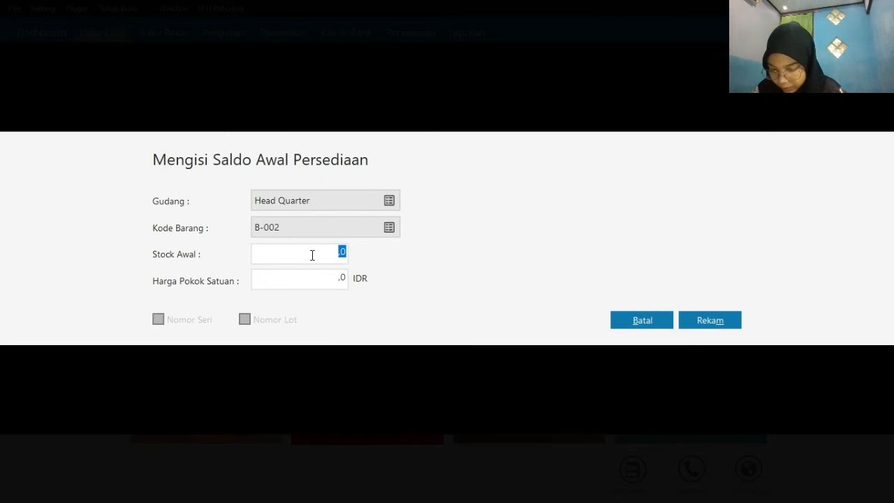
pyautogui.write('10')
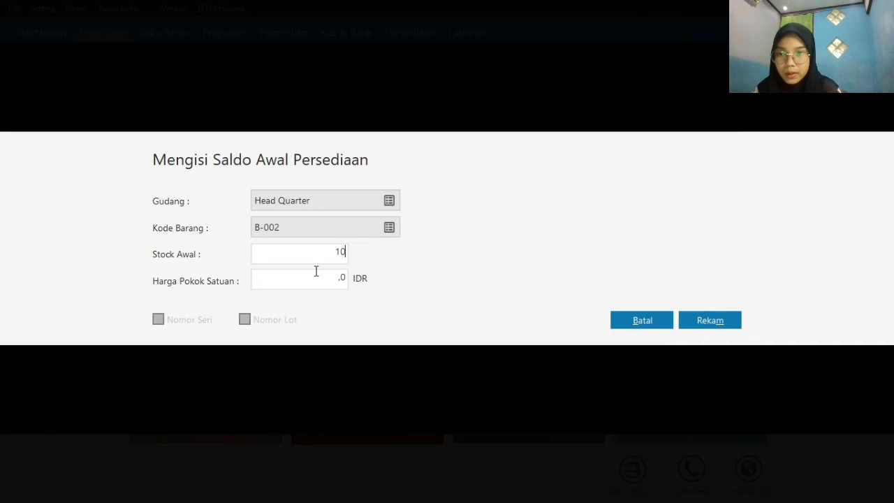
pyautogui.click(327, 285)
pyautogui.write('50')
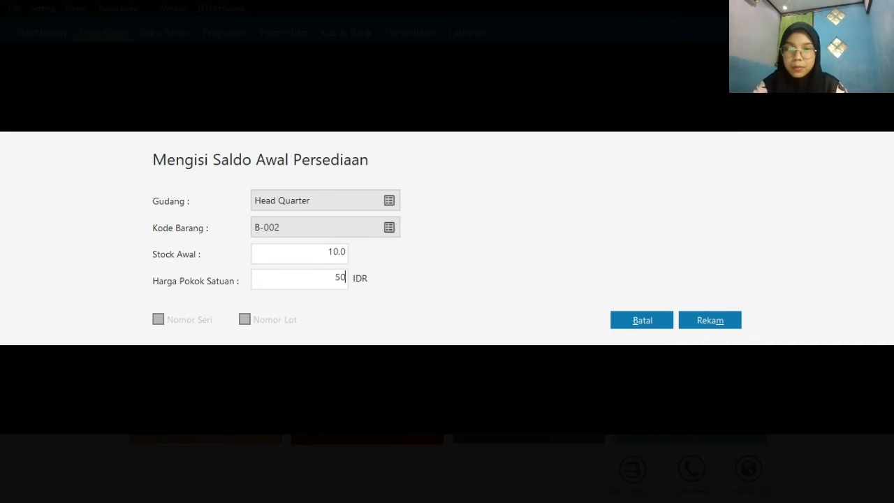
pyautogui.write('000')
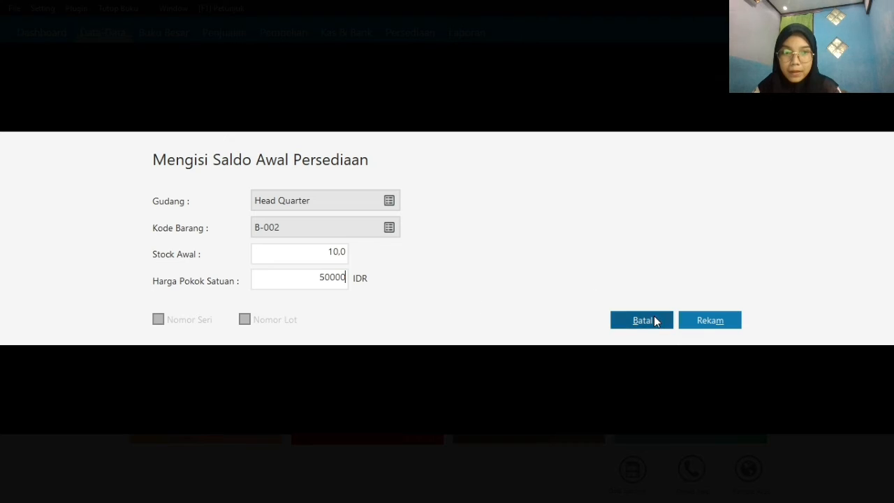
pyautogui.click(706, 320)
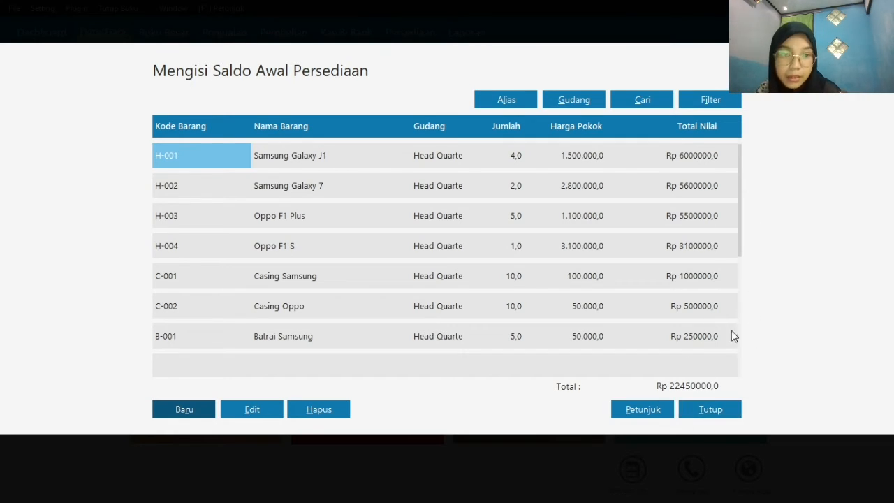
# Close the opening inventory balance list and accept recalculating the ending inventory balances
pyautogui.click(702, 411)
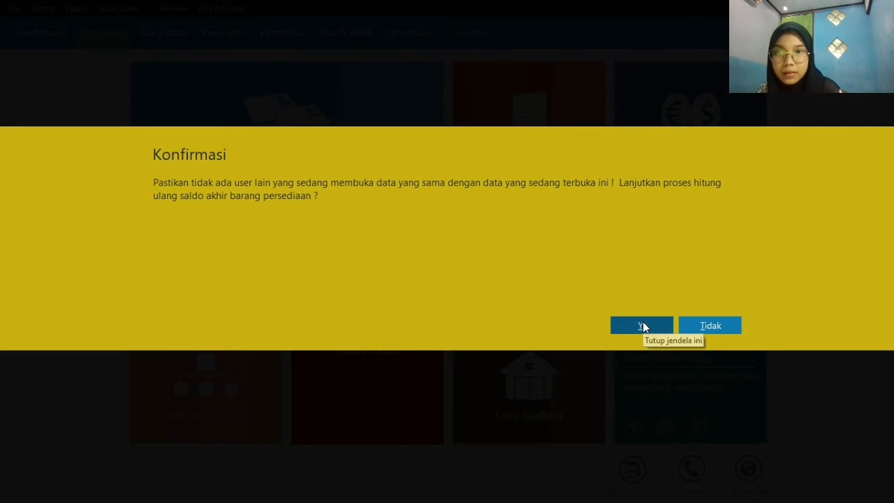
pyautogui.click(642, 326)
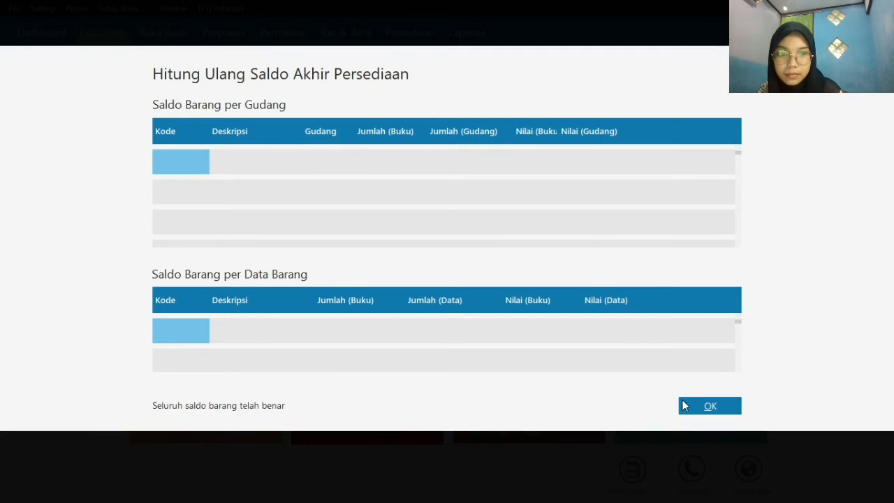
pyautogui.click(699, 411)
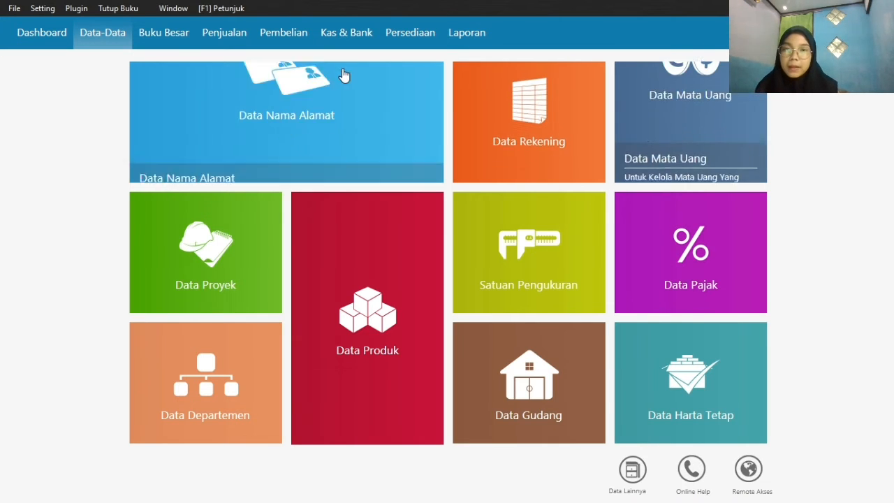
# Start a new Kas Keluar transaction in the cash and bank module
pyautogui.click(351, 44)
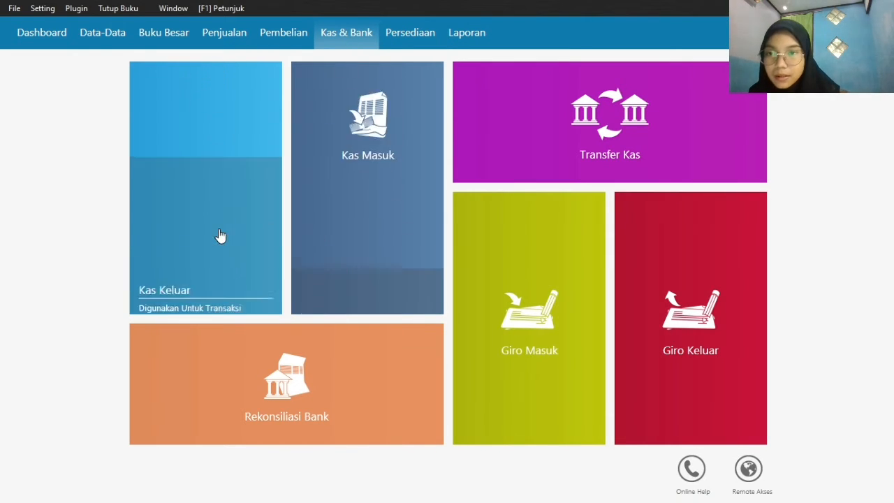
pyautogui.moveTo(142, 293)
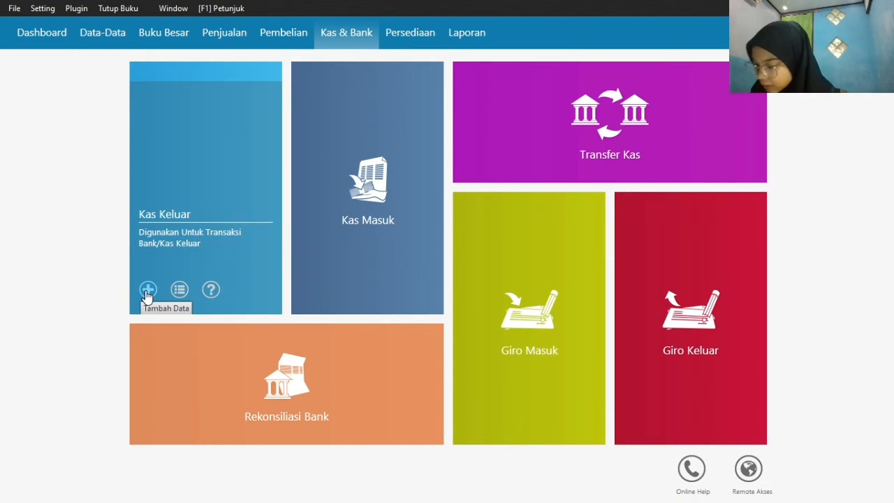
pyautogui.click(147, 290)
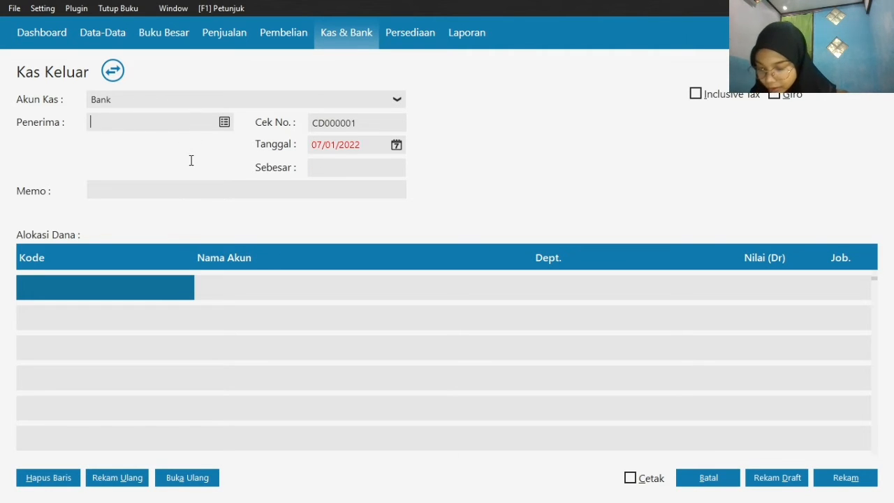
# Create a new contact from the Kas Keluar recipient list and set its type to Vendor
pyautogui.click(225, 124)
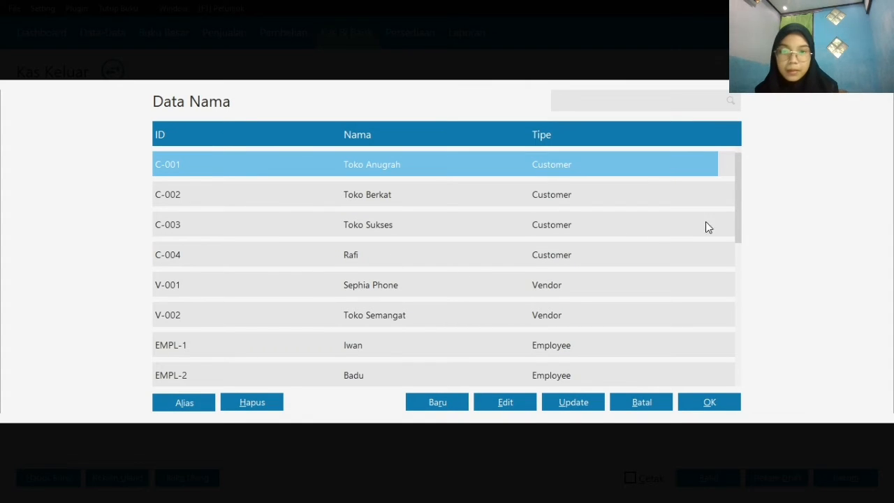
pyautogui.moveTo(738, 198); pyautogui.dragTo(746, 345)
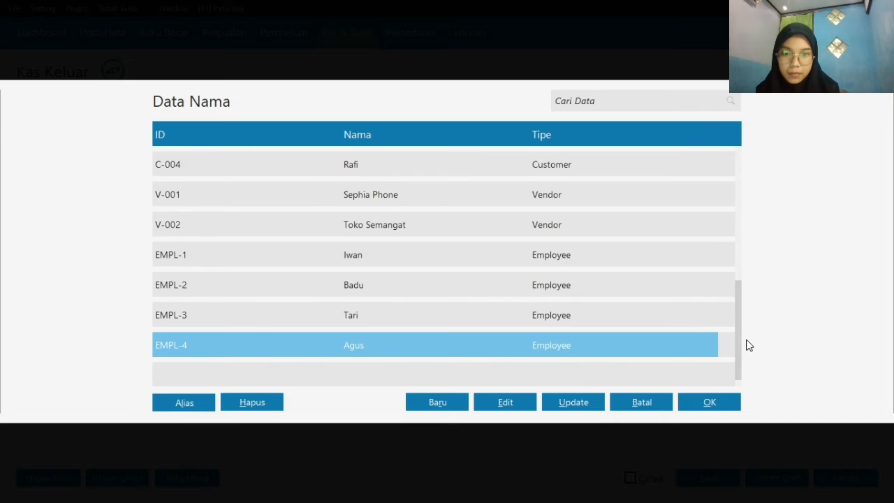
pyautogui.click(454, 407)
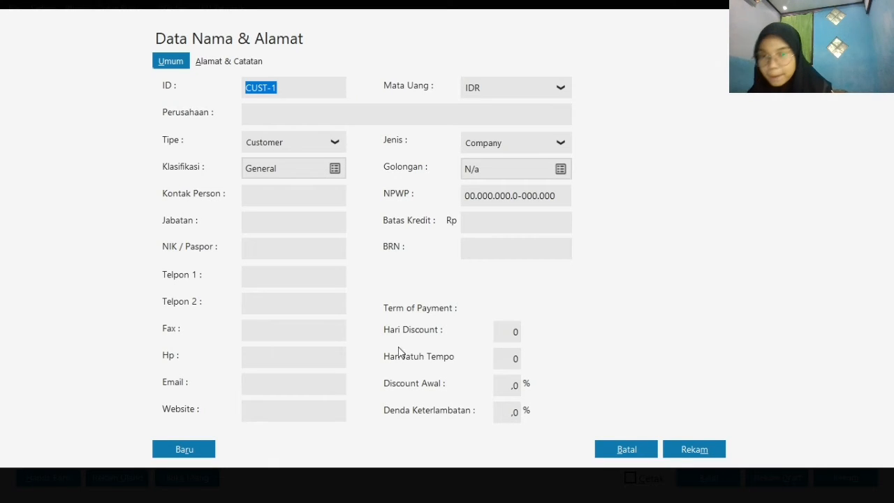
pyautogui.click(333, 143)
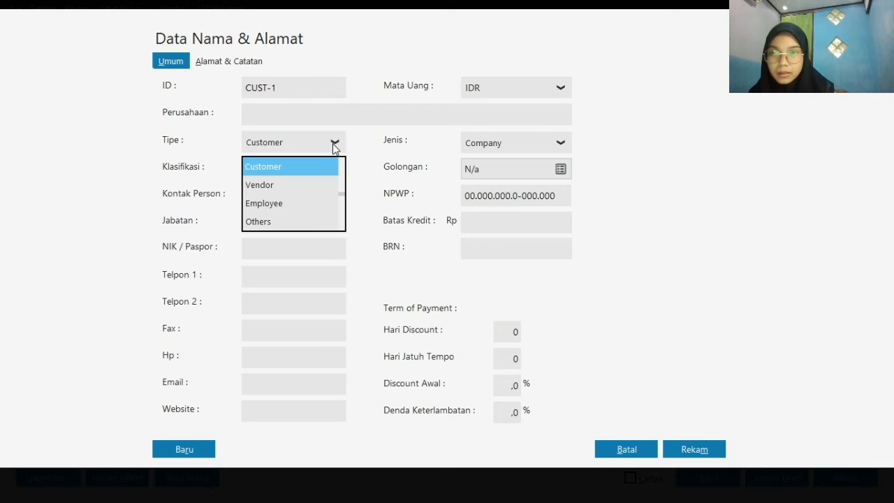
pyautogui.click(306, 184)
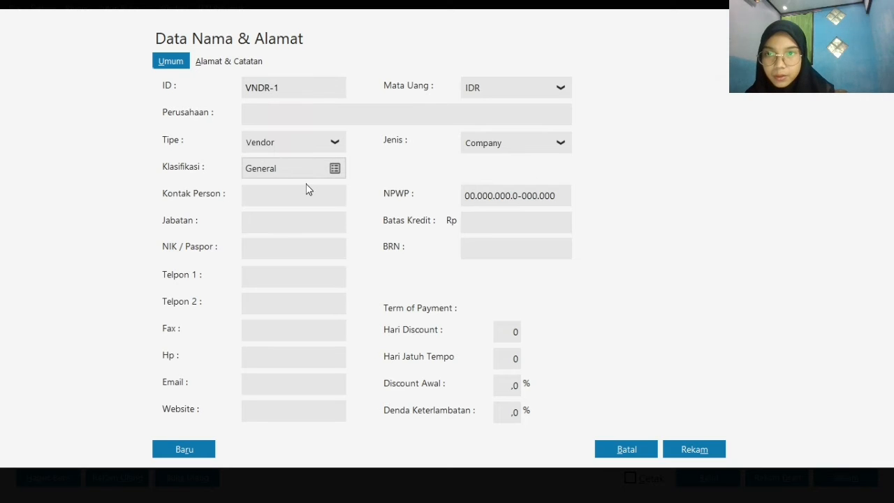
# Enter the vendor's name as the company name and record the new contact
pyautogui.click(308, 119)
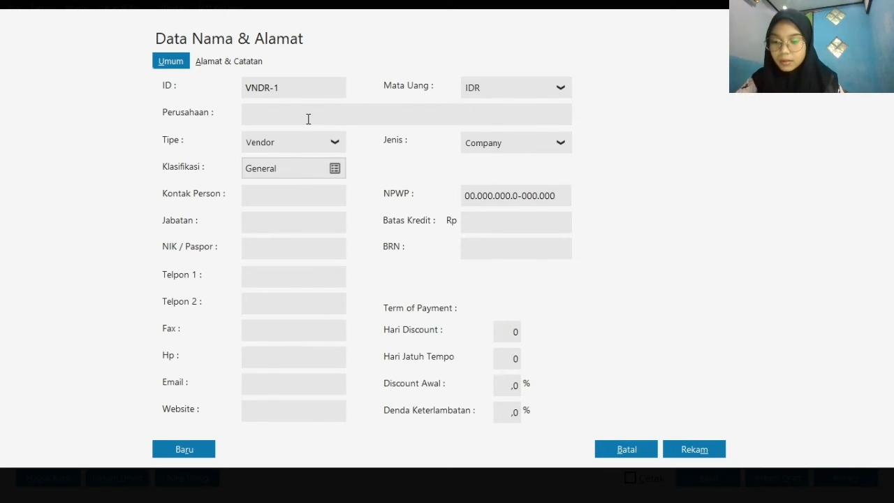
pyautogui.write('H')
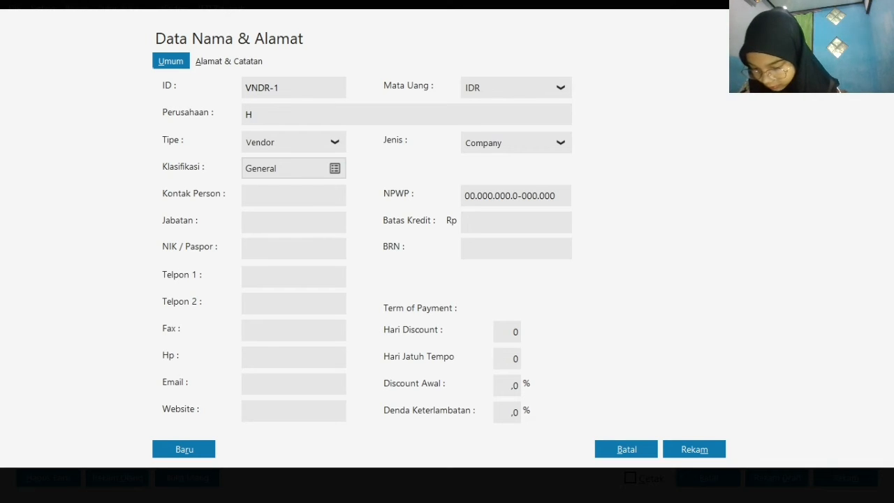
pyautogui.write('. ')
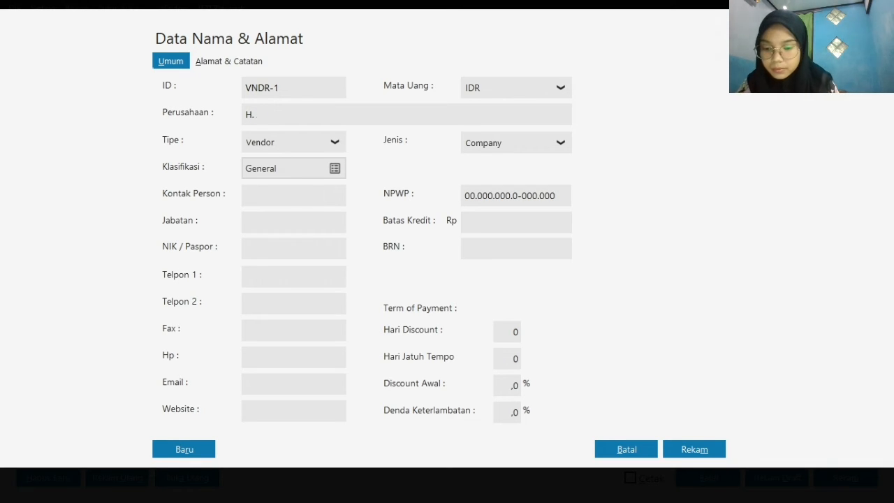
pyautogui.write('Ahad')
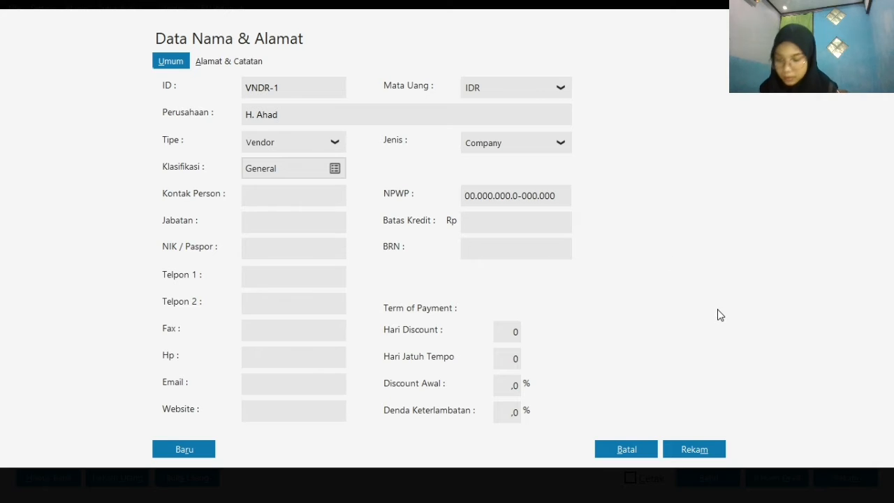
pyautogui.press('BackSpace')
pyautogui.press('BackSpace')
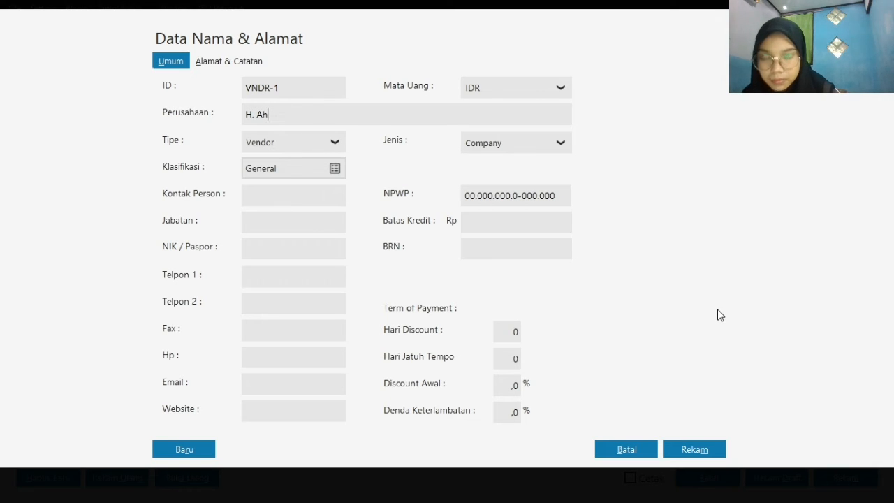
pyautogui.write('mad')
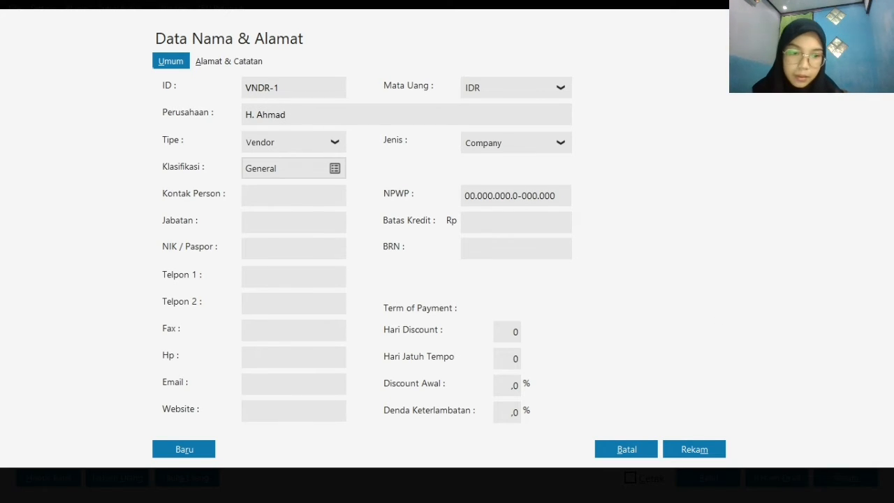
pyautogui.click(704, 450)
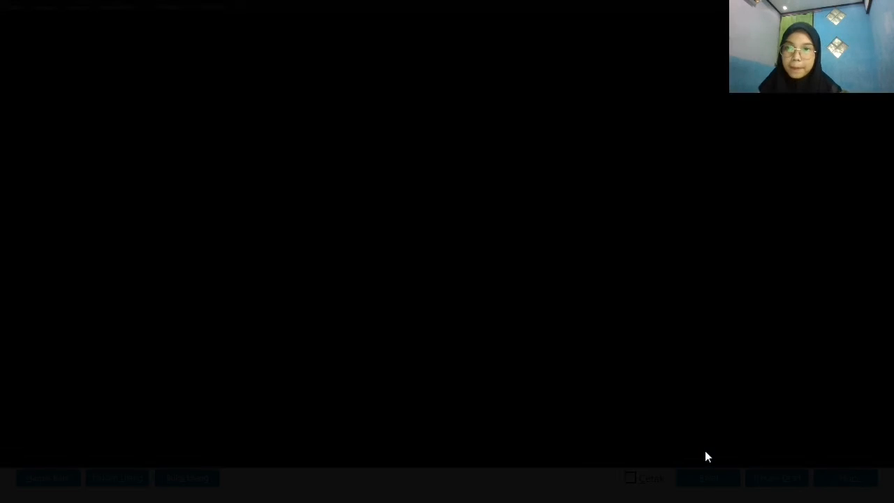
pyautogui.click(628, 325)
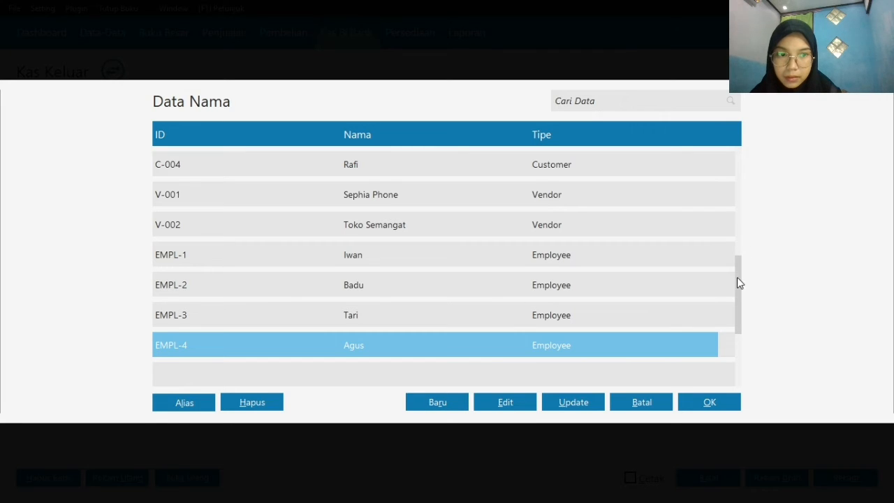
# Choose the newly added vendor, VNDR-1, as the recipient of the cash payment
pyautogui.moveTo(739, 261); pyautogui.dragTo(742, 163)
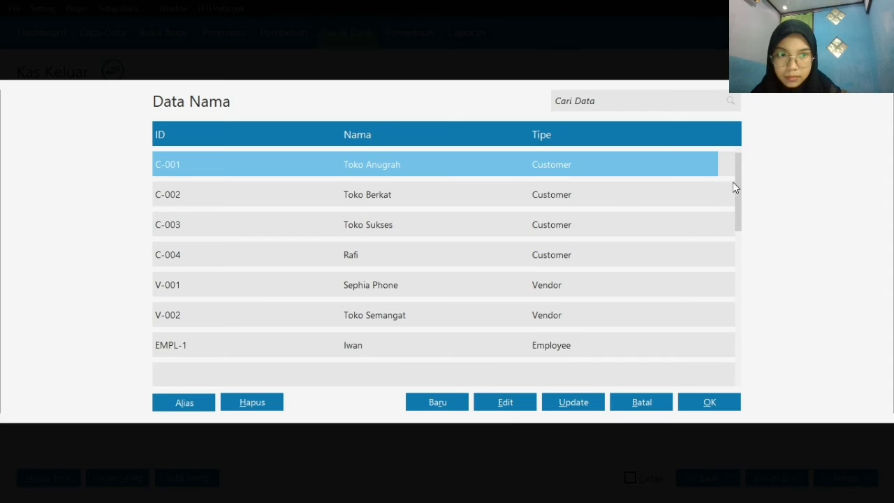
pyautogui.press('Down')
pyautogui.press('Down')
pyautogui.press('Down')
pyautogui.press('Down')
pyautogui.press('Down')
pyautogui.press('Down')
pyautogui.press('Down')
pyautogui.press('Down')
pyautogui.press('Down')
pyautogui.press('Down')
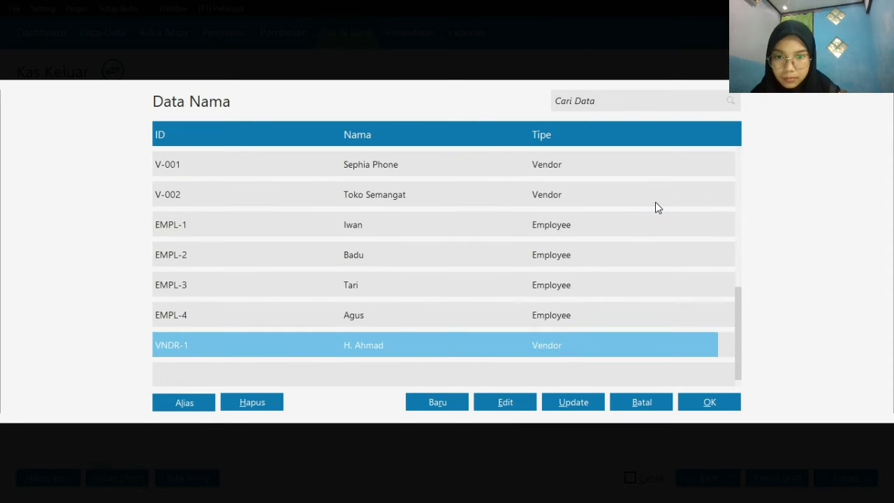
pyautogui.click(721, 403)
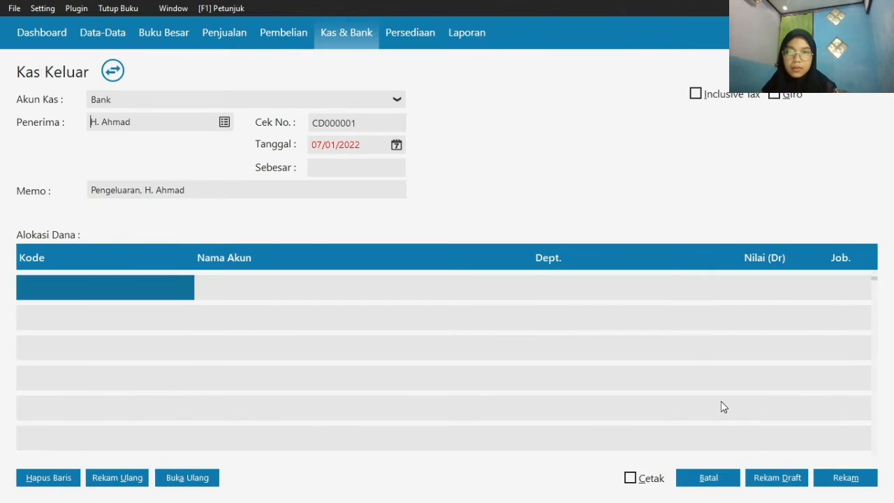
# Set the date of the cash payment to 05/01/2020
pyautogui.click(395, 148)
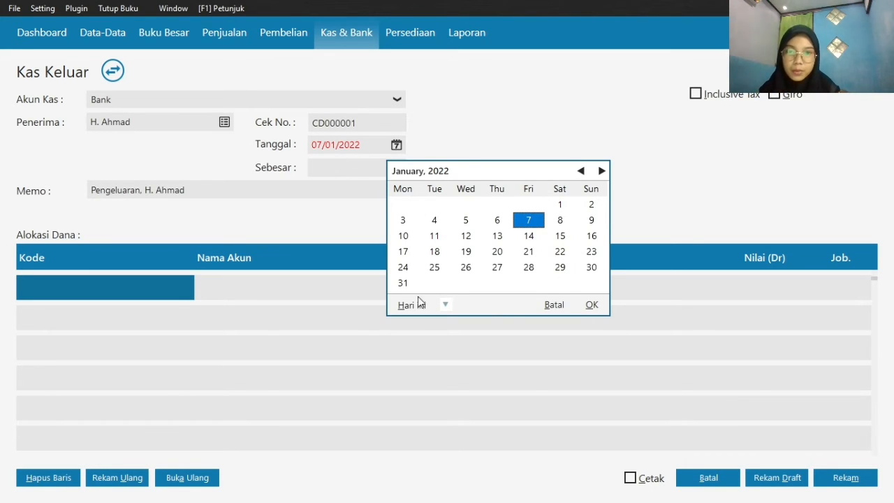
pyautogui.click(445, 304)
pyautogui.click(507, 438)
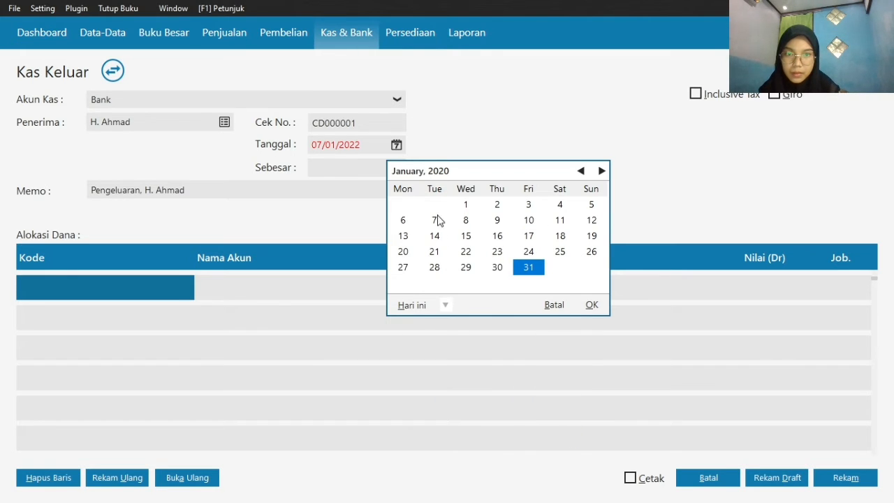
pyautogui.click(592, 204)
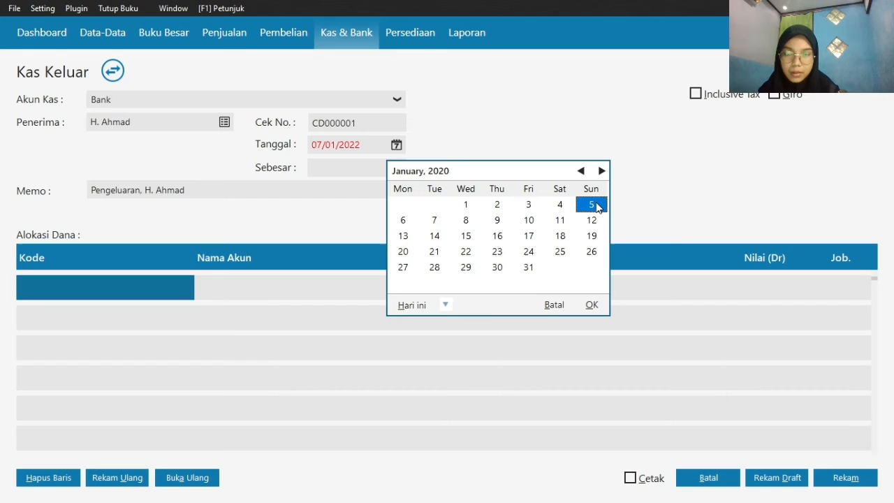
pyautogui.click(591, 305)
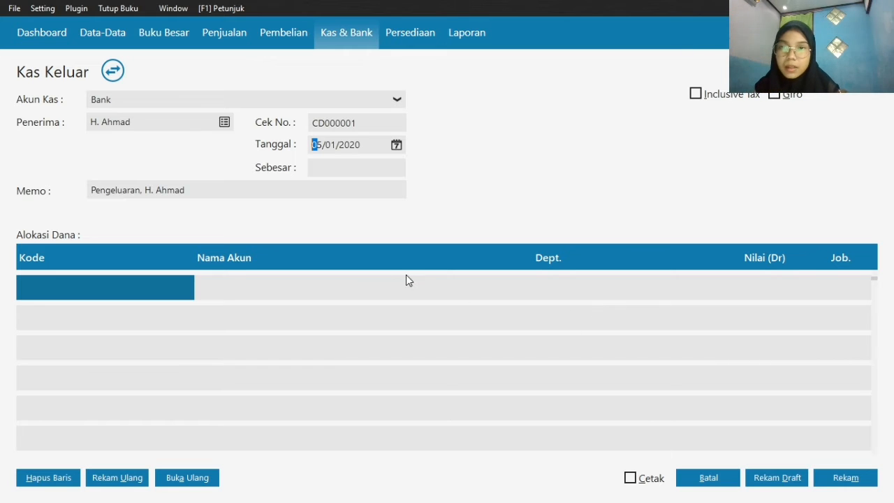
# Allocate the first line of the payment to the account 150000310 Sewa Dibayar di Muka
pyautogui.doubleClick(145, 283)
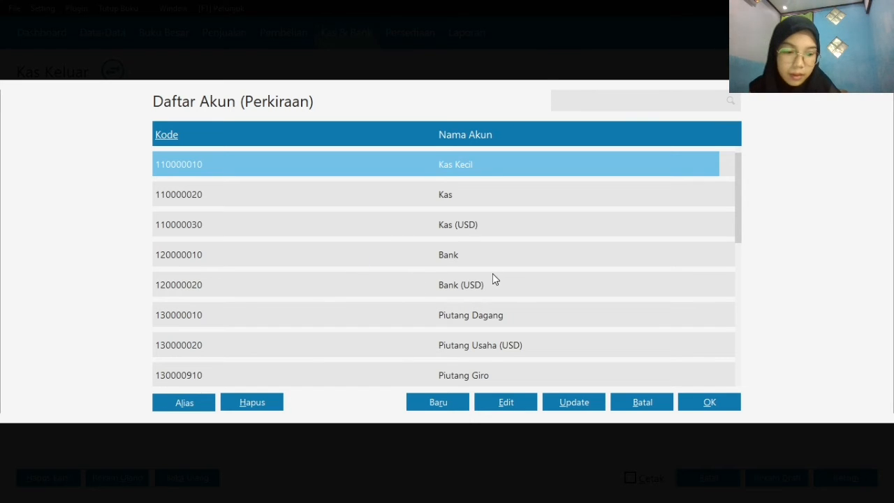
pyautogui.press('Down')
pyautogui.press('Down')
pyautogui.press('Down')
pyautogui.press('Down')
pyautogui.press('Down')
pyautogui.press('Down')
pyautogui.press('Down')
pyautogui.press('Down')
pyautogui.press('Down')
pyautogui.press('Down')
pyautogui.press('Down')
pyautogui.press('Down')
pyautogui.press('Down')
pyautogui.press('Down')
pyautogui.press('Down')
pyautogui.press('Down')
pyautogui.press('Down')
pyautogui.press('Down')
pyautogui.press('Down')
pyautogui.press('Down')
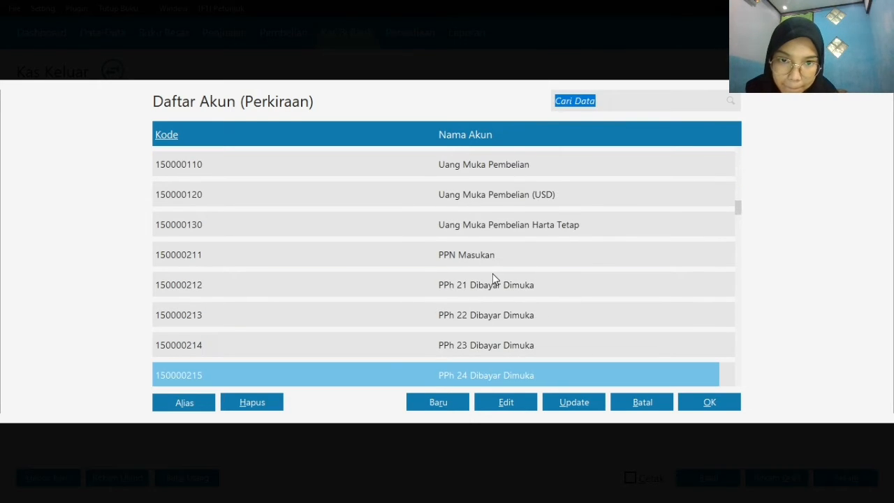
pyautogui.press('Up')
pyautogui.press('Down')
pyautogui.press('Down')
pyautogui.press('Down')
pyautogui.press('Down')
pyautogui.press('Down')
pyautogui.press('Down')
pyautogui.press('Down')
pyautogui.press('Down')
pyautogui.press('Down')
pyautogui.press('Up')
pyautogui.press('Up')
pyautogui.press('Up')
pyautogui.press('Up')
pyautogui.press('Up')
pyautogui.press('Up')
pyautogui.press('Up')
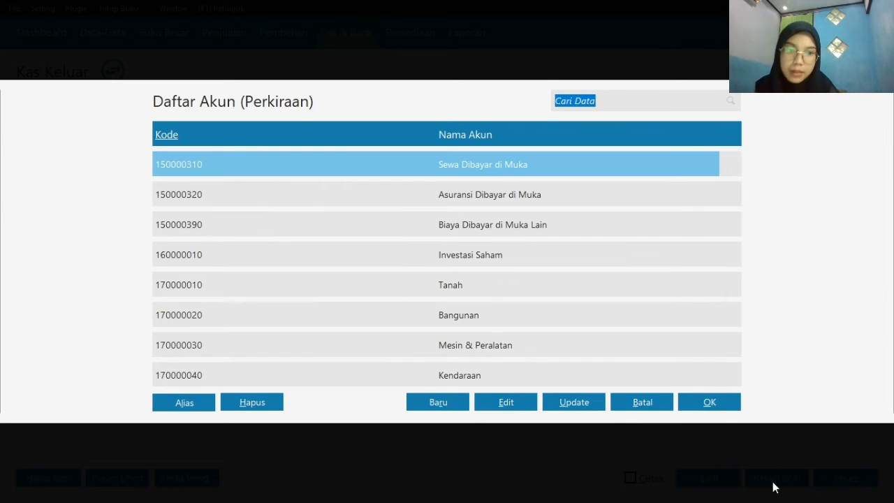
pyautogui.click(709, 403)
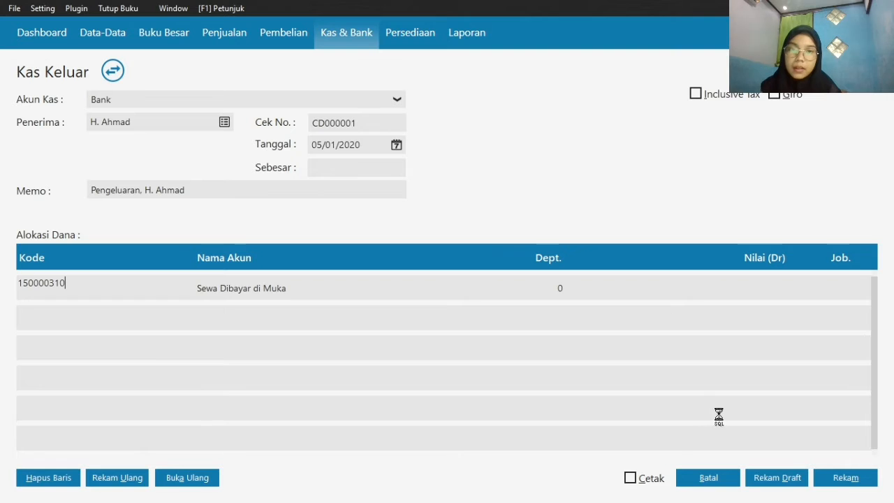
# Enter a debit value of Rp 9500000 for the prepaid rent line, record the payment and close the empty new form
pyautogui.click(700, 288)
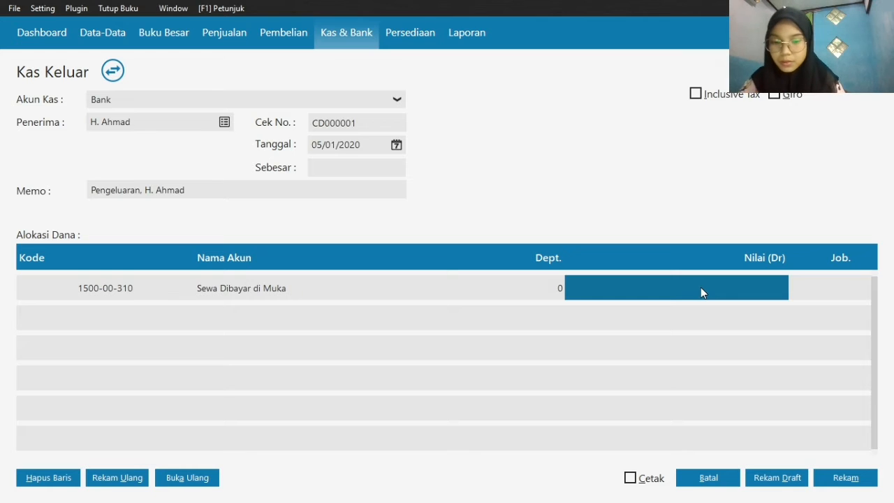
pyautogui.write('9500')
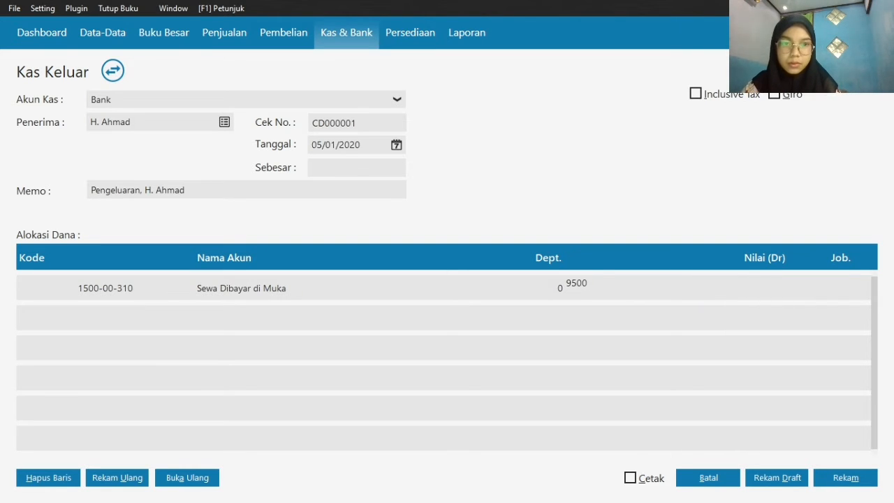
pyautogui.write('000')
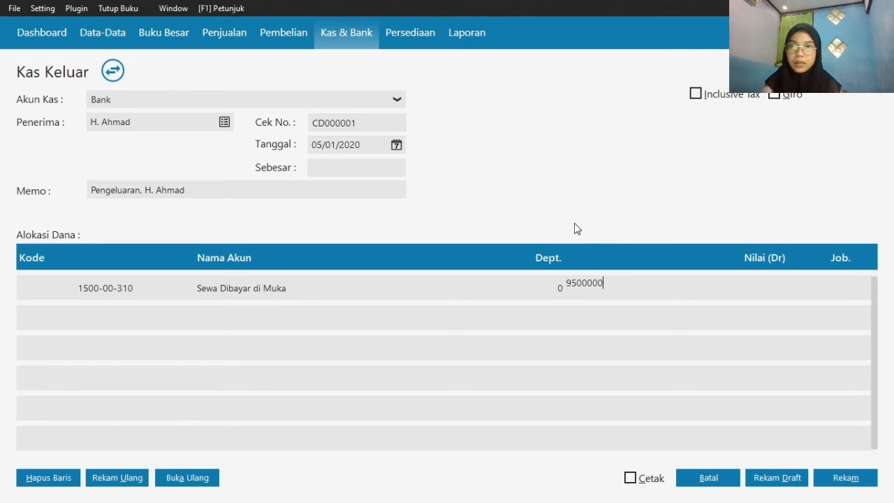
pyautogui.click(365, 168)
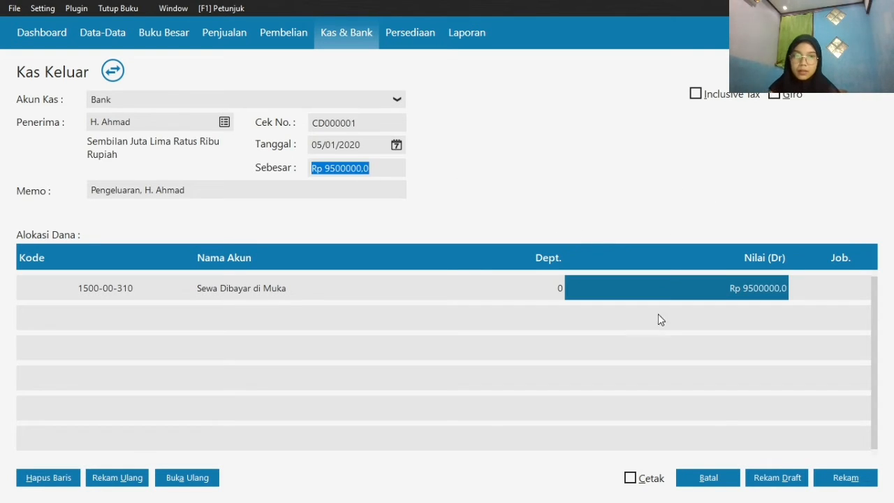
pyautogui.click(838, 477)
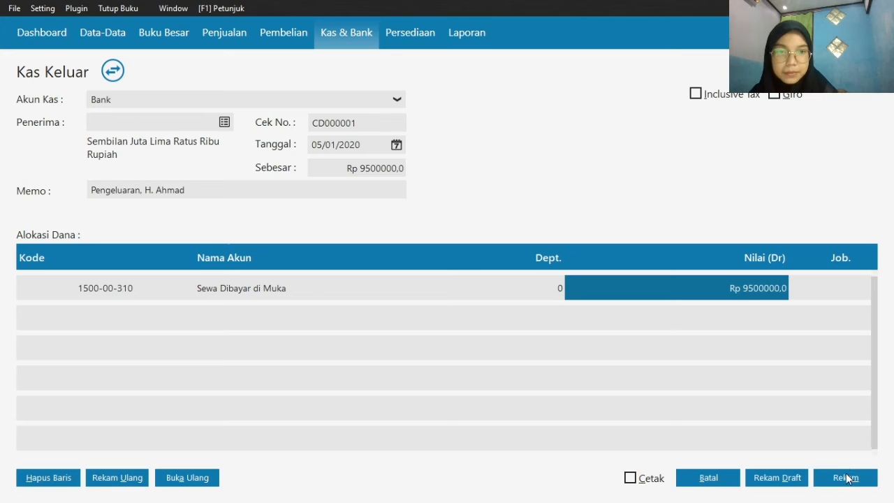
pyautogui.click(708, 478)
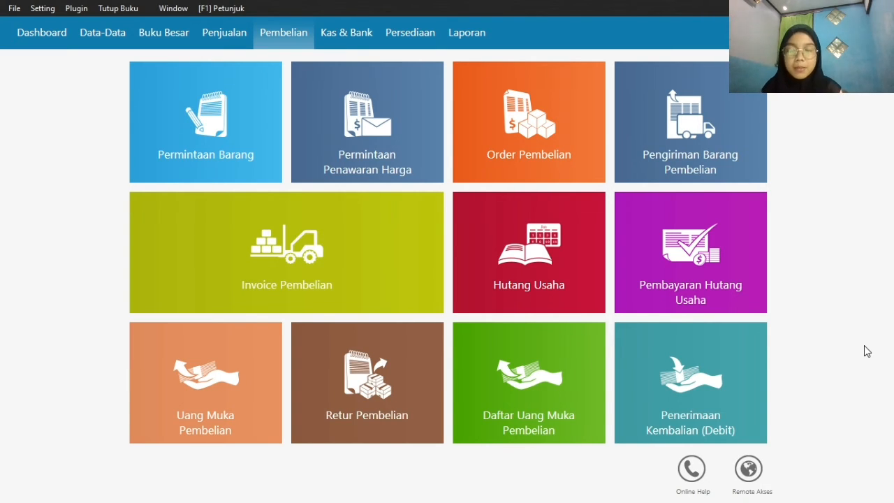
# Start a new Invoice Pembelian in the purchasing module and choose PT Citra Komputer as the supplier
pyautogui.moveTo(188, 253)
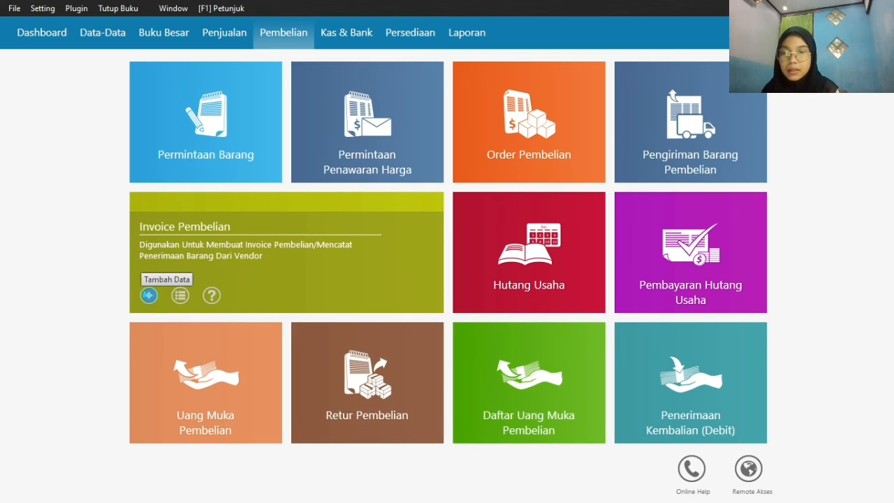
pyautogui.click(148, 295)
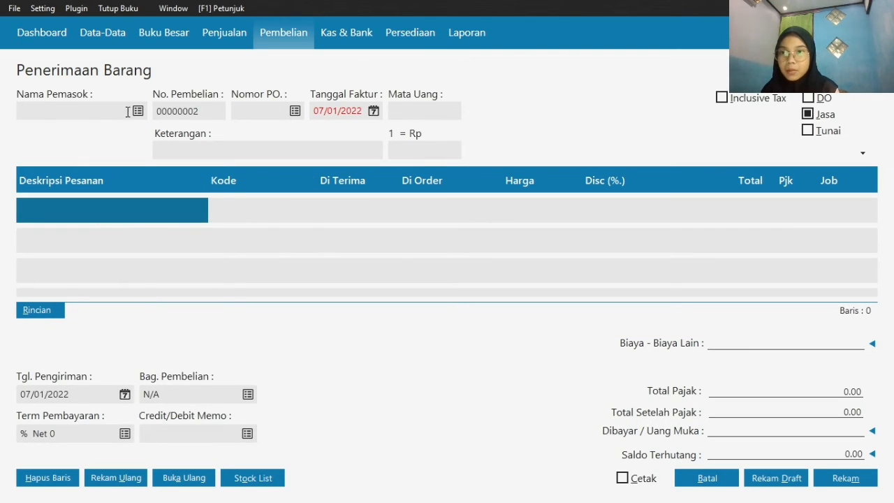
pyautogui.click(138, 111)
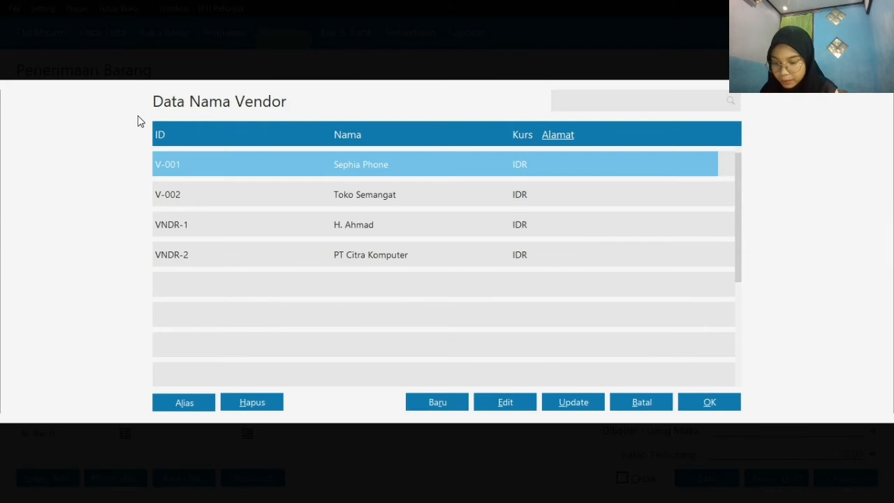
pyautogui.click(353, 253)
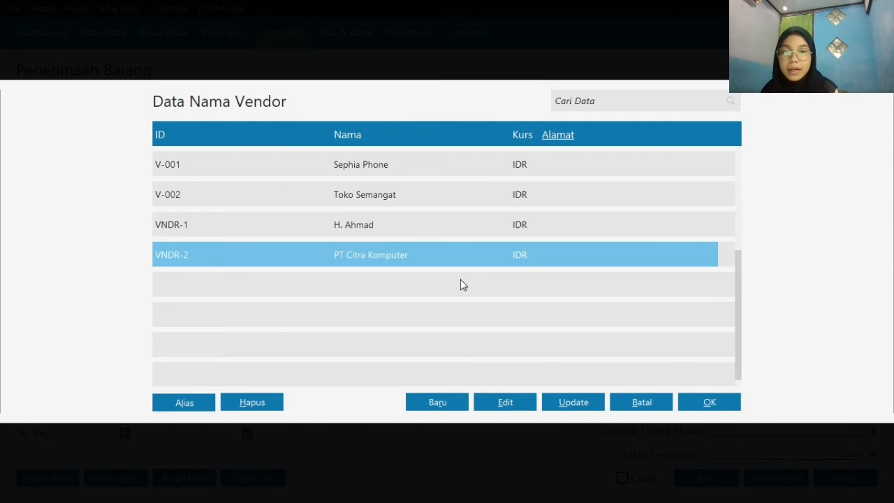
pyautogui.click(722, 404)
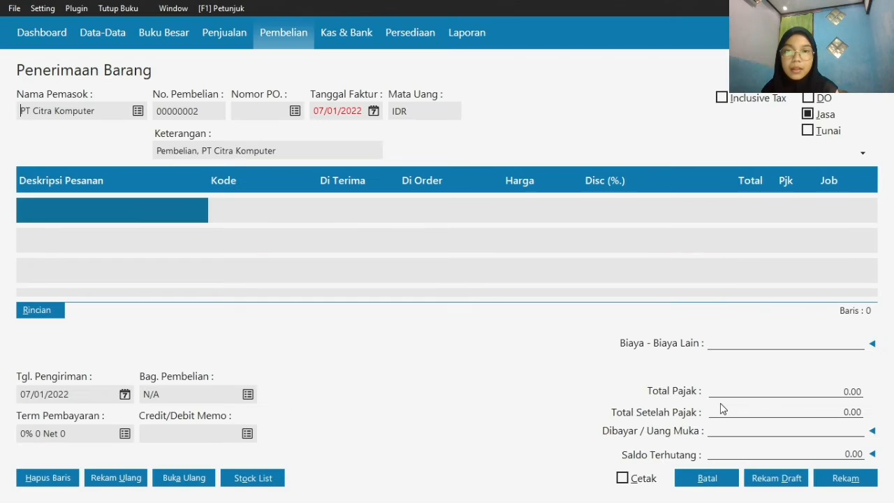
# Set the invoice date of the purchase to 03/01/2020
pyautogui.click(374, 112)
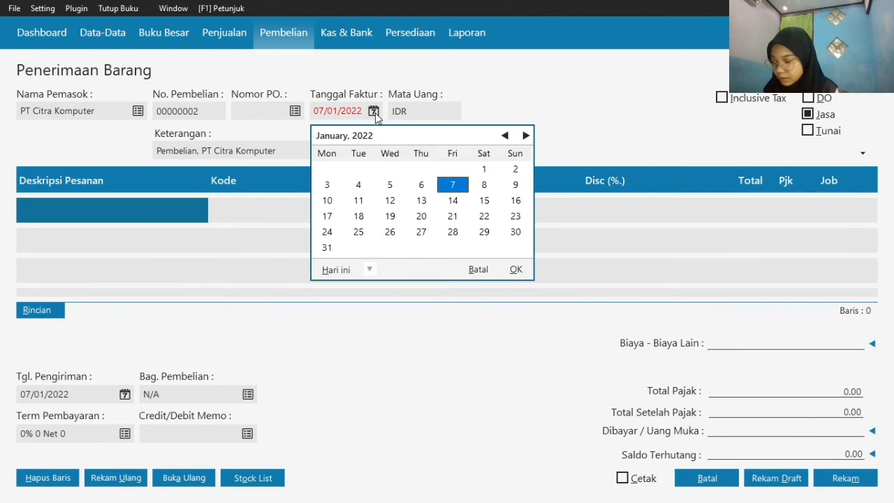
pyautogui.click(366, 270)
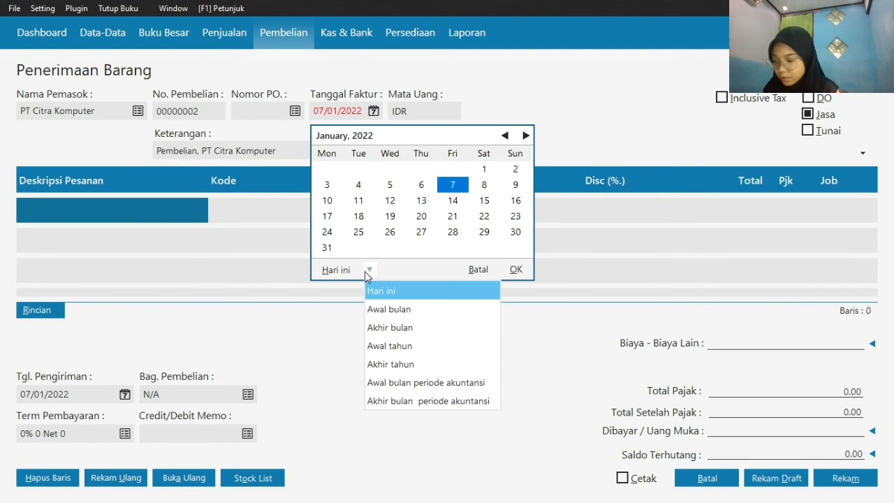
pyautogui.click(414, 401)
pyautogui.click(451, 170)
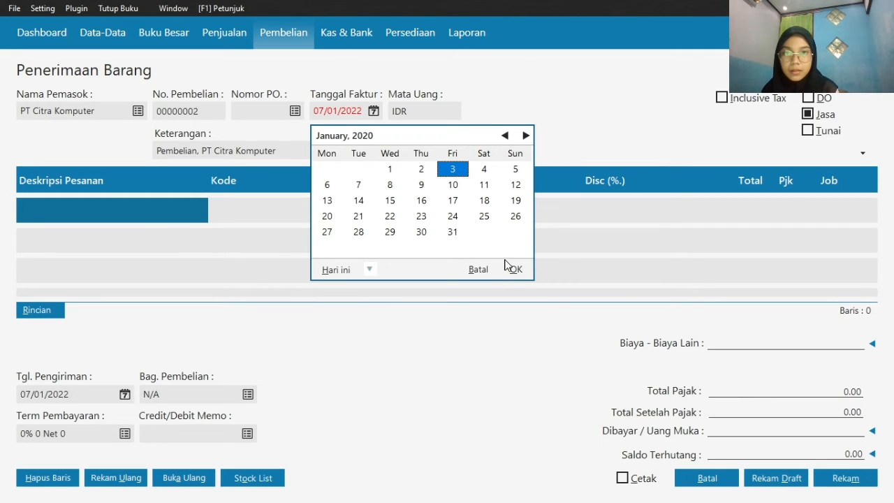
pyautogui.click(514, 270)
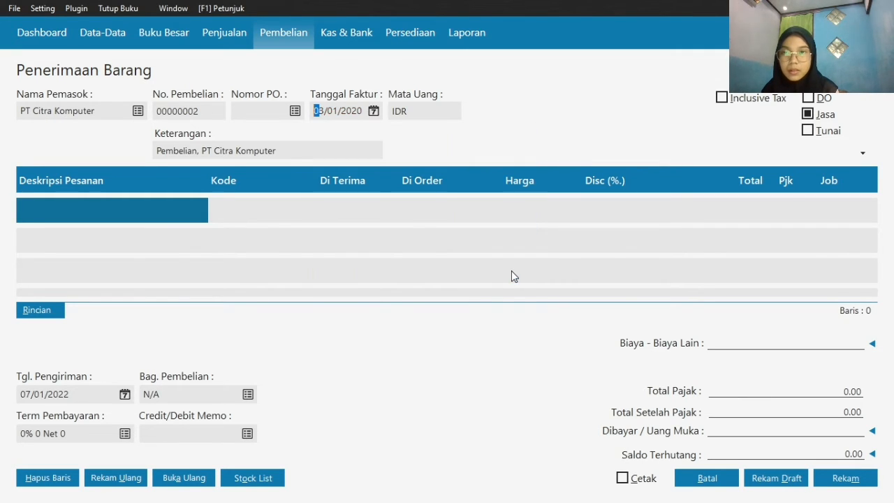
# Enter CPU Komputer as the description of the first purchase line
pyautogui.click(147, 208)
pyautogui.write('CPU ')
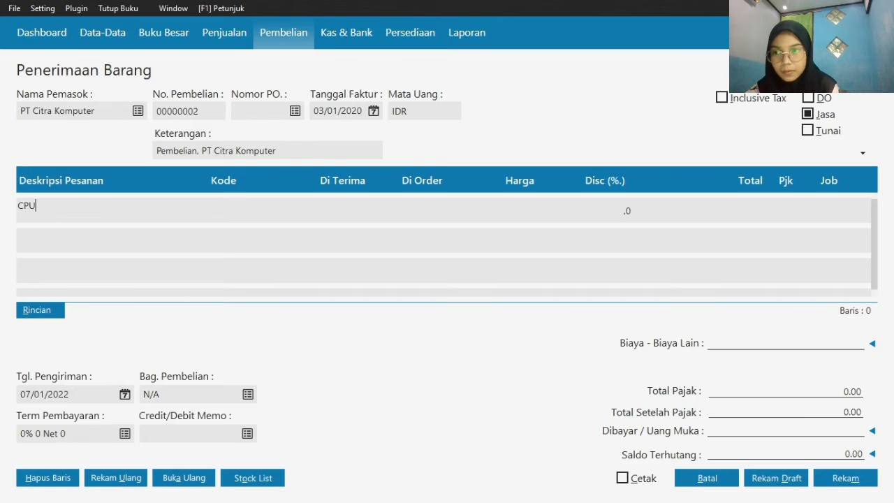
pyautogui.write('Komputer')
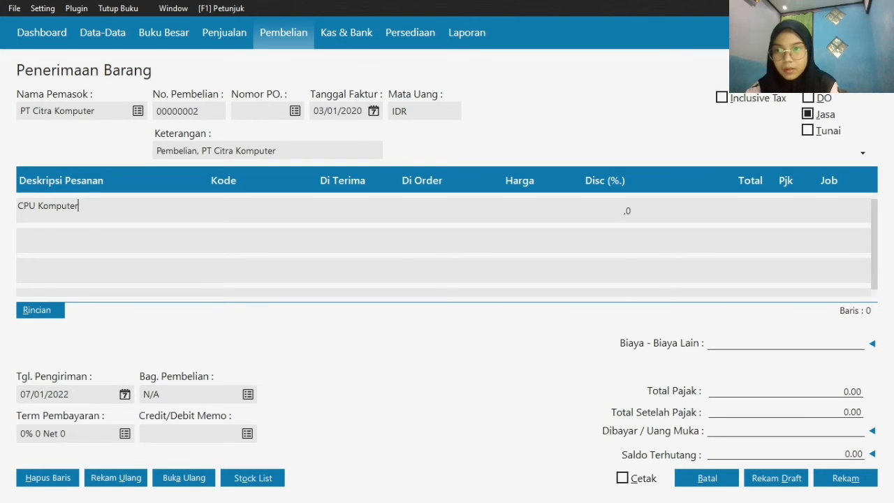
# Assign the account 170000030 Mesin & Peralatan to the CPU Komputer line
pyautogui.doubleClick(200, 215)
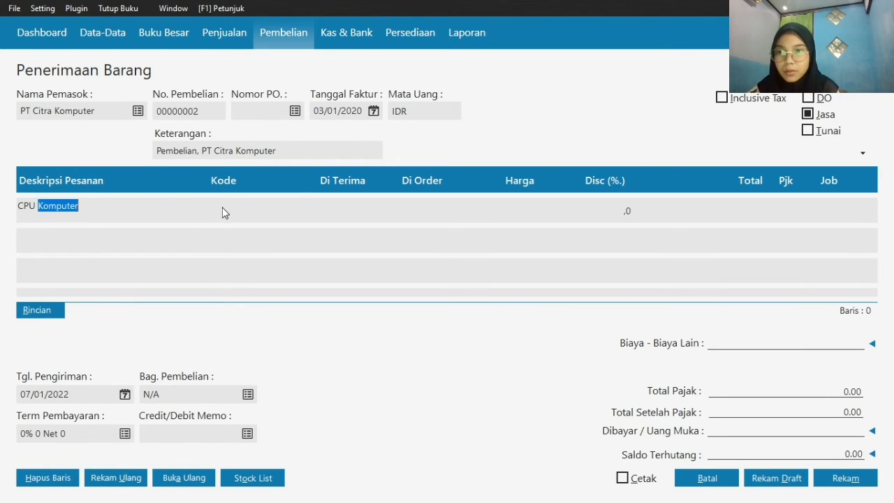
pyautogui.doubleClick(223, 213)
pyautogui.press('Down')
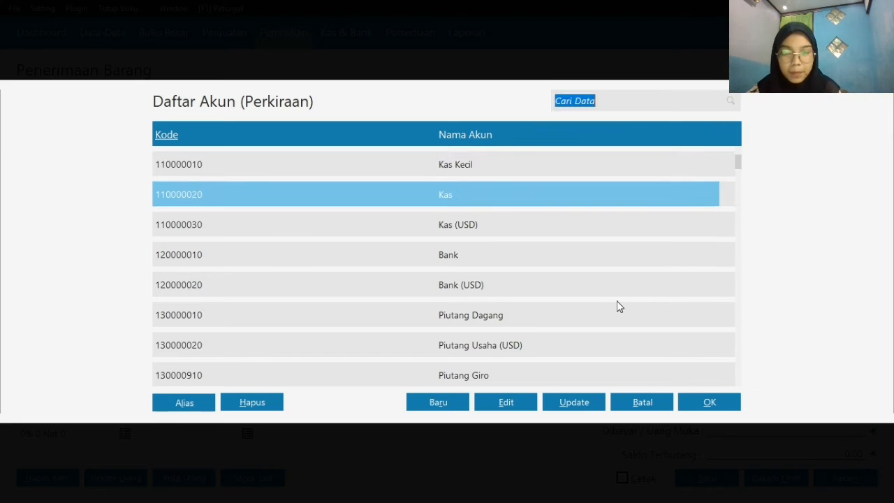
pyautogui.press('Down')
pyautogui.press('Down')
pyautogui.press('Down')
pyautogui.press('Down')
pyautogui.press('Down')
pyautogui.press('Down')
pyautogui.press('Down')
pyautogui.press('Down')
pyautogui.press('Down')
pyautogui.press('Down')
pyautogui.press('Down')
pyautogui.press('Down')
pyautogui.press('Down')
pyautogui.press('Down')
pyautogui.press('Down')
pyautogui.press('Down')
pyautogui.press('Down')
pyautogui.press('Down')
pyautogui.press('Down')
pyautogui.press('Down')
pyautogui.press('Down')
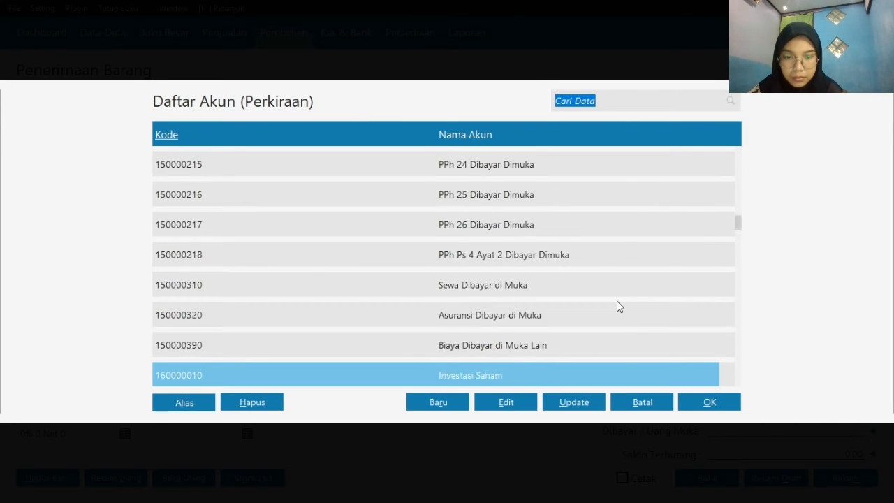
pyautogui.press('Up')
pyautogui.press('Up')
pyautogui.press('Up')
pyautogui.press('Up')
pyautogui.press('Up')
pyautogui.press('Up')
pyautogui.press('Up')
pyautogui.press('Up')
pyautogui.press('Up')
pyautogui.press('Up')
pyautogui.press('Up')
pyautogui.press('Up')
pyautogui.press('Down')
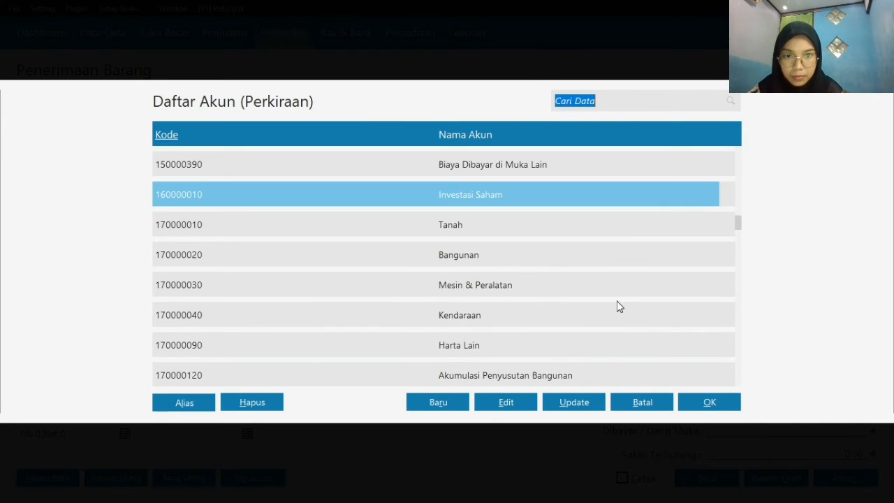
pyautogui.click(580, 297)
pyautogui.click(704, 406)
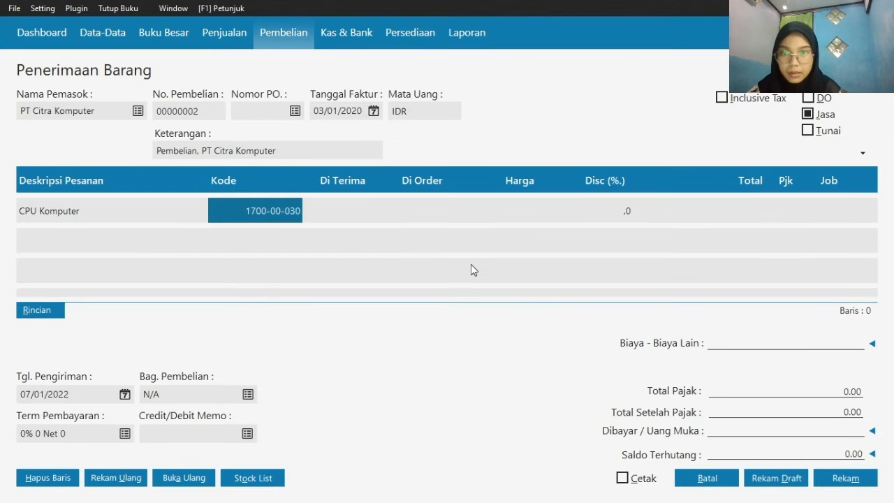
# Set the CPU Komputer line to 1 received at a price of 1750000 and add an empty line below it
pyautogui.click(351, 210)
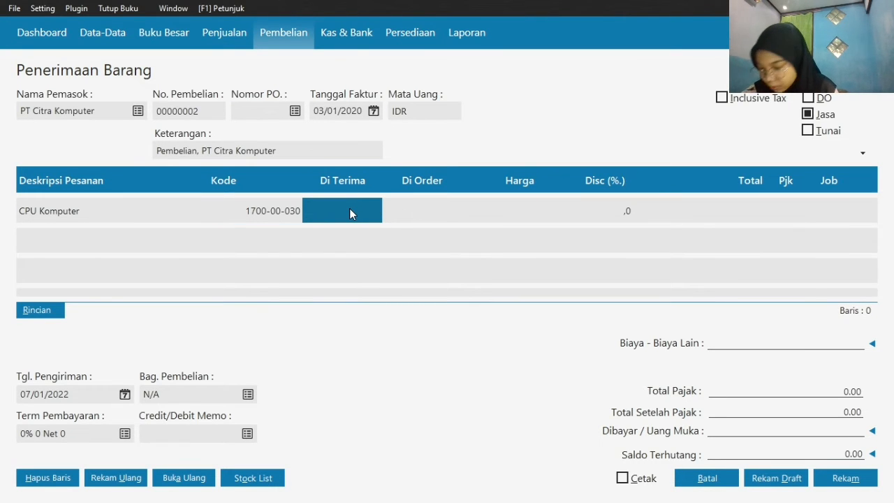
pyautogui.write('1')
pyautogui.click(503, 210)
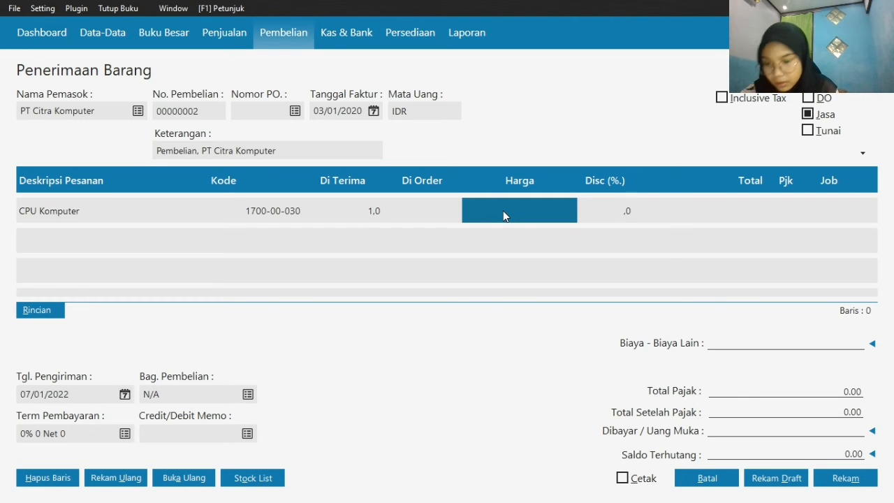
pyautogui.click(503, 211)
pyautogui.write('1.750.0')
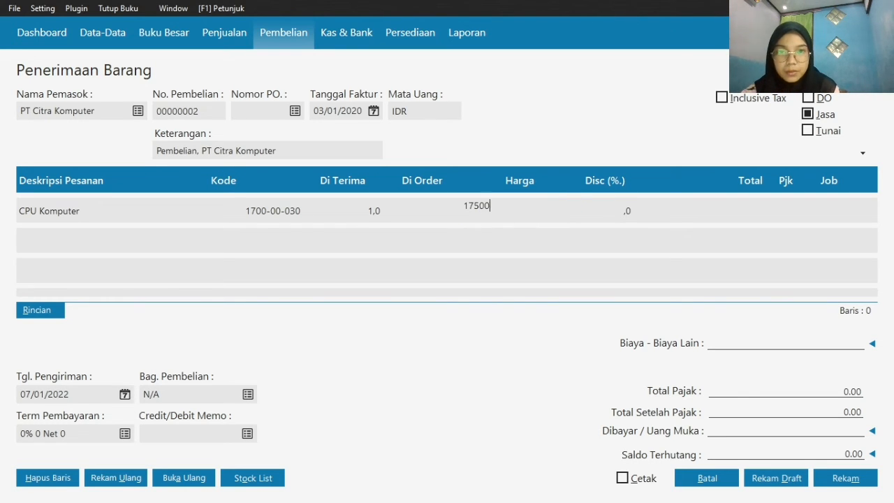
pyautogui.write('00.000')
pyautogui.click(112, 216)
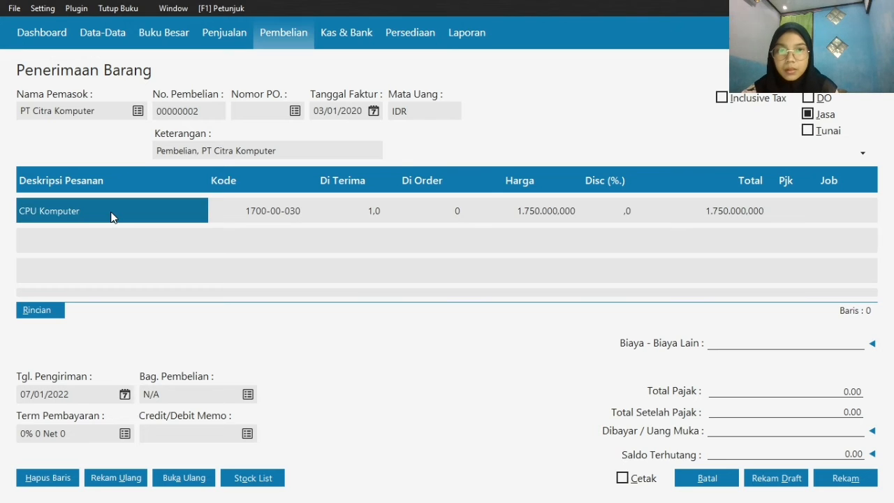
pyautogui.press('Down')
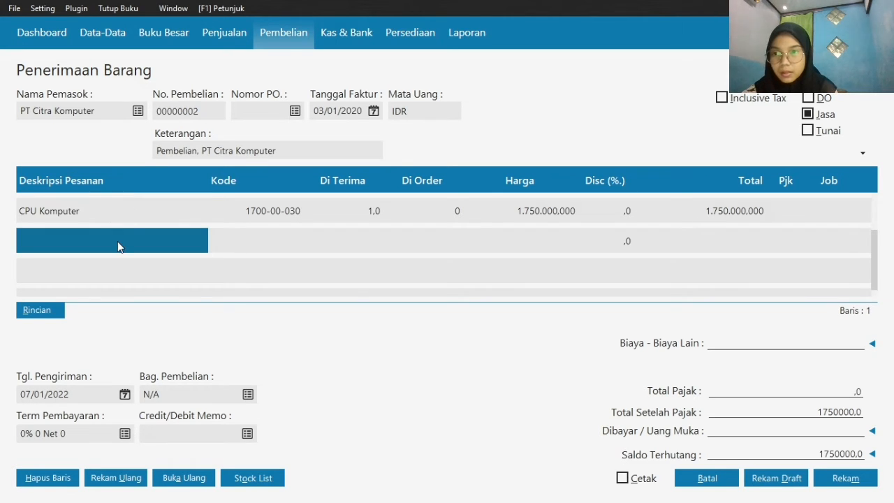
# Describe the second purchase line as Monitor and assign it the account 170000030 Mesin & Peralatan
pyautogui.click(117, 241)
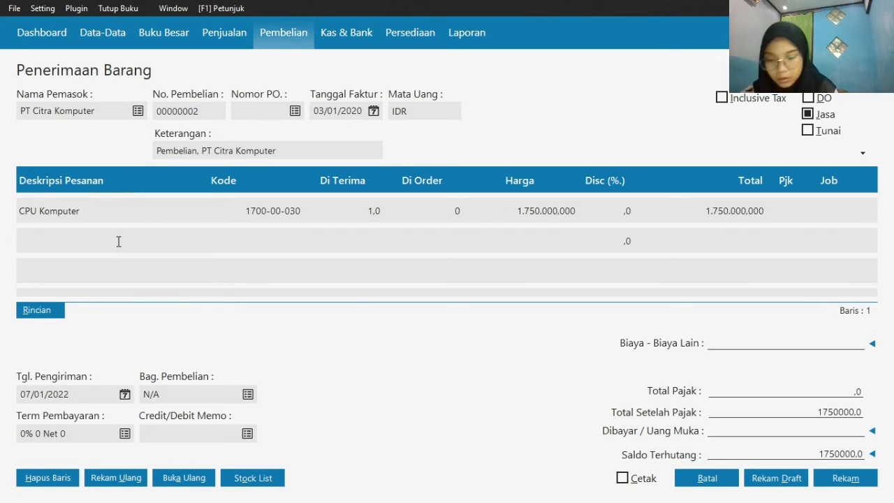
pyautogui.write('Mono=')
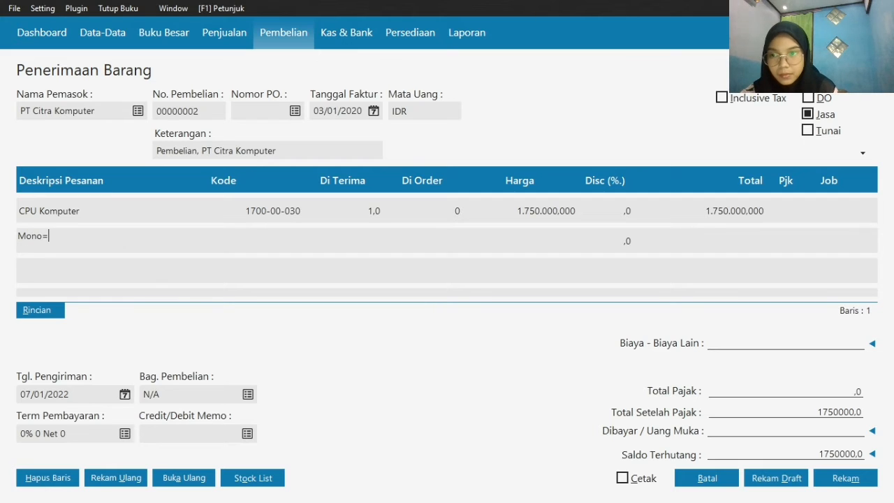
pyautogui.press('BackSpace')
pyautogui.press('BackSpace')
pyautogui.write('itor')
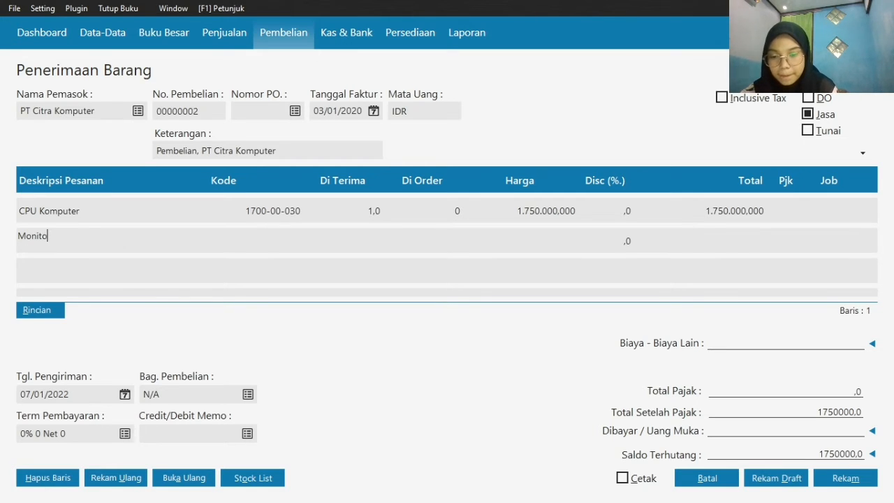
pyautogui.doubleClick(250, 237)
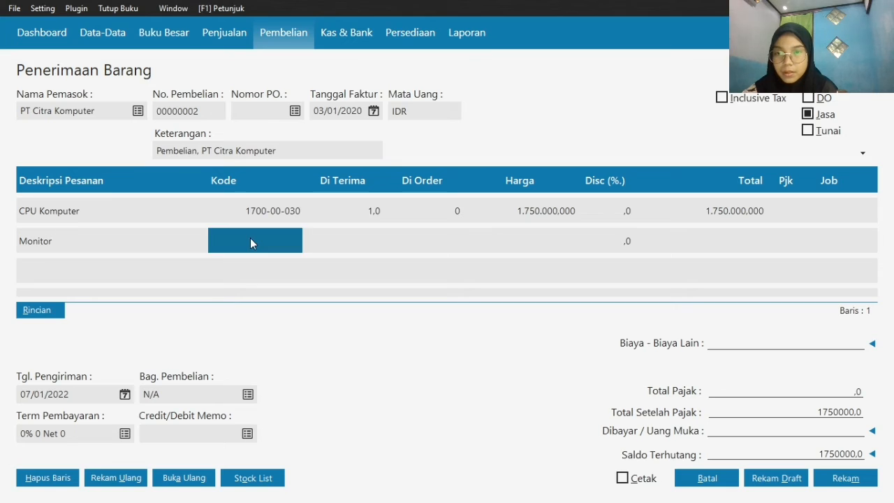
pyautogui.doubleClick(482, 265)
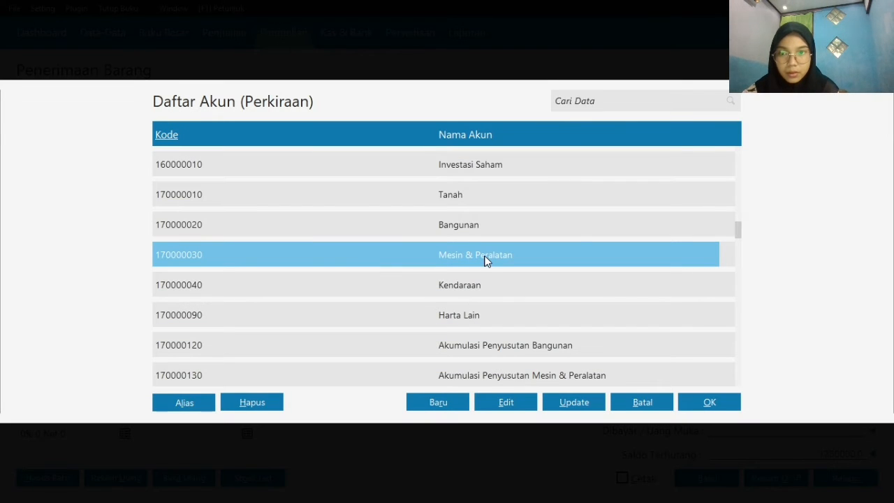
# Set the Monitor line to 1 received at a price of 350000
pyautogui.click(363, 233)
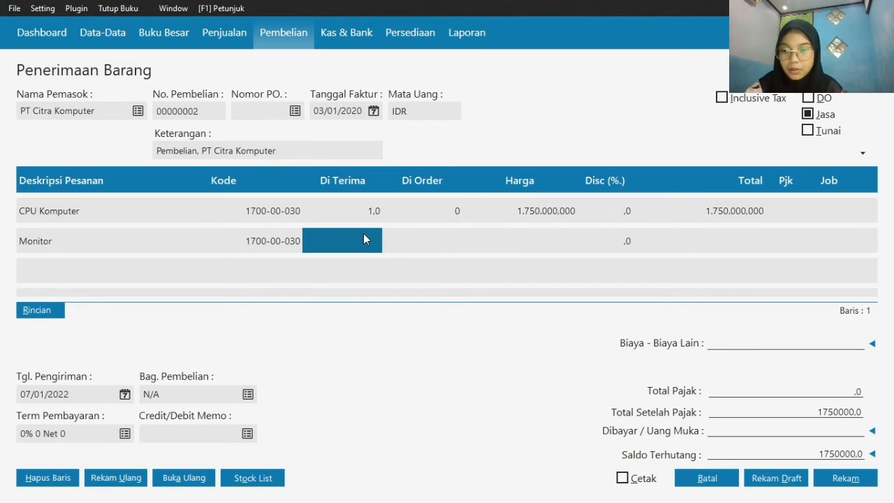
pyautogui.write('1')
pyautogui.click(552, 234)
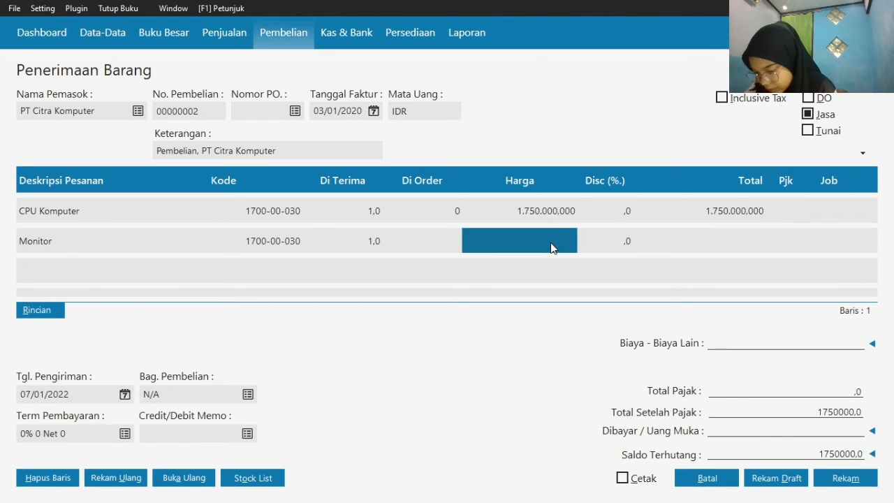
pyautogui.write('350')
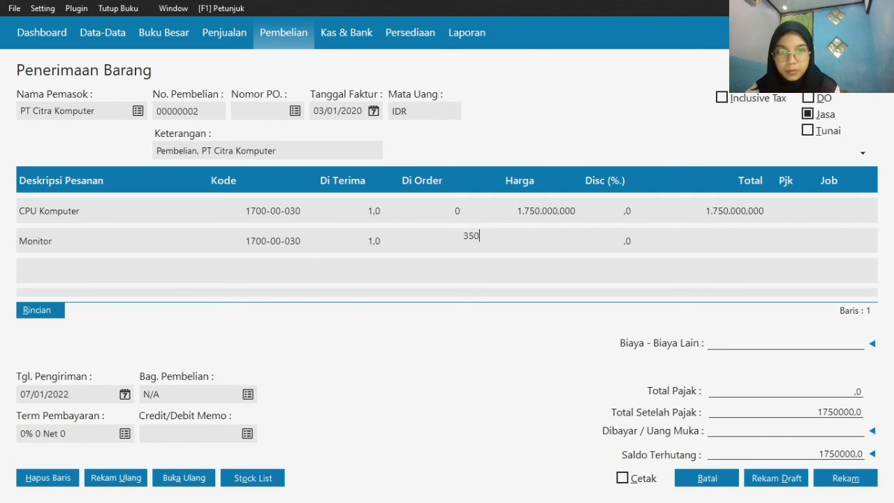
pyautogui.write('.000.000')
pyautogui.click(743, 241)
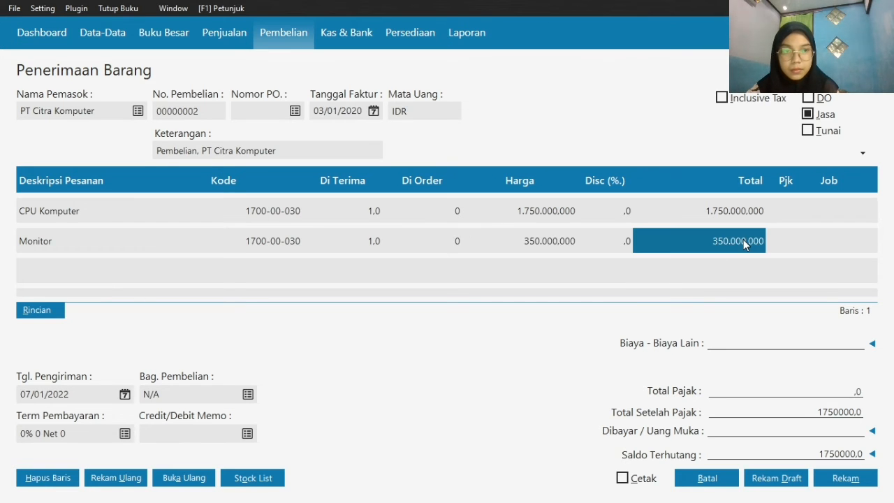
# Apply the VAT tax to both the CPU Komputer and Monitor lines
pyautogui.doubleClick(781, 210)
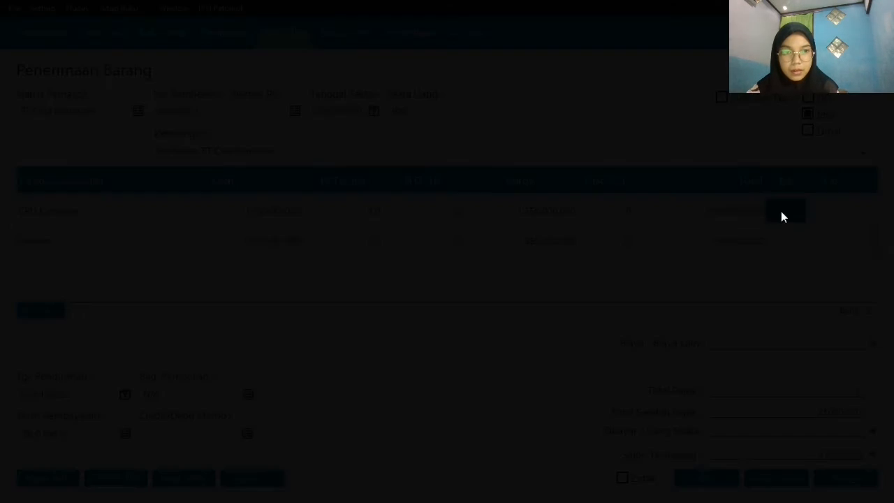
pyautogui.press('Return')
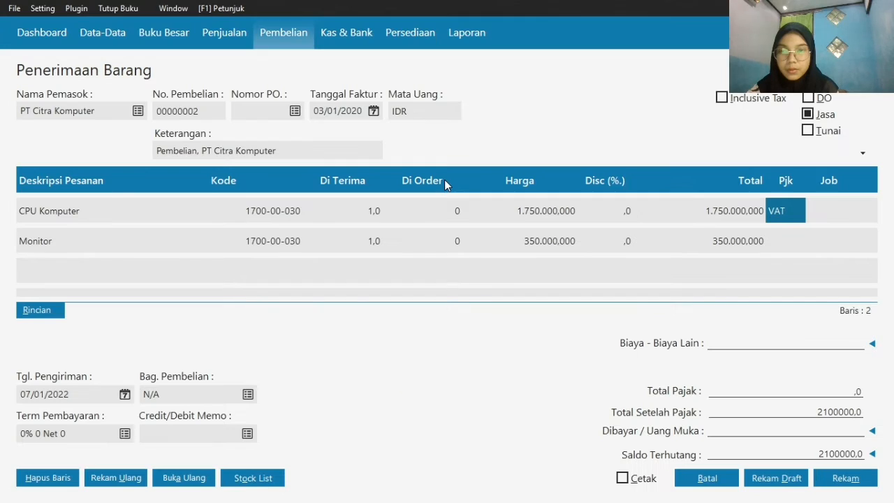
pyautogui.click(789, 239)
pyautogui.doubleClick(789, 239)
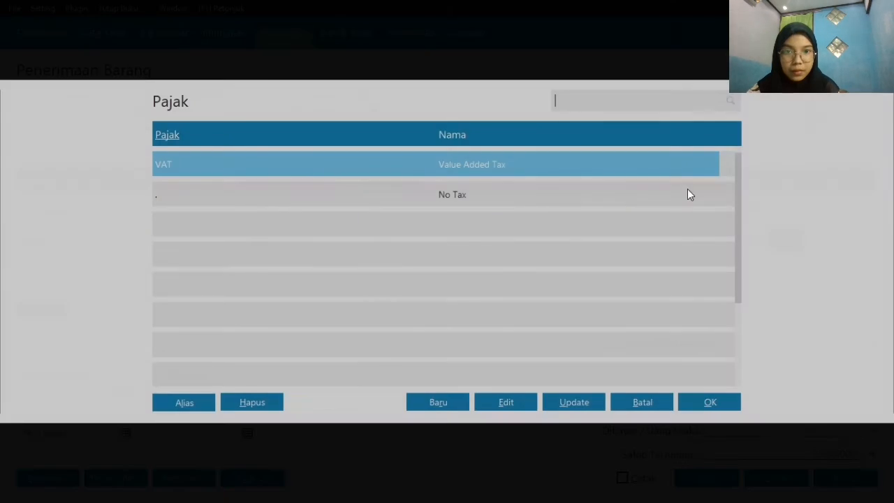
pyautogui.doubleClick(645, 163)
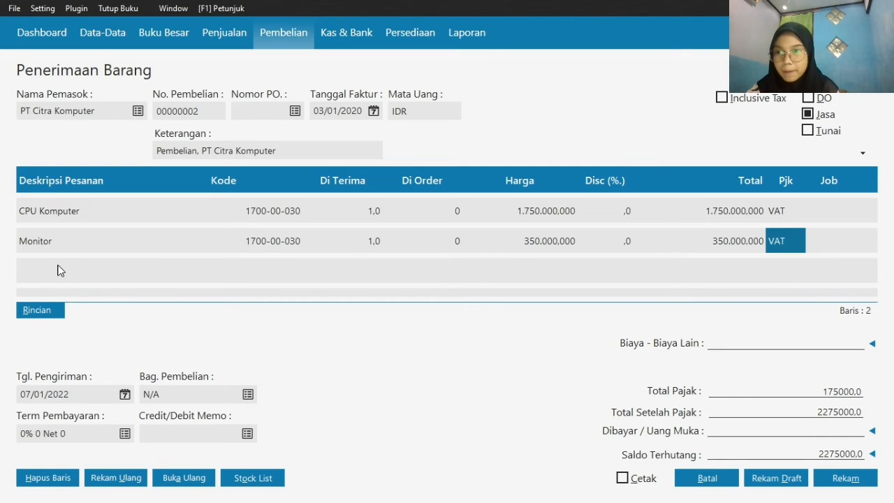
# Add a third purchase line below Monitor with the description Printer
pyautogui.click(69, 246)
pyautogui.press('Down')
pyautogui.click(81, 272)
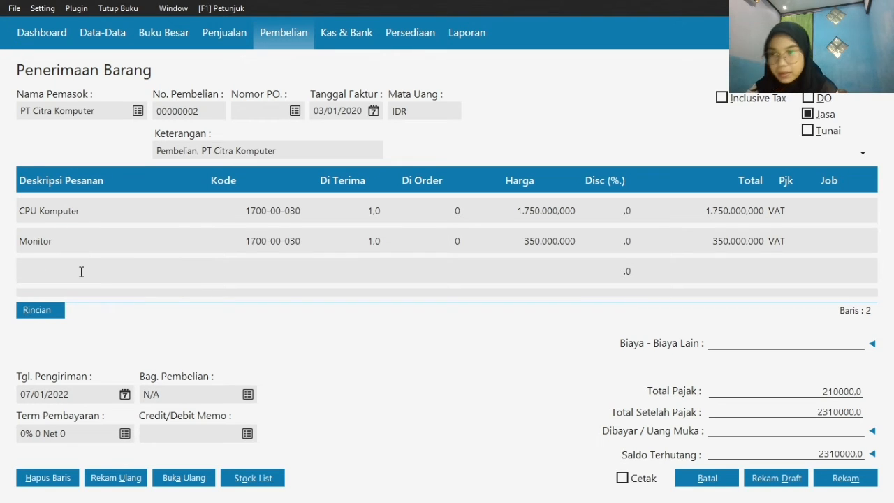
pyautogui.write('Printer')
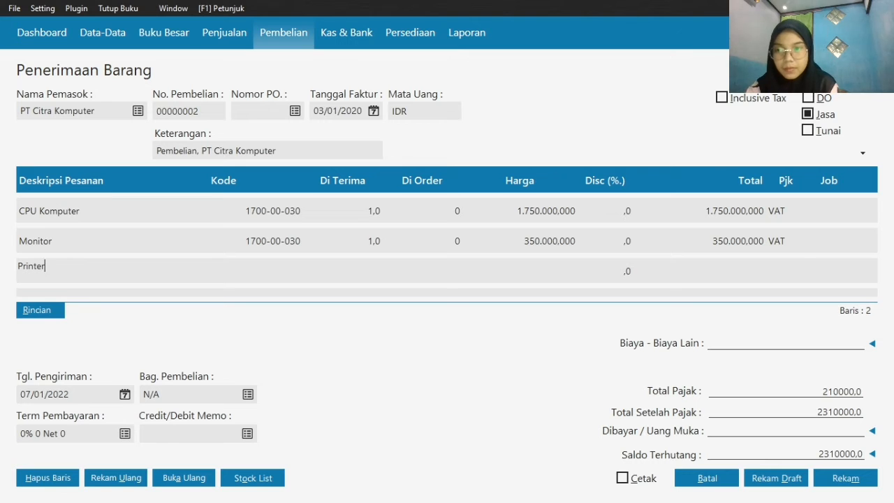
# Assign the account 170000030 Mesin & Peralatan to the Printer line
pyautogui.click(244, 267)
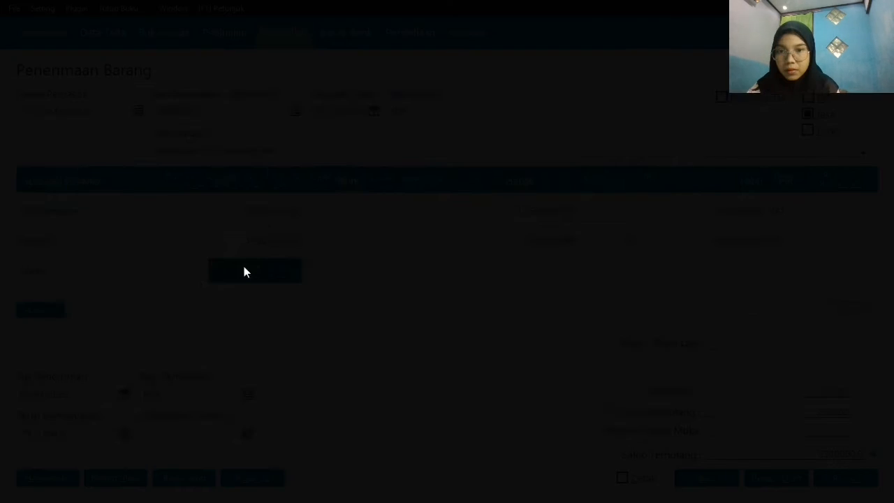
pyautogui.press('Down')
pyautogui.press('Down')
pyautogui.press('Down')
pyautogui.press('Down')
pyautogui.press('Down')
pyautogui.press('Down')
pyautogui.press('Down')
pyautogui.press('Down')
pyautogui.press('Down')
pyautogui.press('Down')
pyautogui.press('Down')
pyautogui.press('Down')
pyautogui.press('Down')
pyautogui.press('Down')
pyautogui.press('Down')
pyautogui.press('Down')
pyautogui.press('Down')
pyautogui.press('Down')
pyautogui.press('Down')
pyautogui.press('Down')
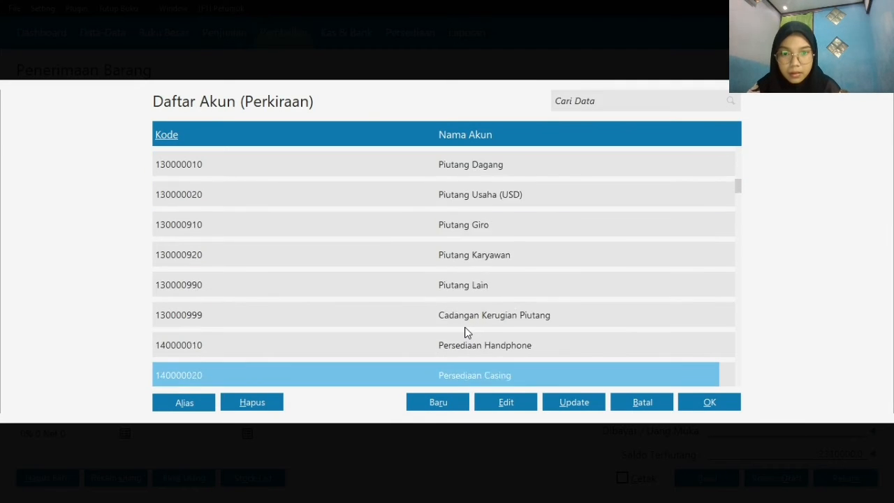
pyautogui.press('Down')
pyautogui.press('Down')
pyautogui.press('Down')
pyautogui.press('Down')
pyautogui.press('Down')
pyautogui.press('Down')
pyautogui.press('Down')
pyautogui.press('Down')
pyautogui.press('Down')
pyautogui.press('Down')
pyautogui.press('Down')
pyautogui.press('Down')
pyautogui.press('Down')
pyautogui.press('Down')
pyautogui.press('Up')
pyautogui.press('Up')
pyautogui.press('Up')
pyautogui.press('Up')
pyautogui.press('Up')
pyautogui.press('Up')
pyautogui.press('Up')
pyautogui.press('Up')
pyautogui.press('Up')
pyautogui.press('Up')
pyautogui.press('Up')
pyautogui.press('Up')
pyautogui.press('Up')
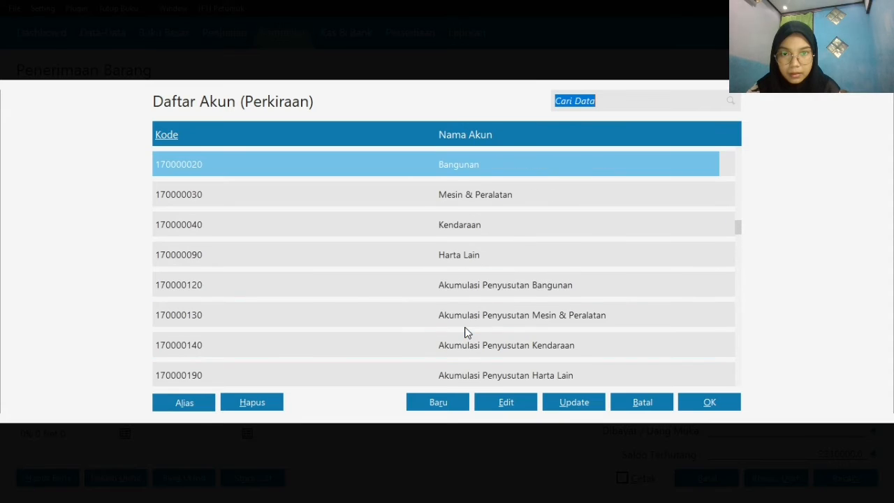
pyautogui.click(517, 234)
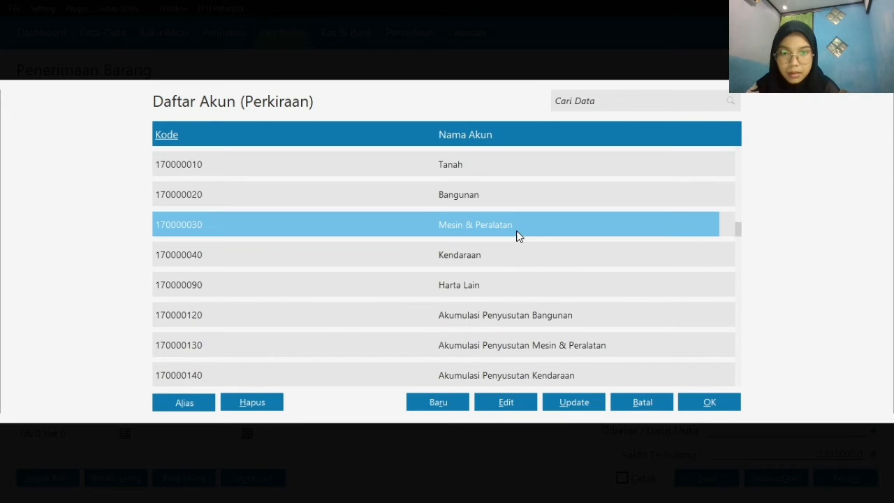
pyautogui.click(721, 409)
# Set the Printer line to 2 received at a price of 215000, and record and close the PT Citra Komputer purchase
pyautogui.click(363, 280)
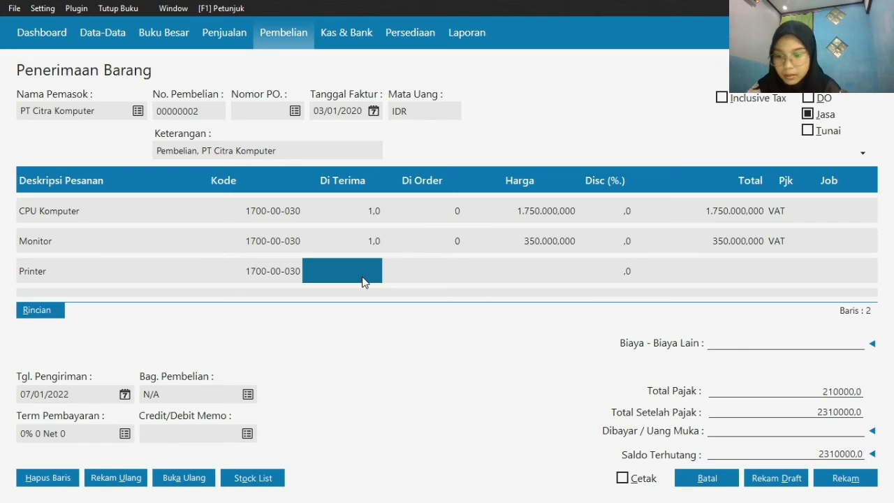
pyautogui.write('2')
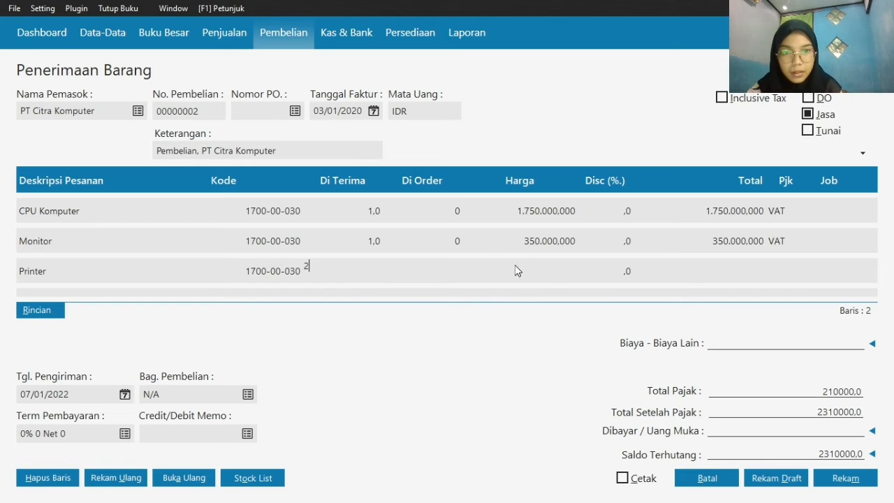
pyautogui.click(545, 269)
pyautogui.write('2')
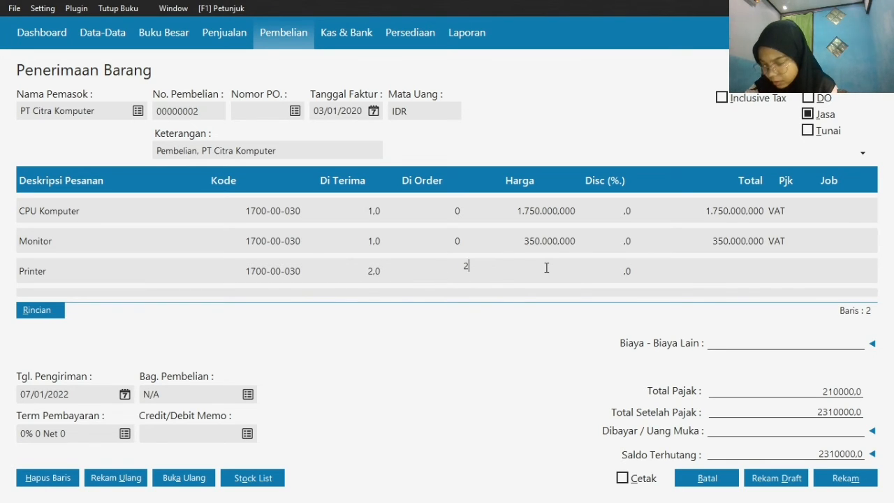
pyautogui.write('15000')
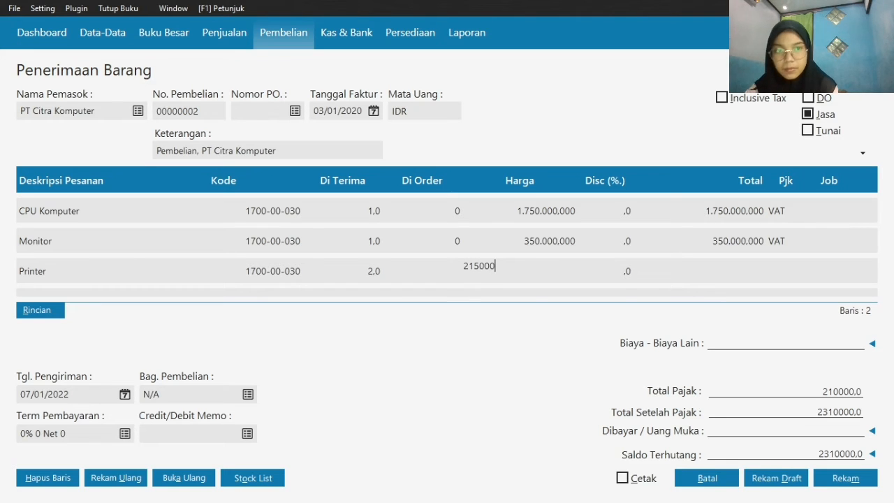
pyautogui.click(677, 253)
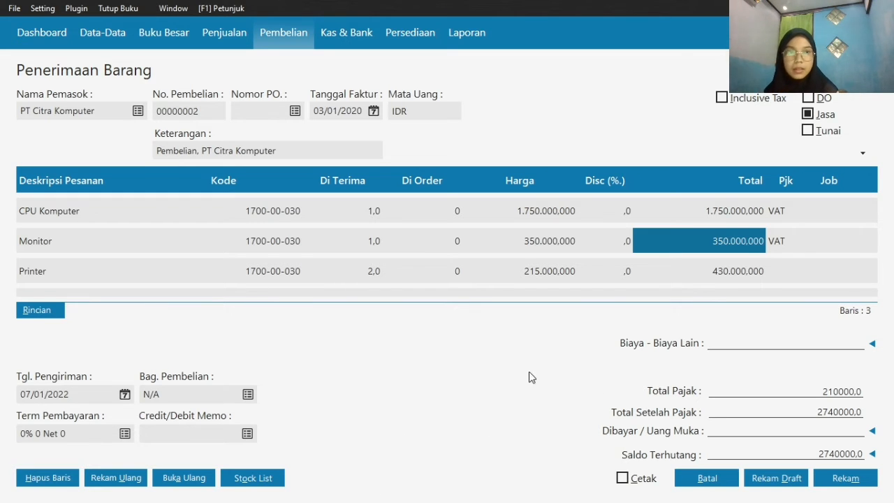
pyautogui.click(843, 480)
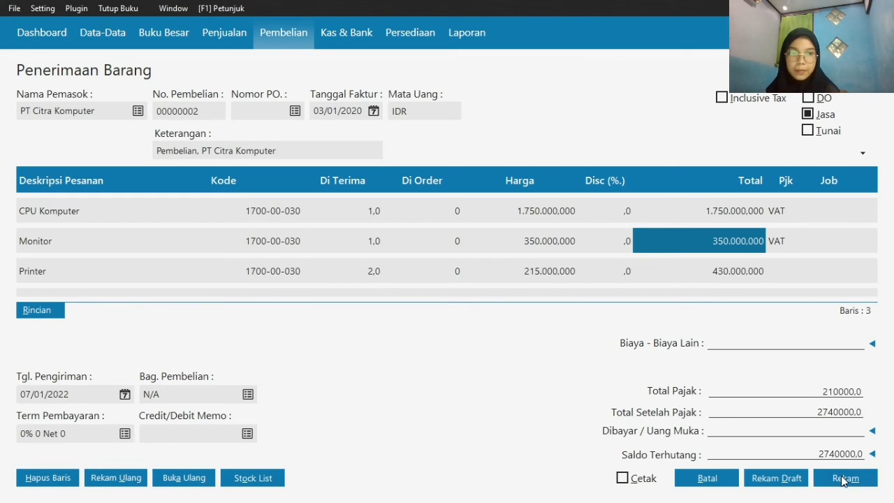
pyautogui.click(704, 479)
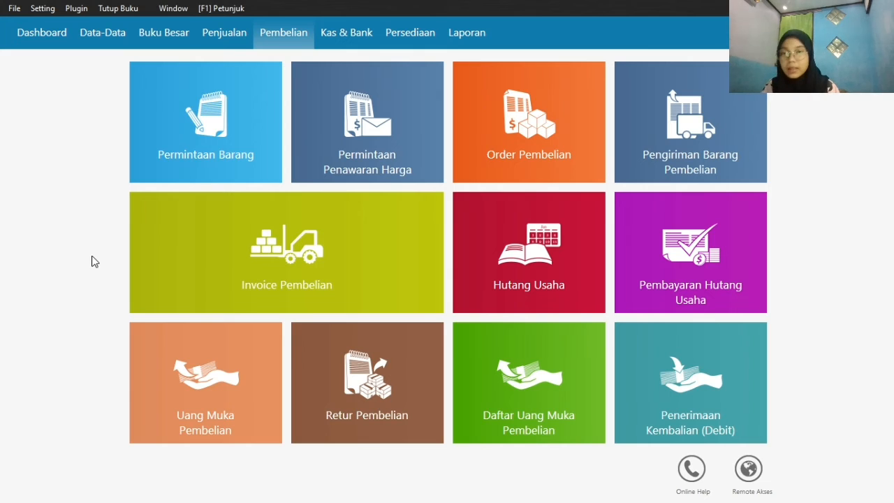
# Create a new purchase invoice for goods instead of services, with Toko Semangat as the supplier
pyautogui.moveTo(236, 230)
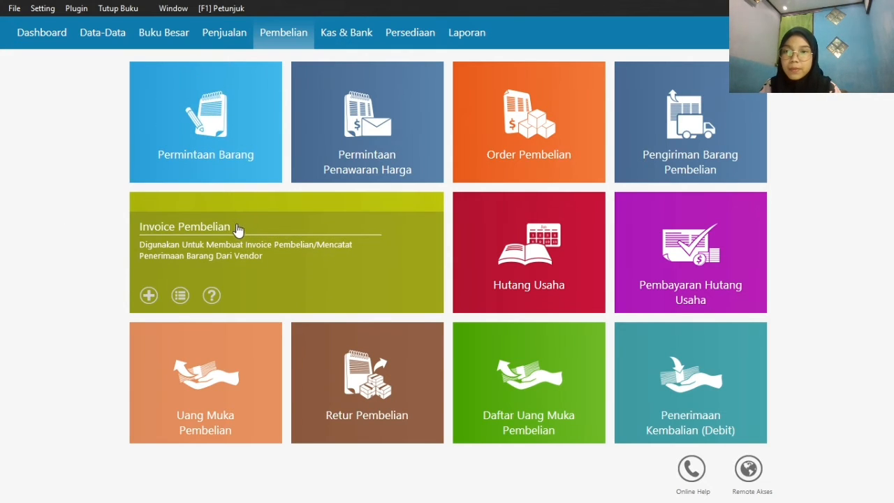
pyautogui.click(146, 291)
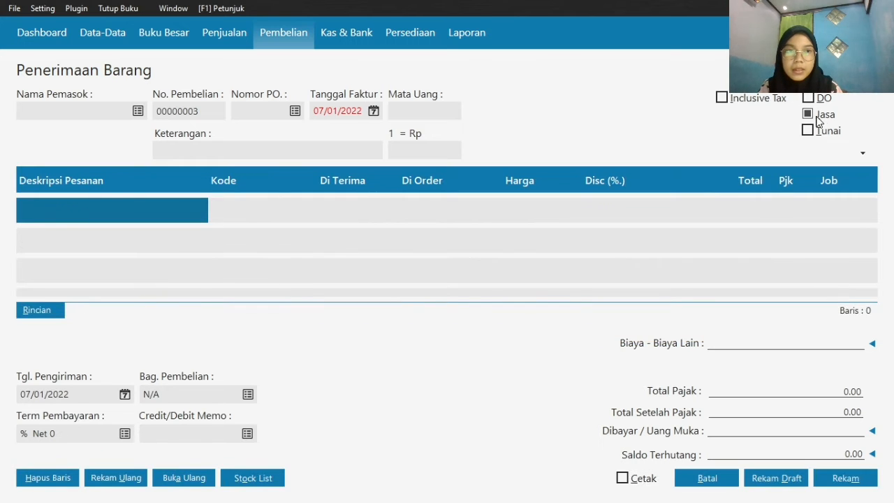
pyautogui.click(814, 117)
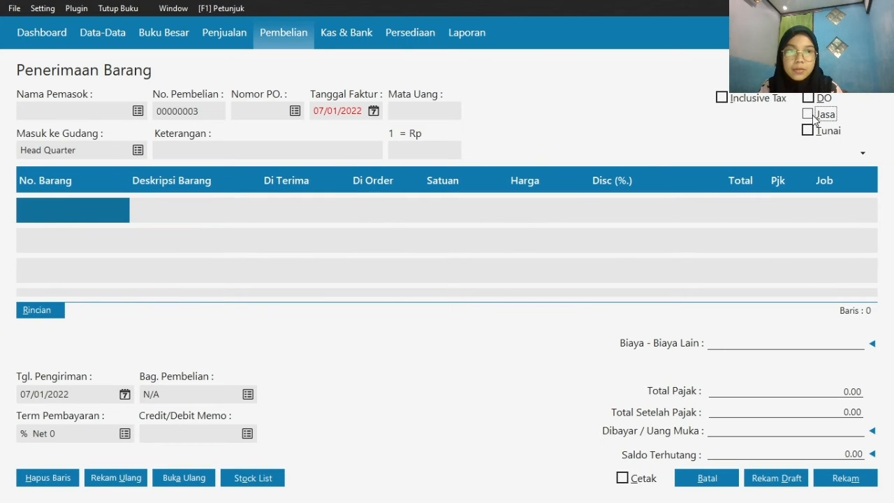
pyautogui.click(138, 113)
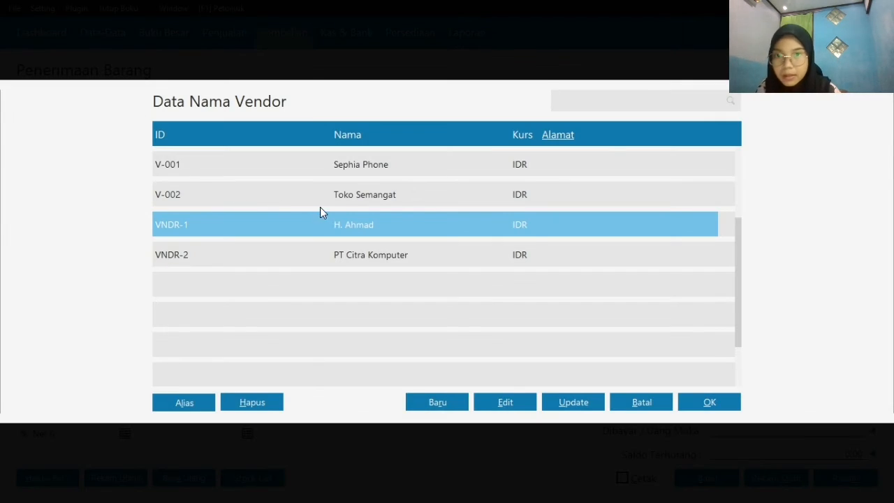
pyautogui.click(323, 197)
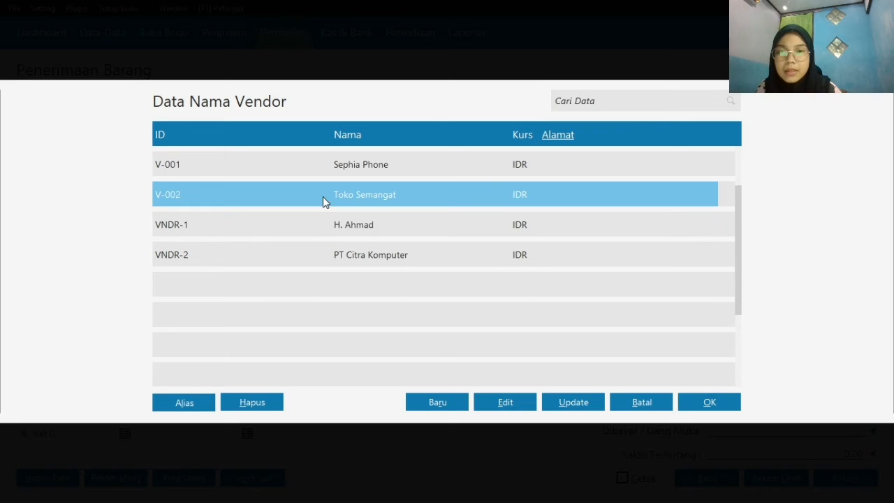
pyautogui.click(709, 402)
# Add the stock item B-001 Batrai Samsung as the first line of the Toko Semangat purchase
pyautogui.doubleClick(58, 202)
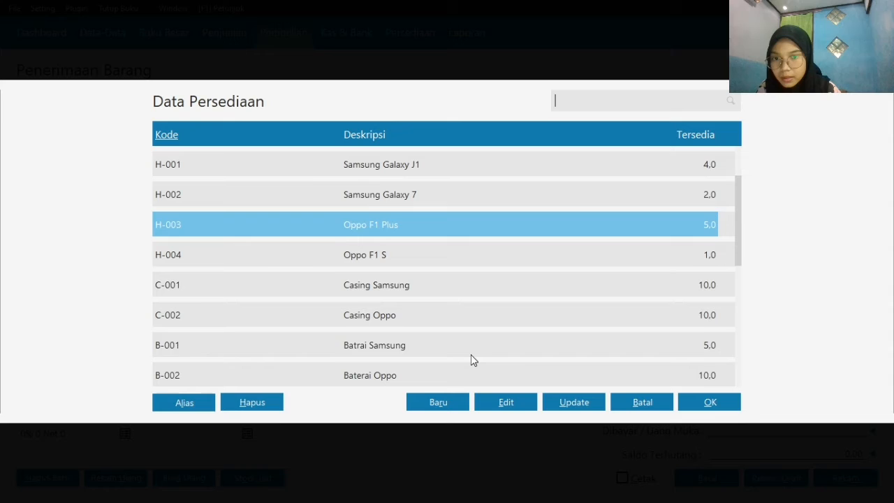
pyautogui.click(471, 354)
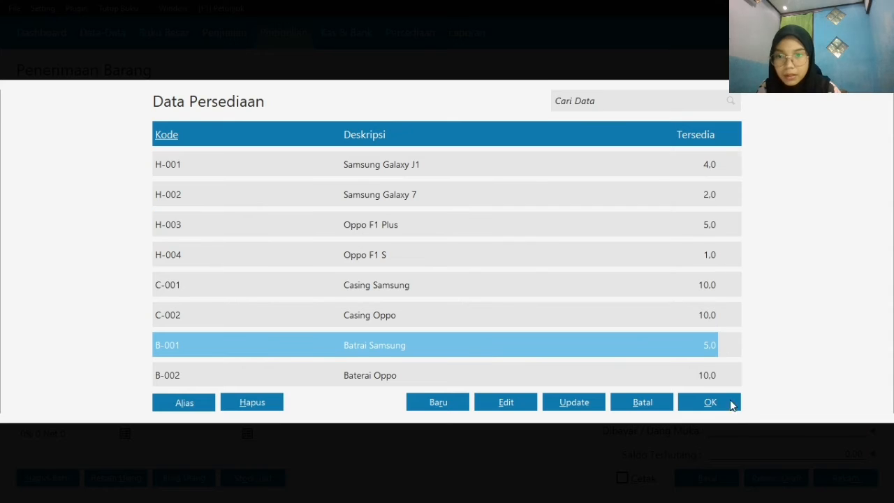
pyautogui.click(698, 403)
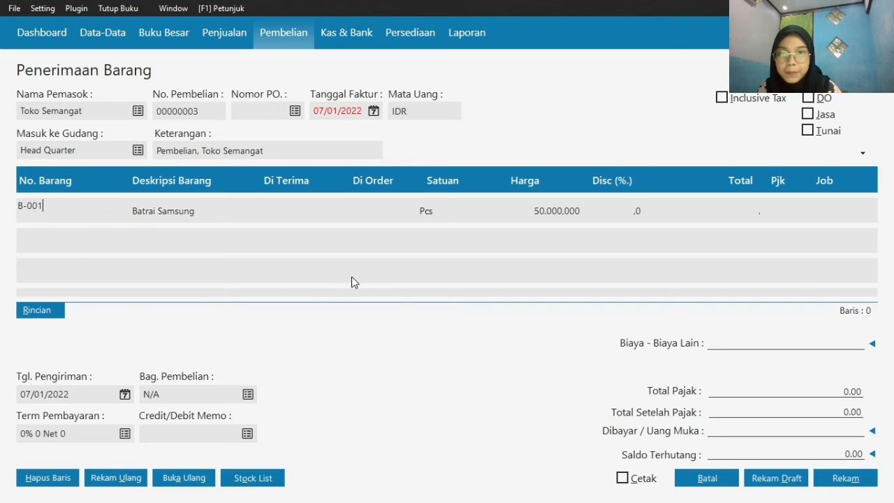
pyautogui.click(265, 203)
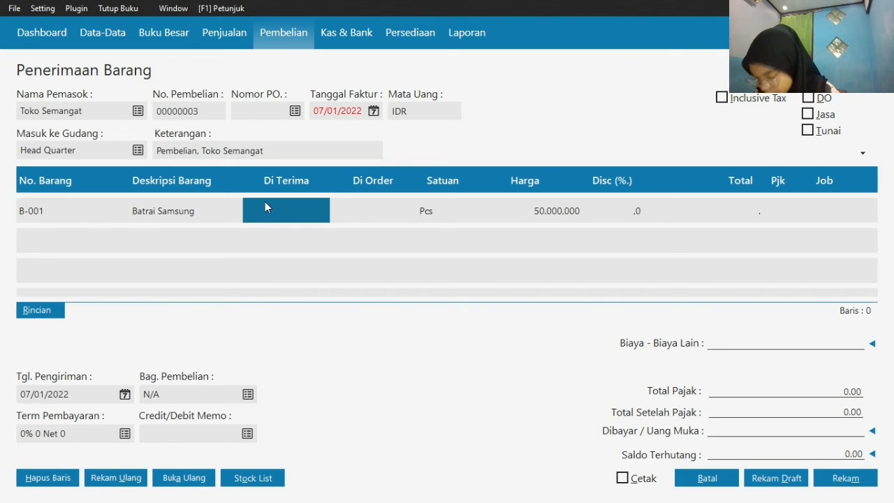
# Set the Batrai Samsung line to 10 received at a price of 55000
pyautogui.write('10')
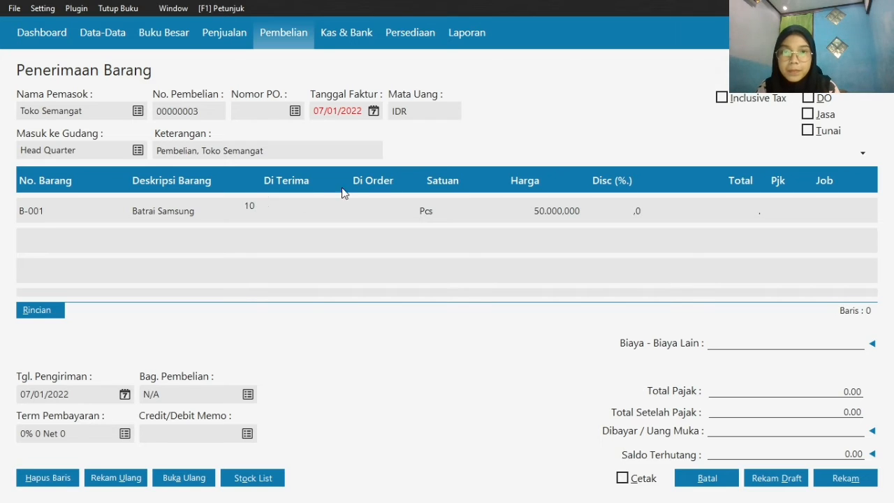
pyautogui.click(541, 198)
pyautogui.write('4')
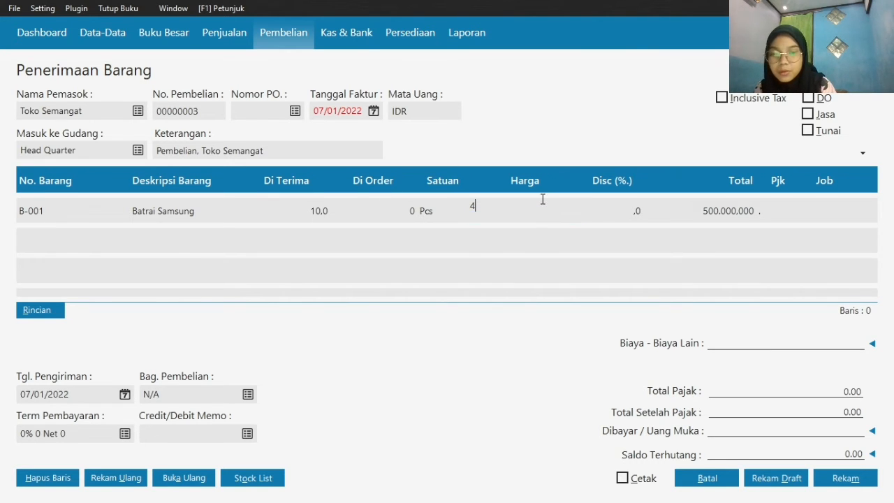
pyautogui.press('BackSpace')
pyautogui.write('55000')
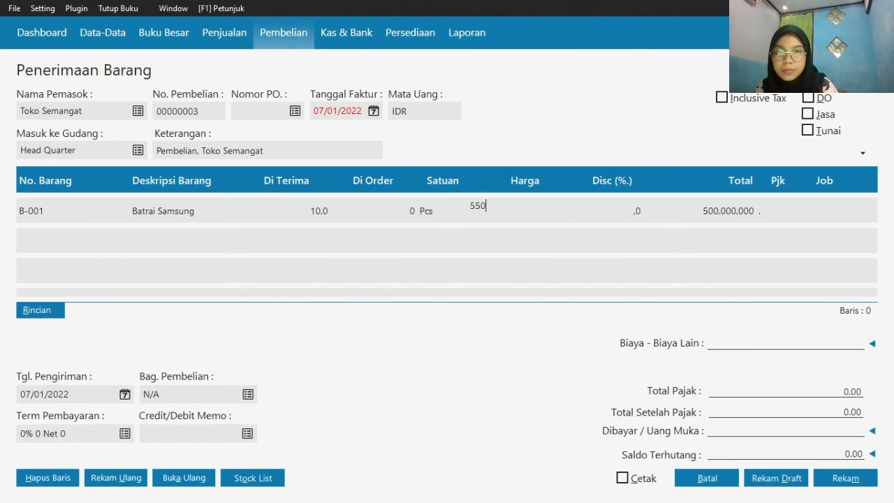
pyautogui.click(591, 209)
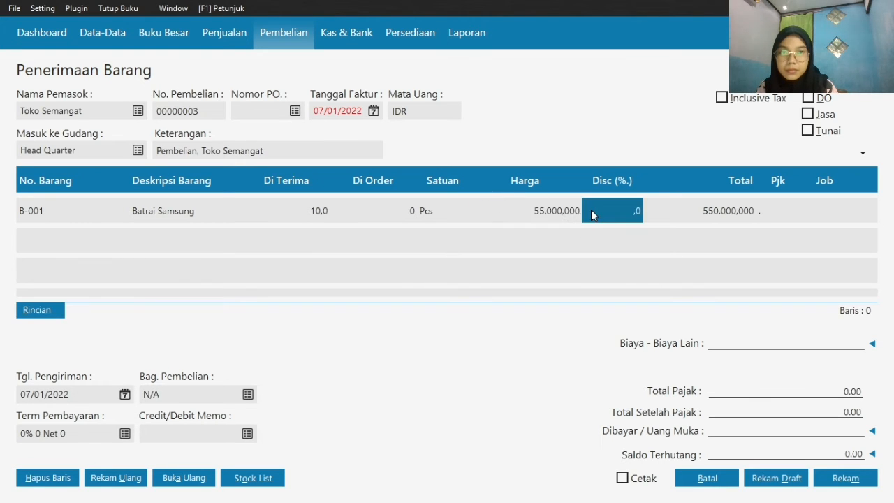
# Add the stock item B-002 Baterai Oppo as the second line of the Toko Semangat purchase
pyautogui.press('Return')
pyautogui.press('Left')
pyautogui.press('Left')
pyautogui.press('Left')
pyautogui.press('Left')
pyautogui.press('Left')
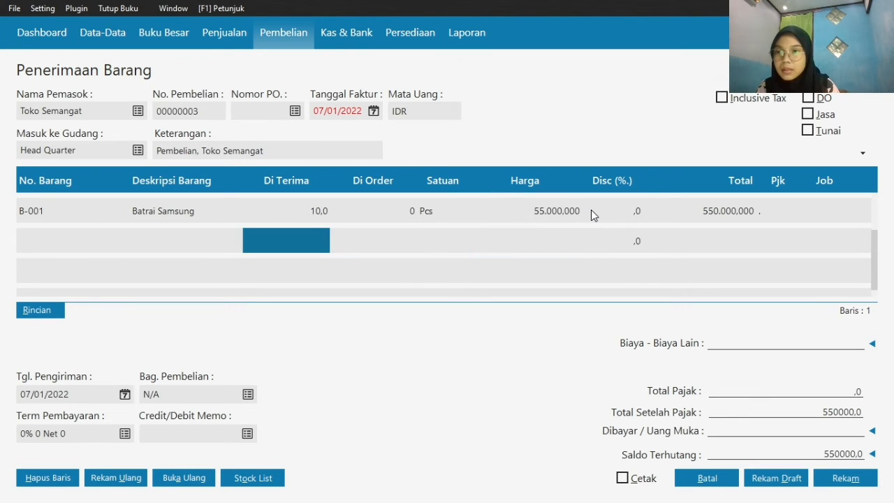
pyautogui.doubleClick(88, 236)
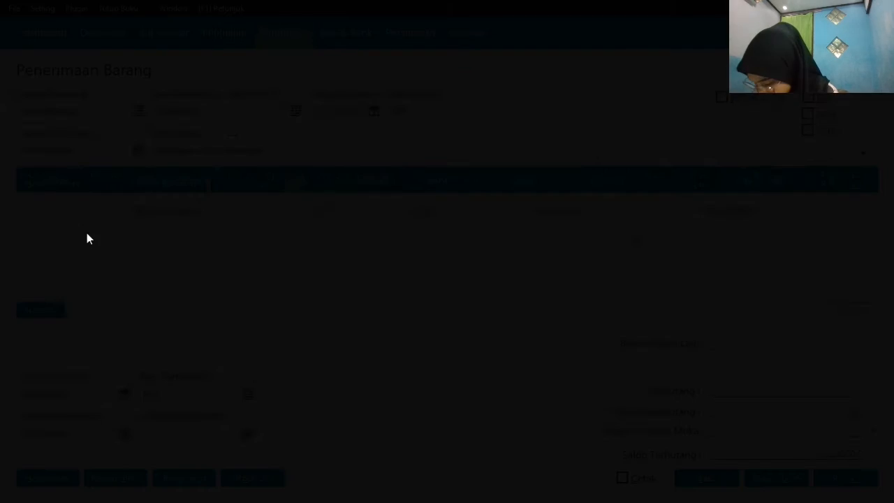
pyautogui.click(367, 370)
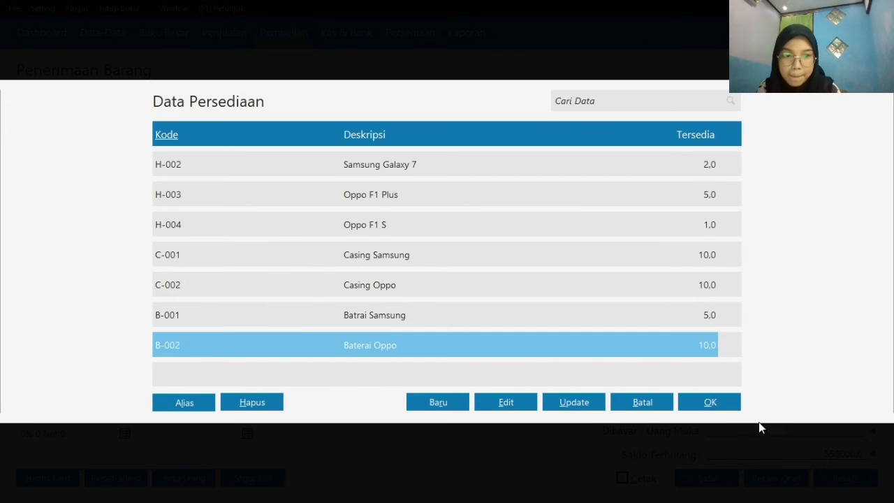
pyautogui.click(721, 403)
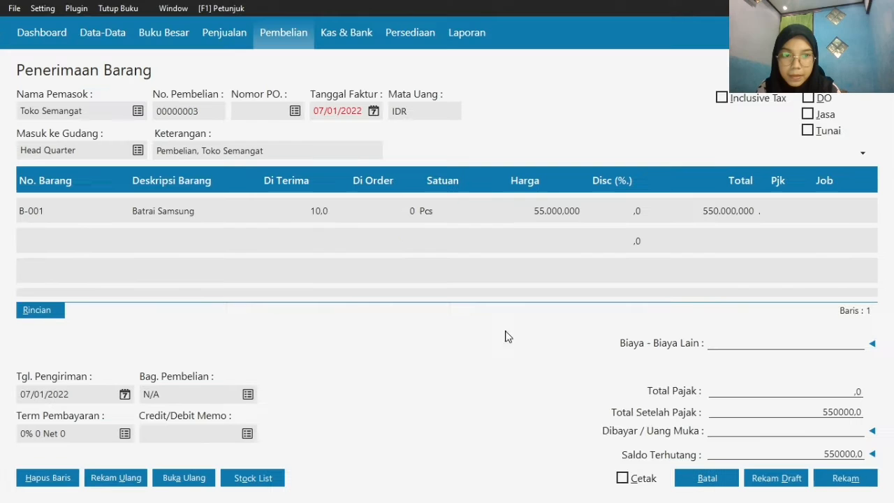
# Set the Baterai Oppo line to 5 received at a price of 55000
pyautogui.click(302, 243)
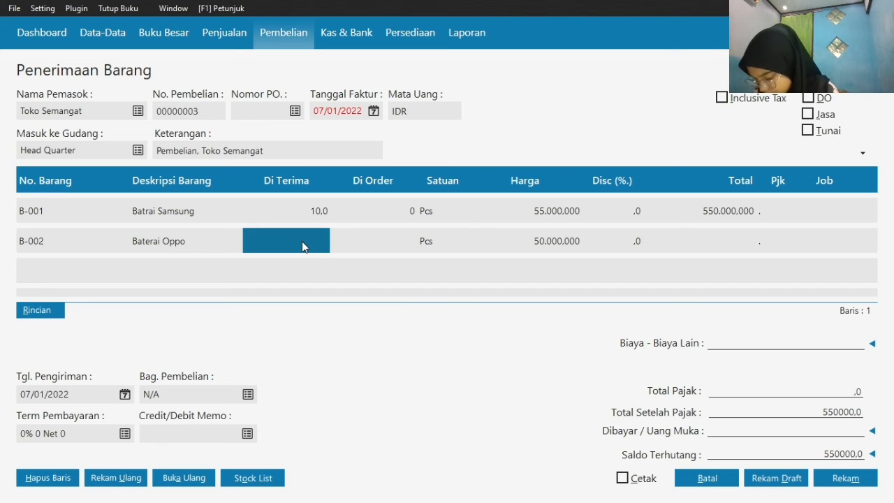
pyautogui.write('5')
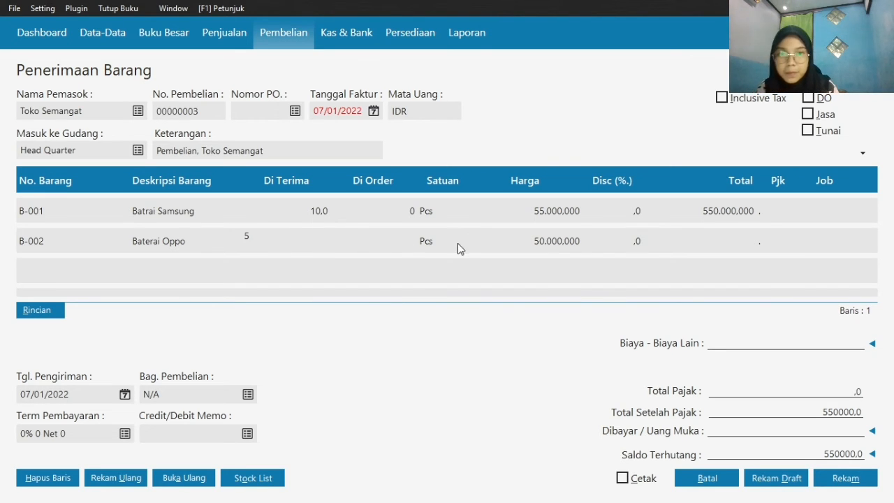
pyautogui.click(534, 242)
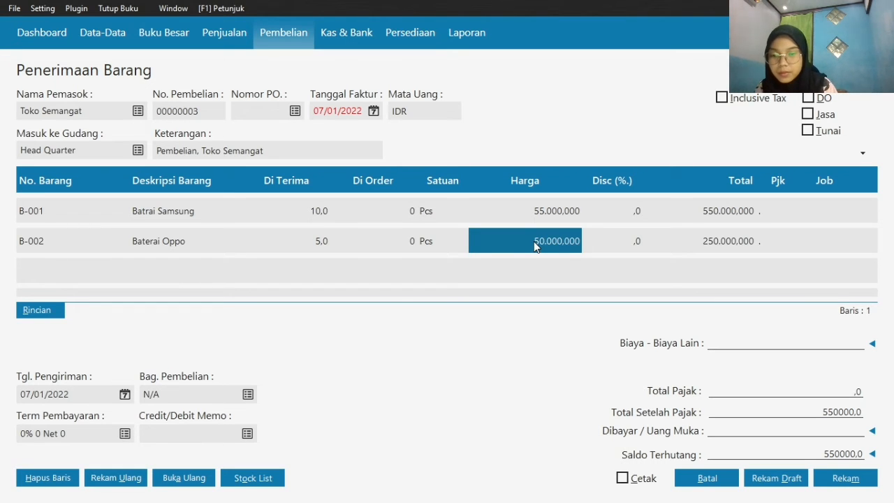
pyautogui.write('55000')
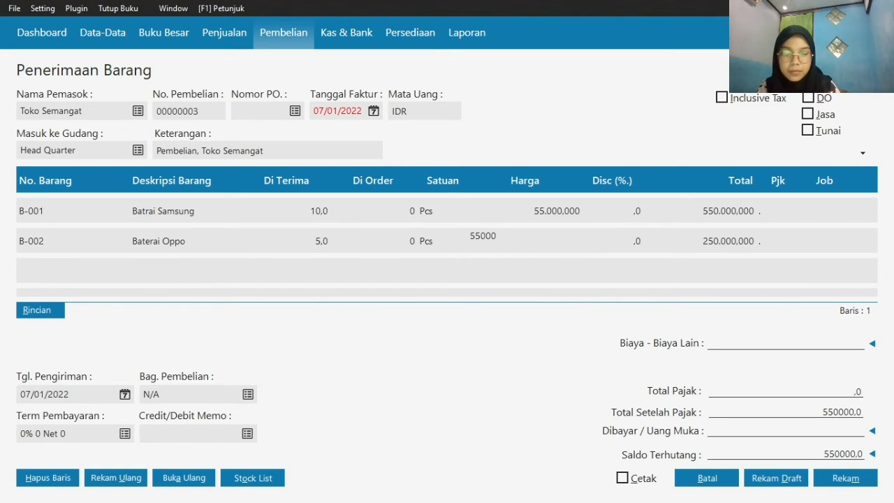
pyautogui.press('Return')
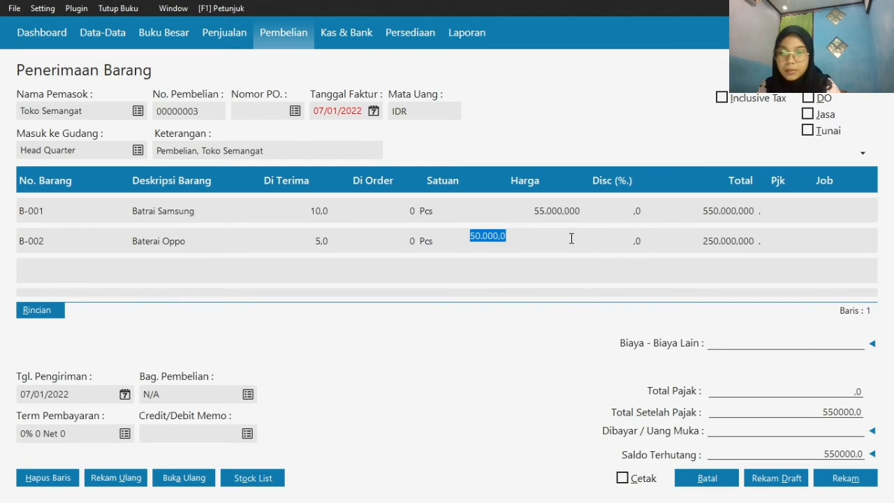
pyautogui.write('55.0')
pyautogui.write('00')
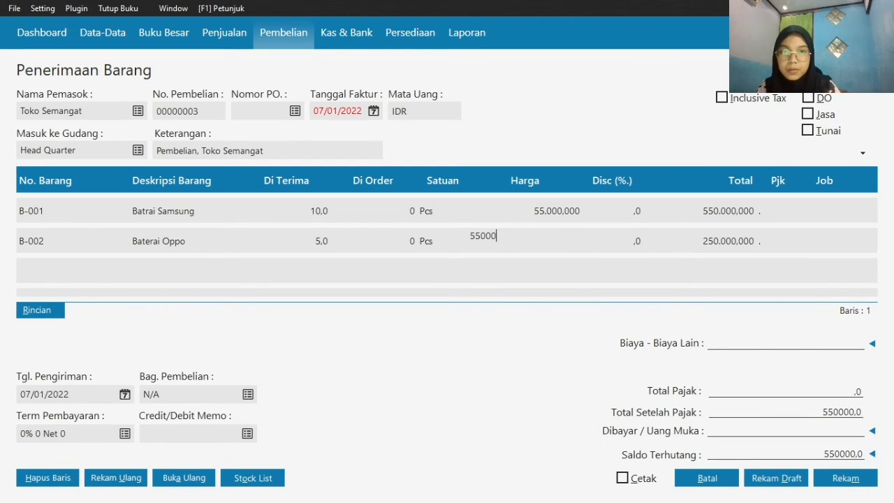
pyautogui.click(679, 241)
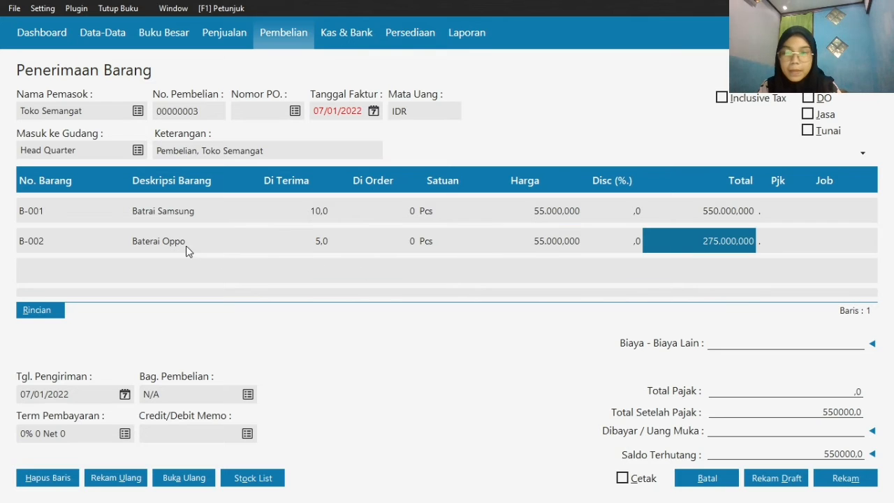
# Add the stock item H-003 Oppo F1 Plus as the third line of the purchase
pyautogui.press('Return')
pyautogui.press('Left')
pyautogui.press('Left')
pyautogui.press('Left')
pyautogui.press('Left')
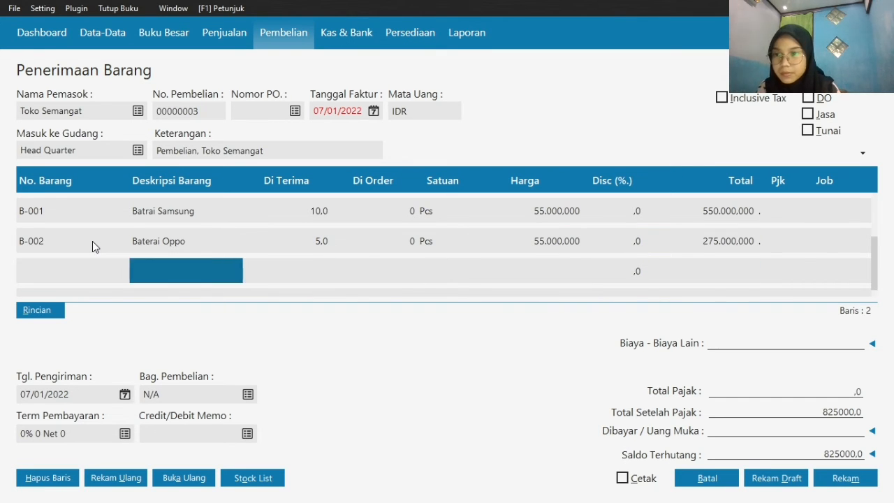
pyautogui.press('Return')
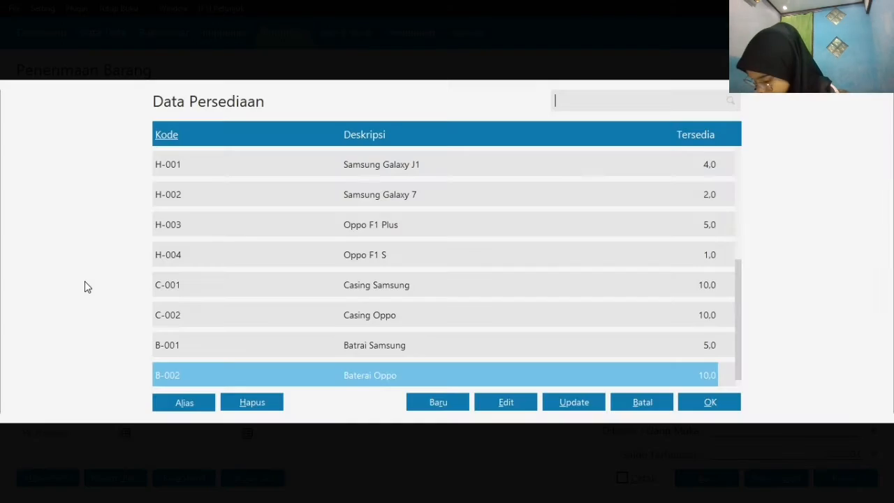
pyautogui.click(356, 230)
pyautogui.click(704, 404)
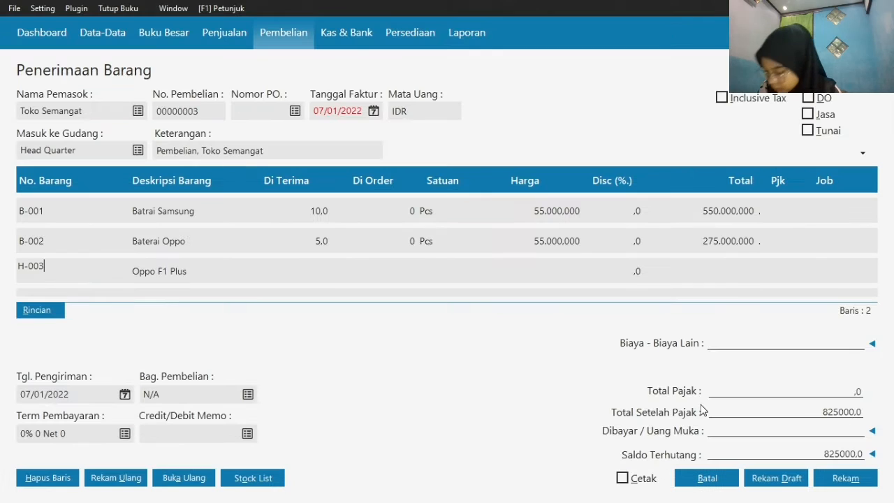
# Set the Oppo F1 Plus line to 3 received at a price of 3000000
pyautogui.click(300, 270)
pyautogui.write('3')
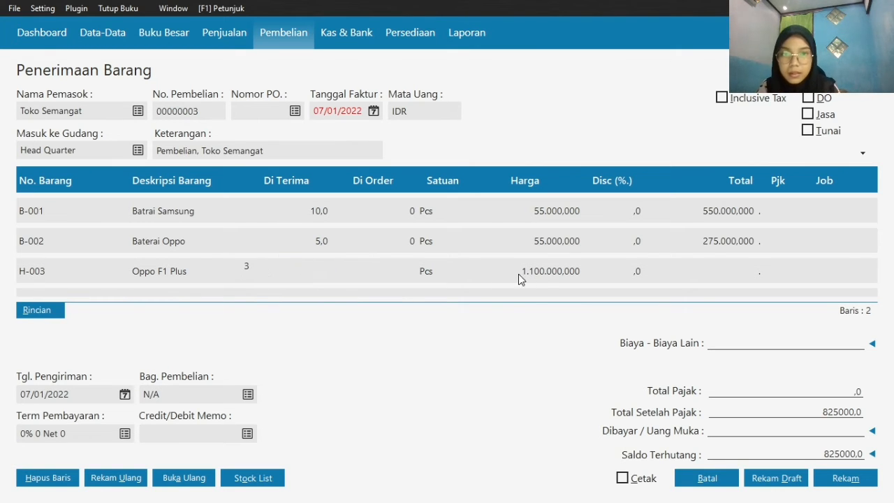
pyautogui.click(543, 274)
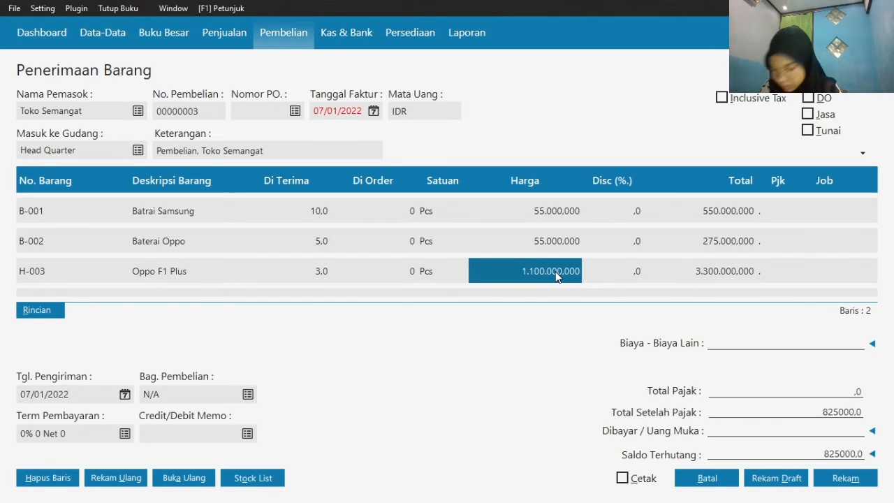
pyautogui.write('3000')
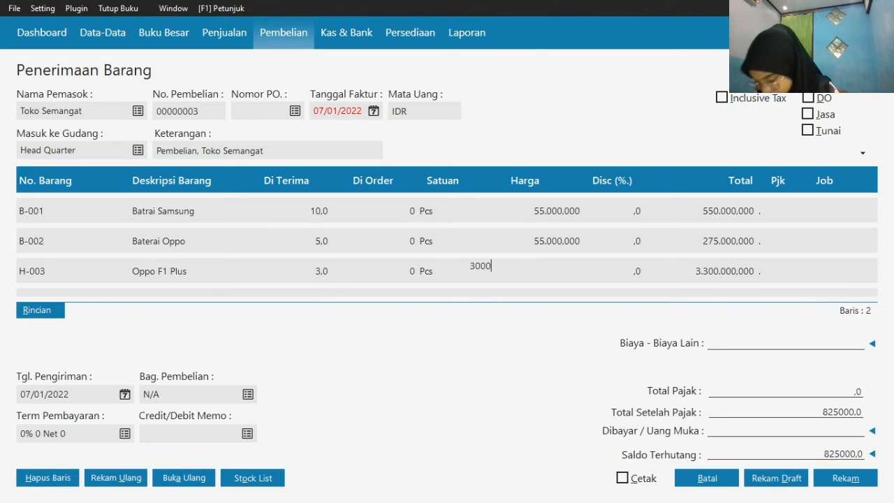
pyautogui.write('000')
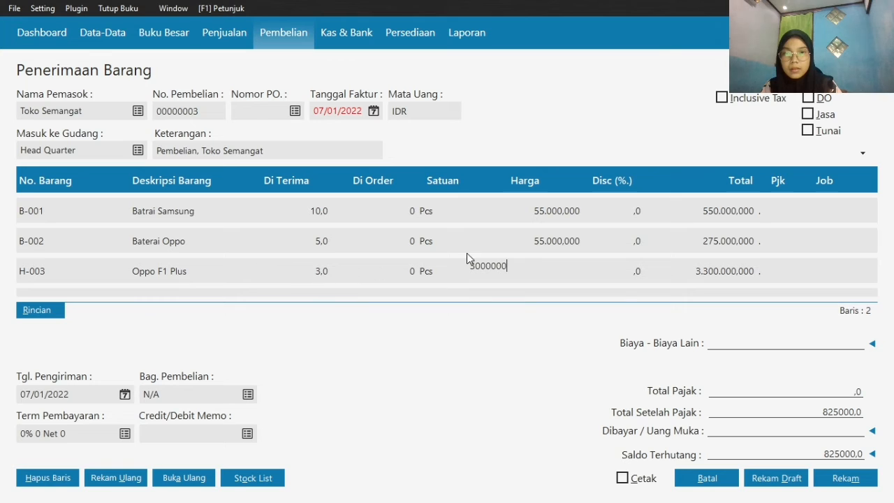
pyautogui.click(709, 269)
pyautogui.press('Down')
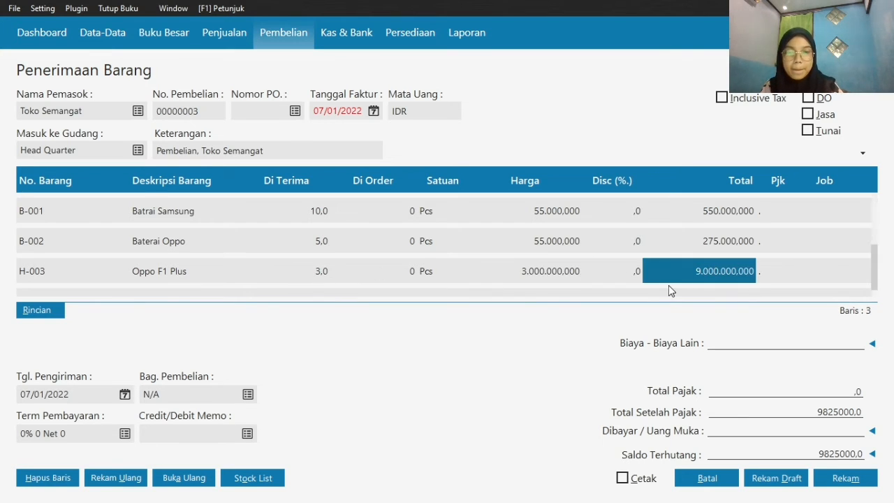
# Replace the stock item on the second purchase line with H-002 Samsung Galaxy 7 and accept the item code change
pyautogui.press('Left')
pyautogui.press('Left')
pyautogui.press('Left')
pyautogui.press('Left')
pyautogui.press('Left')
pyautogui.press('Left')
pyautogui.press('Left')
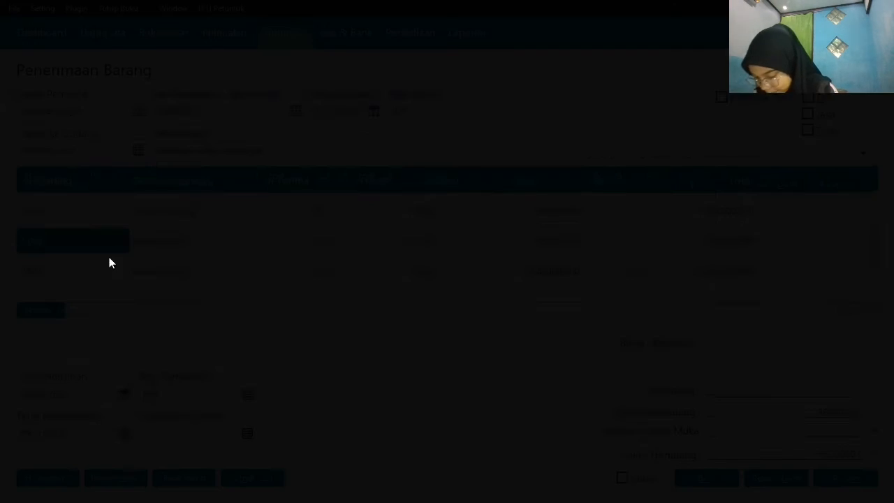
pyautogui.doubleClick(109, 259)
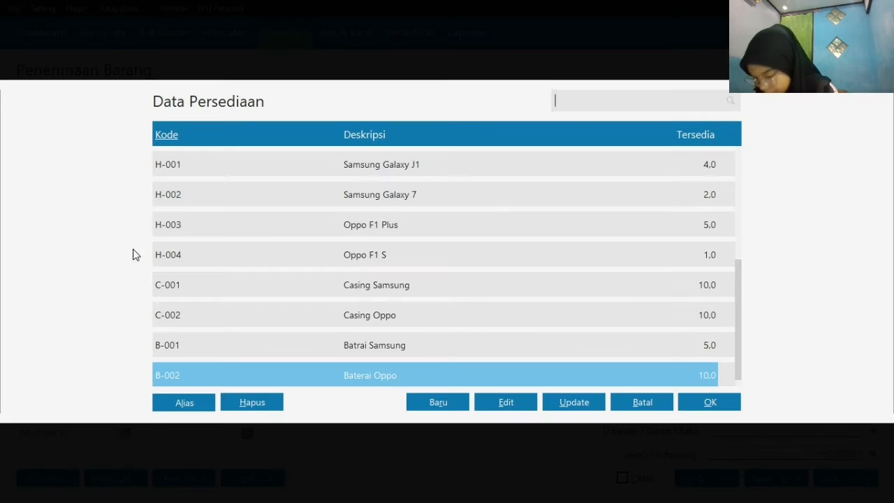
pyautogui.click(405, 194)
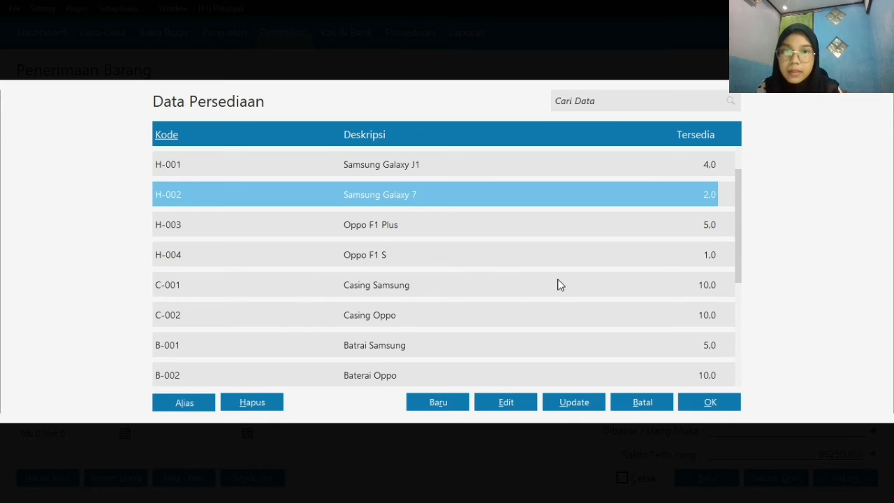
pyautogui.click(711, 403)
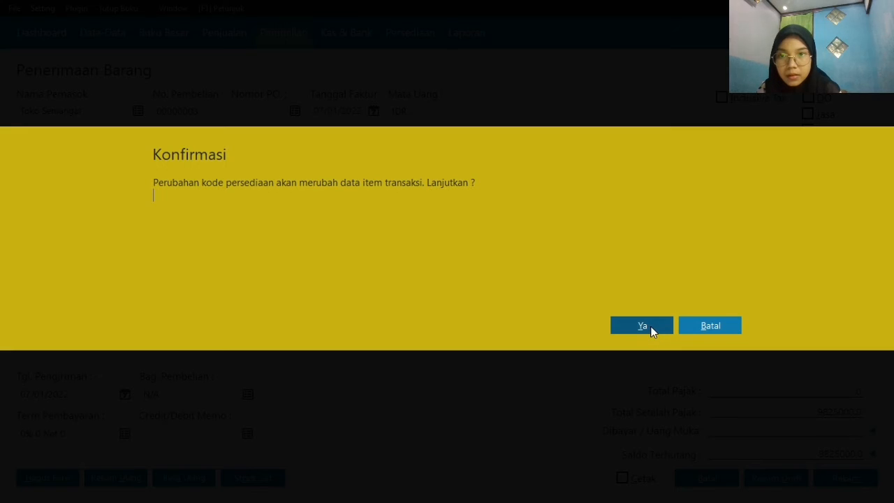
pyautogui.click(641, 326)
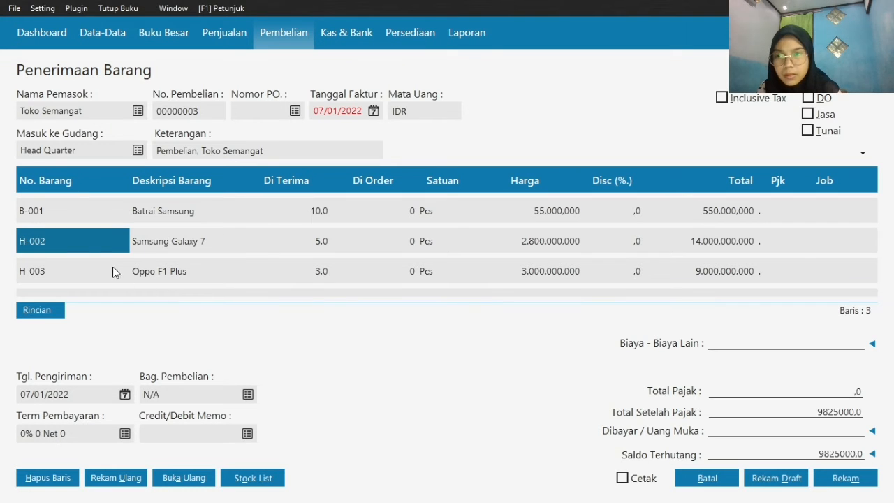
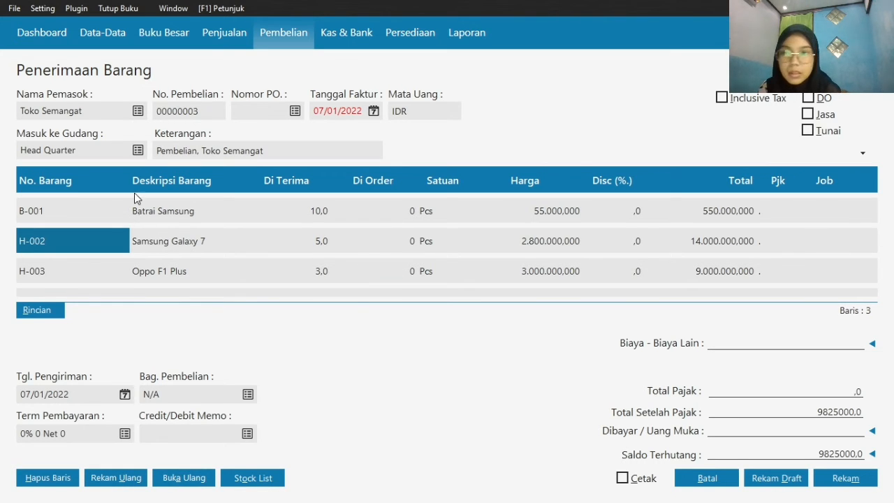
# Replace the item on the second purchase line with B-002 Baterai Oppo, accept the code change and set its price to 55000
pyautogui.doubleClick(70, 241)
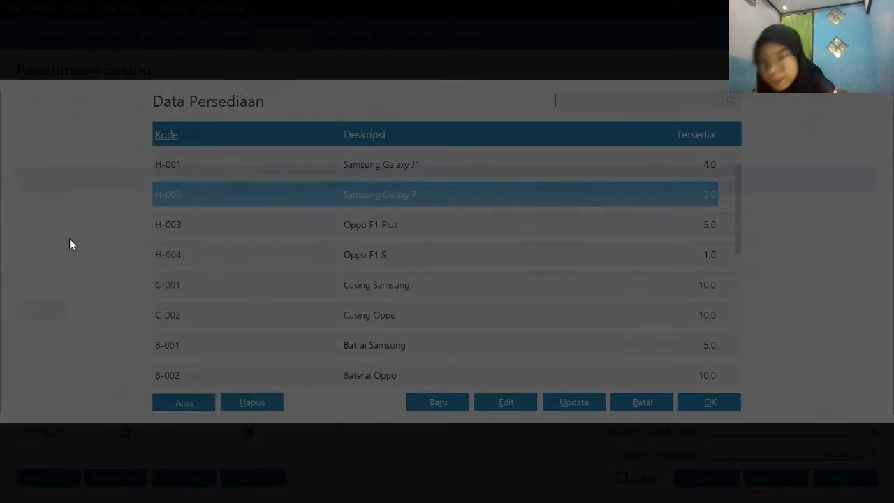
pyautogui.click(386, 370)
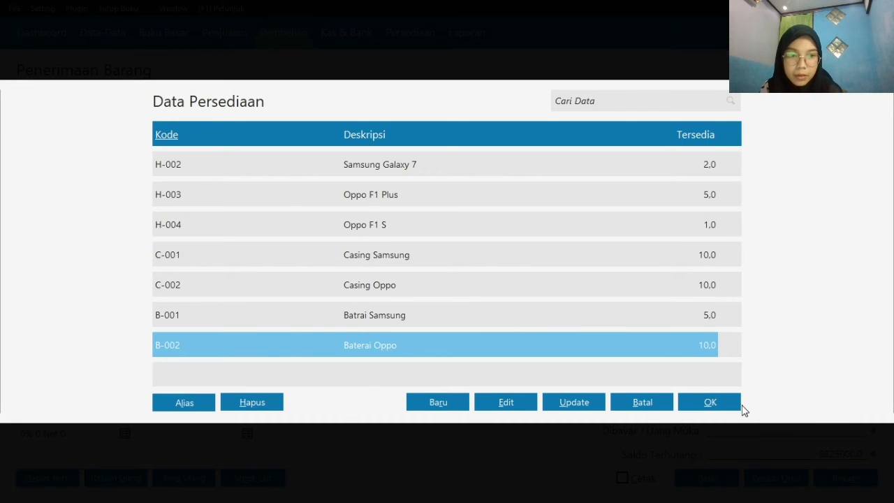
pyautogui.click(708, 405)
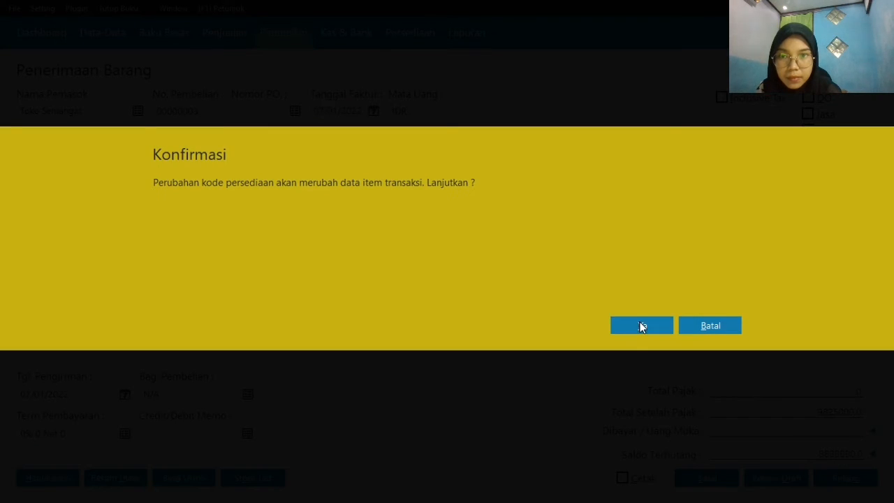
pyautogui.click(629, 324)
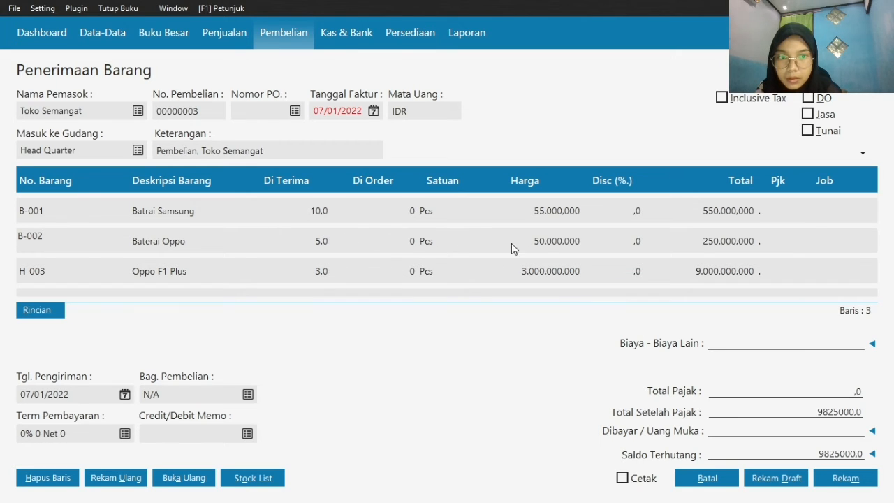
pyautogui.click(551, 241)
pyautogui.write('55000')
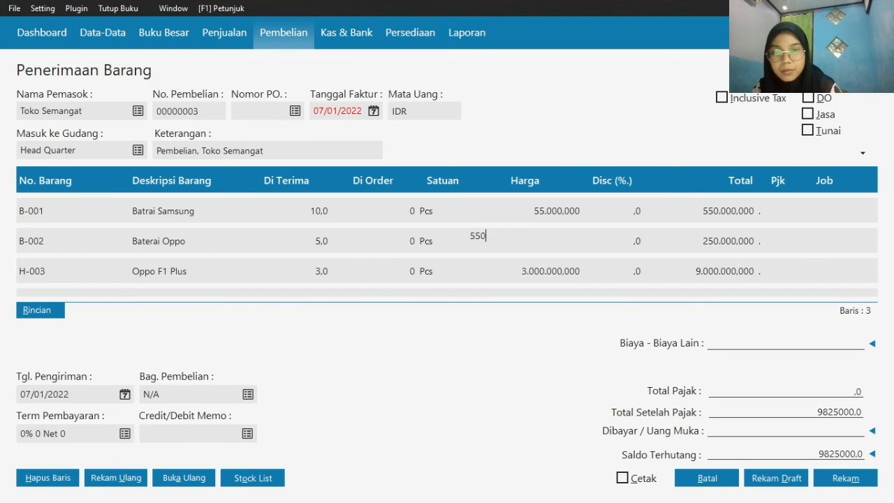
# Add the stock item H-002 Samsung Galaxy 7 as the fourth line of the purchase
pyautogui.click(574, 270)
pyautogui.scroll(-1, 574, 270)
pyautogui.press('Left')
pyautogui.press('Left')
pyautogui.press('Left')
pyautogui.press('Left')
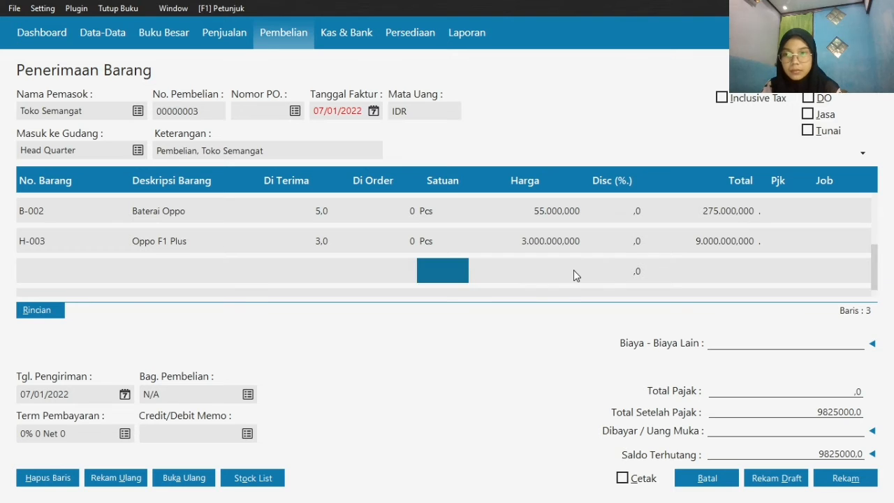
pyautogui.doubleClick(96, 271)
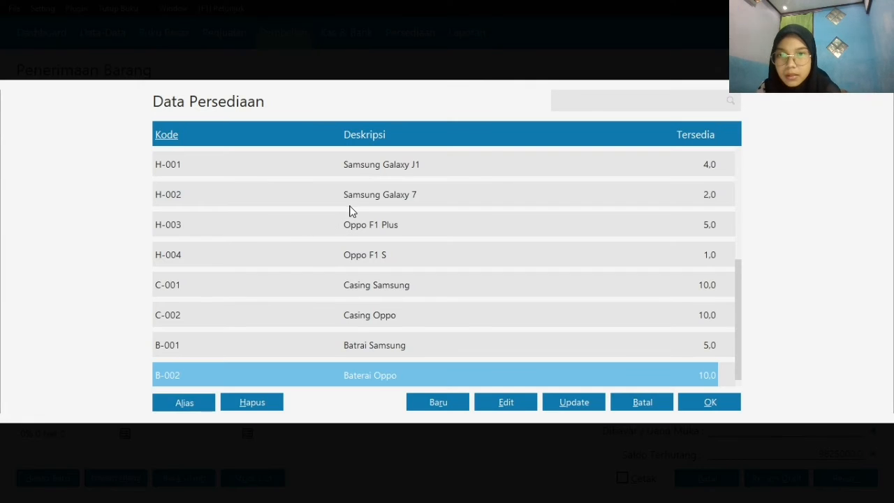
pyautogui.click(351, 209)
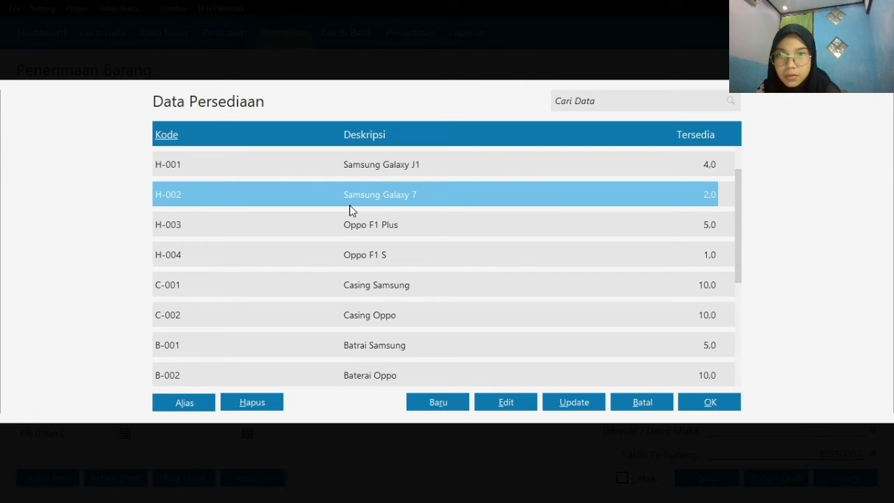
pyautogui.click(698, 408)
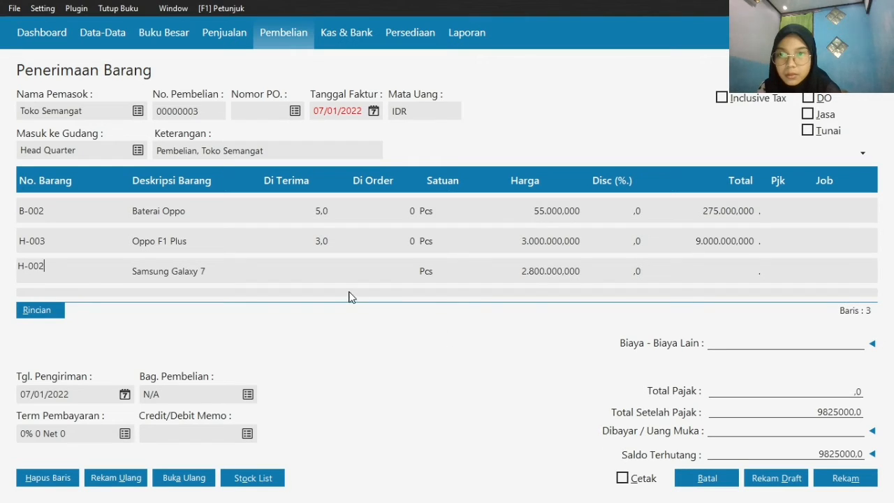
# Set the received quantity of the Samsung Galaxy 7 line to 2
pyautogui.click(317, 274)
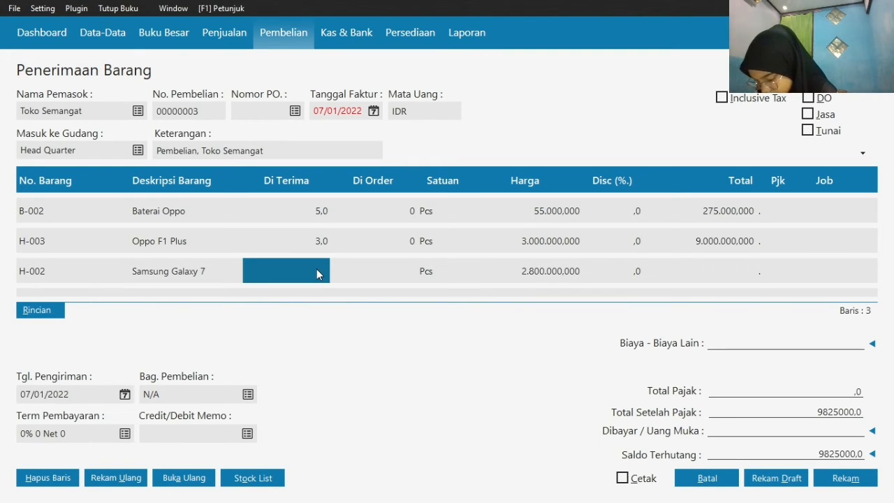
pyautogui.write('2')
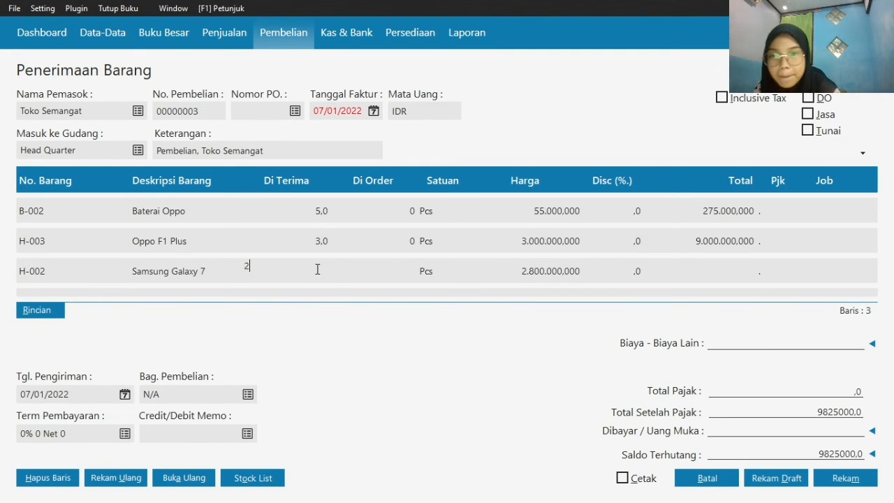
pyautogui.click(542, 281)
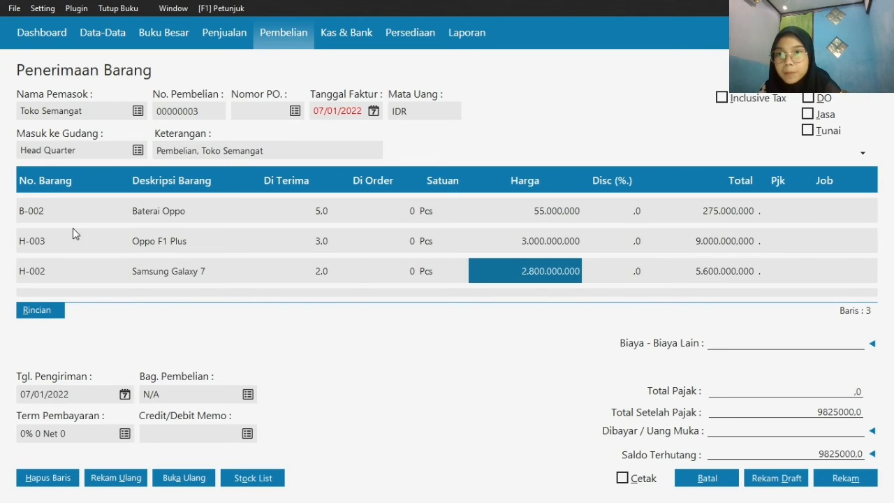
# Set the purchase's invoice date to 03/01/2020
pyautogui.click(374, 111)
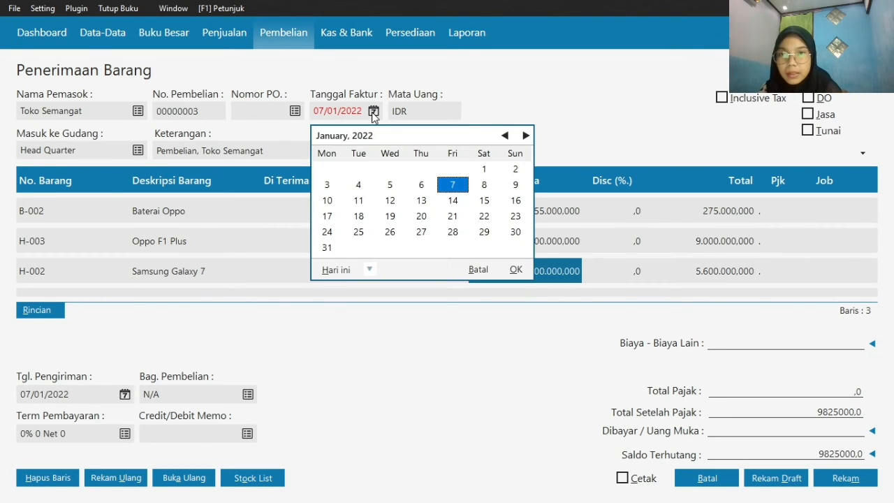
pyautogui.click(370, 269)
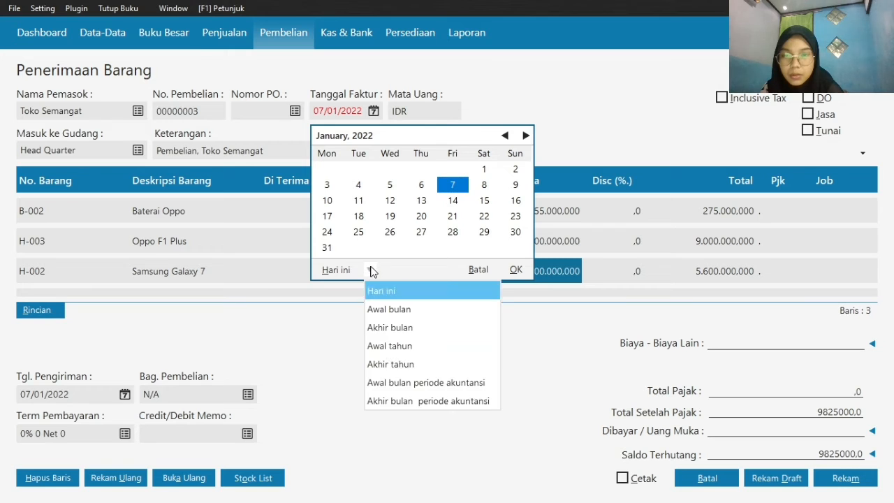
pyautogui.click(412, 402)
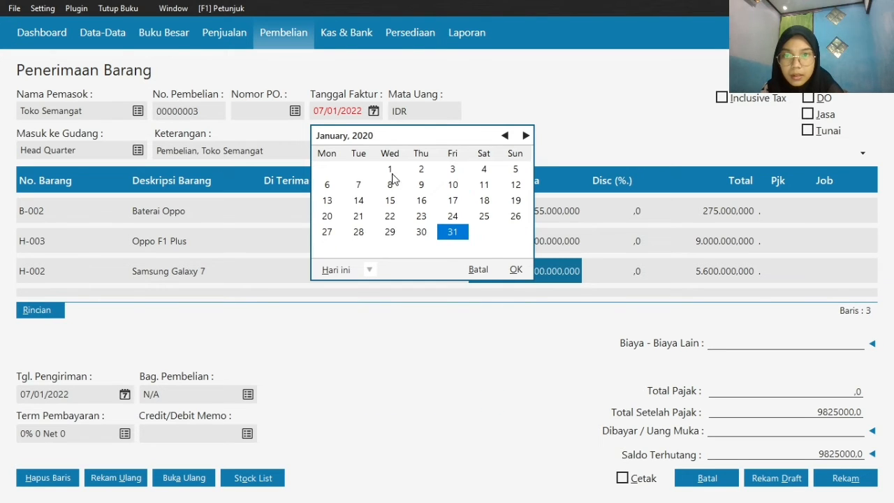
pyautogui.click(453, 169)
pyautogui.click(514, 271)
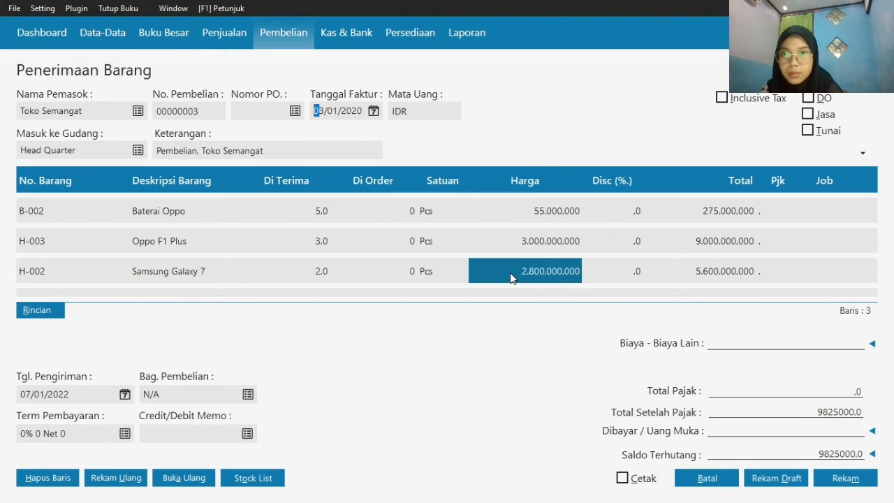
# Set the purchase's delivery date to 03/01/2020
pyautogui.click(125, 394)
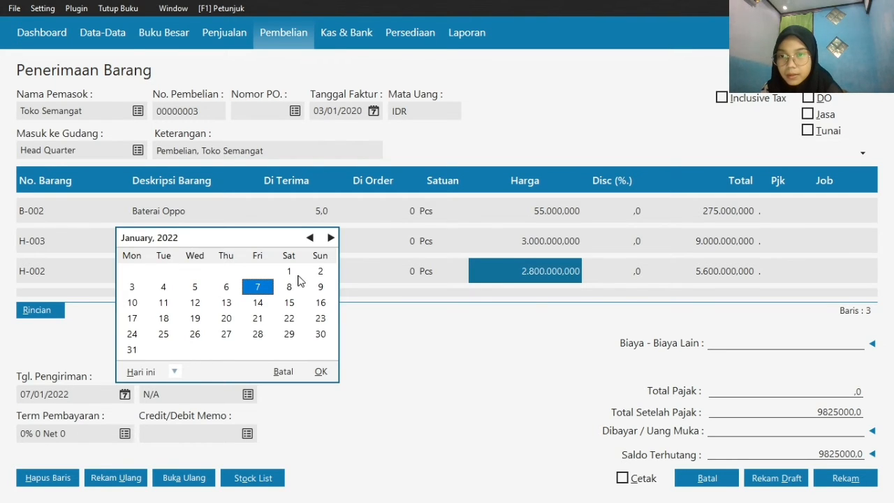
pyautogui.click(170, 377)
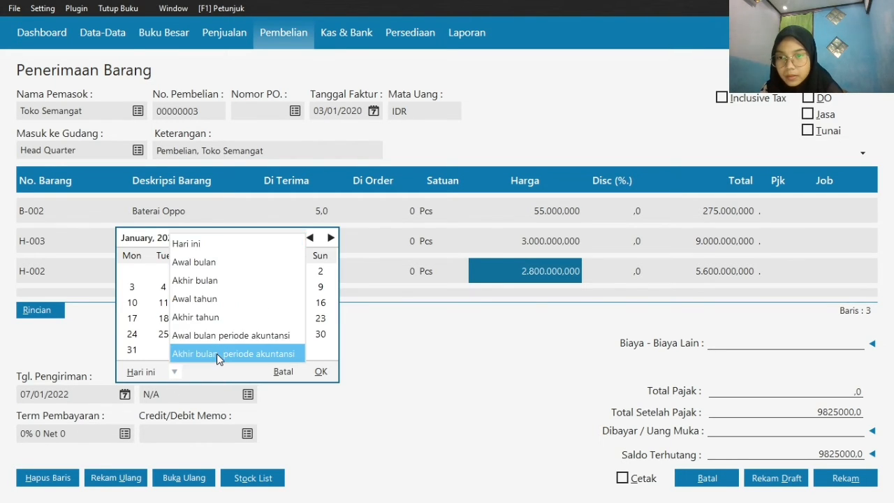
pyautogui.click(217, 354)
pyautogui.click(258, 270)
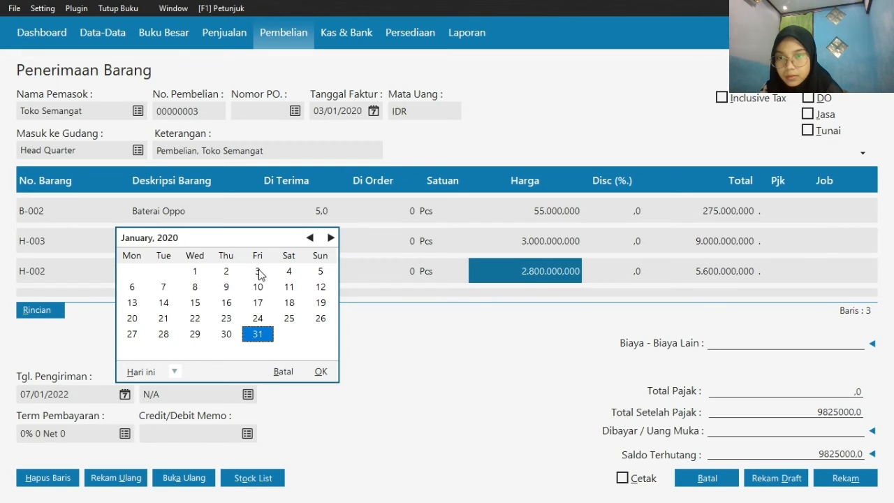
pyautogui.click(320, 372)
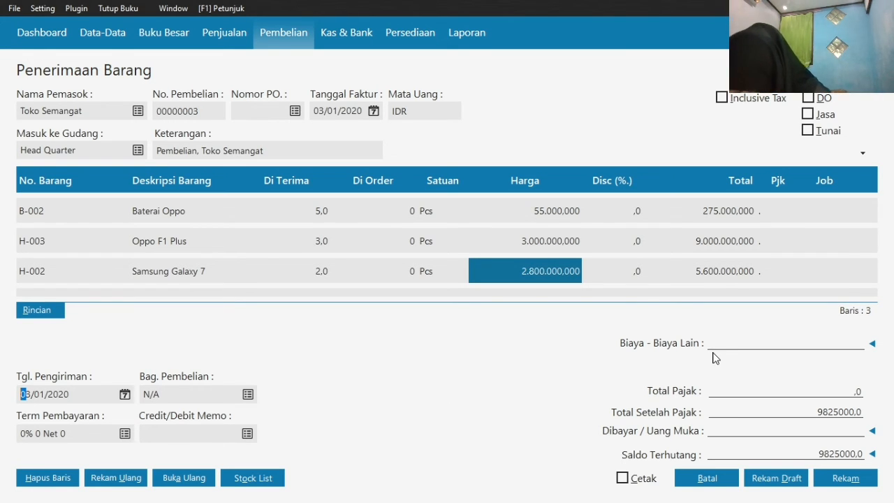
pyautogui.click(757, 344)
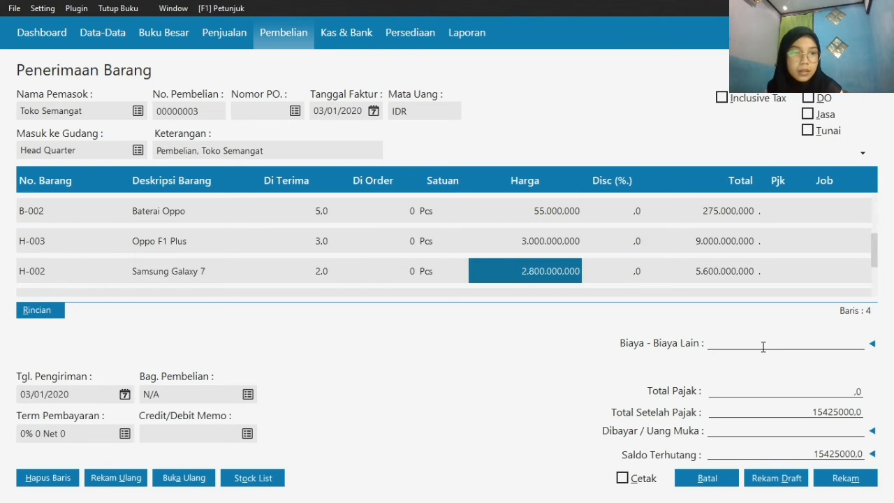
pyautogui.click(873, 344)
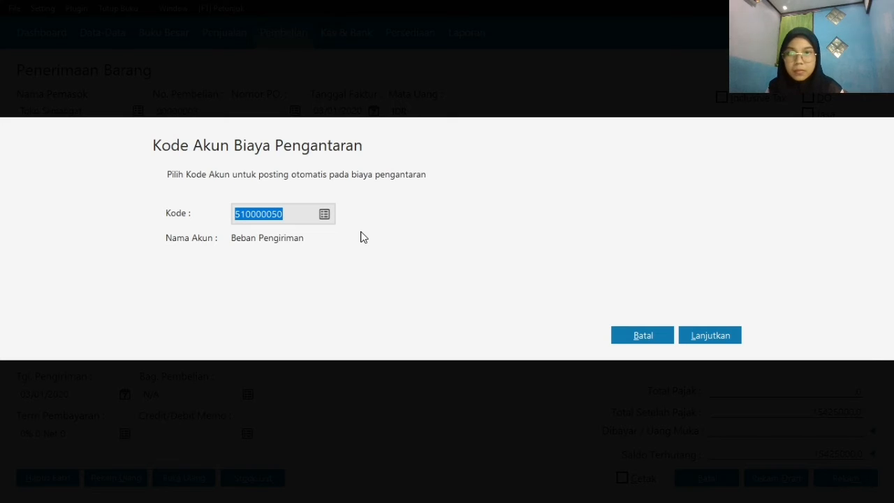
pyautogui.click(657, 338)
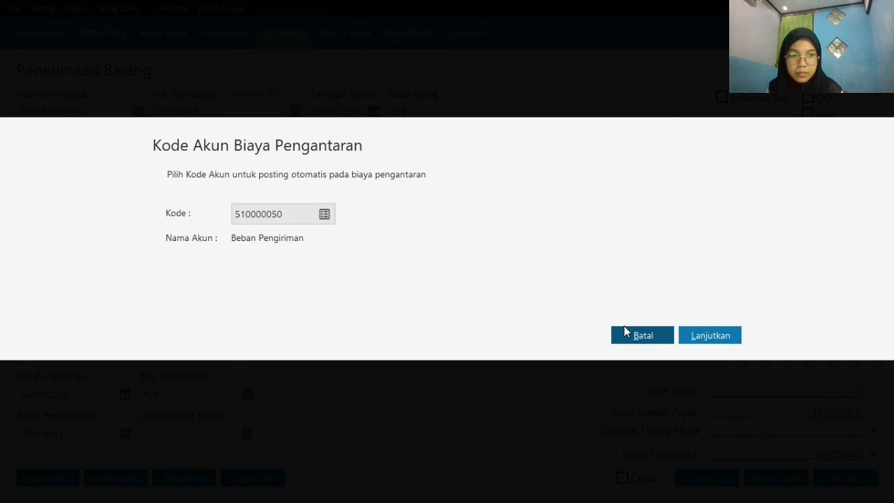
pyautogui.click(633, 333)
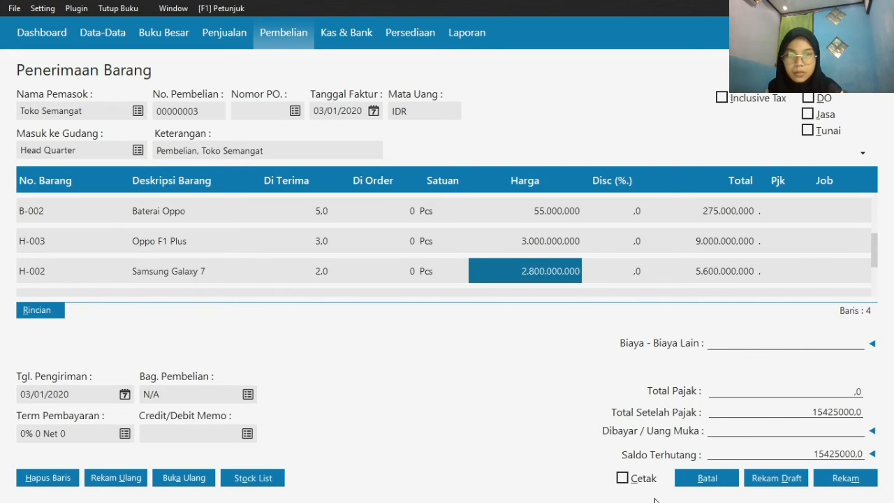
# Record the Toko Semangat purchase and close the blank goods receipt form
pyautogui.click(871, 487)
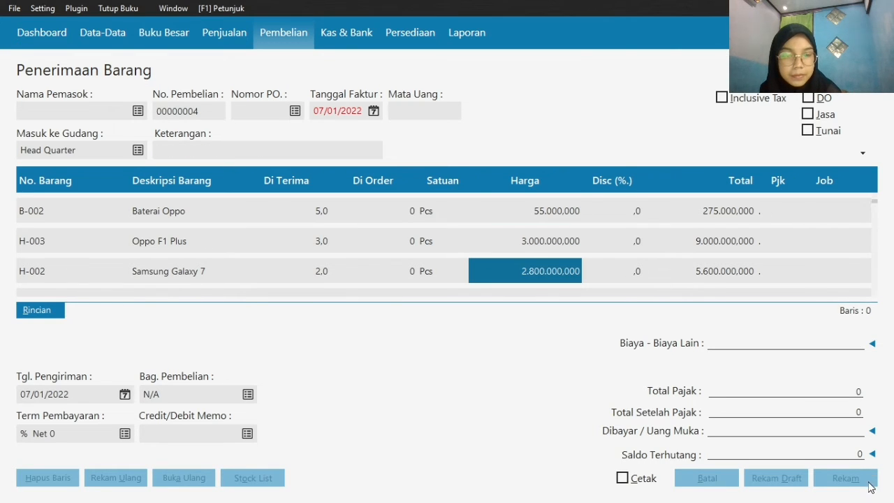
pyautogui.click(708, 479)
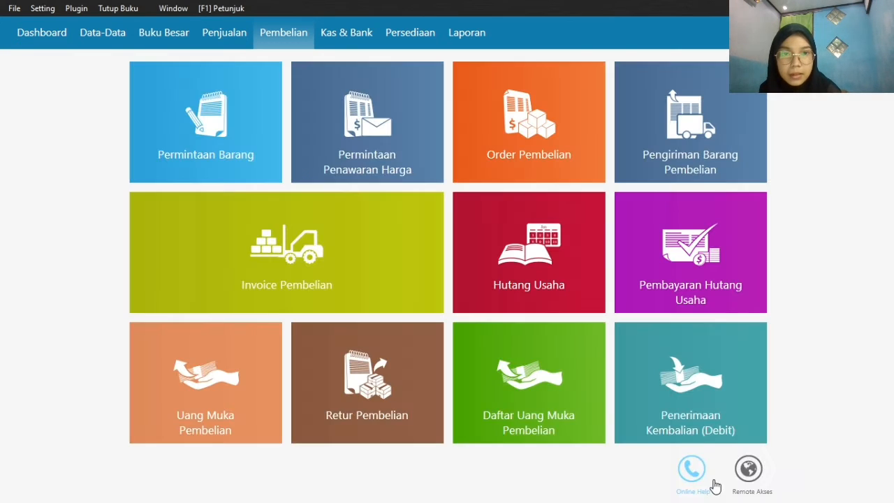
pyautogui.moveTo(480, 431)
pyautogui.moveTo(326, 226)
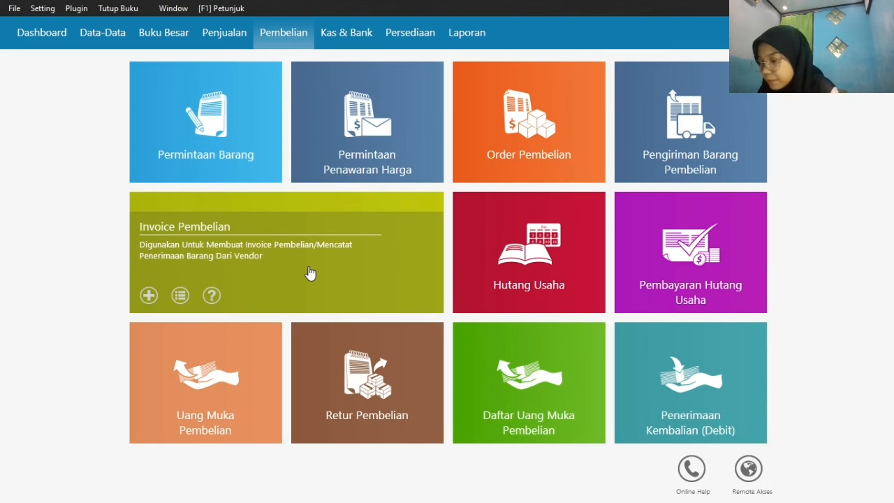
# Start a new Kas Keluar transaction and set its cash account to Kas
pyautogui.click(340, 32)
pyautogui.moveTo(193, 214)
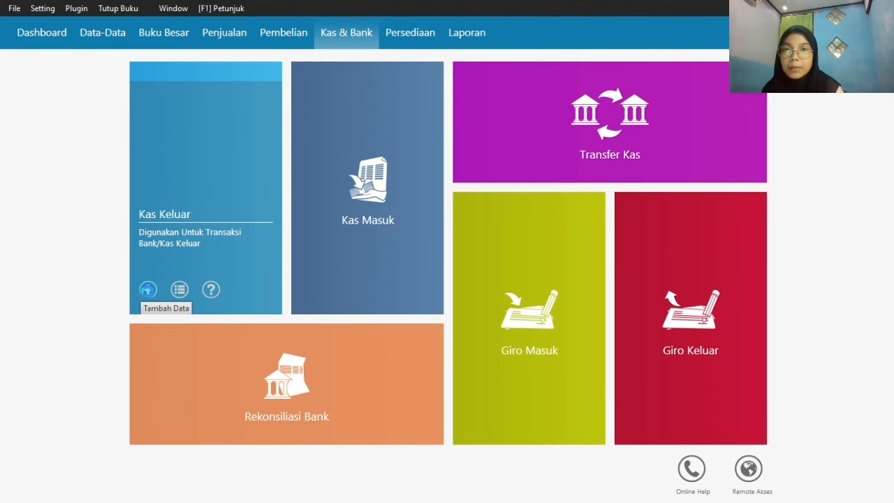
pyautogui.click(148, 290)
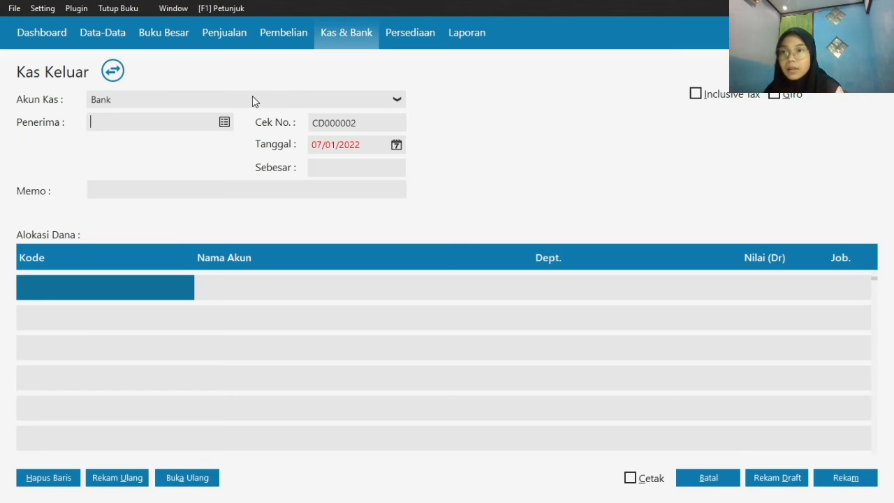
pyautogui.click(252, 98)
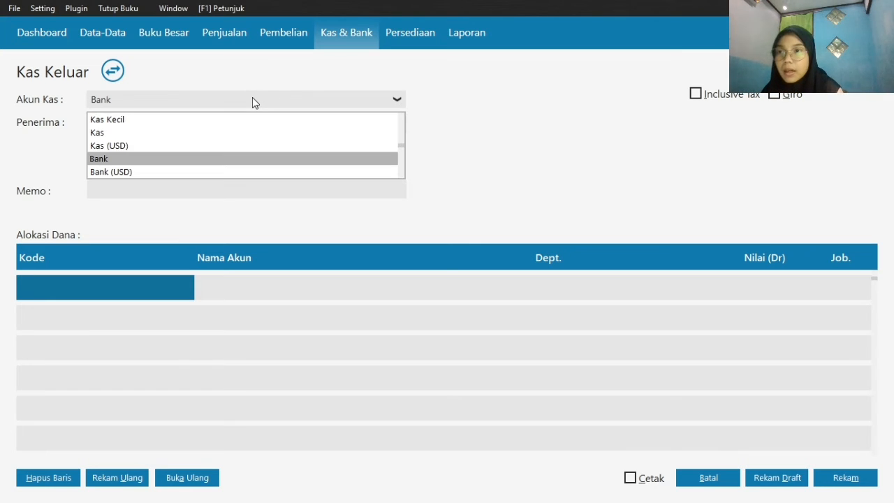
pyautogui.click(188, 133)
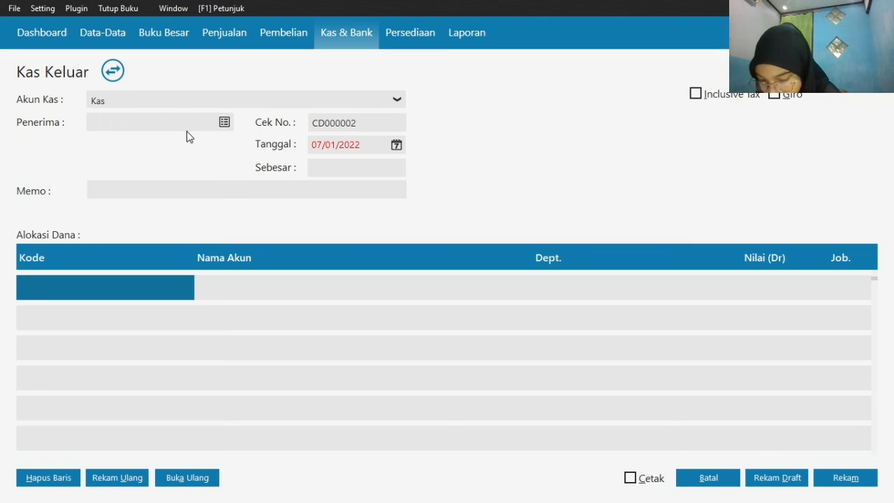
# Create a new Employee record from the recipient list with the employee's name, and save it without NPWP or NIK details
pyautogui.click(224, 123)
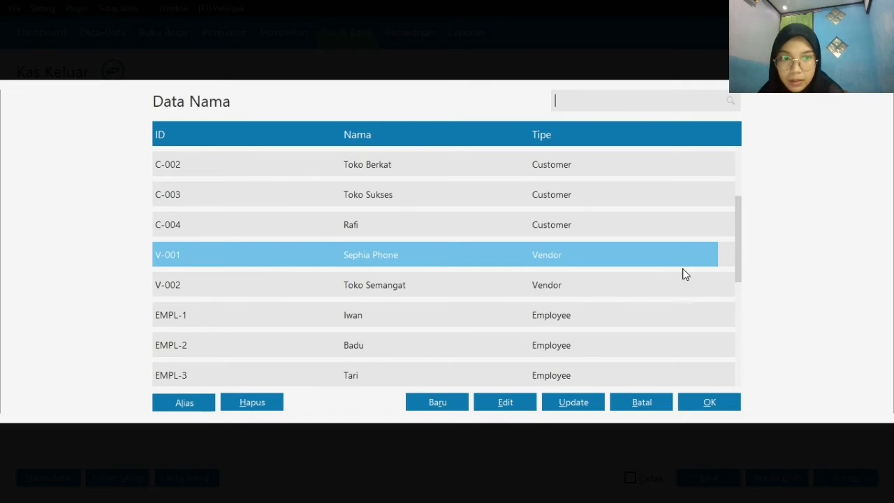
pyautogui.scroll(-5, 747, 334)
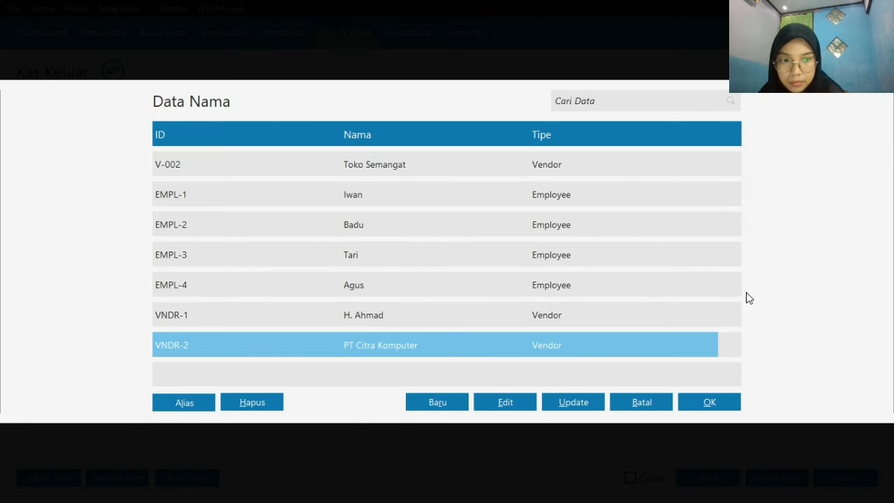
pyautogui.click(437, 404)
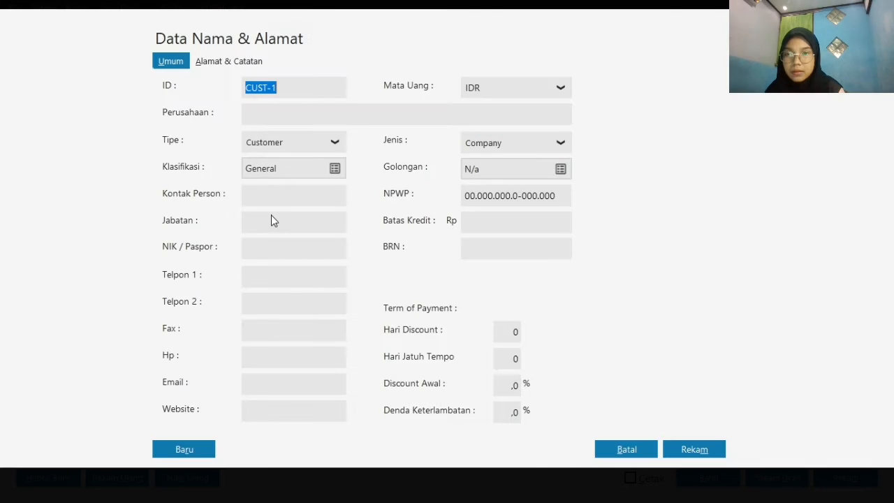
pyautogui.click(334, 143)
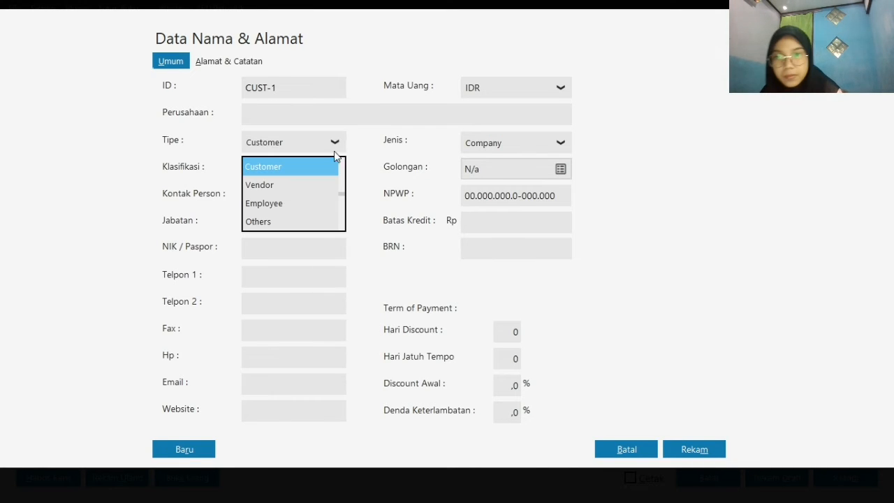
pyautogui.click(310, 204)
pyautogui.click(317, 117)
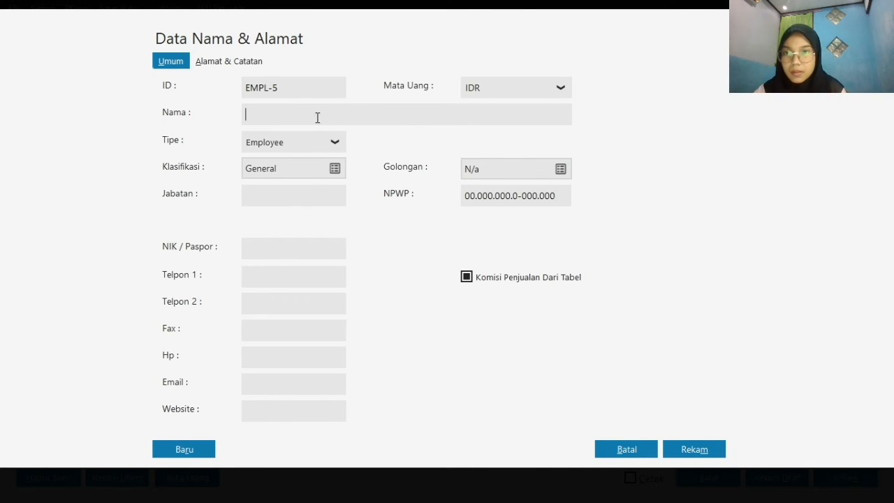
pyautogui.write('Dani')
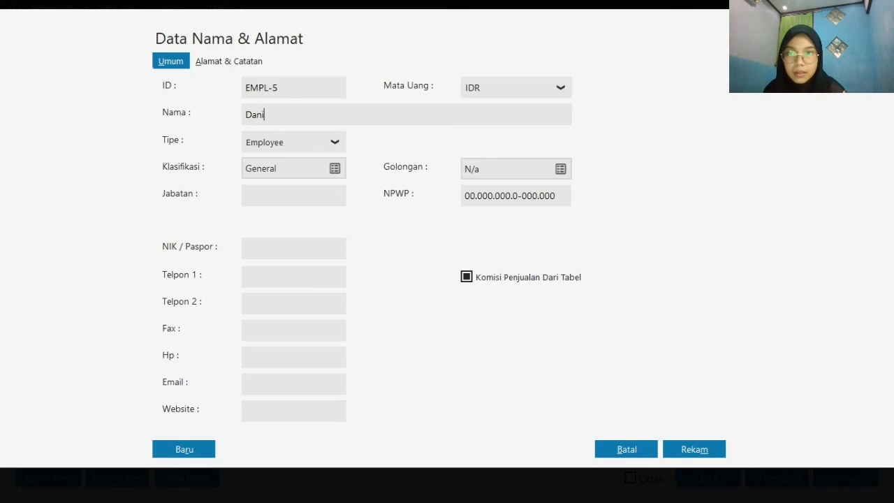
pyautogui.click(703, 452)
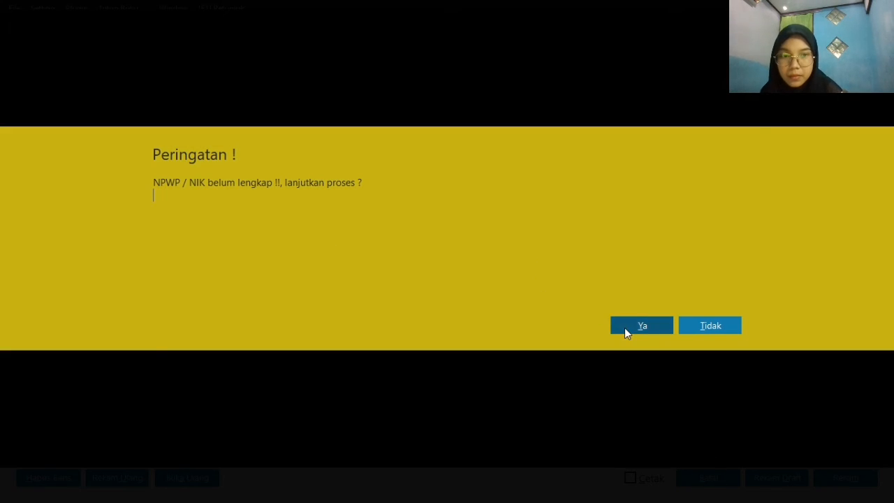
pyautogui.click(624, 327)
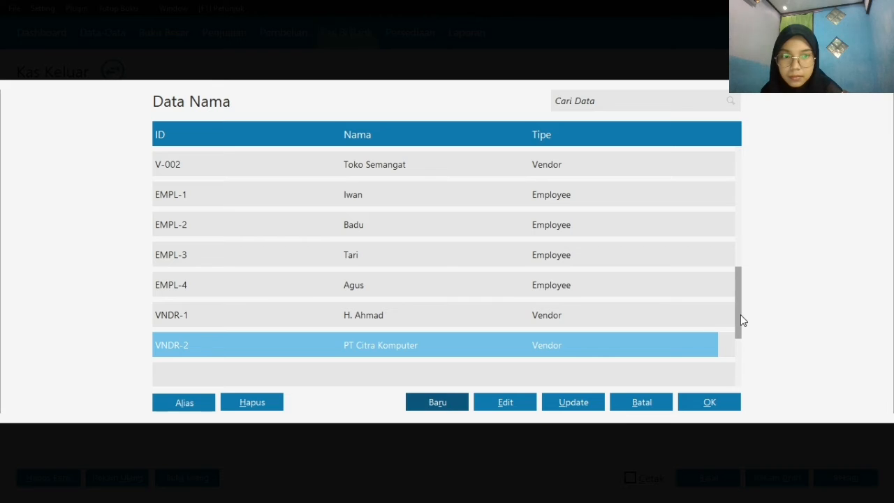
# Choose the newly added employee EMPL-5 as the recipient of the cash payment
pyautogui.scroll(10, 731, 225)
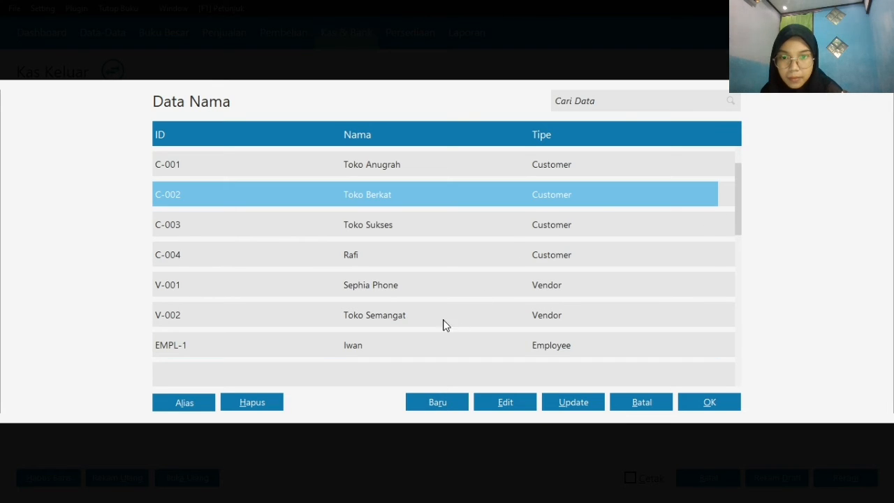
pyautogui.scroll(-11, 521, 324)
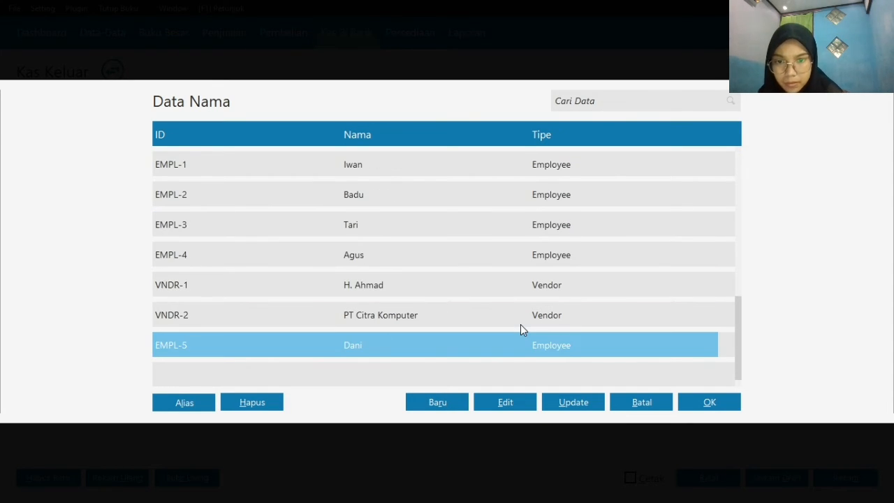
pyautogui.click(727, 404)
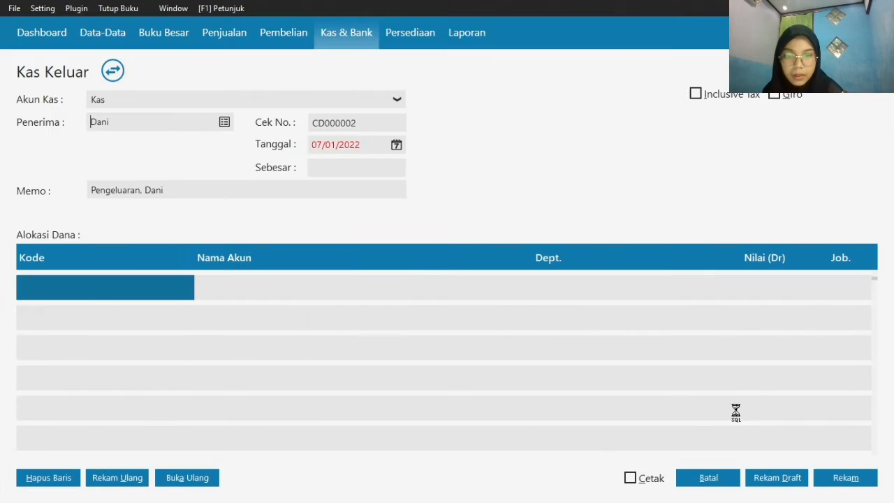
# Set the cash payment's date to 07/01/2020
pyautogui.click(403, 147)
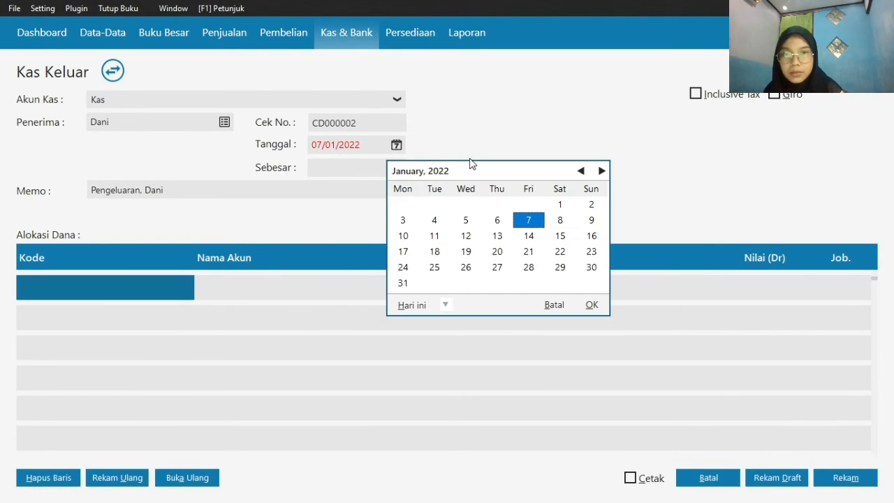
pyautogui.click(444, 304)
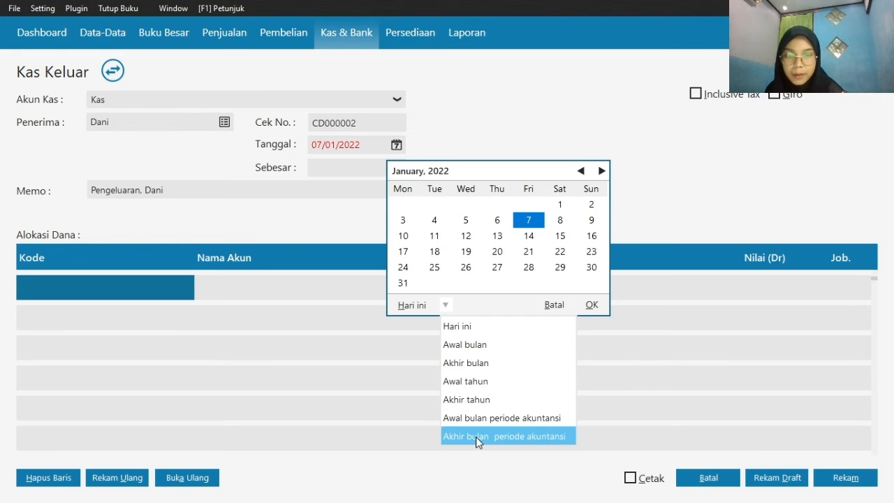
pyautogui.click(476, 437)
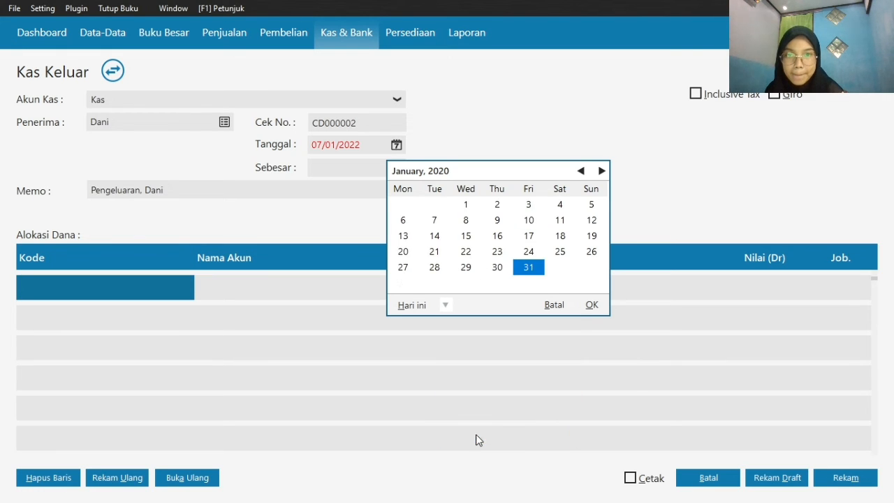
pyautogui.click(591, 306)
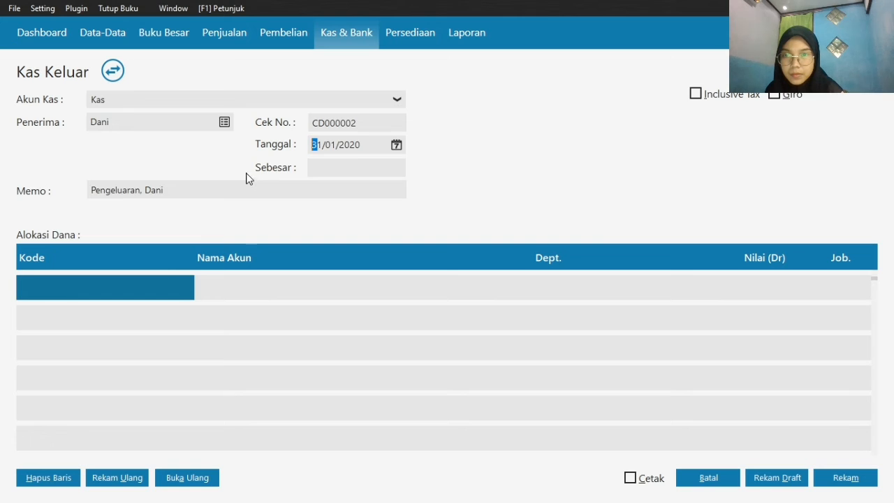
pyautogui.click(396, 146)
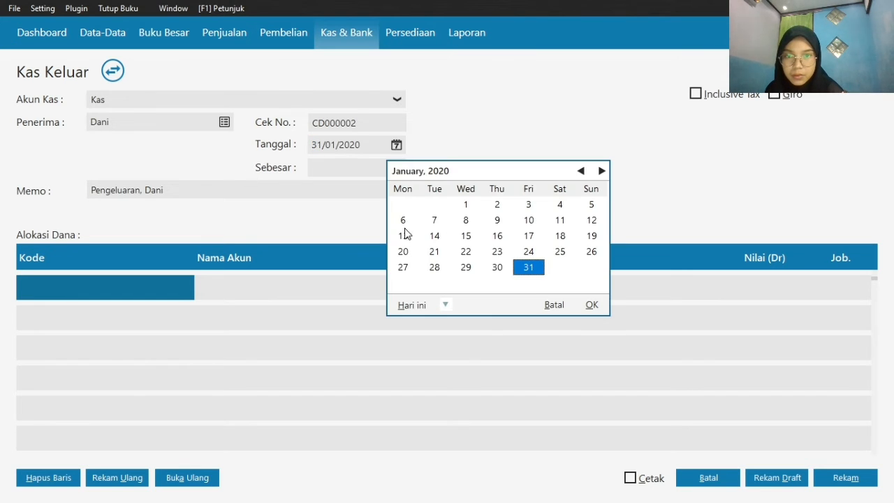
pyautogui.click(432, 220)
pyautogui.click(594, 306)
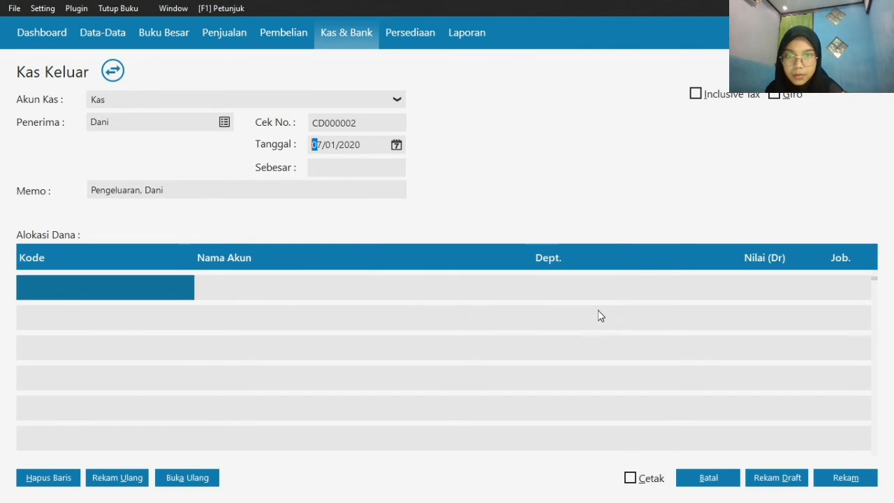
# Assign account 620000034 Beban Telepon to the first fund allocation line of the cash payment
pyautogui.doubleClick(134, 290)
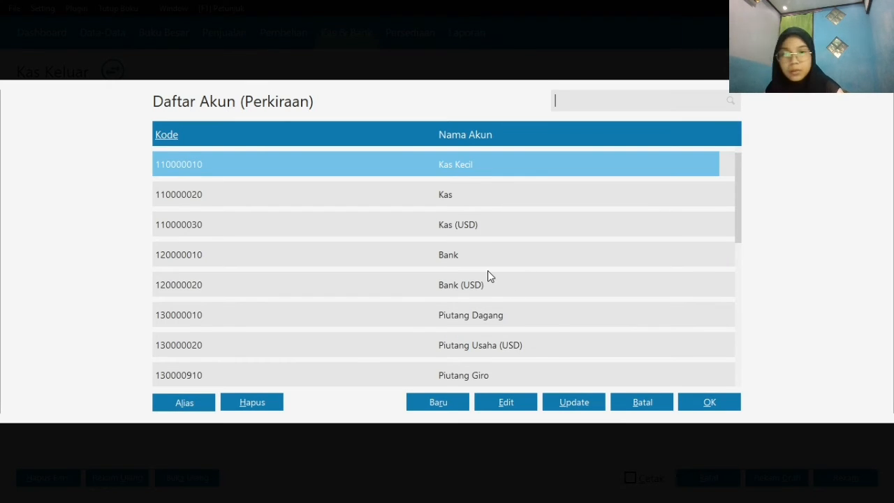
pyautogui.press('Down')
pyautogui.press('Down')
pyautogui.press('Down')
pyautogui.press('Down')
pyautogui.press('Down')
pyautogui.press('Down')
pyautogui.press('Down')
pyautogui.press('Down')
pyautogui.press('Down')
pyautogui.press('Down')
pyautogui.press('Down')
pyautogui.press('Down')
pyautogui.press('Down')
pyautogui.press('Down')
pyautogui.press('Down')
pyautogui.press('Down')
pyautogui.press('Down')
pyautogui.press('Down')
pyautogui.press('Down')
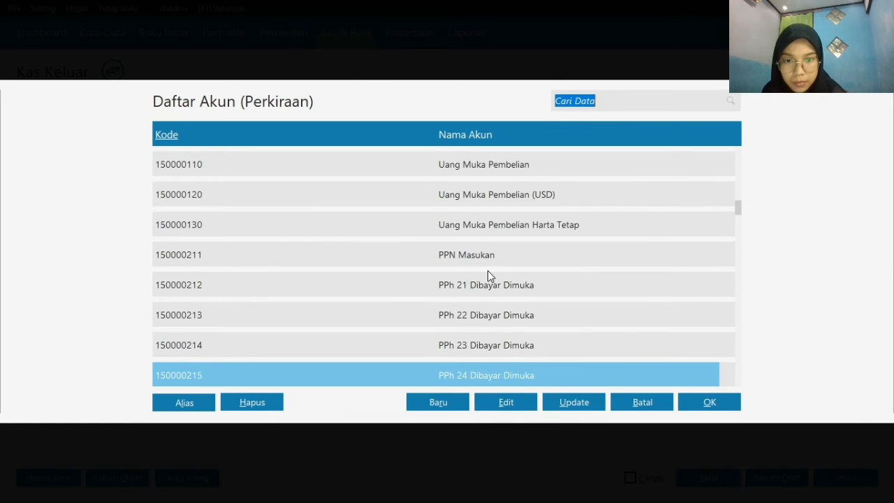
pyautogui.press('Down')
pyautogui.press('Down')
pyautogui.press('Down')
pyautogui.press('Down')
pyautogui.press('Down')
pyautogui.press('Down')
pyautogui.press('Down')
pyautogui.press('Down')
pyautogui.press('Down')
pyautogui.press('Down')
pyautogui.press('Down')
pyautogui.press('Down')
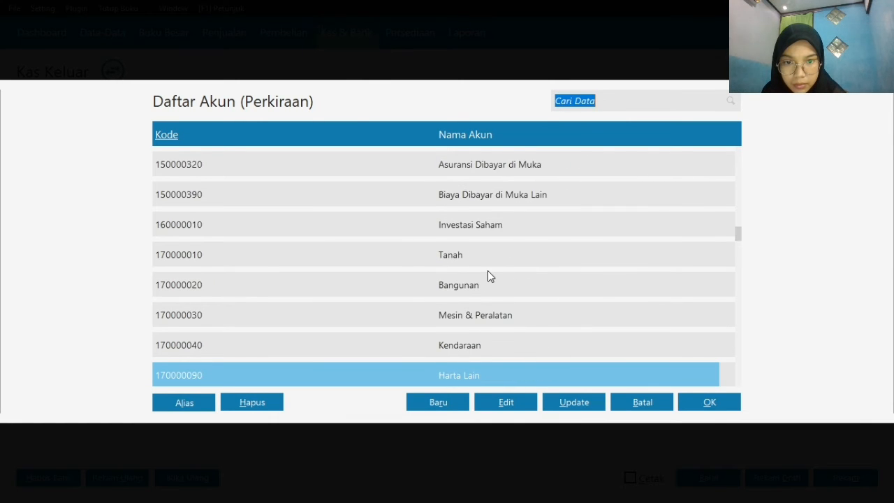
pyautogui.press('Down')
pyautogui.press('Down')
pyautogui.press('Down')
pyautogui.press('Down')
pyautogui.press('Down')
pyautogui.press('Down')
pyautogui.press('Down')
pyautogui.press('Down')
pyautogui.press('Down')
pyautogui.press('Down')
pyautogui.press('Down')
pyautogui.press('Down')
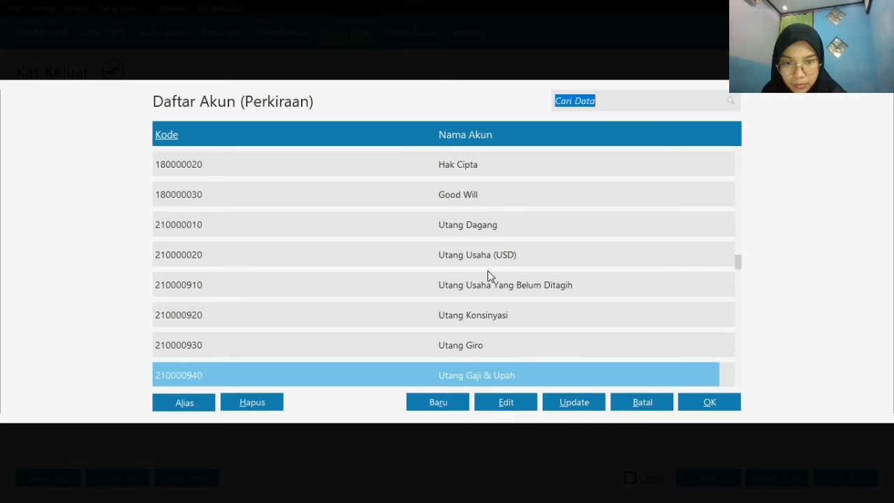
pyautogui.press('Down')
pyautogui.press('Down')
pyautogui.press('Down')
pyautogui.press('Down')
pyautogui.press('Down')
pyautogui.press('Down')
pyautogui.press('Down')
pyautogui.press('Down')
pyautogui.press('Down')
pyautogui.press('Down')
pyautogui.press('Down')
pyautogui.press('Down')
pyautogui.press('Down')
pyautogui.press('Down')
pyautogui.press('Down')
pyautogui.press('Down')
pyautogui.press('Down')
pyautogui.press('Down')
pyautogui.press('Down')
pyautogui.press('Down')
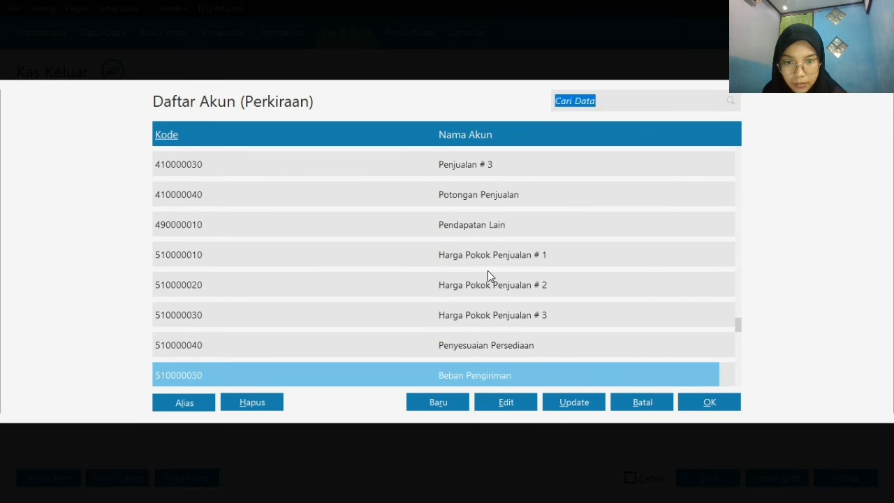
pyautogui.press('Down')
pyautogui.press('Down')
pyautogui.press('Down')
pyautogui.press('Down')
pyautogui.press('Down')
pyautogui.press('Down')
pyautogui.press('Down')
pyautogui.press('Down')
pyautogui.press('Down')
pyautogui.press('Down')
pyautogui.press('Down')
pyautogui.press('Down')
pyautogui.press('Down')
pyautogui.press('Down')
pyautogui.press('Down')
pyautogui.press('Down')
pyautogui.press('Down')
pyautogui.press('Down')
pyautogui.press('Down')
pyautogui.press('Down')
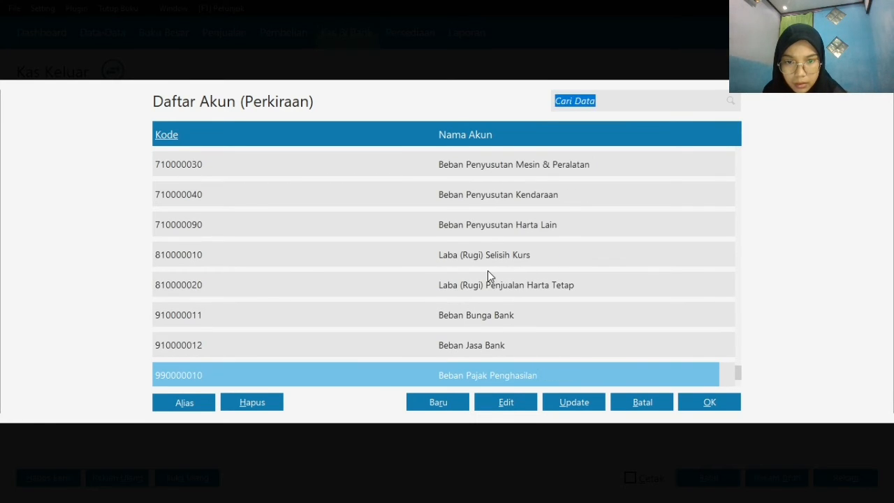
pyautogui.press('Up')
pyautogui.press('Up')
pyautogui.press('Up')
pyautogui.press('Up')
pyautogui.press('Up')
pyautogui.press('Up')
pyautogui.press('Up')
pyautogui.press('Up')
pyautogui.press('Up')
pyautogui.press('Up')
pyautogui.press('Up')
pyautogui.press('Up')
pyautogui.press('Up')
pyautogui.press('Up')
pyautogui.press('Down')
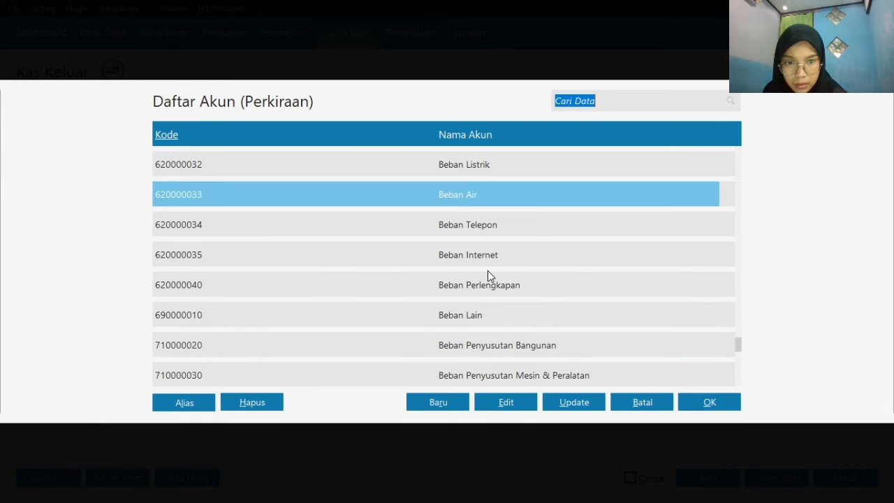
pyautogui.press('Down')
pyautogui.press('Down')
pyautogui.press('Down')
pyautogui.press('Up')
pyautogui.press('Up')
pyautogui.press('Up')
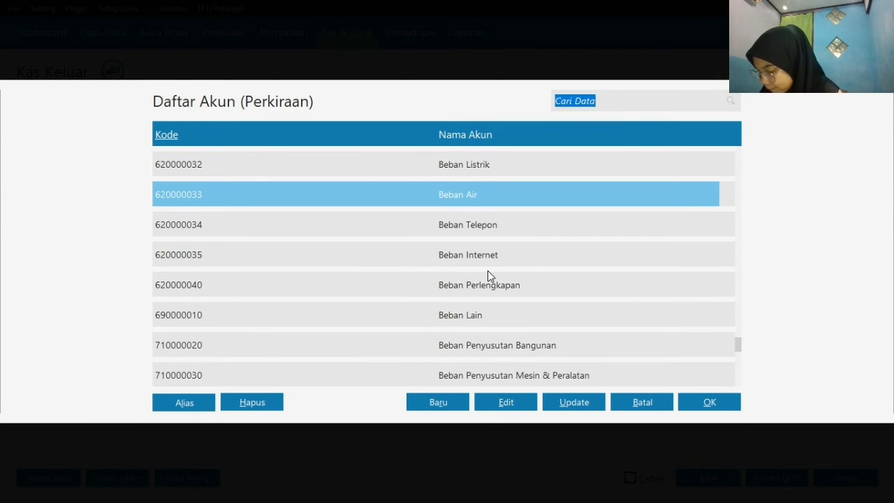
pyautogui.press('Up')
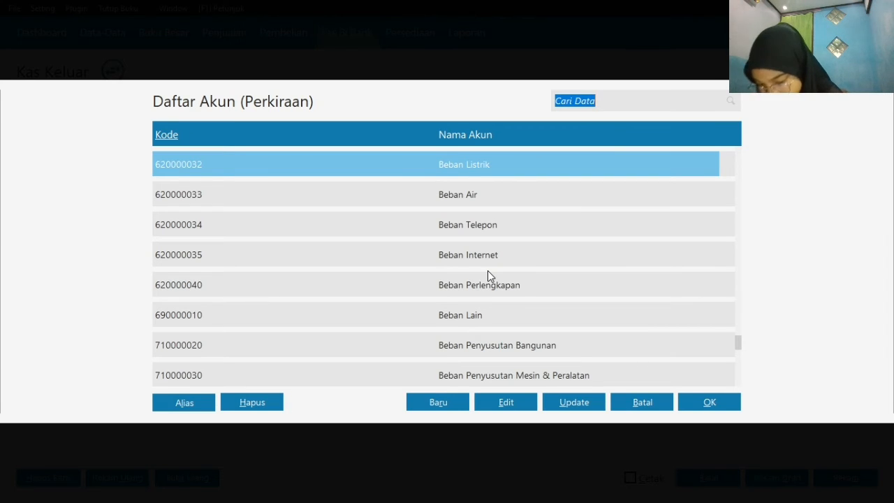
pyautogui.press('Up')
pyautogui.press('Down')
pyautogui.press('Down')
pyautogui.press('Down')
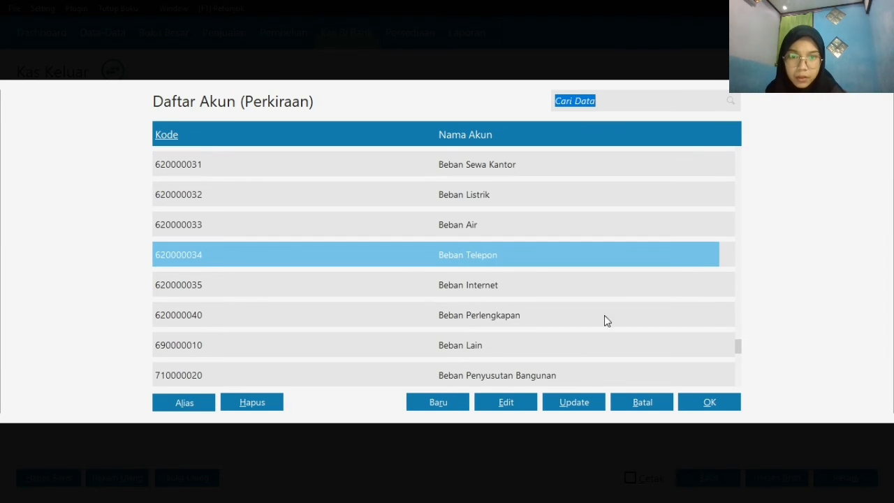
pyautogui.click(711, 409)
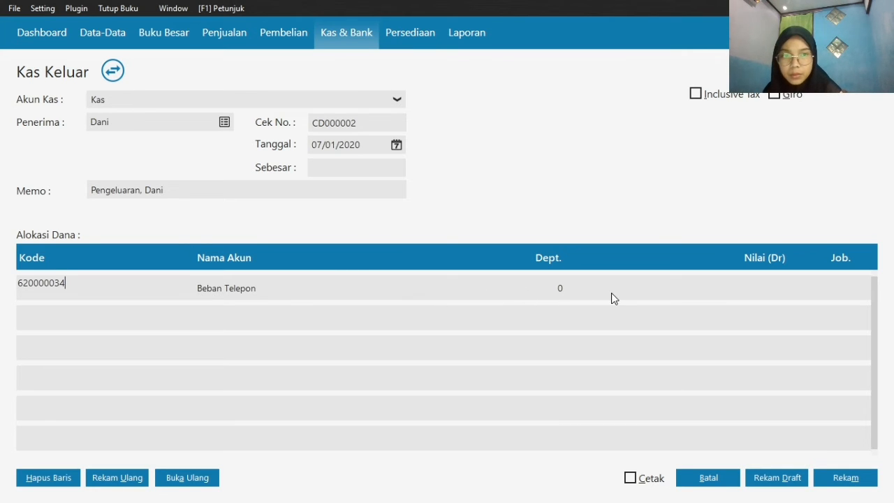
# Set the debit value of the Beban Telepon line to 1125000
pyautogui.click(697, 297)
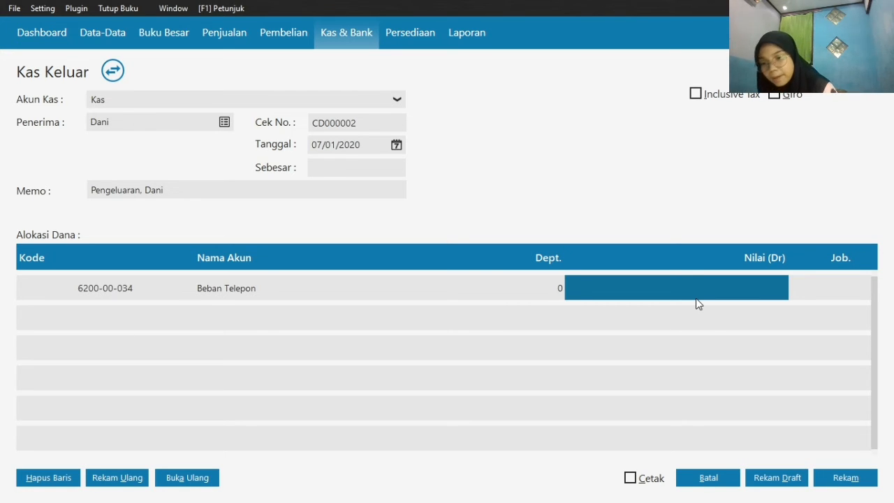
pyautogui.write('112')
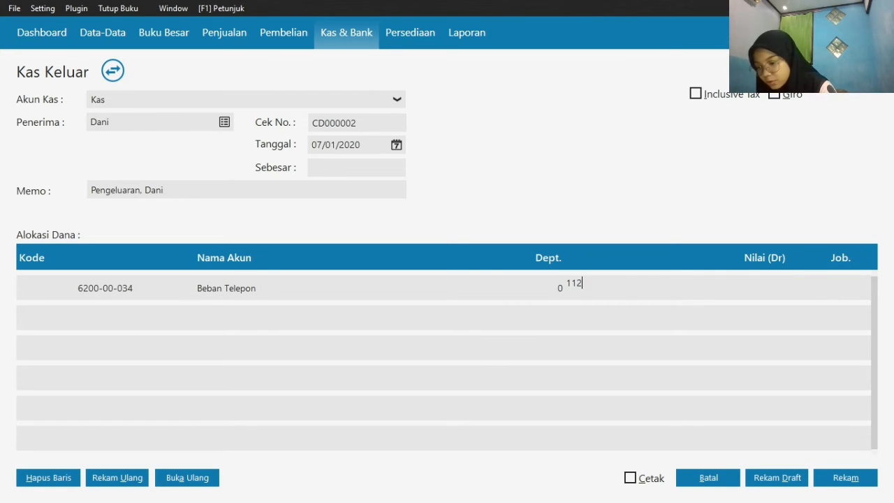
pyautogui.write('5')
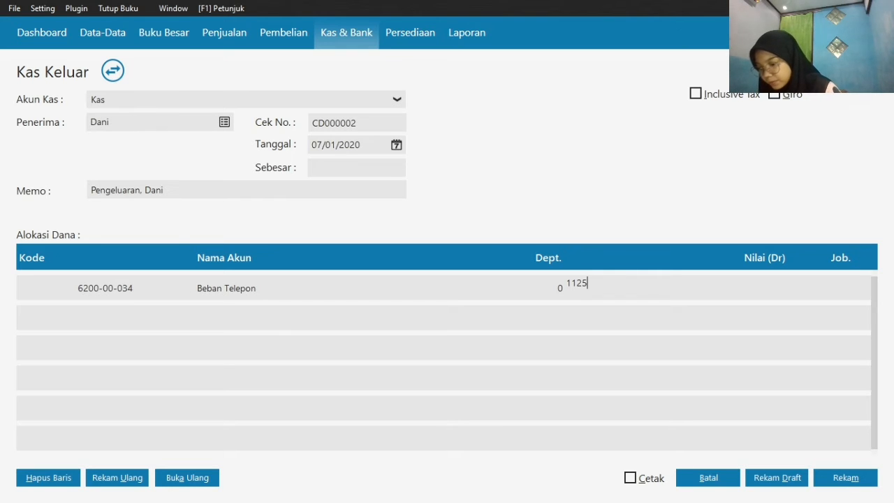
pyautogui.write('000')
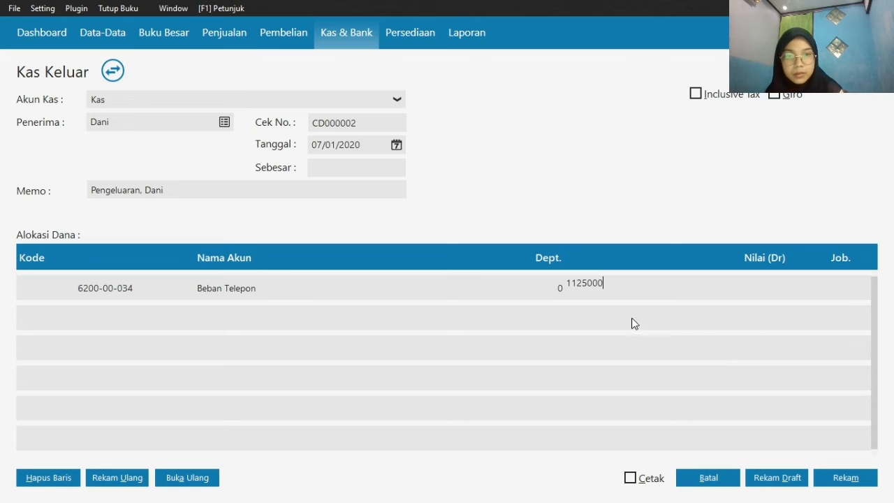
pyautogui.click(520, 287)
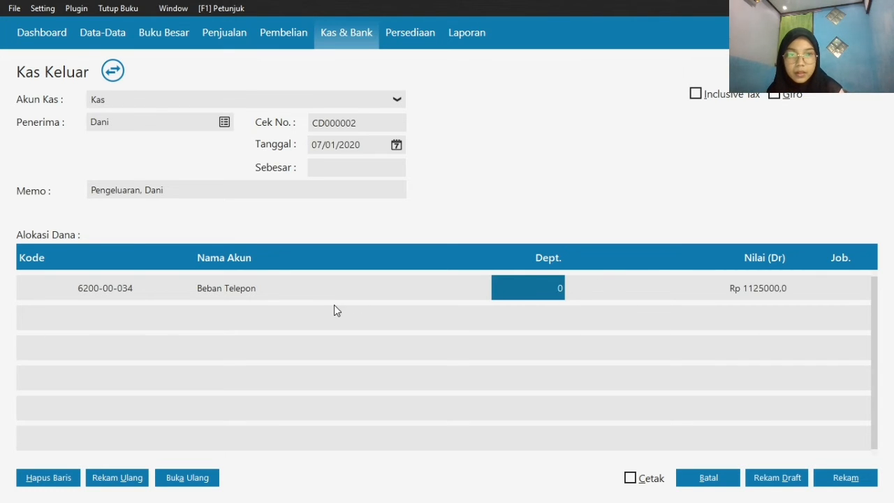
# Assign account 510000050 Beban Pengiriman to the second fund allocation line of the cash payment
pyautogui.press('Left')
pyautogui.press('Left')
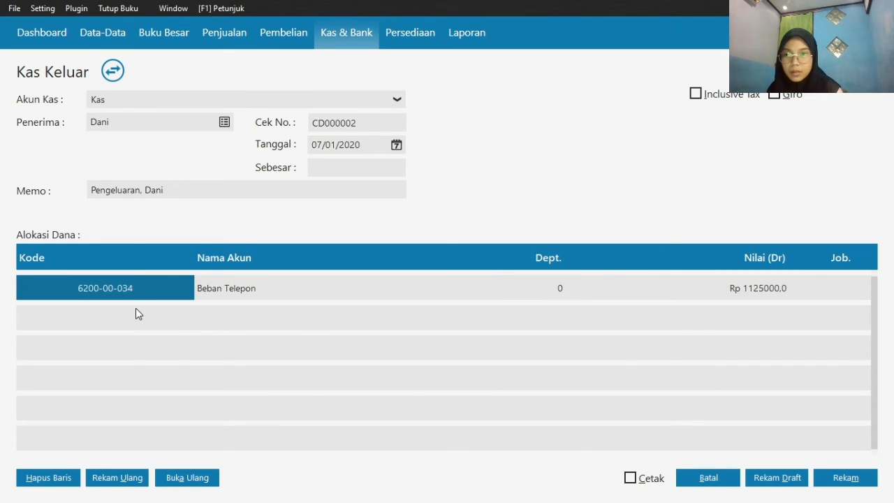
pyautogui.press('Down')
pyautogui.press('Return')
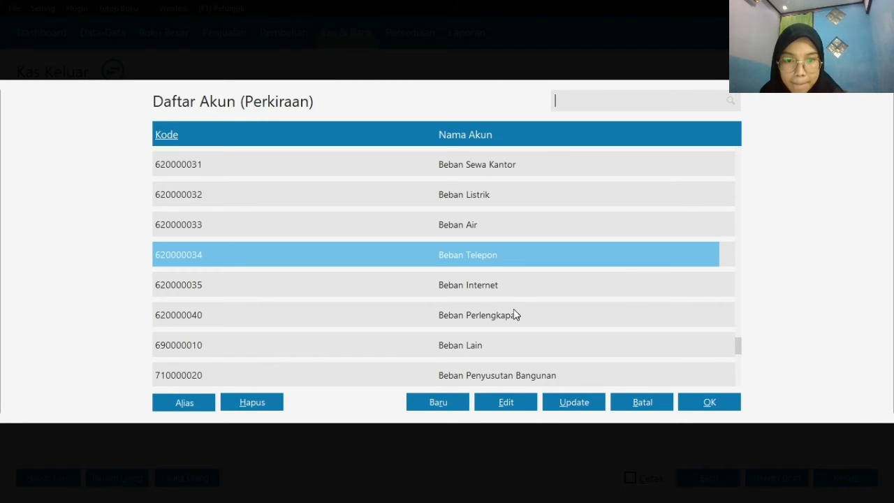
pyautogui.press('Down')
pyautogui.press('Up')
pyautogui.press('Up')
pyautogui.press('Up')
pyautogui.press('Up')
pyautogui.press('Up')
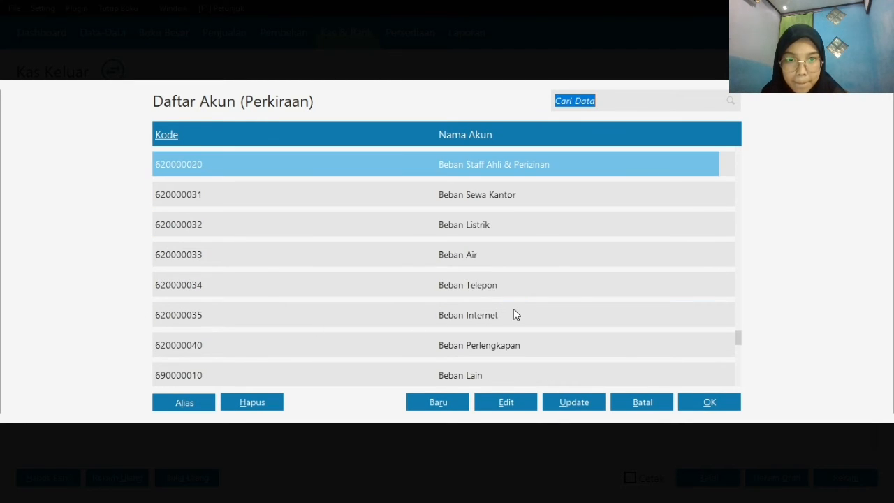
pyautogui.press('Up')
pyautogui.press('Up')
pyautogui.press('Down')
pyautogui.press('Down')
pyautogui.press('Down')
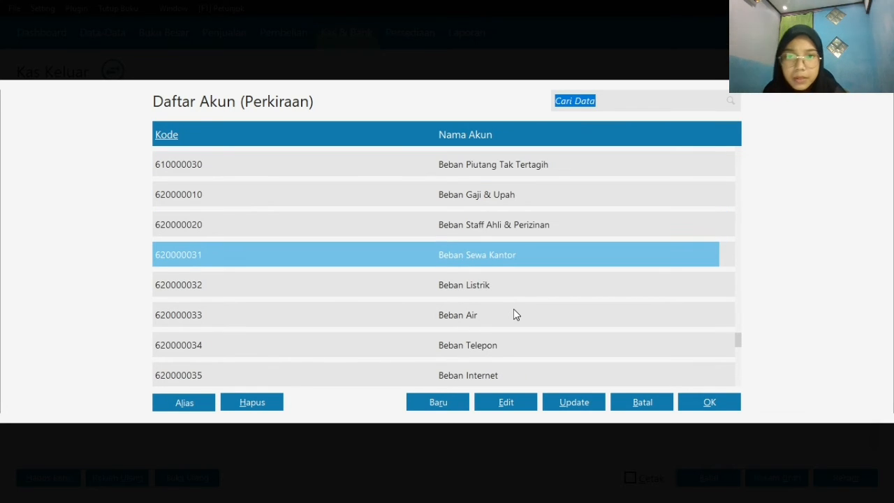
pyautogui.press('Up')
pyautogui.press('Up')
pyautogui.press('Up')
pyautogui.press('Up')
pyautogui.press('Up')
pyautogui.press('Up')
pyautogui.press('Up')
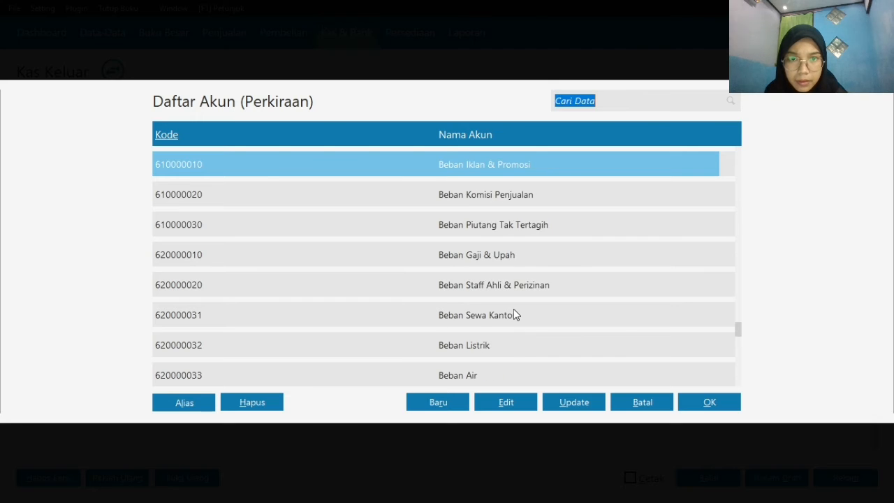
pyautogui.press('Up')
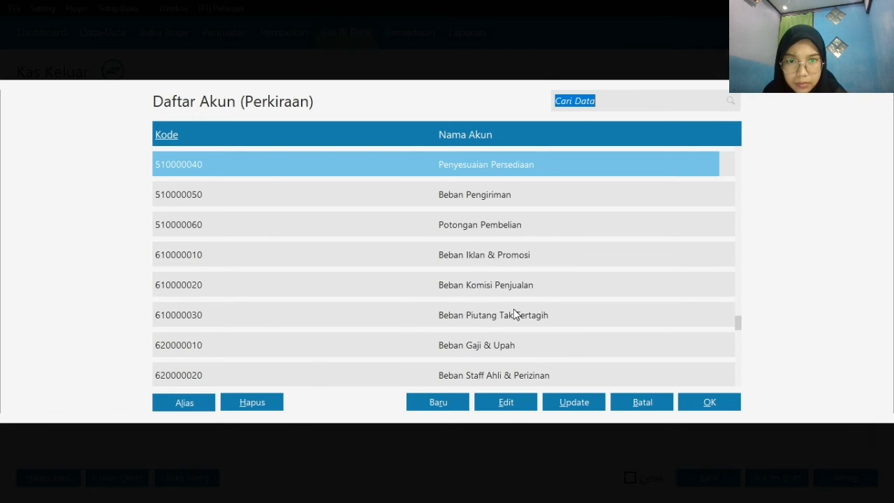
pyautogui.press('Up')
pyautogui.press('Up')
pyautogui.press('Up')
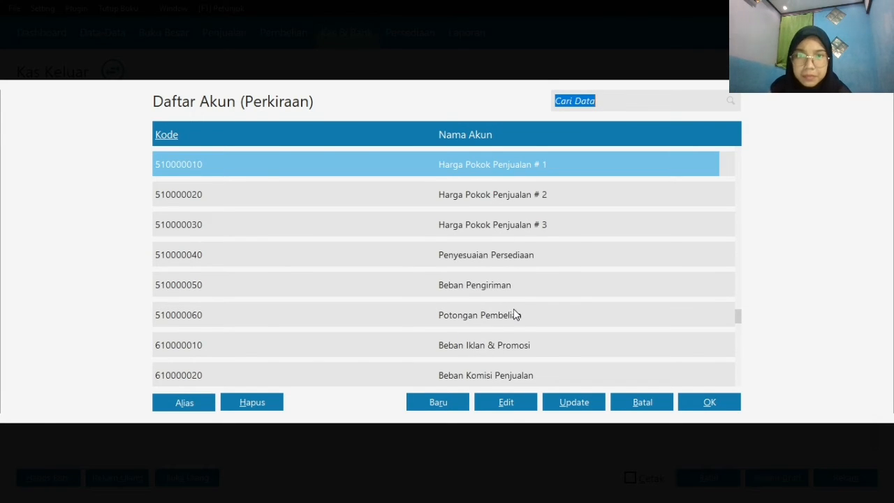
pyautogui.press('Down')
pyautogui.press('Down')
pyautogui.press('Down')
pyautogui.press('Down')
pyautogui.press('Down')
pyautogui.press('Down')
pyautogui.press('Down')
pyautogui.press('Down')
pyautogui.press('Down')
pyautogui.press('Down')
pyautogui.press('Down')
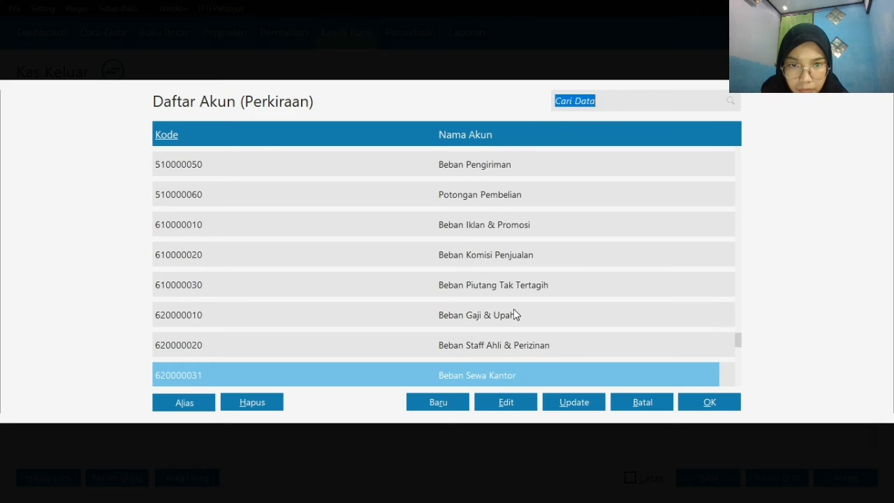
pyautogui.press('Down')
pyautogui.press('Down')
pyautogui.press('Down')
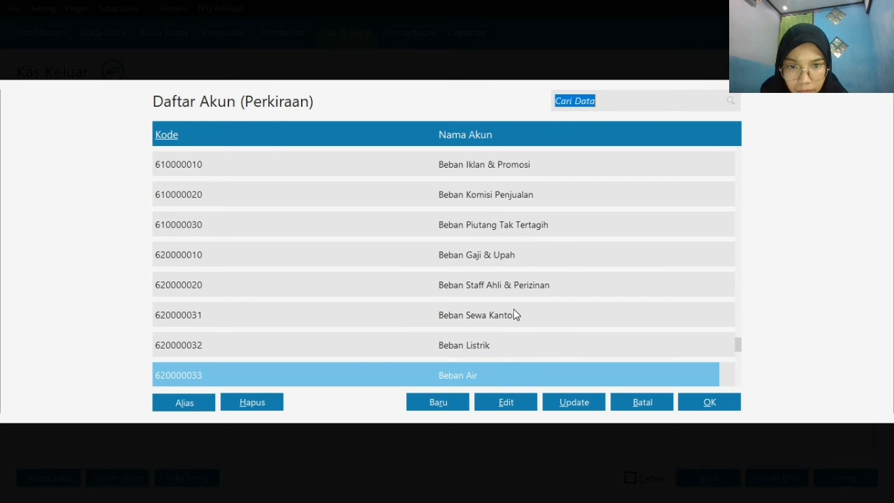
pyautogui.press('Down')
pyautogui.press('Down')
pyautogui.press('Down')
pyautogui.press('Down')
pyautogui.press('Down')
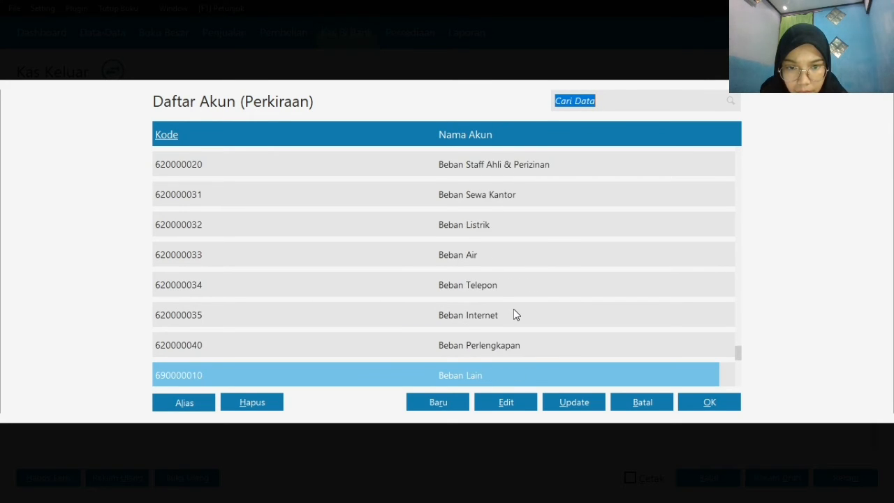
pyautogui.press('Down')
pyautogui.press('Down')
pyautogui.press('Down')
pyautogui.press('Down')
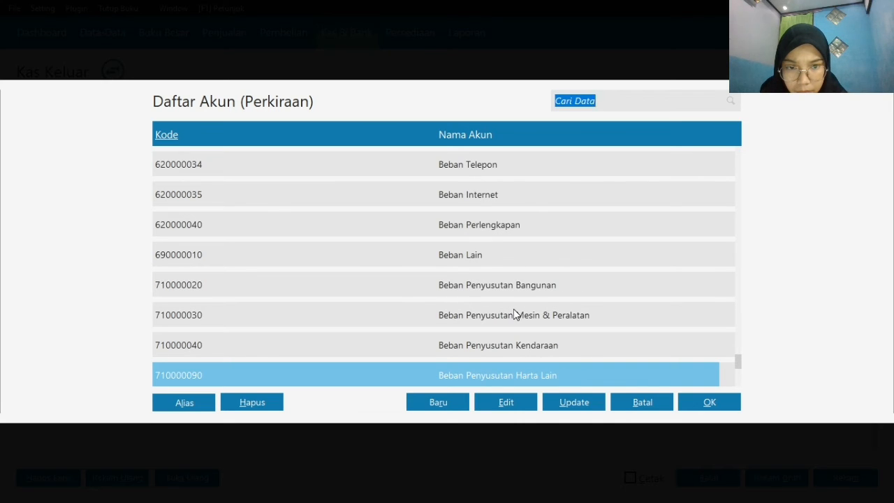
pyautogui.press('Up')
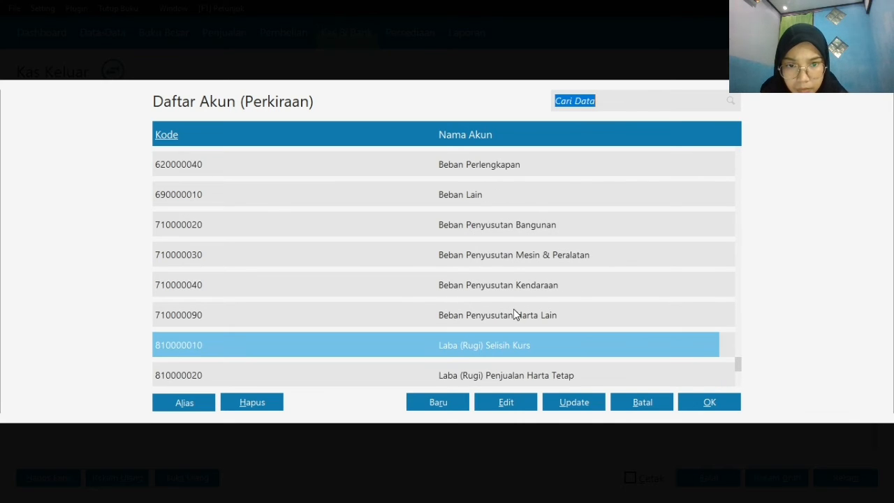
pyautogui.press('Down')
pyautogui.press('Down')
pyautogui.press('Down')
pyautogui.press('Down')
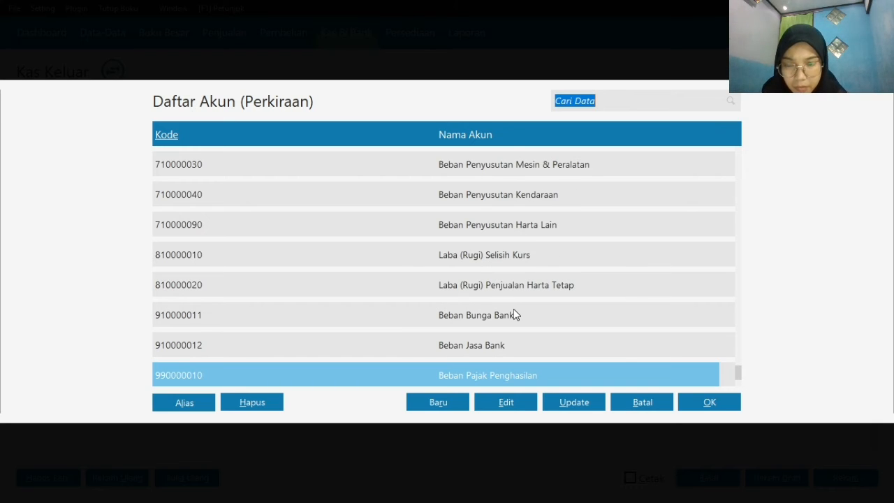
pyautogui.press('Up')
pyautogui.press('Up')
pyautogui.press('Up')
pyautogui.press('Up')
pyautogui.press('Up')
pyautogui.press('Up')
pyautogui.press('Up')
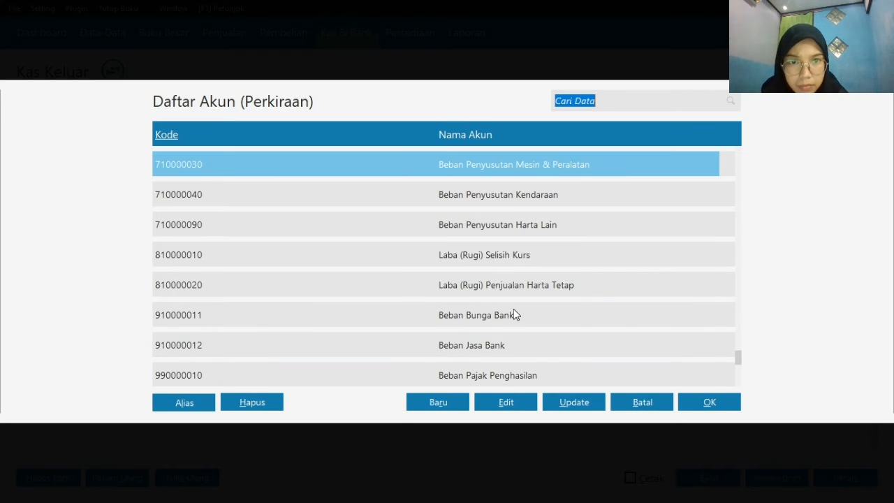
pyautogui.press('Up')
pyautogui.press('Up')
pyautogui.press('Up')
pyautogui.press('Up')
pyautogui.press('Up')
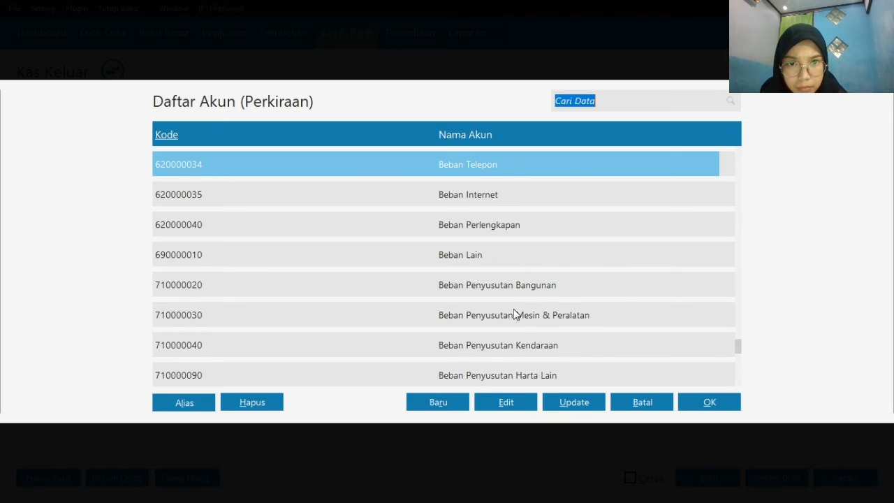
pyautogui.press('Up')
pyautogui.press('Up')
pyautogui.press('Up')
pyautogui.press('Up')
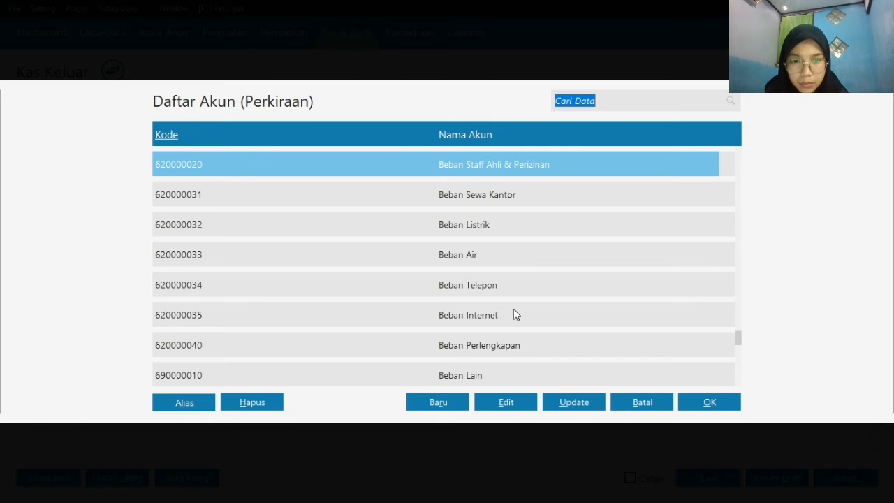
pyautogui.press('Up')
pyautogui.press('Up')
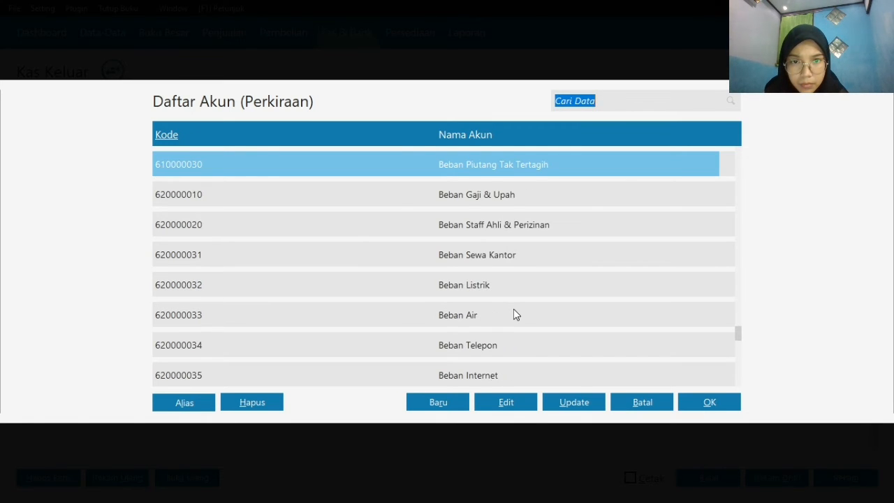
pyautogui.press('Up')
pyautogui.press('Up')
pyautogui.press('Up')
pyautogui.press('Up')
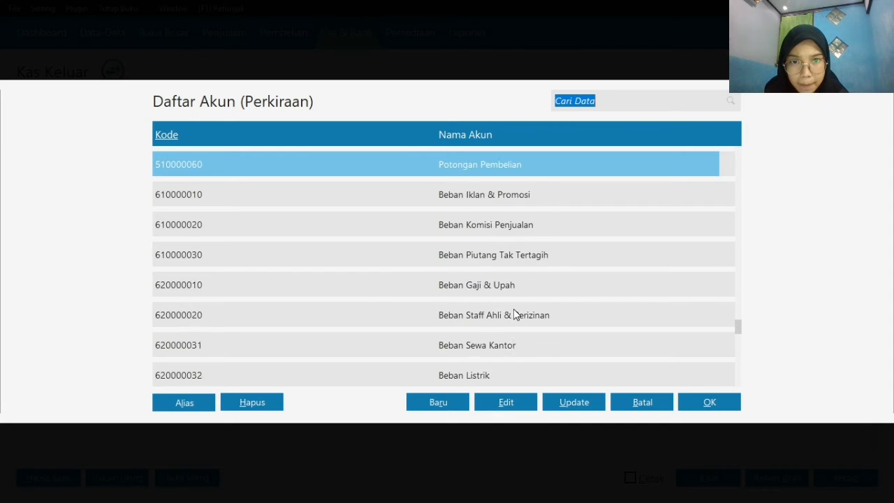
pyautogui.press('Up')
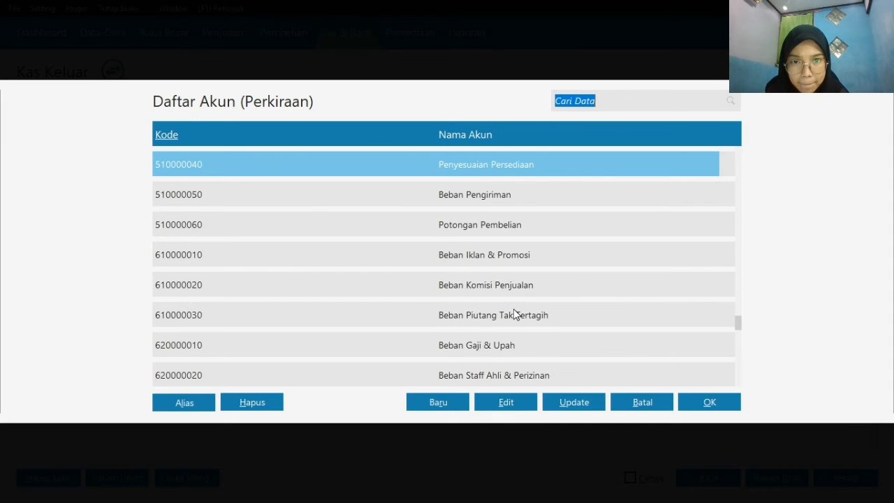
pyautogui.press('Down')
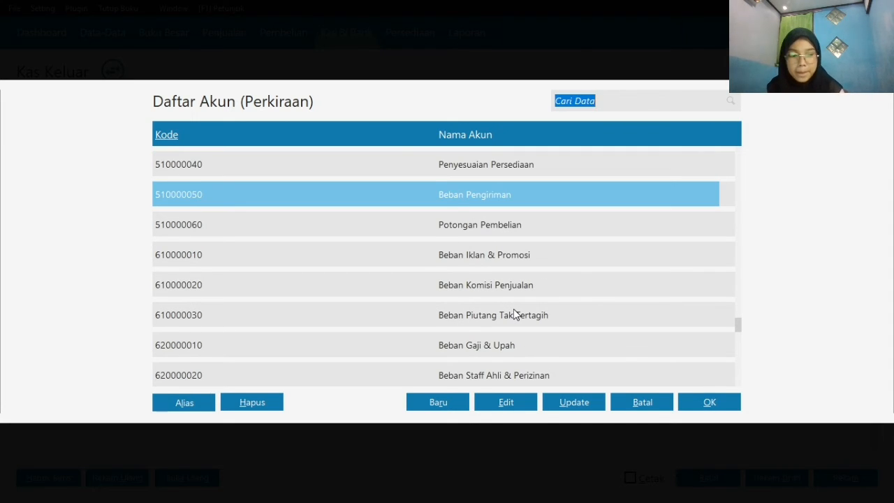
pyautogui.press('Up')
pyautogui.press('Up')
pyautogui.press('Up')
pyautogui.press('Up')
pyautogui.press('Down')
pyautogui.press('Down')
pyautogui.press('Down')
pyautogui.press('Down')
pyautogui.press('Down')
pyautogui.press('Down')
pyautogui.press('Down')
pyautogui.press('Down')
pyautogui.press('Down')
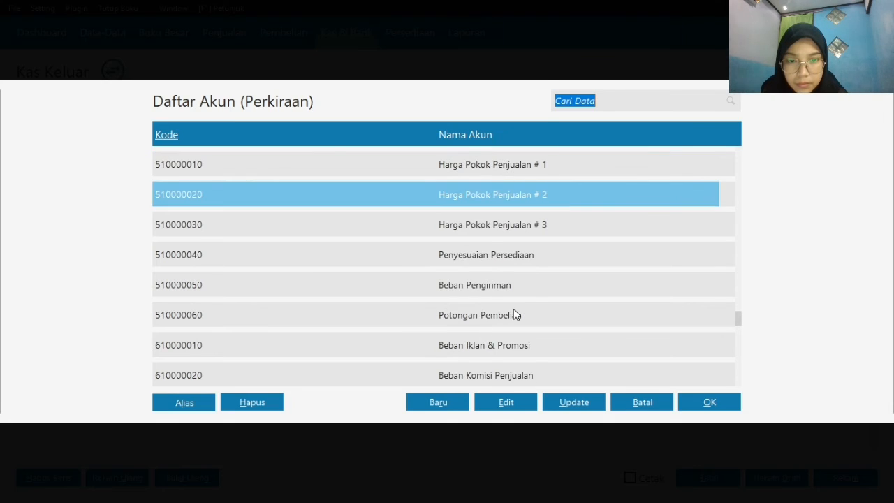
pyautogui.press('Down')
pyautogui.press('Down')
pyautogui.press('Down')
pyautogui.press('Down')
pyautogui.press('Down')
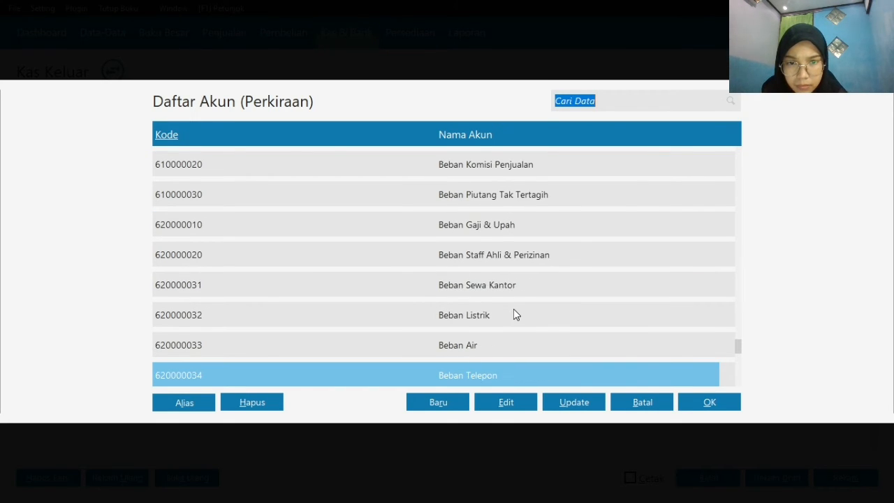
pyautogui.press('Down')
pyautogui.press('Up')
pyautogui.press('Up')
pyautogui.press('Up')
pyautogui.press('Up')
pyautogui.press('Up')
pyautogui.press('Up')
pyautogui.press('Up')
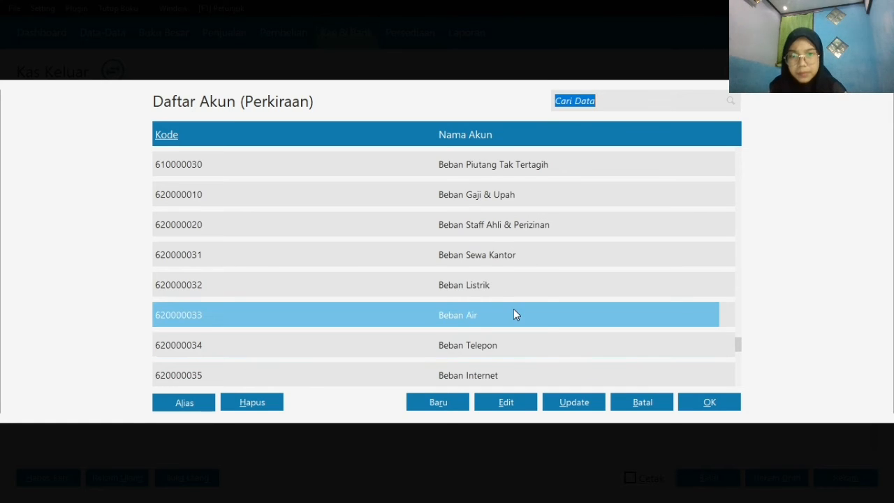
pyautogui.press('Up')
pyautogui.press('Up')
pyautogui.press('Up')
pyautogui.press('Up')
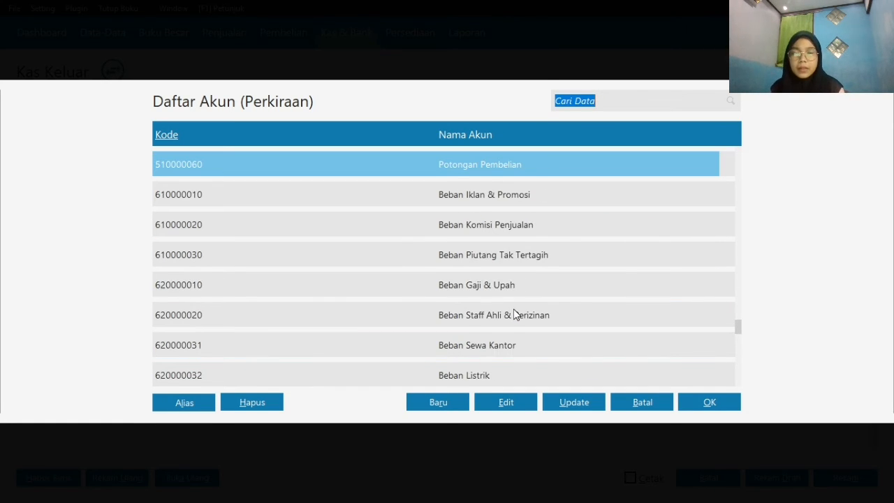
pyautogui.press('Down')
pyautogui.press('Up')
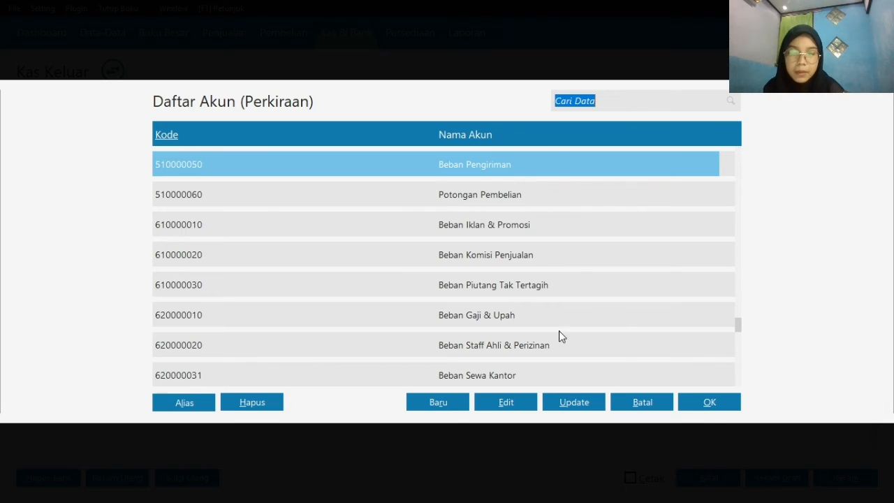
pyautogui.click(711, 404)
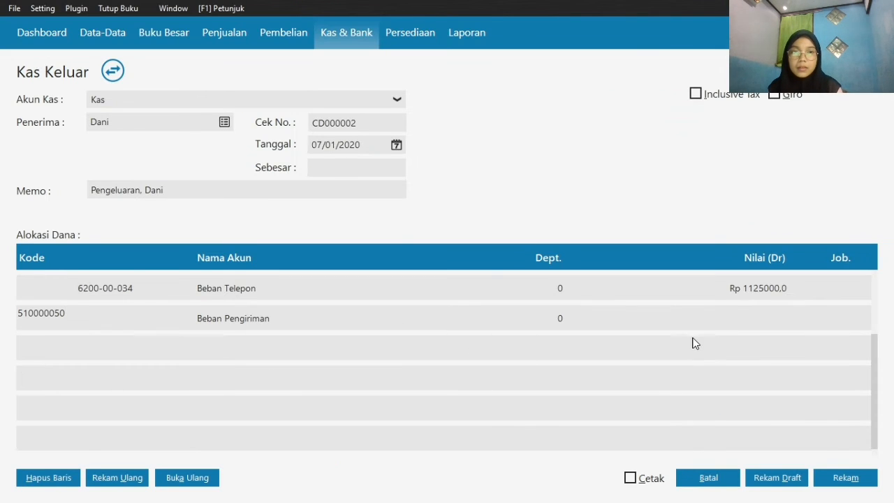
# Set the debit value of the Beban Pengiriman line to 25000
pyautogui.click(754, 326)
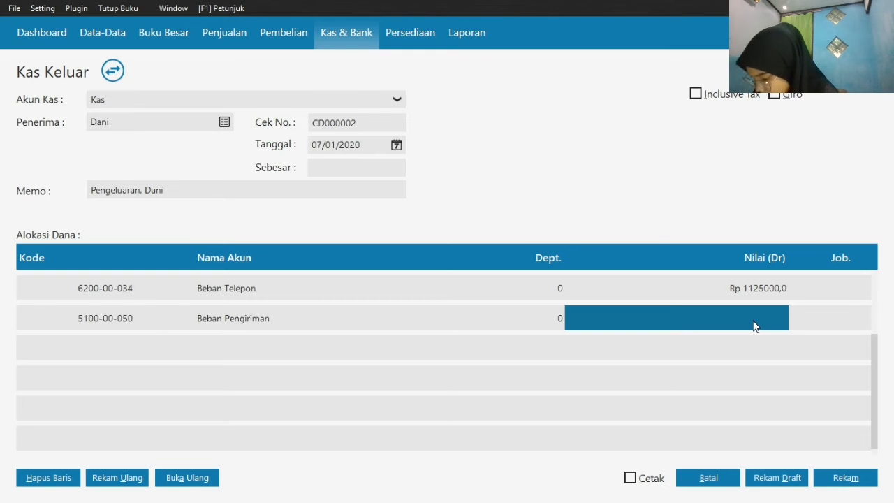
pyautogui.write('25')
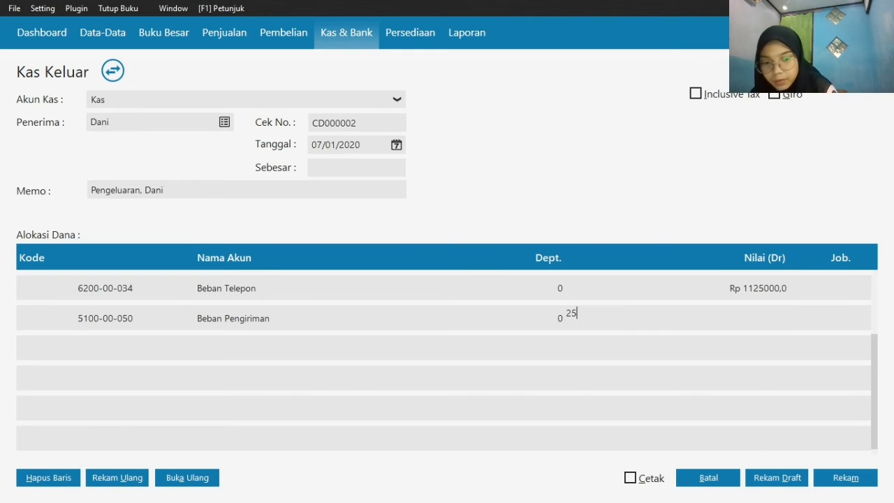
pyautogui.write('00000')
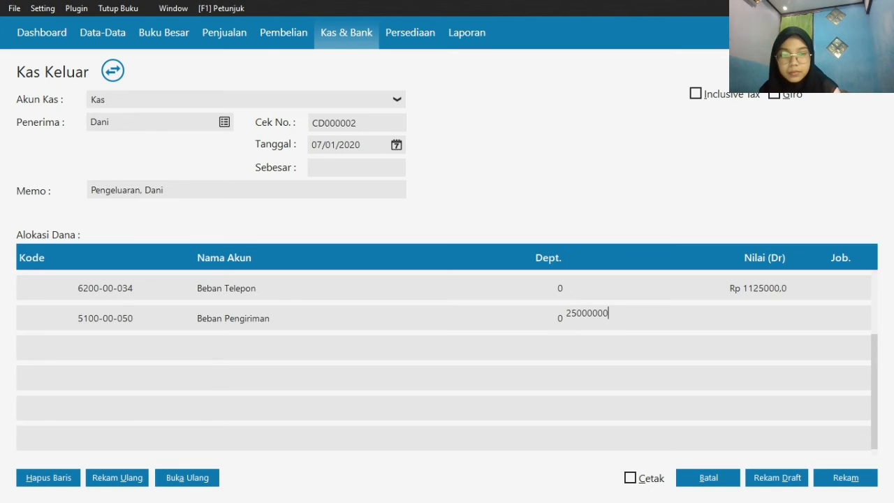
pyautogui.press('BackSpace')
pyautogui.press('BackSpace')
pyautogui.press('BackSpace')
pyautogui.press('BackSpace')
pyautogui.press('BackSpace')
pyautogui.press('BackSpace')
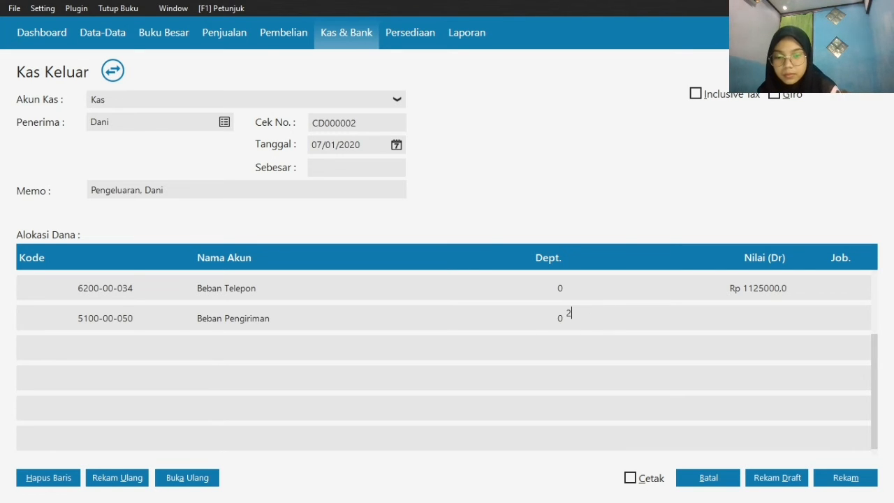
pyautogui.write('5000')
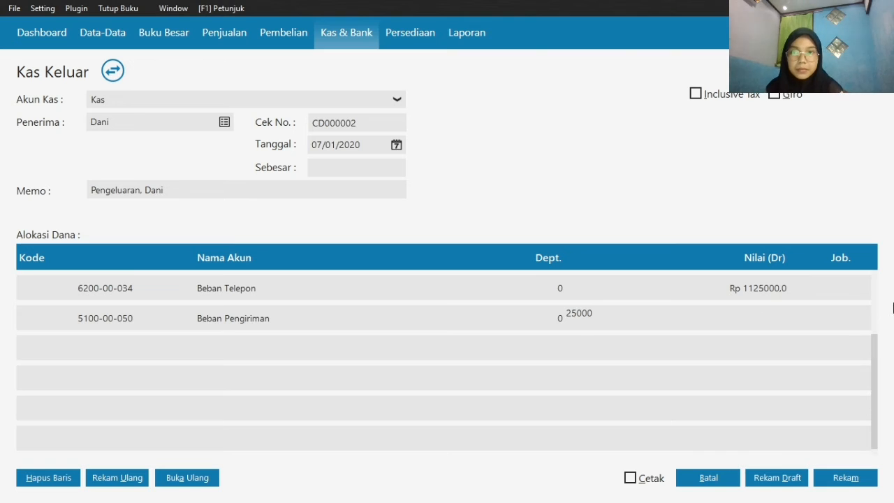
pyautogui.click(746, 281)
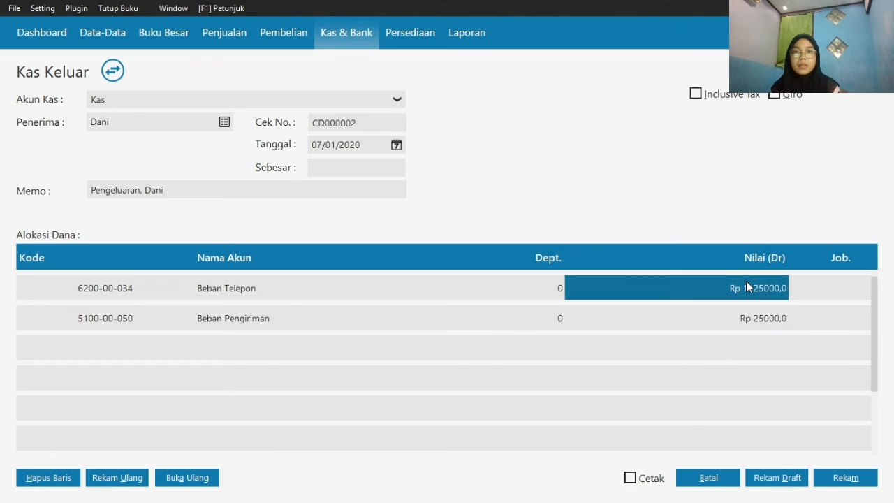
# Fill in the cash payment's total amount of 1150000 and record the payment, closing the new blank form
pyautogui.click(389, 170)
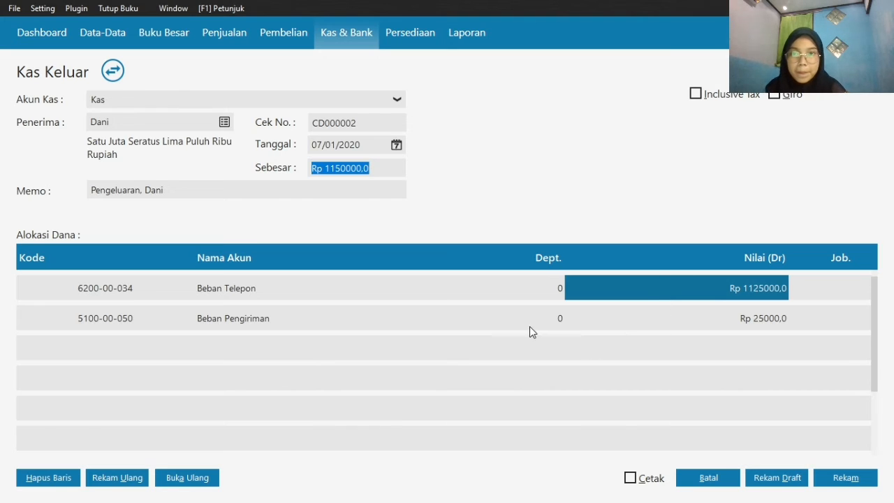
pyautogui.click(844, 477)
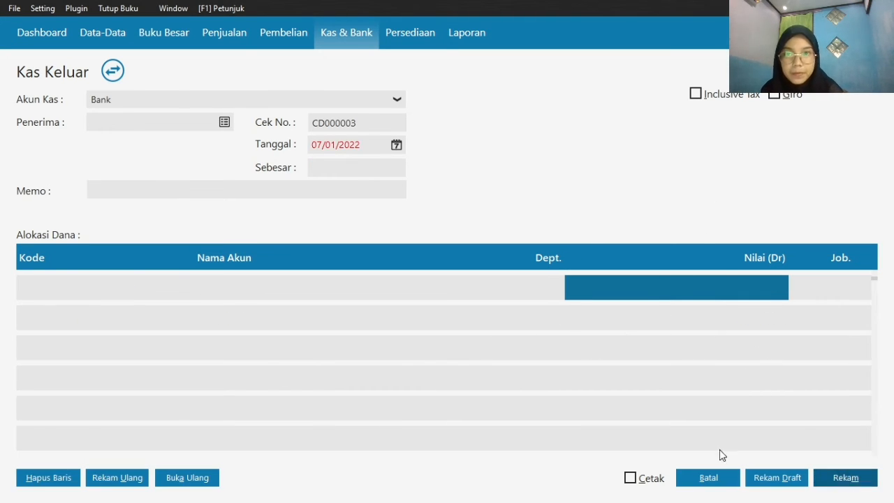
pyautogui.click(728, 482)
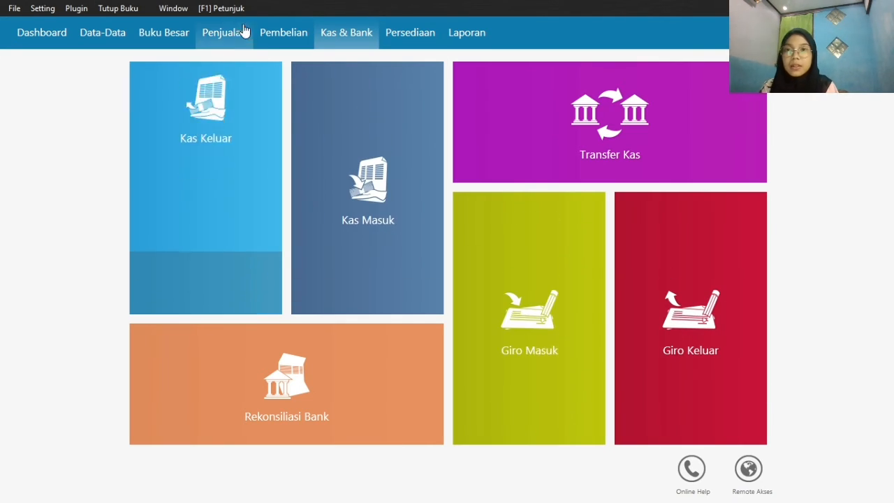
# Start a new receivable payment in the sales module and set its cash account to Kas
pyautogui.click(282, 35)
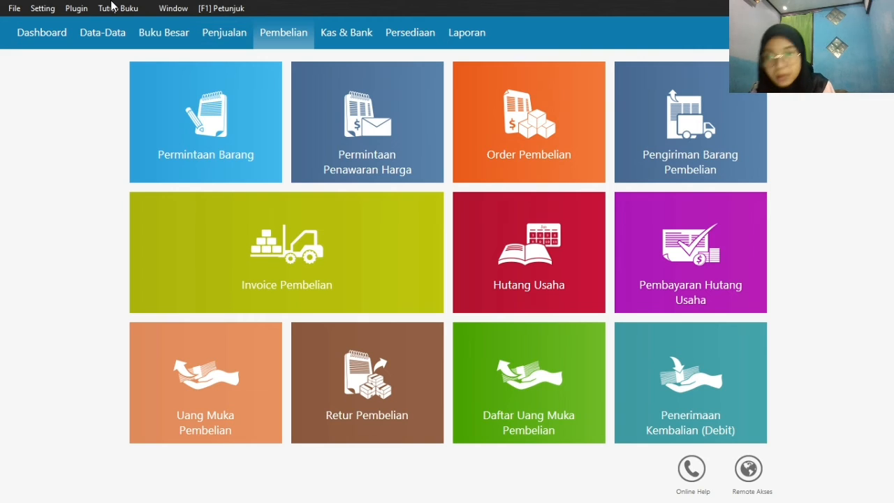
pyautogui.click(244, 38)
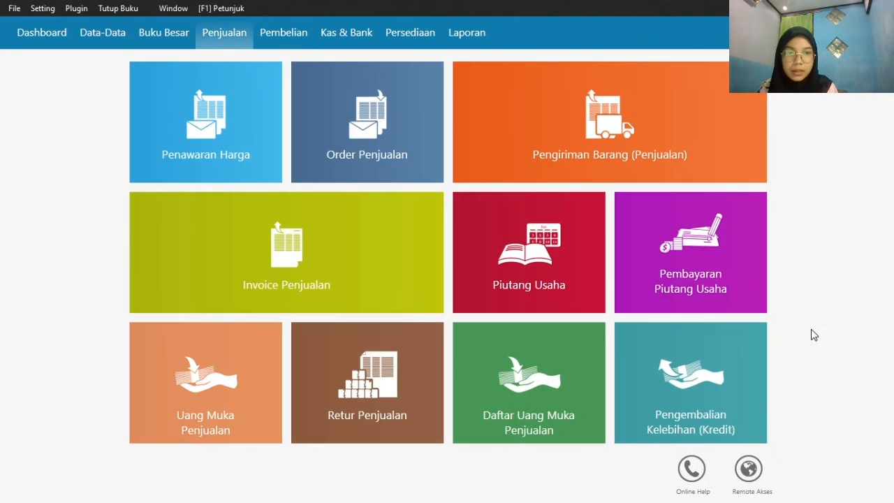
pyautogui.moveTo(680, 291)
pyautogui.click(635, 297)
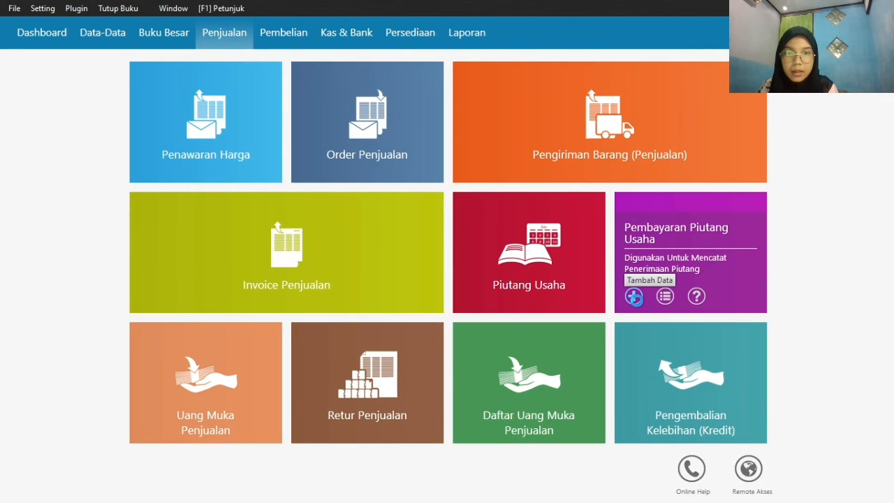
pyautogui.click(237, 93)
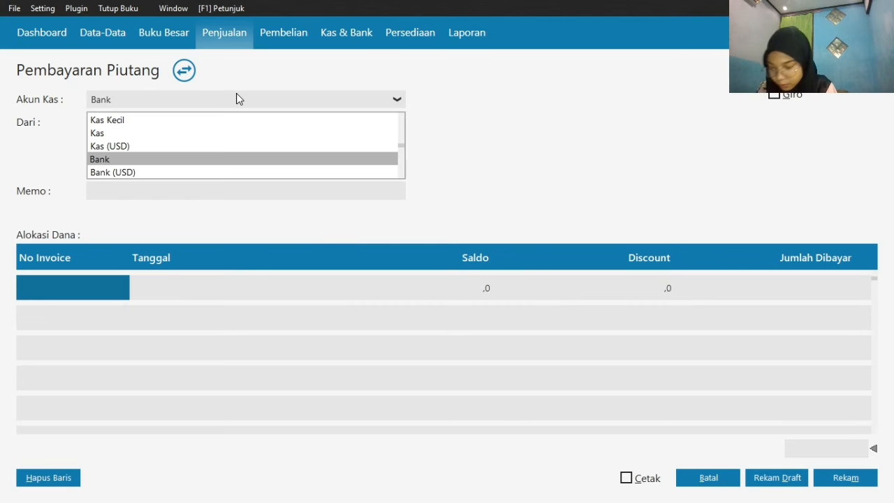
pyautogui.click(234, 135)
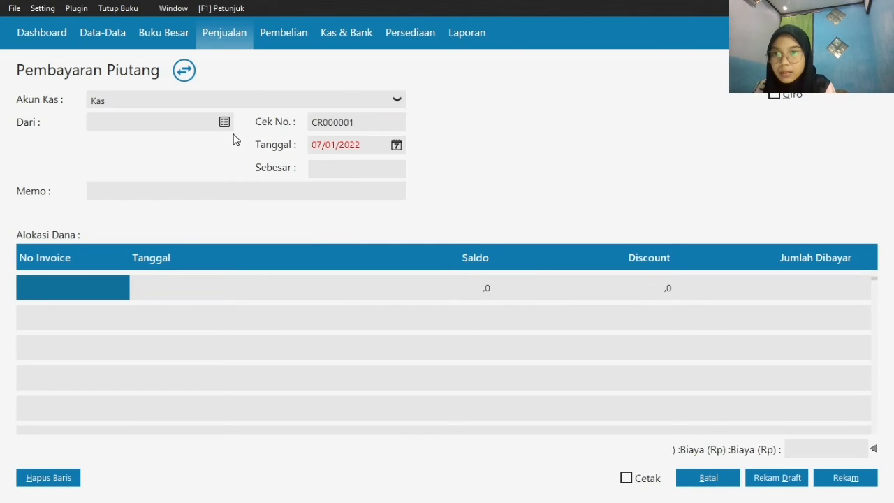
# Choose the fourth customer in the receivables list as payer and allocate the payment to invoice INV-005
pyautogui.click(225, 124)
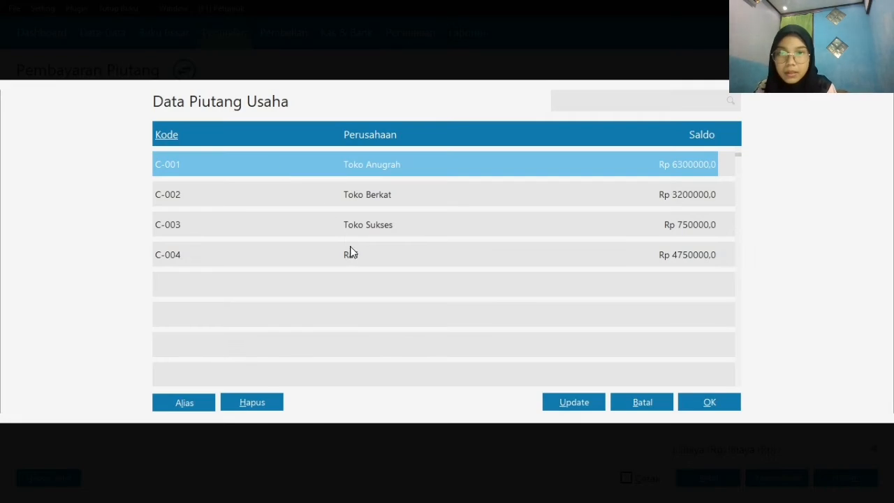
pyautogui.click(351, 252)
pyautogui.click(724, 410)
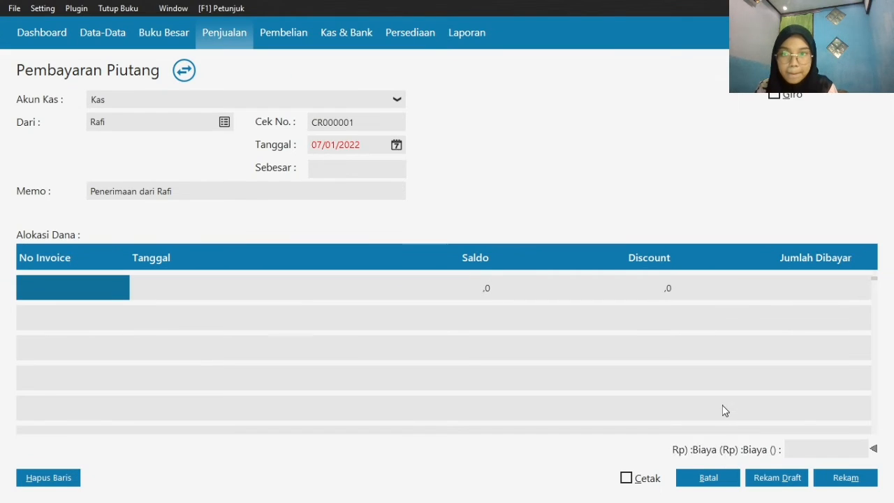
pyautogui.doubleClick(75, 293)
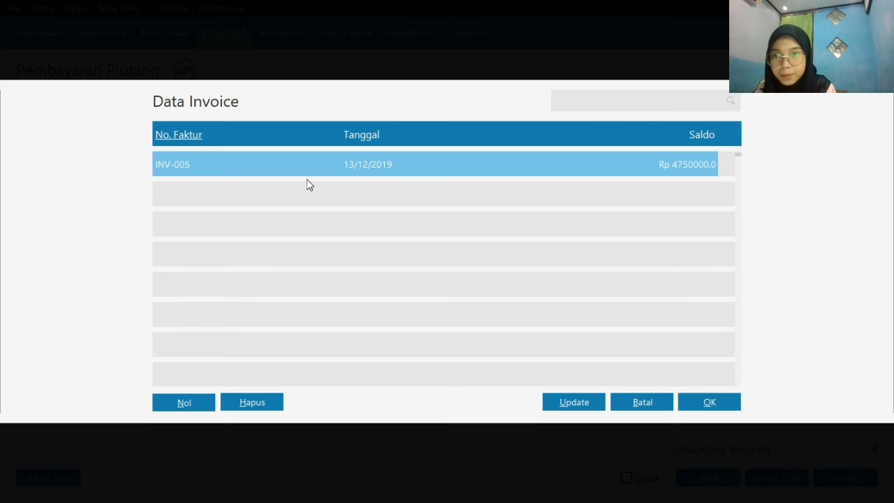
pyautogui.click(312, 167)
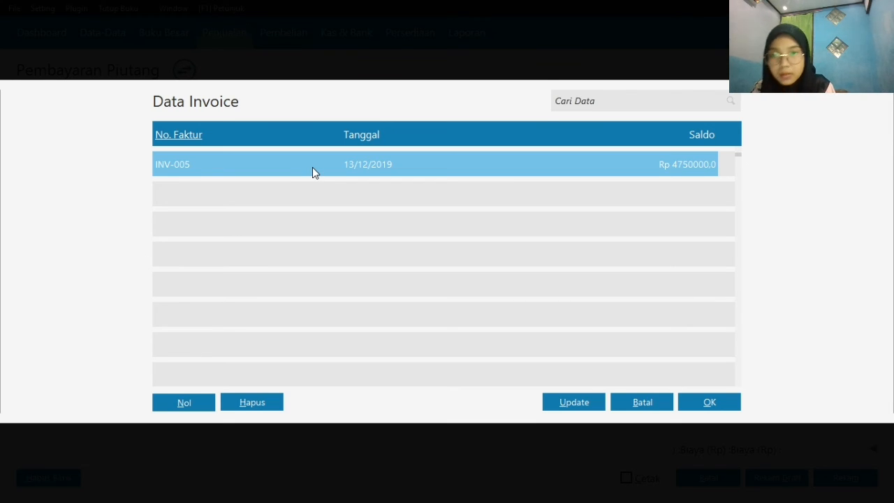
pyautogui.doubleClick(312, 167)
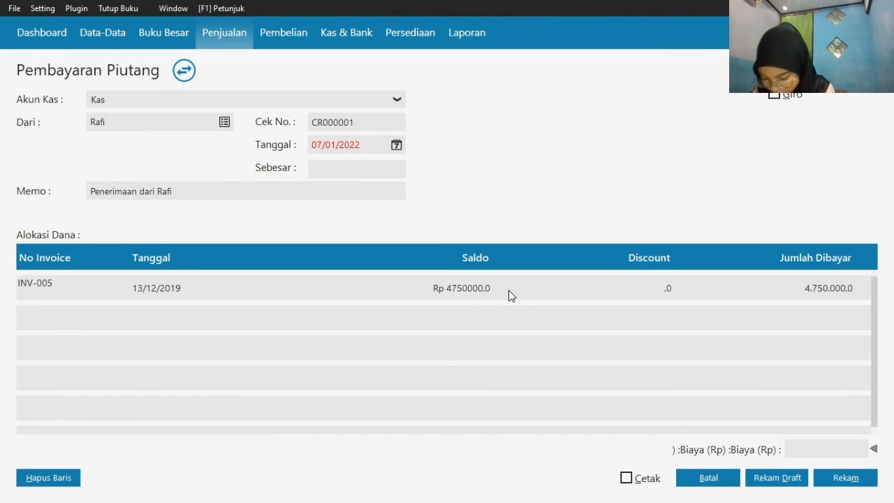
# Set the INV-005 line's discount to 200000 and its paid amount to 200000, and fill in the payment's total amount
pyautogui.click(650, 287)
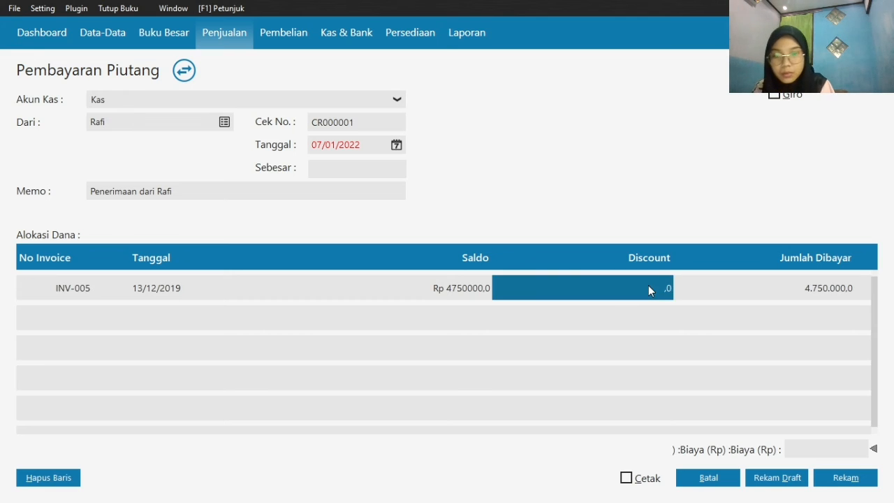
pyautogui.click(649, 288)
pyautogui.write('200000')
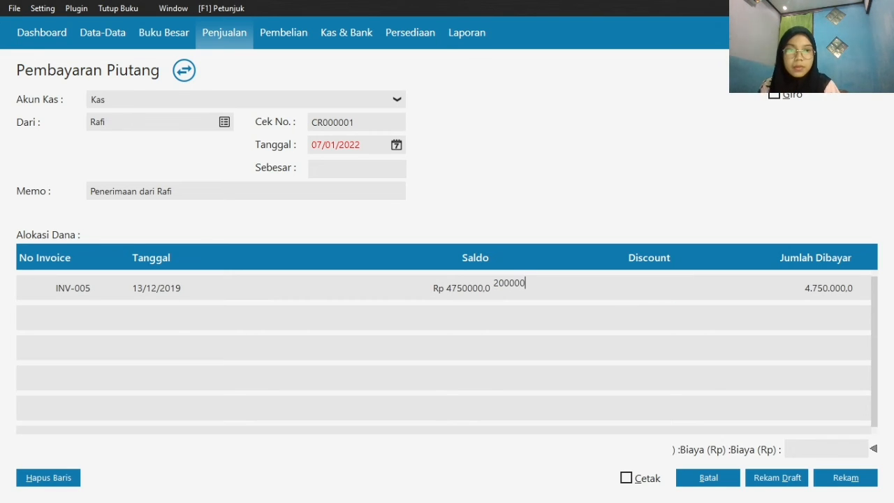
pyautogui.click(797, 292)
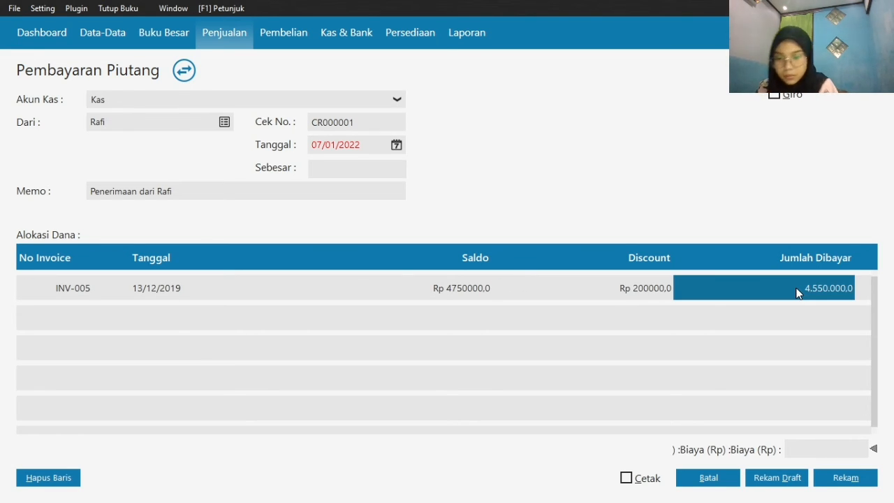
pyautogui.write('200000')
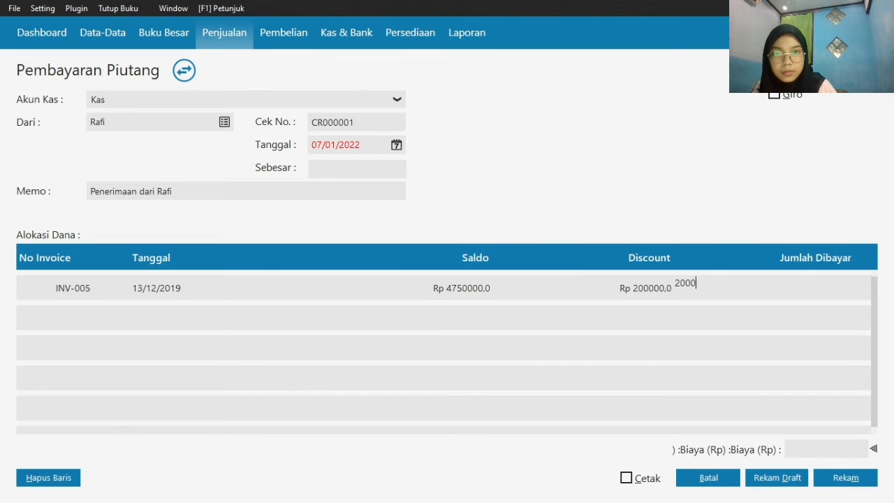
pyautogui.click(384, 173)
# Set the receivable payment's date to 08/01/2020, starting from the first month of the accounting period
pyautogui.click(396, 146)
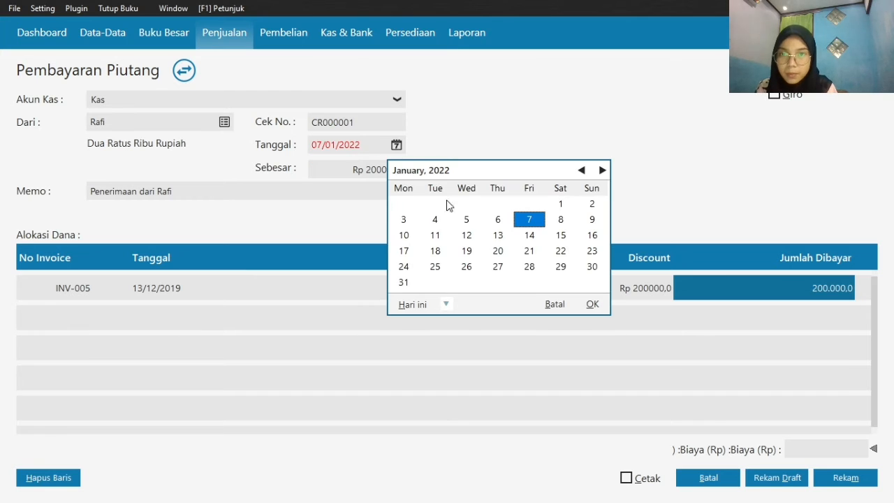
pyautogui.click(447, 302)
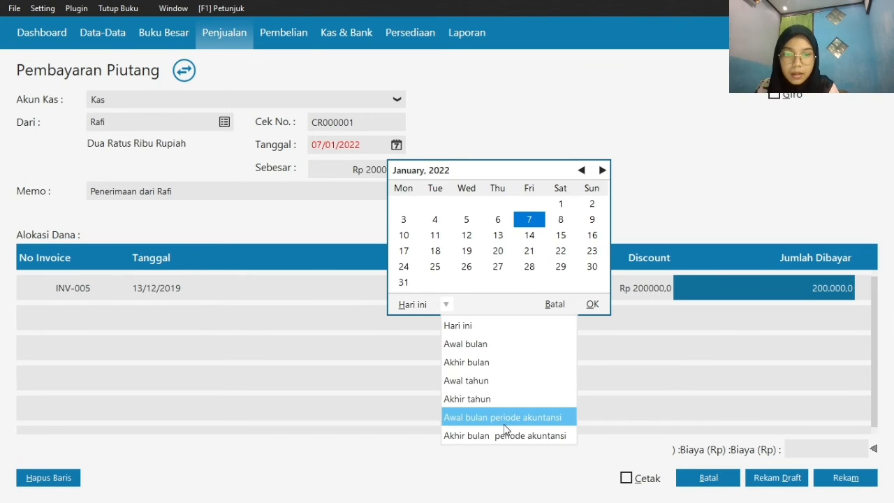
pyautogui.click(503, 419)
pyautogui.click(428, 303)
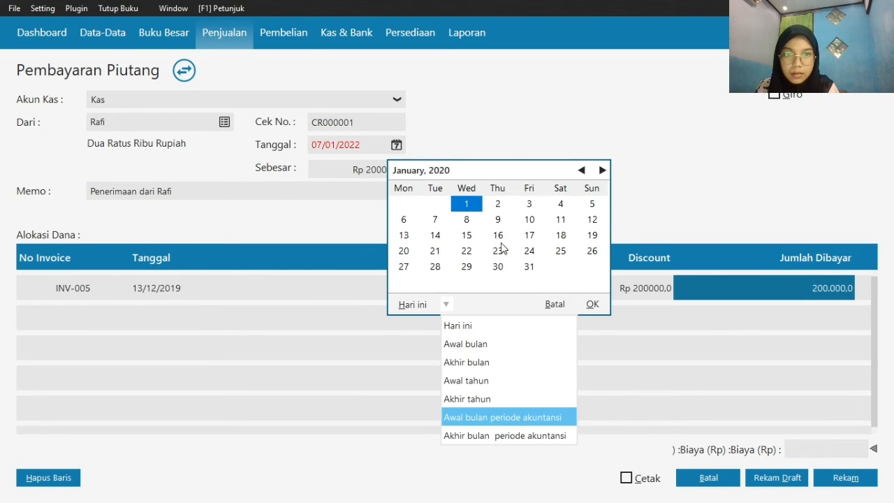
pyautogui.click(467, 219)
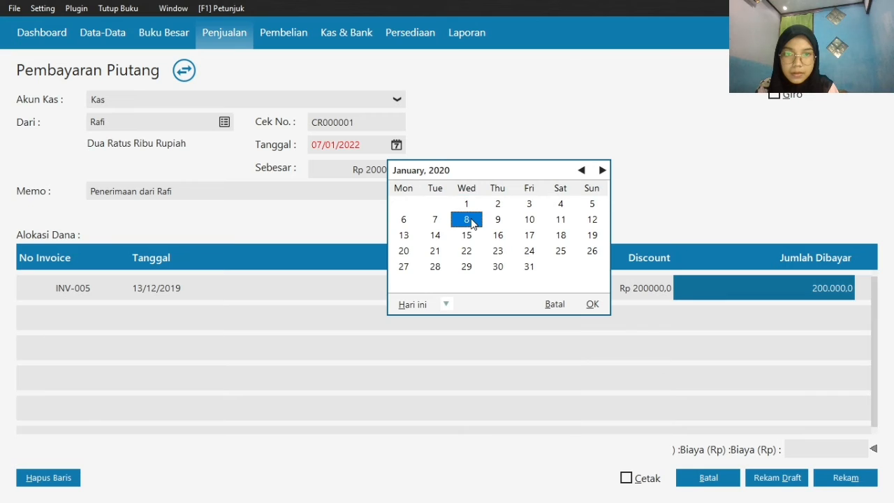
pyautogui.click(592, 304)
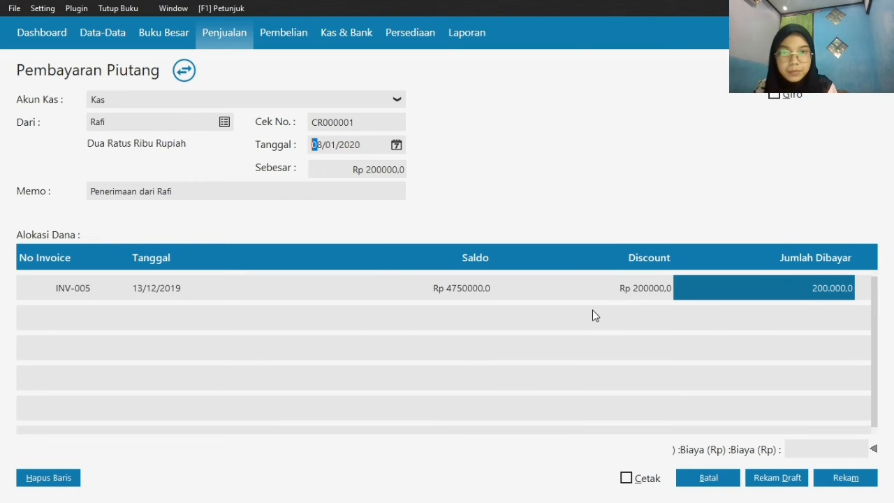
# Record the INV-005 receivable payment and close the new blank form
pyautogui.click(840, 482)
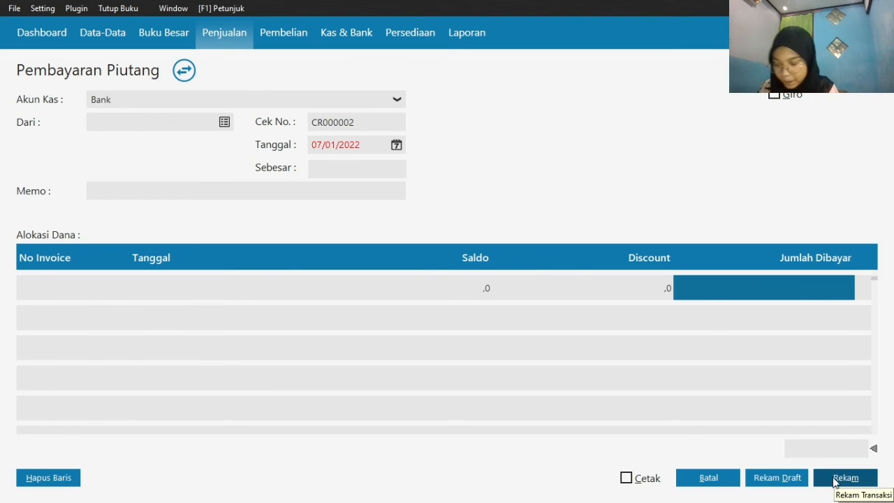
pyautogui.click(720, 478)
pyautogui.scroll(-1, 820, 343)
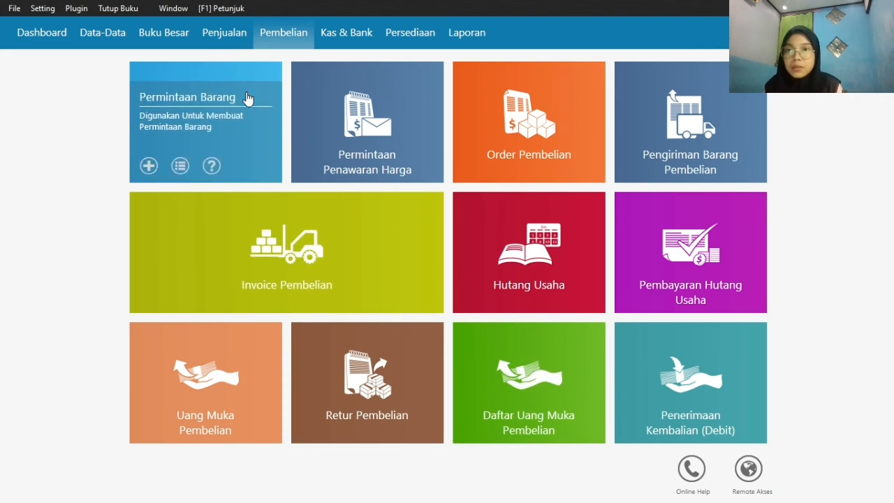
# Start another receivable payment in the sales module with Kas as the cash account
pyautogui.click(218, 41)
pyautogui.moveTo(269, 230)
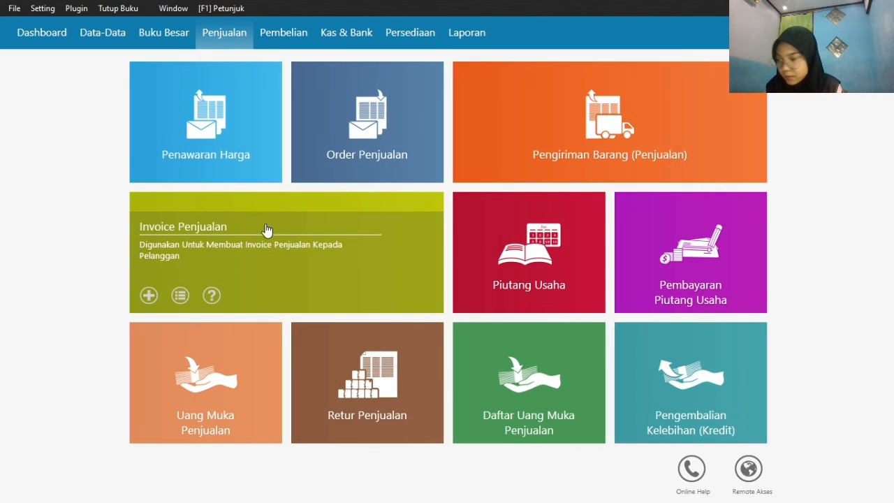
pyautogui.moveTo(639, 279)
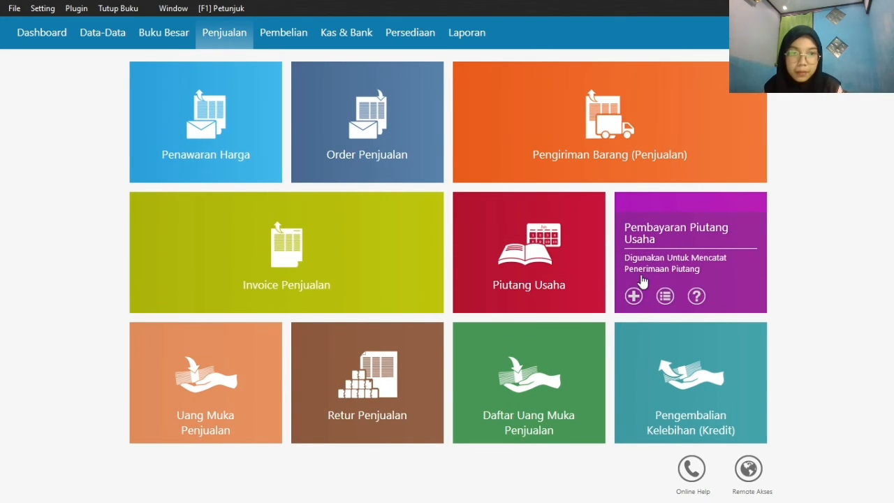
pyautogui.click(631, 297)
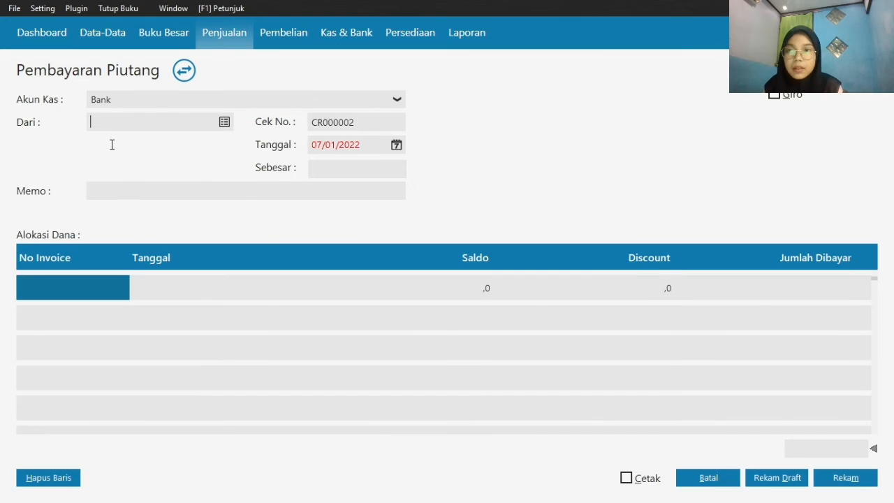
pyautogui.click(250, 102)
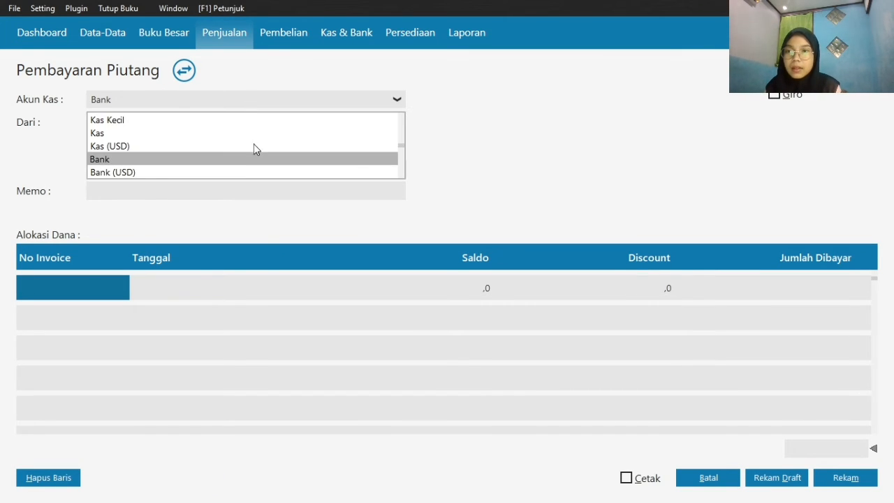
pyautogui.click(250, 133)
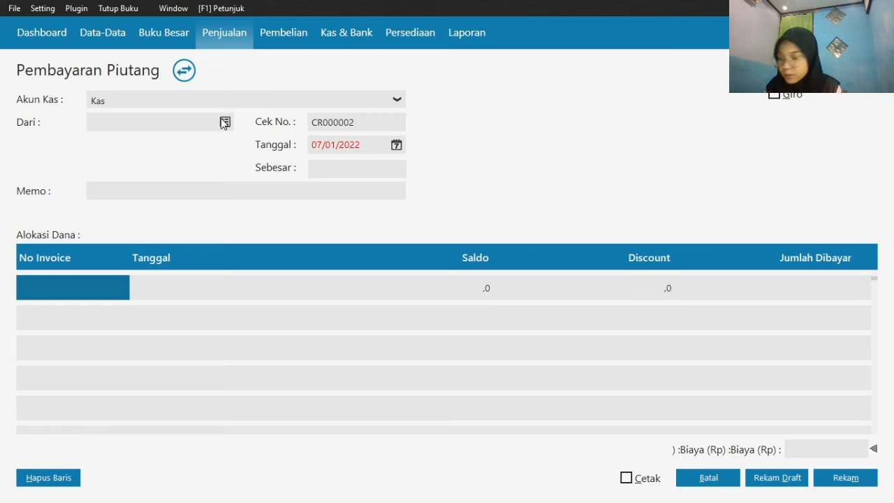
# Choose Toko Berkat as payer and allocate the receivable payment to its invoice INV-003
pyautogui.click(224, 123)
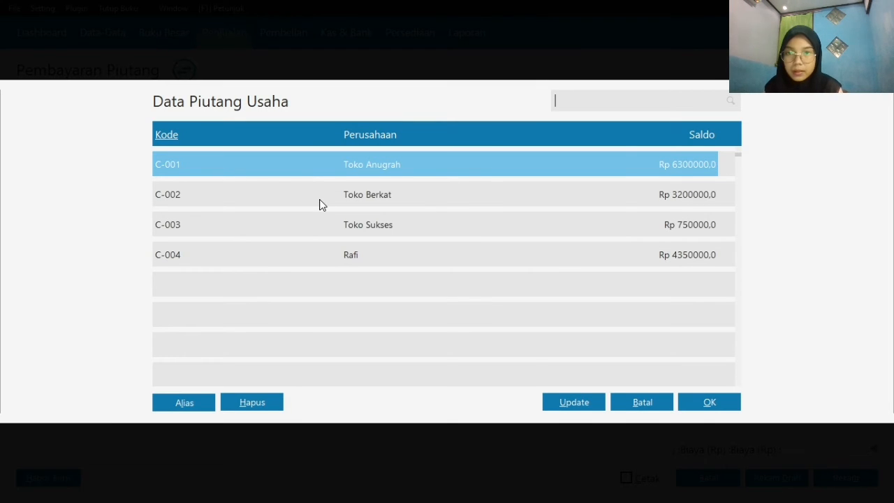
pyautogui.click(321, 204)
pyautogui.click(709, 401)
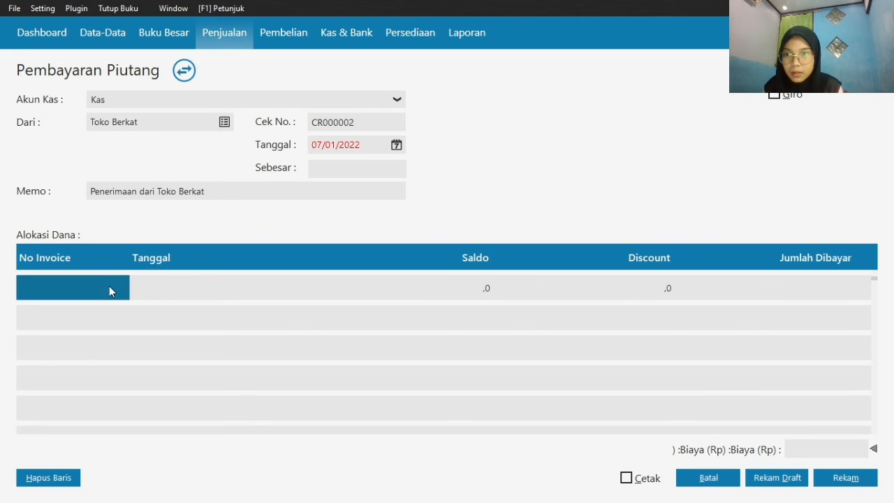
pyautogui.click(92, 291)
pyautogui.doubleClick(92, 292)
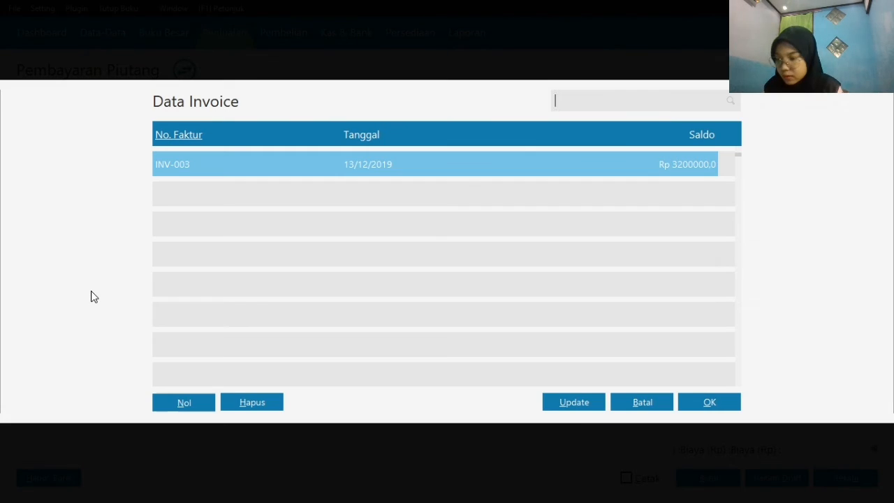
pyautogui.doubleClick(362, 175)
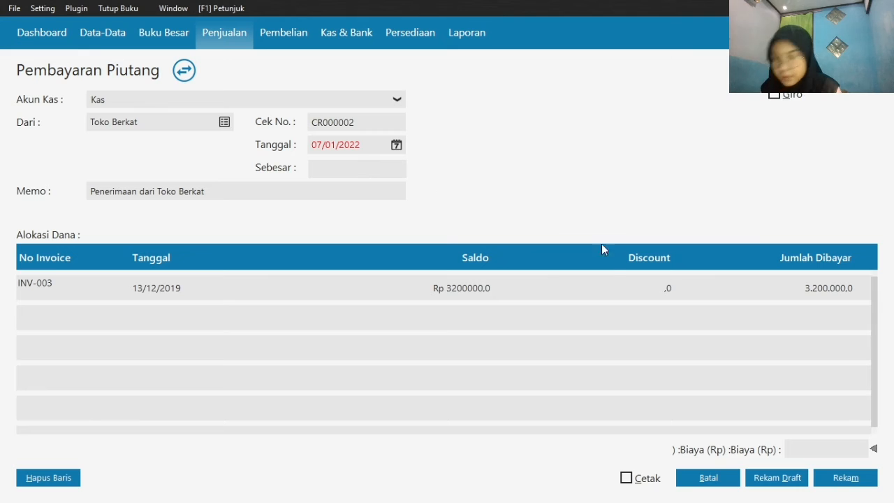
# Enter a cost (Biaya) of 200000 on the Toko Berkat payment and fill in its total amount of 3400000
pyautogui.click(824, 448)
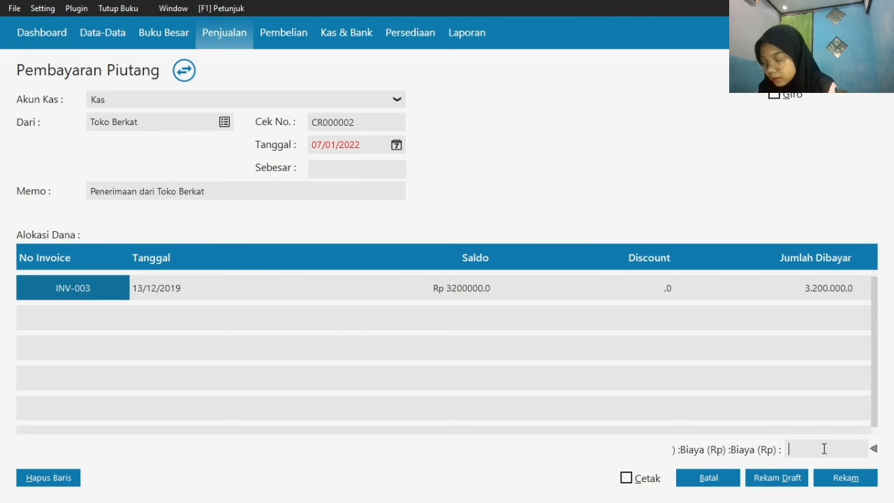
pyautogui.write('200000')
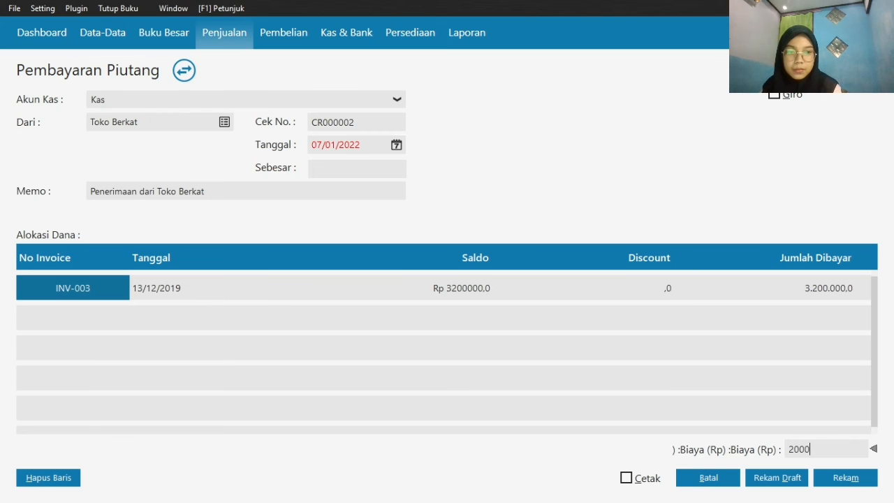
pyautogui.click(375, 167)
pyautogui.click(405, 170)
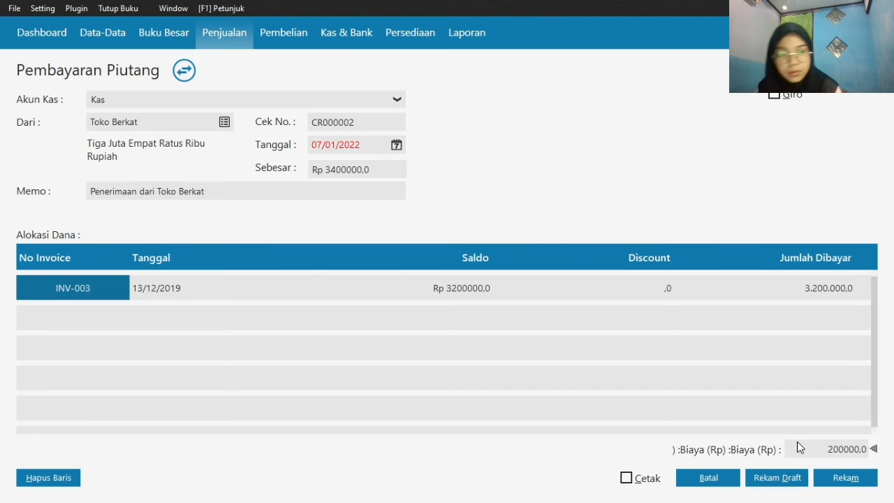
# Decline the out-of-period date on the Toko Berkat receivable payment and set its date to 17/01/2020
pyautogui.click(845, 478)
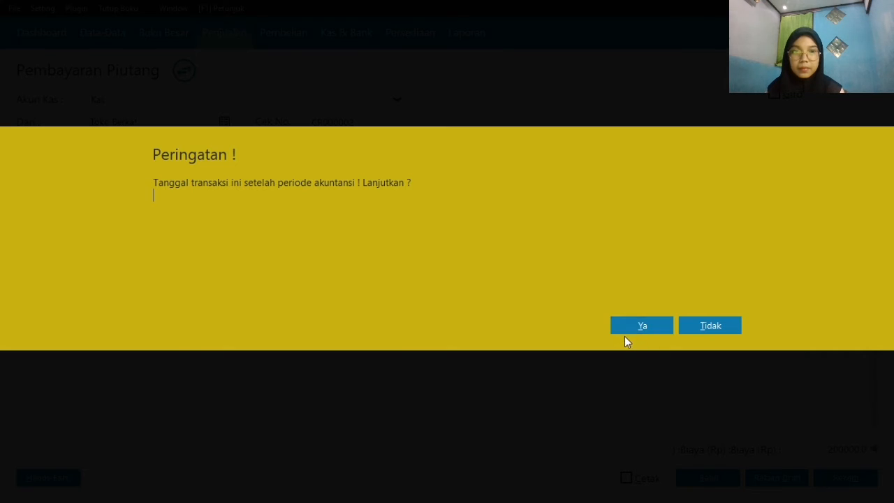
pyautogui.click(712, 327)
pyautogui.click(396, 145)
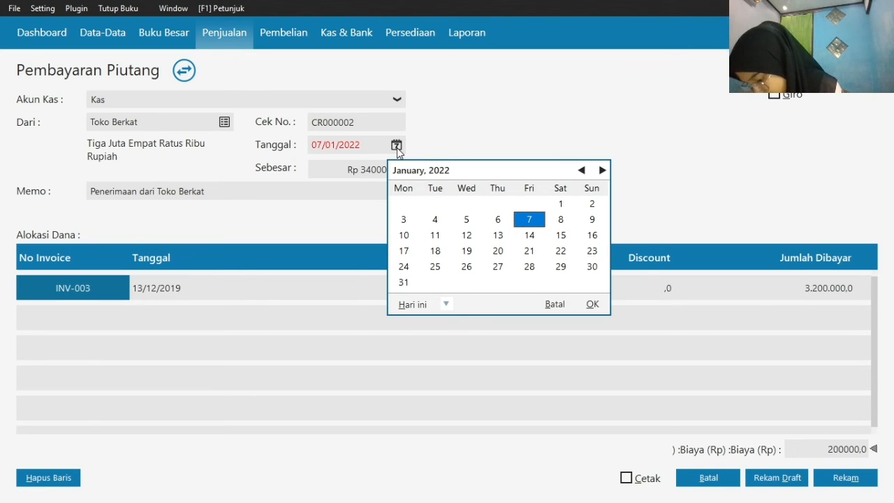
pyautogui.click(446, 304)
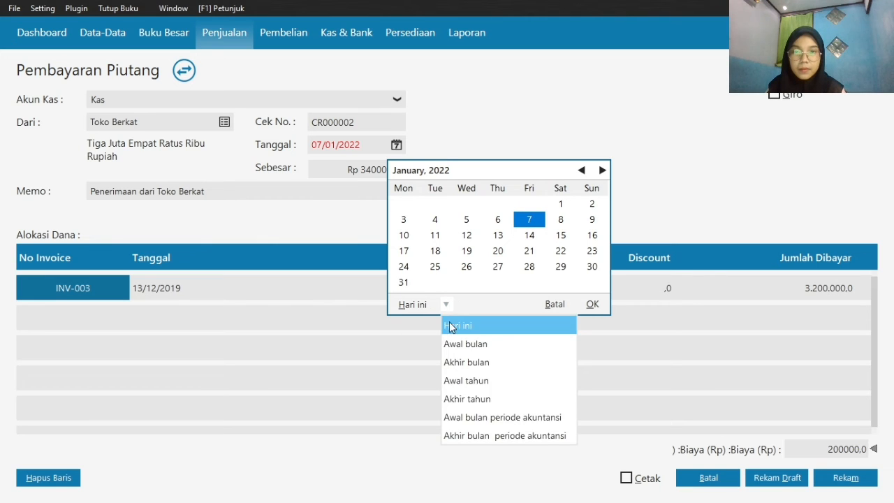
pyautogui.click(496, 435)
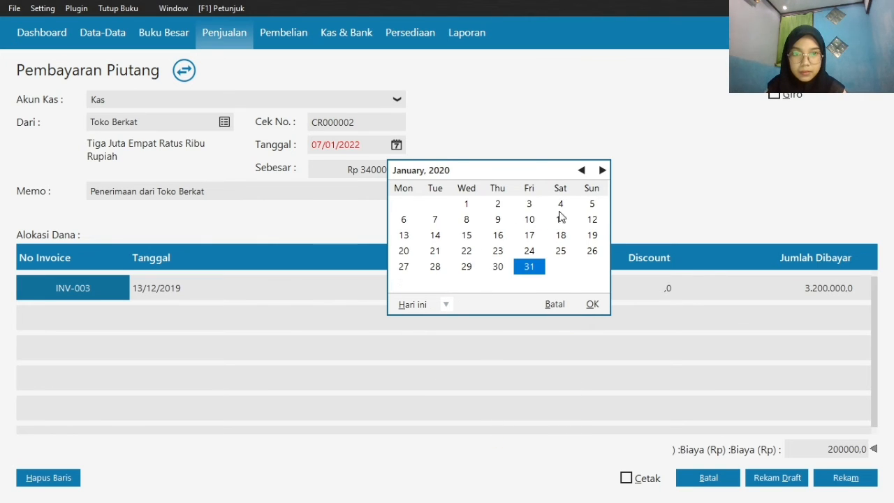
pyautogui.click(530, 236)
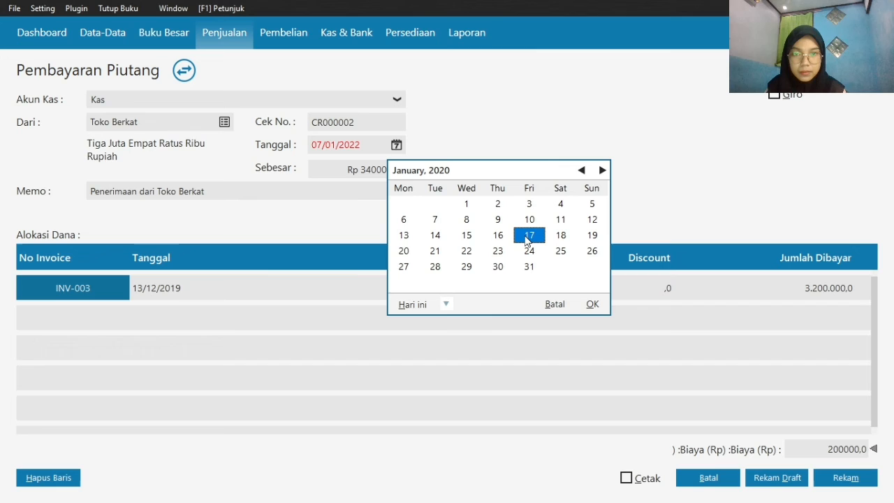
pyautogui.click(592, 305)
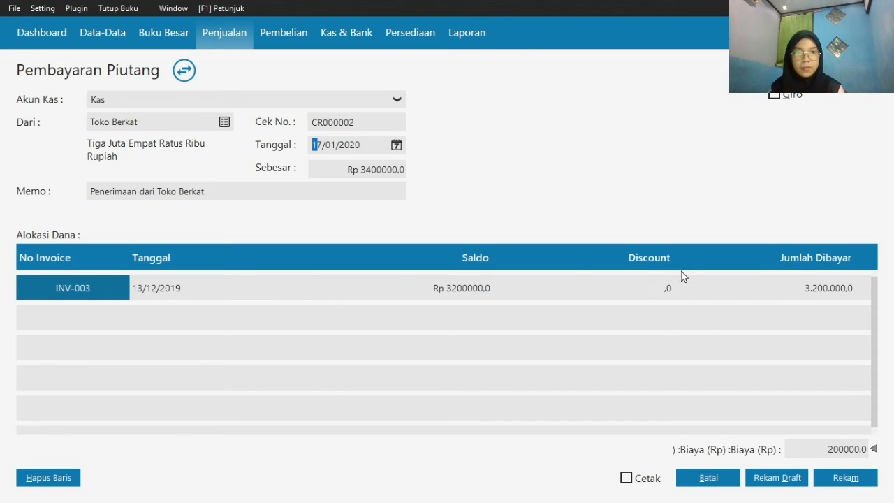
# Give invoice INV-003 a discount of 200000 and clear the cost (Biaya) amount on the payment
pyautogui.click(656, 290)
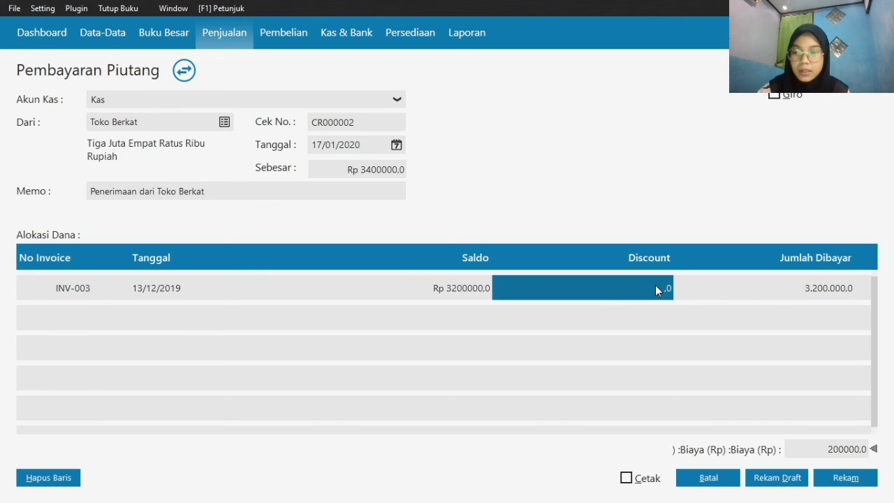
pyautogui.write('200000')
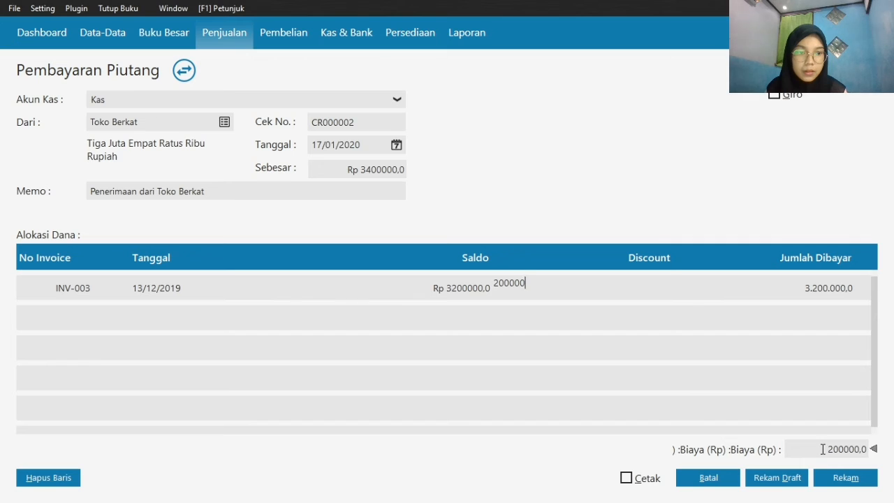
pyautogui.click(793, 448)
pyautogui.press('BackSpace')
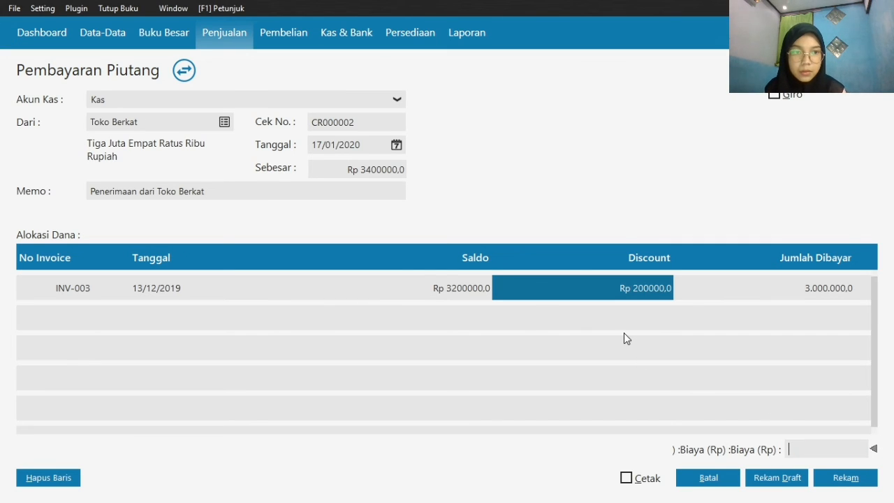
# Update the payment's total amount to 3000000, record it and close the new blank form
pyautogui.click(348, 170)
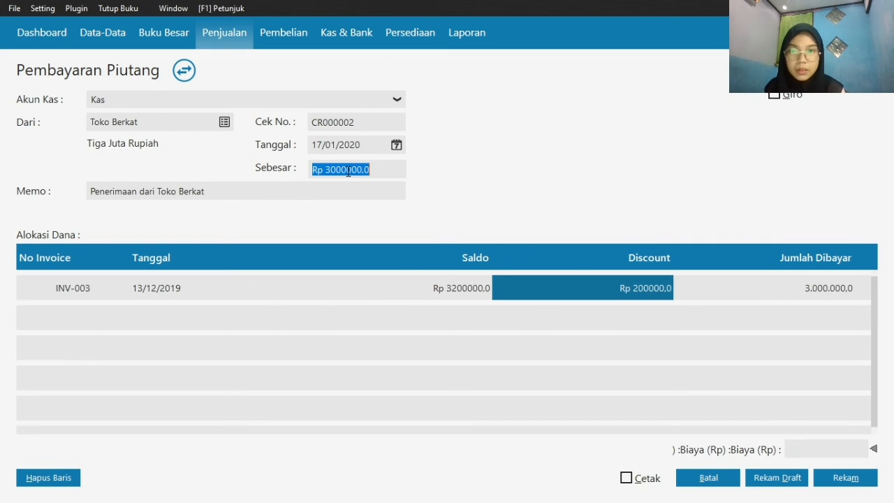
pyautogui.click(853, 480)
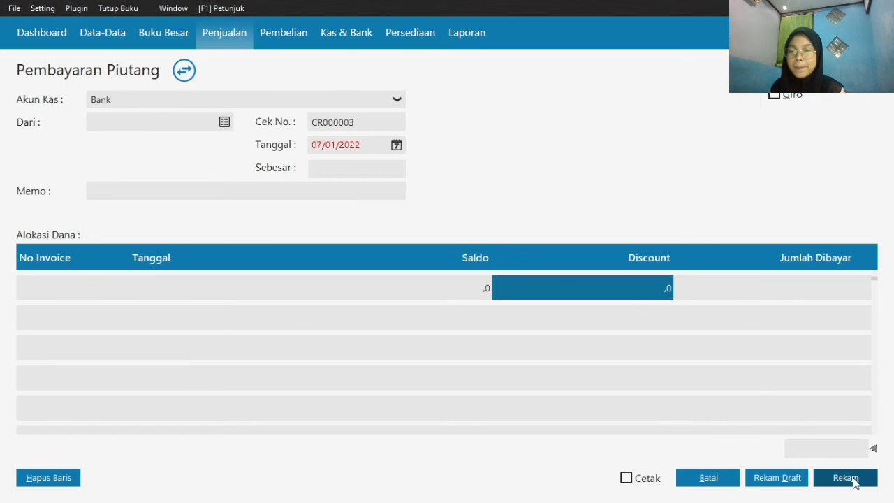
pyautogui.click(714, 482)
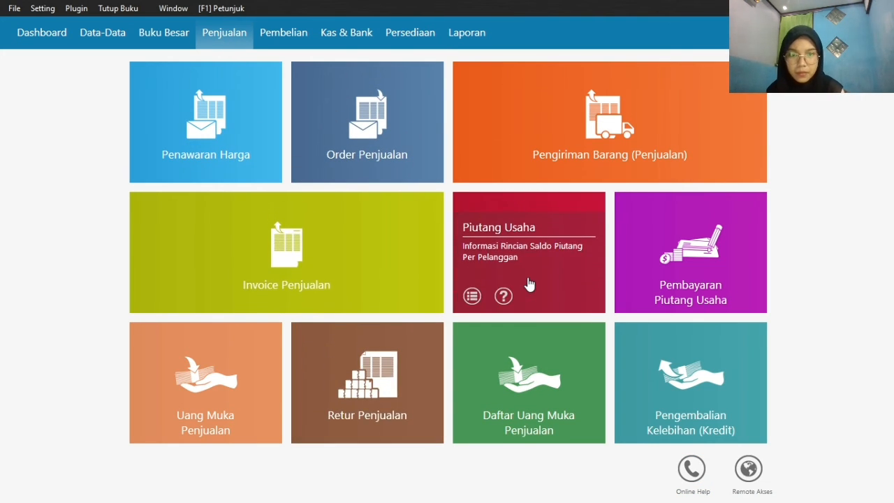
# Start a sales down payment (Uang Muka Penjualan) with Kas as the cash account and Toko Berkat as the customer
pyautogui.moveTo(143, 396)
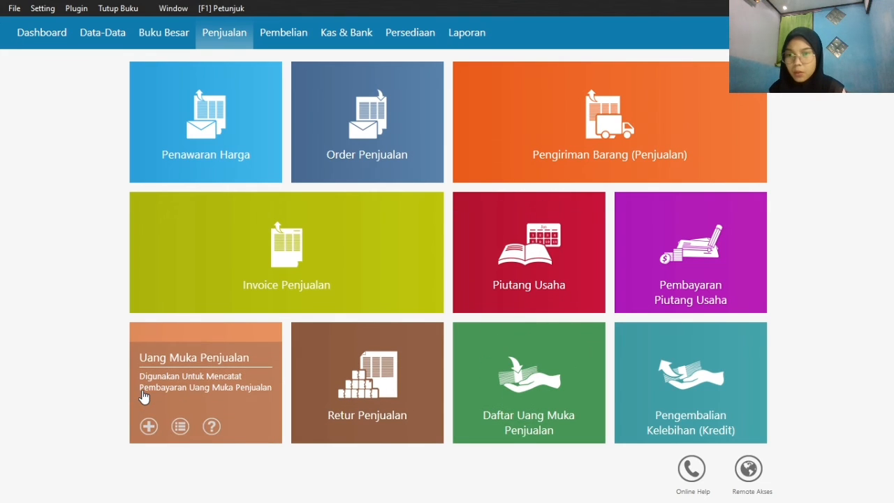
pyautogui.click(149, 428)
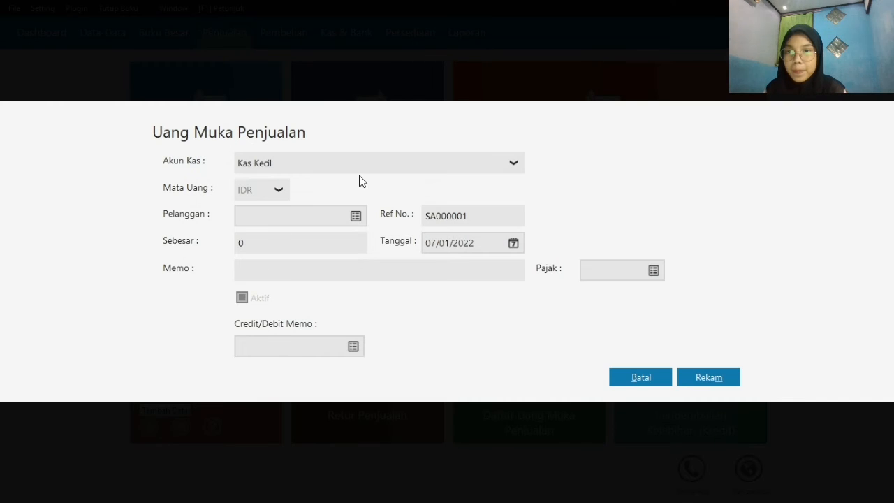
pyautogui.click(316, 168)
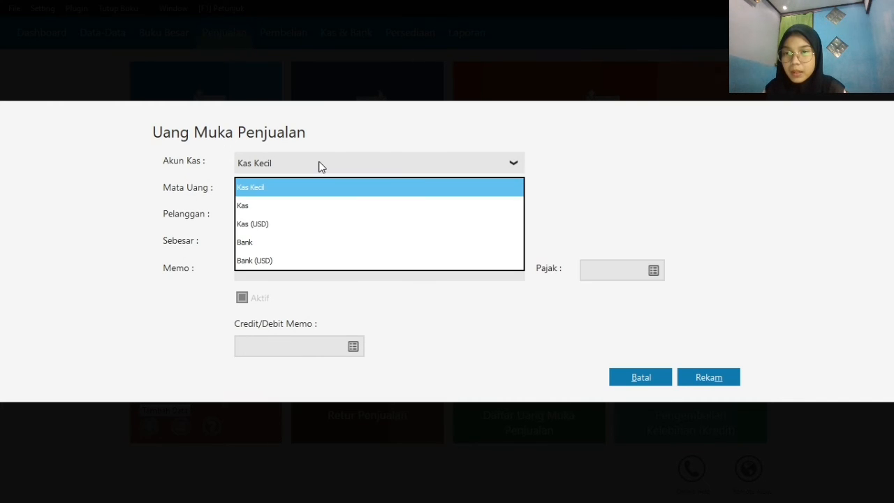
pyautogui.click(324, 211)
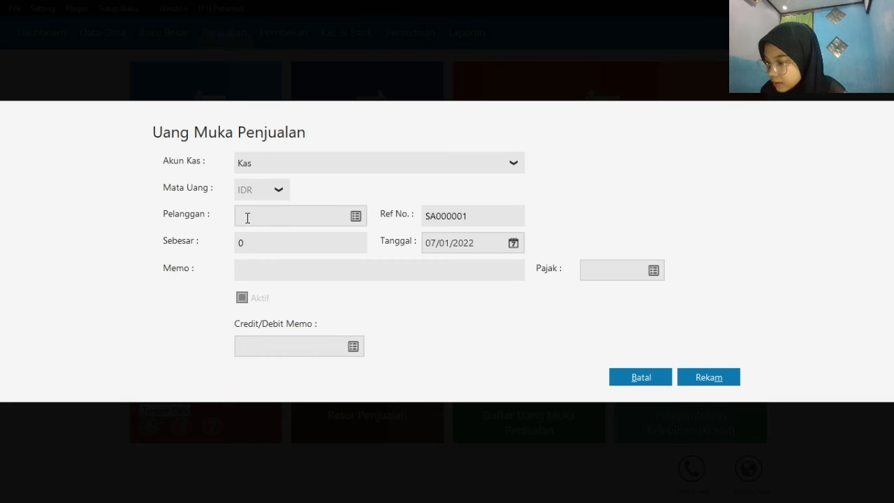
pyautogui.click(356, 215)
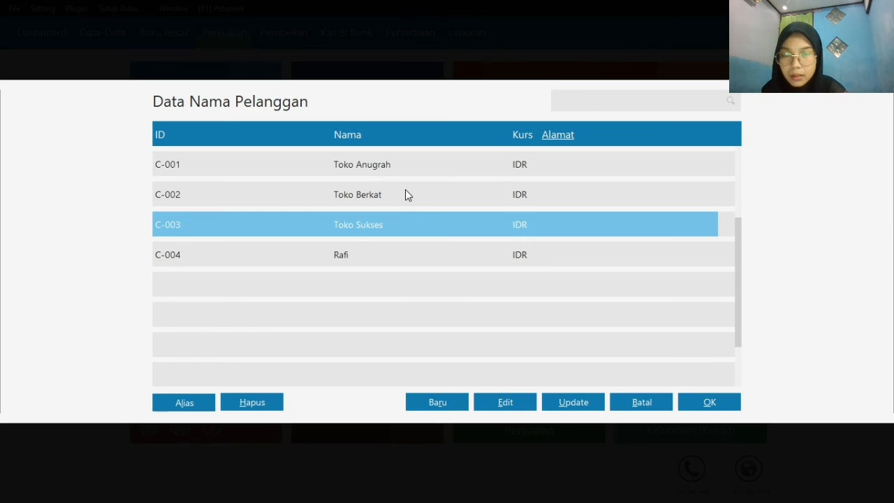
pyautogui.click(405, 192)
pyautogui.click(708, 401)
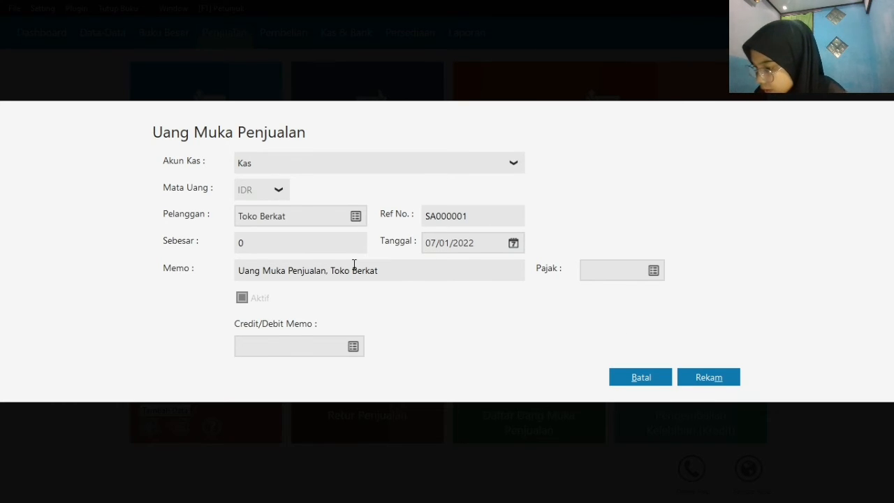
# Set the Toko Berkat down payment's date to 19/01/2020 and record it
pyautogui.click(512, 242)
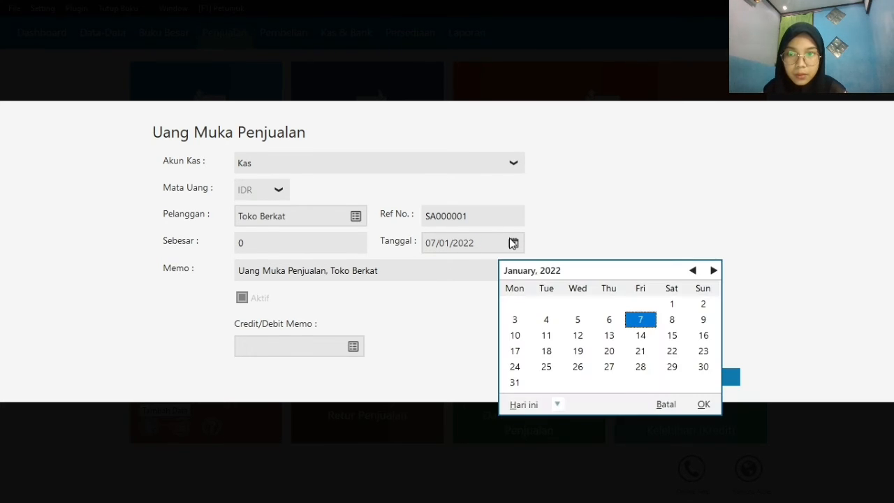
pyautogui.click(557, 405)
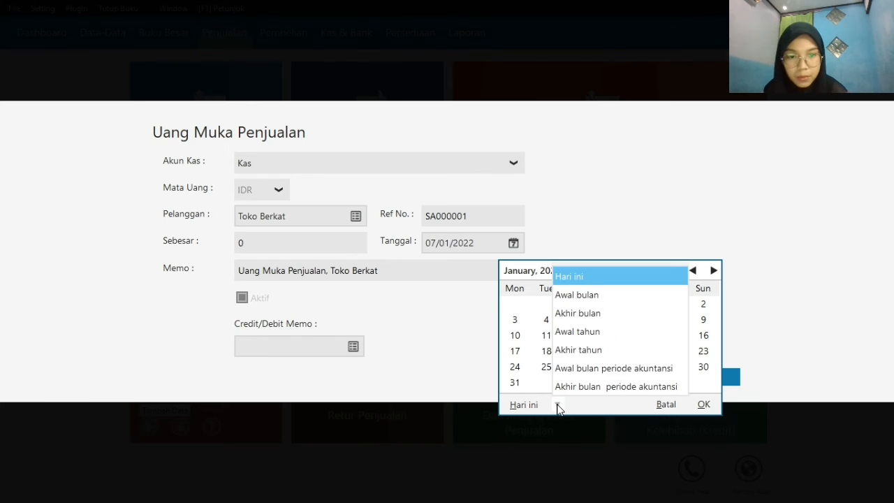
pyautogui.click(608, 386)
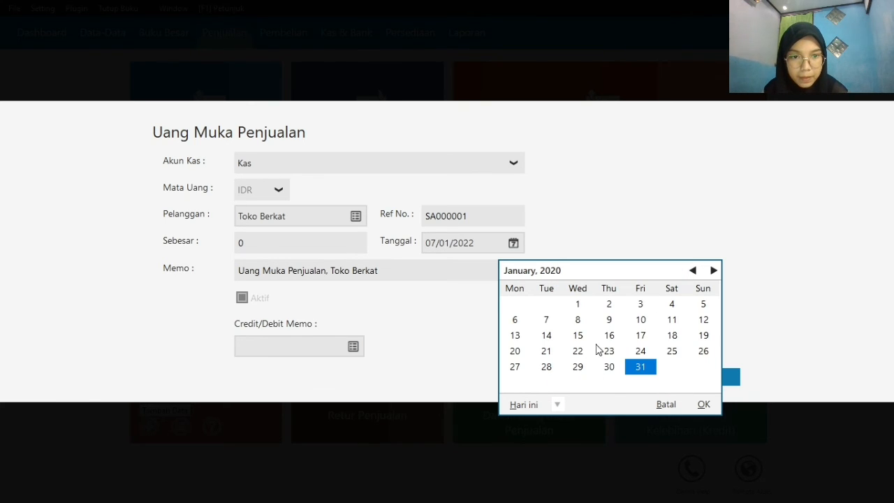
pyautogui.click(703, 335)
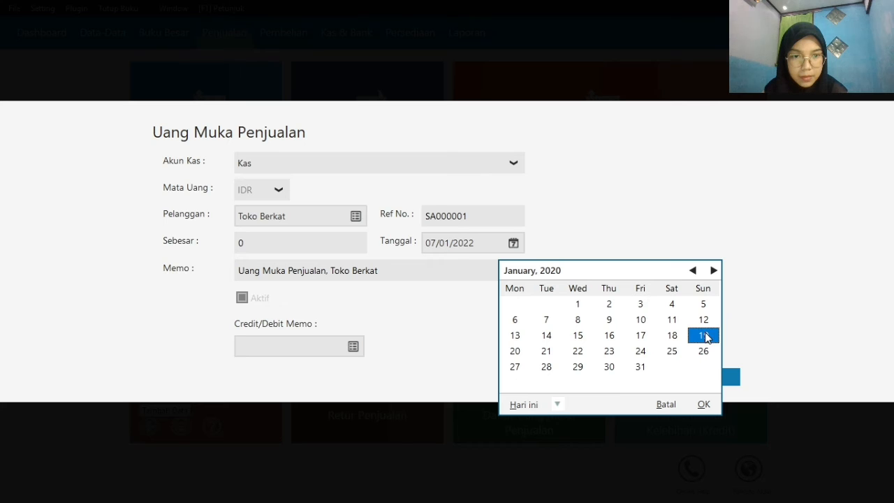
pyautogui.click(702, 405)
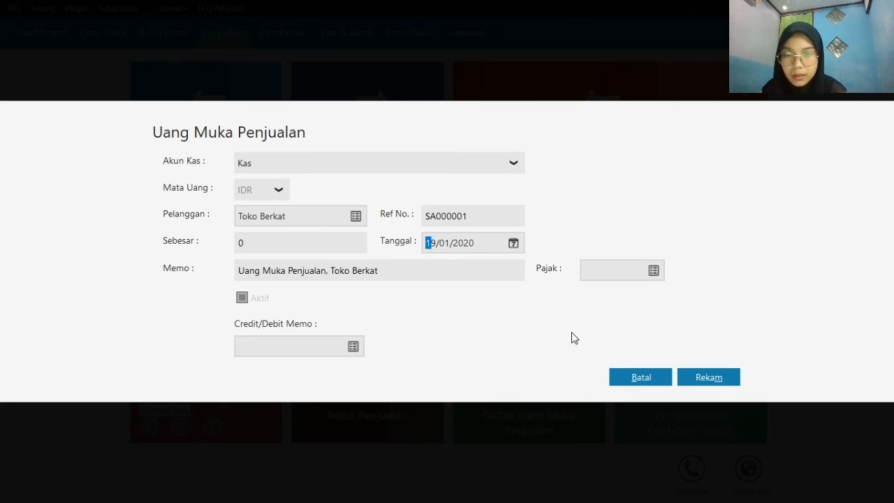
pyautogui.click(722, 384)
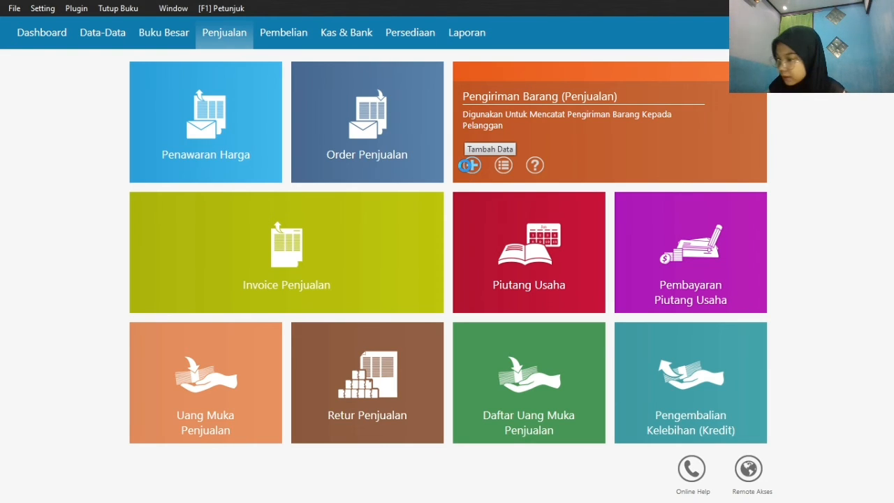
# Start a new sales goods delivery (Pengiriman Barang) with Toko Berkat as the customer
pyautogui.click(469, 165)
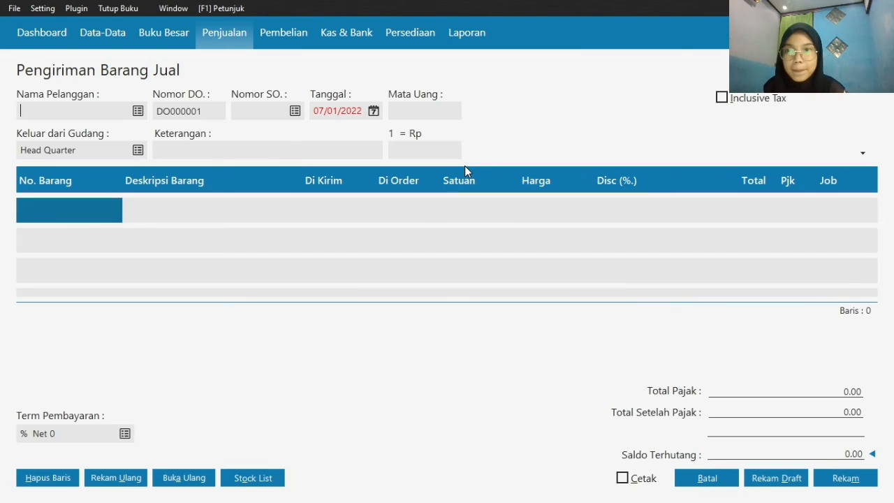
pyautogui.click(138, 112)
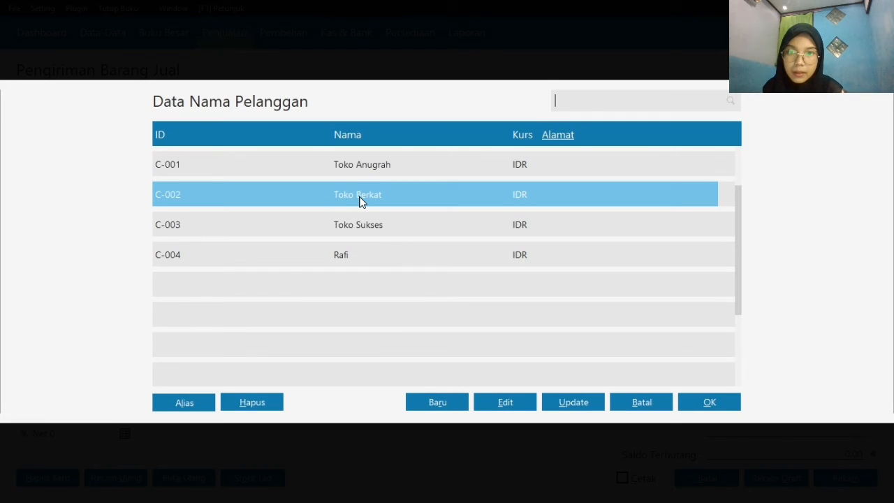
pyautogui.click(359, 197)
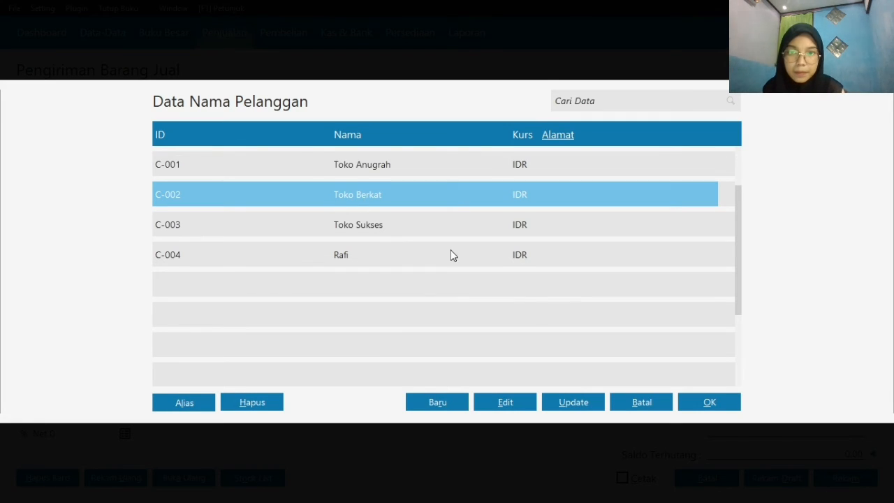
pyautogui.click(708, 402)
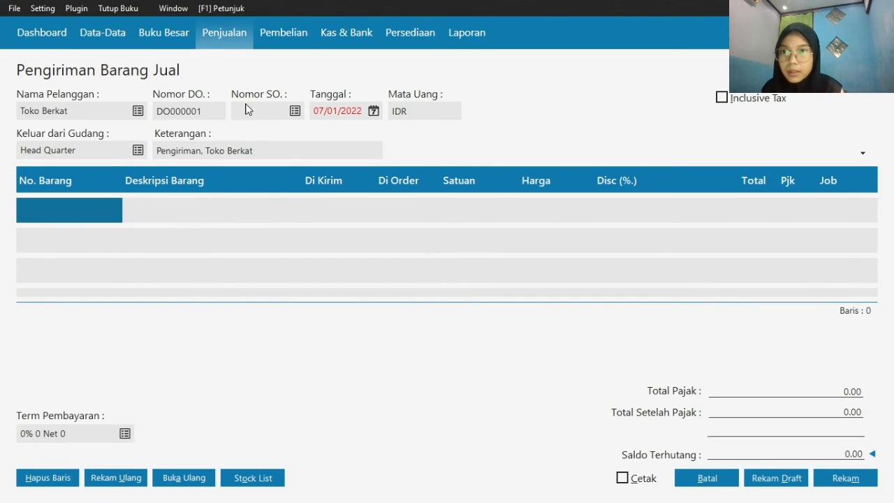
# Set the Toko Berkat goods delivery's date to 19/01/2020
pyautogui.click(373, 112)
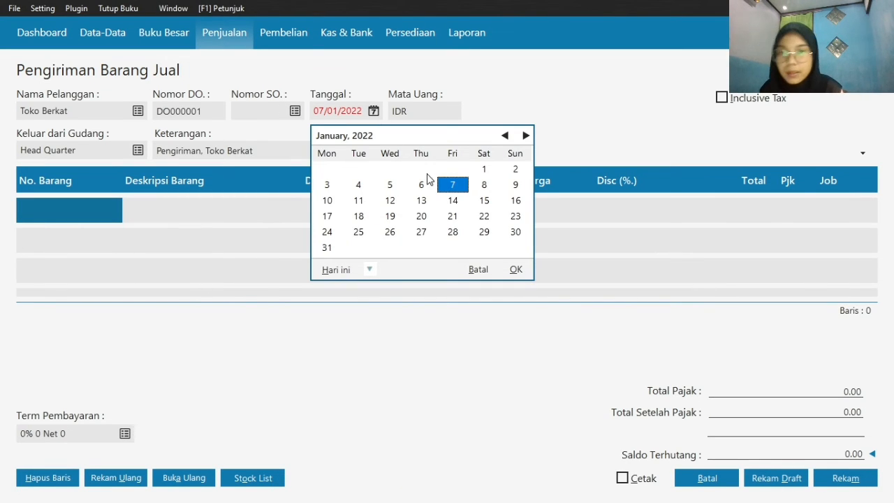
pyautogui.click(371, 271)
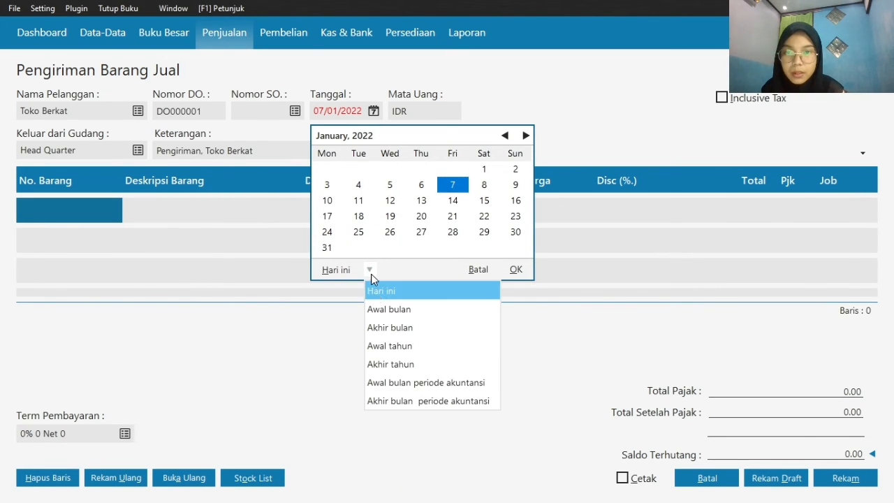
pyautogui.click(403, 397)
pyautogui.click(516, 201)
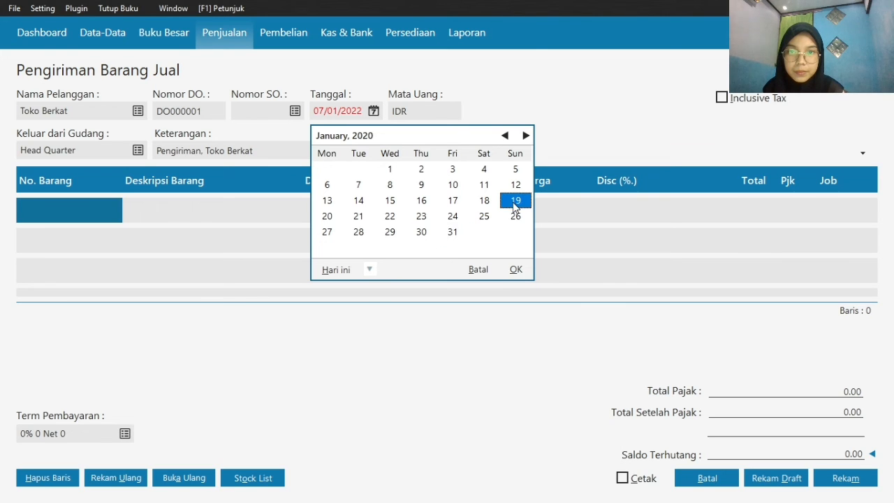
pyautogui.click(517, 273)
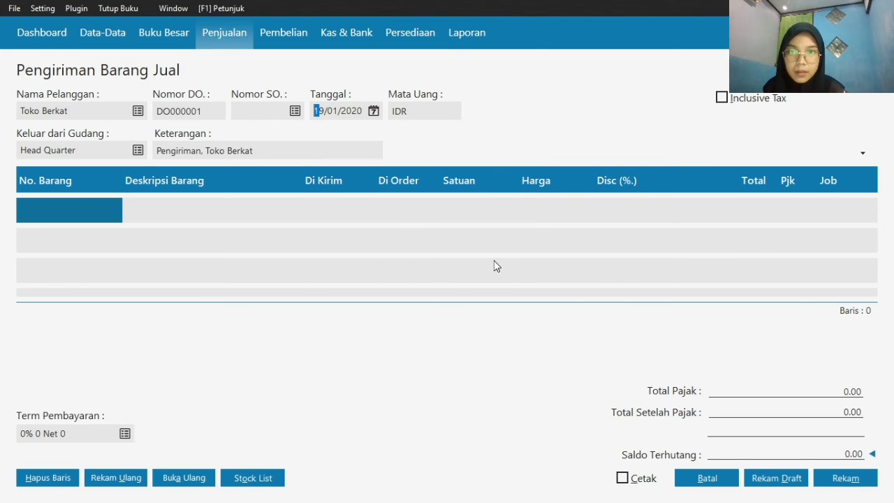
# Add item B-001 Batrai Samsung to the first line of the goods delivery
pyautogui.doubleClick(88, 198)
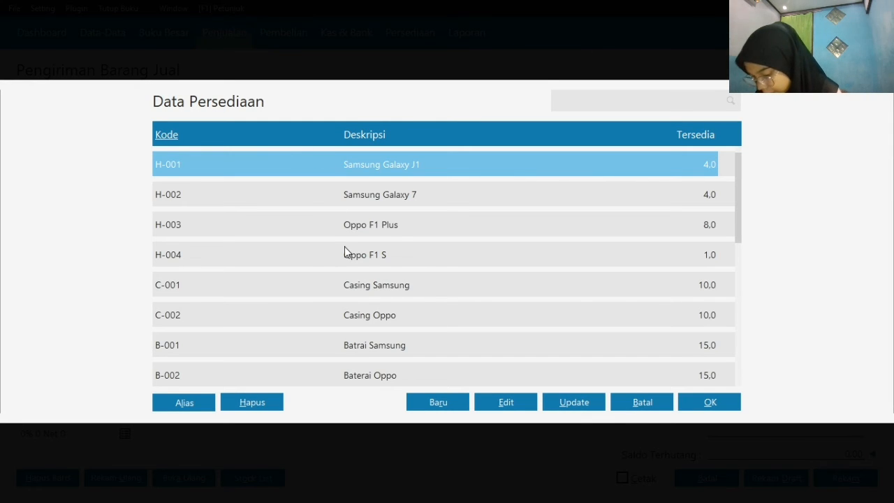
pyautogui.click(406, 351)
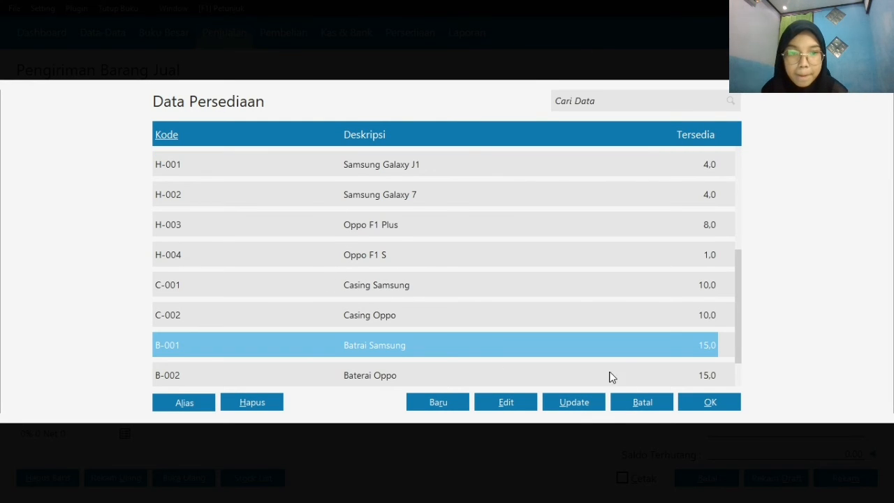
pyautogui.click(698, 402)
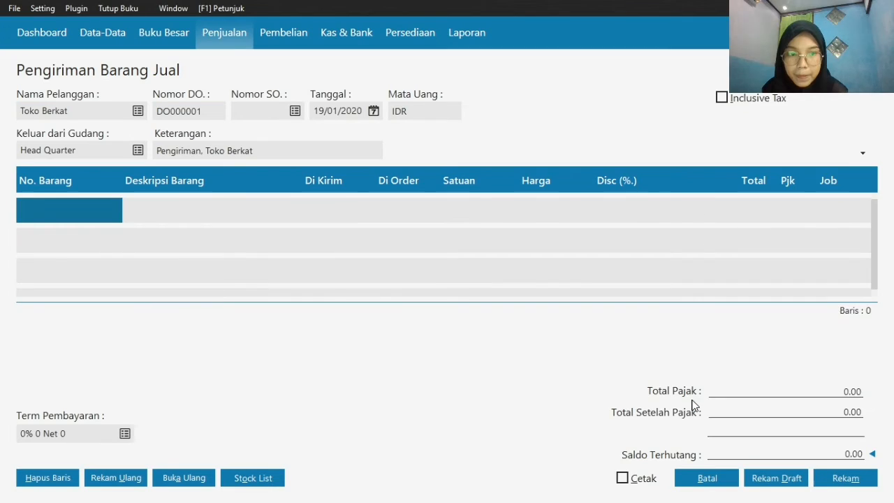
# Set the Batrai Samsung line's delivered quantity to 5 and its price to 75000
pyautogui.click(330, 214)
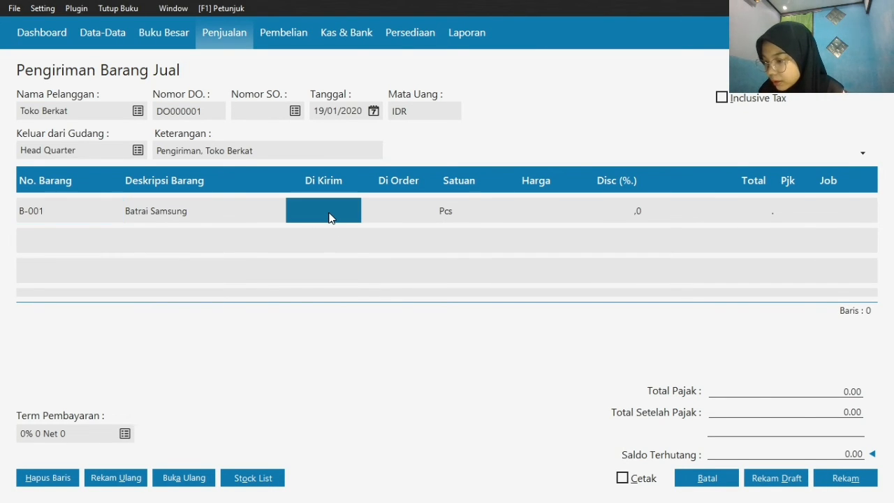
pyautogui.write('5')
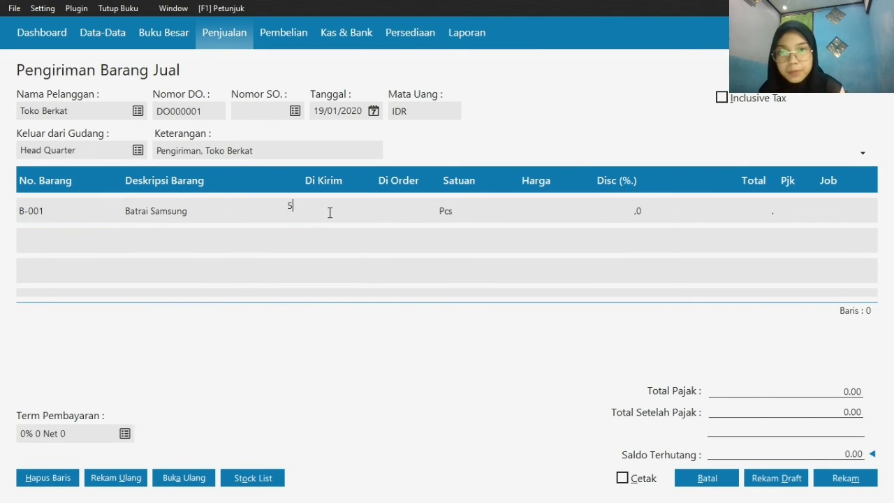
pyautogui.click(528, 212)
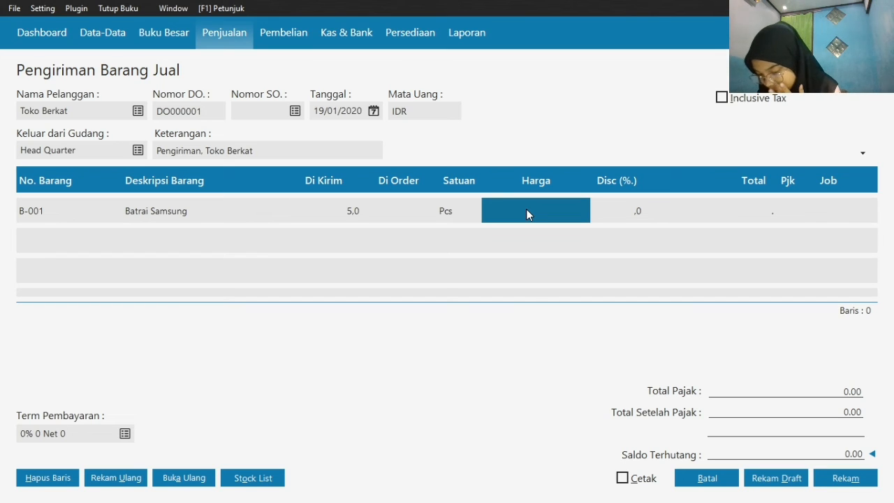
pyautogui.write('75.0')
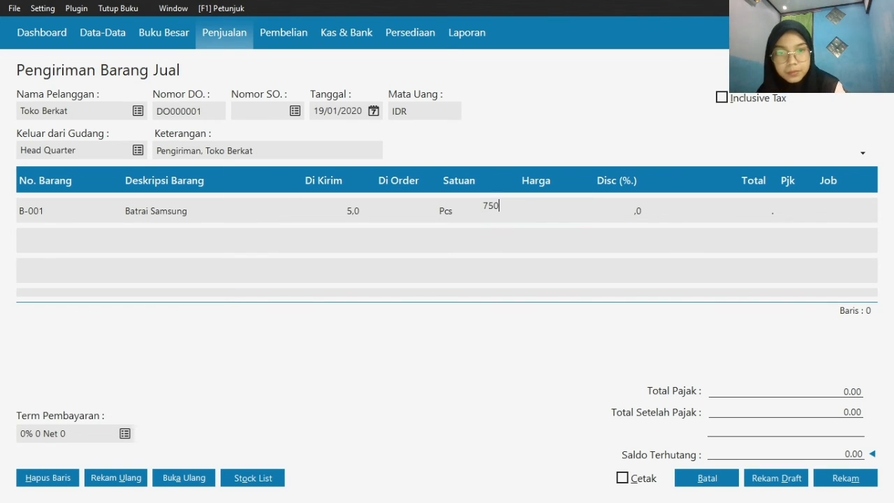
pyautogui.write('00.000')
pyautogui.click(738, 203)
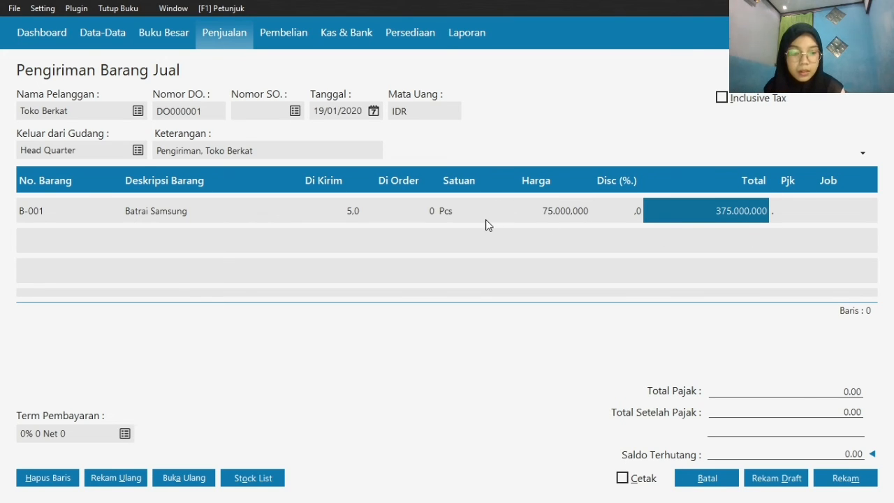
# Add item B-002 Baterai Oppo to the second line of the goods delivery
pyautogui.press('Down')
pyautogui.press('Left')
pyautogui.press('Left')
pyautogui.press('Left')
pyautogui.press('Left')
pyautogui.press('Left')
pyautogui.press('Left')
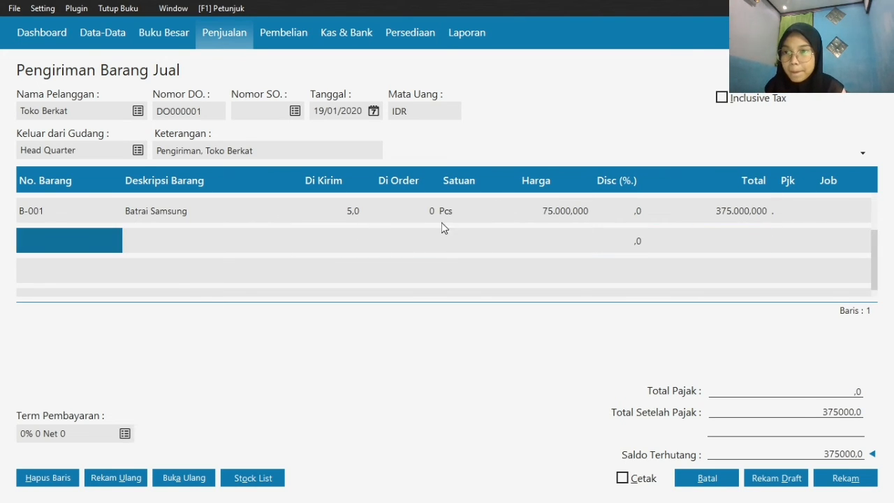
pyautogui.doubleClick(91, 237)
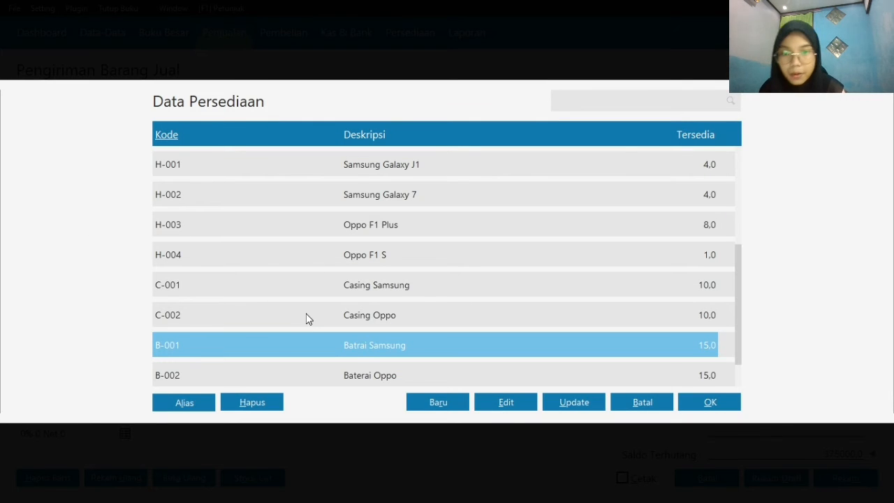
pyautogui.click(410, 381)
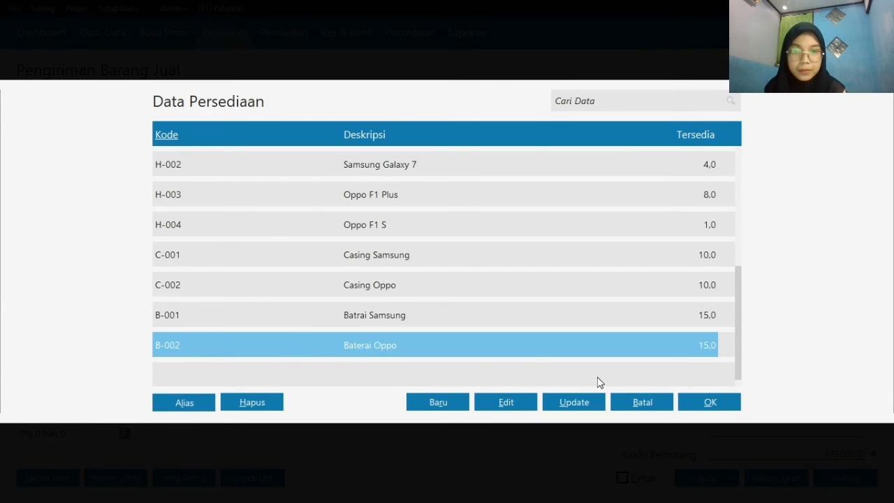
pyautogui.click(712, 405)
# Set the Baterai Oppo line's delivered quantity to 6 and its price to 65000
pyautogui.click(348, 236)
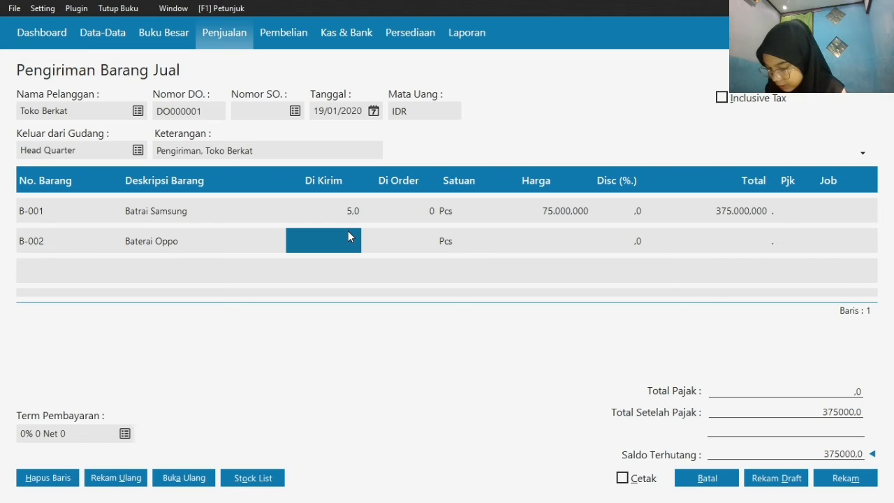
pyautogui.write('6')
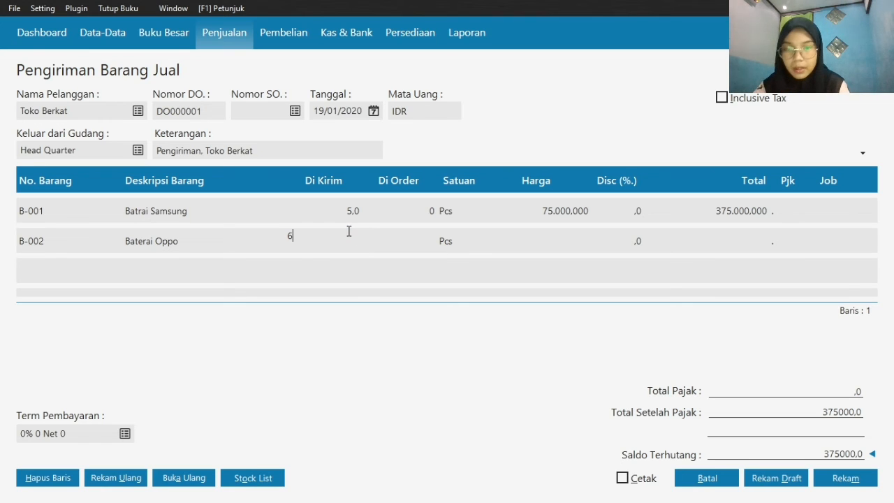
pyautogui.click(527, 246)
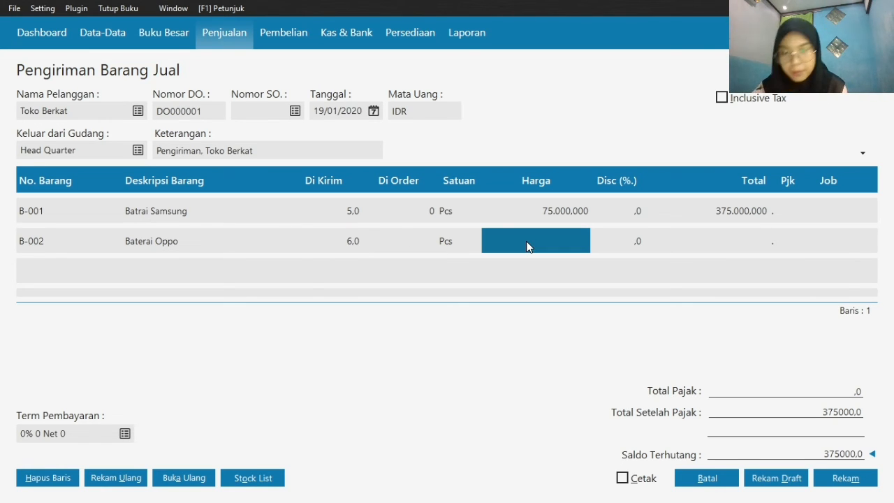
pyautogui.write('65000')
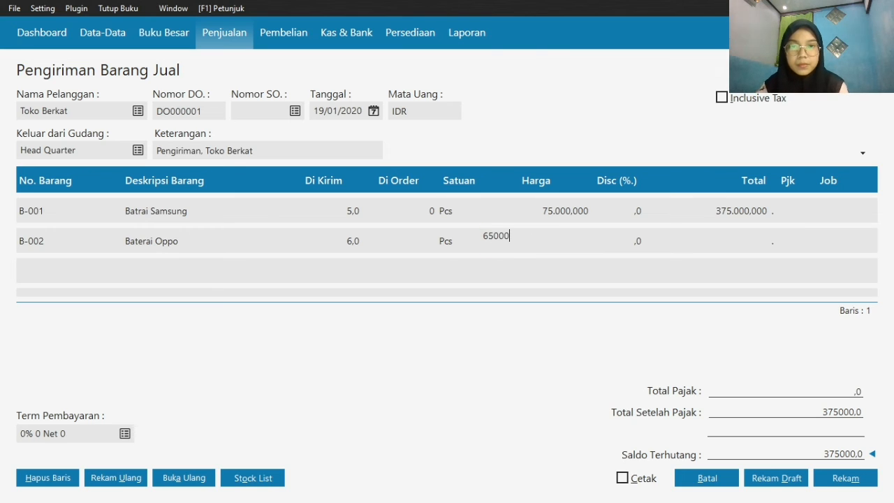
pyautogui.press('Return')
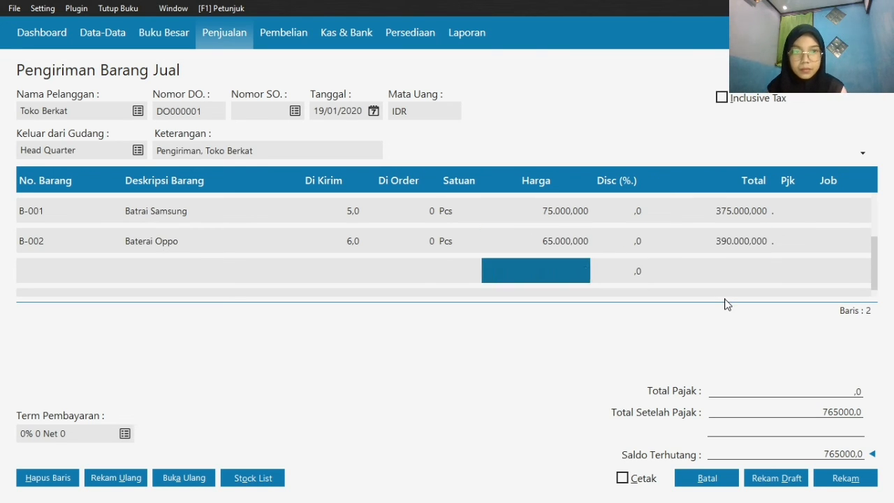
# Add item C-001 Casing Samsung to the third line of the goods delivery
pyautogui.press('Left')
pyautogui.press('Left')
pyautogui.press('Left')
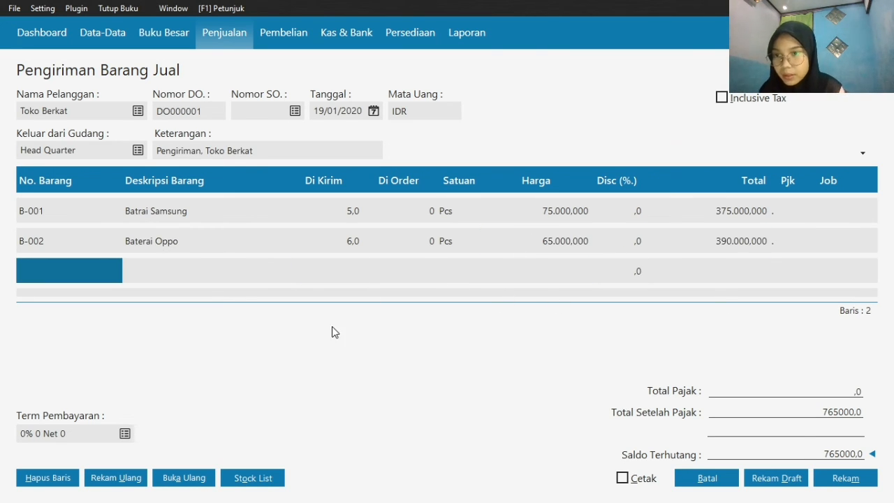
pyautogui.click(98, 276)
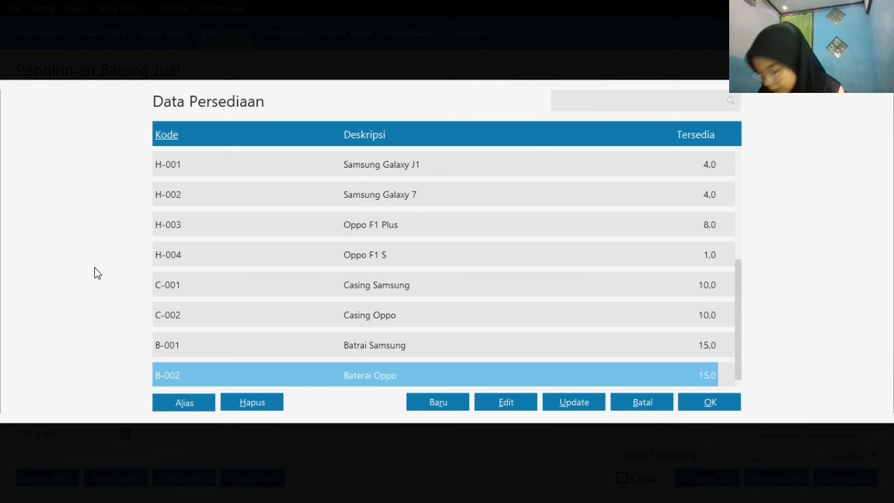
pyautogui.click(396, 285)
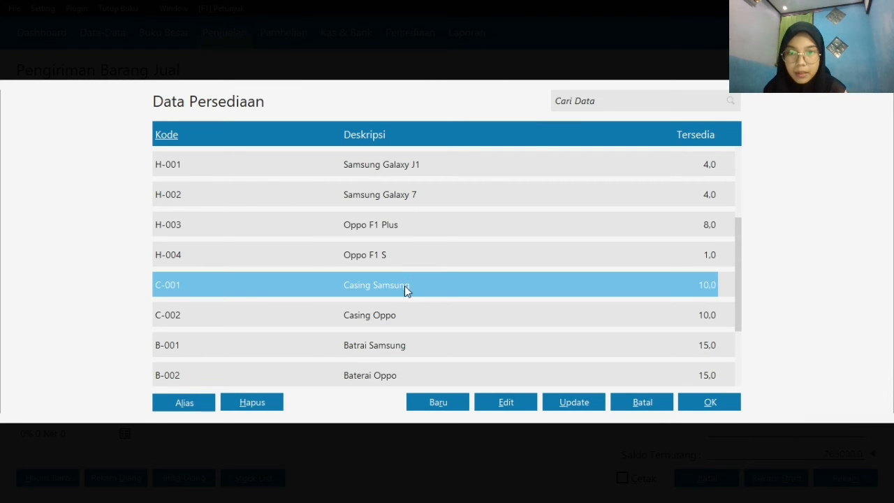
pyautogui.click(695, 403)
# Set the Casing Samsung line's delivered quantity to 4 and its price to 160000
pyautogui.click(338, 266)
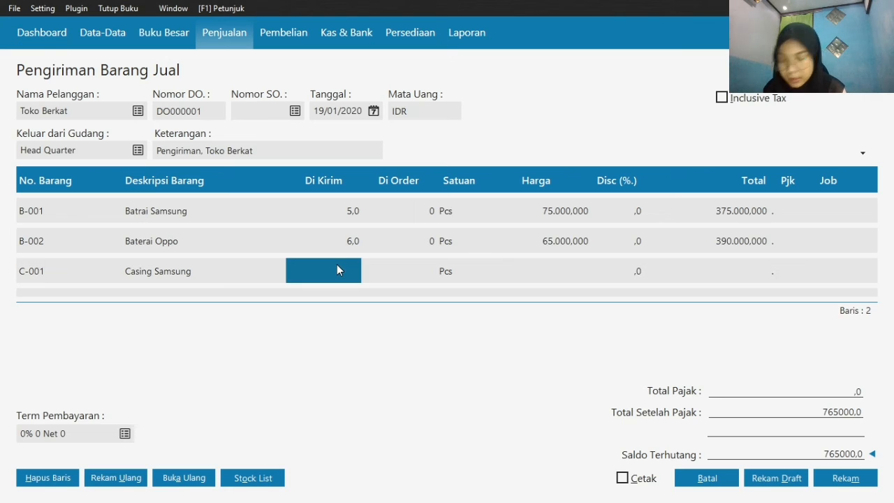
pyautogui.write('4')
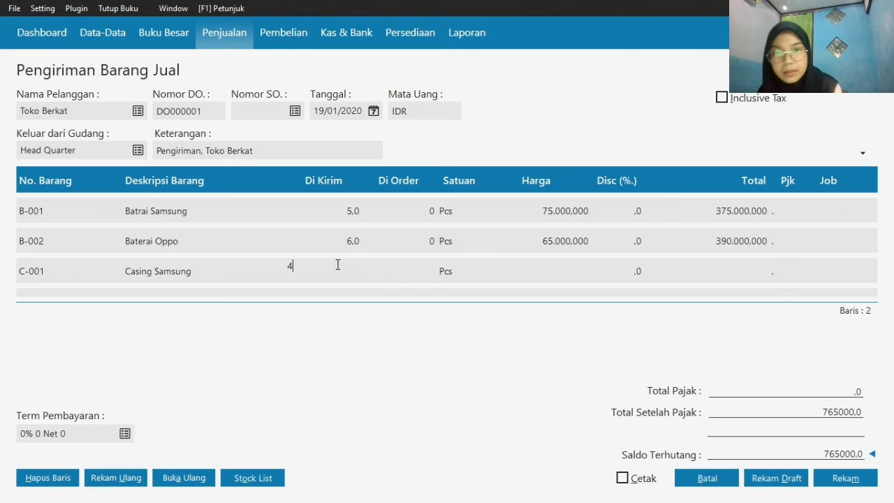
pyautogui.click(557, 276)
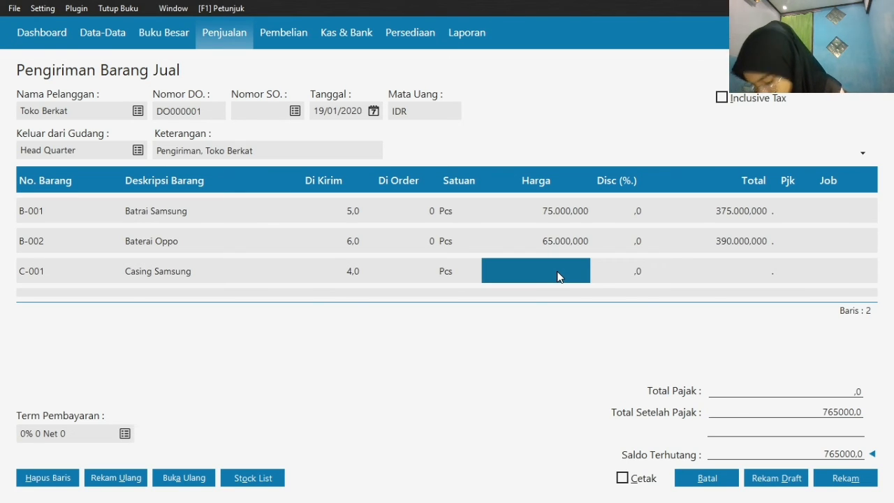
pyautogui.write('160.0000')
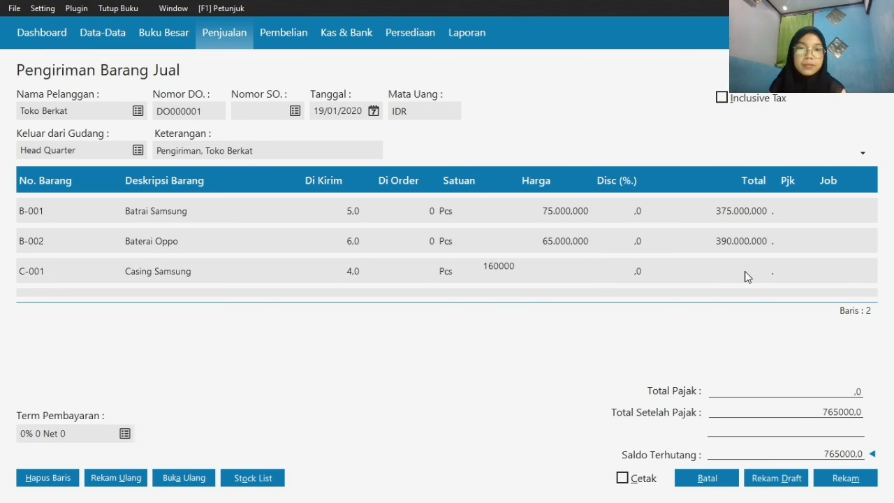
pyautogui.click(745, 277)
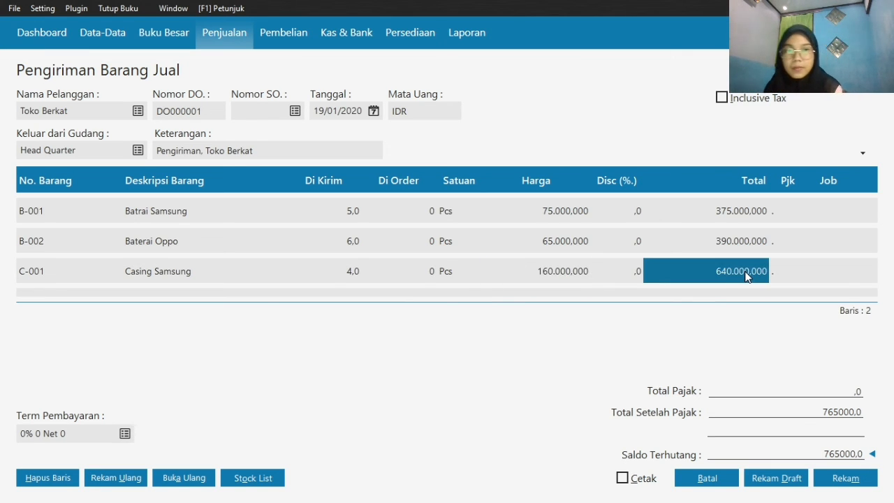
# Add item C-002 Casing Oppo to the fourth line of the goods delivery
pyautogui.press('Return')
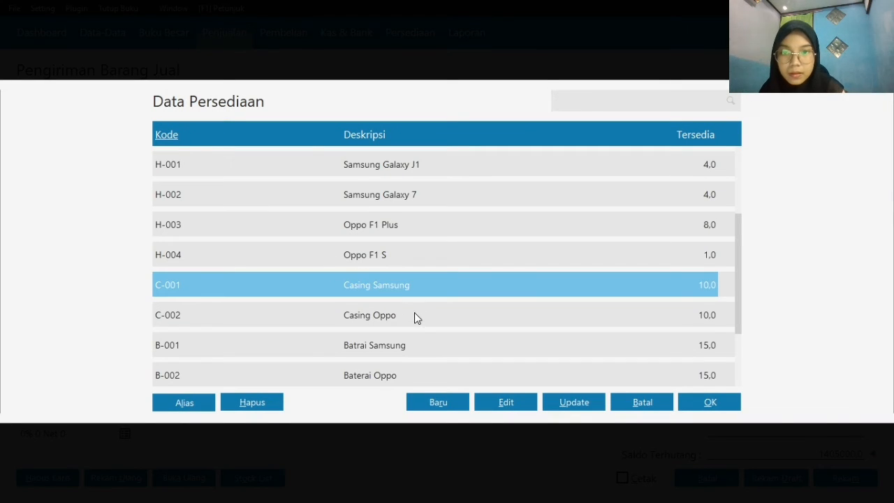
pyautogui.click(414, 312)
pyautogui.click(709, 403)
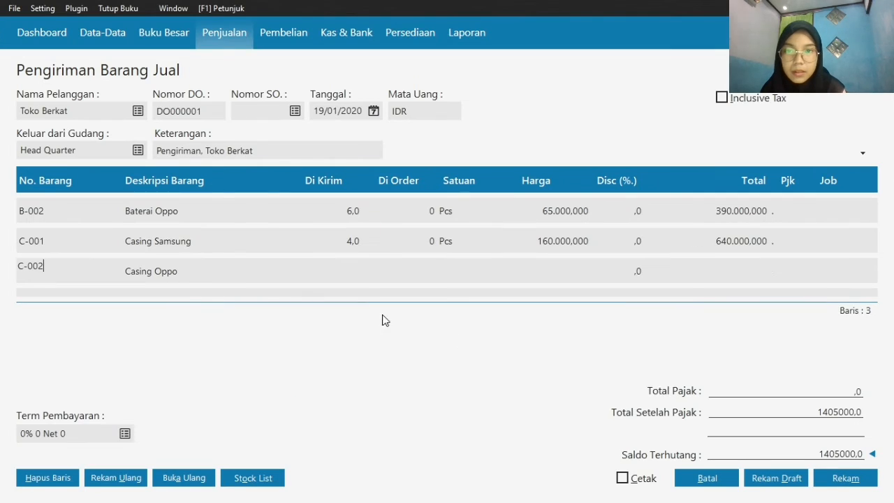
# Deliver 5 Casing Oppo at a price of 65000, then record the Toko Berkat delivery and close the form
pyautogui.click(355, 273)
pyautogui.write('5')
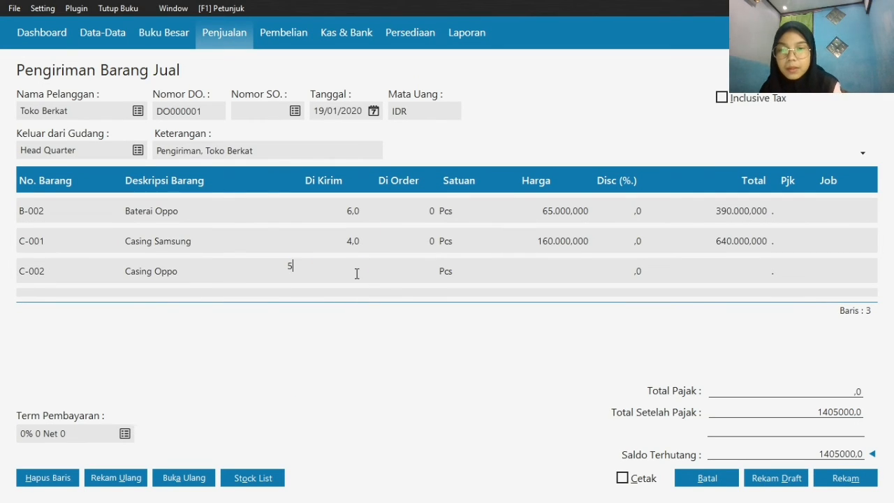
pyautogui.click(549, 273)
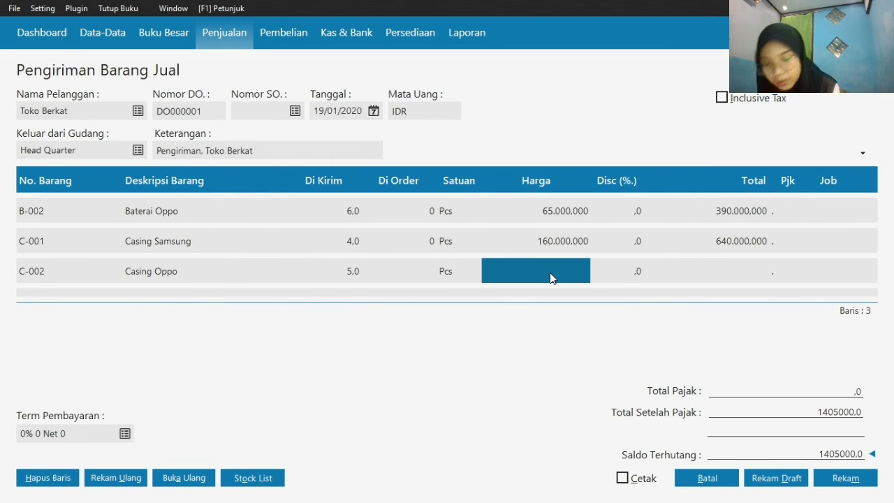
pyautogui.click(550, 273)
pyautogui.write('65000')
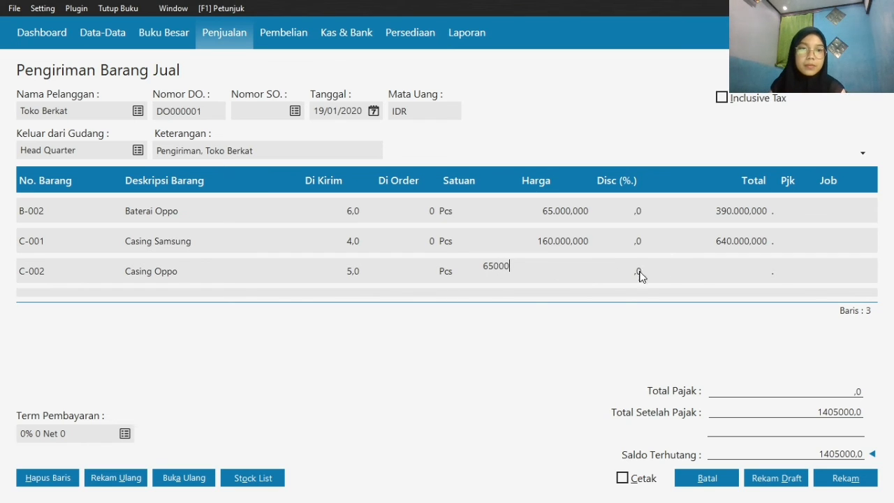
pyautogui.click(777, 271)
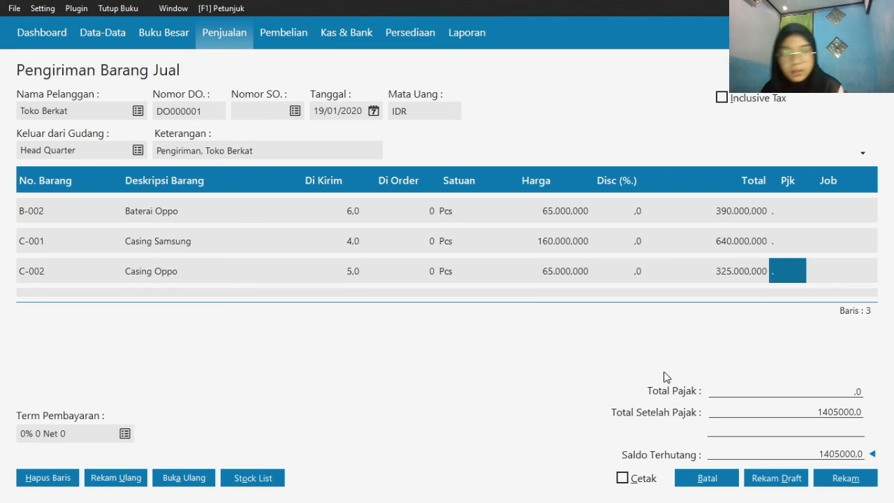
pyautogui.click(858, 482)
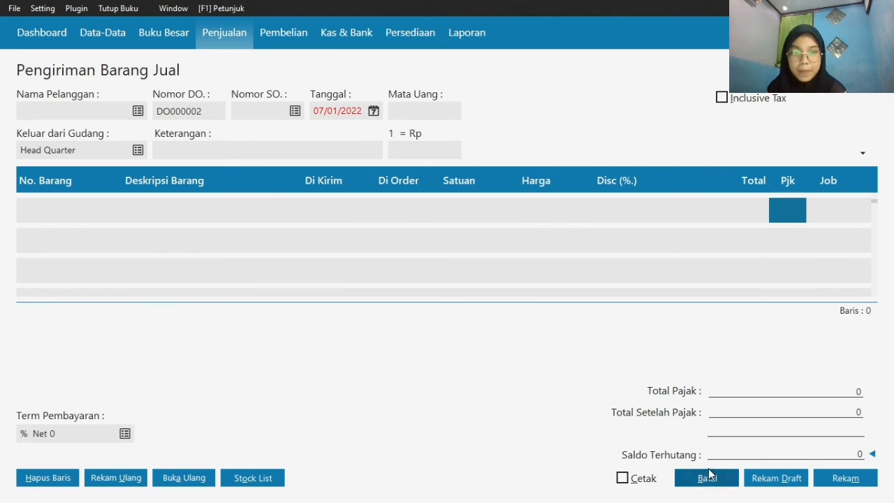
pyautogui.click(707, 477)
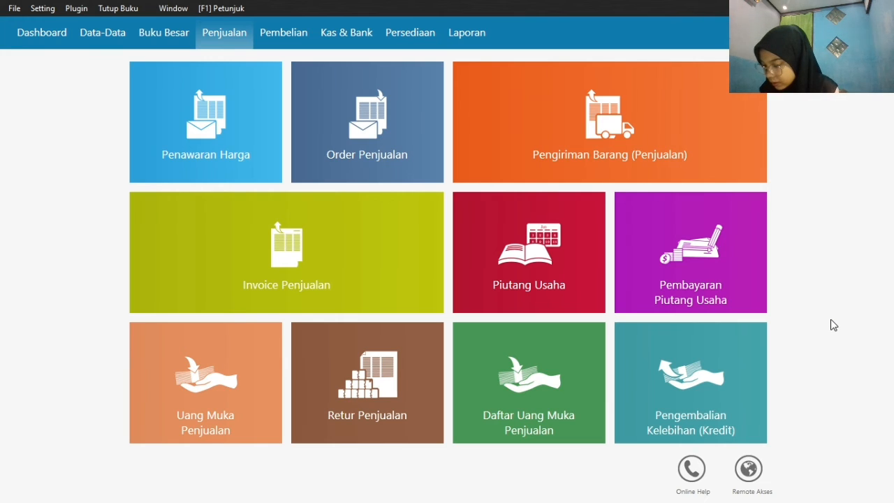
# Start a new receivable payment (Pembayaran Piutang) from Toko Anugrah
pyautogui.moveTo(734, 296)
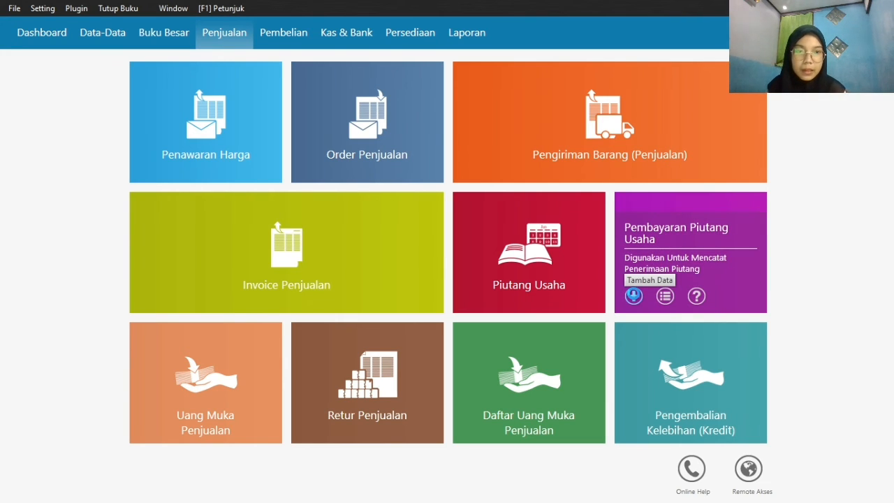
pyautogui.click(633, 295)
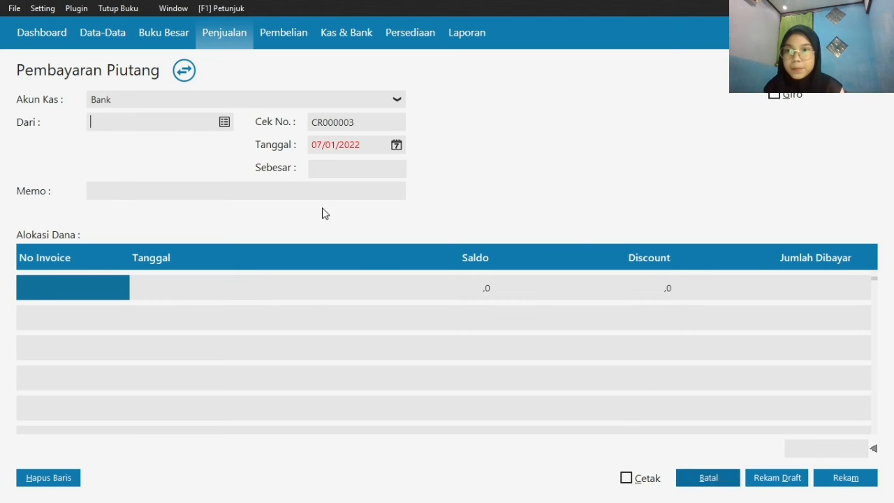
pyautogui.click(223, 122)
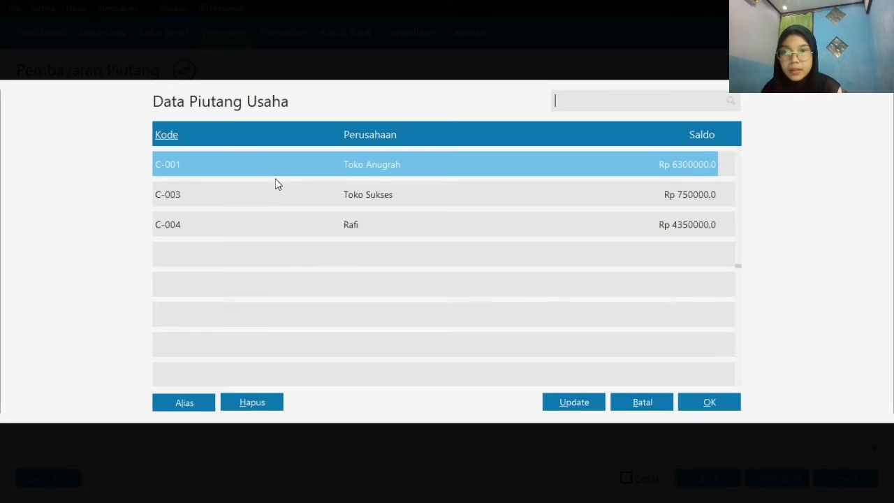
pyautogui.doubleClick(358, 162)
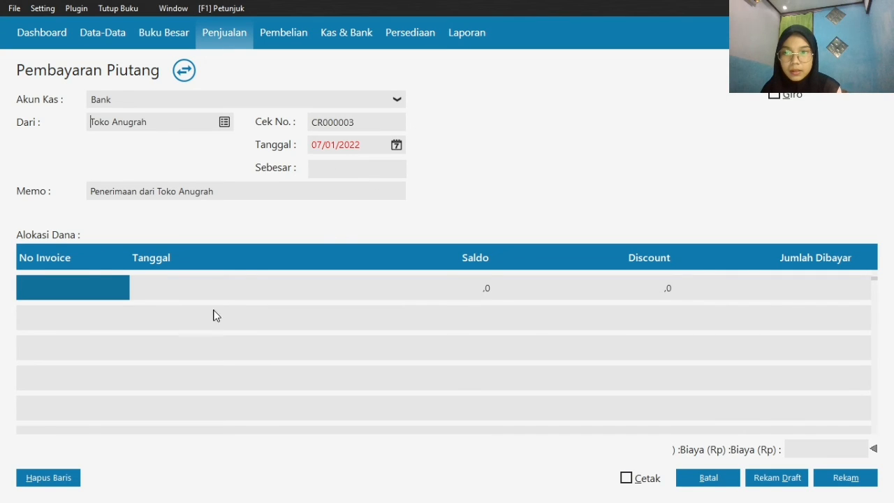
# Set the receivable payment's date to 20/01/2020
pyautogui.click(397, 144)
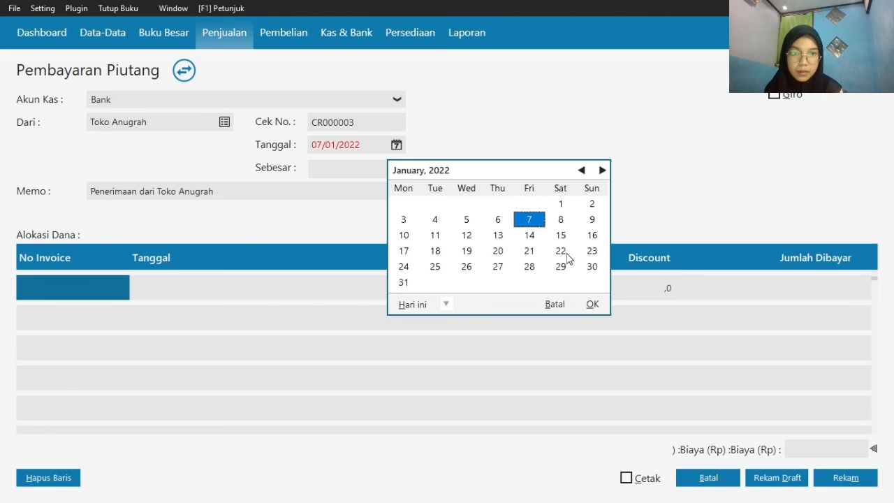
pyautogui.click(504, 254)
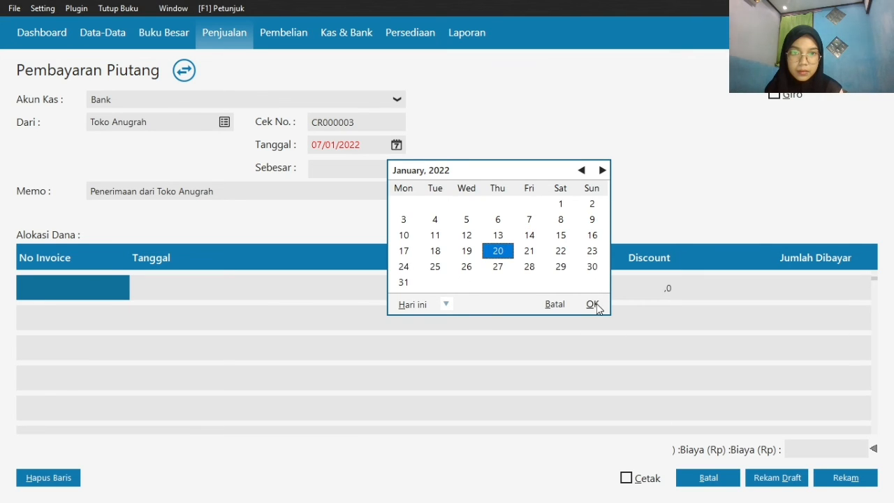
pyautogui.click(444, 305)
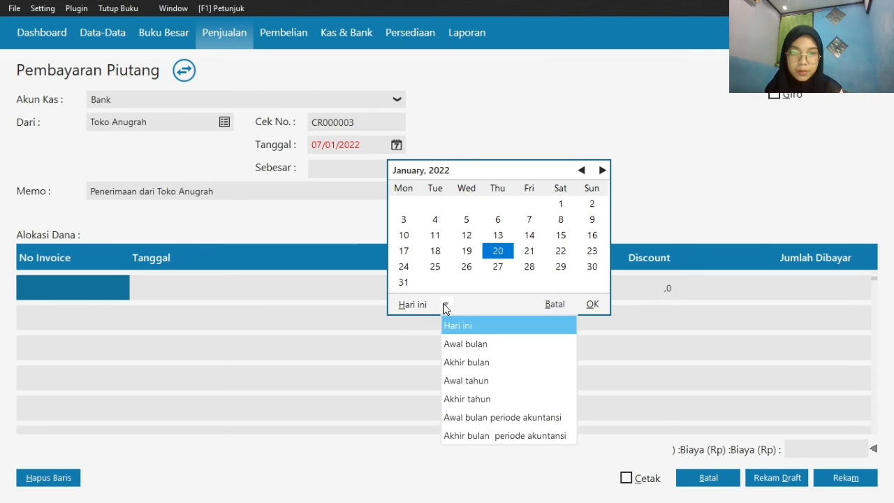
pyautogui.click(495, 433)
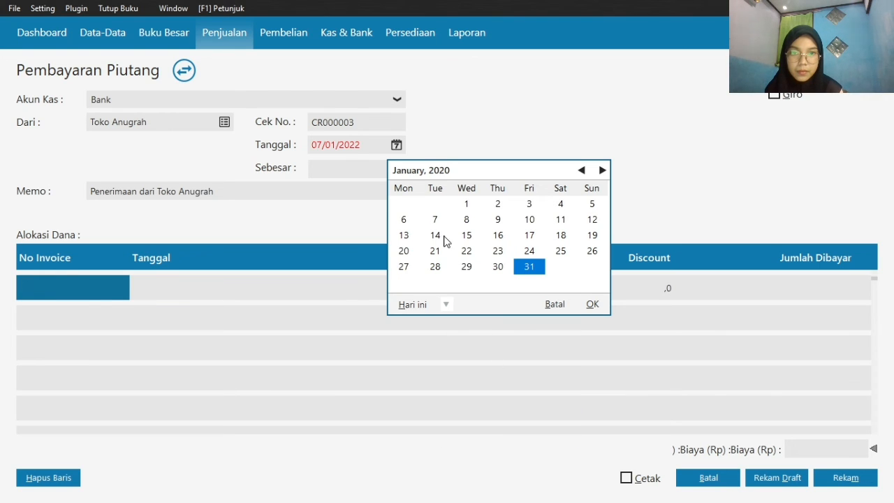
pyautogui.moveTo(400, 254)
pyautogui.mouseDown()
pyautogui.moveTo(590, 308)
pyautogui.moveTo(405, 252)
pyautogui.mouseUp()
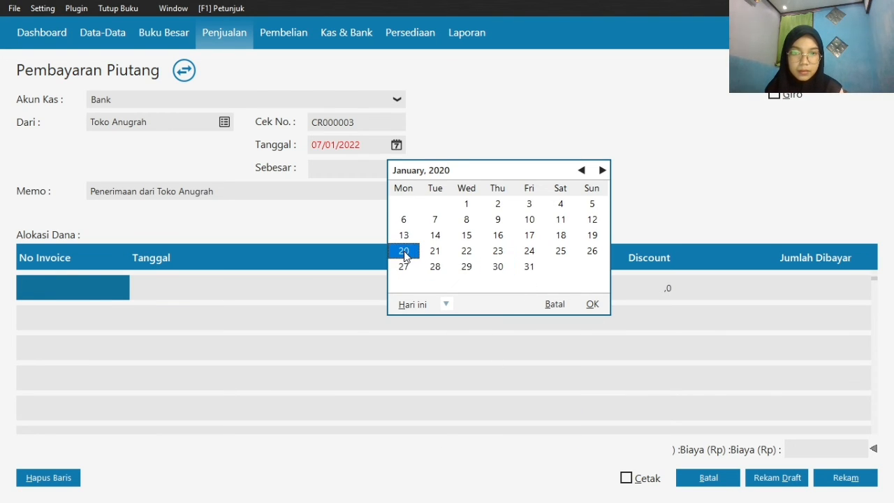
pyautogui.click(593, 304)
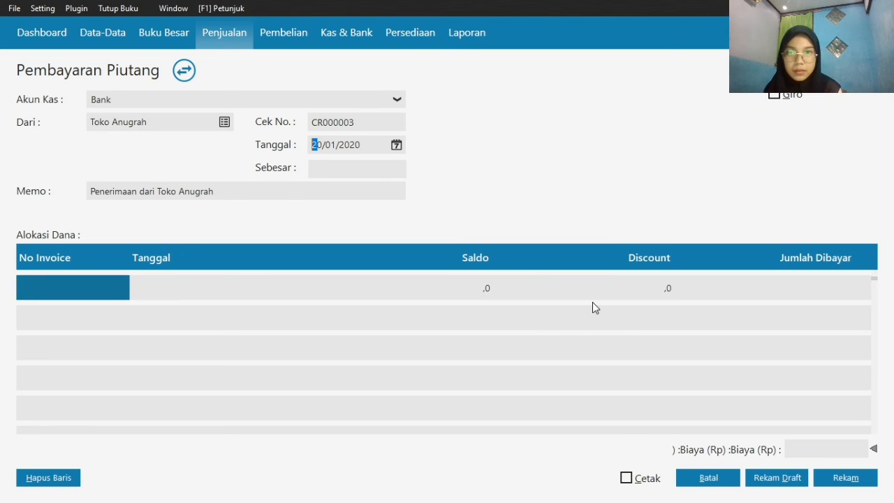
# Allocate the Toko Anugrah payment to invoices INV-001 and INV-002
pyautogui.doubleClick(108, 282)
pyautogui.doubleClick(272, 173)
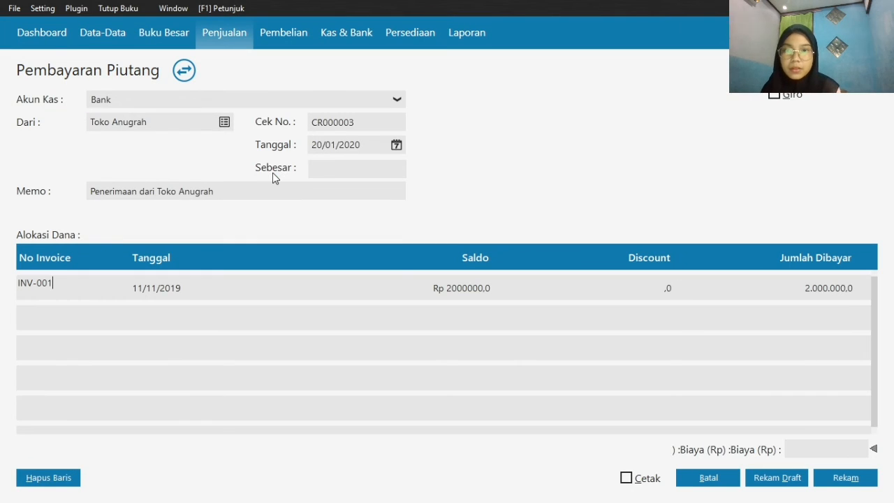
pyautogui.click(238, 283)
pyautogui.click(56, 283)
pyautogui.press('Down')
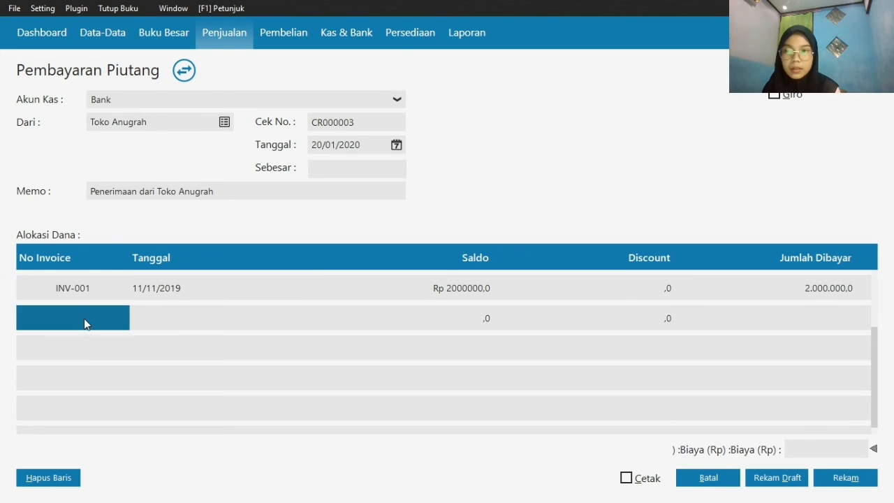
pyautogui.doubleClick(84, 319)
pyautogui.click(278, 198)
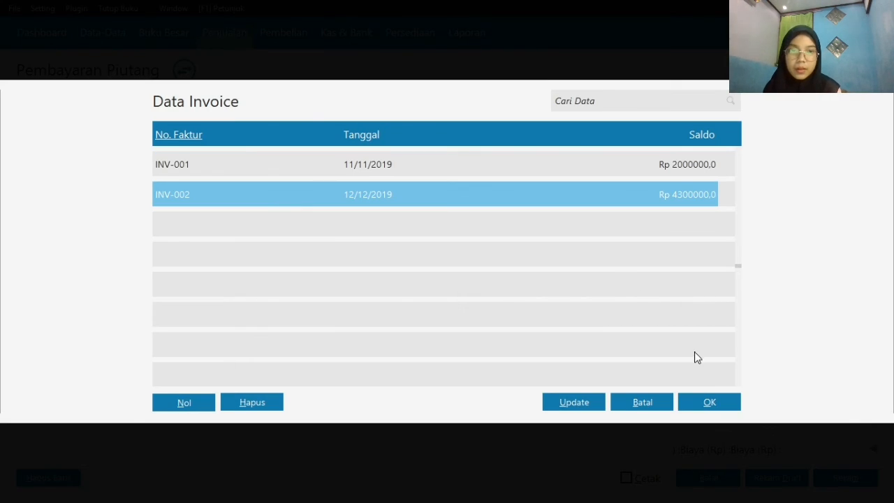
pyautogui.click(705, 398)
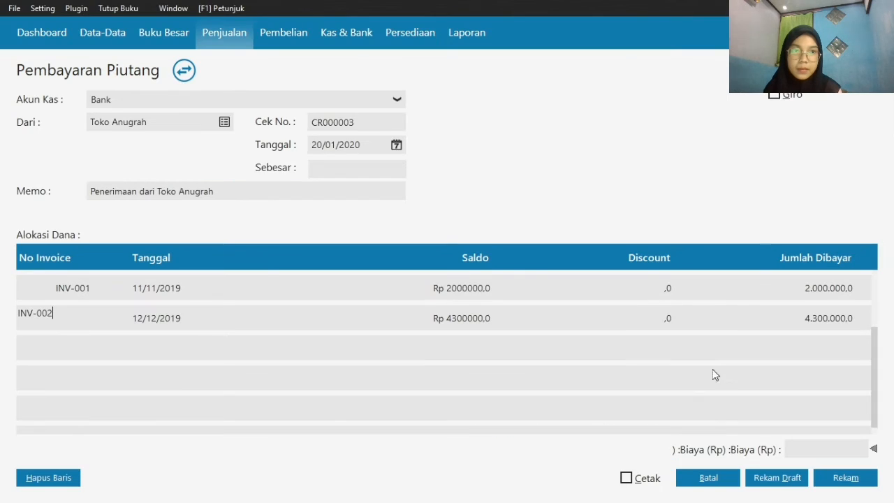
# Mark the payment as a giro, submit it for recording and enter BG010 as the giro number
pyautogui.click(775, 96)
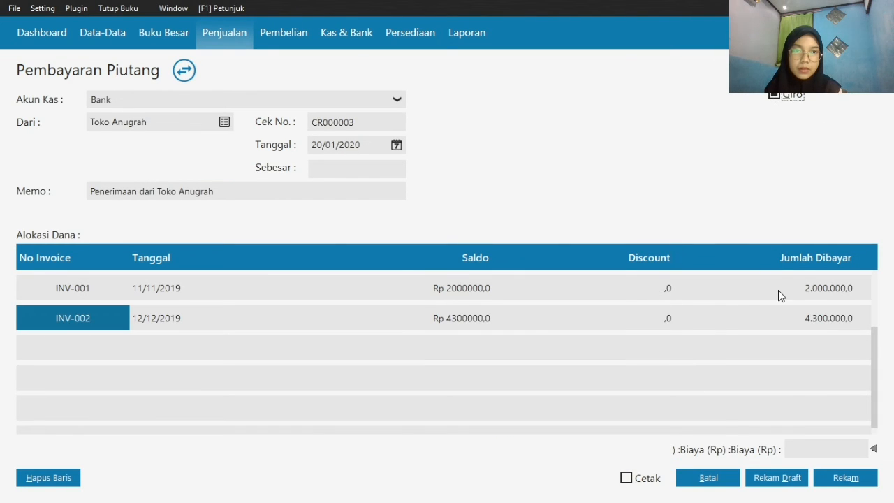
pyautogui.click(843, 483)
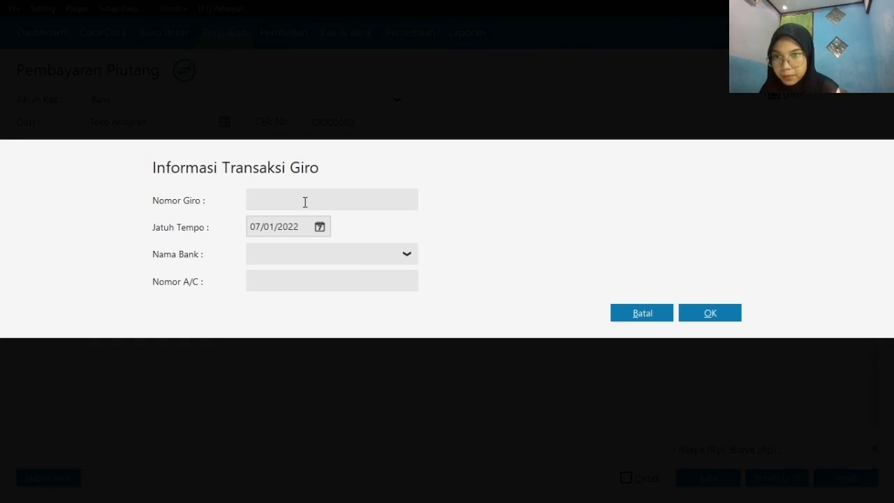
pyautogui.click(304, 205)
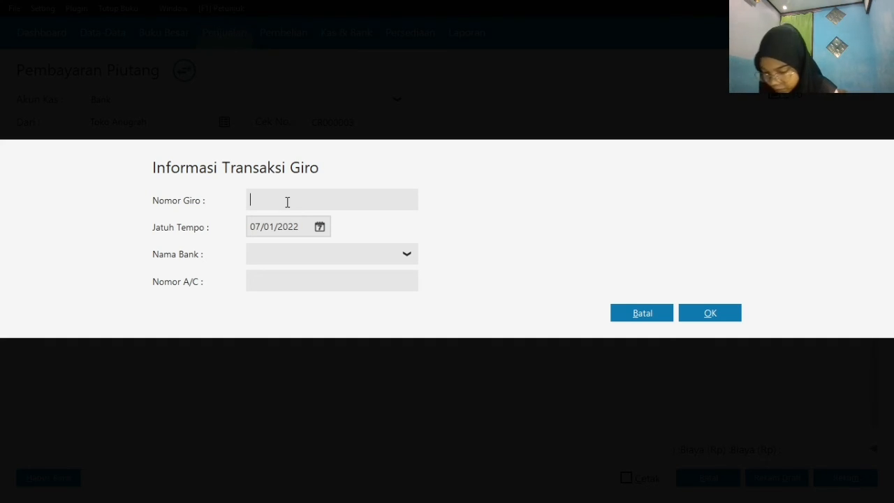
pyautogui.write('BG')
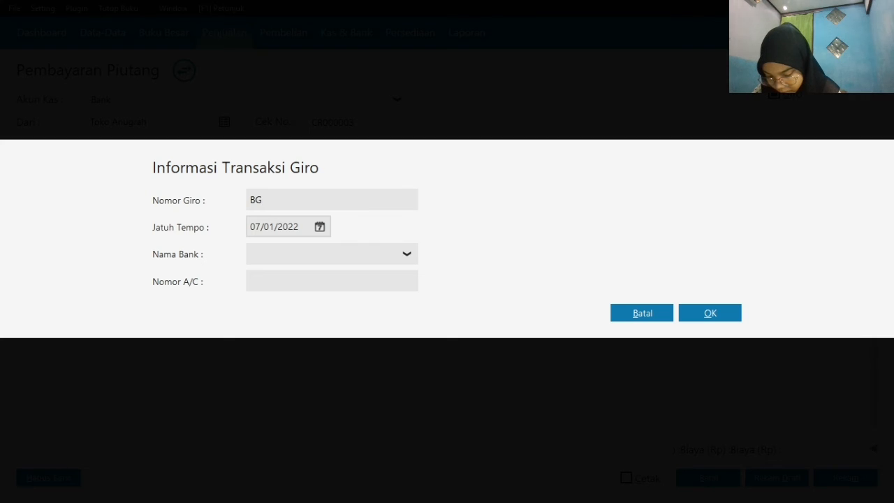
pyautogui.write('0')
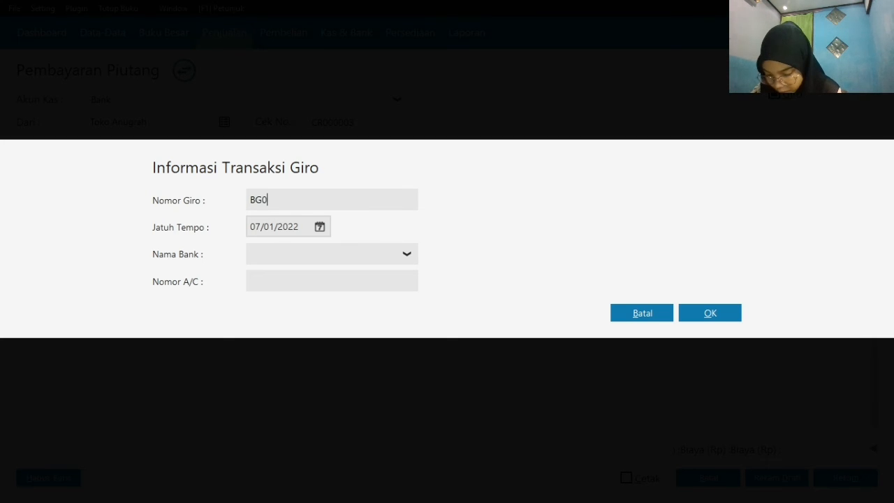
pyautogui.write('10')
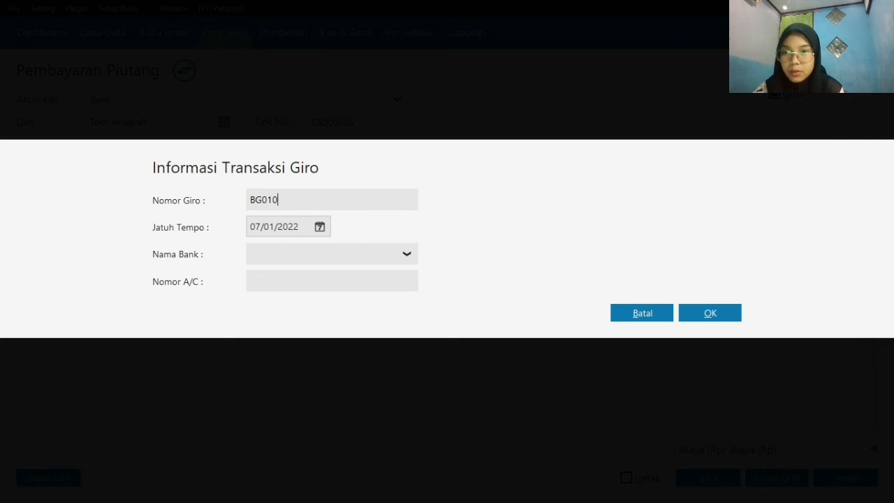
# Confirm the giro details to record the Toko Anugrah payment, and close the payment form
pyautogui.click(708, 308)
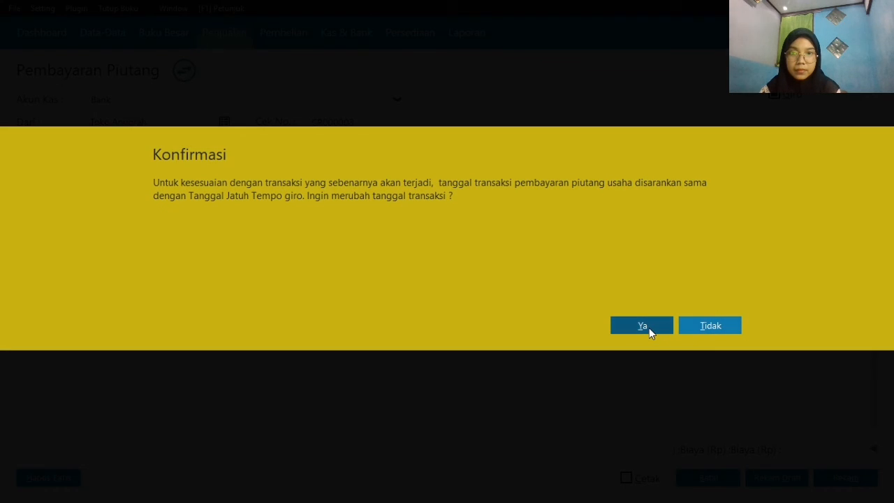
pyautogui.click(649, 327)
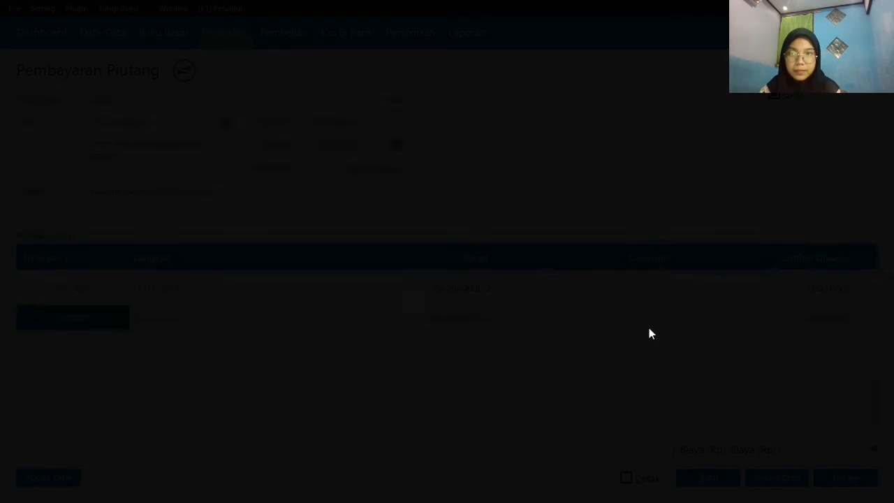
pyautogui.click(709, 349)
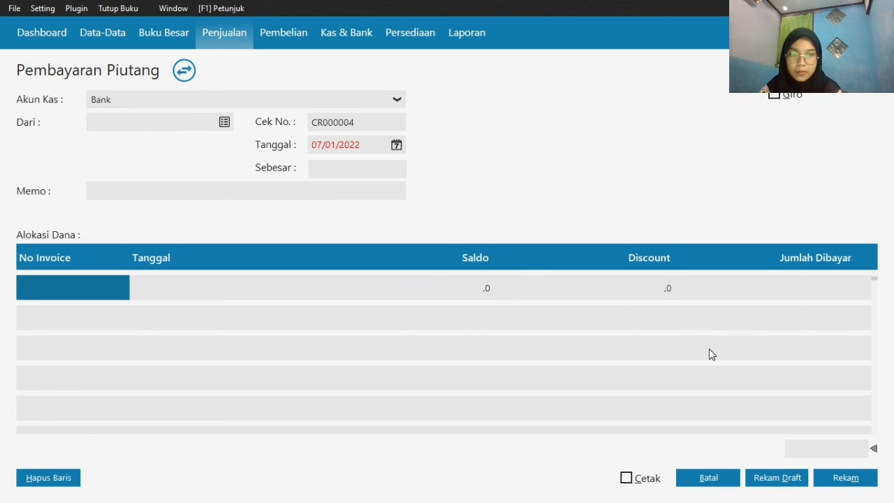
pyautogui.click(702, 482)
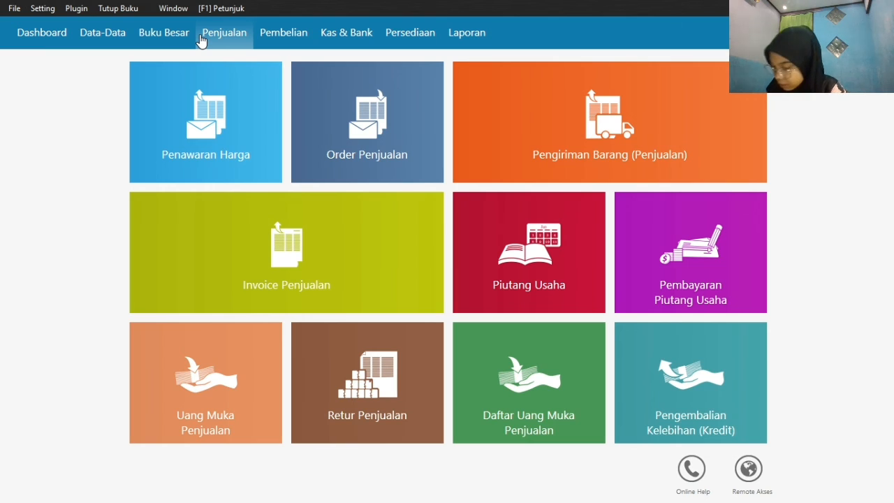
# Start a new sales invoice (Invoice Penjualan), mark it as cash (Tunai) and choose Toko Anugrah as the customer
pyautogui.moveTo(225, 237)
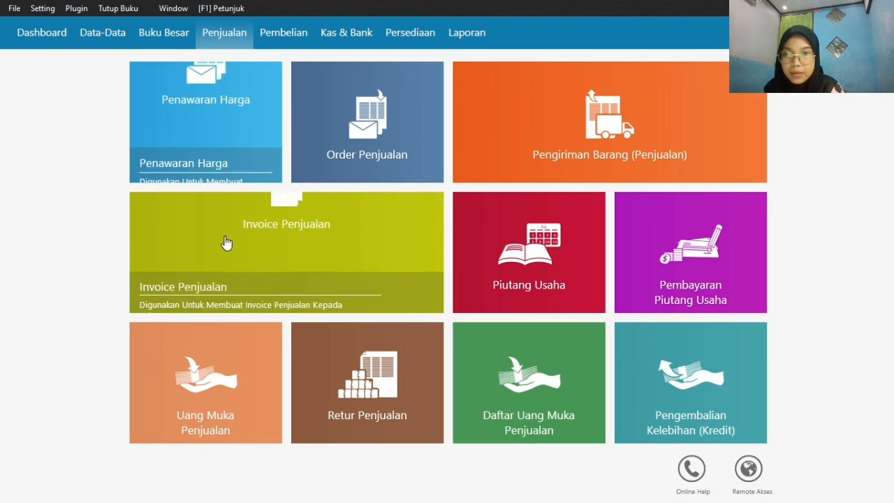
pyautogui.click(148, 298)
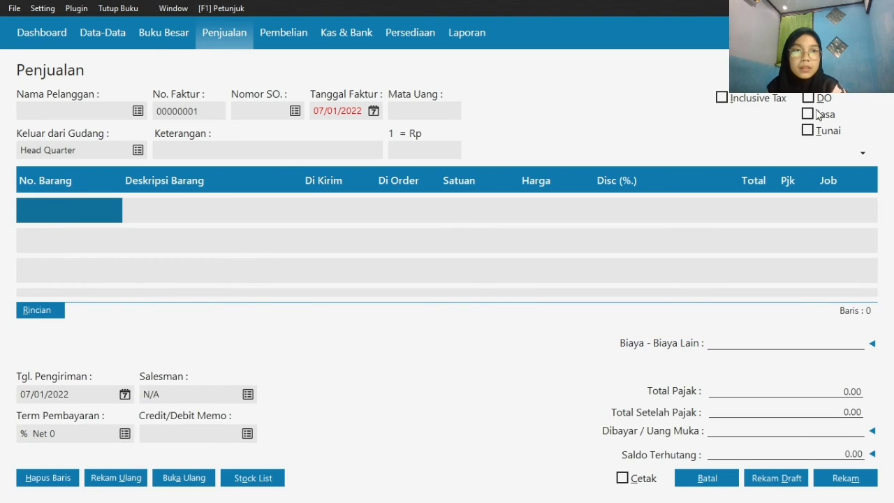
pyautogui.click(809, 136)
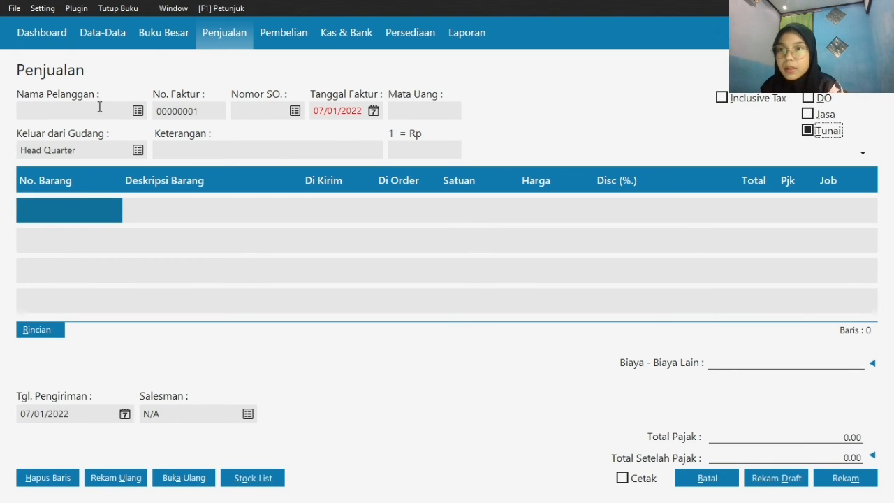
pyautogui.click(138, 110)
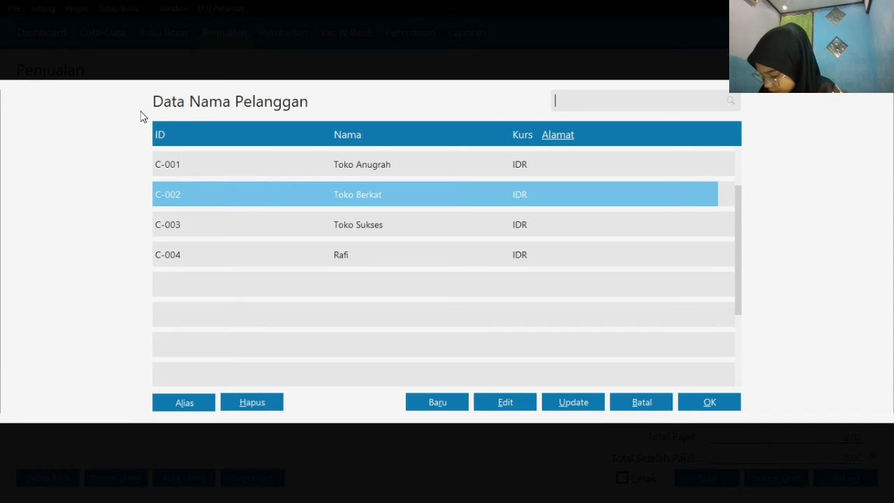
pyautogui.doubleClick(326, 164)
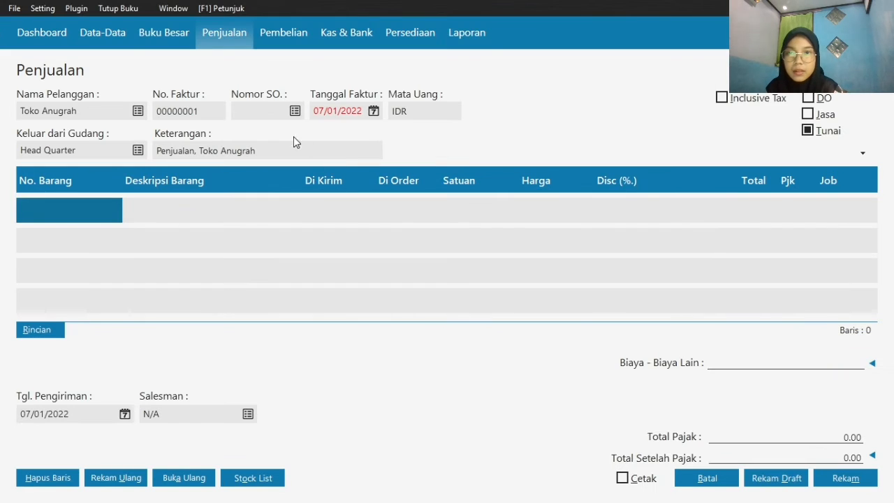
# Set the sales invoice date (Tanggal Faktur) to 21/01/2020
pyautogui.click(374, 111)
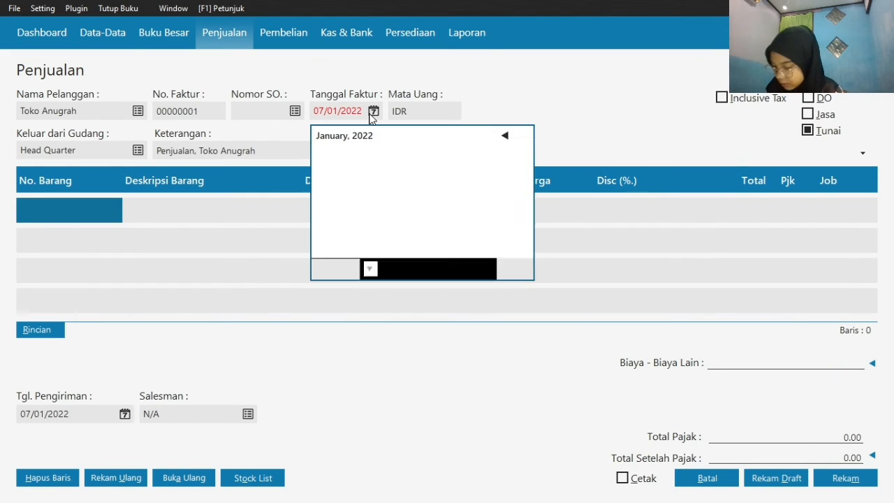
pyautogui.click(368, 270)
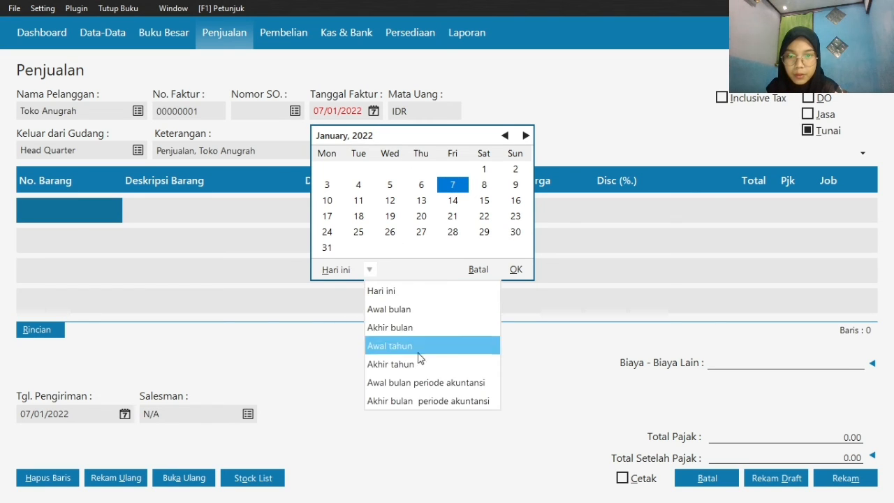
pyautogui.click(440, 401)
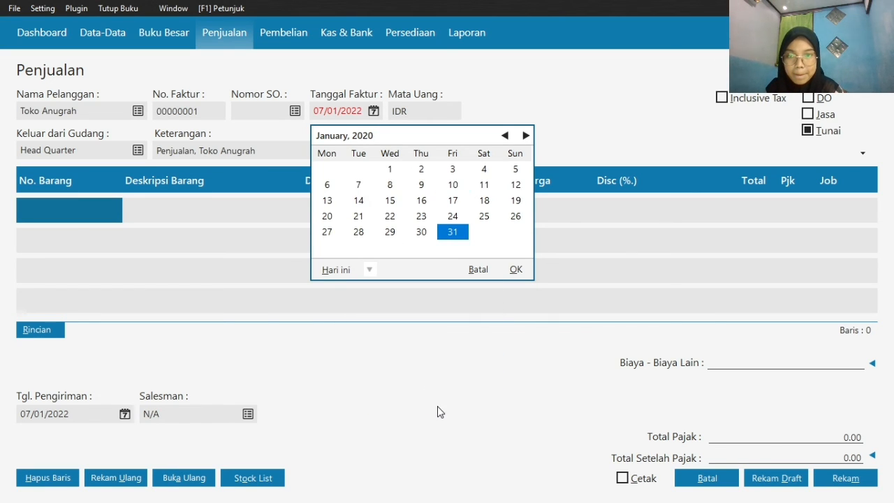
pyautogui.click(358, 218)
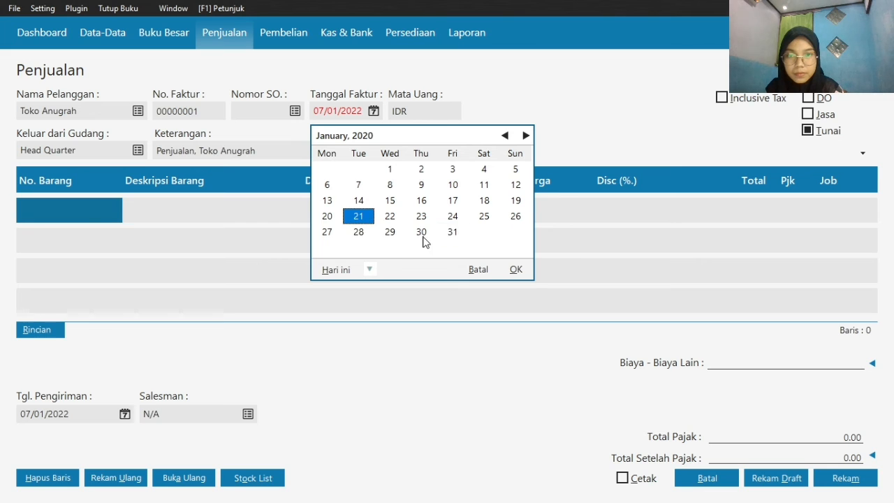
pyautogui.click(516, 270)
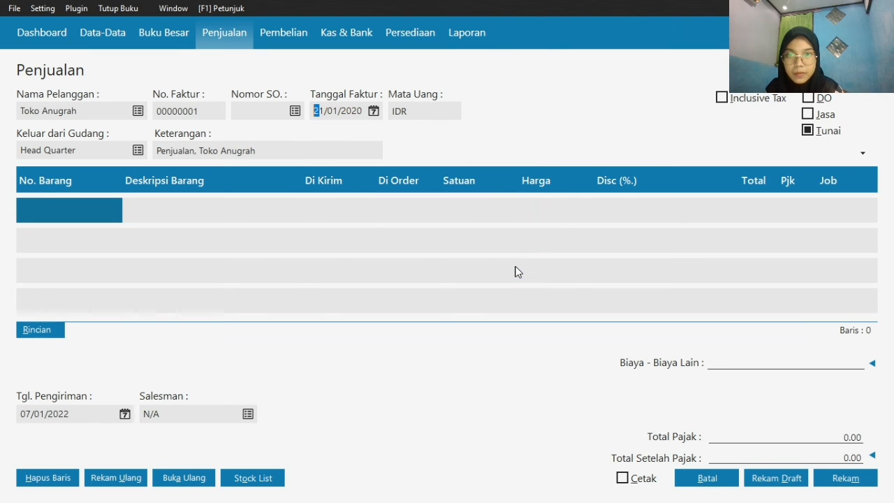
# Add item H-001 Samsung Galaxy J1 to the invoice's first line with delivered quantity 2 and price 2000000
pyautogui.doubleClick(89, 214)
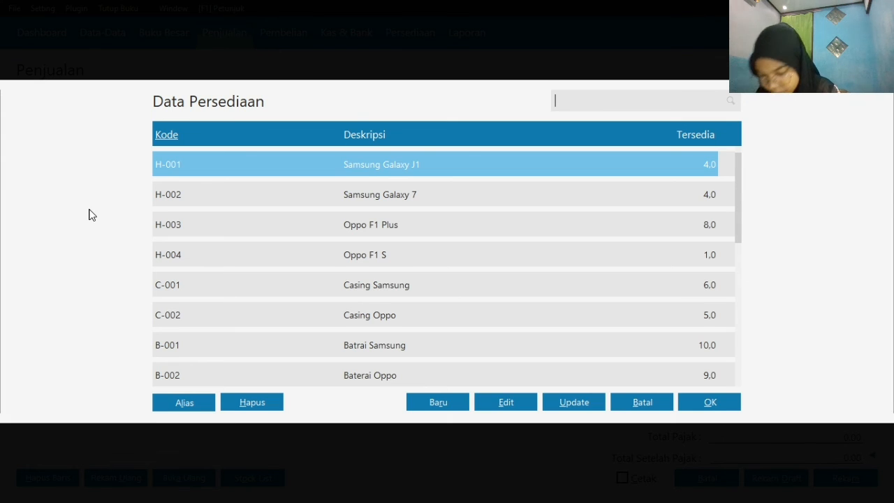
pyautogui.doubleClick(368, 167)
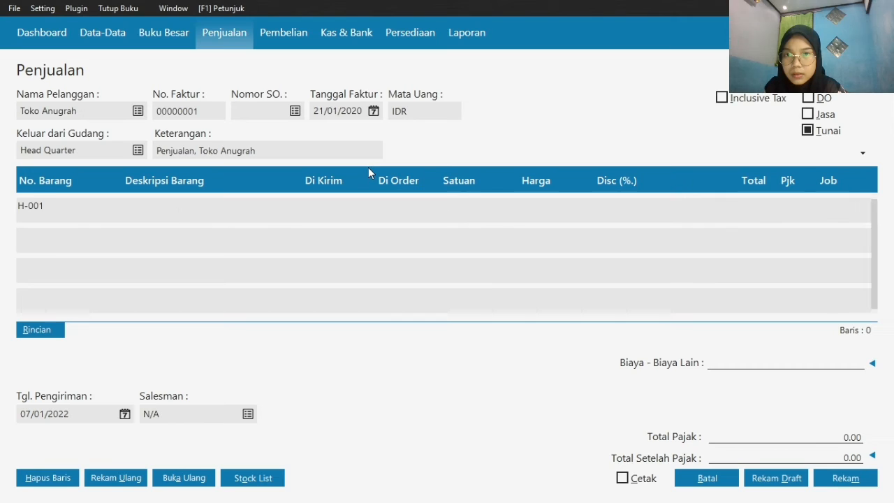
pyautogui.click(315, 211)
pyautogui.write('2')
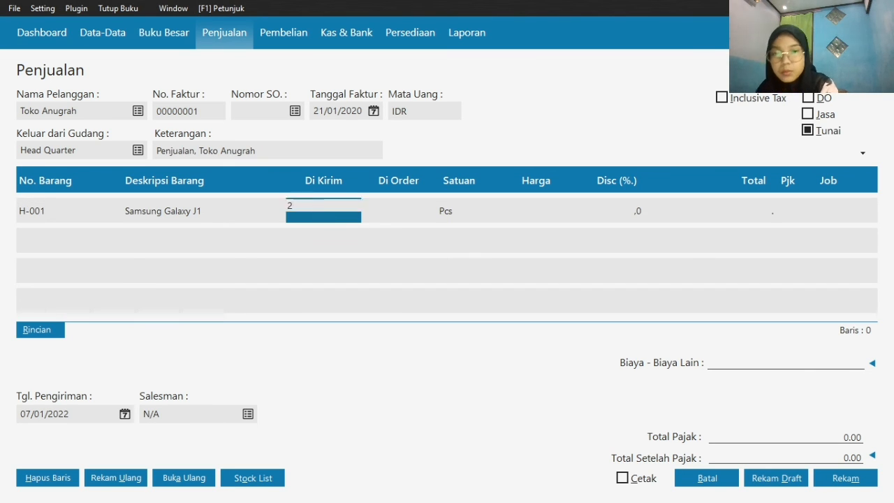
pyautogui.press('Return')
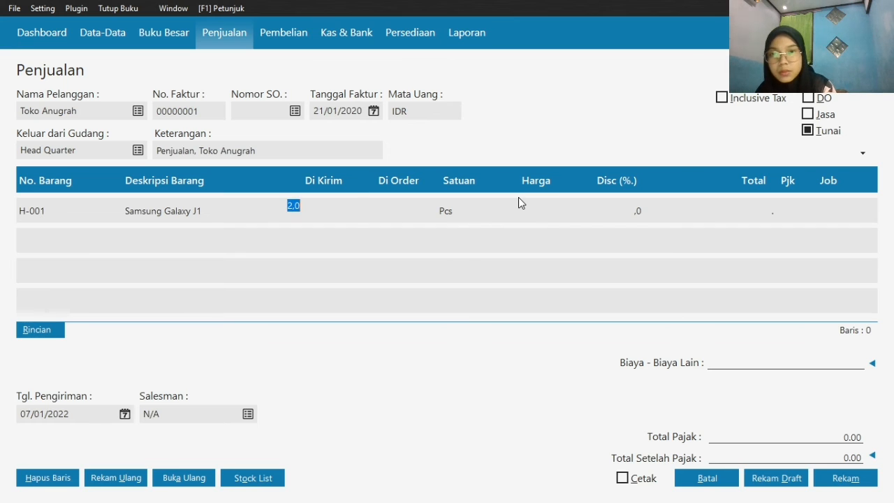
pyautogui.click(530, 208)
pyautogui.write('2000000')
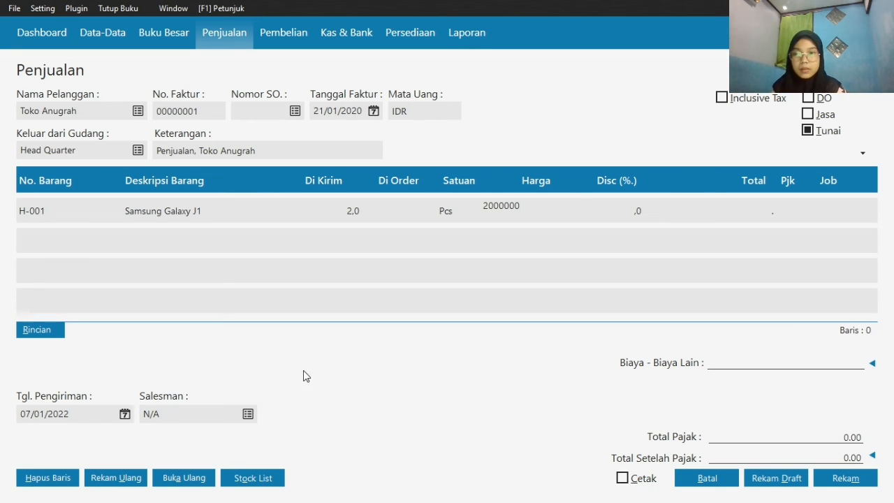
# Set the invoice's delivery date (Tgl. Pengiriman) to 21/01/2020
pyautogui.click(125, 415)
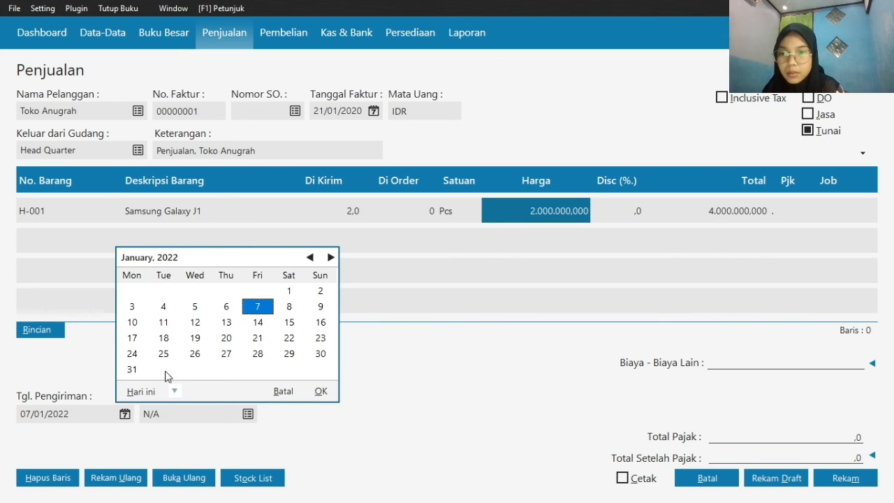
pyautogui.click(174, 391)
pyautogui.click(214, 373)
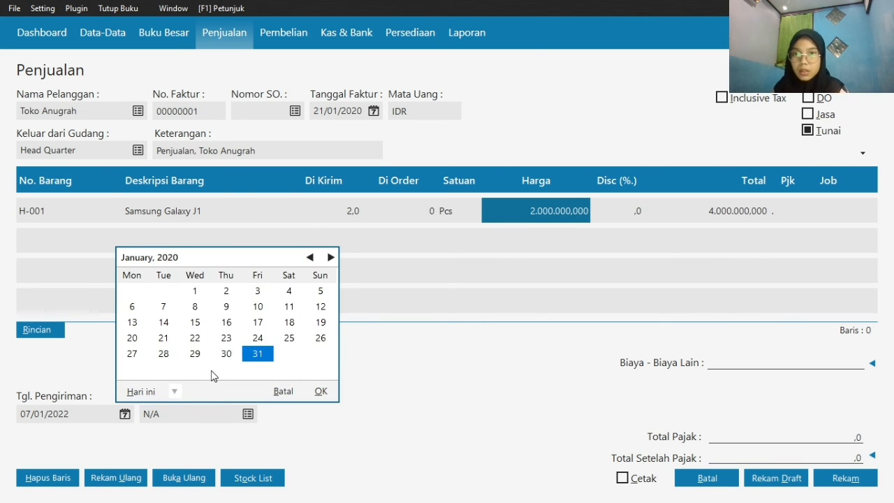
pyautogui.click(162, 338)
pyautogui.click(314, 393)
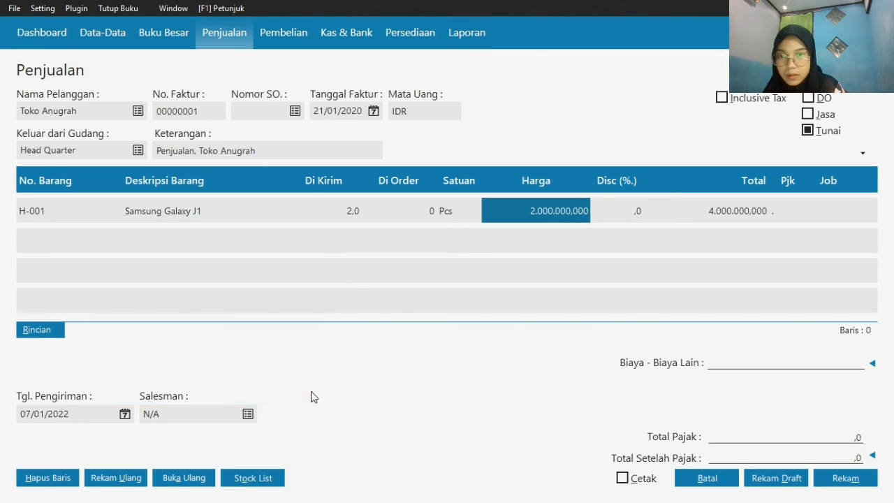
# Add a new employee record from the Salesman lookup with the salesman's name, and save it without NPWP/NIK details
pyautogui.click(248, 414)
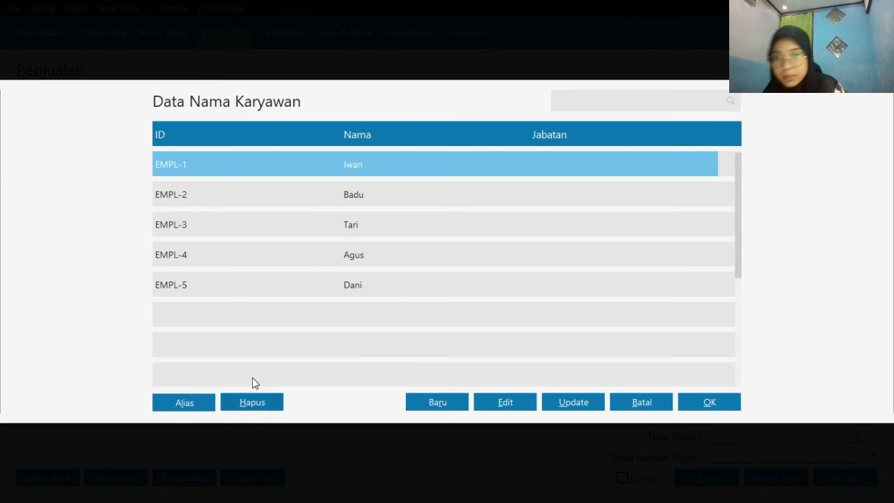
pyautogui.click(443, 396)
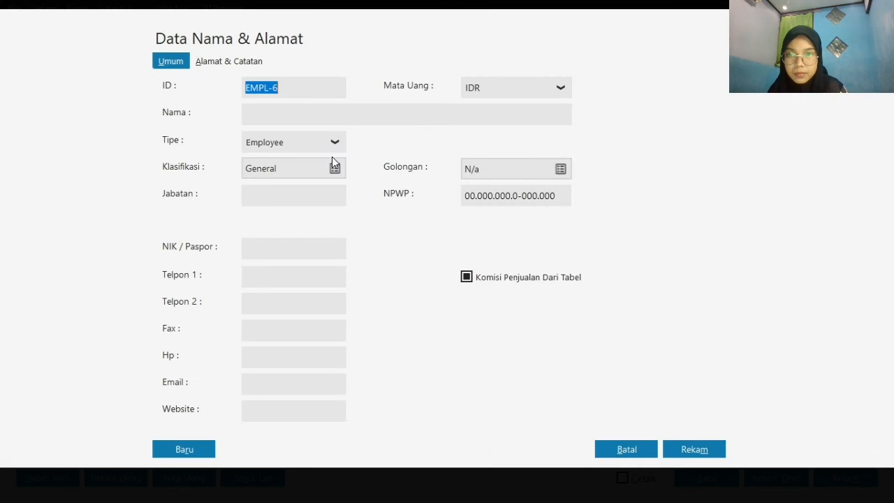
pyautogui.click(318, 115)
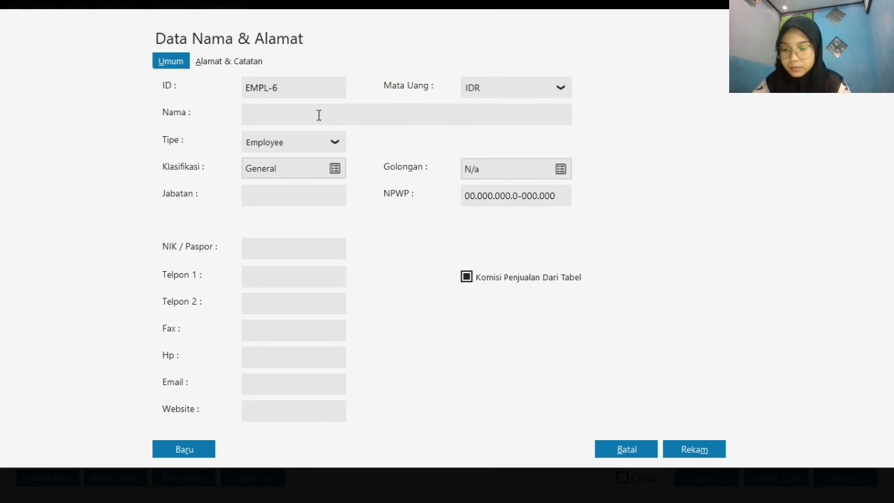
pyautogui.write('C')
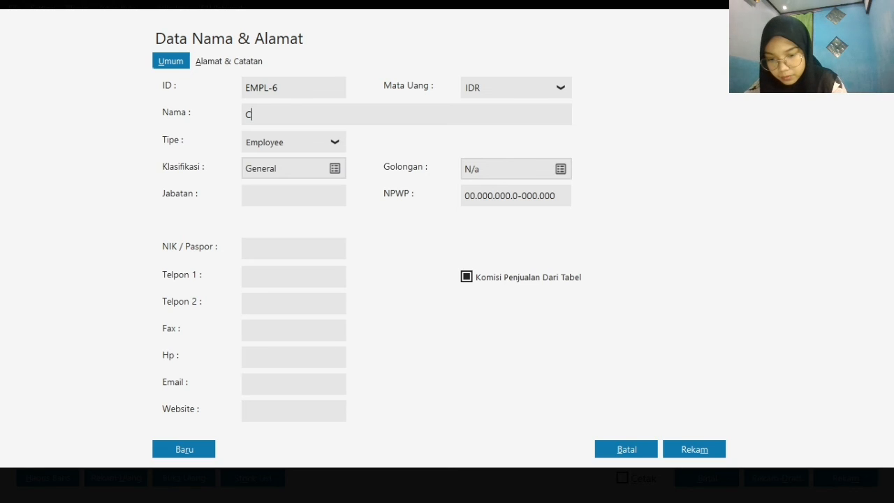
pyautogui.write('handra')
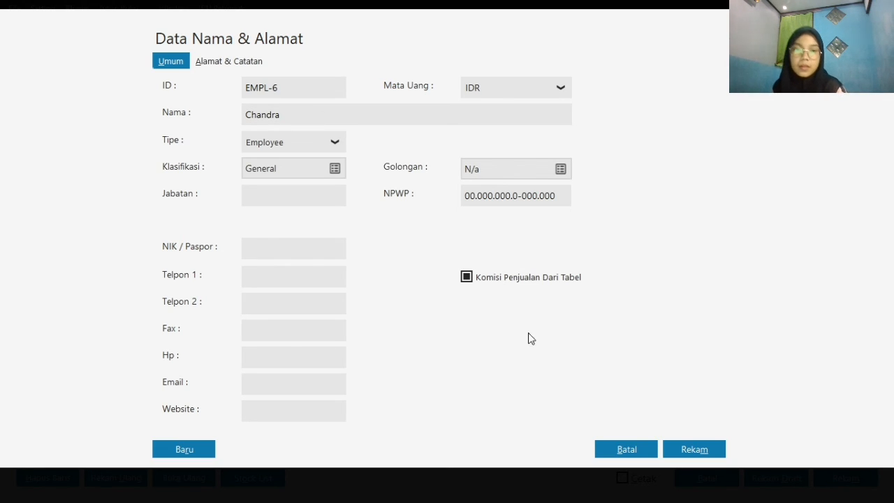
pyautogui.click(694, 449)
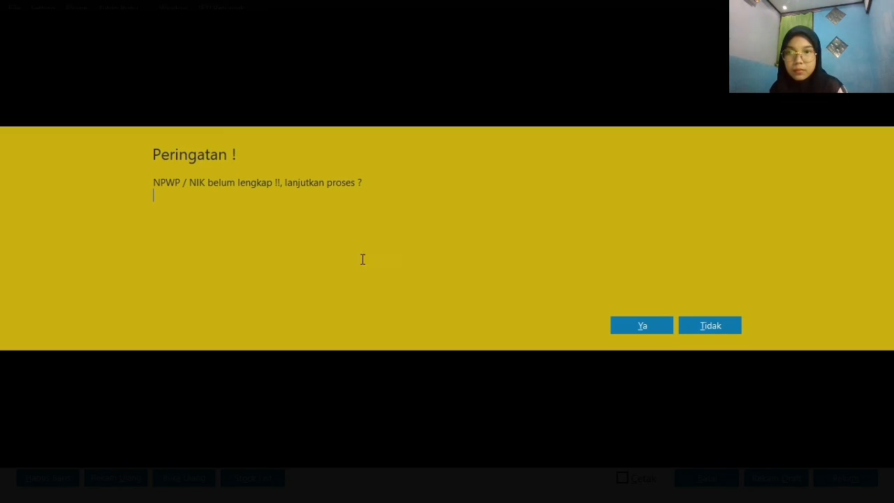
pyautogui.click(644, 325)
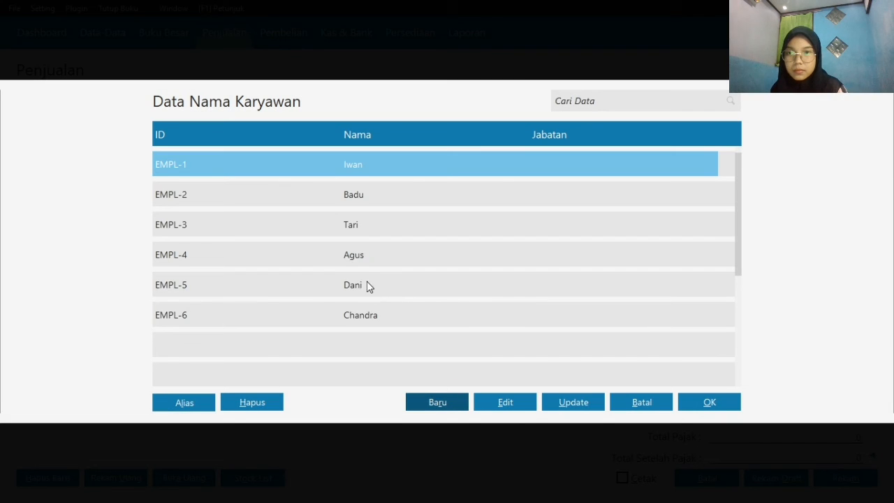
# Assign the newly added employee as the invoice's salesman and record the Toko Anugrah cash sale
pyautogui.click(389, 326)
pyautogui.click(718, 401)
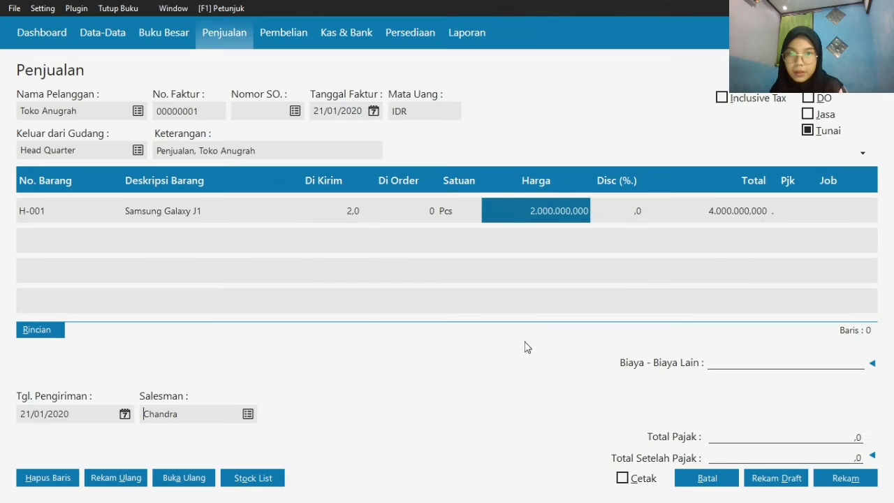
pyautogui.click(845, 481)
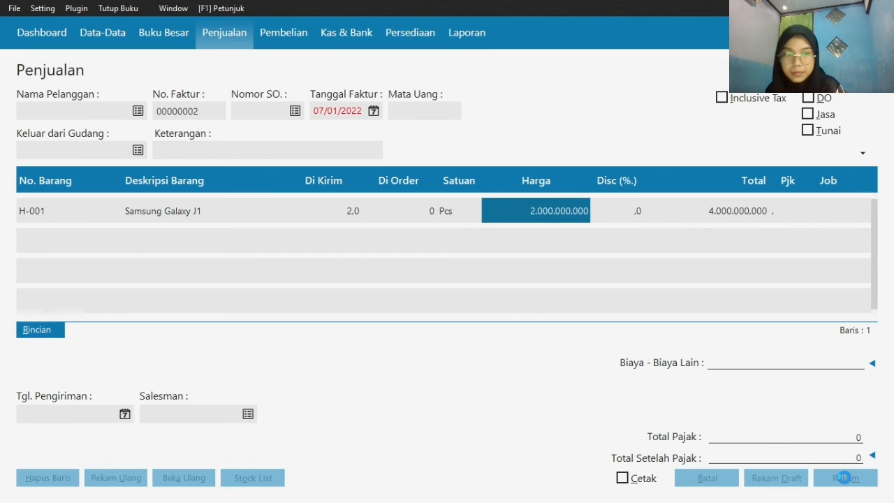
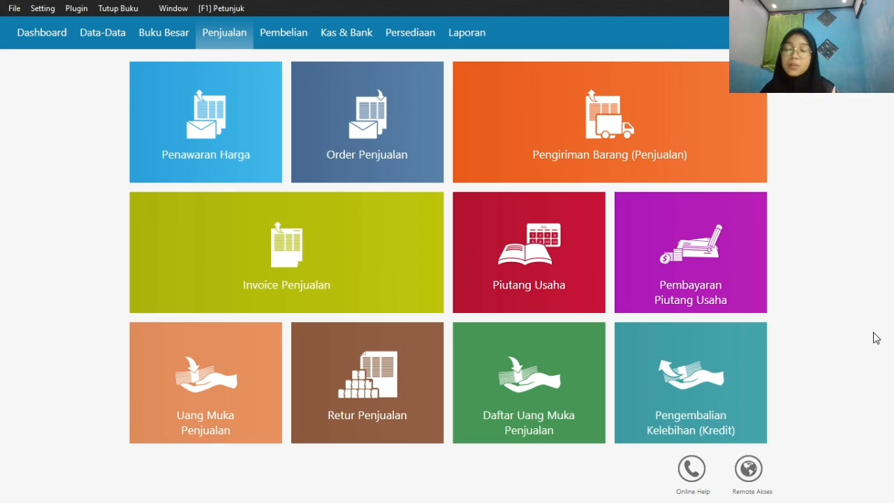
# Start a new trade payable payment (Pembayaran Hutang Usaha) and choose Toko Semangat as the recipient
pyautogui.moveTo(746, 305)
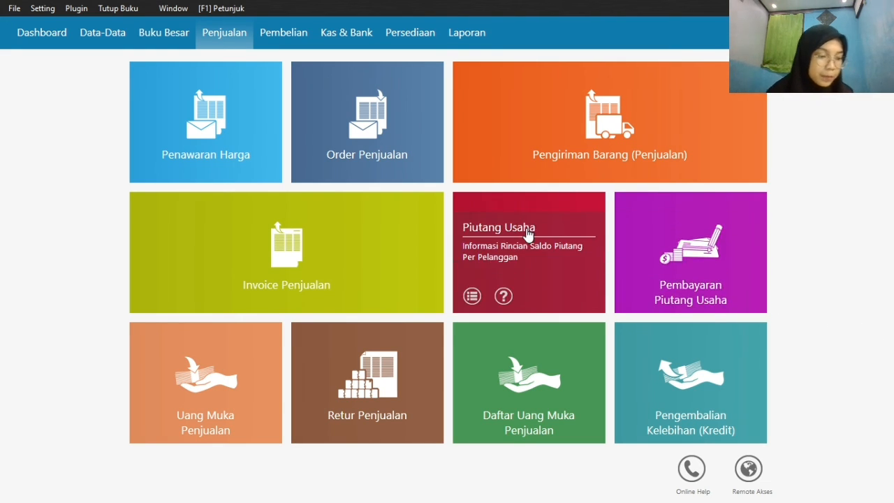
pyautogui.click(291, 43)
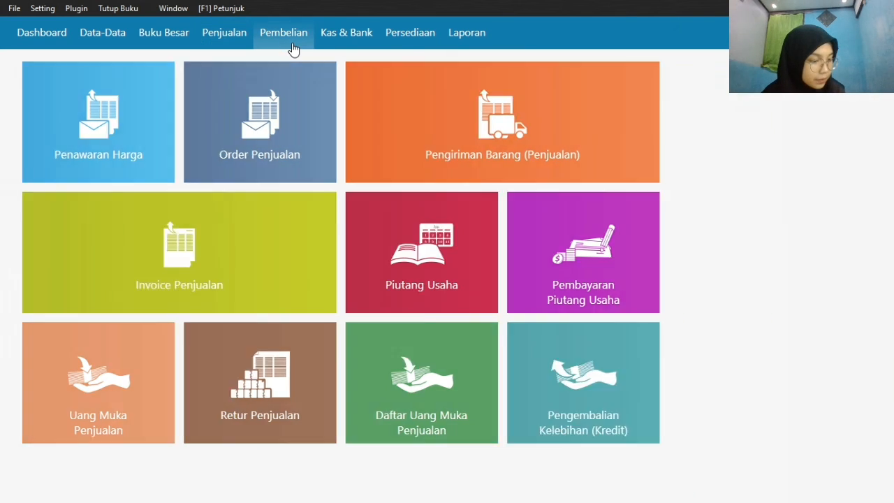
pyautogui.moveTo(641, 286)
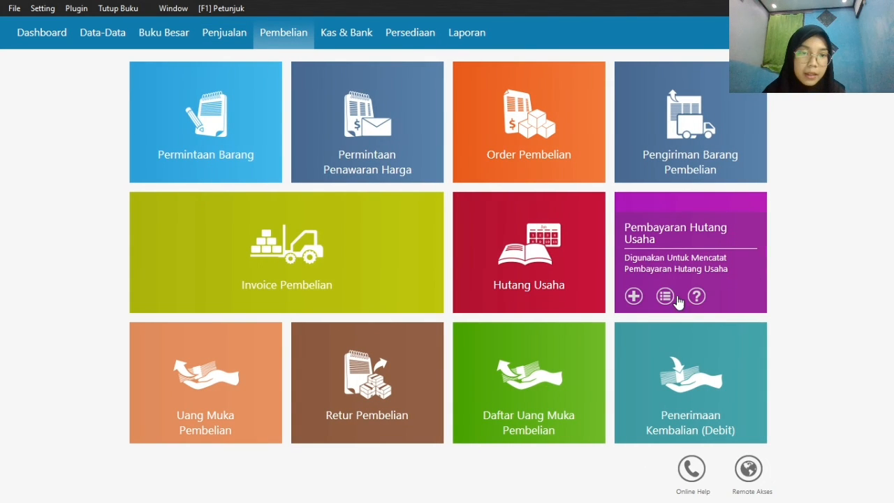
pyautogui.click(635, 297)
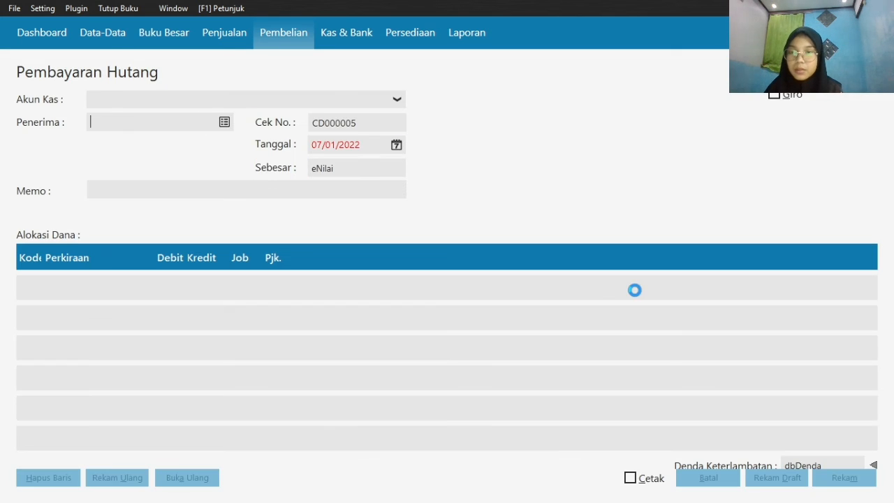
pyautogui.click(226, 124)
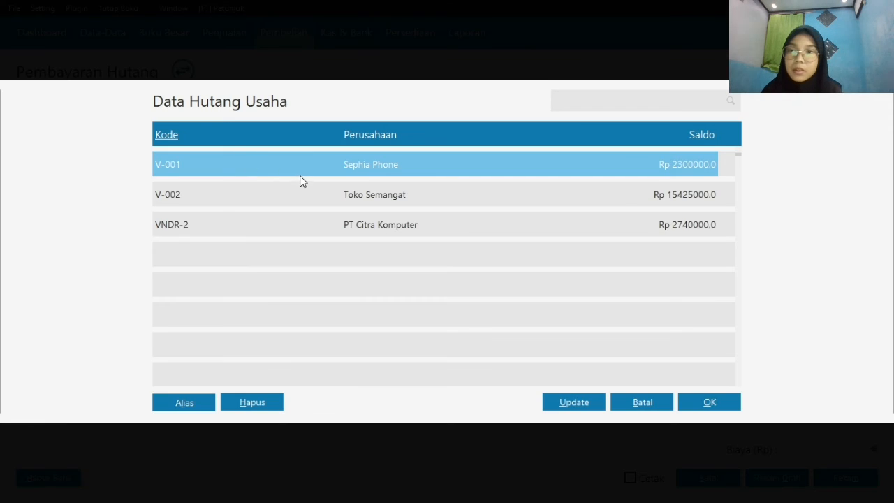
pyautogui.doubleClick(370, 199)
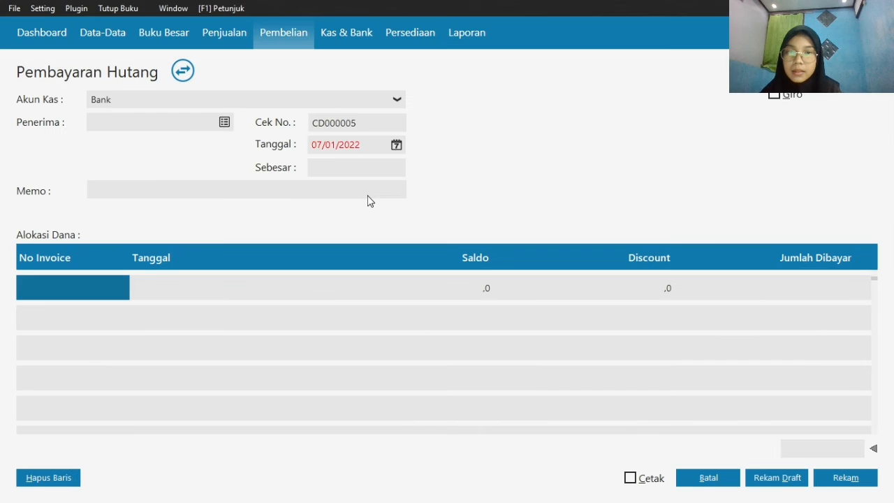
# Set the payable payment's date to 21/01/2020
pyautogui.click(396, 145)
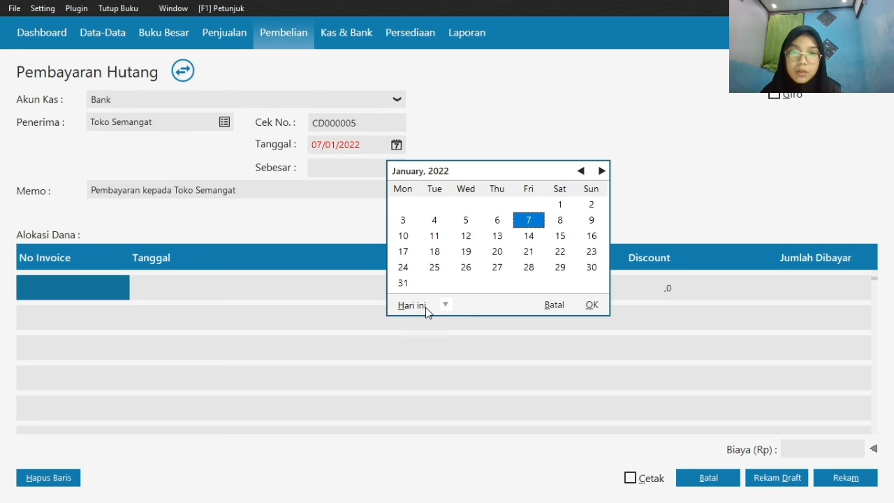
pyautogui.click(443, 306)
pyautogui.click(484, 427)
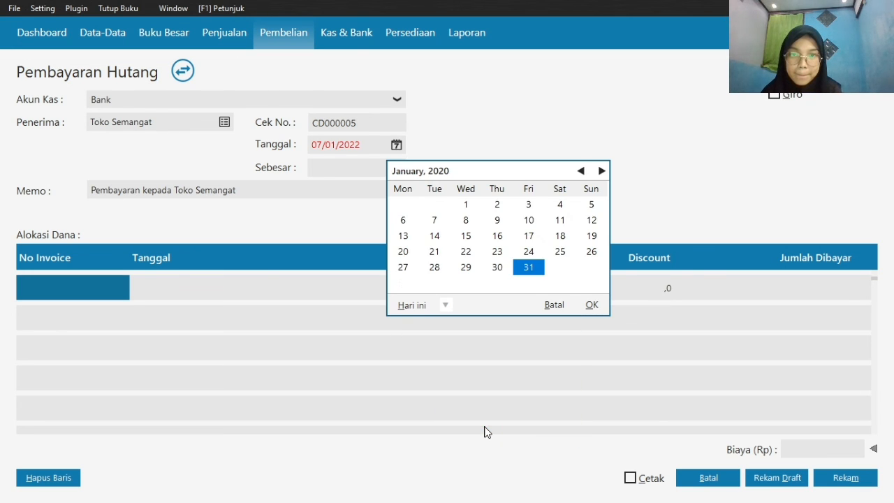
pyautogui.click(435, 252)
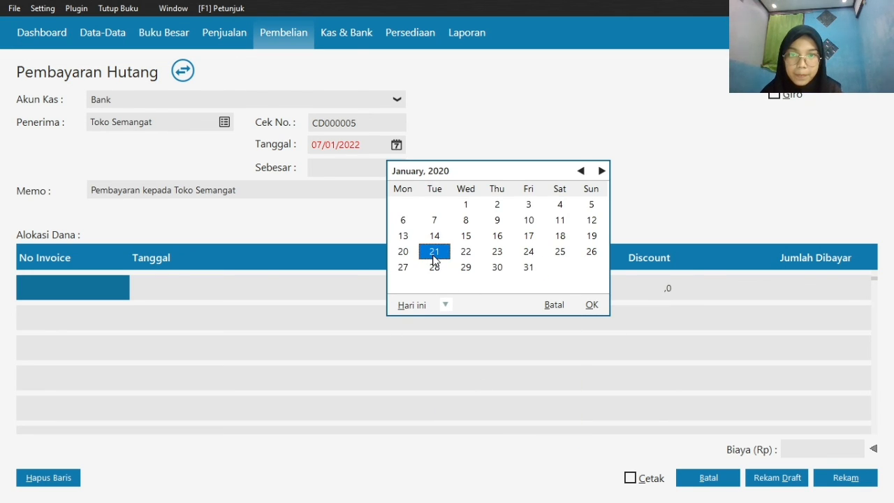
pyautogui.click(592, 305)
# Allocate the payment to invoice 00000003 with a paid amount of 3100000
pyautogui.doubleClick(84, 292)
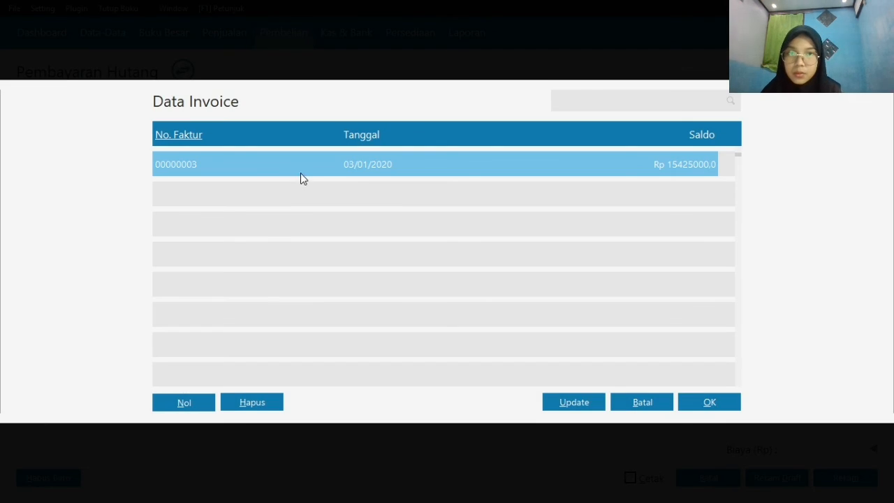
pyautogui.doubleClick(300, 171)
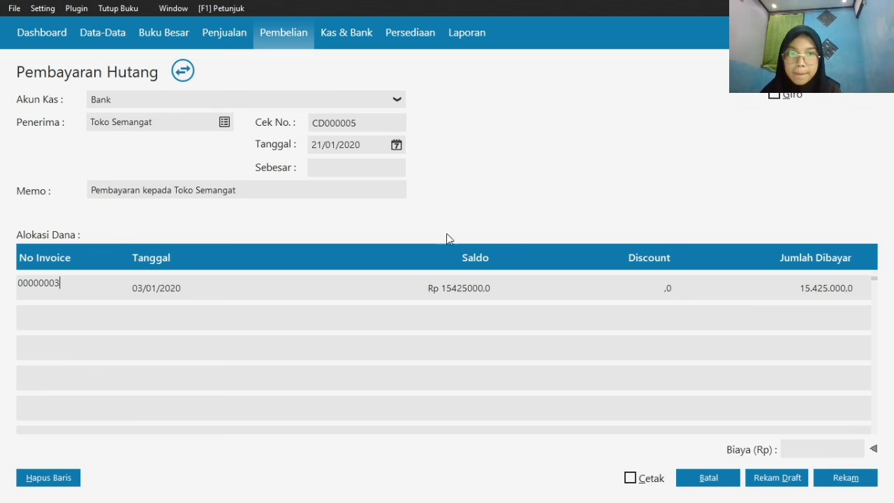
pyautogui.click(814, 284)
pyautogui.write('31')
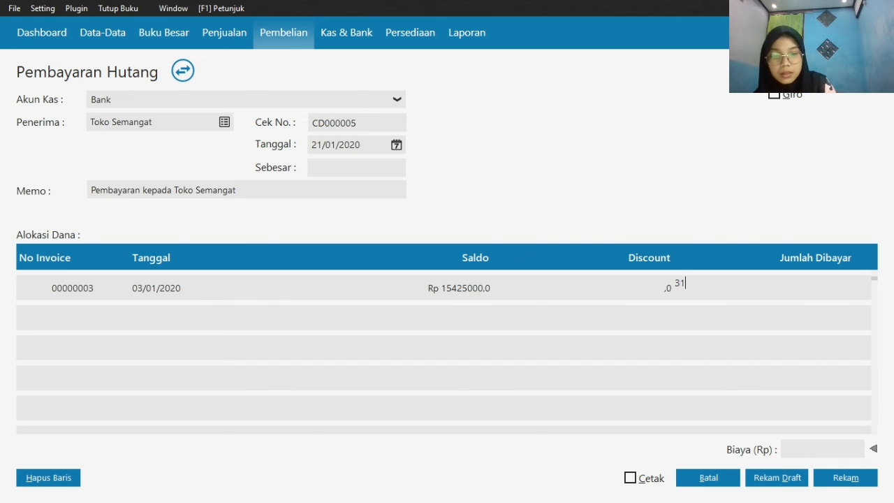
pyautogui.write('00000')
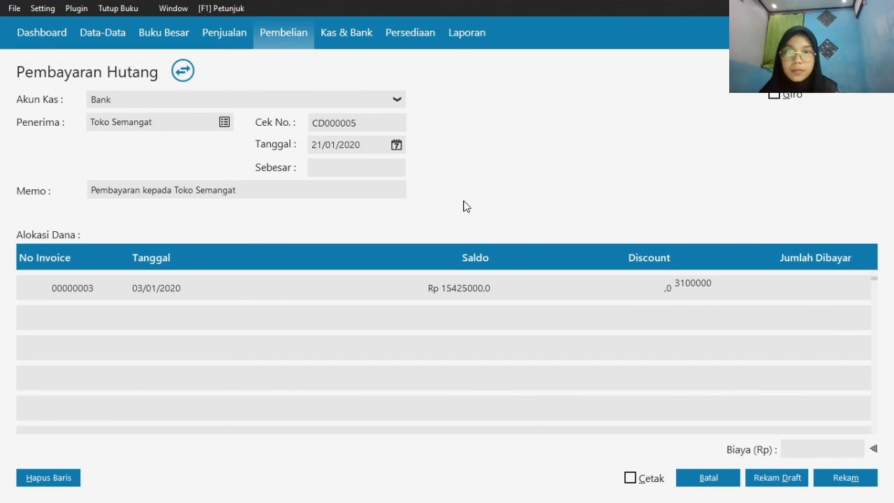
pyautogui.click(383, 168)
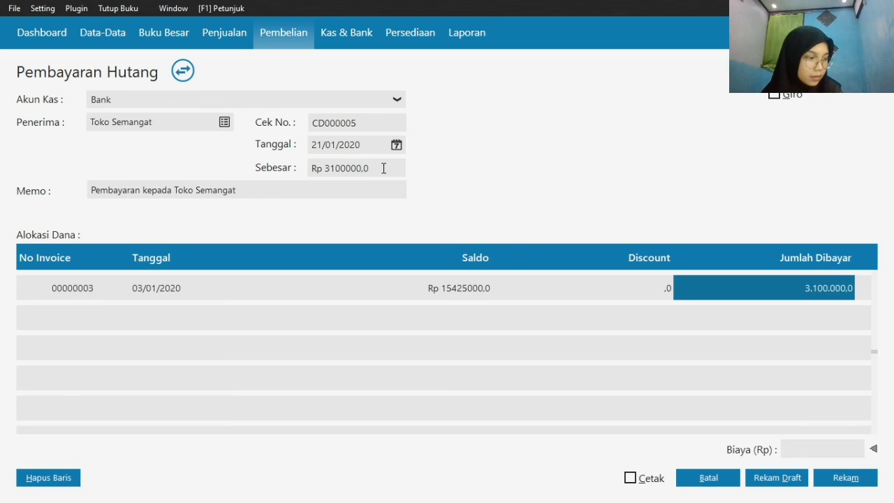
# Mark the payment as Giro, record it, and enter BG0001 as the giro number
pyautogui.click(775, 95)
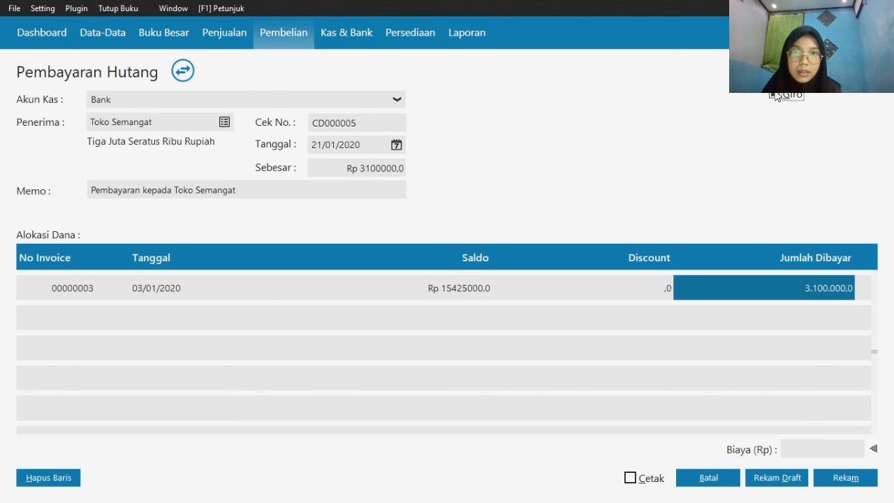
pyautogui.click(843, 478)
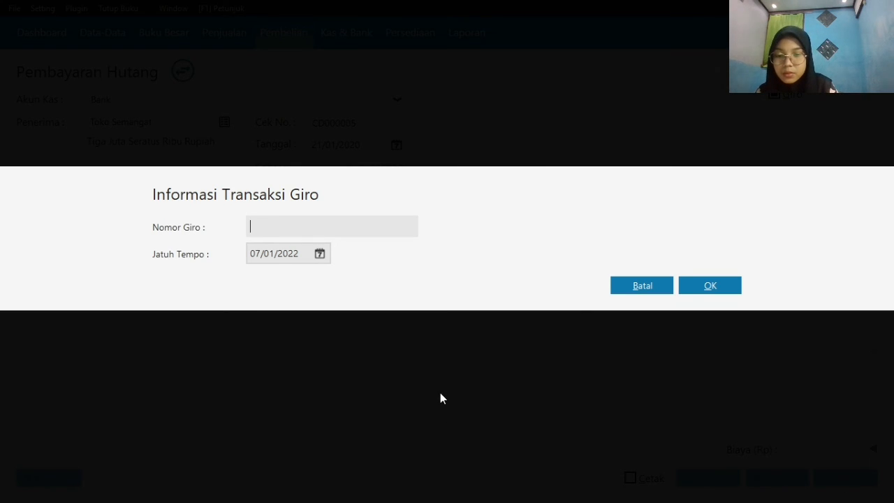
pyautogui.write('BG0001')
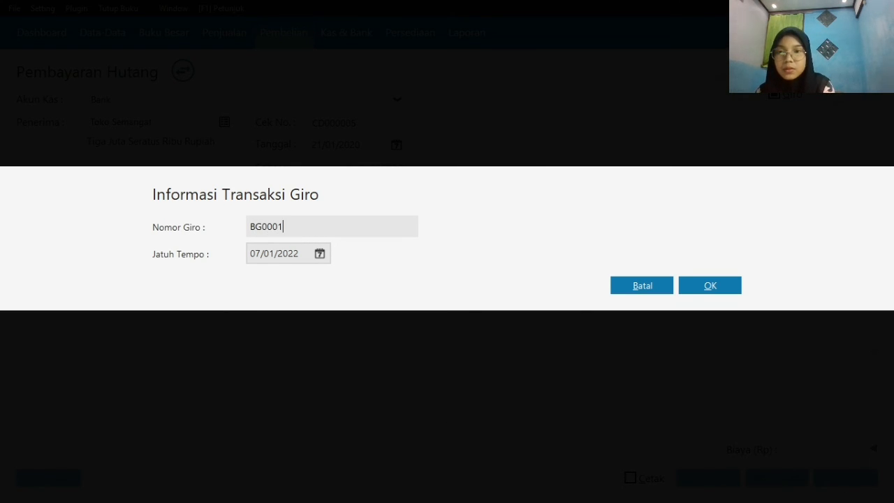
# Set the giro's due date (Jatuh Tempo) to 28/01/2020
pyautogui.click(314, 256)
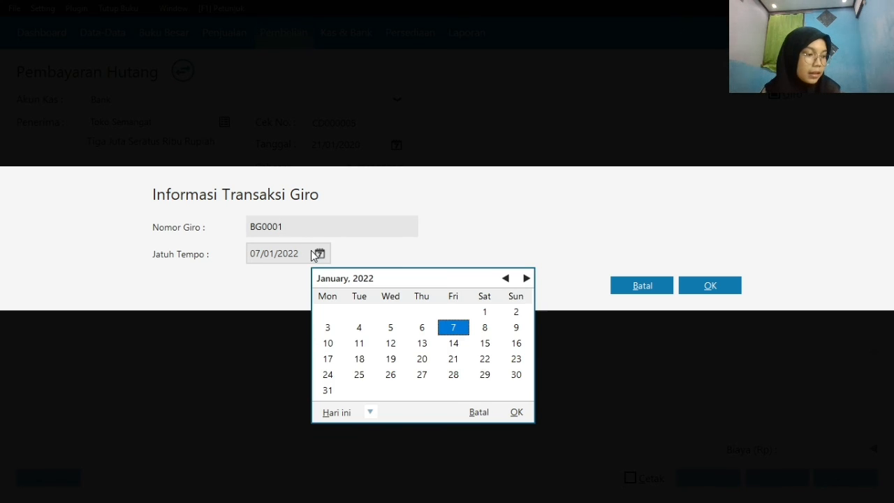
pyautogui.click(369, 412)
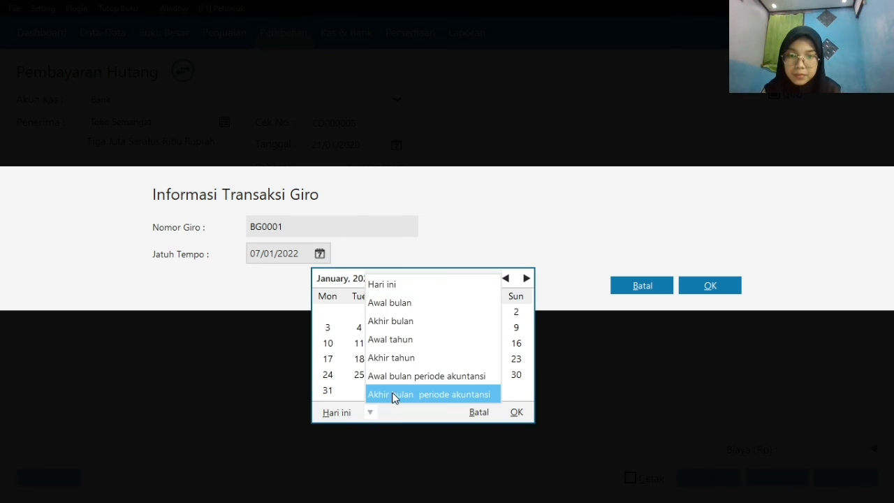
pyautogui.click(393, 396)
pyautogui.click(359, 375)
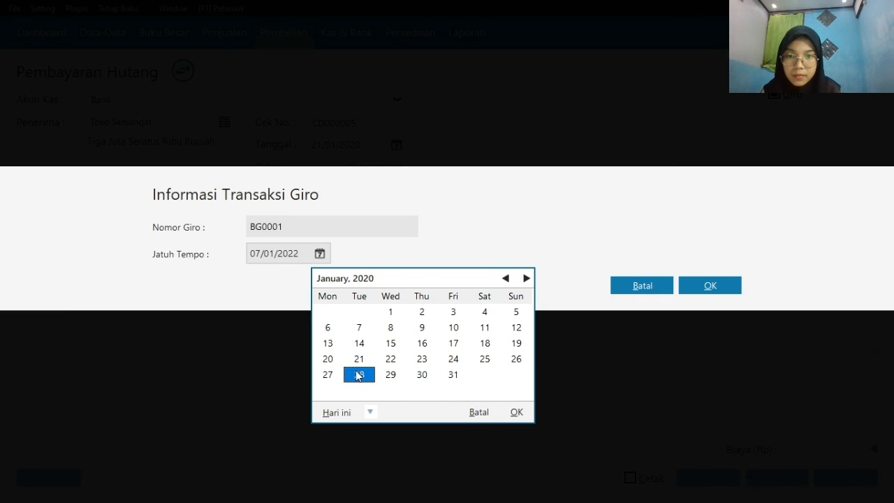
pyautogui.click(516, 411)
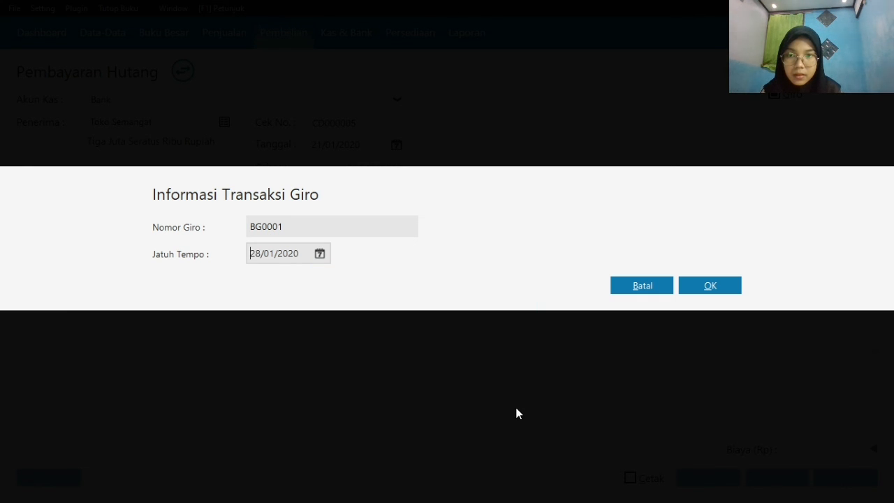
# Confirm the giro details, agree to match the transaction date to the giro due date, and leave the blank payment form
pyautogui.click(728, 288)
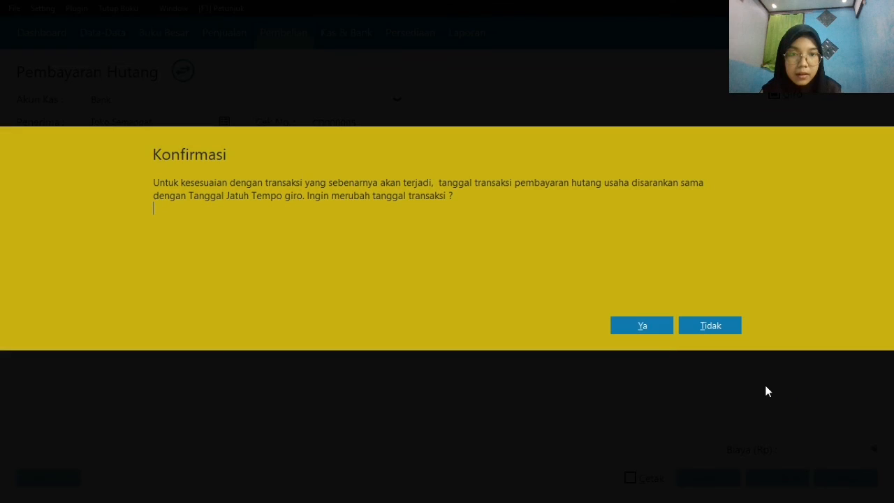
pyautogui.click(641, 326)
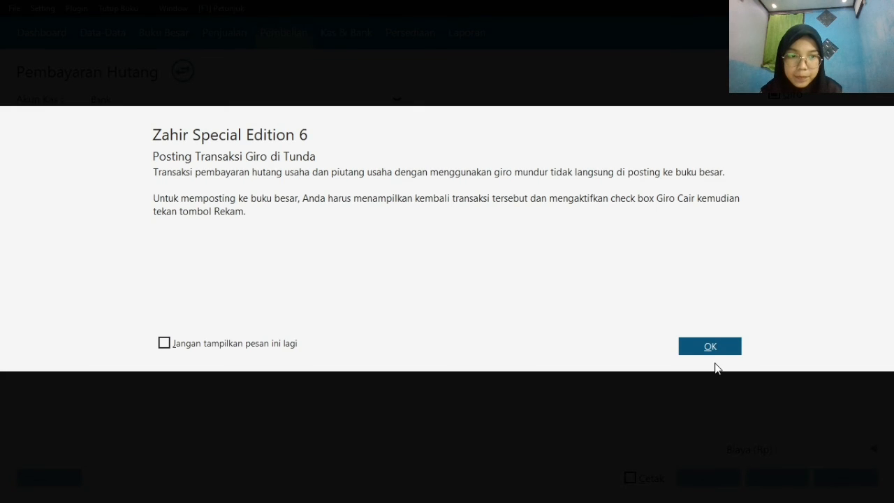
pyautogui.click(710, 347)
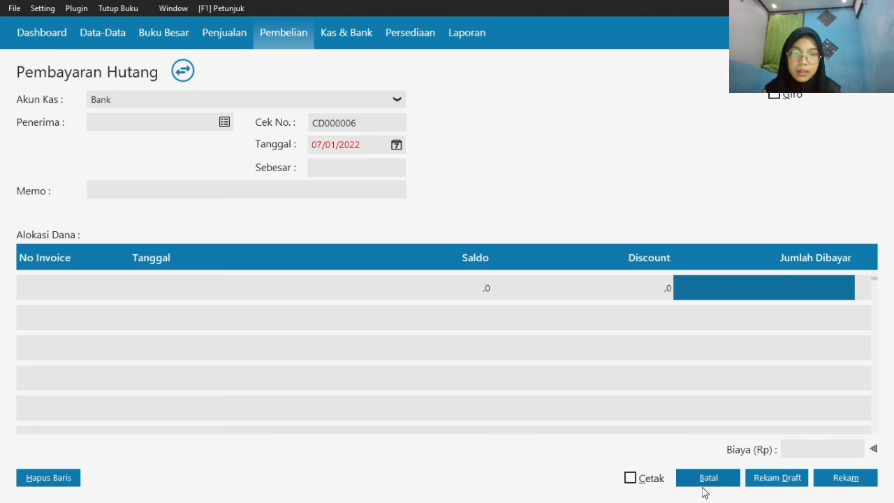
pyautogui.click(704, 478)
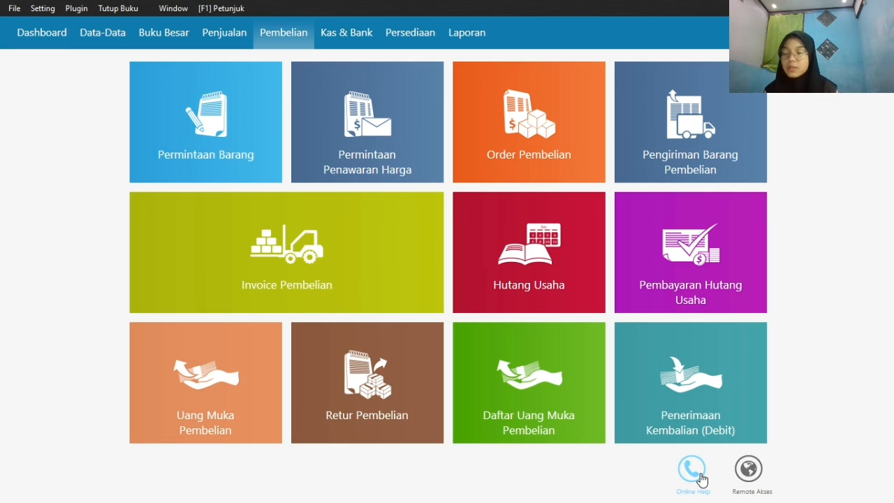
# Clear Toko Anugrah's incoming giro with reference CR000007 as Giro Cair, record the receivable payment, and return to the Giro Masuk list
pyautogui.click(347, 35)
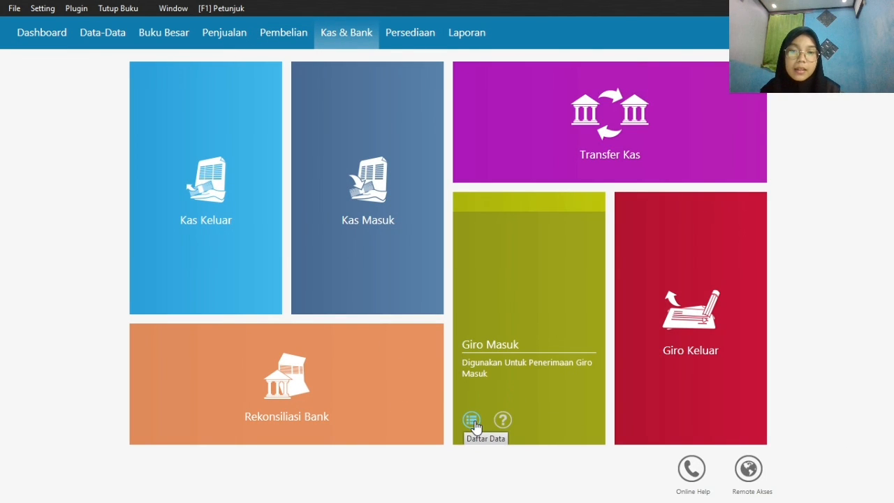
pyautogui.click(473, 421)
pyautogui.click(528, 180)
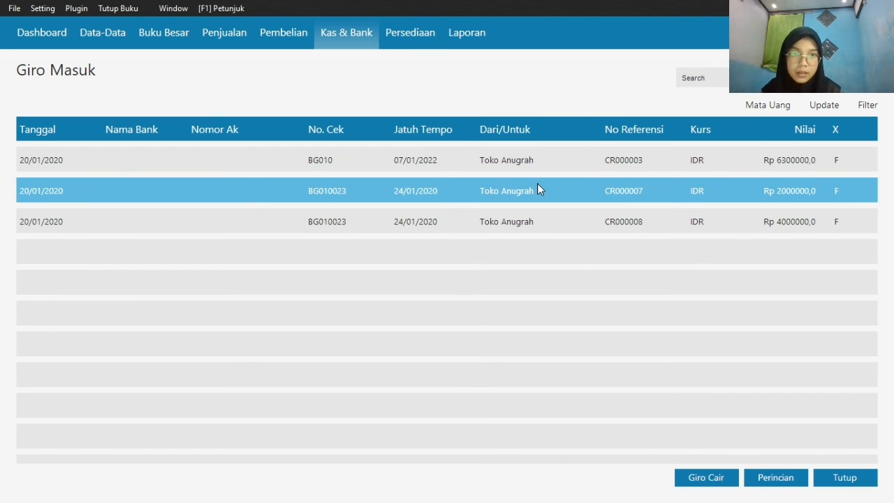
pyautogui.click(537, 183)
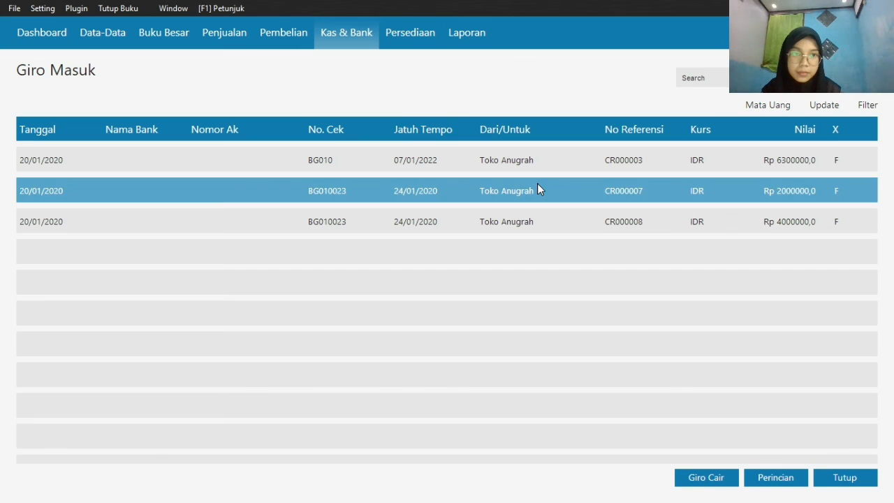
pyautogui.click(690, 479)
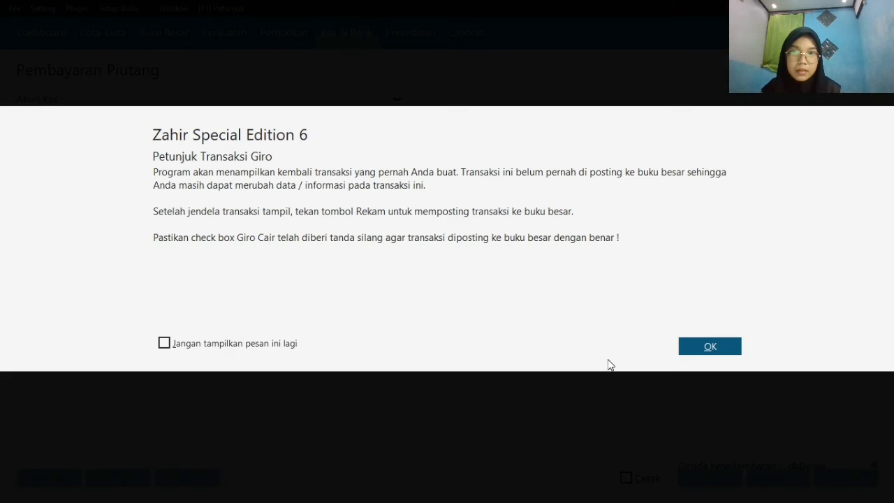
pyautogui.click(727, 345)
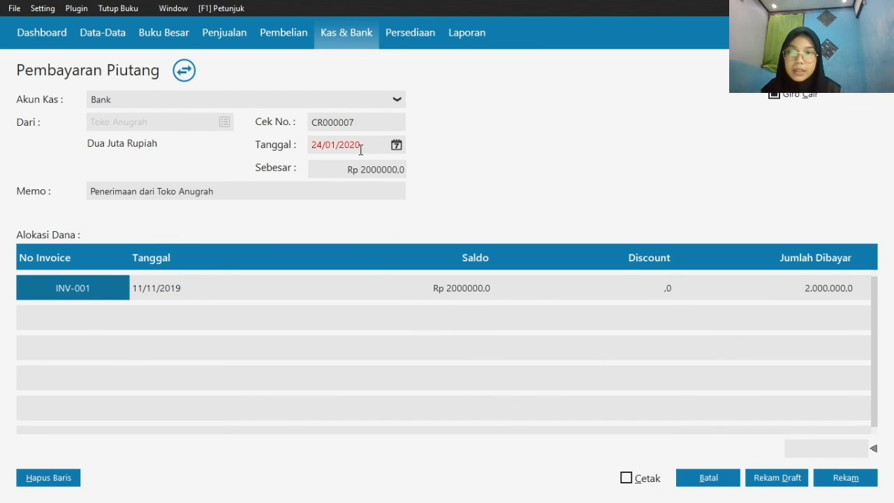
pyautogui.click(845, 477)
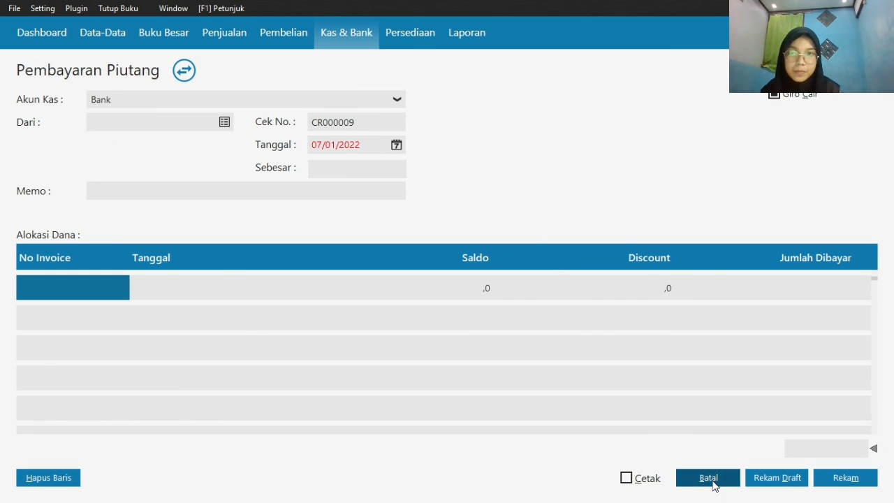
pyautogui.click(708, 478)
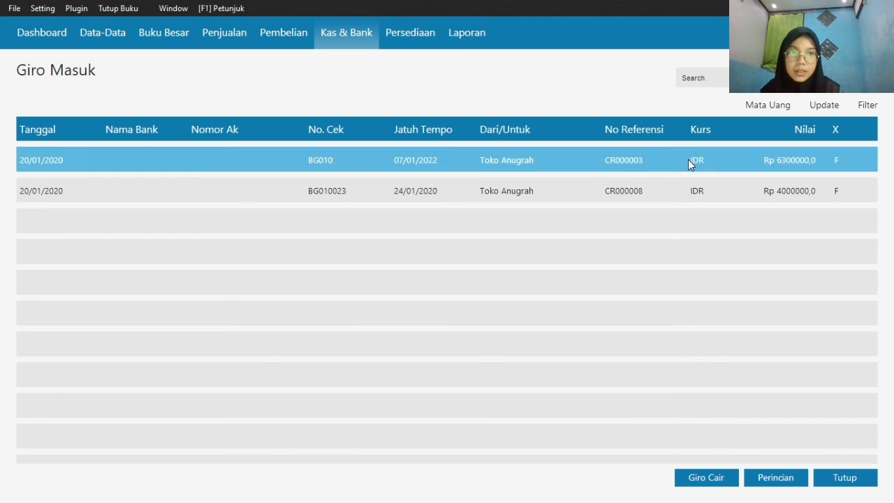
# Clear Toko Anugrah's incoming giro with reference CR000008 as Giro Cair, record the receivable payment, and close the Giro Masuk list
pyautogui.click(690, 187)
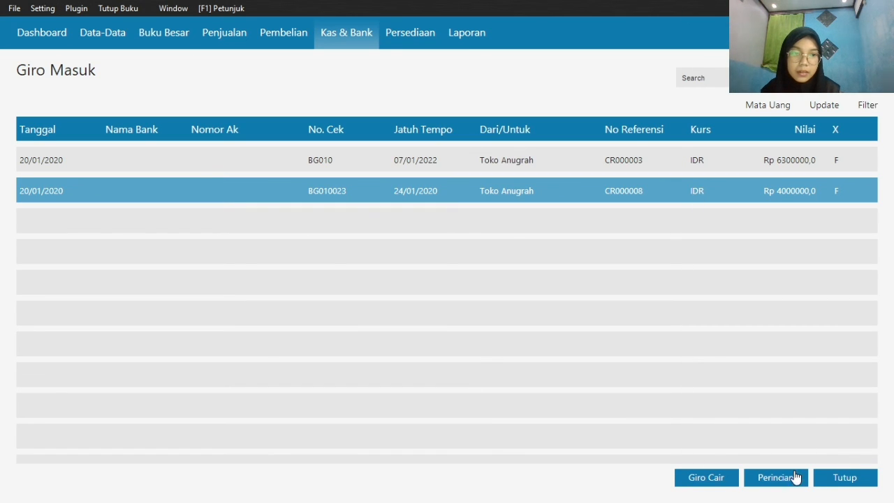
pyautogui.click(704, 477)
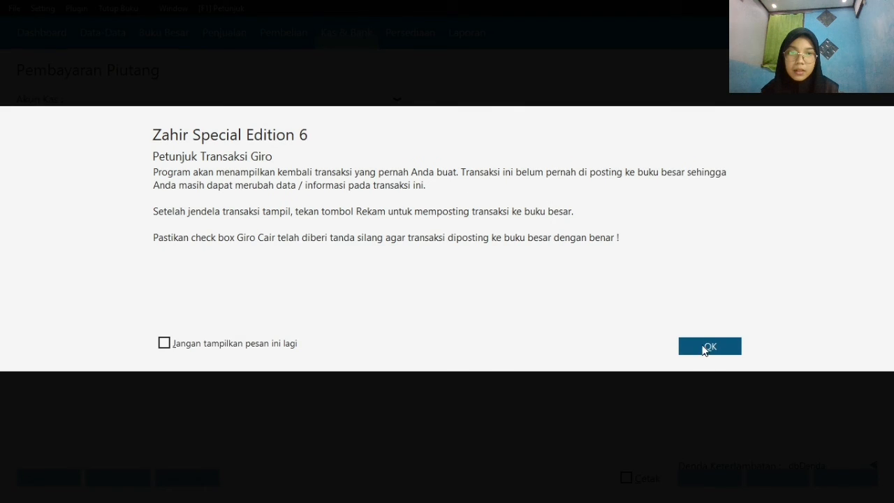
pyautogui.click(706, 347)
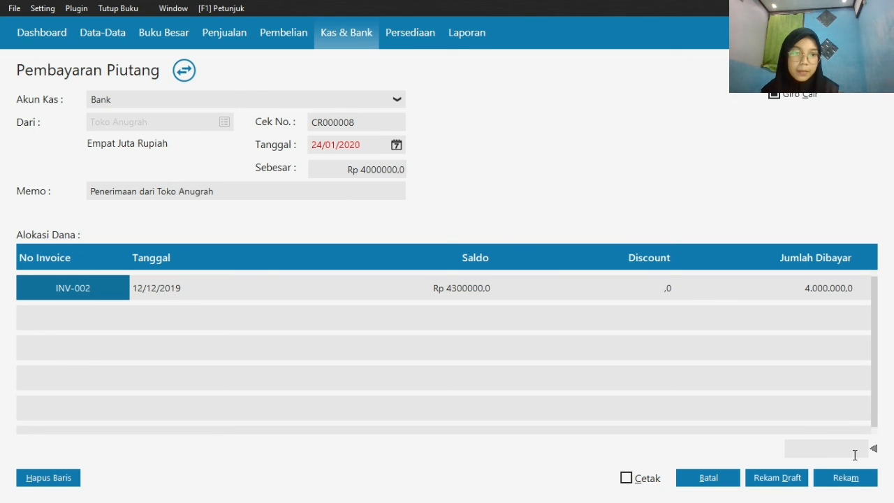
pyautogui.click(852, 483)
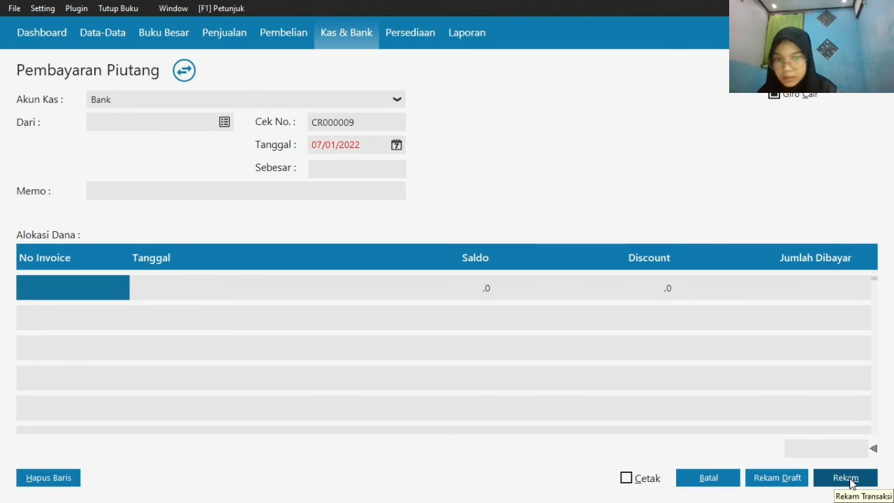
pyautogui.click(722, 478)
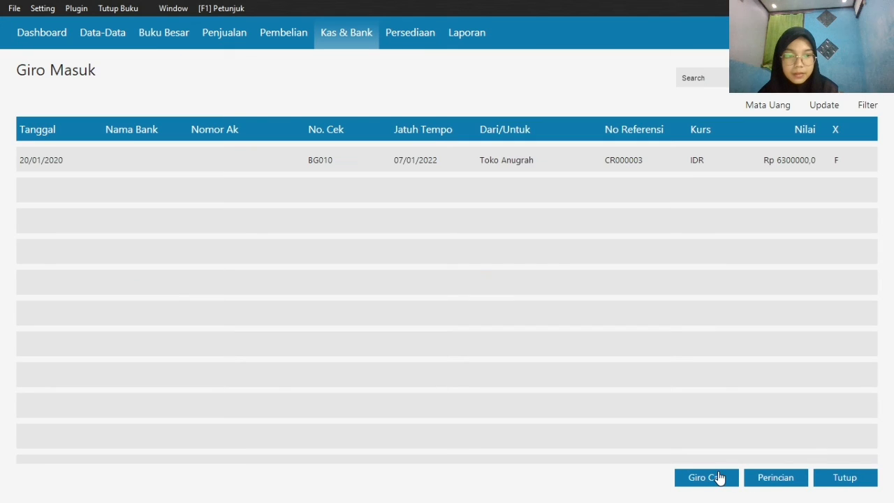
pyautogui.click(843, 478)
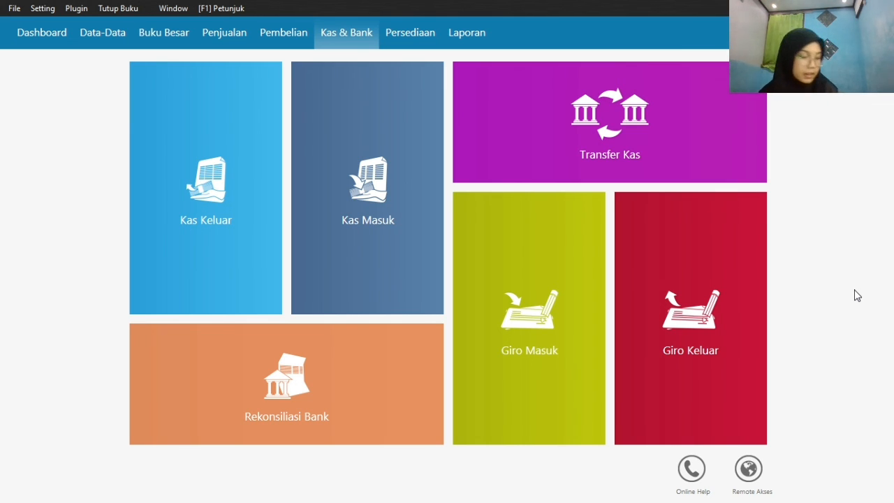
# Create a Kas Keluar transaction paid from the Kas account, with the first listed employee as recipient
pyautogui.click(146, 290)
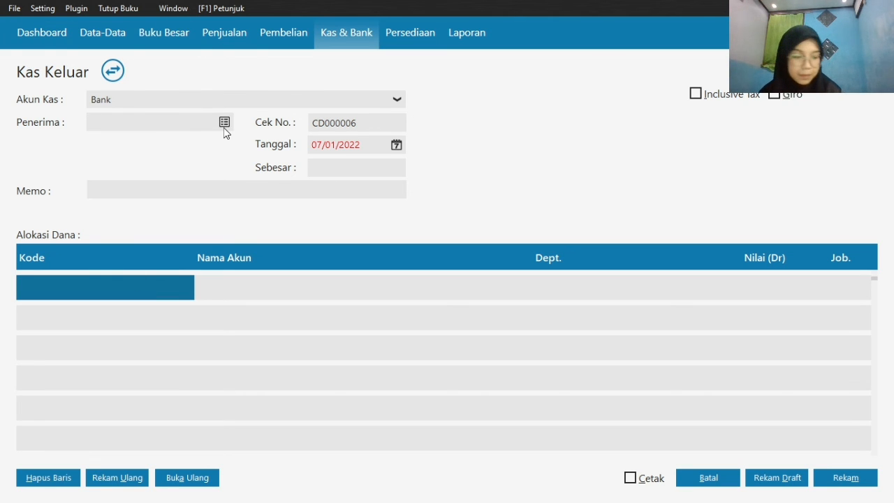
pyautogui.click(248, 102)
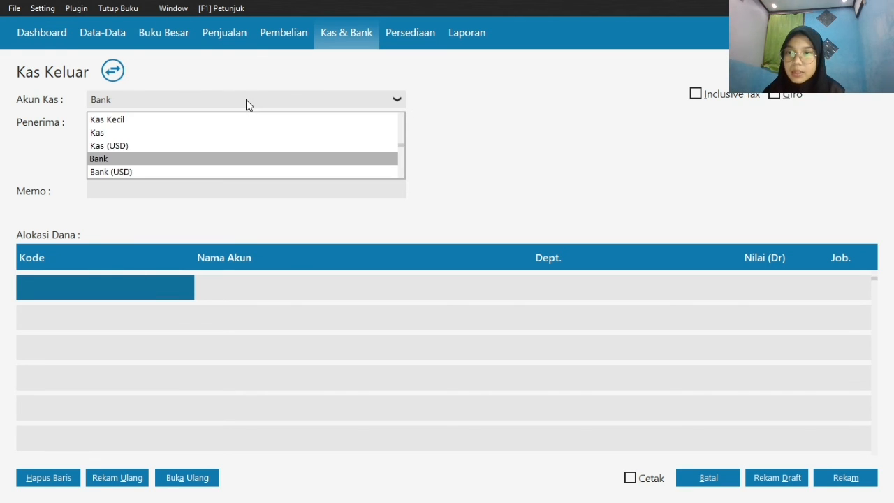
pyautogui.click(250, 133)
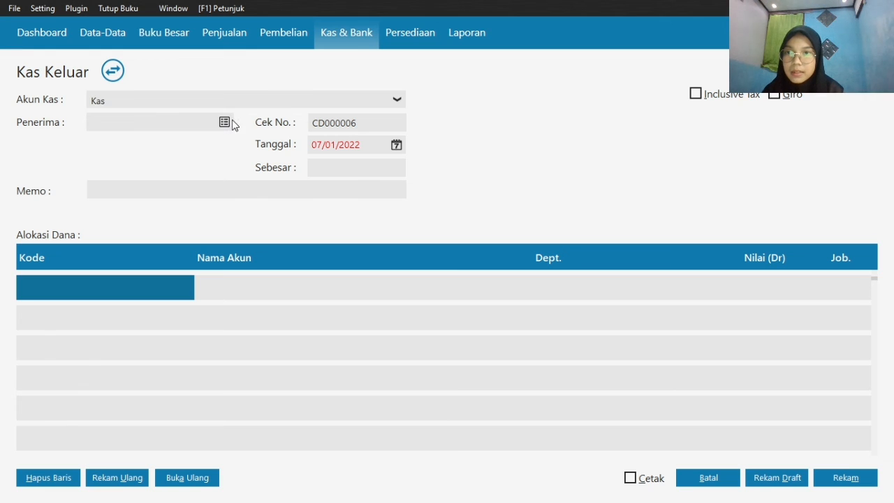
pyautogui.click(225, 122)
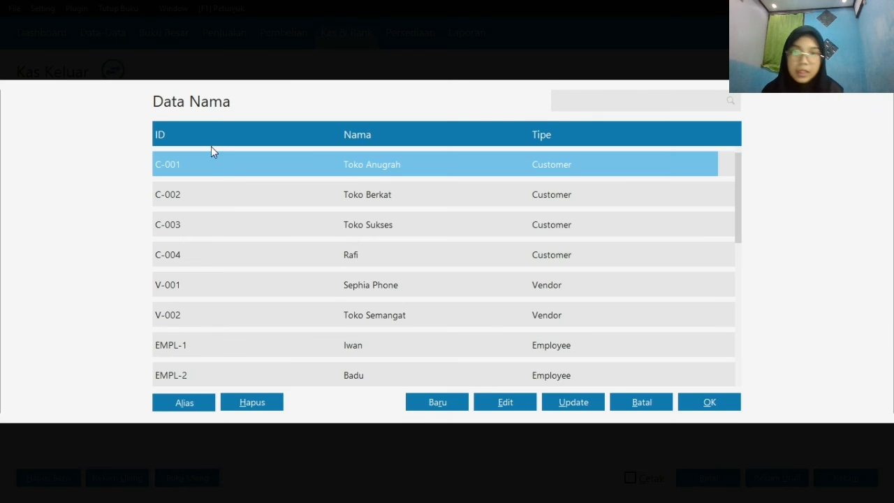
pyautogui.click(342, 345)
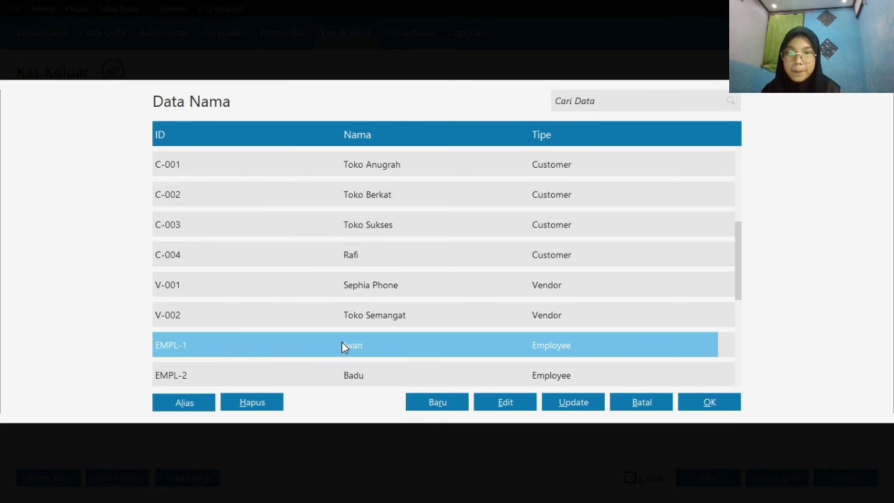
pyautogui.click(707, 404)
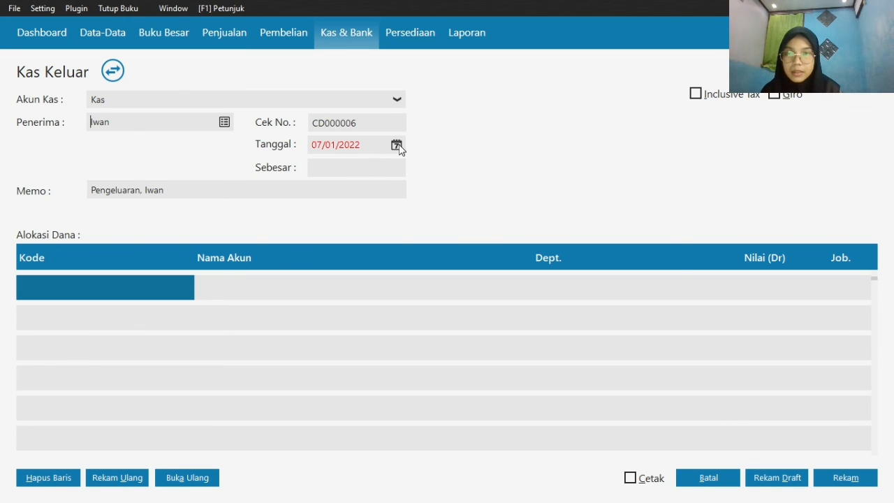
# Set the Kas Keluar transaction date to 25/01/2020
pyautogui.click(397, 146)
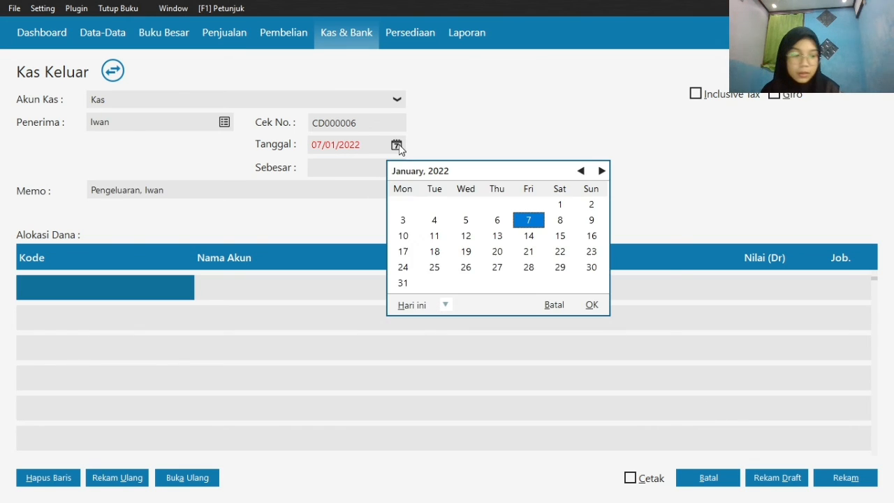
pyautogui.click(444, 305)
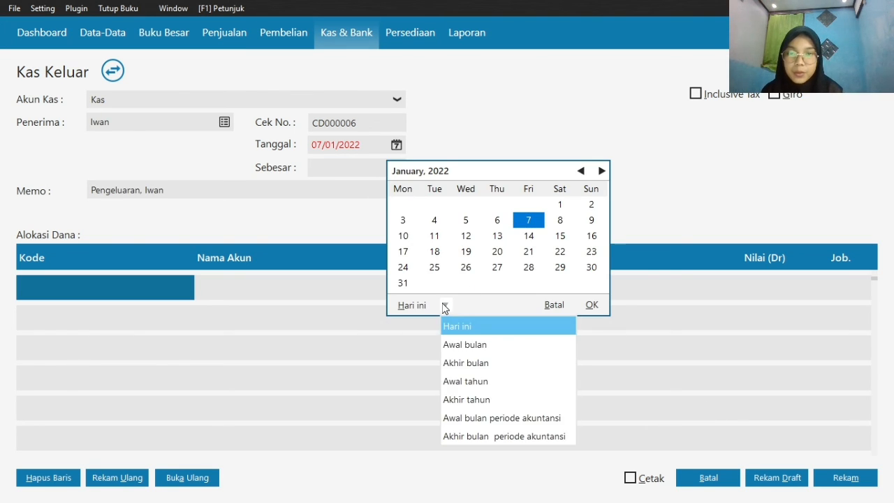
pyautogui.click(487, 436)
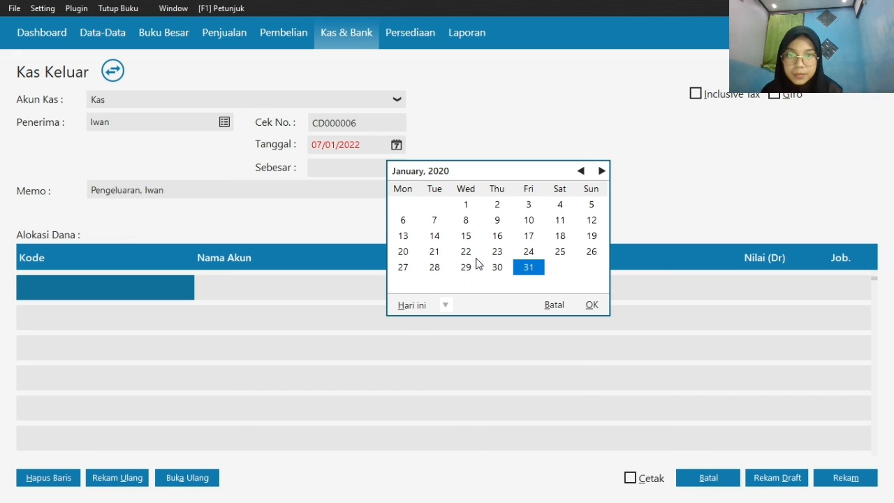
pyautogui.click(559, 253)
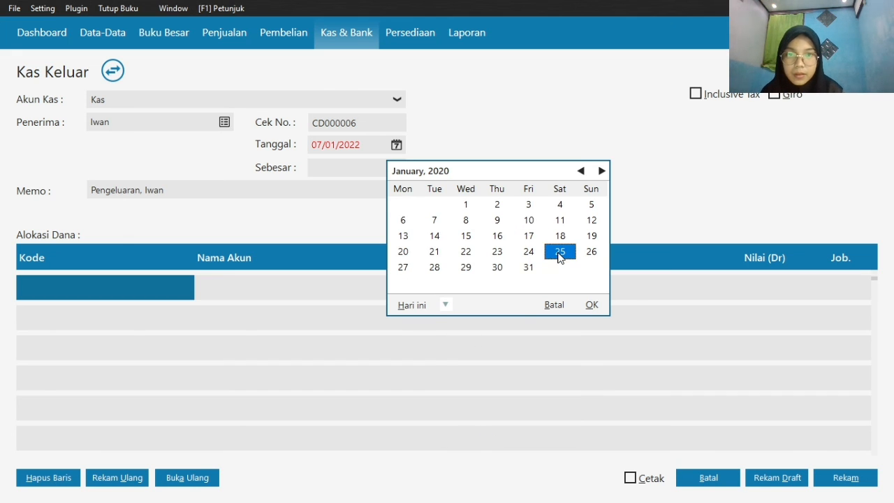
pyautogui.click(591, 306)
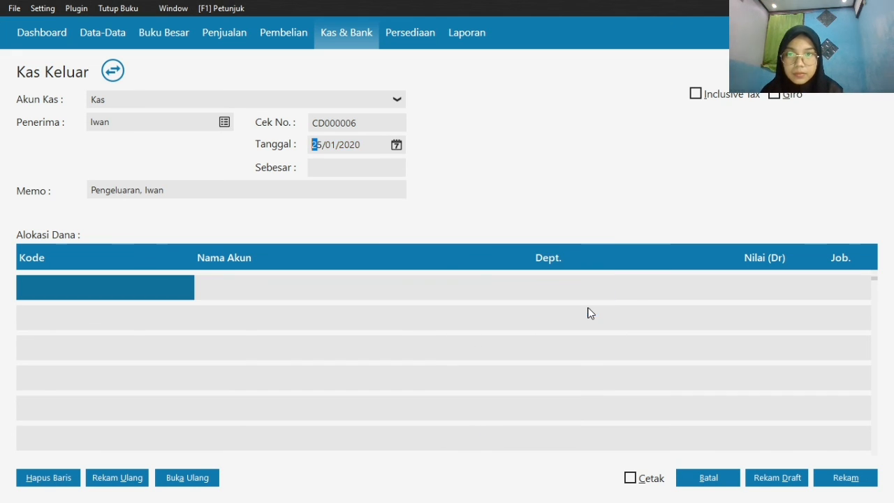
# Allocate the first line of the Kas Keluar transaction to the Beban Gaji & Upah account
pyautogui.doubleClick(115, 284)
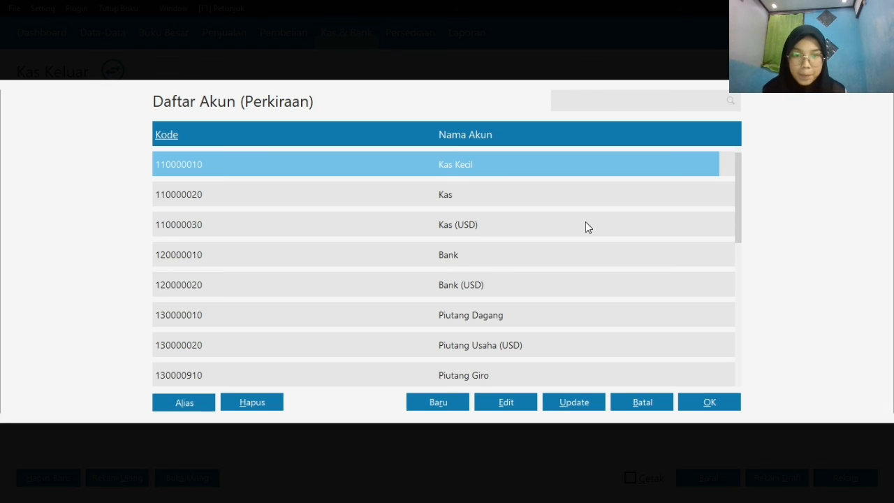
pyautogui.press('Down')
pyautogui.press('Down')
pyautogui.press('Down')
pyautogui.press('Down')
pyautogui.press('Down')
pyautogui.press('Down')
pyautogui.press('Down')
pyautogui.press('Down')
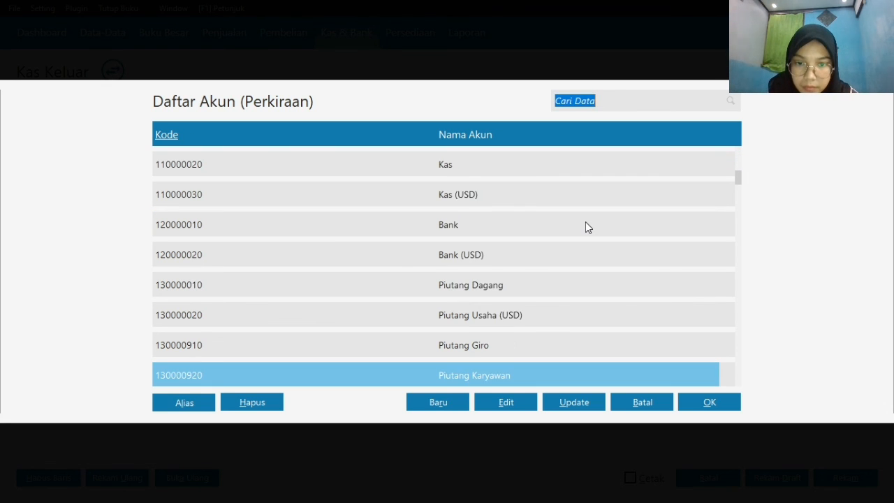
pyautogui.press('Down')
pyautogui.press('Down')
pyautogui.press('Down')
pyautogui.press('Down')
pyautogui.press('Down')
pyautogui.press('Down')
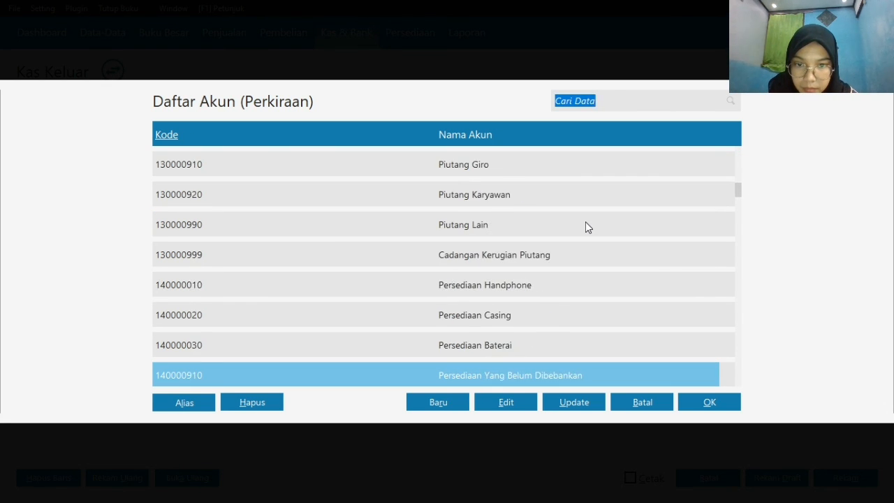
pyautogui.press('Down')
pyautogui.press('Down')
pyautogui.press('Down')
pyautogui.press('Down')
pyautogui.press('Down')
pyautogui.press('Down')
pyautogui.press('Down')
pyautogui.press('Down')
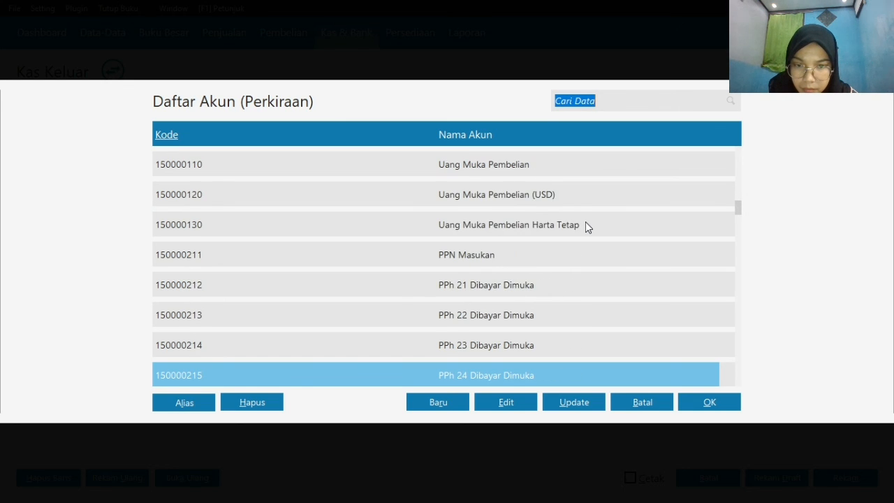
pyautogui.press('Down')
pyautogui.press('Down')
pyautogui.press('Down')
pyautogui.press('Down')
pyautogui.press('Down')
pyautogui.press('Down')
pyautogui.press('Down')
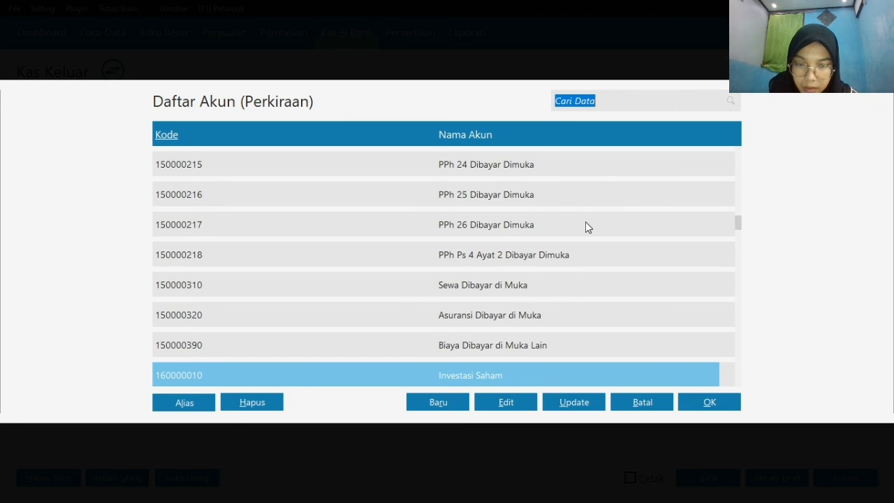
pyautogui.press('Down')
pyautogui.press('Down')
pyautogui.press('Down')
pyautogui.press('Down')
pyautogui.press('Down')
pyautogui.press('Down')
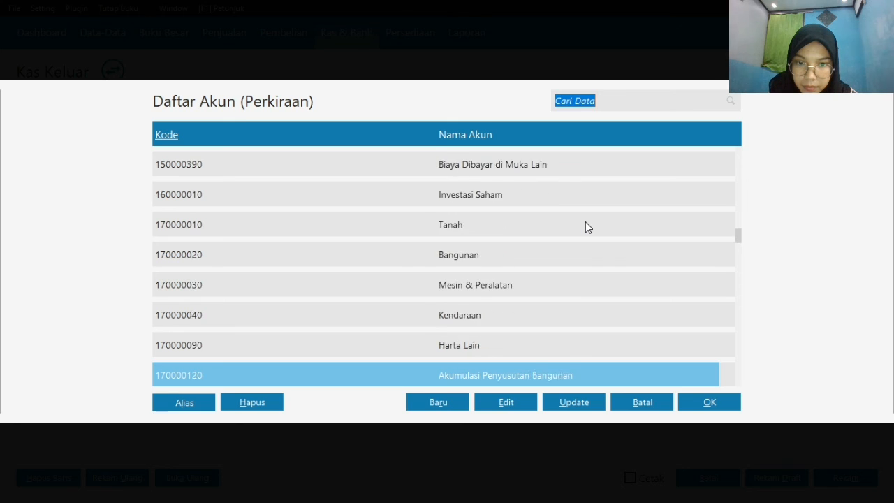
pyautogui.press('Down')
pyautogui.press('Down')
pyautogui.press('Down')
pyautogui.press('Down')
pyautogui.press('Down')
pyautogui.press('Down')
pyautogui.press('Down')
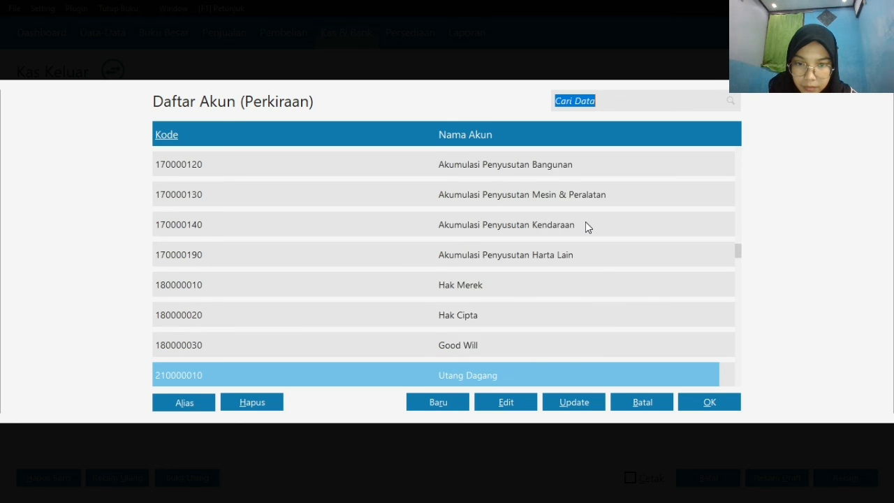
pyautogui.press('Down')
pyautogui.press('Down')
pyautogui.press('Down')
pyautogui.press('Down')
pyautogui.press('Down')
pyautogui.press('Down')
pyautogui.press('Down')
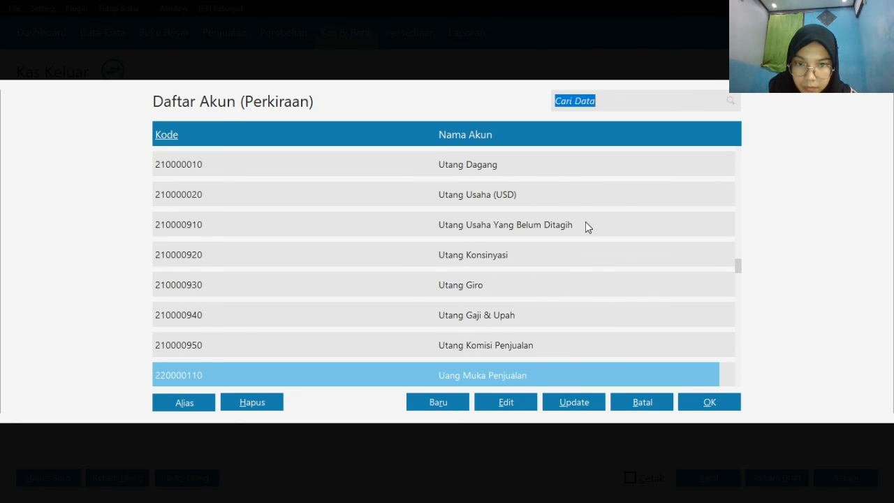
pyautogui.press('Down')
pyautogui.press('Down')
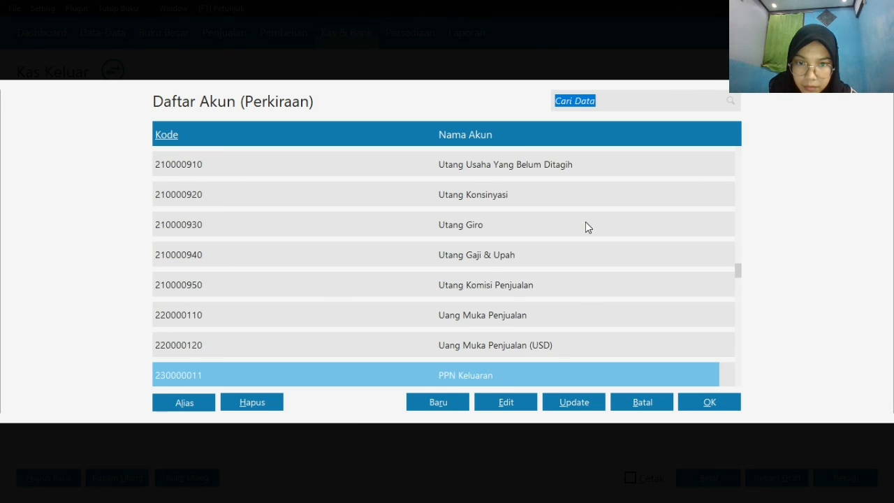
pyautogui.press('Down')
pyautogui.press('Down')
pyautogui.press('Down')
pyautogui.press('Down')
pyautogui.press('Down')
pyautogui.press('Down')
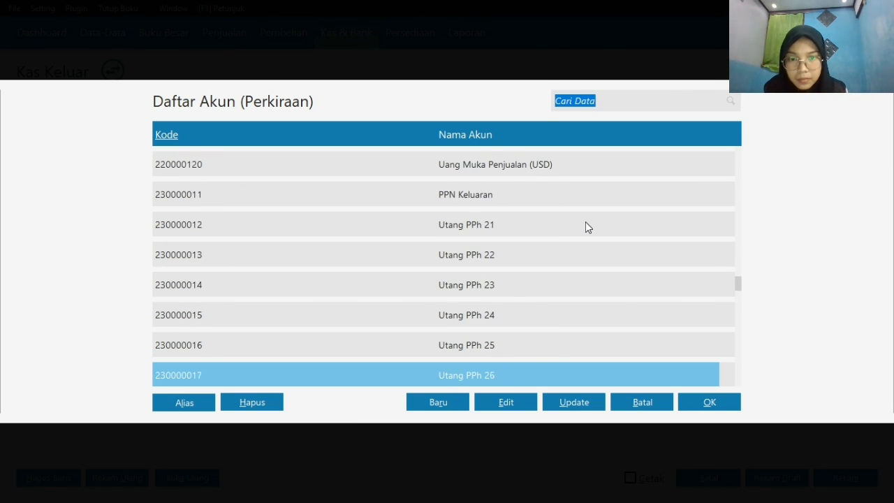
pyautogui.press('Down')
pyautogui.press('Down')
pyautogui.press('Down')
pyautogui.press('Down')
pyautogui.press('Down')
pyautogui.press('Down')
pyautogui.press('Down')
pyautogui.press('Down')
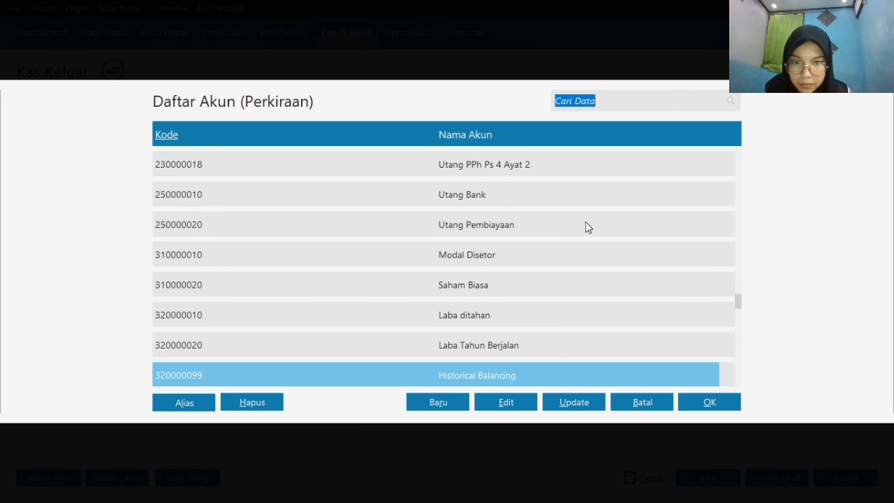
pyautogui.press('Down')
pyautogui.press('Down')
pyautogui.press('Down')
pyautogui.press('Down')
pyautogui.press('Down')
pyautogui.press('Down')
pyautogui.press('Down')
pyautogui.press('Down')
pyautogui.press('Down')
pyautogui.press('Down')
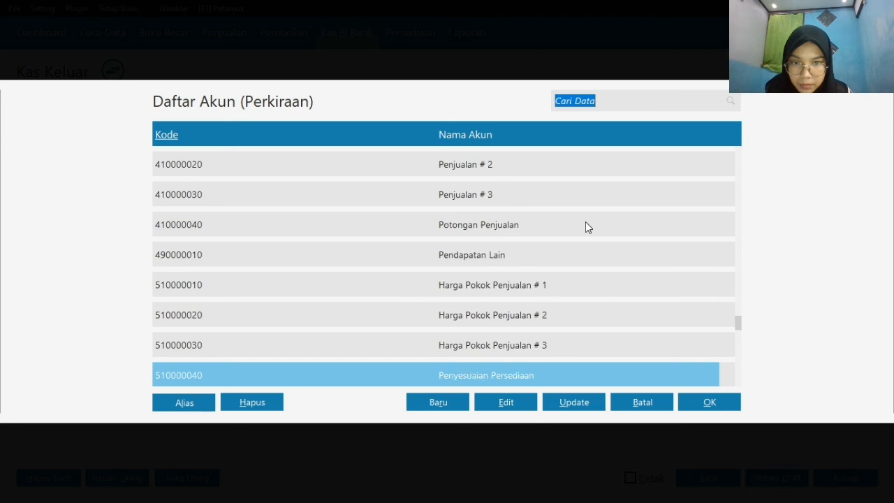
pyautogui.press('Down')
pyautogui.press('Down')
pyautogui.press('Down')
pyautogui.press('Down')
pyautogui.press('Down')
pyautogui.press('Down')
pyautogui.press('Down')
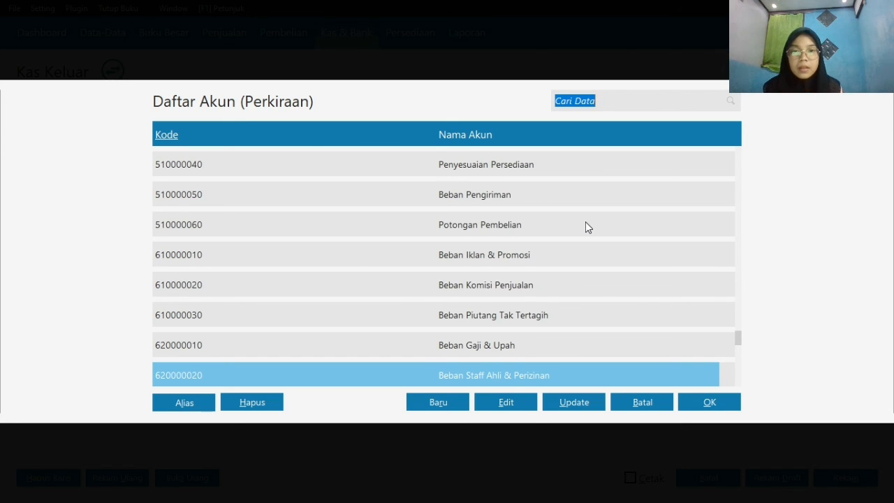
pyautogui.press('Down')
pyautogui.press('Down')
pyautogui.press('Down')
pyautogui.press('Down')
pyautogui.press('Down')
pyautogui.press('Down')
pyautogui.press('Down')
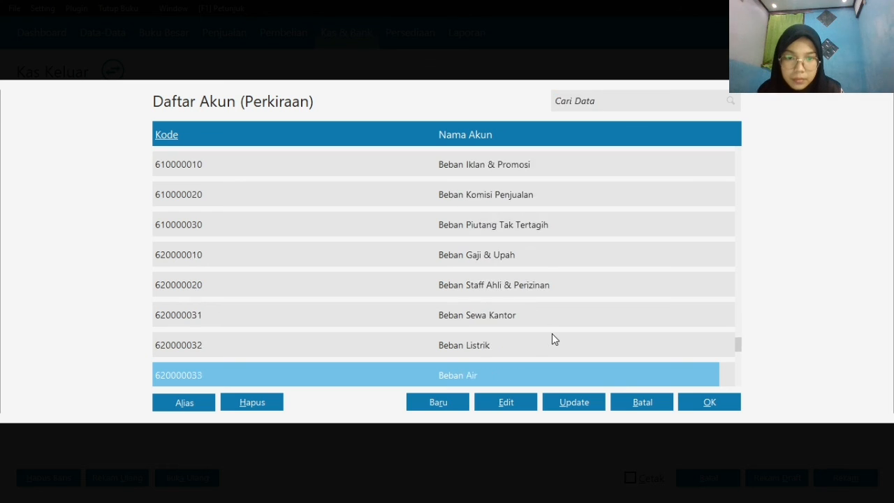
pyautogui.press('Down')
pyautogui.press('Down')
pyautogui.press('Down')
pyautogui.press('Down')
pyautogui.press('Down')
pyautogui.press('Down')
pyautogui.press('Down')
pyautogui.press('Down')
pyautogui.press('Down')
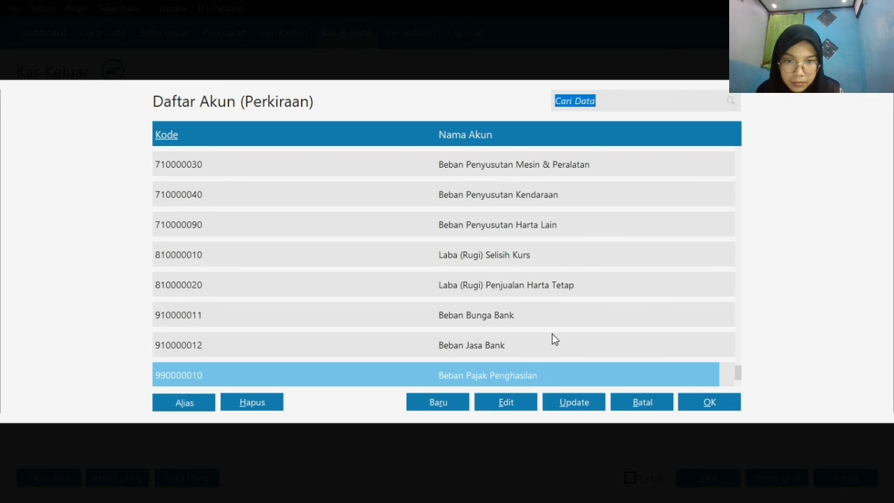
pyautogui.press('Up')
pyautogui.press('Up')
pyautogui.press('Up')
pyautogui.press('Up')
pyautogui.press('Up')
pyautogui.press('Up')
pyautogui.press('Up')
pyautogui.press('Up')
pyautogui.press('Up')
pyautogui.press('Up')
pyautogui.press('Up')
pyautogui.press('Up')
pyautogui.press('Up')
pyautogui.press('Up')
pyautogui.press('Up')
pyautogui.press('Up')
pyautogui.press('Up')
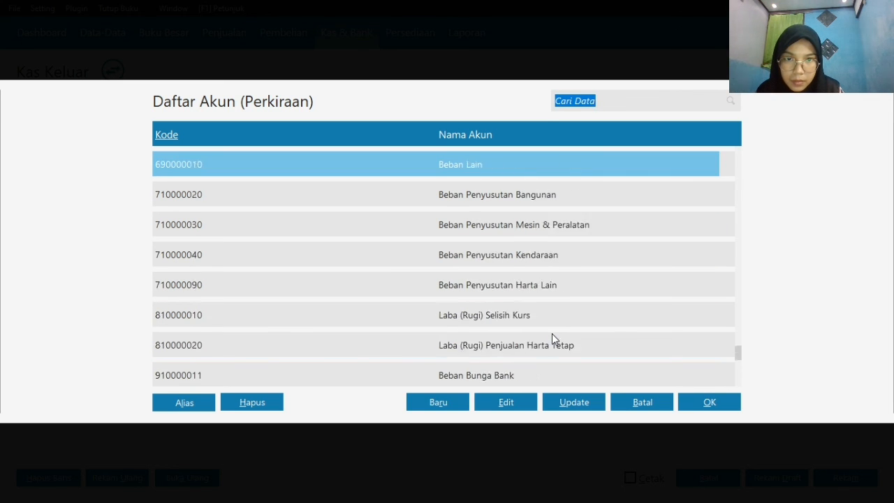
pyautogui.press('Up')
pyautogui.press('Down')
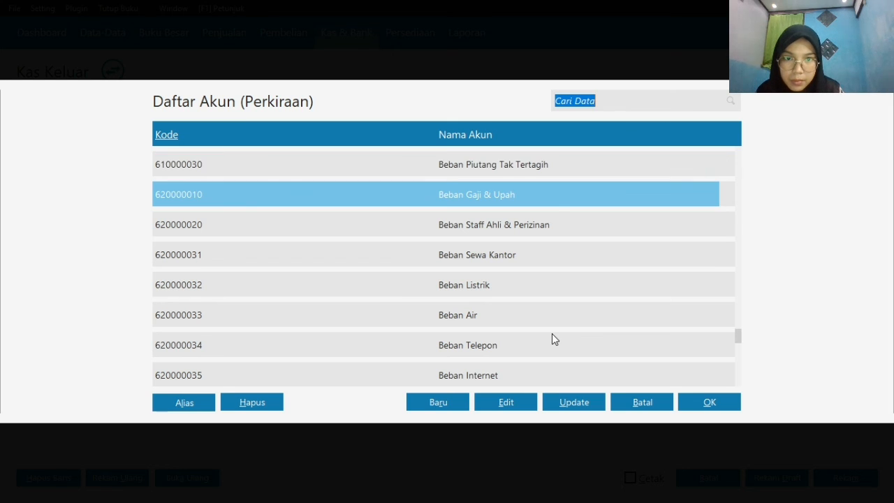
pyautogui.click(557, 207)
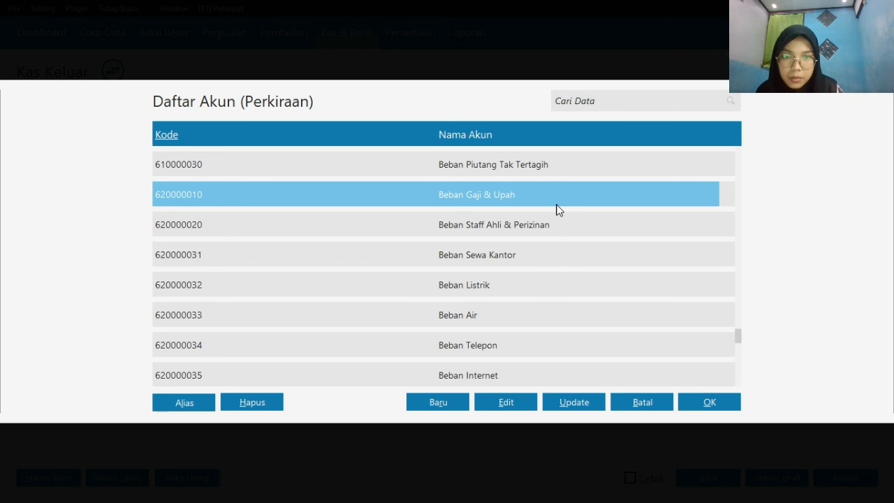
pyautogui.click(698, 397)
# Enter 700000 as the debit value of the Beban Gaji & Upah line and record the transaction
pyautogui.click(697, 293)
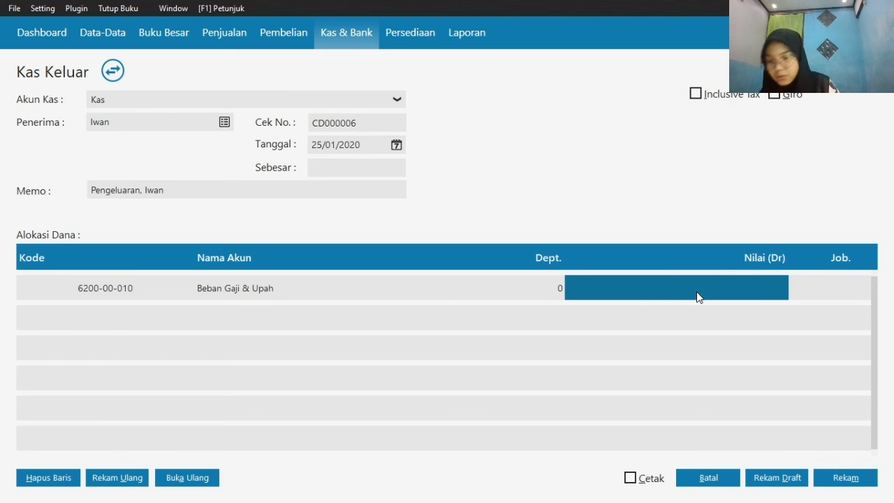
pyautogui.write('7000')
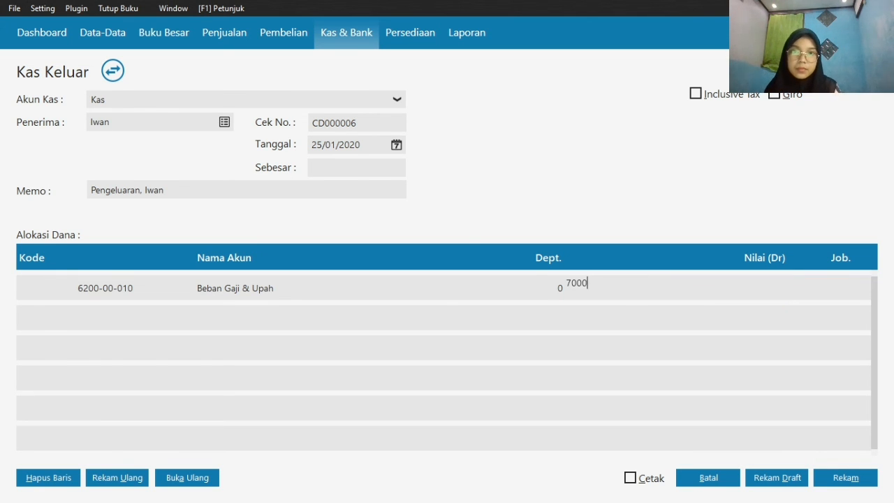
pyautogui.write('00')
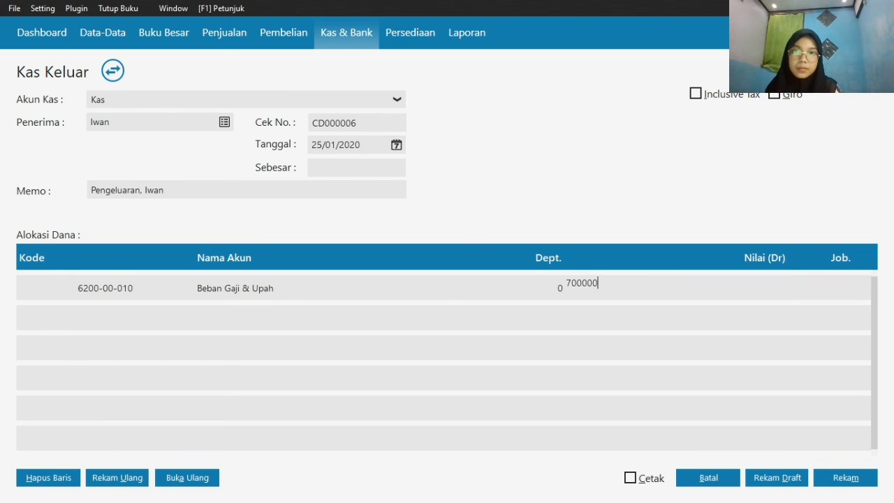
pyautogui.click(400, 167)
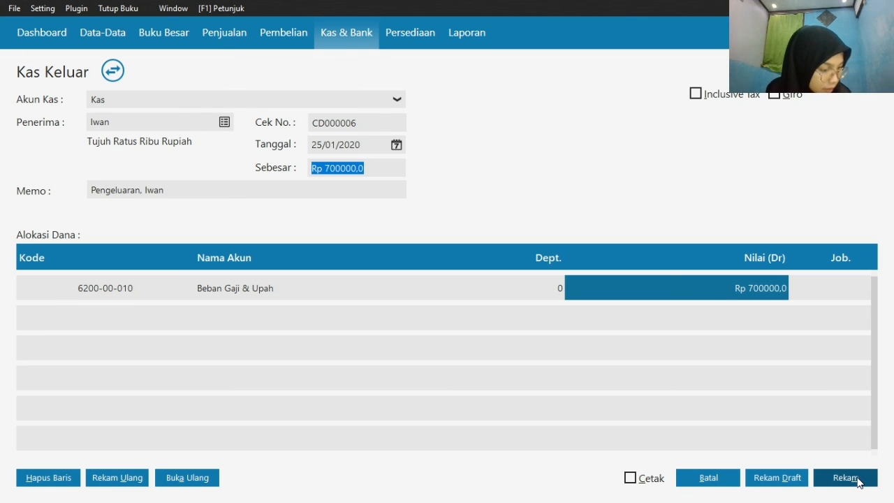
pyautogui.click(858, 481)
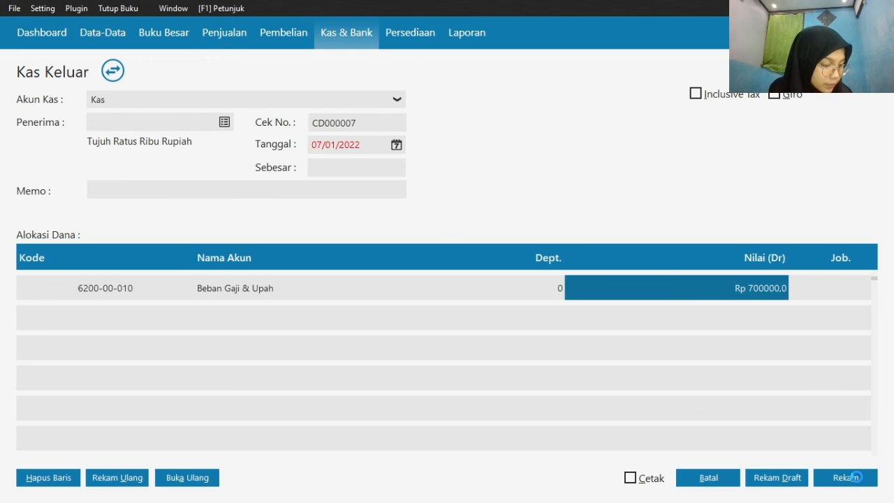
# Choose the second listed employee as recipient of the new Kas Keluar transaction and set its date to 25/01/2020
pyautogui.click(224, 124)
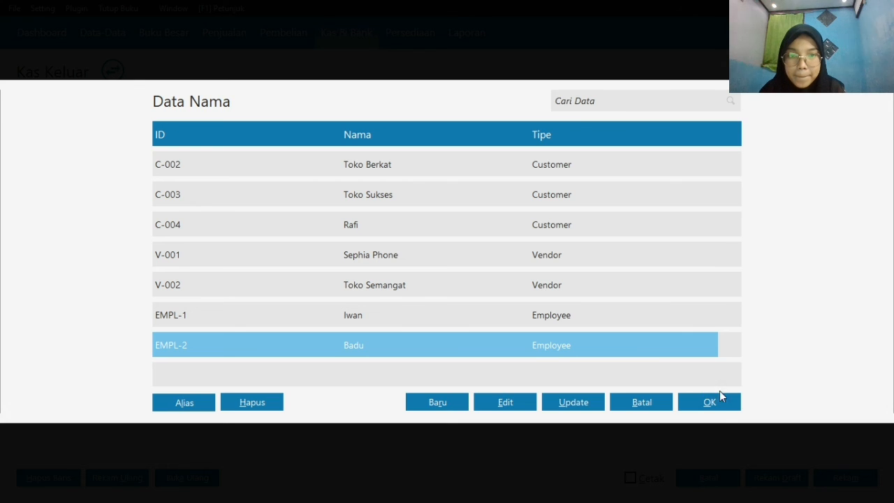
pyautogui.click(709, 402)
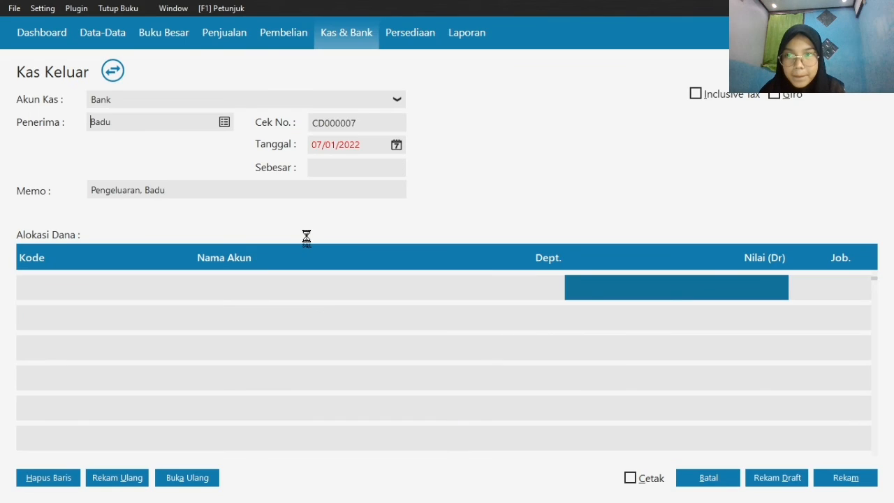
pyautogui.click(397, 147)
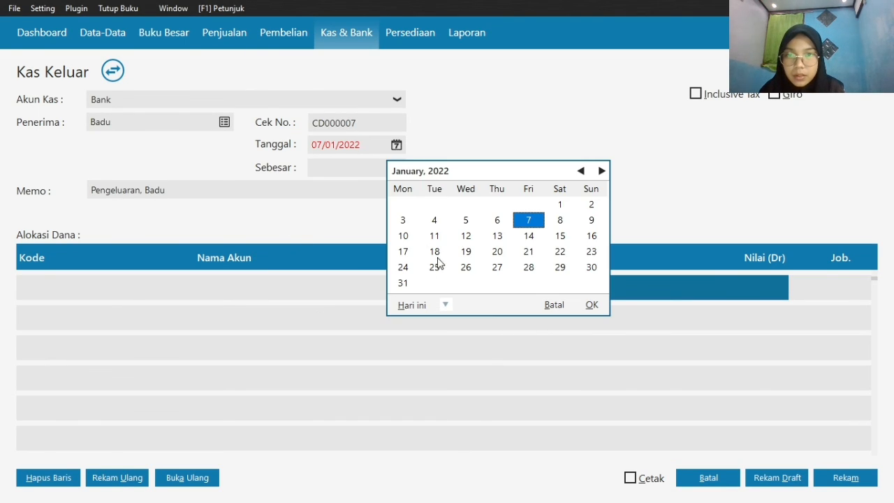
pyautogui.click(446, 305)
pyautogui.click(499, 436)
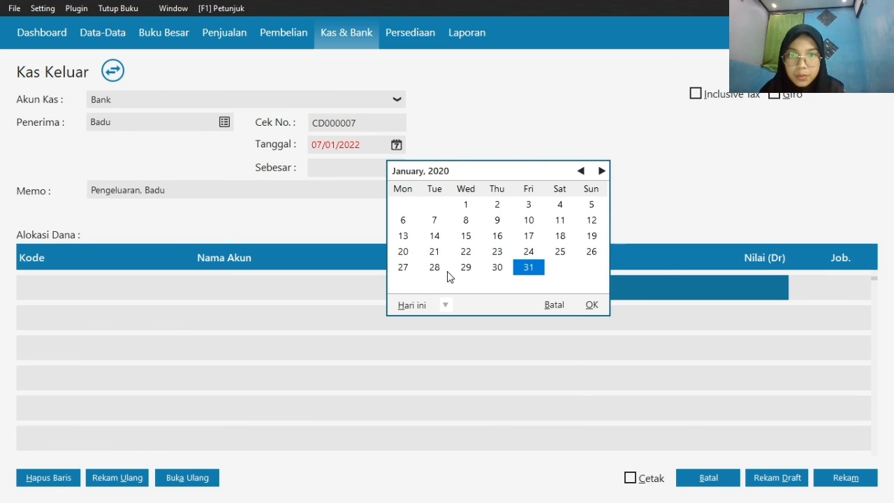
pyautogui.click(560, 251)
pyautogui.click(591, 305)
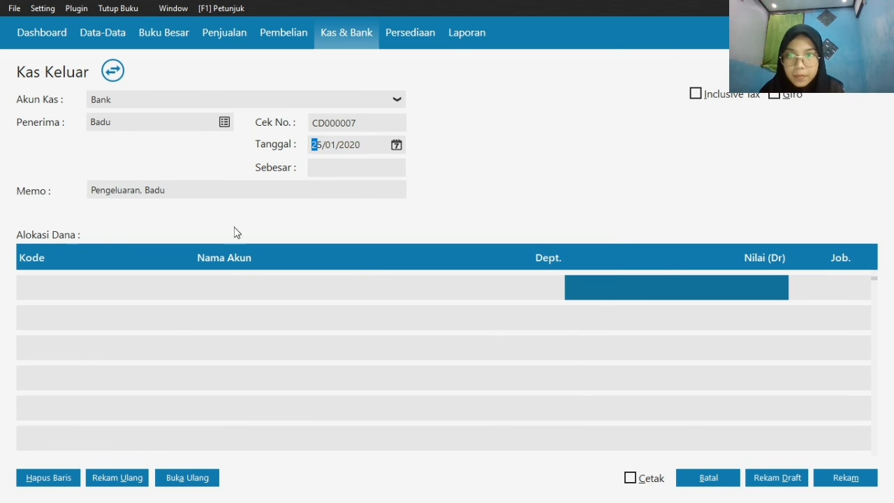
# Allocate the first line of the second employee's Kas Keluar transaction to the Beban Gaji & Upah account
pyautogui.doubleClick(77, 286)
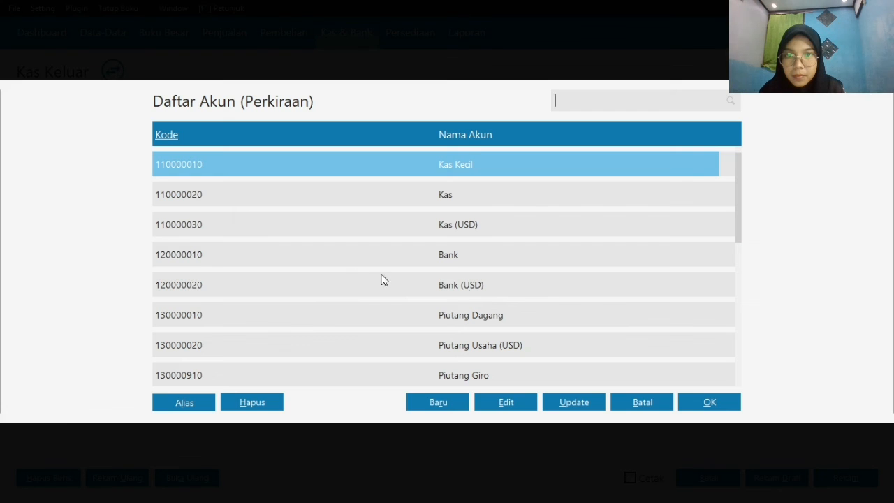
pyautogui.press('Down')
pyautogui.press('Down')
pyautogui.press('Down')
pyautogui.press('Down')
pyautogui.press('Down')
pyautogui.press('Down')
pyautogui.press('Down')
pyautogui.press('Down')
pyautogui.press('Down')
pyautogui.press('Down')
pyautogui.press('Down')
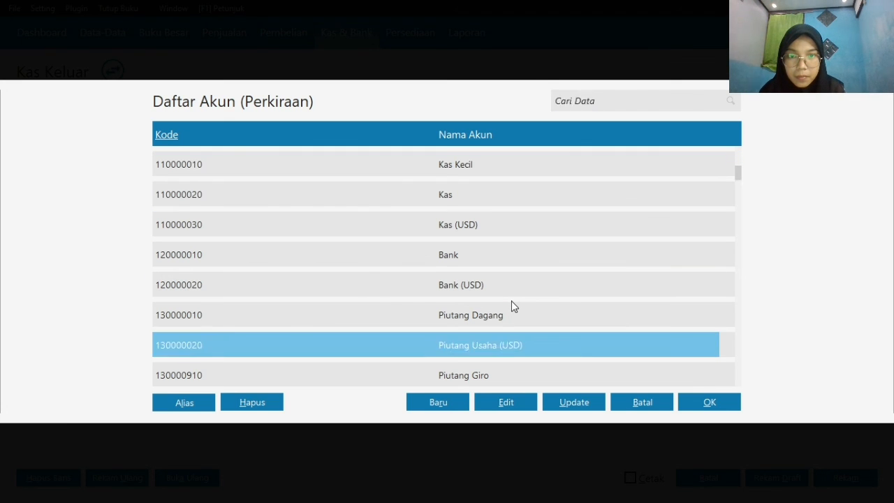
pyautogui.press('Down')
pyautogui.press('Down')
pyautogui.press('Down')
pyautogui.press('Down')
pyautogui.press('Down')
pyautogui.press('Down')
pyautogui.press('Down')
pyautogui.press('Down')
pyautogui.press('Down')
pyautogui.press('Down')
pyautogui.press('Down')
pyautogui.press('Down')
pyautogui.press('Down')
pyautogui.press('Down')
pyautogui.press('Down')
pyautogui.press('Down')
pyautogui.press('Down')
pyautogui.press('Down')
pyautogui.press('Down')
pyautogui.press('Down')
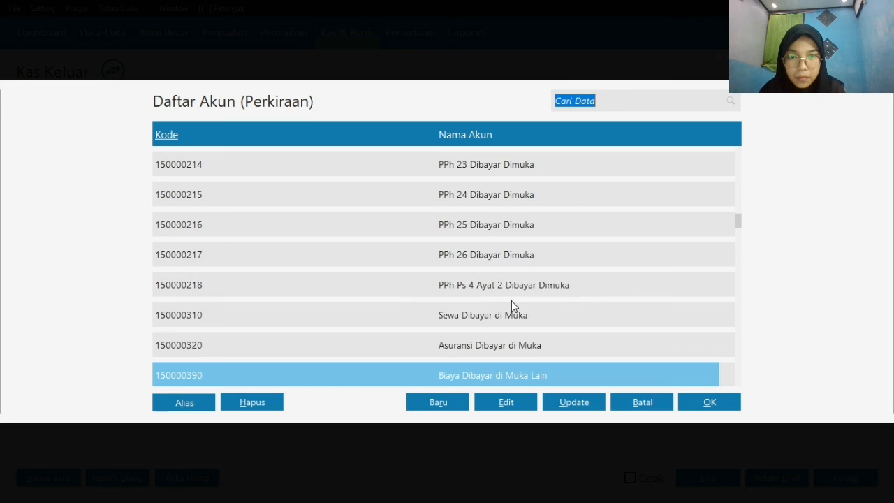
pyautogui.press('Down')
pyautogui.press('Down')
pyautogui.press('Down')
pyautogui.press('Down')
pyautogui.press('Down')
pyautogui.press('Down')
pyautogui.press('Down')
pyautogui.press('Down')
pyautogui.press('Down')
pyautogui.press('Down')
pyautogui.press('Down')
pyautogui.press('Down')
pyautogui.press('Down')
pyautogui.press('Down')
pyautogui.press('Down')
pyautogui.press('Down')
pyautogui.press('Down')
pyautogui.press('Down')
pyautogui.press('Down')
pyautogui.press('Down')
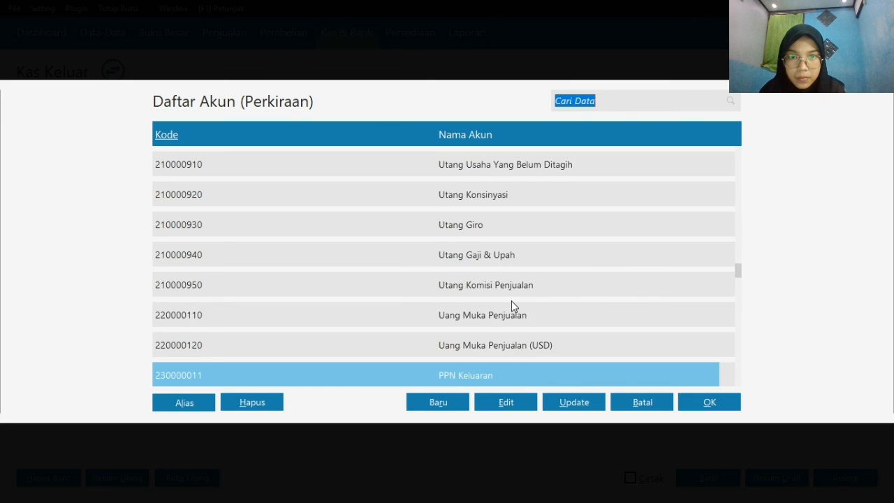
pyautogui.press('Up')
pyautogui.press('Up')
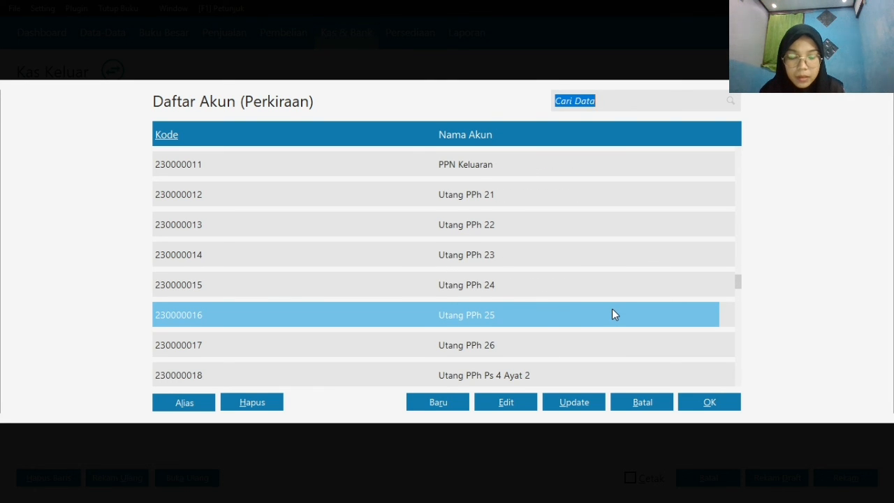
pyautogui.press('Up')
pyautogui.press('Up')
pyautogui.press('Up')
pyautogui.press('Up')
pyautogui.press('Up')
pyautogui.press('Up')
pyautogui.press('Up')
pyautogui.press('Up')
pyautogui.press('Up')
pyautogui.press('Up')
pyautogui.press('Up')
pyautogui.press('Up')
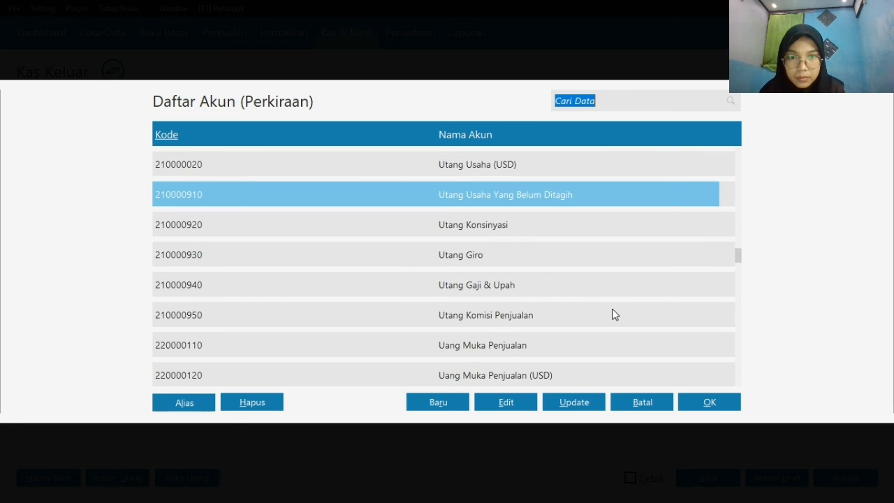
pyautogui.press('Down')
pyautogui.press('Down')
pyautogui.press('Down')
pyautogui.press('Down')
pyautogui.press('Down')
pyautogui.press('Down')
pyautogui.press('Down')
pyautogui.press('Down')
pyautogui.press('Down')
pyautogui.press('Down')
pyautogui.press('Down')
pyautogui.press('Down')
pyautogui.press('Down')
pyautogui.press('Down')
pyautogui.press('Down')
pyautogui.press('Down')
pyautogui.press('Down')
pyautogui.press('Down')
pyautogui.press('Down')
pyautogui.press('Down')
pyautogui.press('Down')
pyautogui.press('Down')
pyautogui.press('Down')
pyautogui.press('Down')
pyautogui.press('Down')
pyautogui.press('Down')
pyautogui.press('Down')
pyautogui.press('Down')
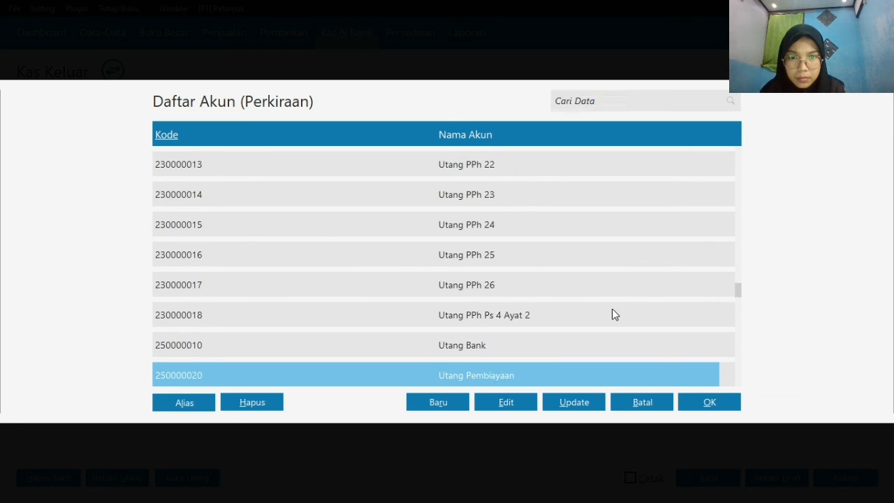
pyautogui.press('Down')
pyautogui.press('Down')
pyautogui.press('Down')
pyautogui.press('Down')
pyautogui.press('Down')
pyautogui.press('Down')
pyautogui.press('Down')
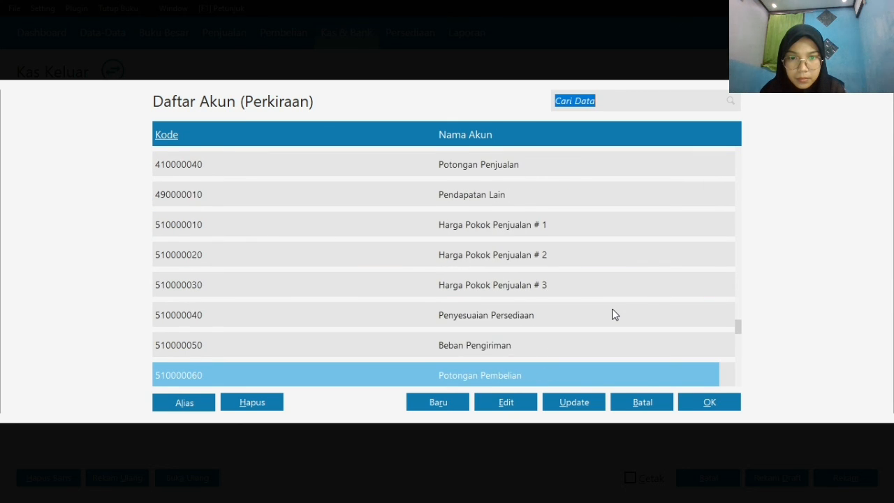
pyautogui.press('Down')
pyautogui.press('Down')
pyautogui.press('Down')
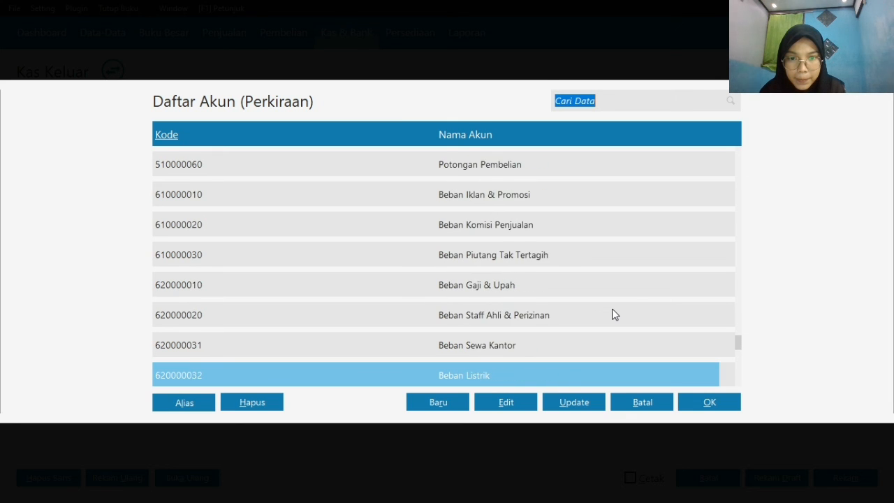
pyautogui.click(528, 259)
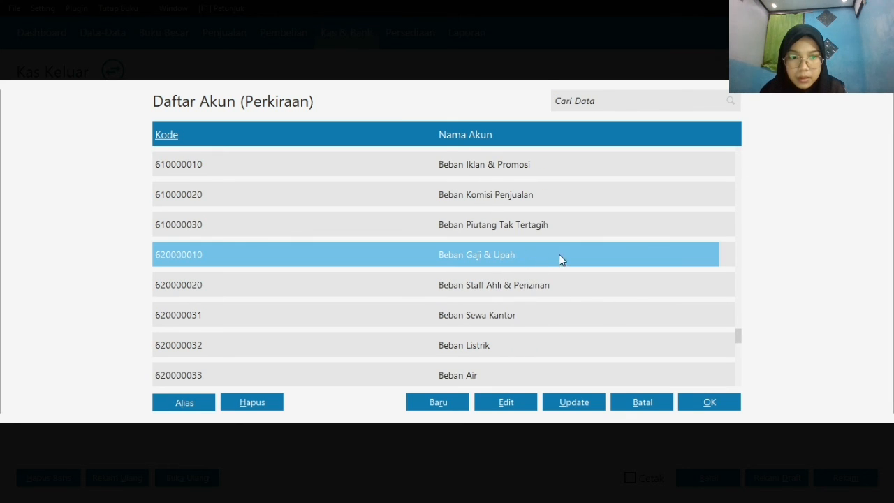
pyautogui.click(709, 405)
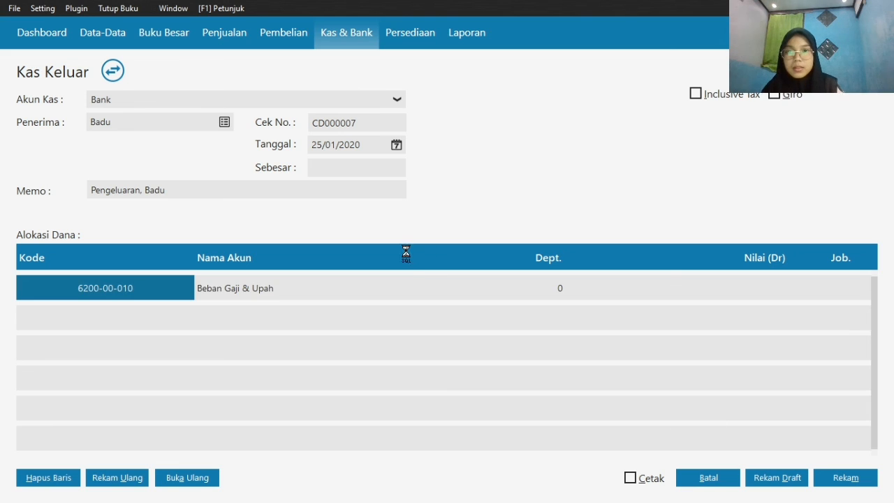
# Enter 950000 as the debit value of the Beban Gaji & Upah line and record the transaction
pyautogui.click(657, 278)
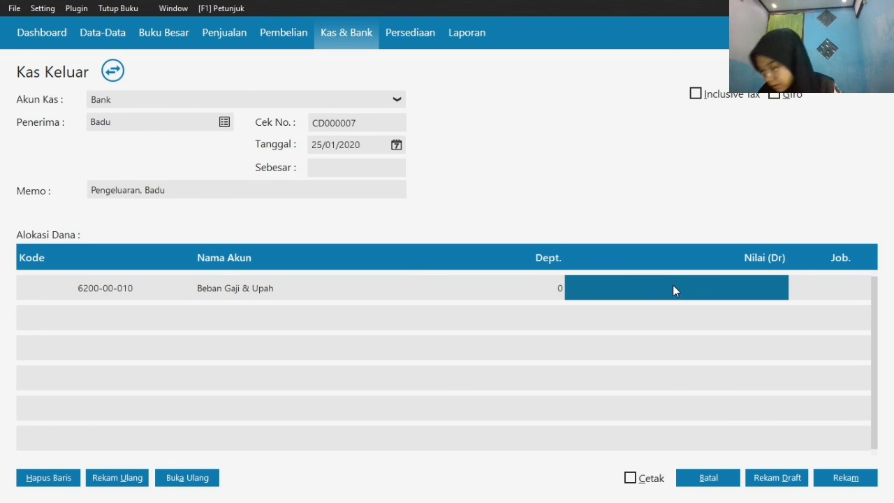
pyautogui.write('95')
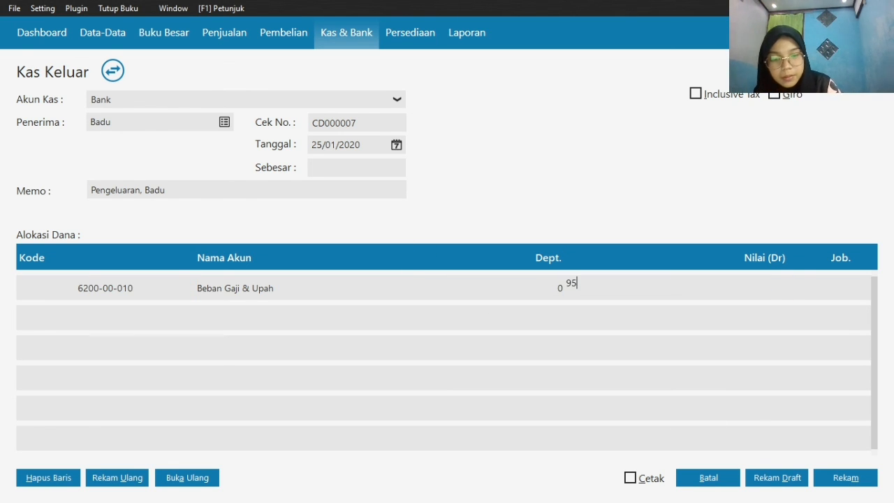
pyautogui.write('0000')
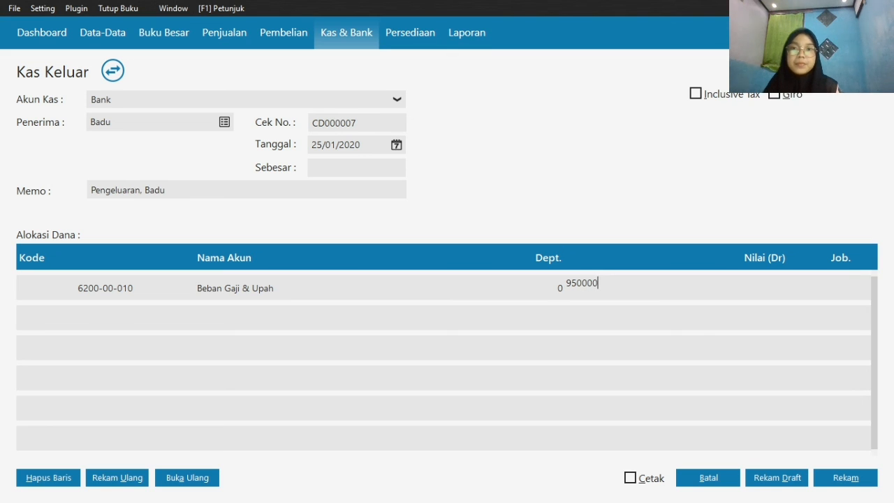
pyautogui.click(338, 169)
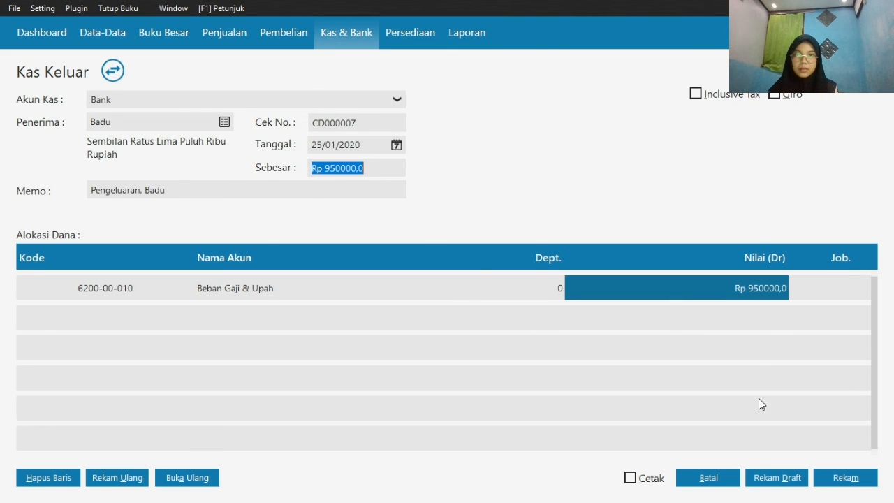
pyautogui.click(857, 482)
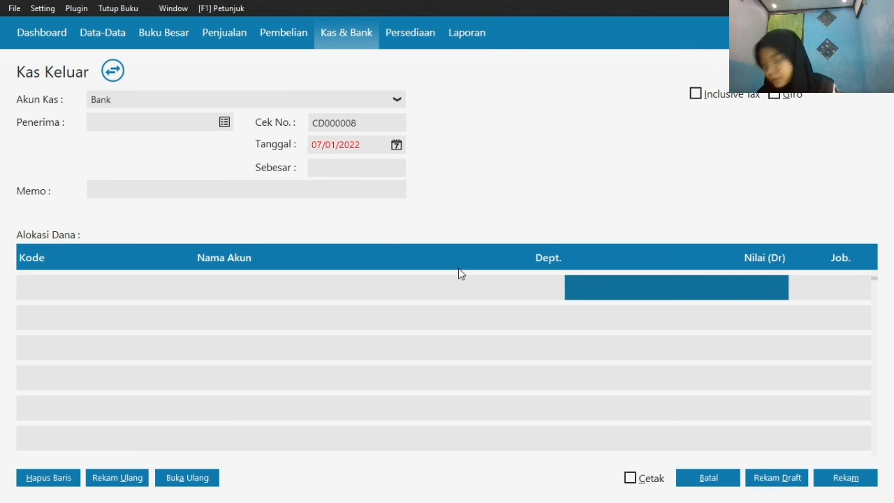
# Choose the third listed employee as recipient of the new Kas Keluar transaction
pyautogui.click(225, 122)
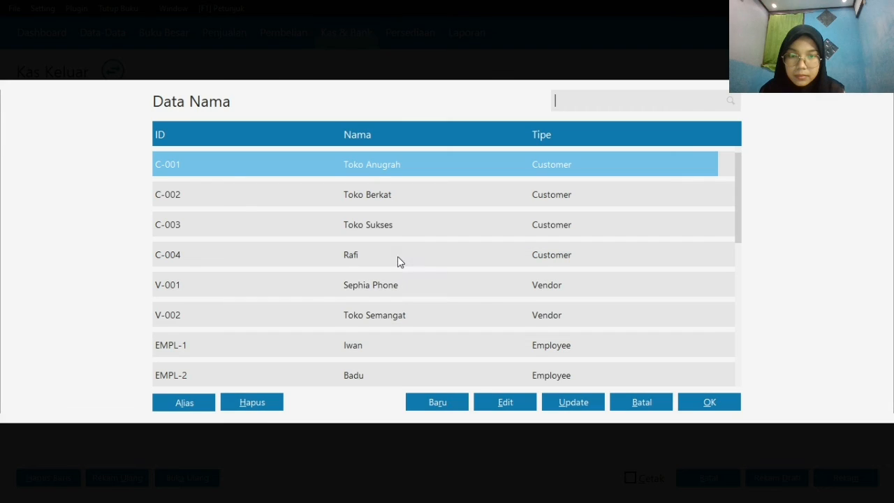
pyautogui.click(430, 314)
pyautogui.press('Down')
pyautogui.press('Down')
pyautogui.press('Down')
pyautogui.press('Down')
pyautogui.press('Down')
pyautogui.press('Down')
pyautogui.press('Down')
pyautogui.press('Down')
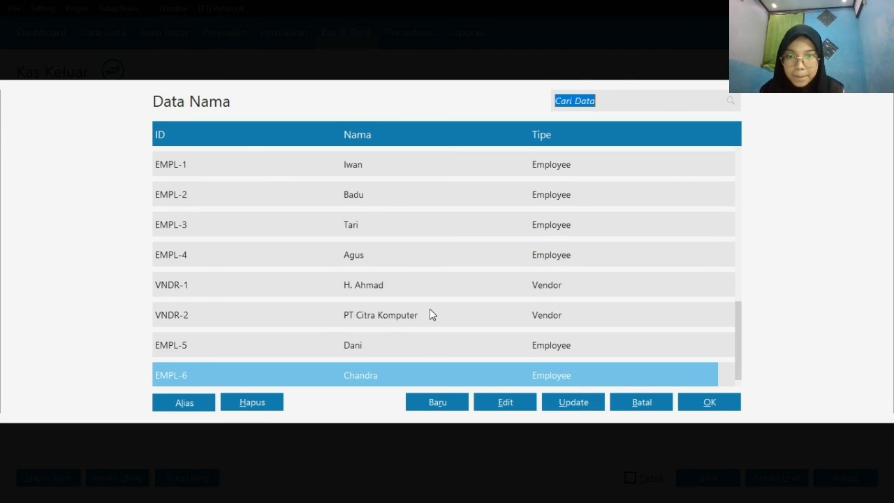
pyautogui.click(366, 224)
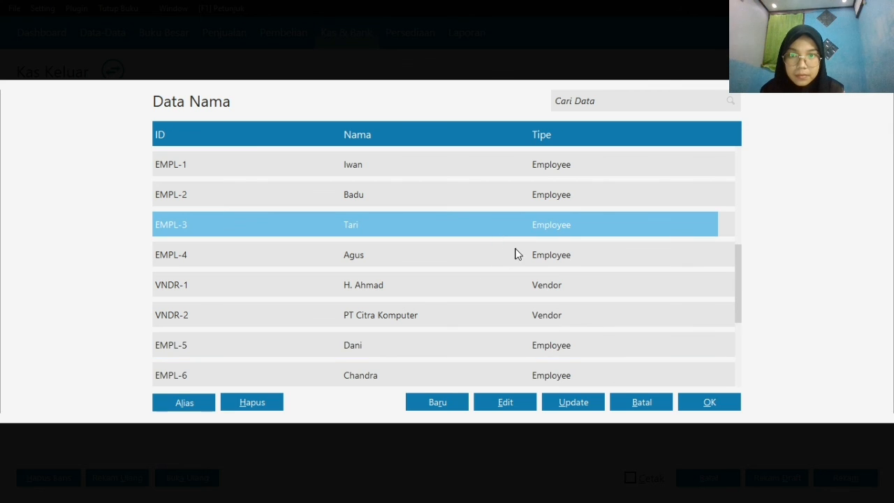
pyautogui.click(701, 410)
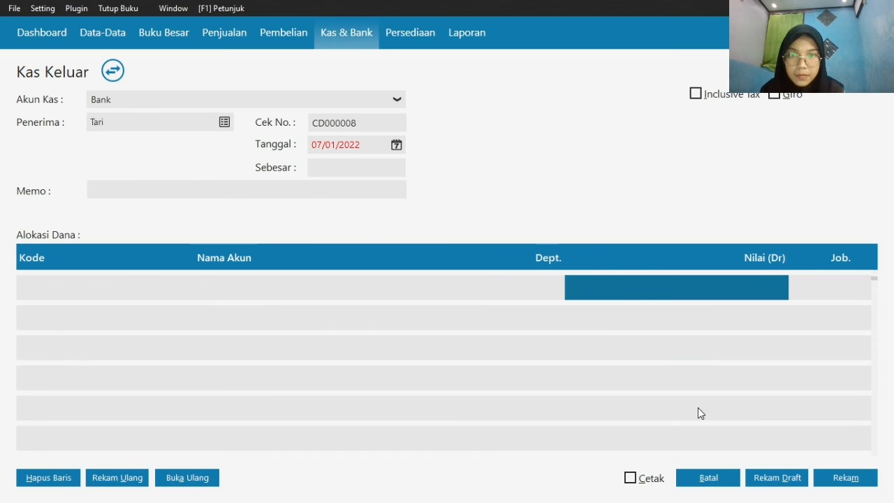
# Set the date of the third employee's Kas Keluar transaction to 25/01/2020
pyautogui.click(397, 144)
pyautogui.click(445, 304)
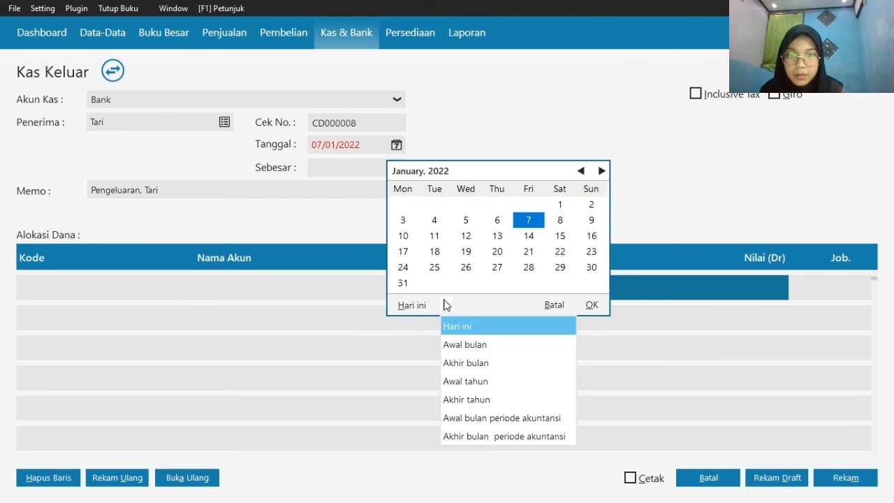
pyautogui.click(497, 435)
pyautogui.click(562, 252)
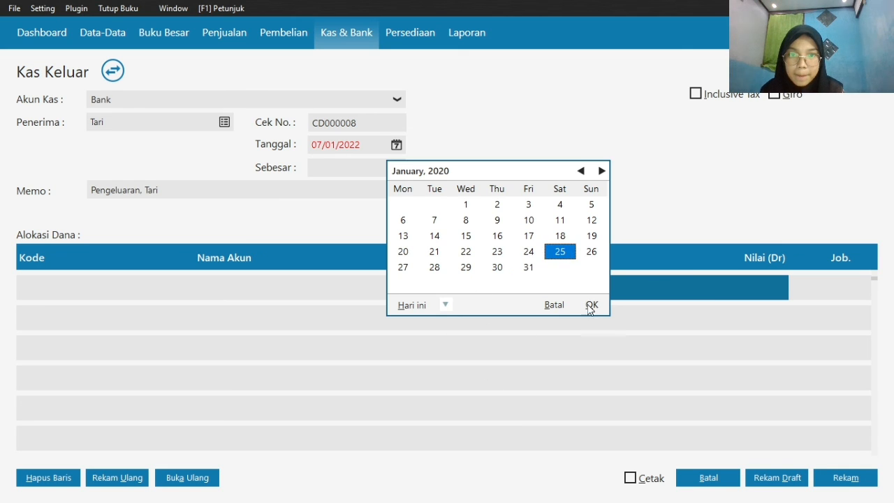
pyautogui.click(592, 304)
# Allocate the first line of the third employee's Kas Keluar transaction to the Beban Gaji & Upah account
pyautogui.click(70, 288)
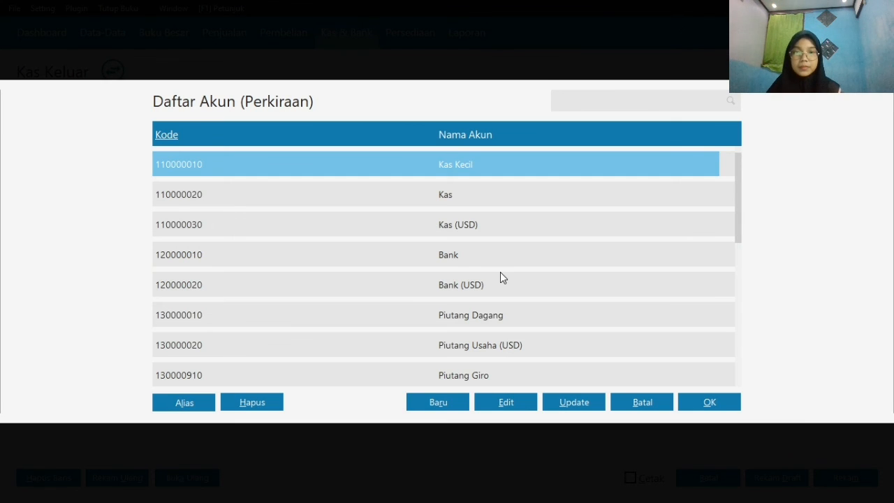
pyautogui.press('Down')
pyautogui.press('Down')
pyautogui.press('Down')
pyautogui.press('Down')
pyautogui.press('Down')
pyautogui.press('Down')
pyautogui.press('Down')
pyautogui.press('Down')
pyautogui.press('Down')
pyautogui.press('Down')
pyautogui.press('Down')
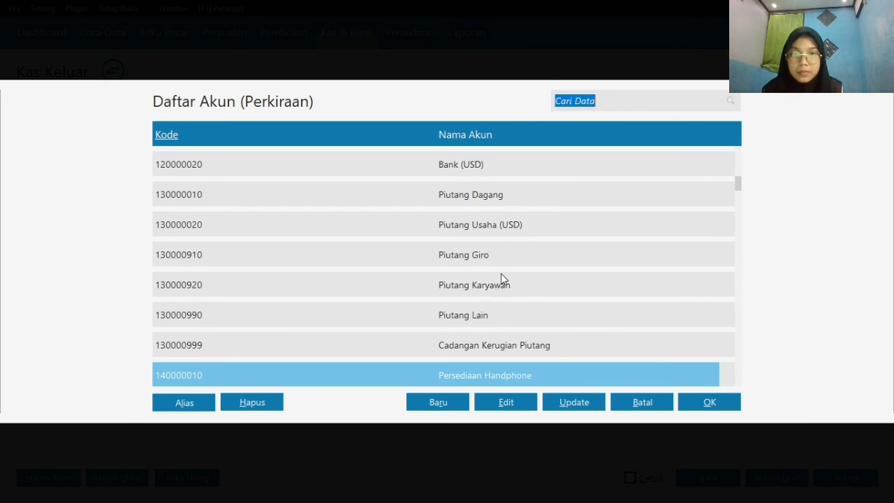
pyautogui.press('Down')
pyautogui.press('Down')
pyautogui.press('Down')
pyautogui.press('Down')
pyautogui.press('Down')
pyautogui.press('Down')
pyautogui.press('Down')
pyautogui.press('Down')
pyautogui.press('Down')
pyautogui.press('Down')
pyautogui.press('Down')
pyautogui.press('Down')
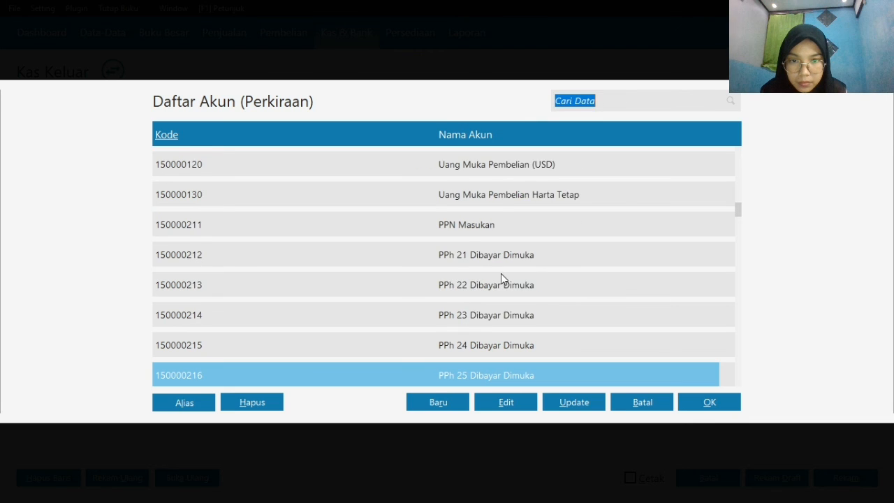
pyautogui.press('Down')
pyautogui.press('Down')
pyautogui.press('Down')
pyautogui.press('Down')
pyautogui.press('Down')
pyautogui.press('Down')
pyautogui.press('Down')
pyautogui.press('Down')
pyautogui.press('Down')
pyautogui.press('Down')
pyautogui.press('Down')
pyautogui.press('Down')
pyautogui.press('Down')
pyautogui.press('Down')
pyautogui.press('Down')
pyautogui.press('Down')
pyautogui.press('Down')
pyautogui.press('Down')
pyautogui.press('Down')
pyautogui.press('Down')
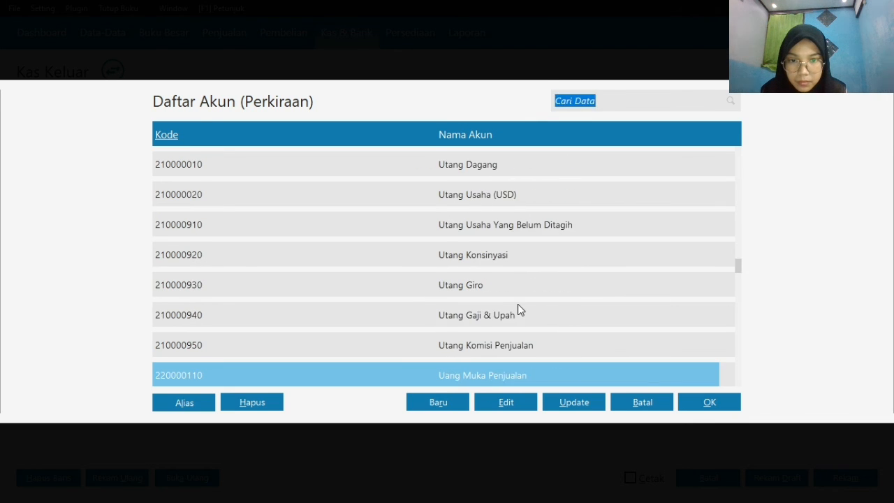
pyautogui.press('Down')
pyautogui.press('Down')
pyautogui.press('Down')
pyautogui.press('Down')
pyautogui.press('Down')
pyautogui.press('Down')
pyautogui.press('Down')
pyautogui.press('Down')
pyautogui.press('Down')
pyautogui.press('Down')
pyautogui.press('Down')
pyautogui.press('Down')
pyautogui.press('Down')
pyautogui.press('Down')
pyautogui.press('Down')
pyautogui.press('Down')
pyautogui.press('Down')
pyautogui.press('Down')
pyautogui.press('Down')
pyautogui.press('Down')
pyautogui.press('Down')
pyautogui.press('Down')
pyautogui.press('Down')
pyautogui.press('Down')
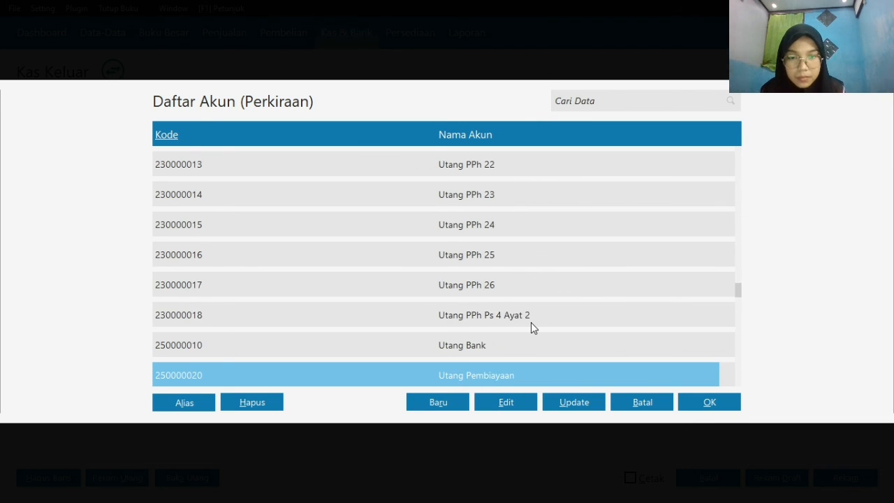
pyautogui.press('Down')
pyautogui.press('Down')
pyautogui.press('Down')
pyautogui.press('Down')
pyautogui.press('Down')
pyautogui.press('Down')
pyautogui.press('Down')
pyautogui.press('Down')
pyautogui.press('Down')
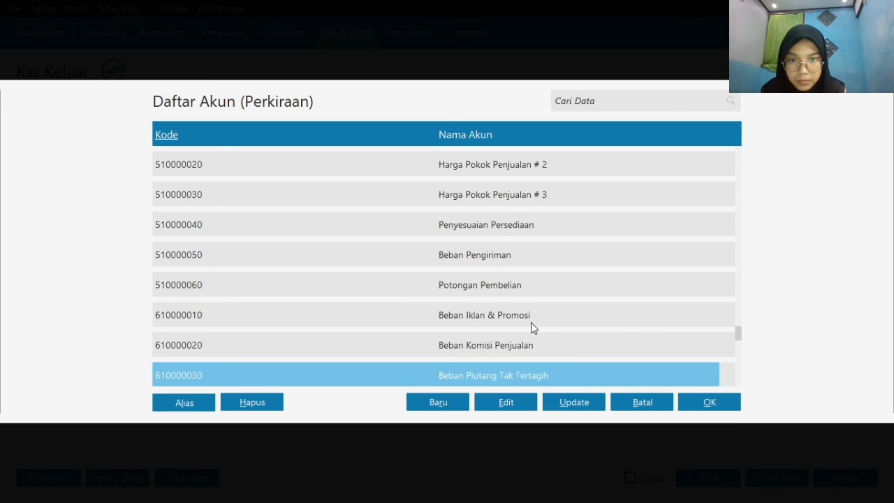
pyautogui.click(514, 345)
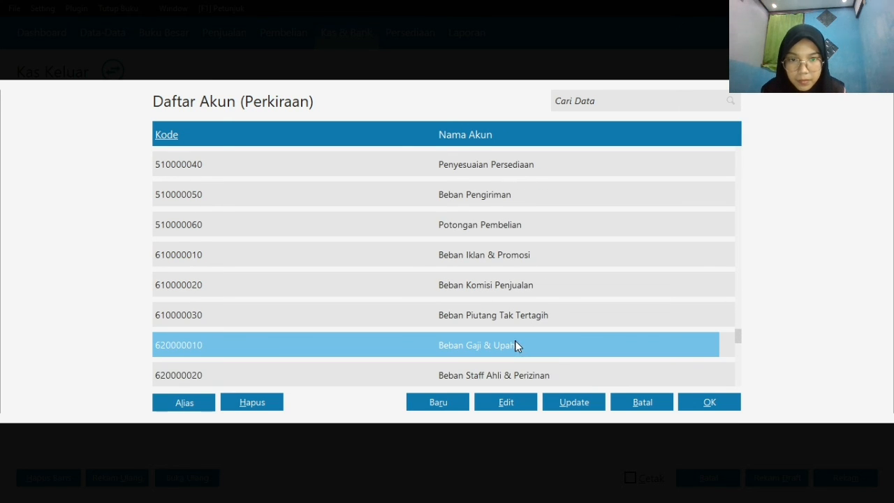
pyautogui.click(712, 403)
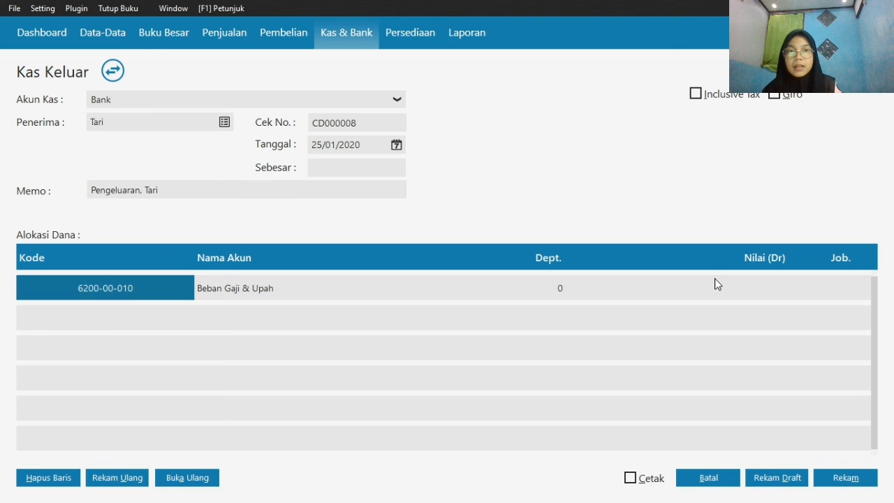
# Enter 400000 as the debit value of the Beban Gaji & Upah line and record the transaction
pyautogui.click(743, 282)
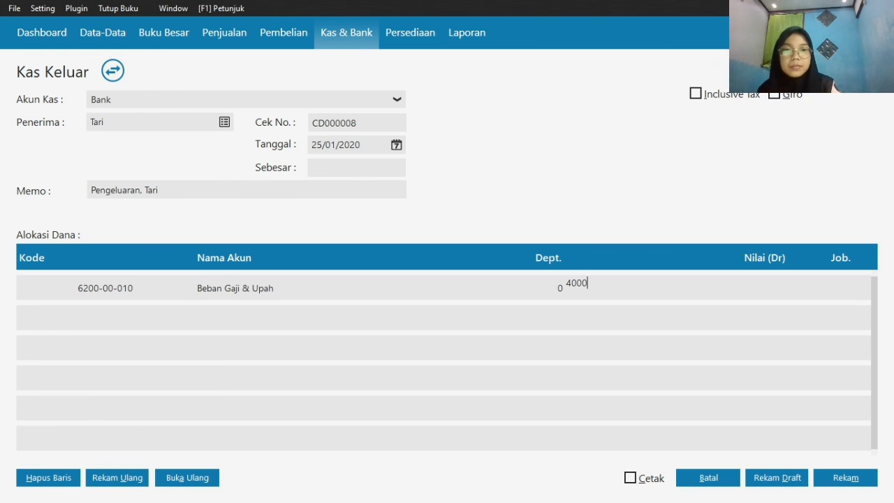
pyautogui.write('400000')
pyautogui.click(329, 166)
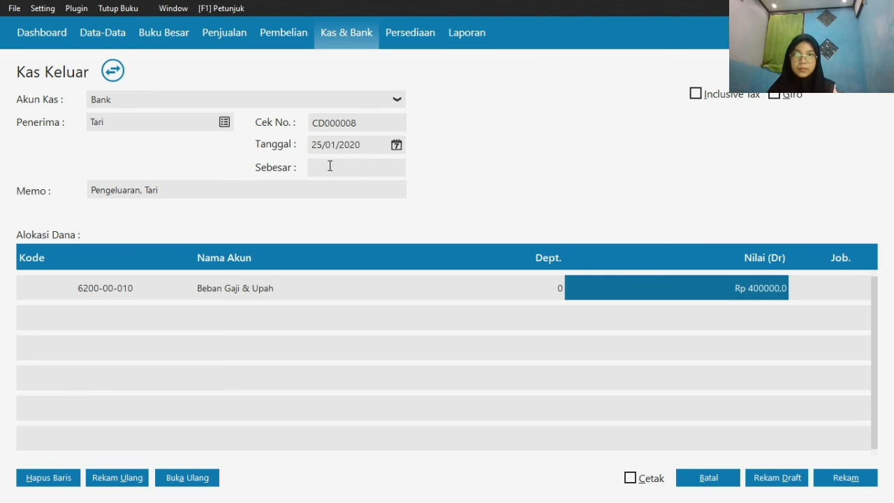
pyautogui.click(857, 480)
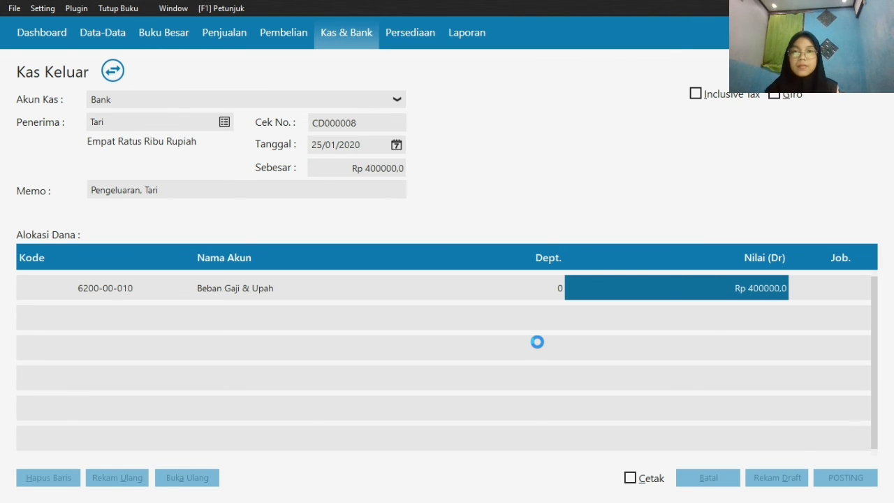
# Choose the fourth listed employee as recipient of the new Kas Keluar transaction
pyautogui.click(226, 122)
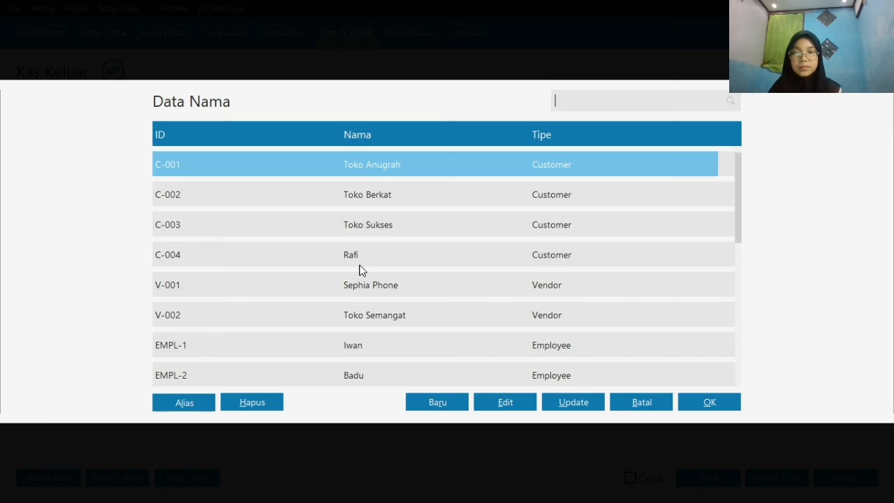
pyautogui.press('Down')
pyautogui.press('Down')
pyautogui.press('Down')
pyautogui.press('Down')
pyautogui.press('Down')
pyautogui.press('Down')
pyautogui.press('Down')
pyautogui.press('Down')
pyautogui.press('Down')
pyautogui.press('Down')
pyautogui.press('Down')
pyautogui.press('Down')
pyautogui.press('Down')
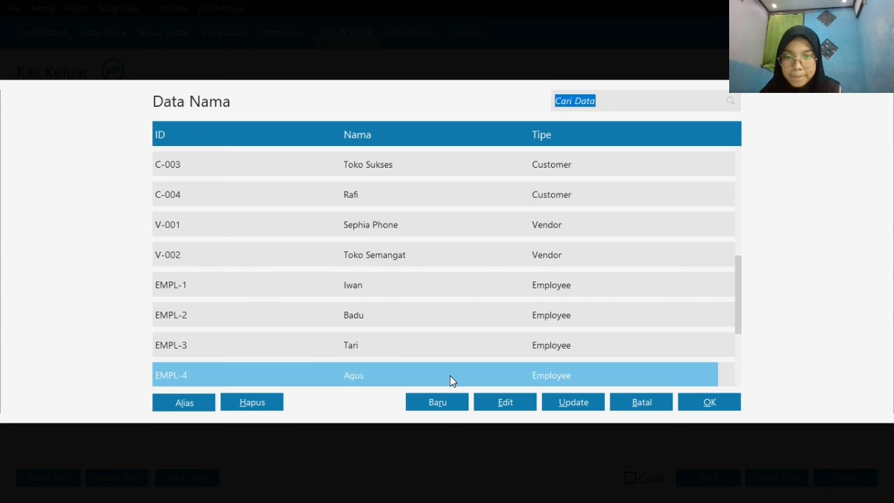
pyautogui.press('Up')
pyautogui.press('Up')
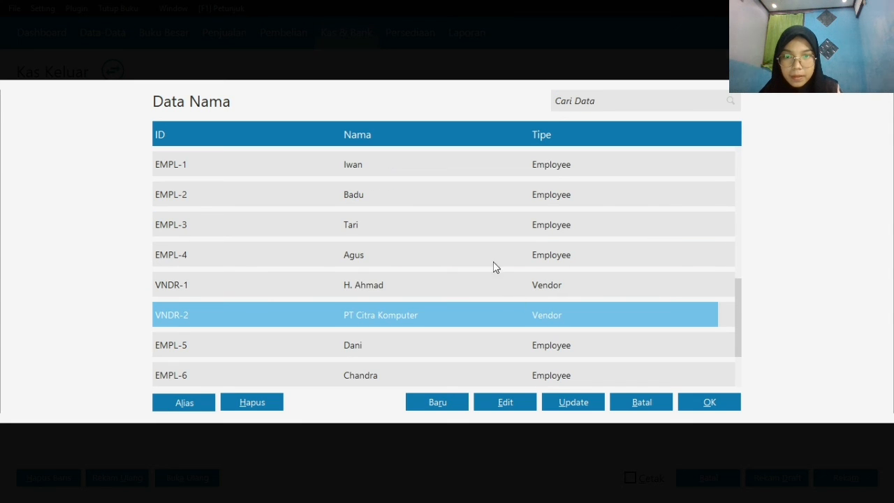
pyautogui.click(481, 240)
pyautogui.click(487, 259)
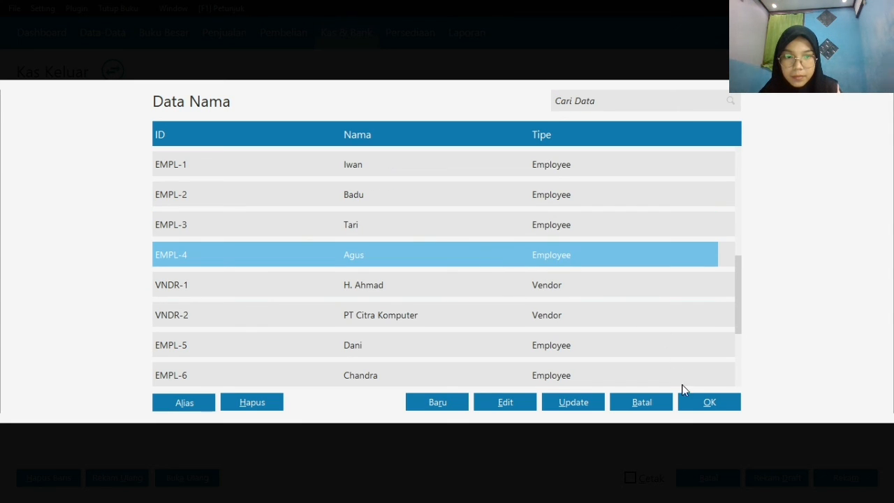
pyautogui.click(704, 403)
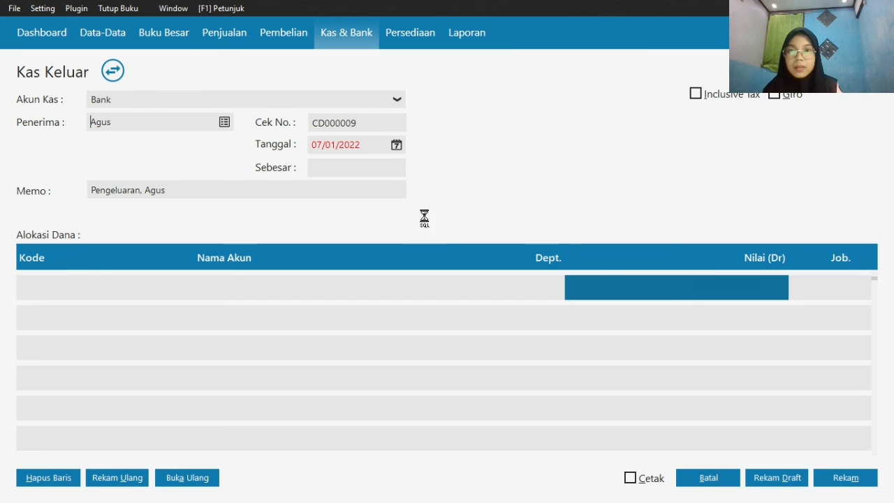
# Set the date of the fourth employee's Kas Keluar transaction to 25/01/2020
pyautogui.click(396, 146)
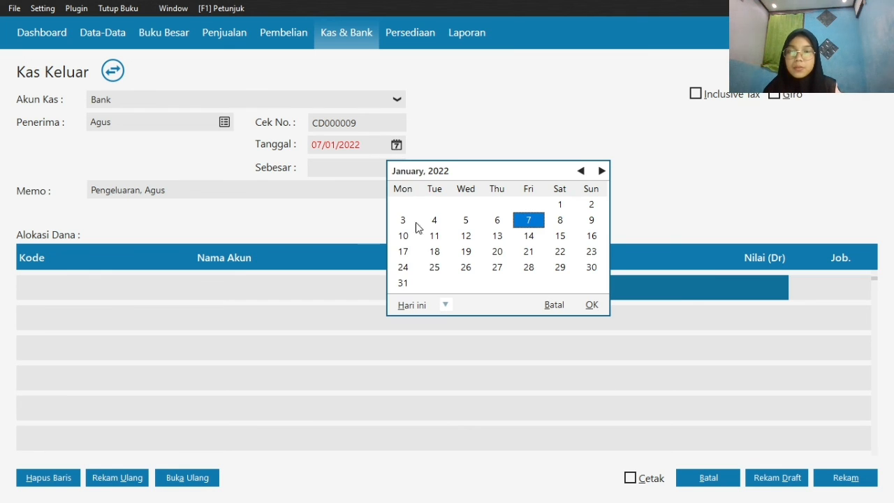
pyautogui.click(446, 305)
pyautogui.click(508, 420)
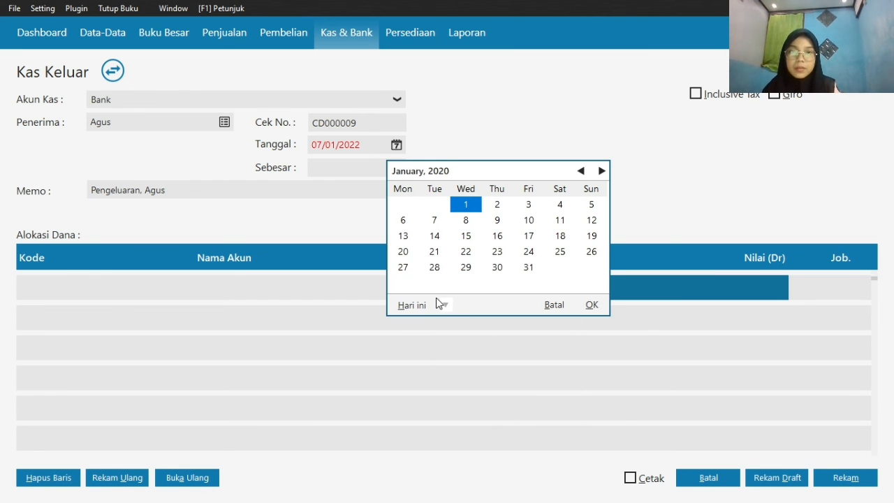
pyautogui.click(561, 254)
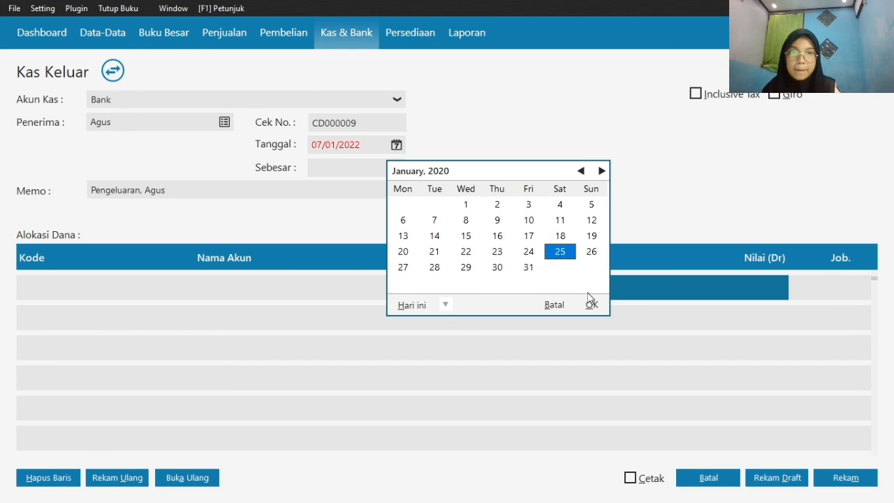
pyautogui.click(592, 306)
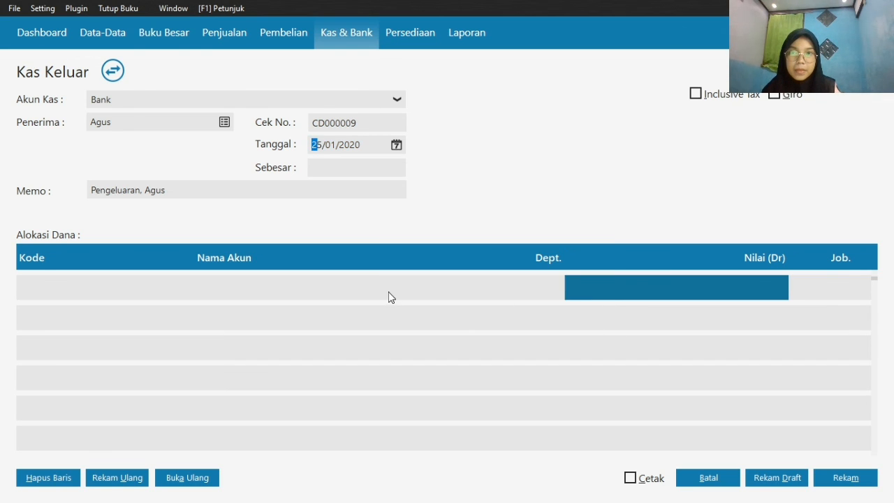
# Allocate the first line of the fourth employee's Kas Keluar transaction to the Beban Gaji & Upah account
pyautogui.click(604, 291)
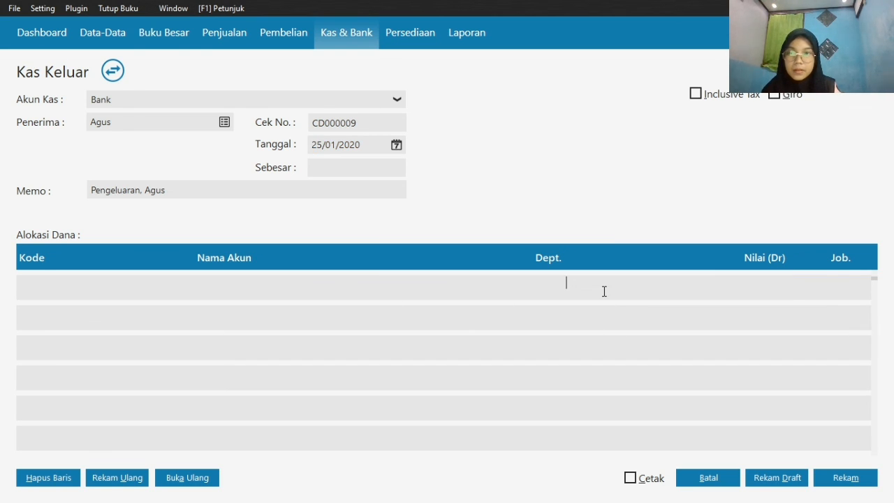
pyautogui.click(73, 292)
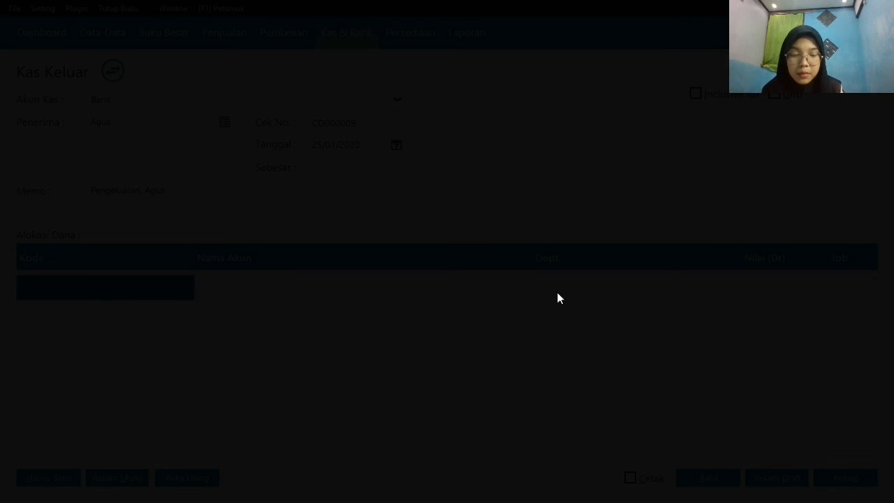
pyautogui.scroll(-12, 702, 257)
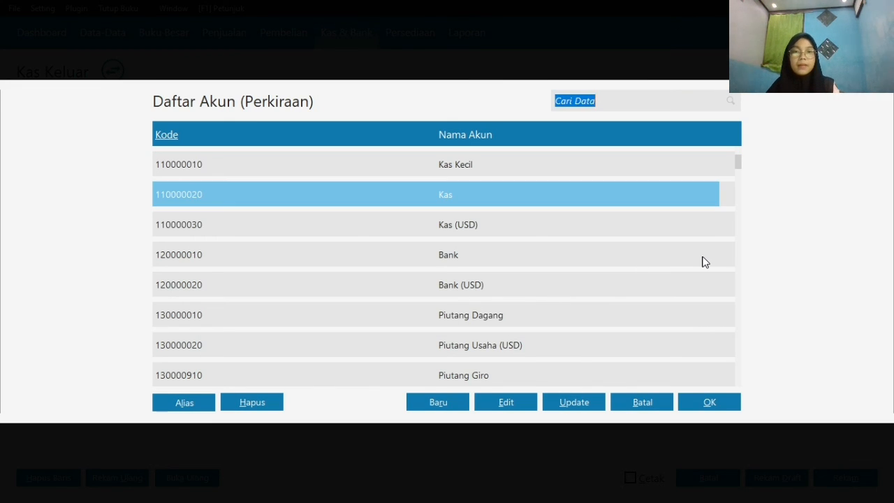
pyautogui.scroll(-20, 702, 262)
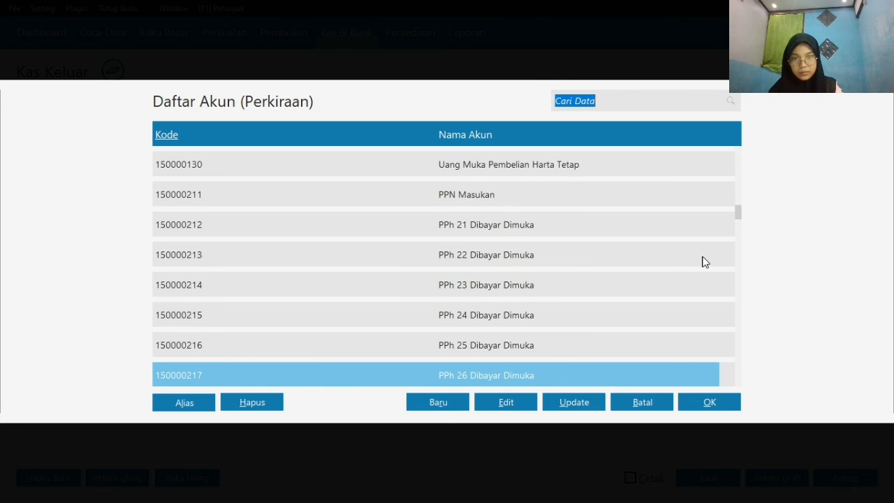
pyautogui.scroll(-10, 704, 262)
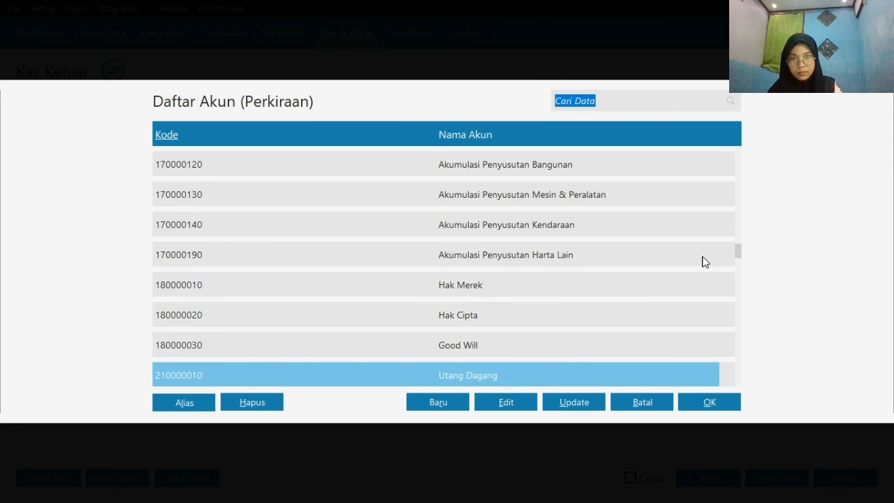
pyautogui.scroll(-5, 704, 261)
pyautogui.scroll(-20, 704, 262)
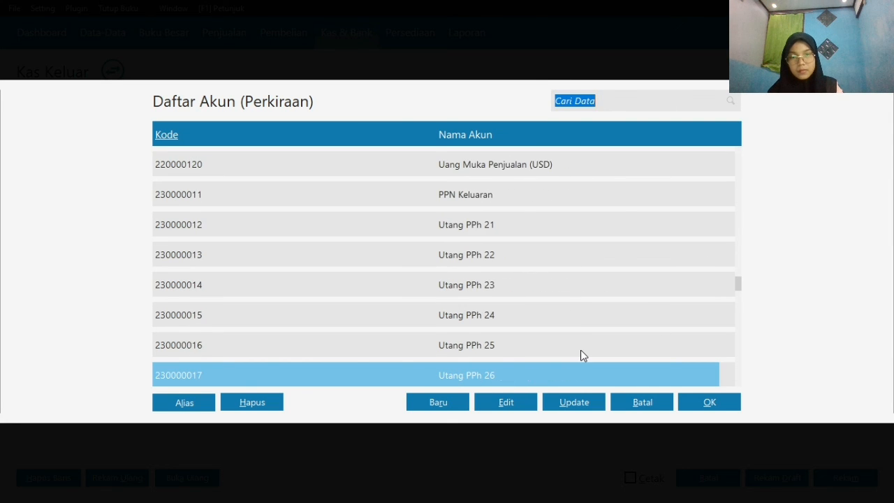
pyautogui.scroll(-4, 549, 340)
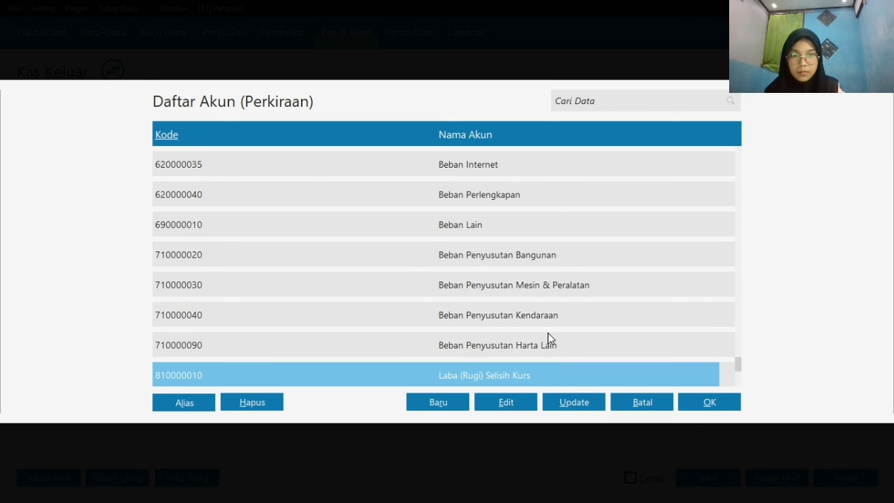
pyautogui.scroll(1, 558, 198)
pyautogui.click(568, 249)
pyautogui.scroll(9, 568, 249)
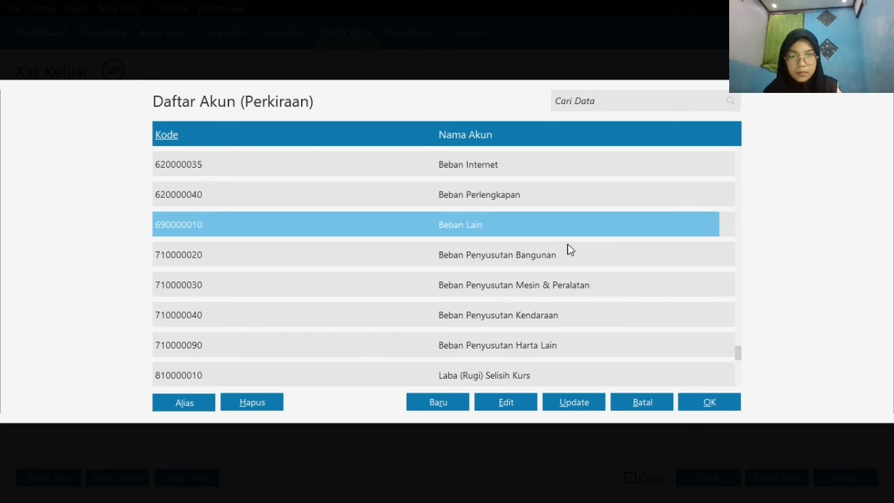
pyautogui.scroll(1, 563, 198)
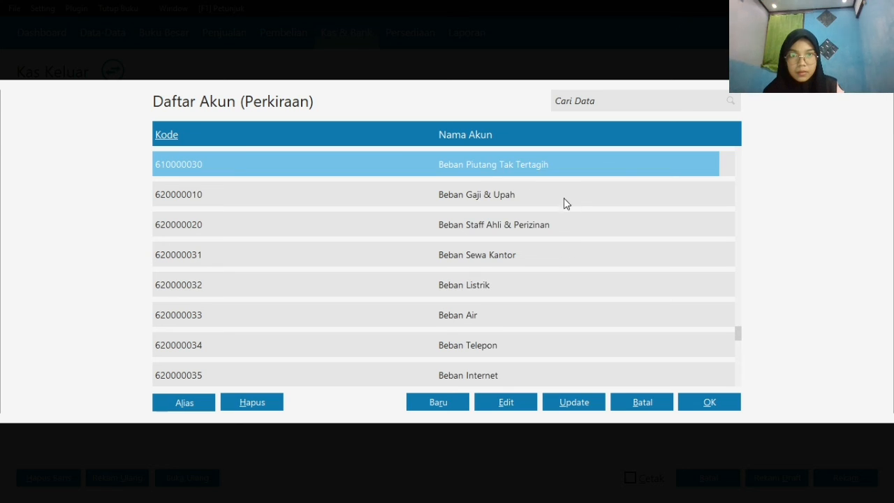
pyautogui.click(563, 194)
pyautogui.click(710, 403)
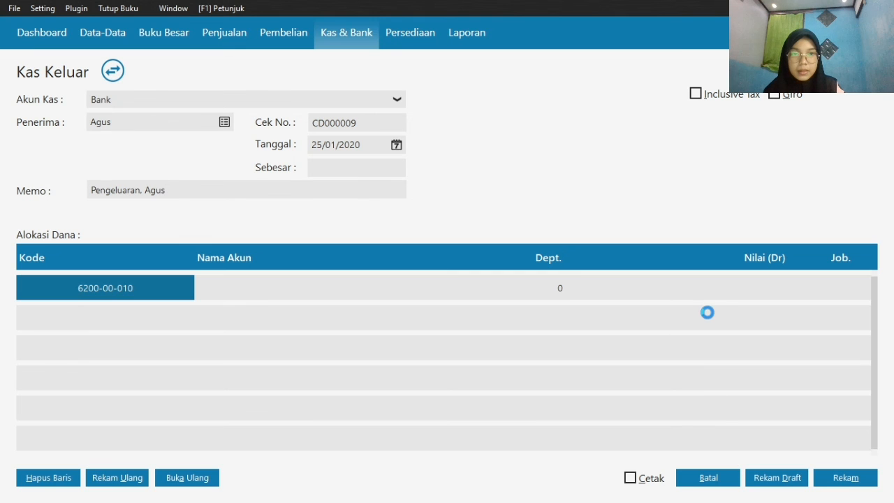
# Enter 125000 as the debit value of the Beban Gaji & Upah line, record the transaction and close the Kas Keluar form
pyautogui.click(738, 285)
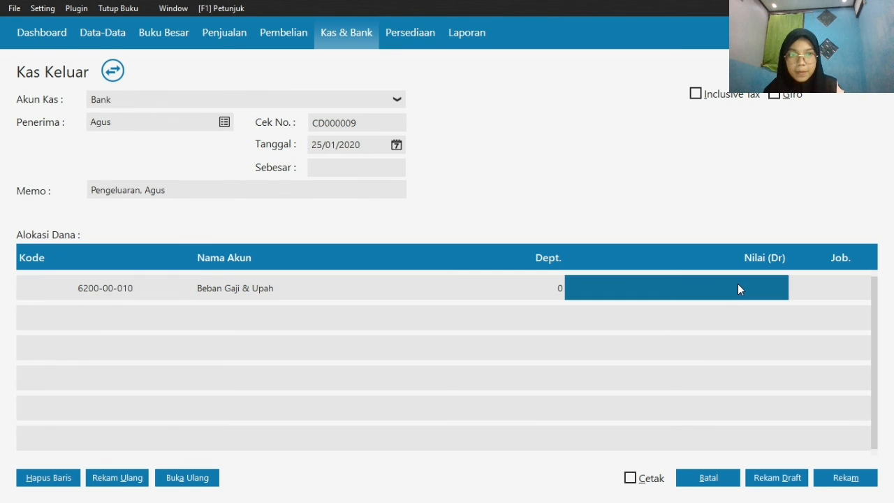
pyautogui.write('125000')
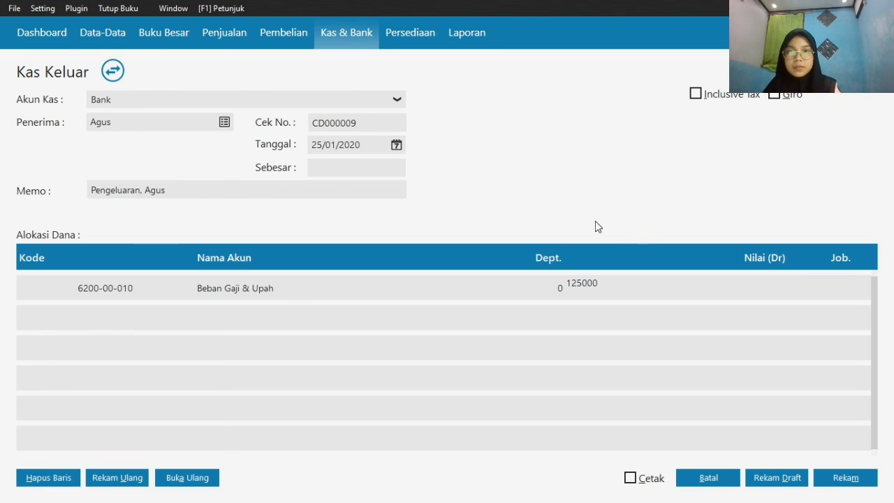
pyautogui.click(382, 166)
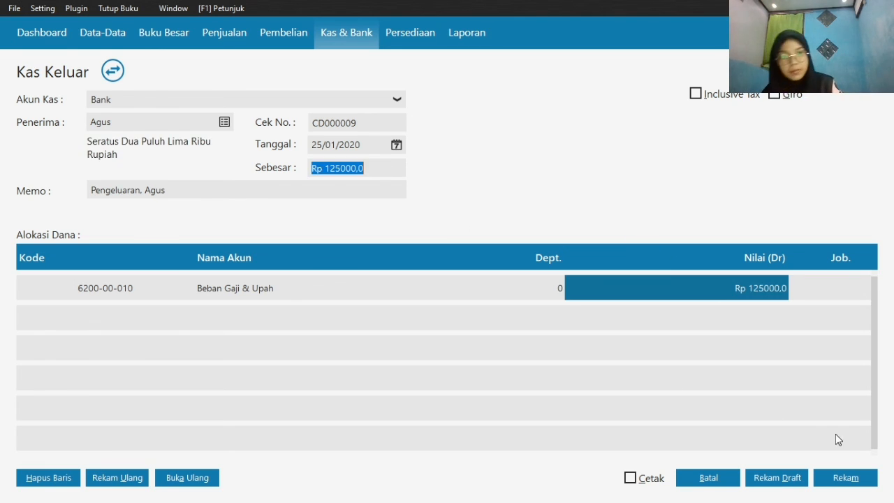
pyautogui.click(849, 478)
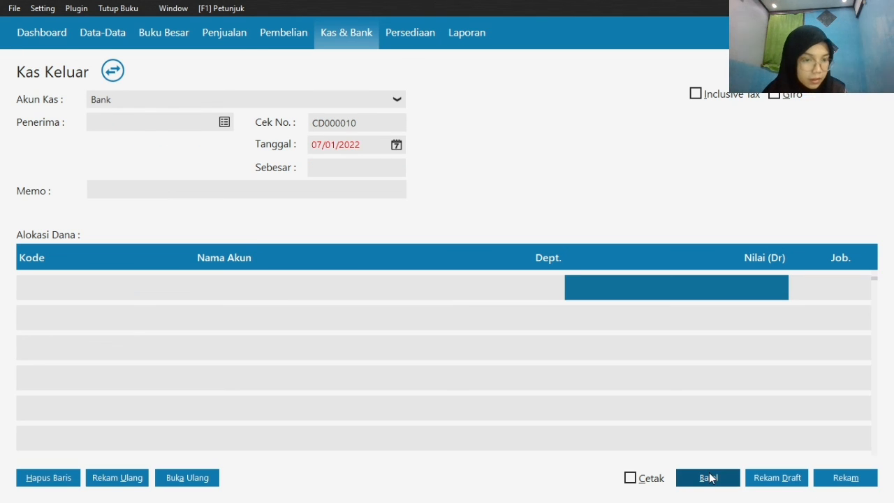
pyautogui.click(709, 478)
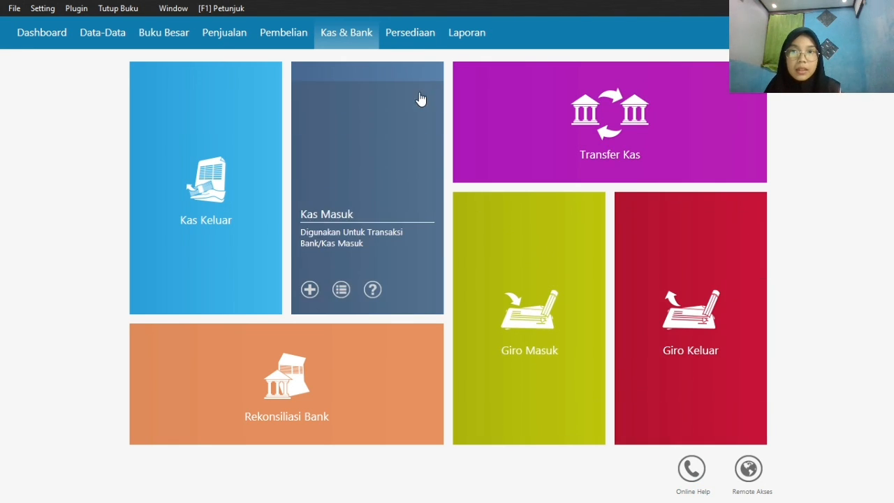
# Clear the second listed outgoing giro to Toko Semangat by recording its debt payment, and close the Giro Keluar list
pyautogui.moveTo(672, 393)
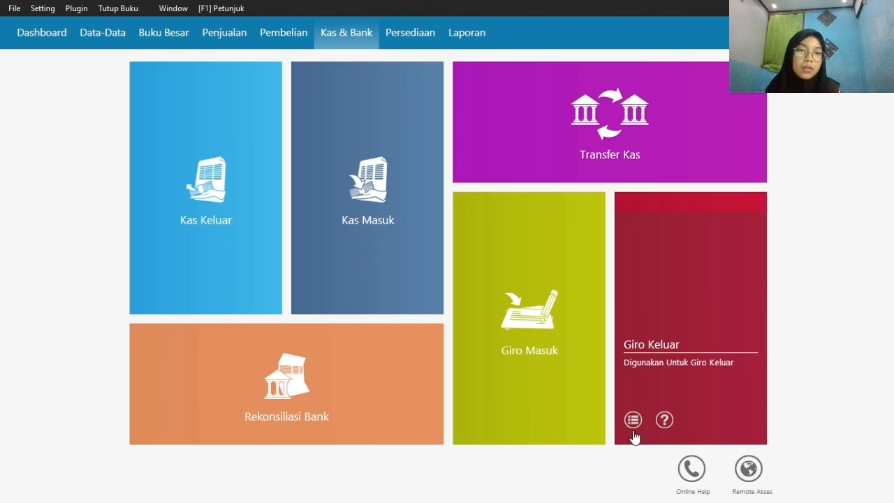
pyautogui.click(632, 420)
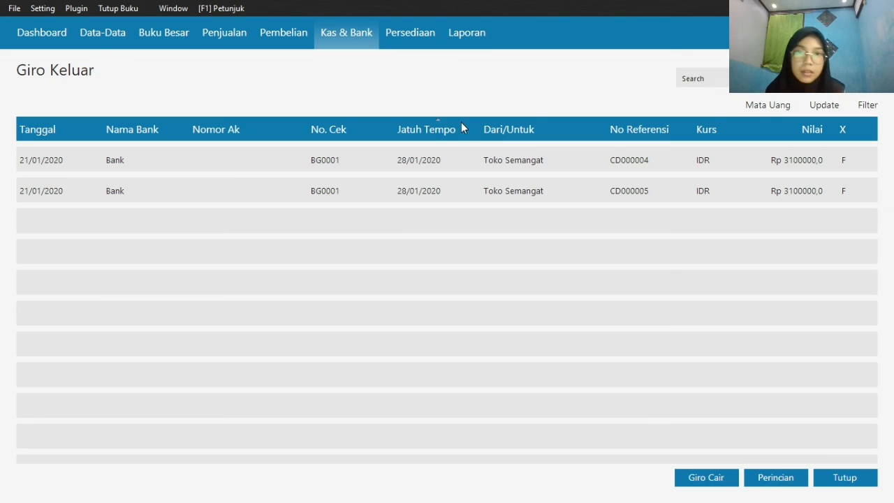
pyautogui.click(473, 199)
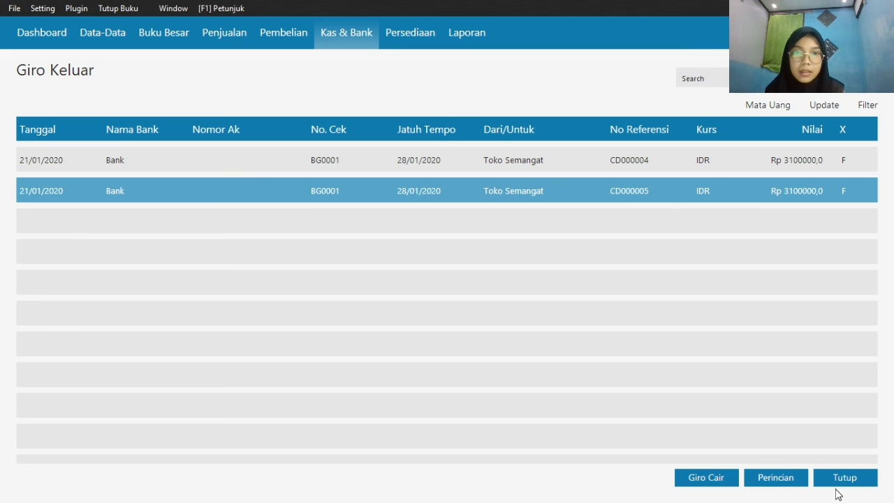
pyautogui.click(713, 478)
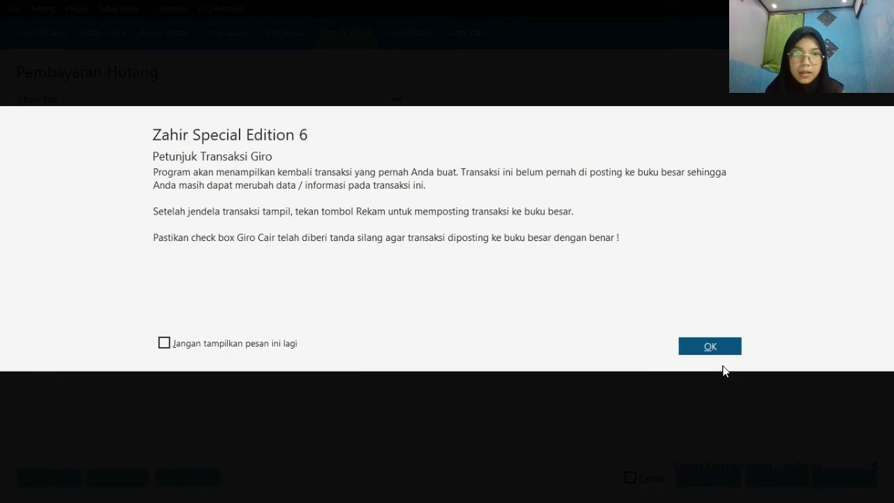
pyautogui.click(709, 347)
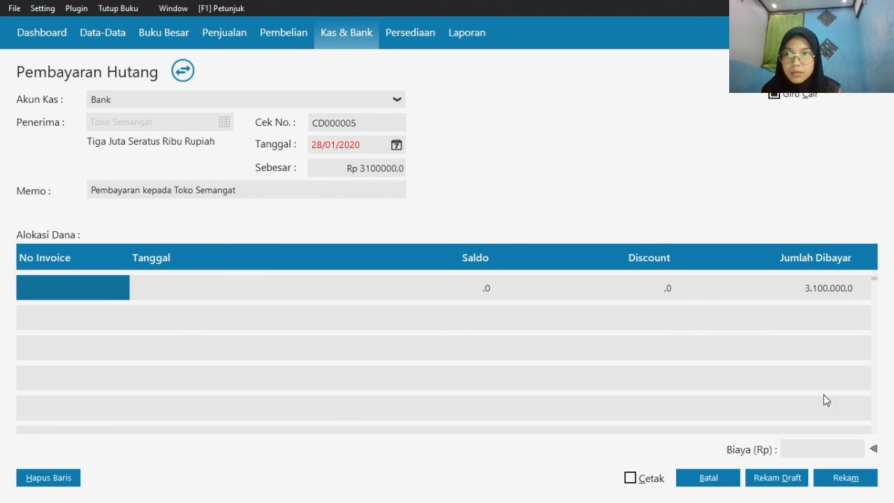
pyautogui.click(851, 482)
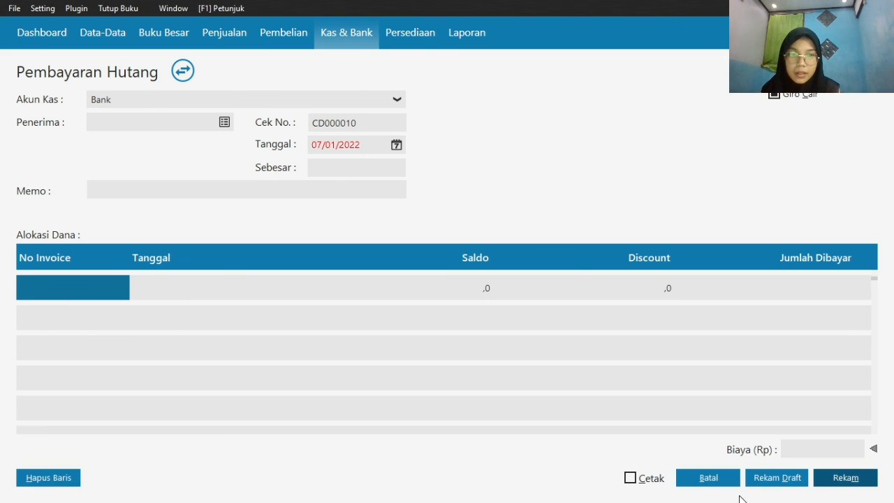
pyautogui.click(707, 482)
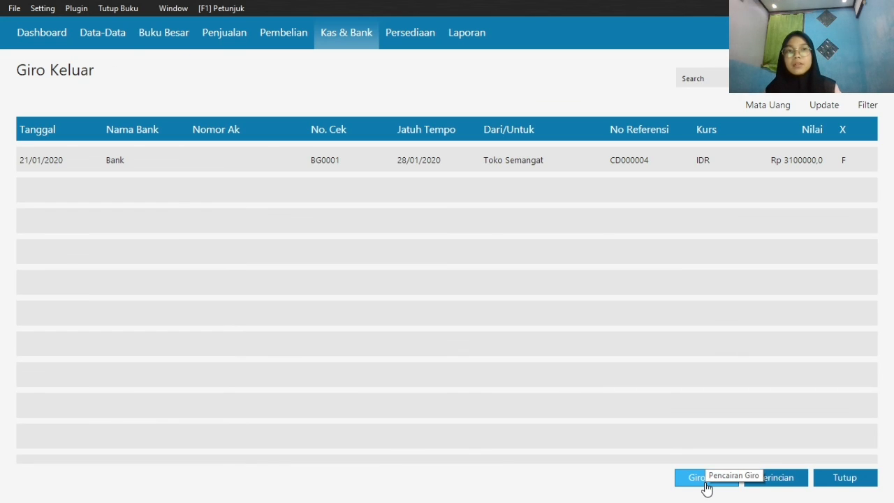
pyautogui.click(841, 483)
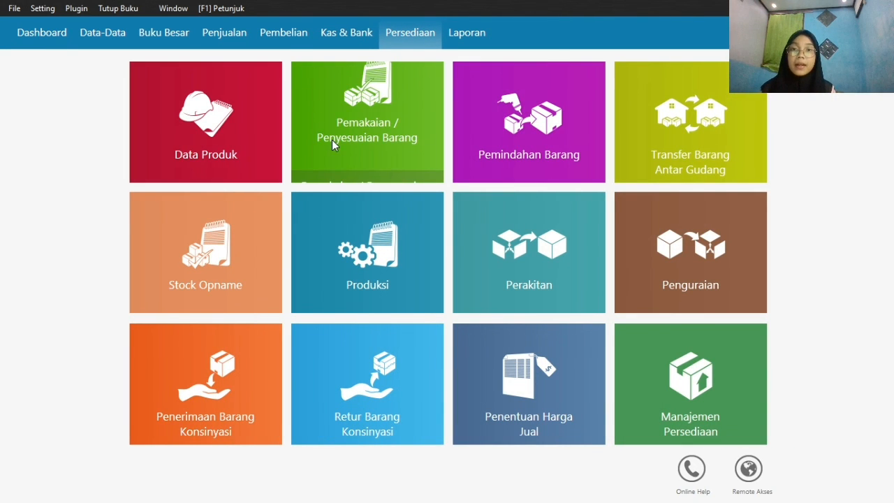
# Start a new Penyesuaian Persediaan (inventory adjustment) transaction and set its date to 29/01/2020
pyautogui.moveTo(325, 159)
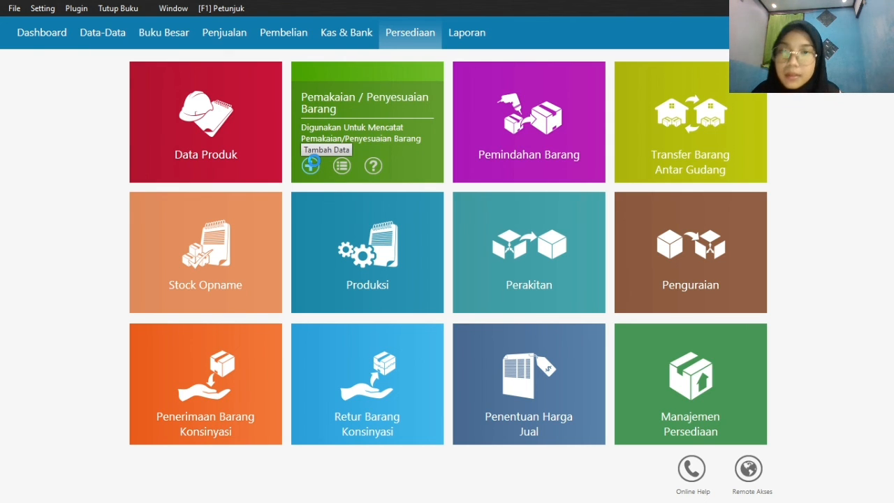
pyautogui.click(312, 164)
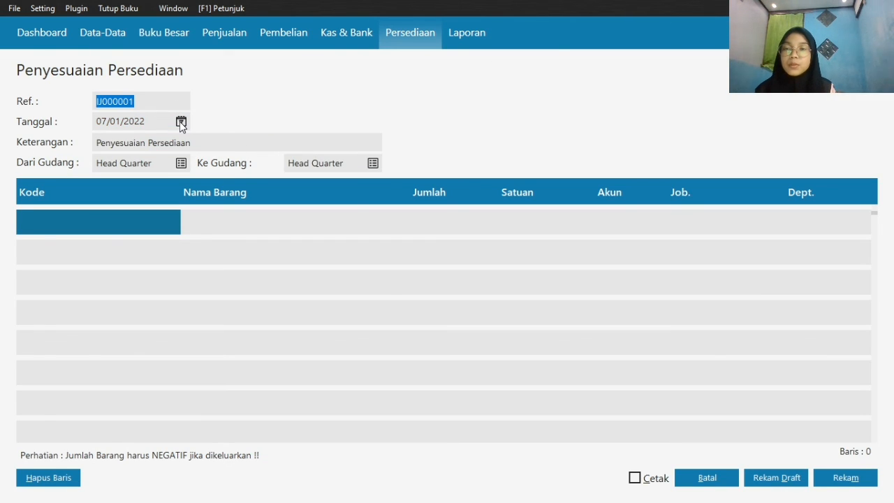
pyautogui.click(180, 123)
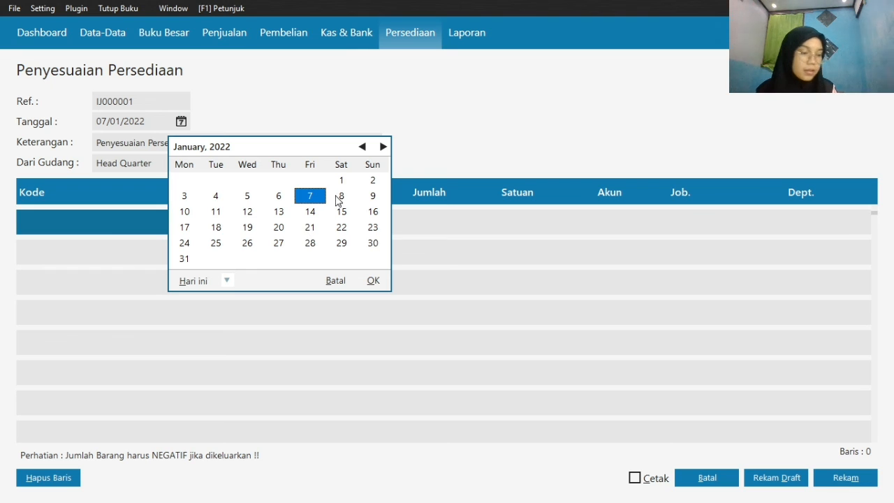
pyautogui.click(226, 281)
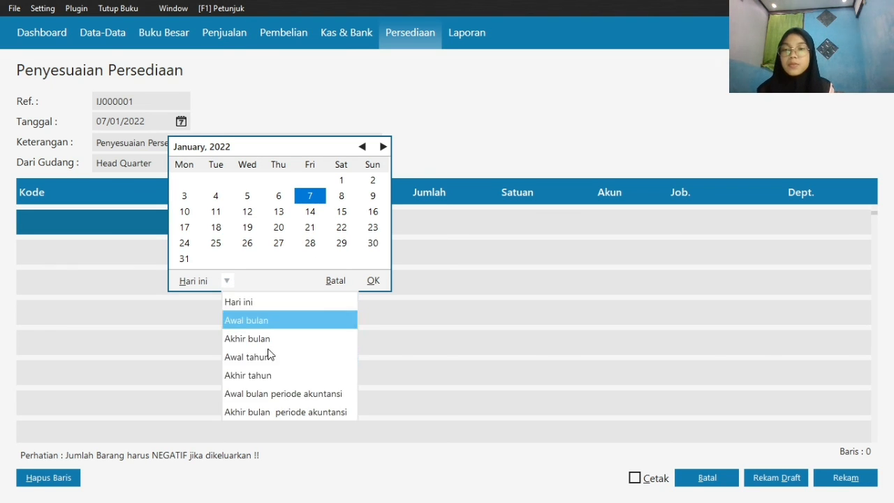
pyautogui.click(301, 393)
pyautogui.click(249, 244)
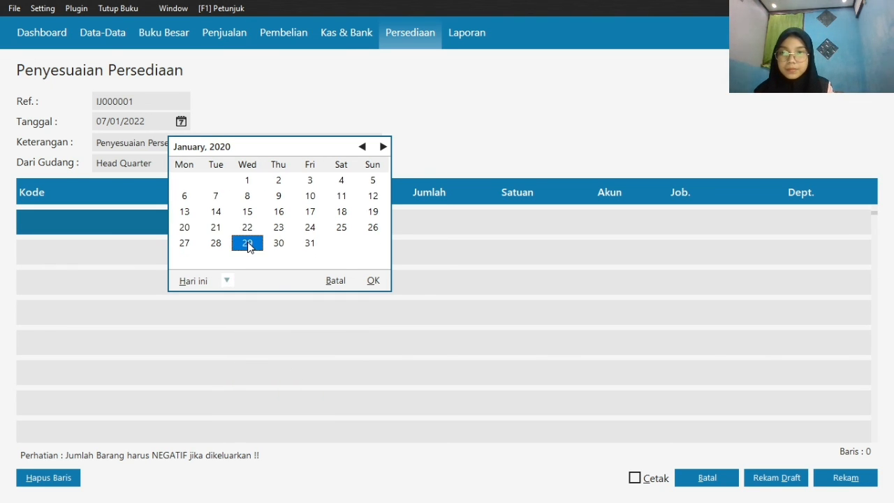
pyautogui.click(372, 280)
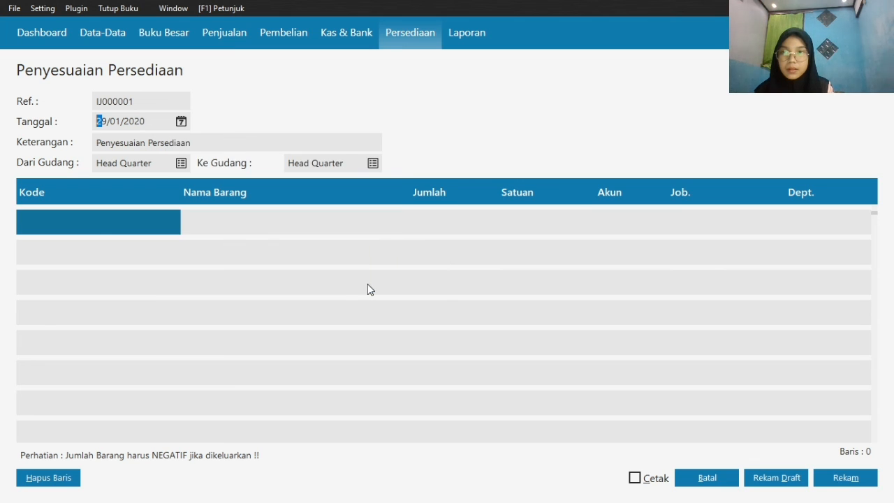
# Add item C-001 Casing Samsung to the first line of the inventory adjustment with a quantity of -1
pyautogui.doubleClick(74, 215)
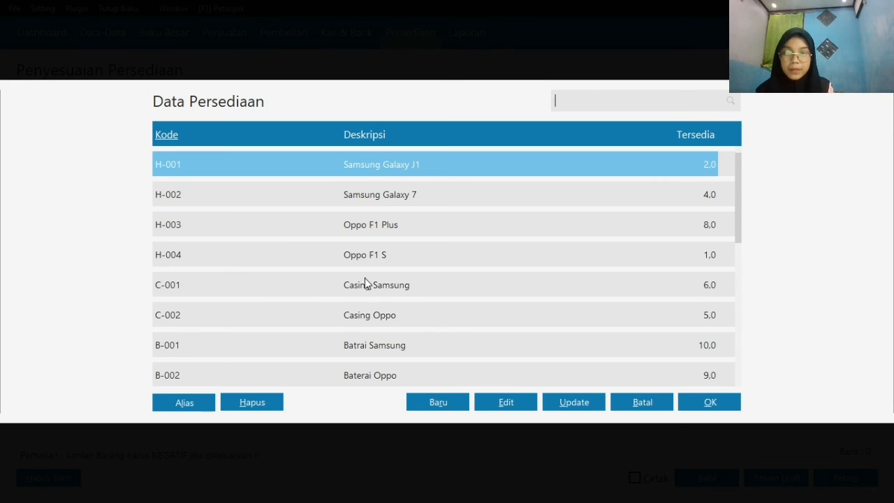
pyautogui.click(366, 283)
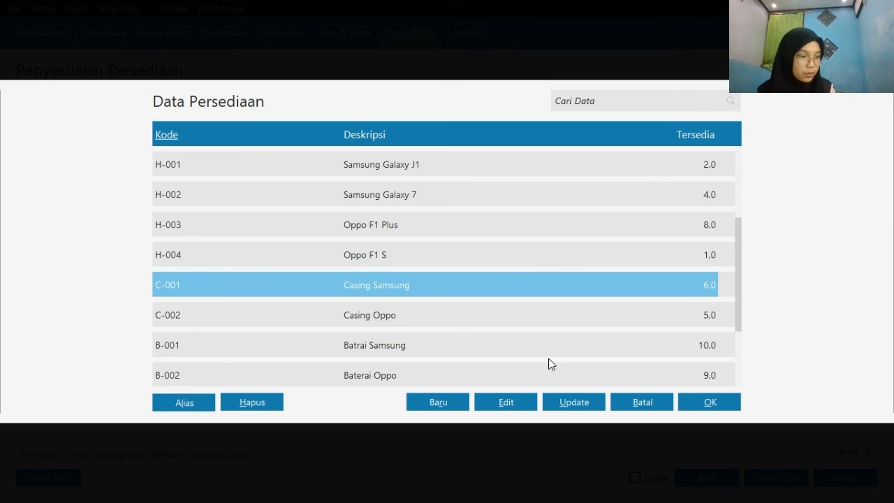
pyautogui.click(706, 405)
pyautogui.click(400, 217)
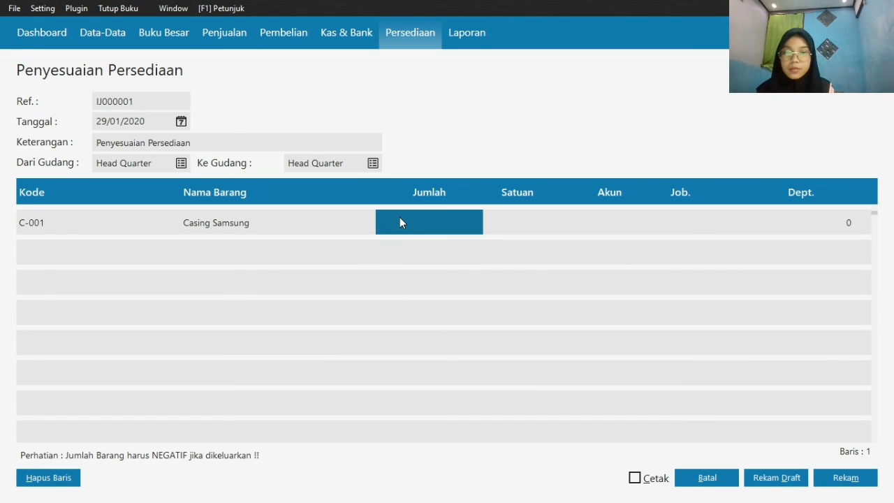
pyautogui.write('-1')
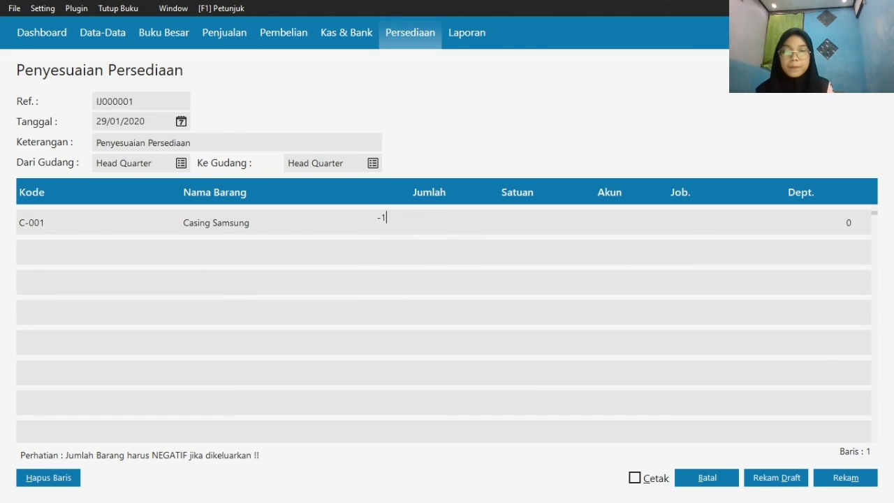
# Allocate the Casing Samsung adjustment line to the Kerusakan dan Kegagalan Material account
pyautogui.doubleClick(627, 215)
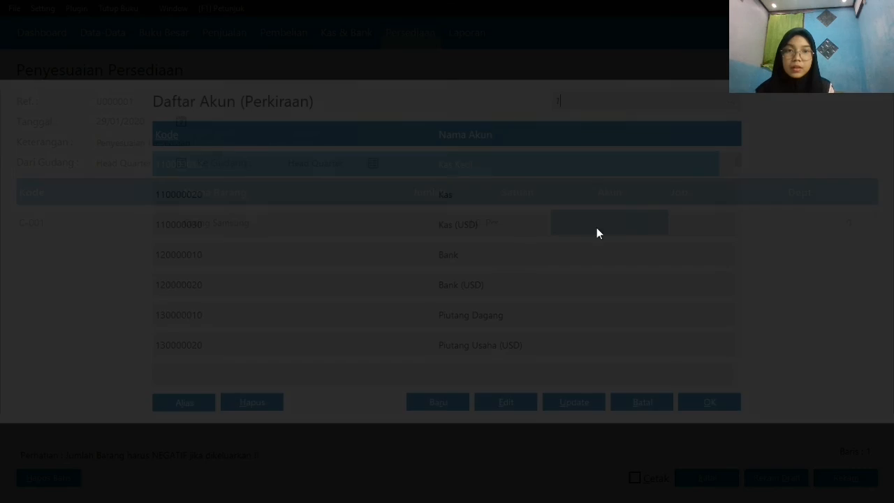
pyautogui.scroll(-1, 451, 263)
pyautogui.scroll(-20, 452, 268)
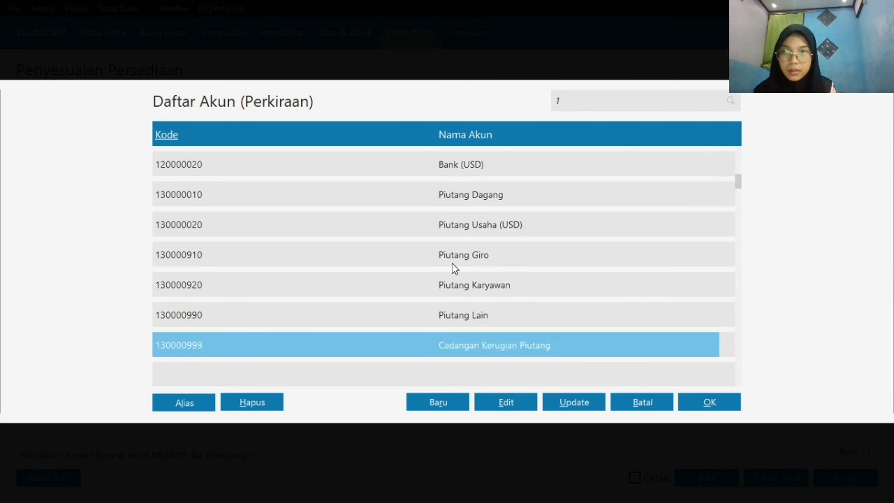
pyautogui.scroll(-20, 451, 269)
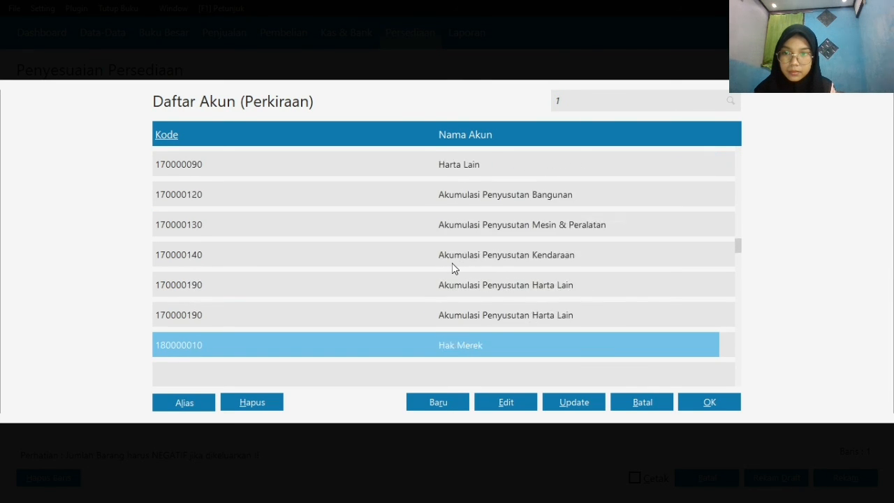
pyautogui.scroll(-20, 452, 268)
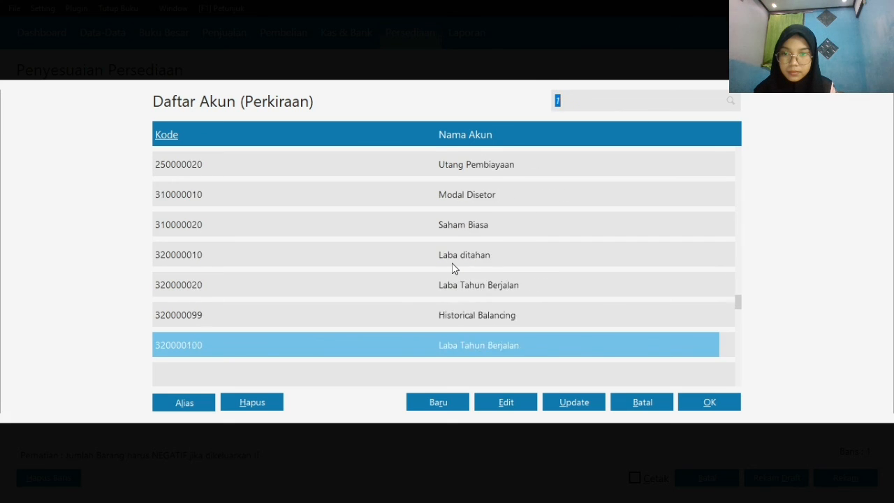
pyautogui.scroll(-20, 452, 268)
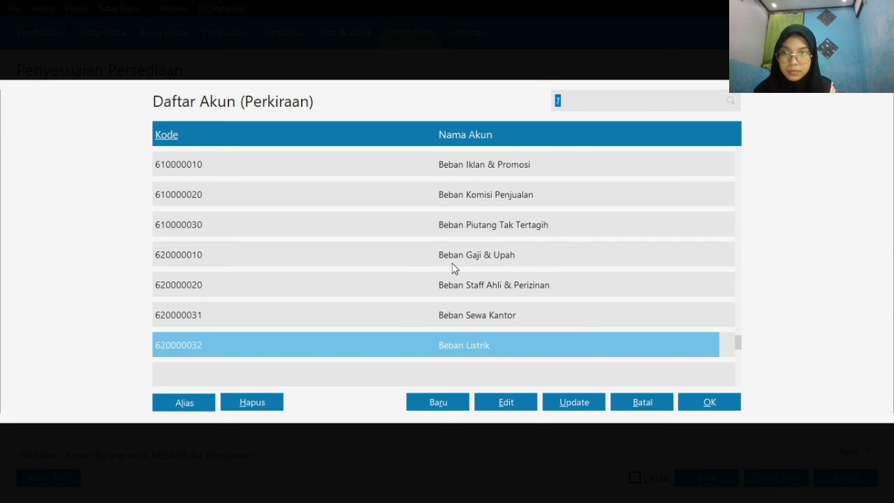
pyautogui.scroll(1, 489, 183)
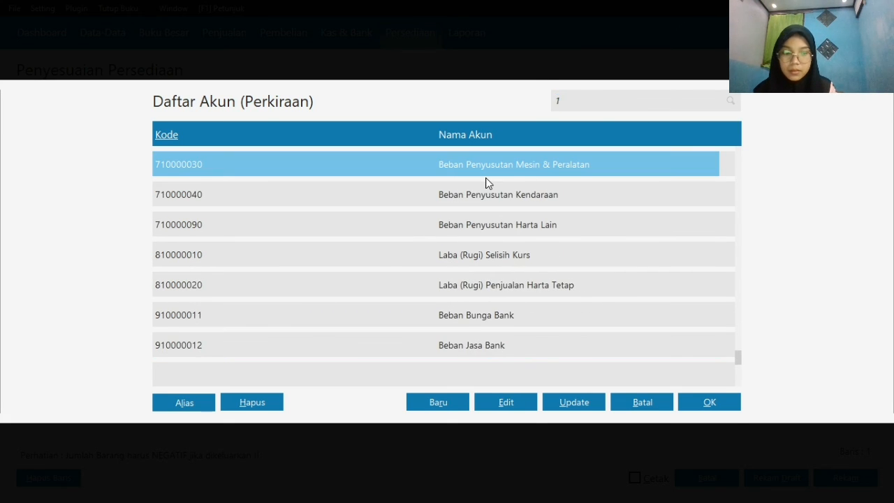
pyautogui.scroll(18, 489, 183)
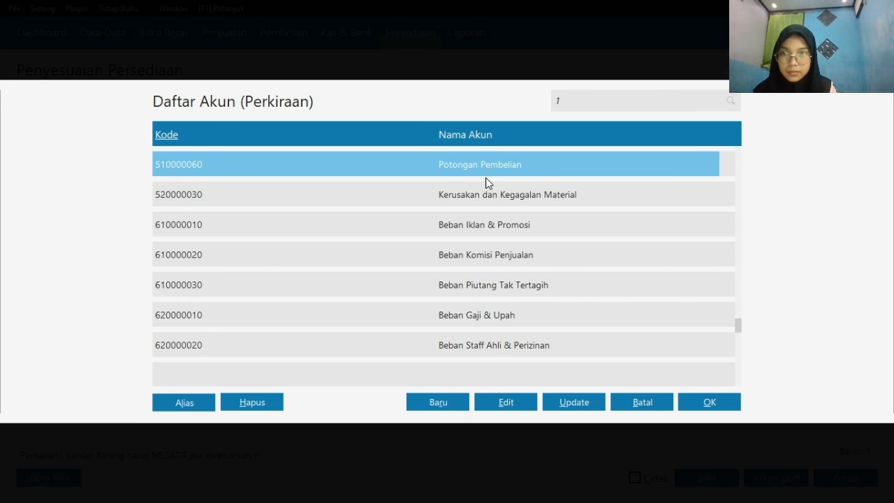
pyautogui.scroll(-1, 487, 179)
pyautogui.doubleClick(505, 190)
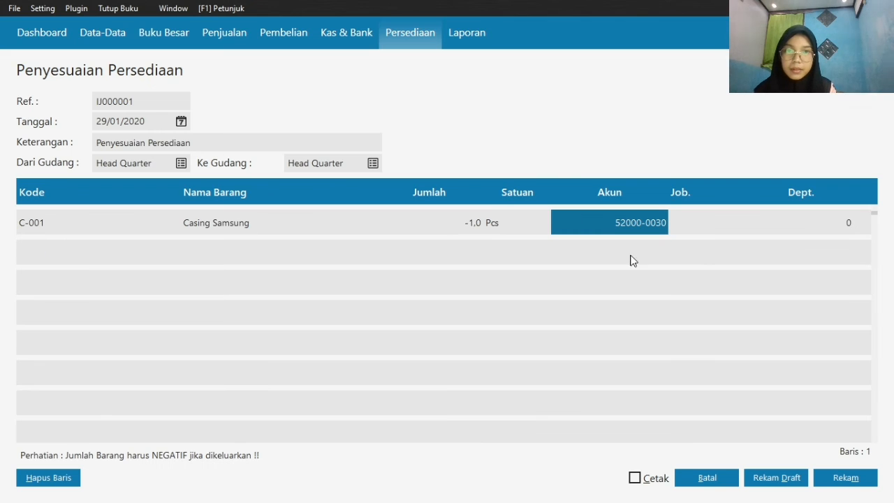
# Record the Casing Samsung inventory adjustment and close the Penyesuaian Persediaan form
pyautogui.click(723, 223)
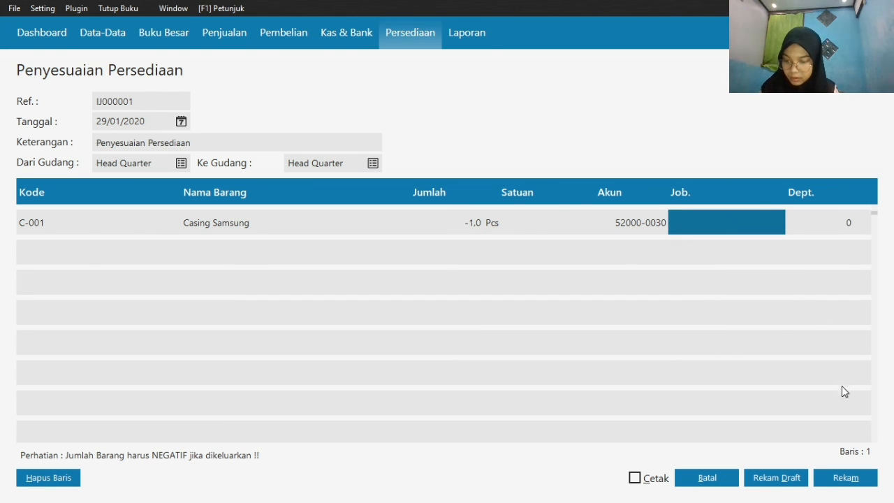
pyautogui.click(854, 481)
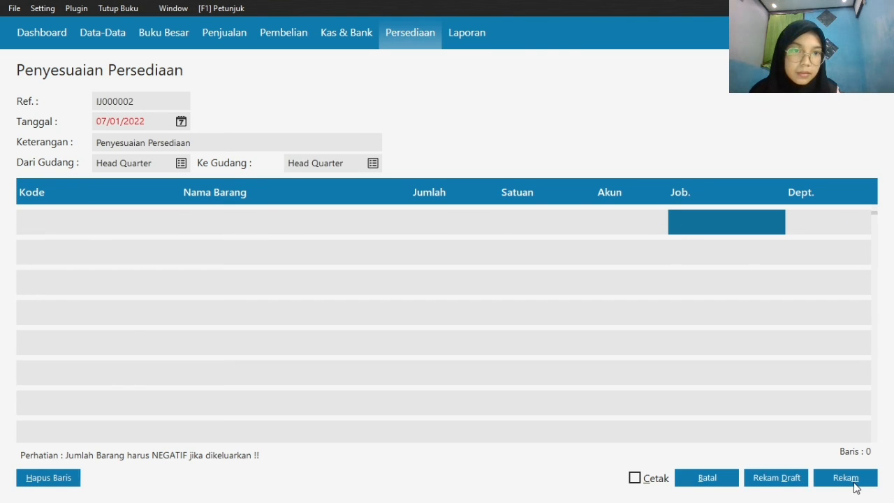
pyautogui.click(704, 482)
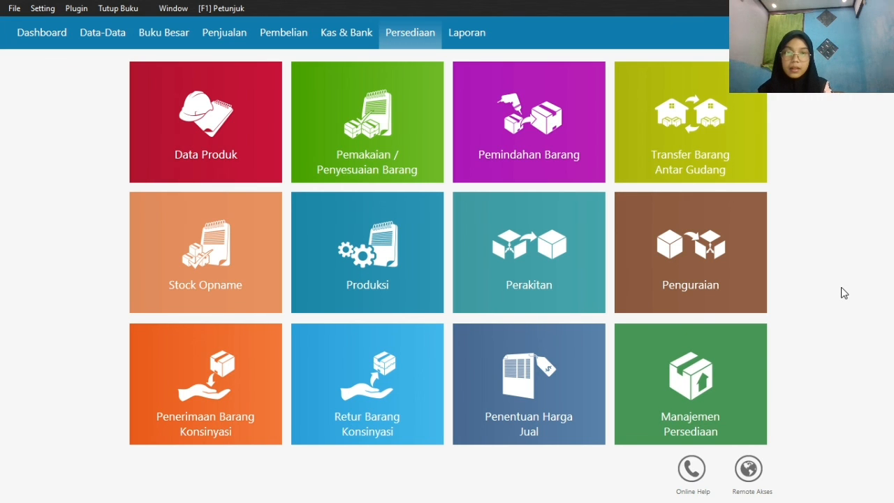
pyautogui.press('super')
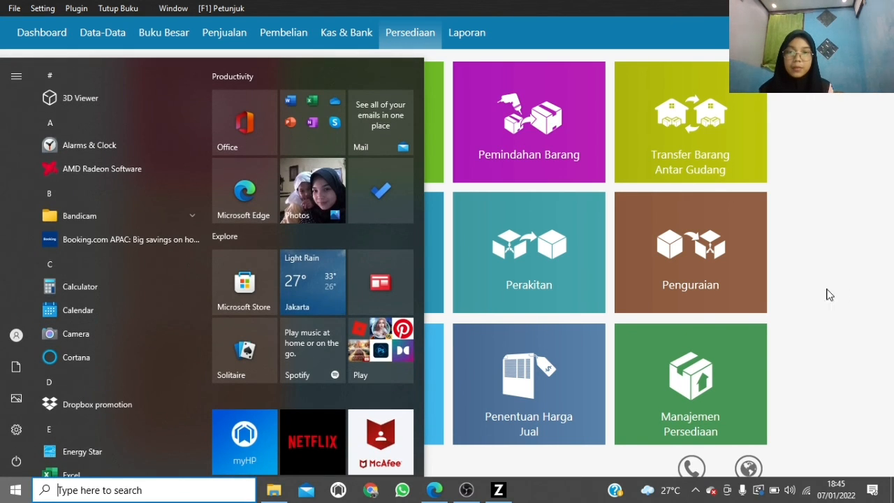
pyautogui.click(464, 492)
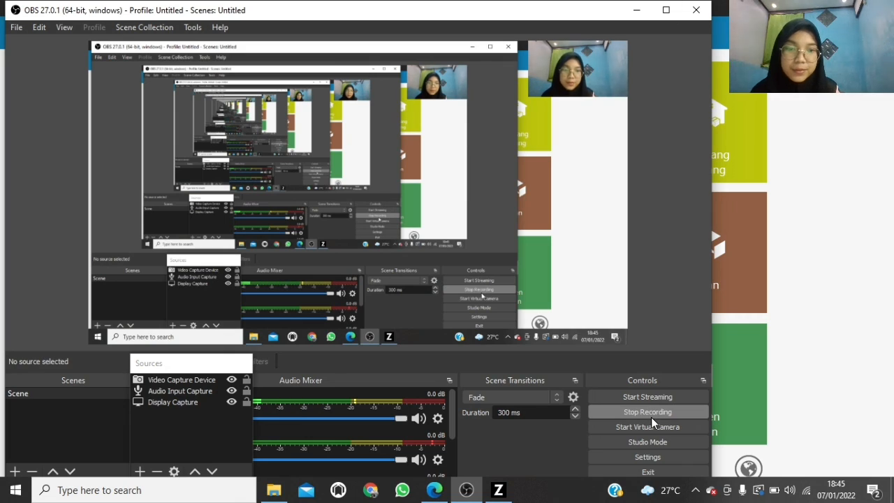